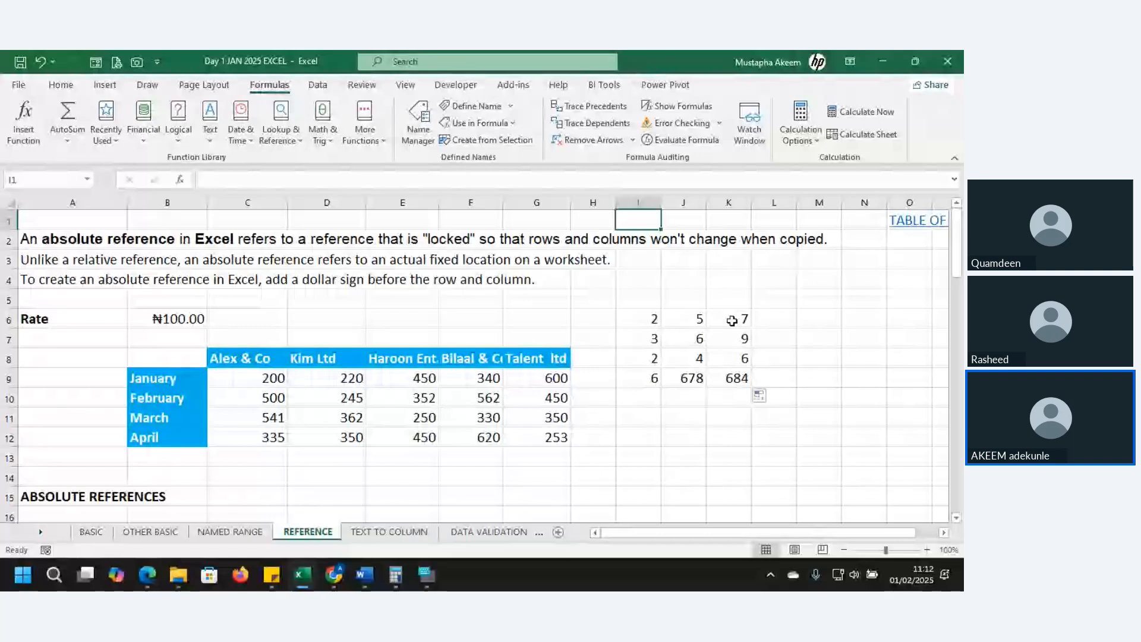
Fill the sum formula in K6 down through K12.
left_click(732, 321)
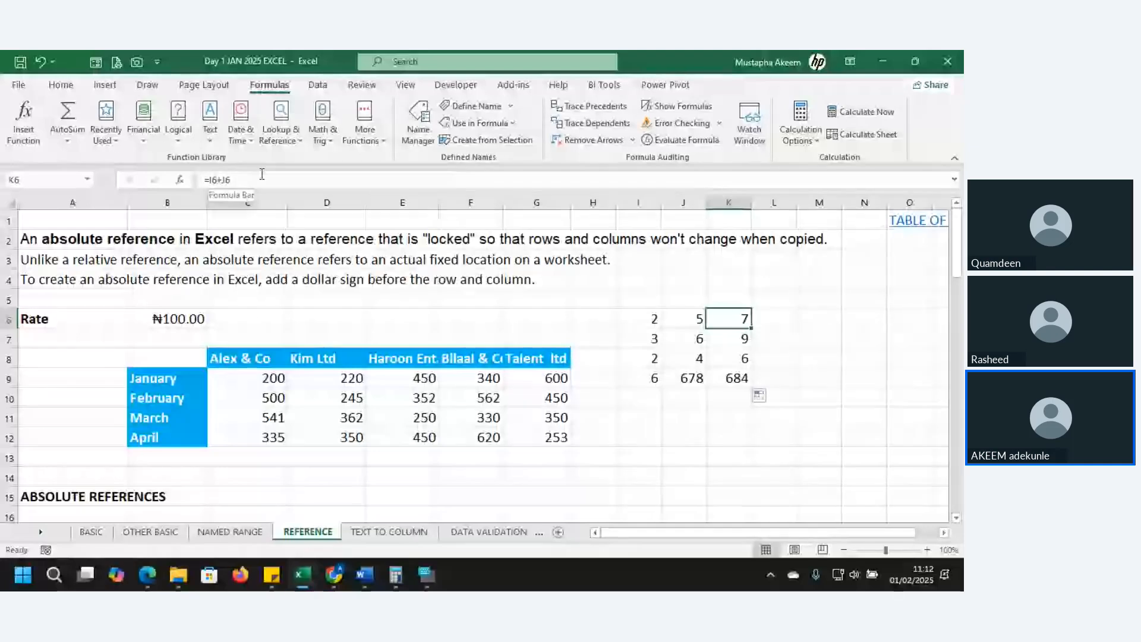
key("Down")
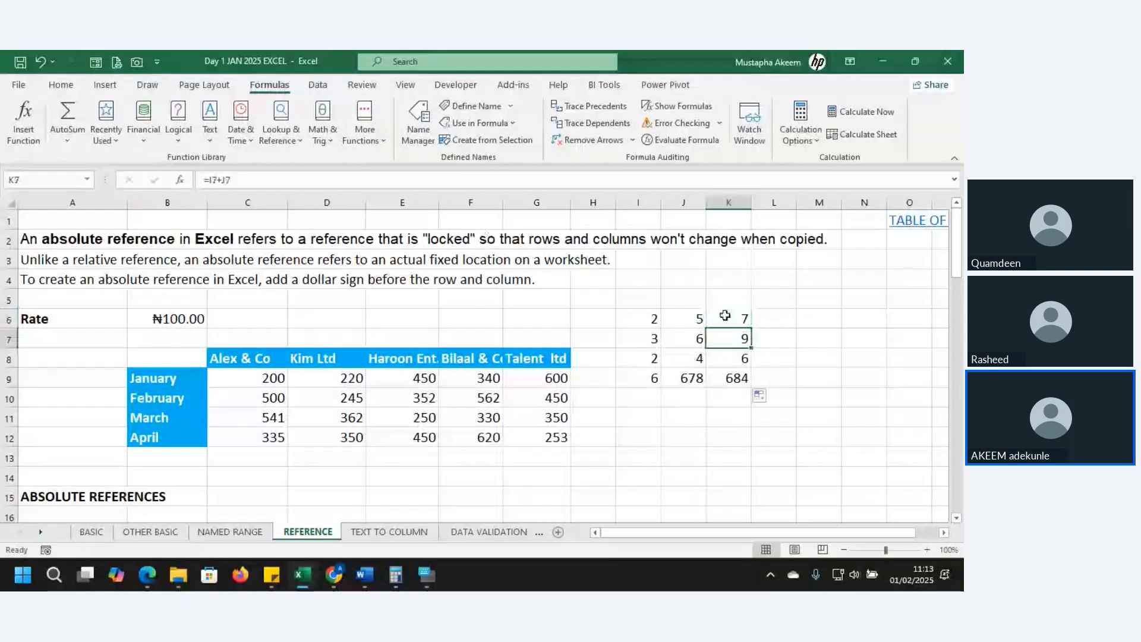
left_click(725, 316)
left_click_drag(752, 326, 752, 442)
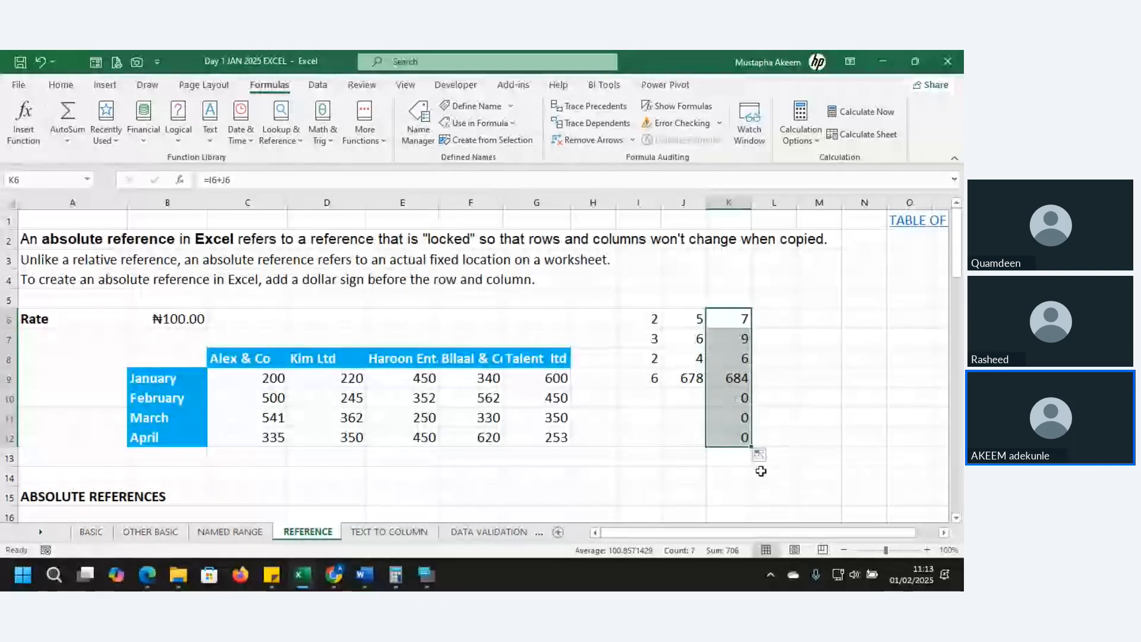
Inspect the copied formulas in K12 and K11 to see which row references they use.
left_click(732, 441)
double_click(732, 442)
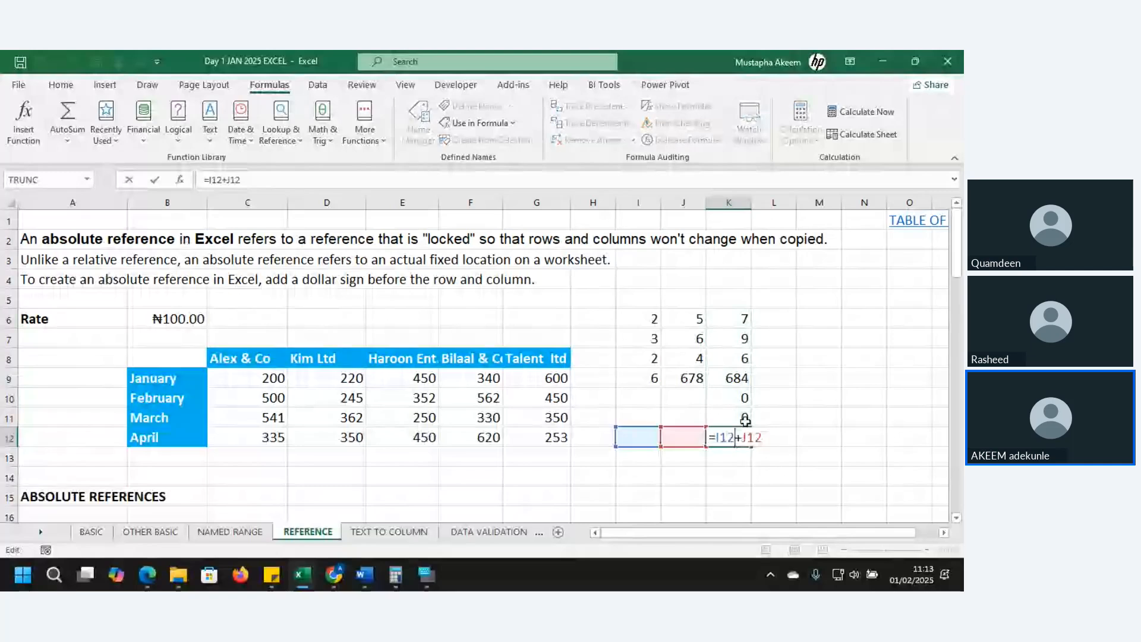
left_click(745, 420)
double_click(744, 417)
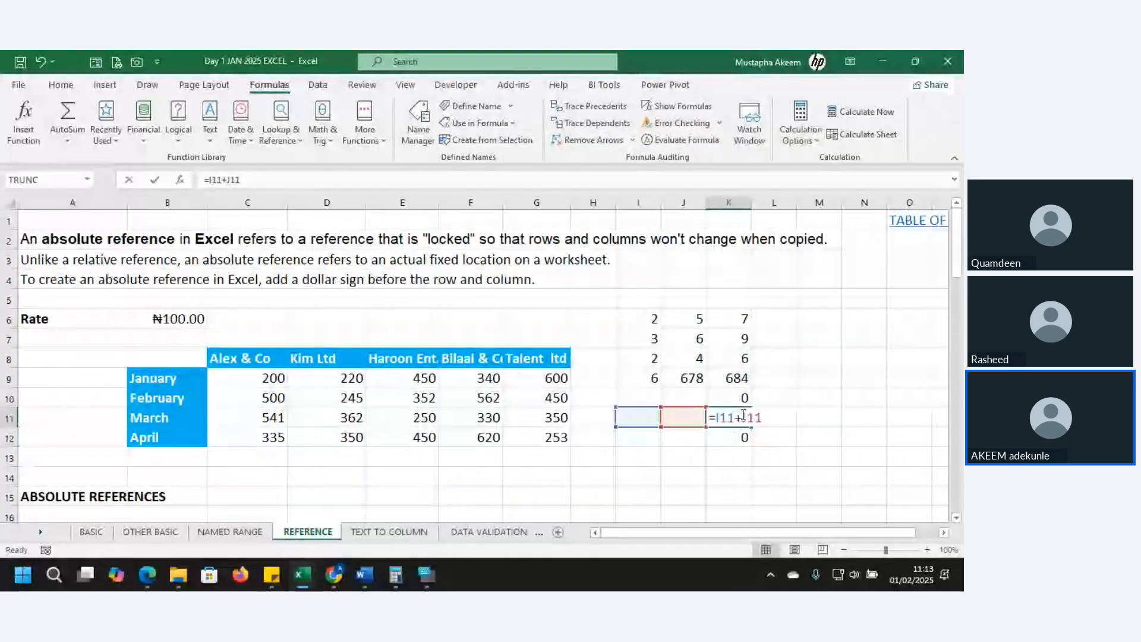
key("Return")
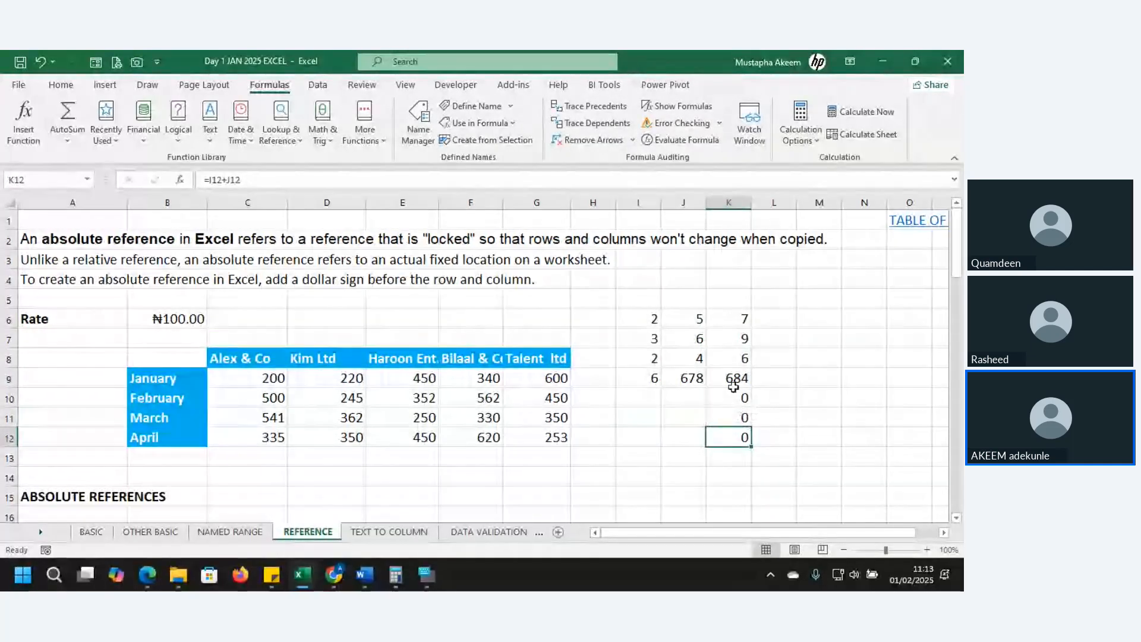
Fill the sum formula in K9 across the row through N9.
left_click(735, 394)
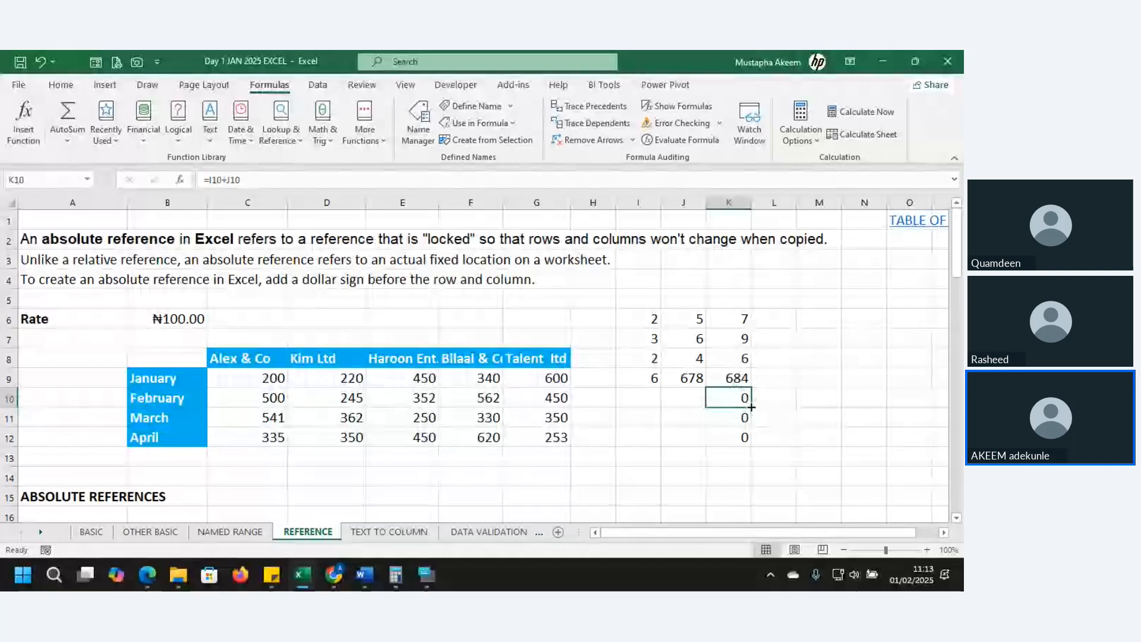
left_click(735, 375)
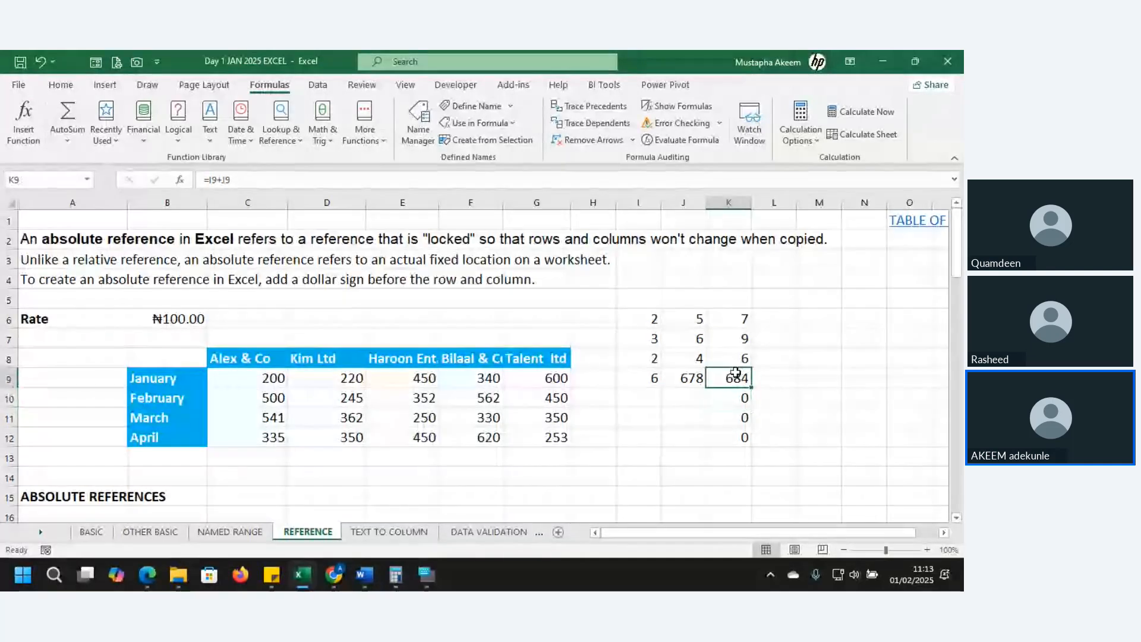
left_click_drag(752, 387, 896, 380)
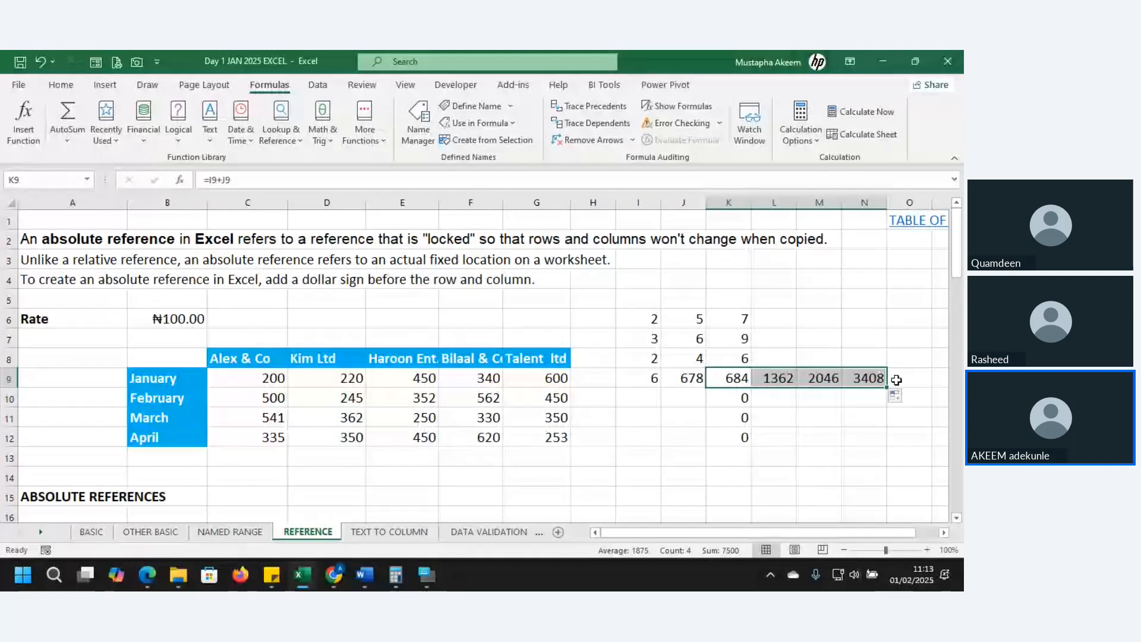
Inspect the formulas in K9, L9, M9 and N9 to compare how their column references shift.
double_click(729, 378)
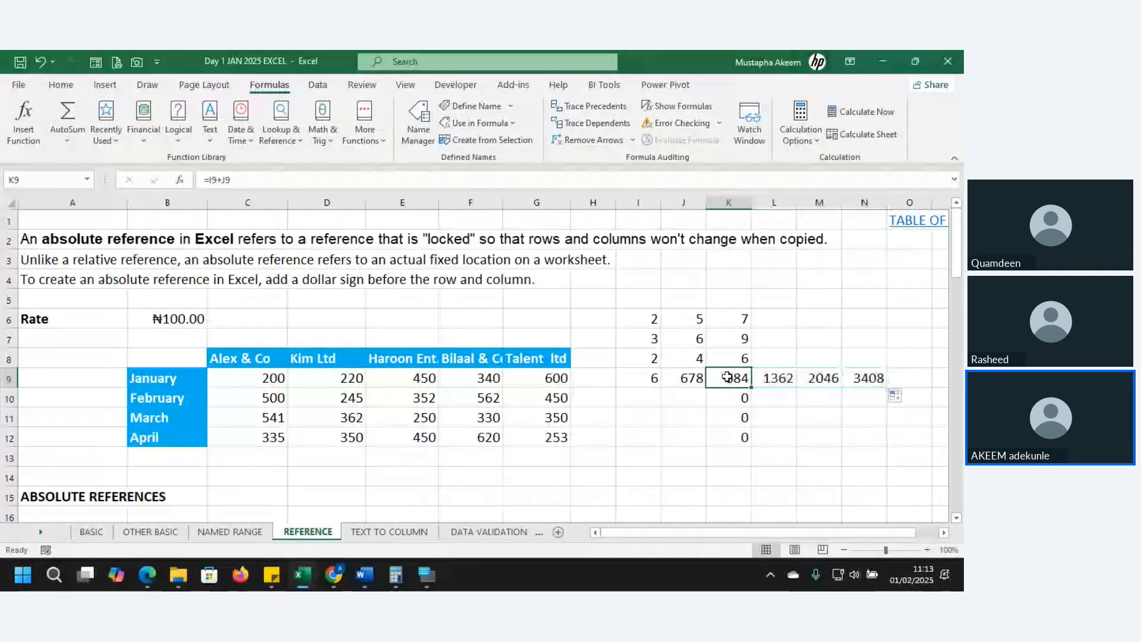
key("Tab")
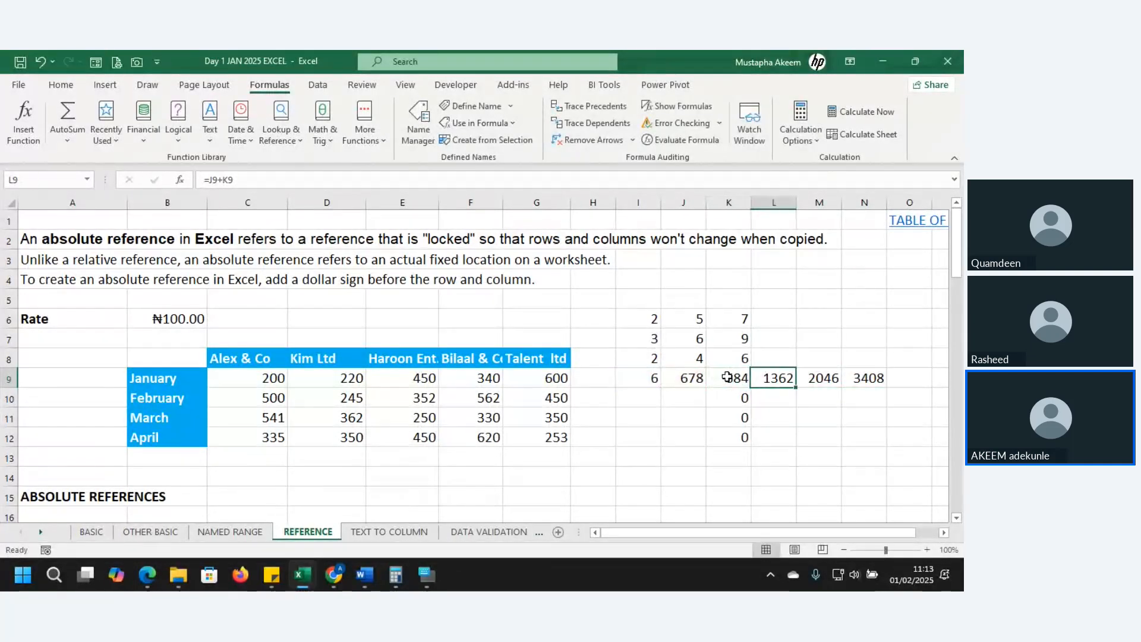
double_click(728, 378)
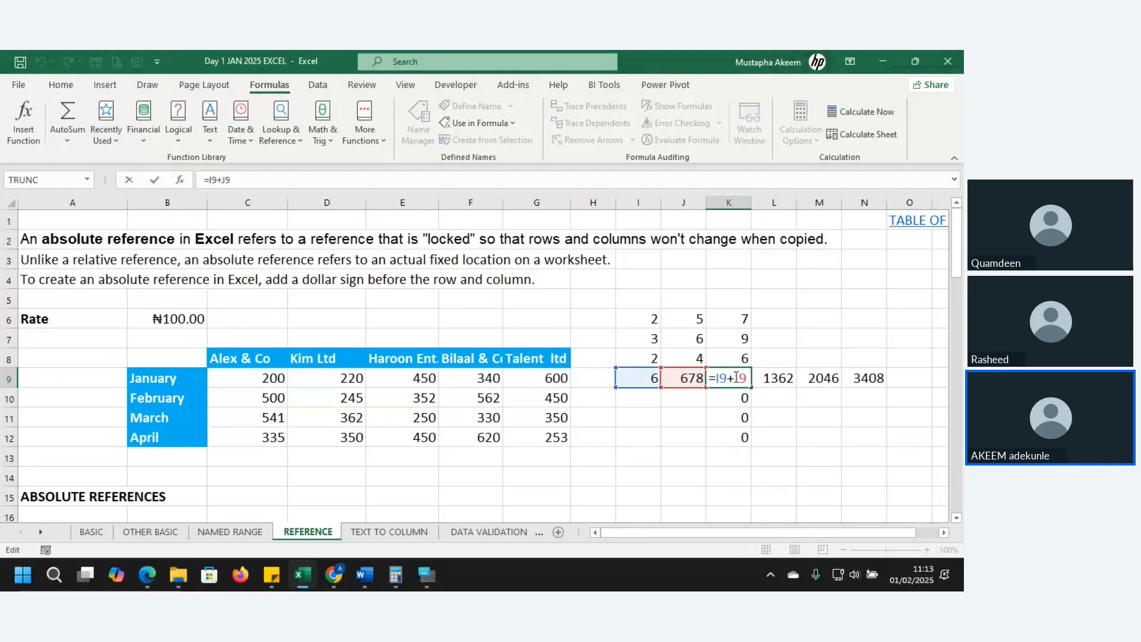
key("Tab")
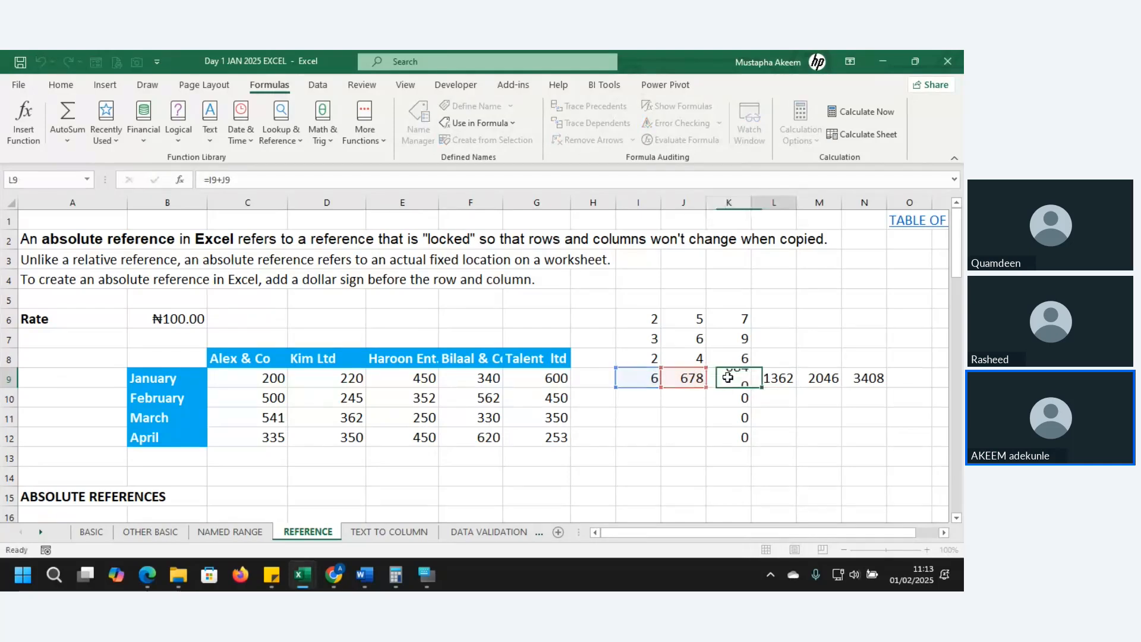
double_click(771, 378)
key("Tab")
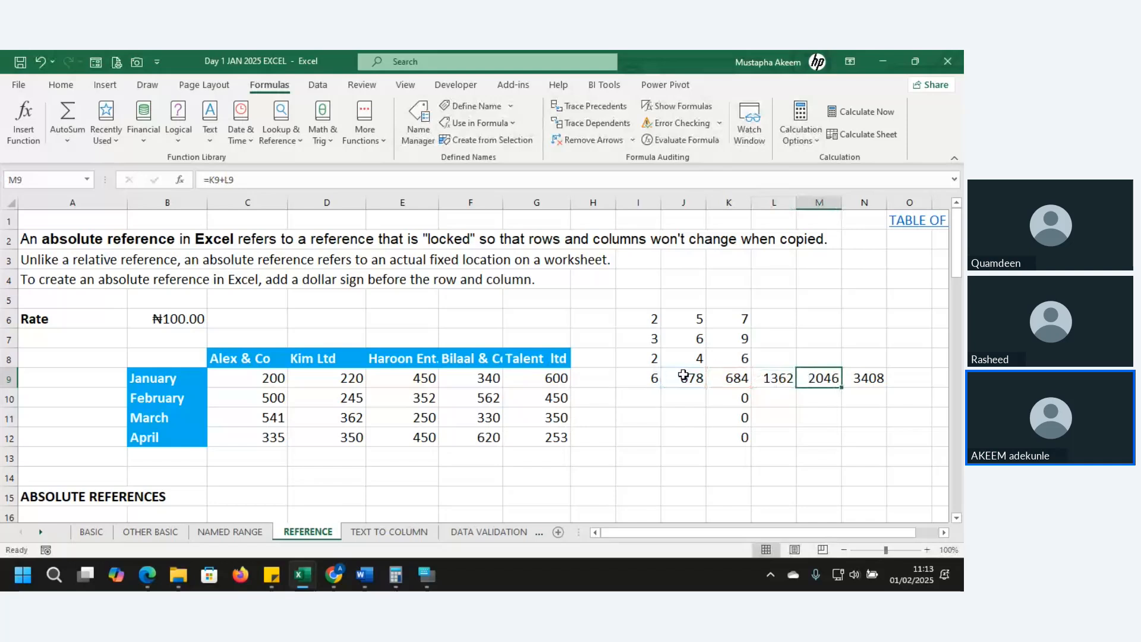
double_click(866, 378)
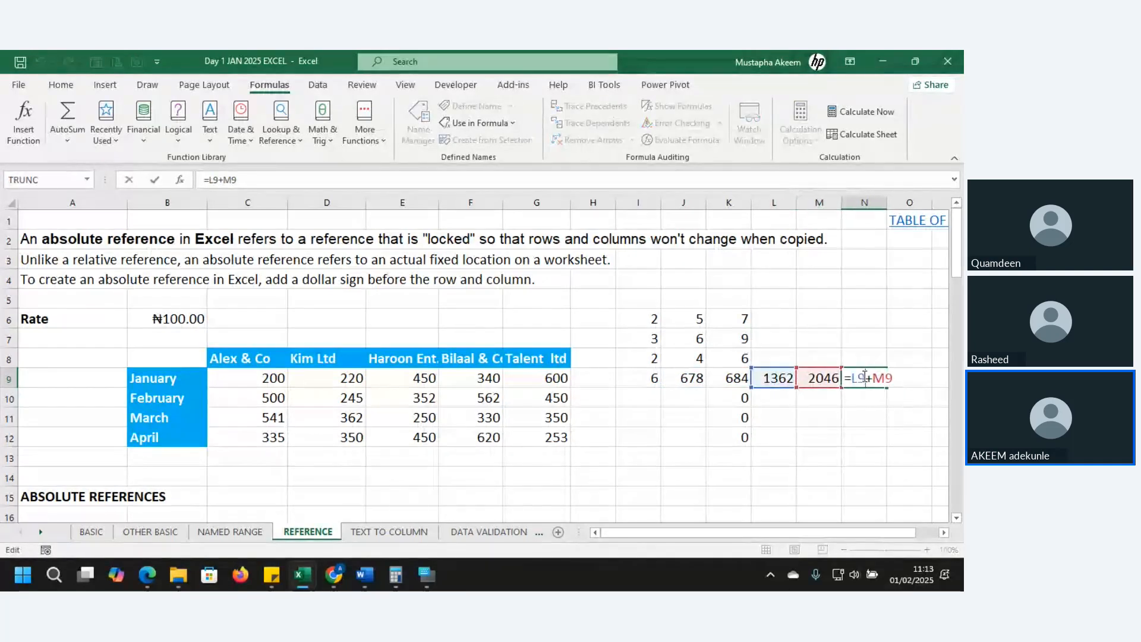
key("Return")
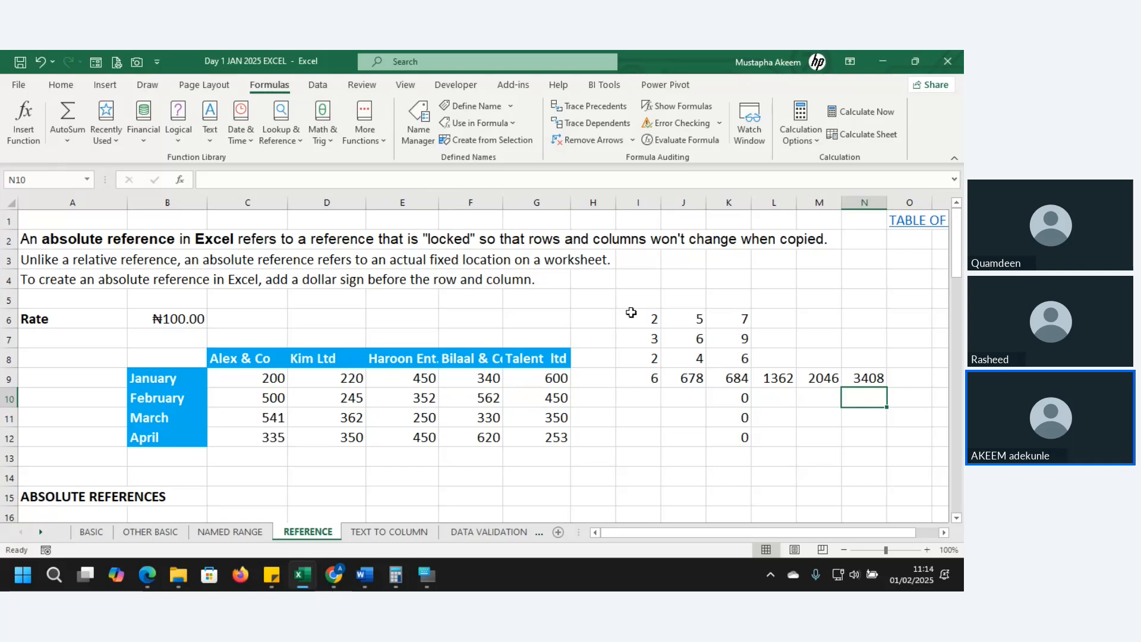
left_click_drag(632, 313, 889, 433)
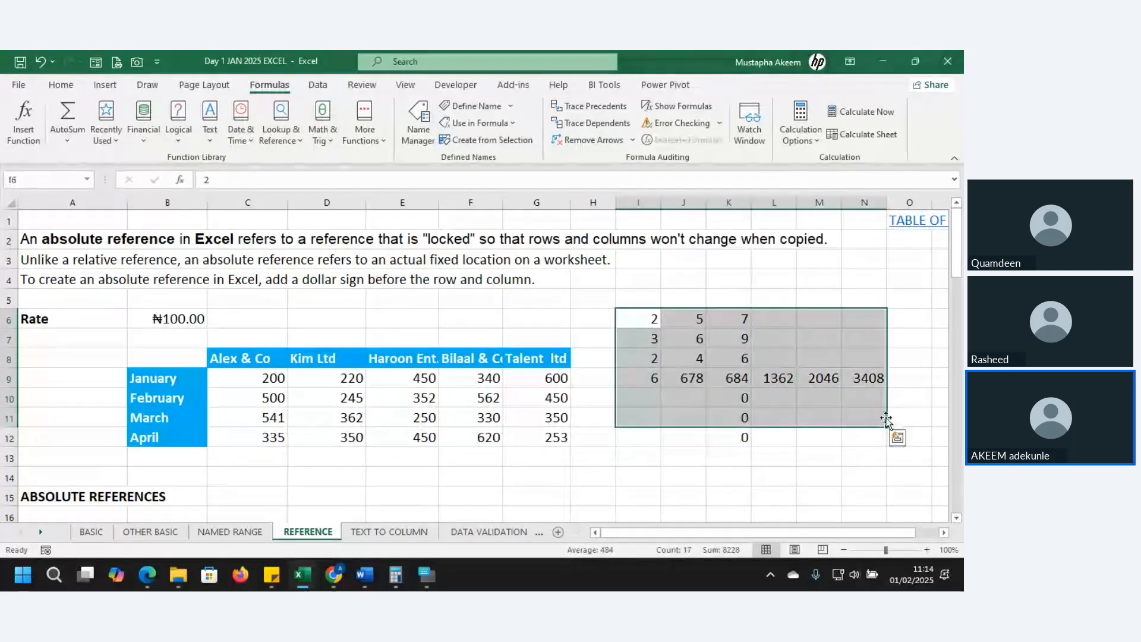
left_click(738, 400)
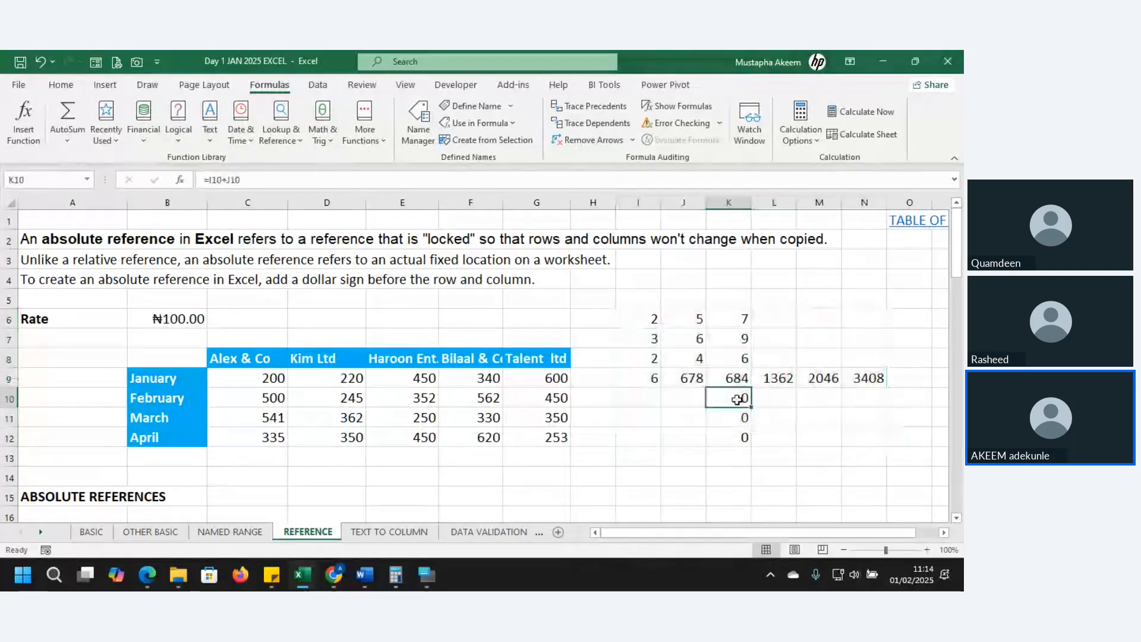
key("Down")
key("Down")
key("Down")
key("Down")
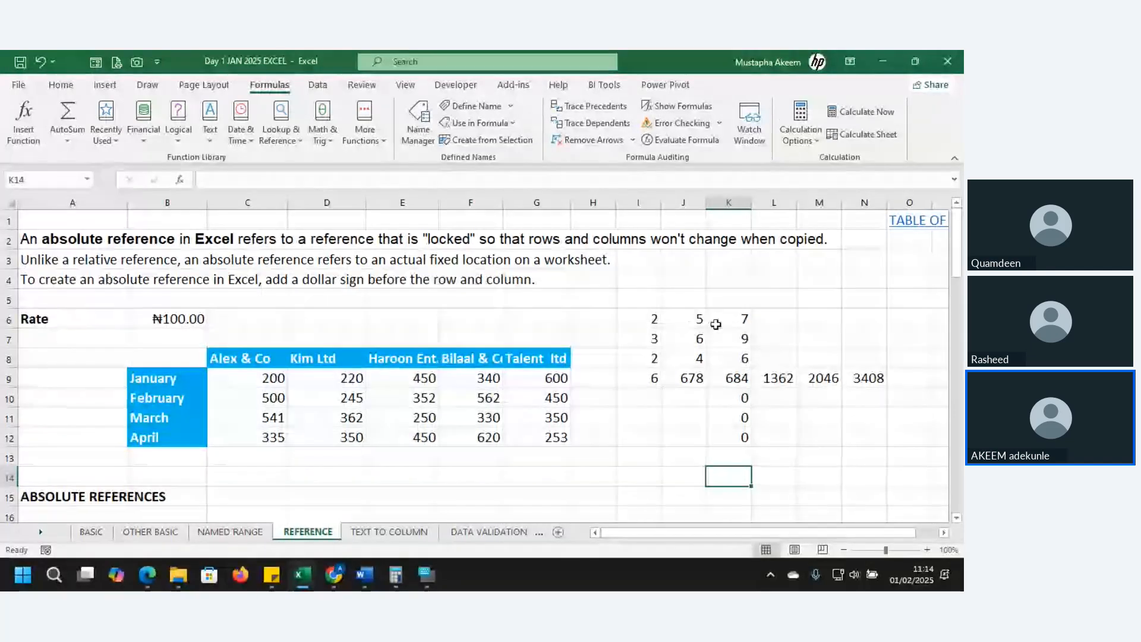
Fill the K6 sum formula down to K12 again.
left_click_drag(716, 324, 748, 443)
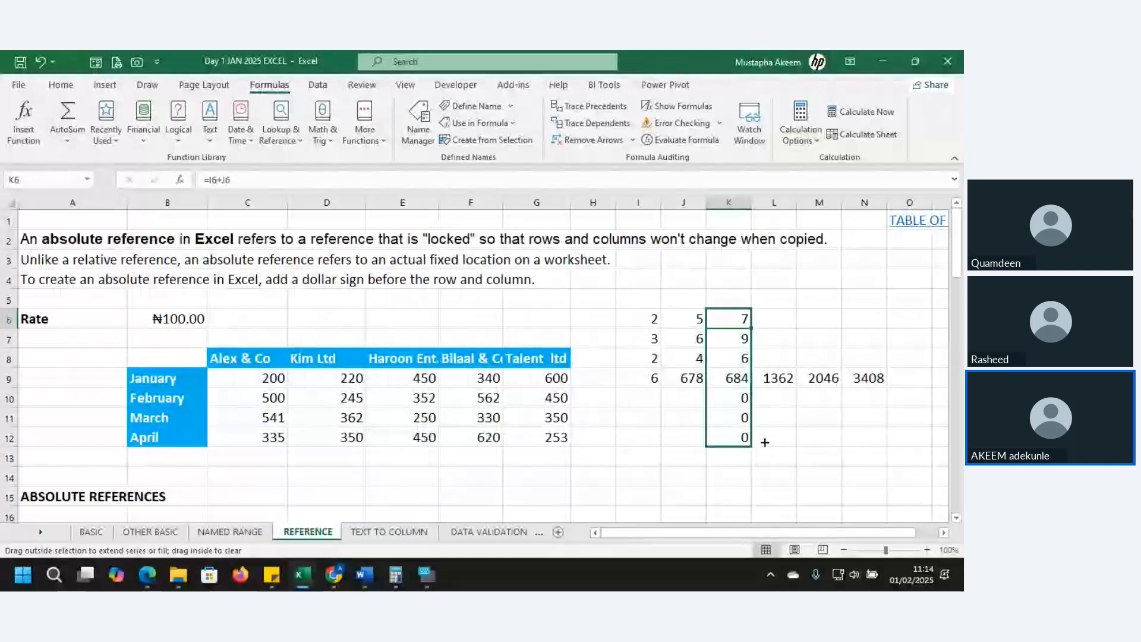
left_click_drag(765, 443, 760, 441)
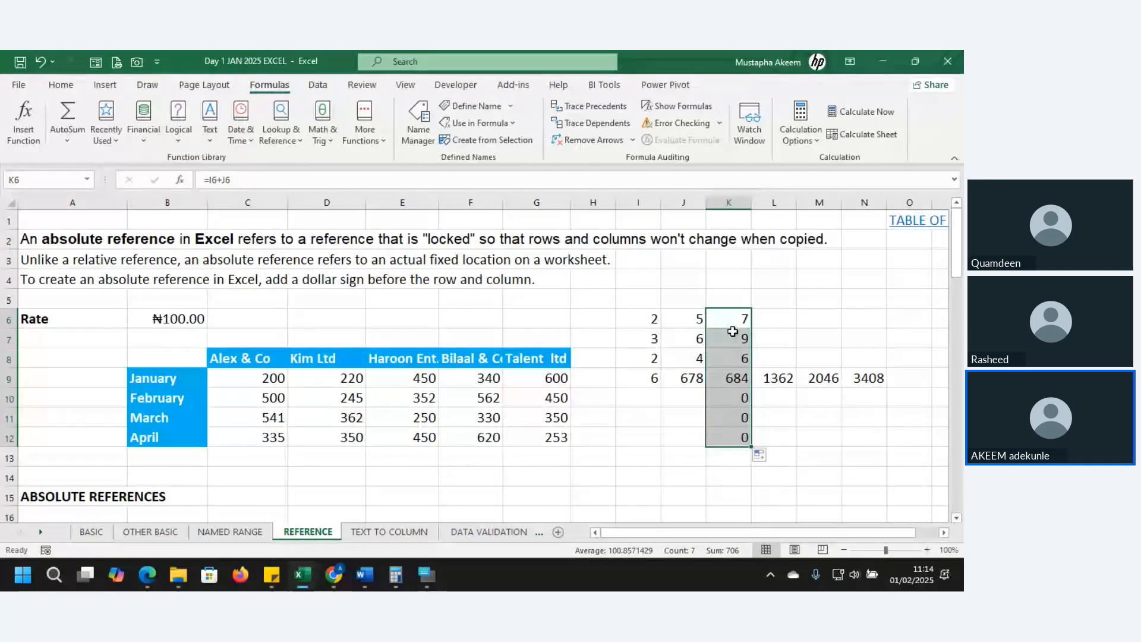
Examine the cell address of I6, the Rate cell B6 and the monthly company figures below it.
left_click(638, 318)
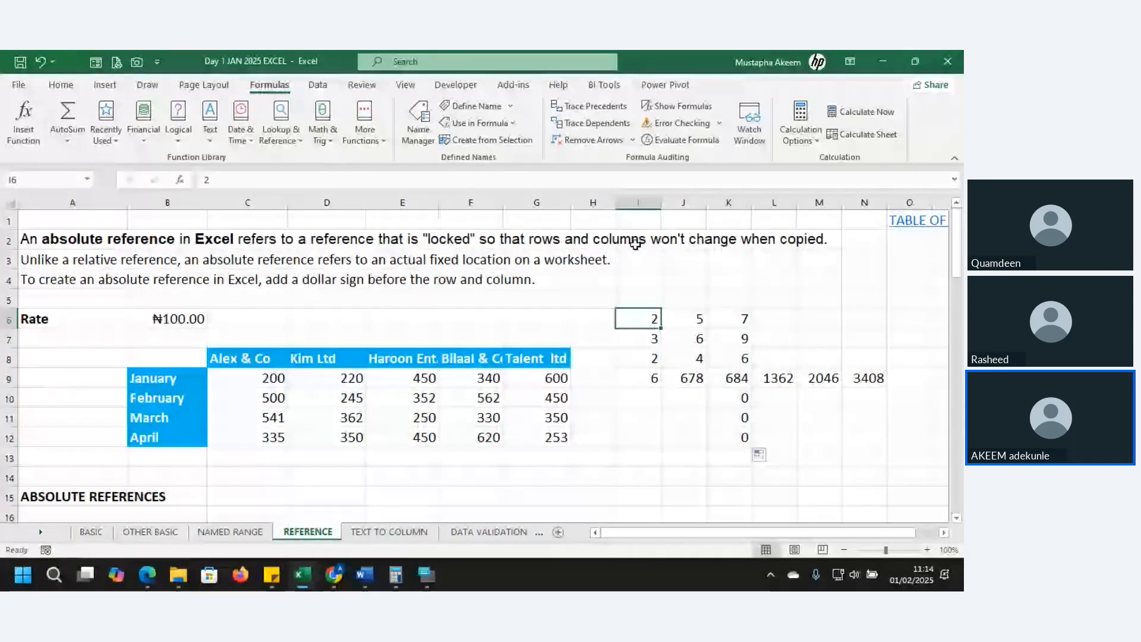
left_click(38, 184)
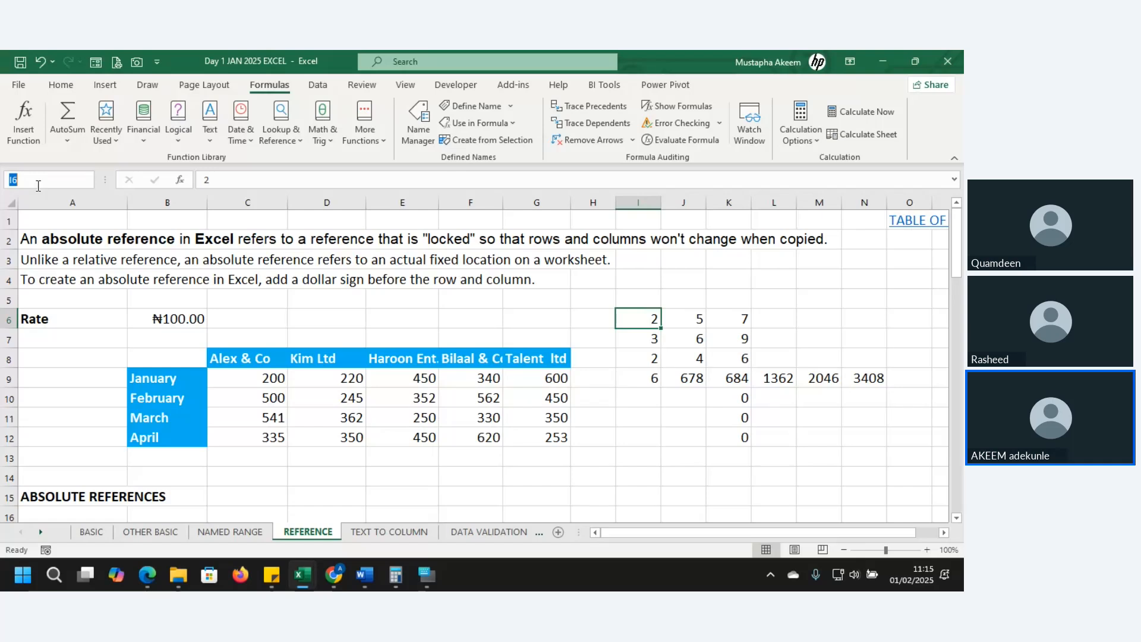
left_click(145, 327)
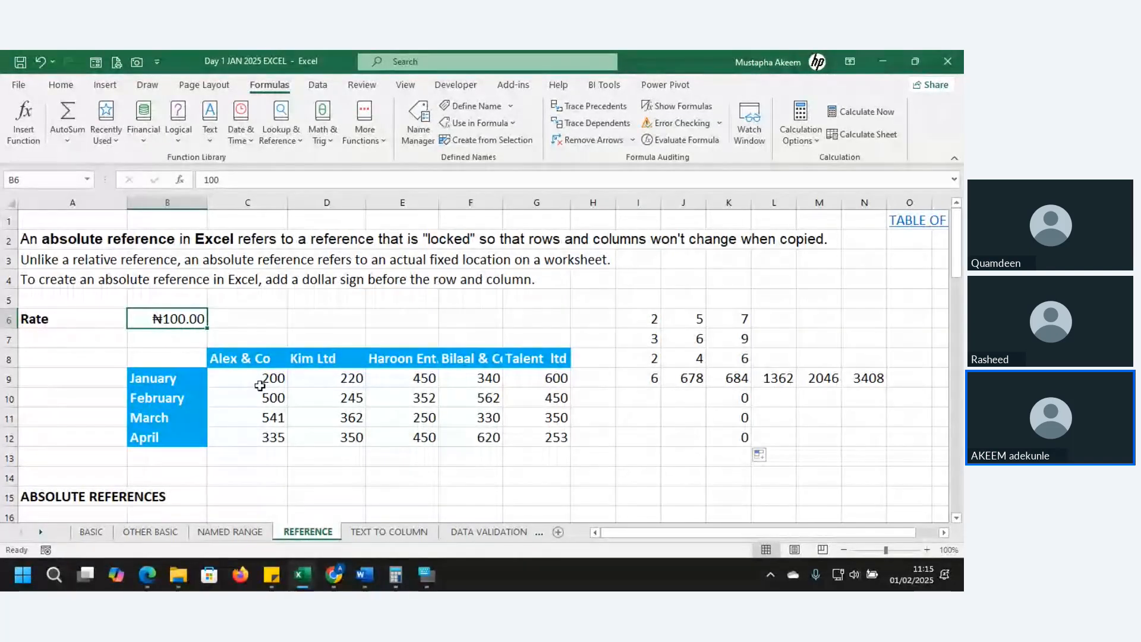
left_click_drag(260, 386, 490, 426)
left_click(249, 449)
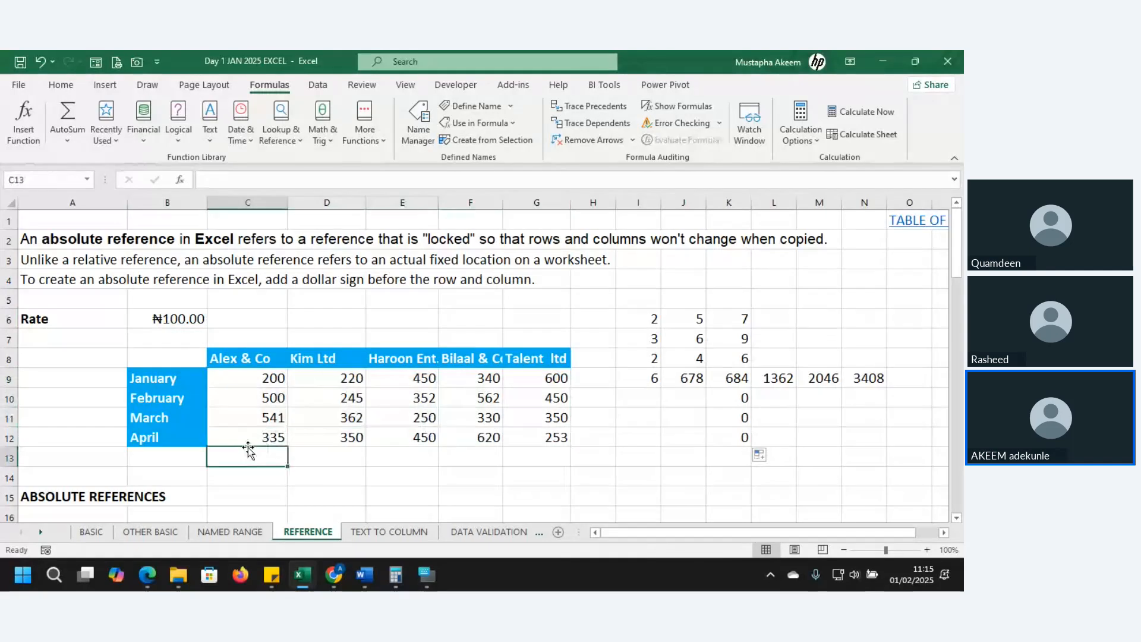
Enter the formula =B6*C9 in C18, the January cell for Alex & Co under ABSOLUTE REFERENCES.
key("ctrl+Up")
key("ctrl+Up")
key("Down")
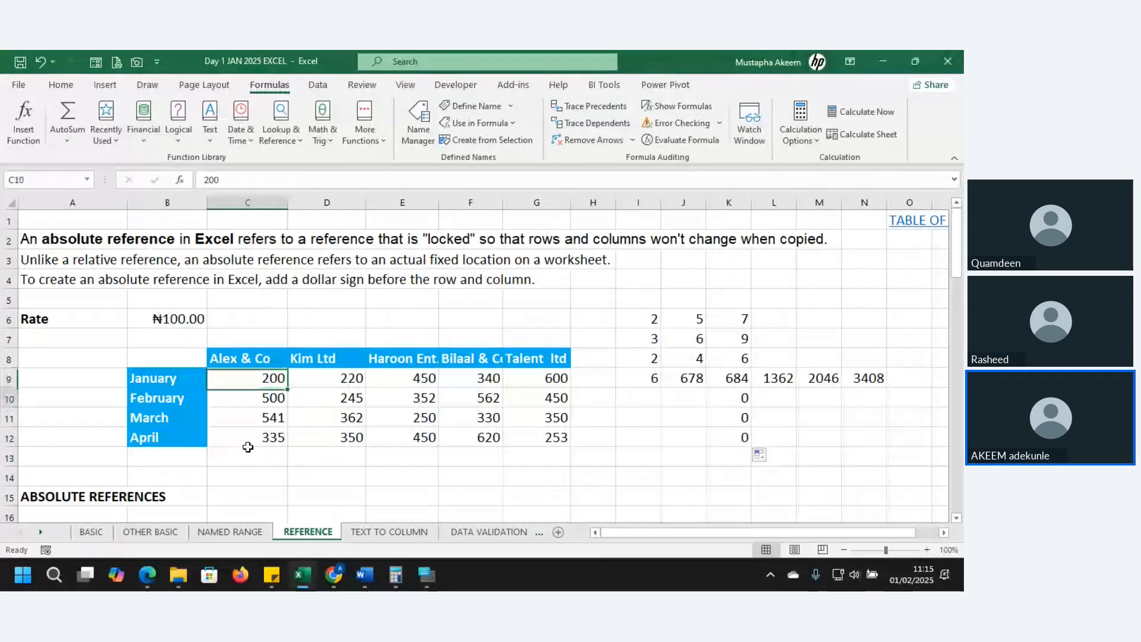
key("Down")
key("Down")
key("Down")
key("Down")
key("Down")
key("Down")
key("Down")
key("Down")
key("Down")
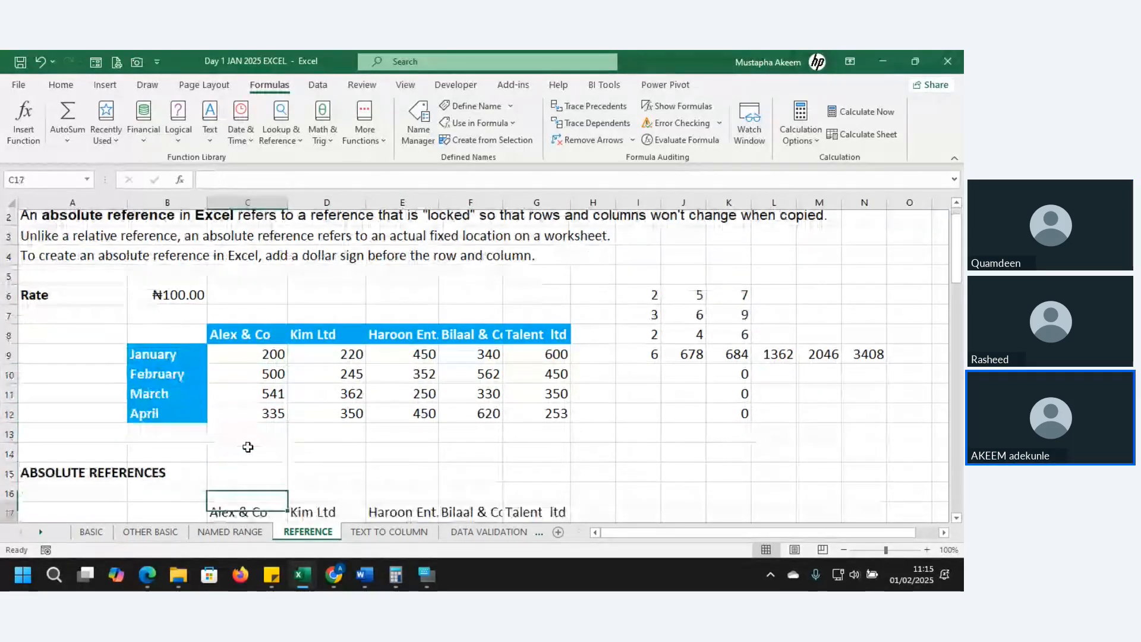
type("=")
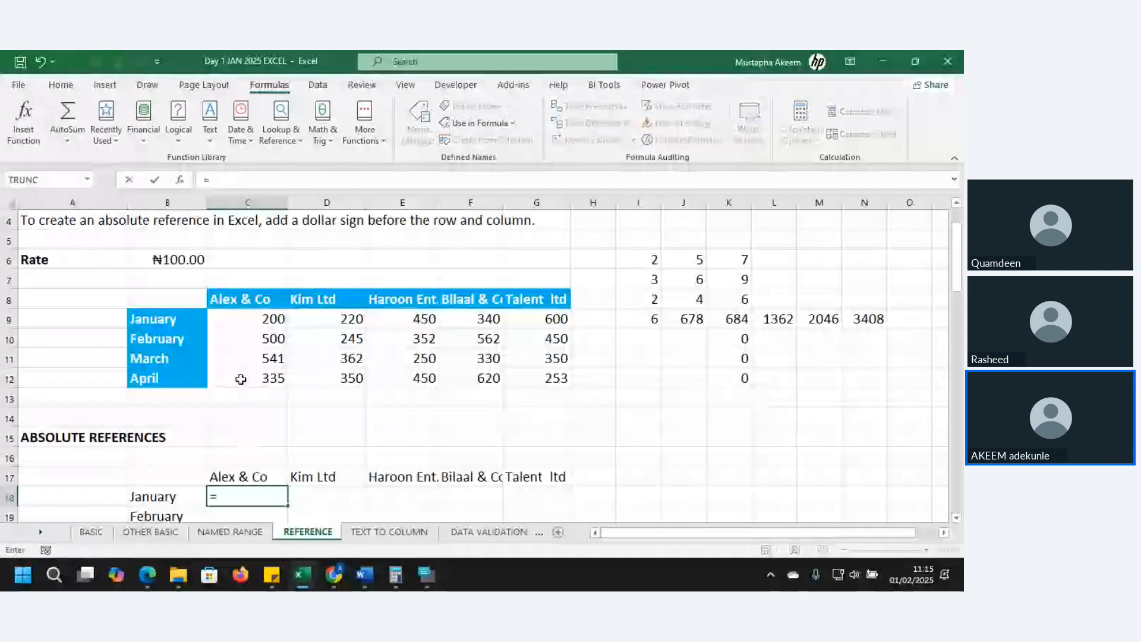
left_click(181, 265)
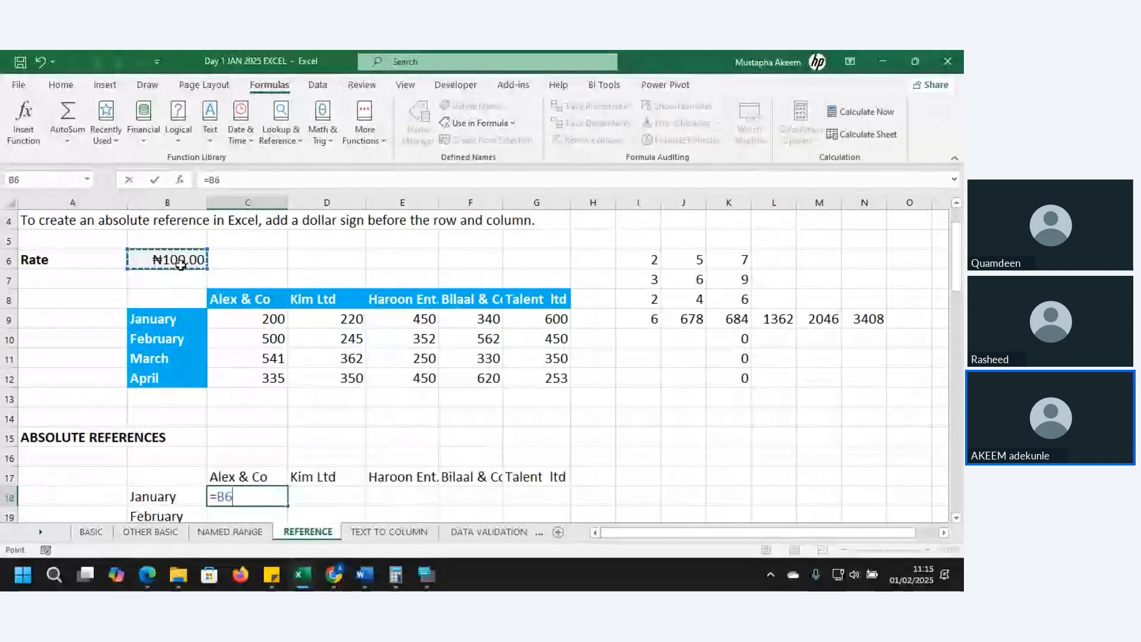
type("*")
left_click(241, 313)
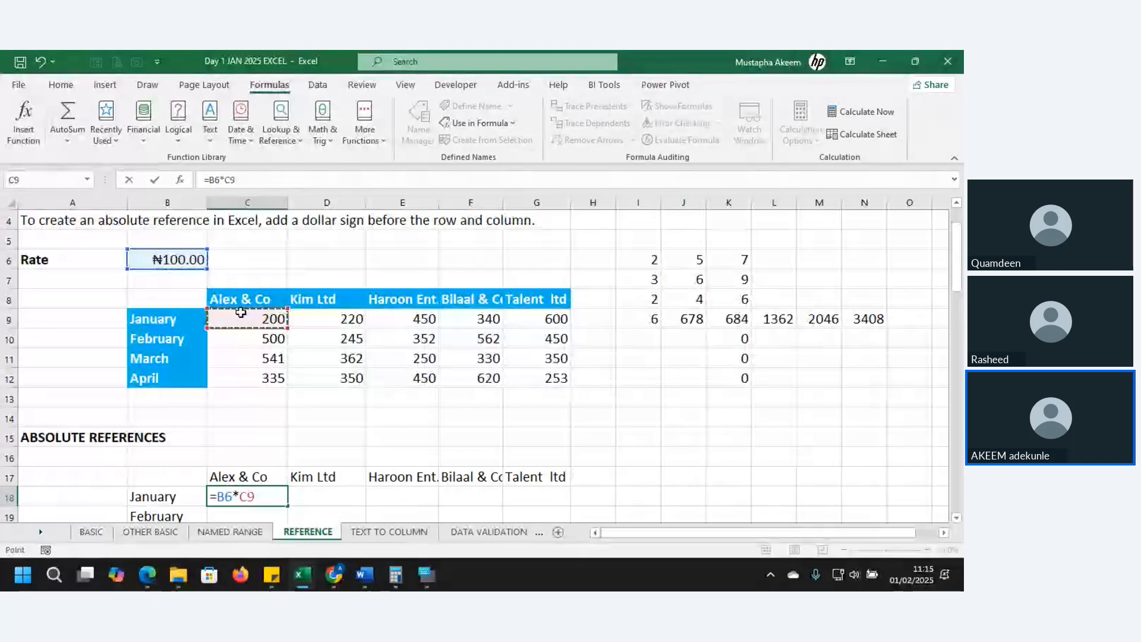
key("Return")
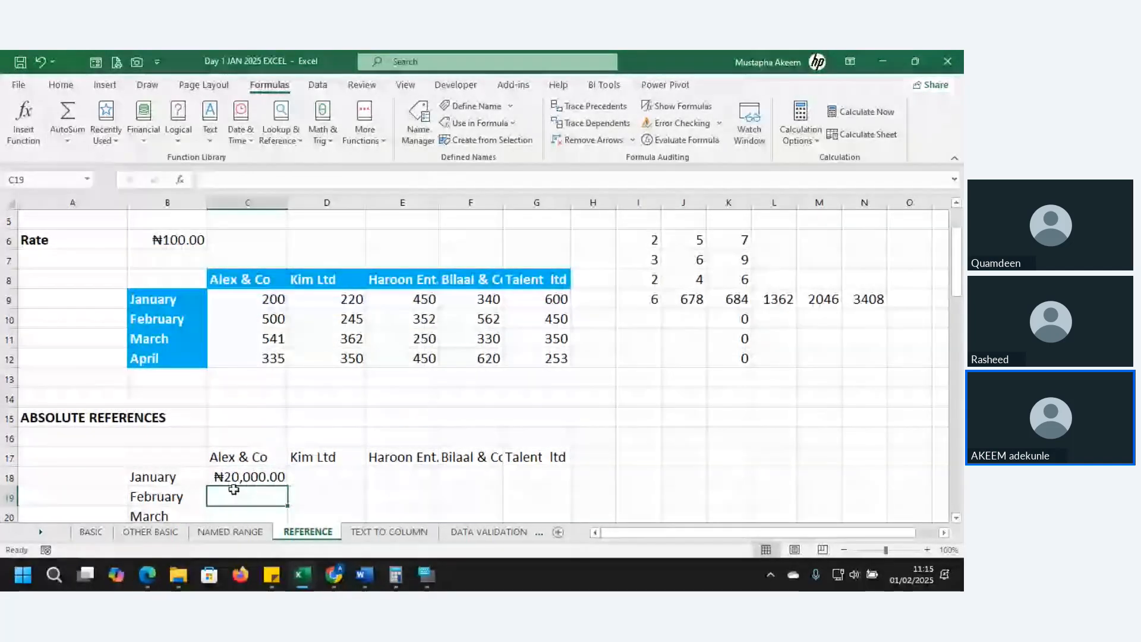
Fill the January formula in C18 across the remaining companies through G18.
left_click(252, 473)
left_click_drag(288, 487, 534, 491)
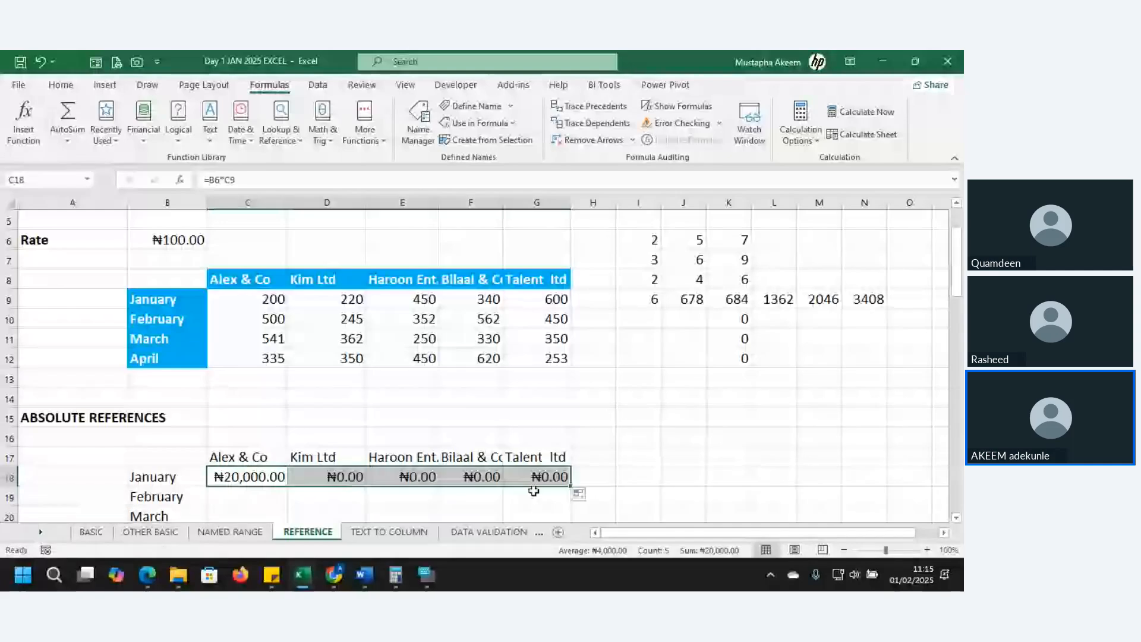
Review the copied January results against the Rate cell B6 and the formula in C18.
left_click(344, 491)
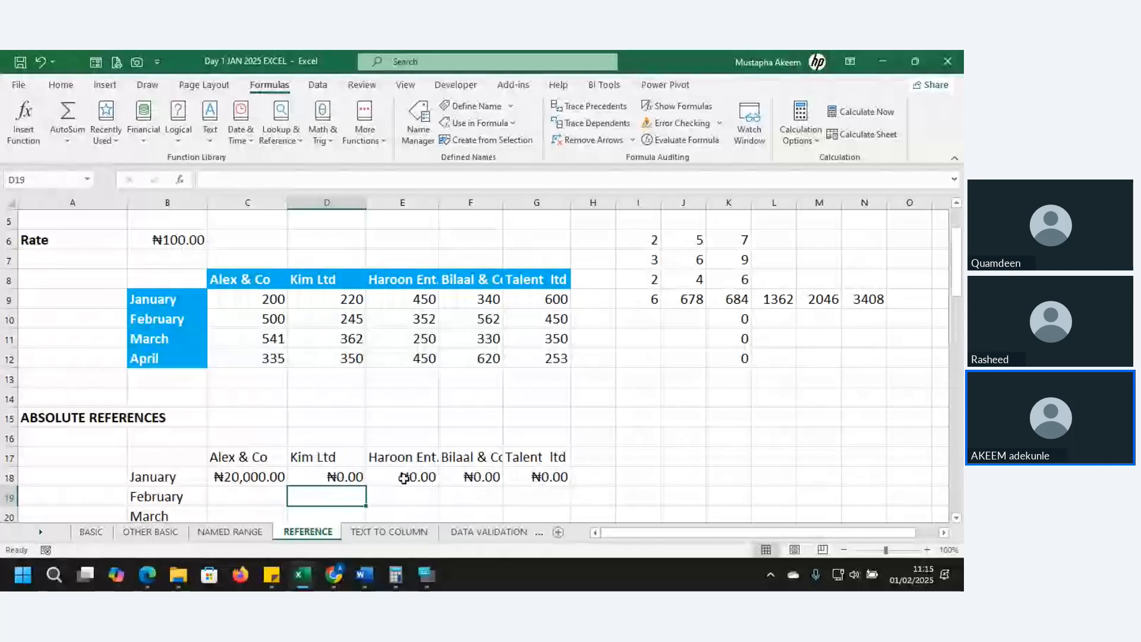
key("Right")
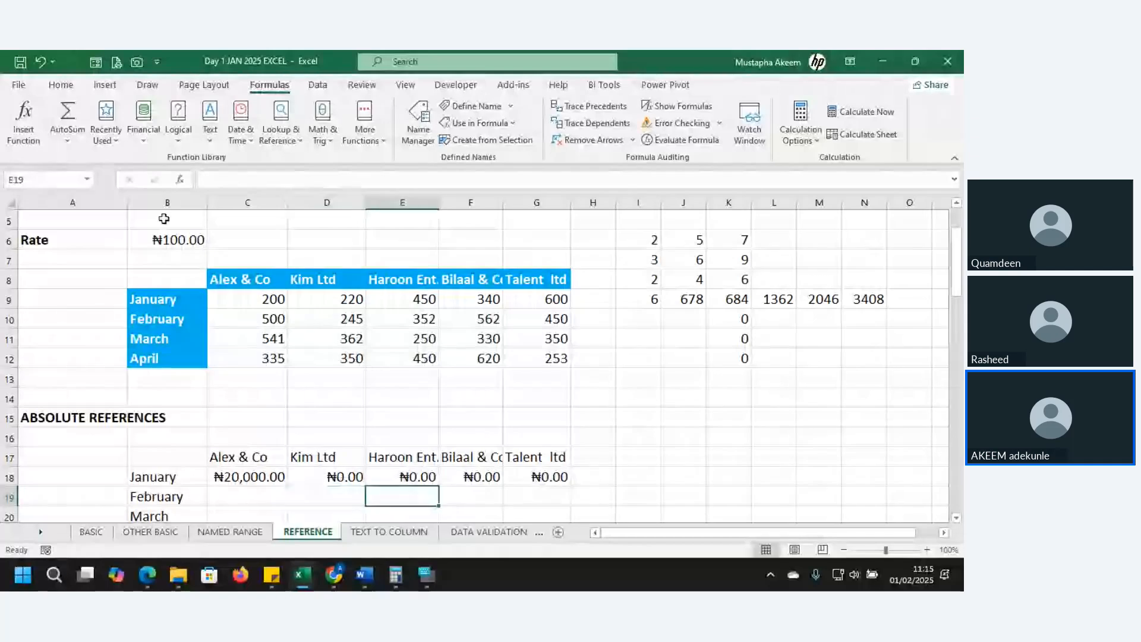
left_click(166, 240)
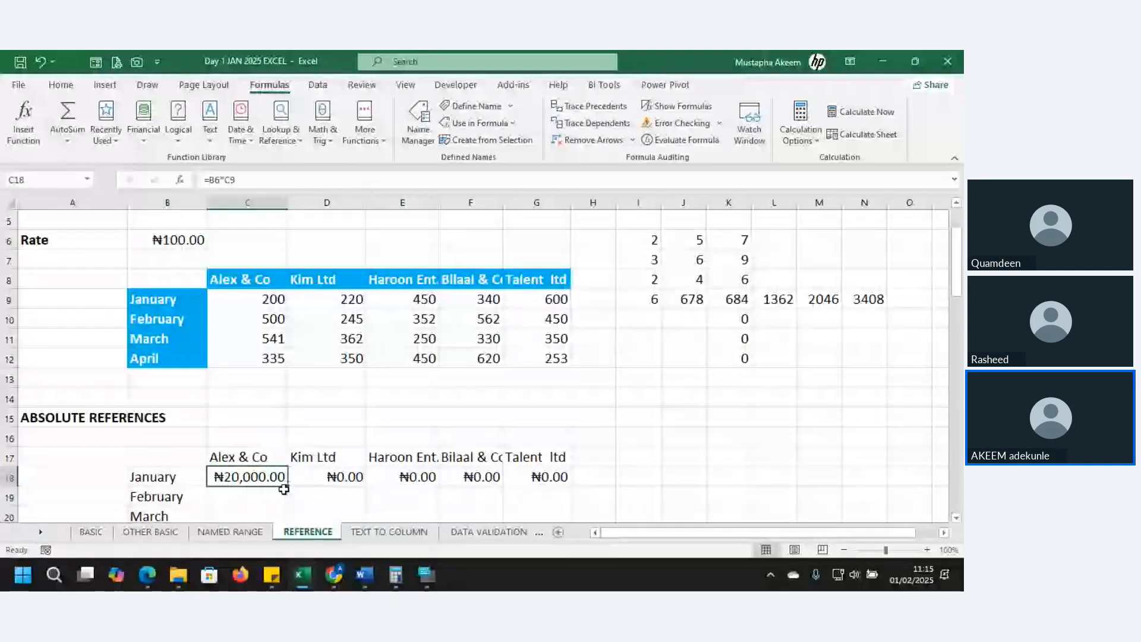
Fill the C18 formula down through C21 and open the copied April formula in C21 for inspection.
mouse_move(287, 486)
left_mouse_down()
mouse_move(293, 519)
mouse_move(277, 489)
left_mouse_up()
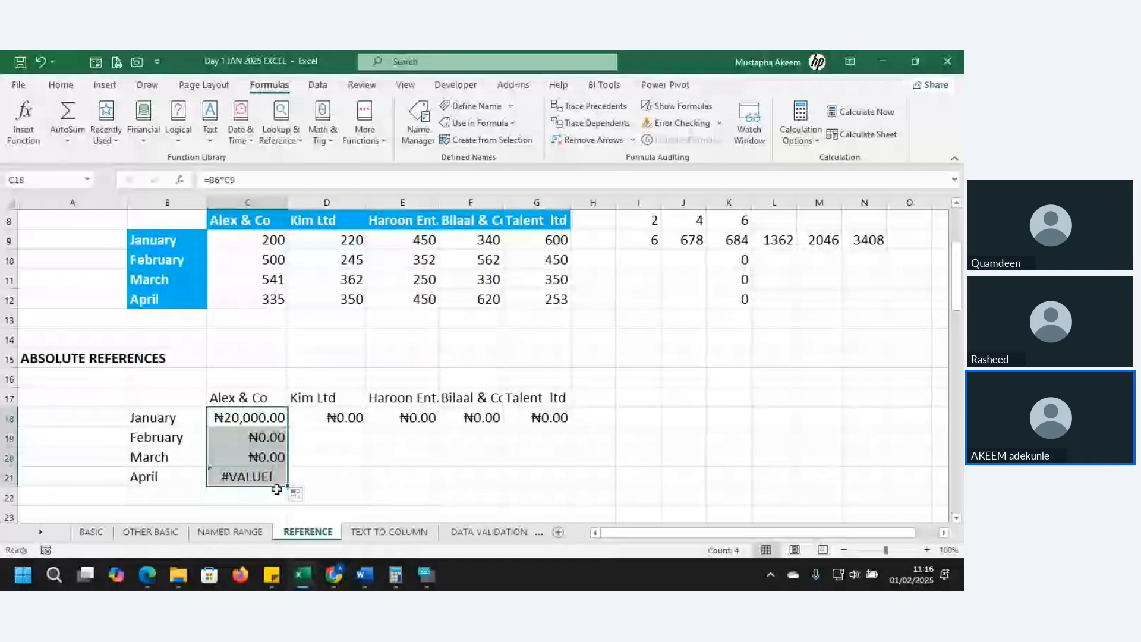
left_click(954, 161)
left_click(254, 410)
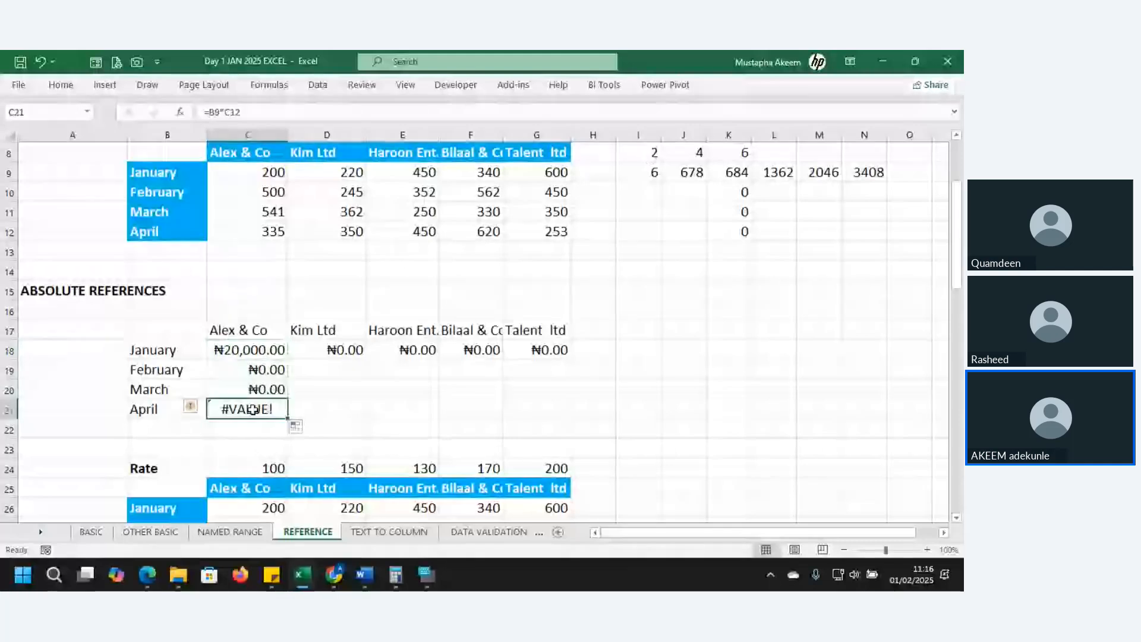
double_click(253, 409)
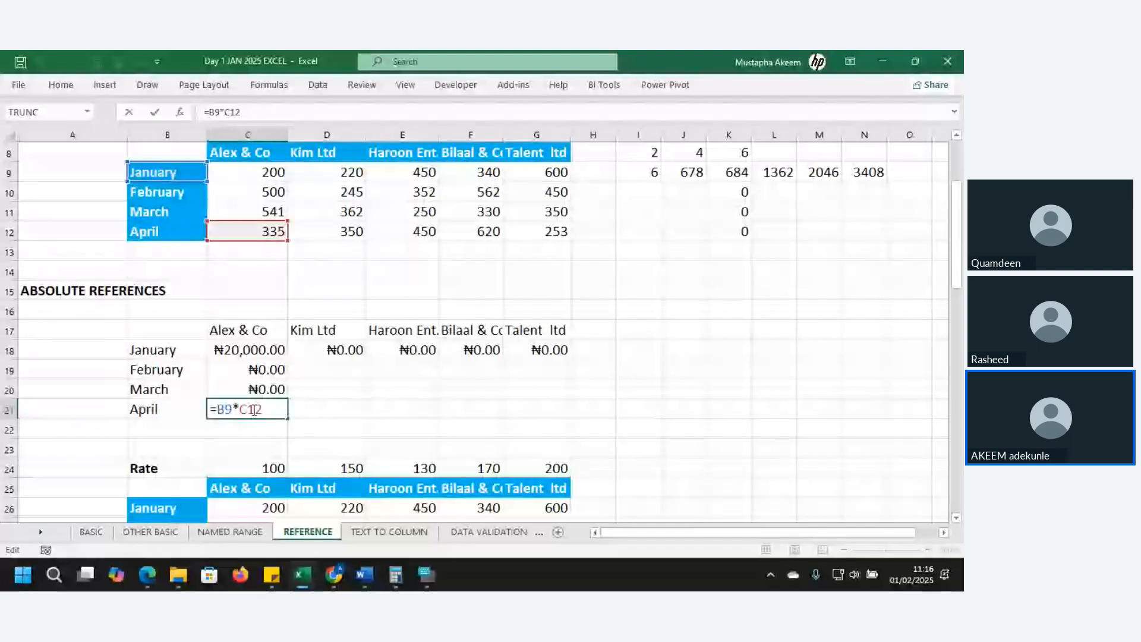
Clear the trial formulas from C18:G18 and C19:C21 under ABSOLUTE REFERENCES.
key("BackSpace")
key("BackSpace")
key("BackSpace")
key("BackSpace")
key("BackSpace")
key("BackSpace")
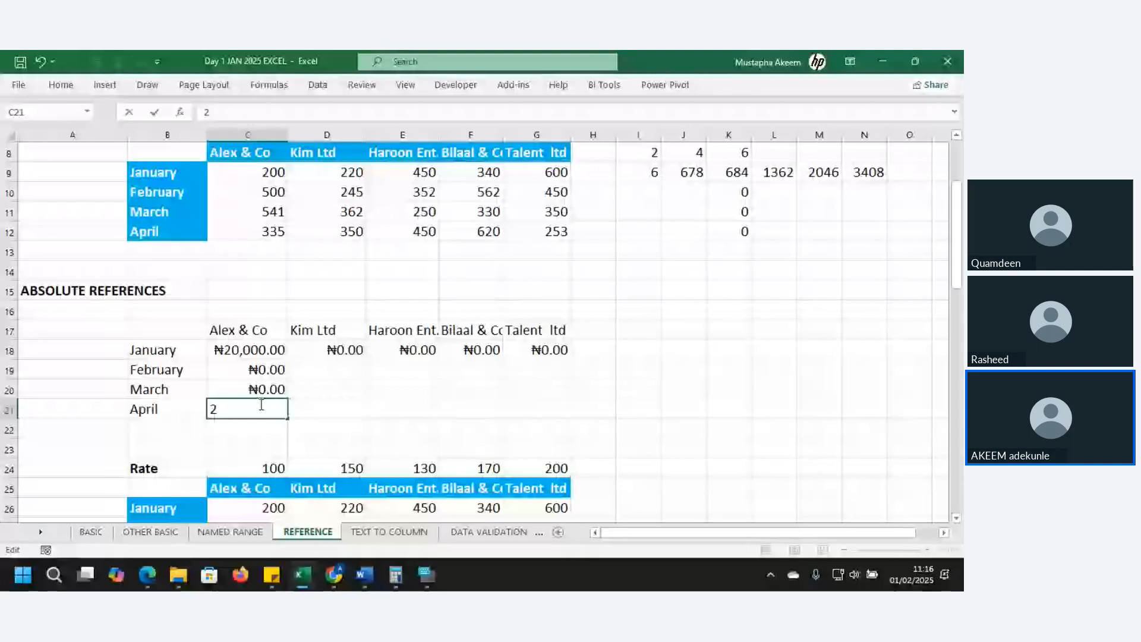
left_click_drag(261, 370, 262, 408)
key("Delete")
left_click_drag(310, 351, 589, 349)
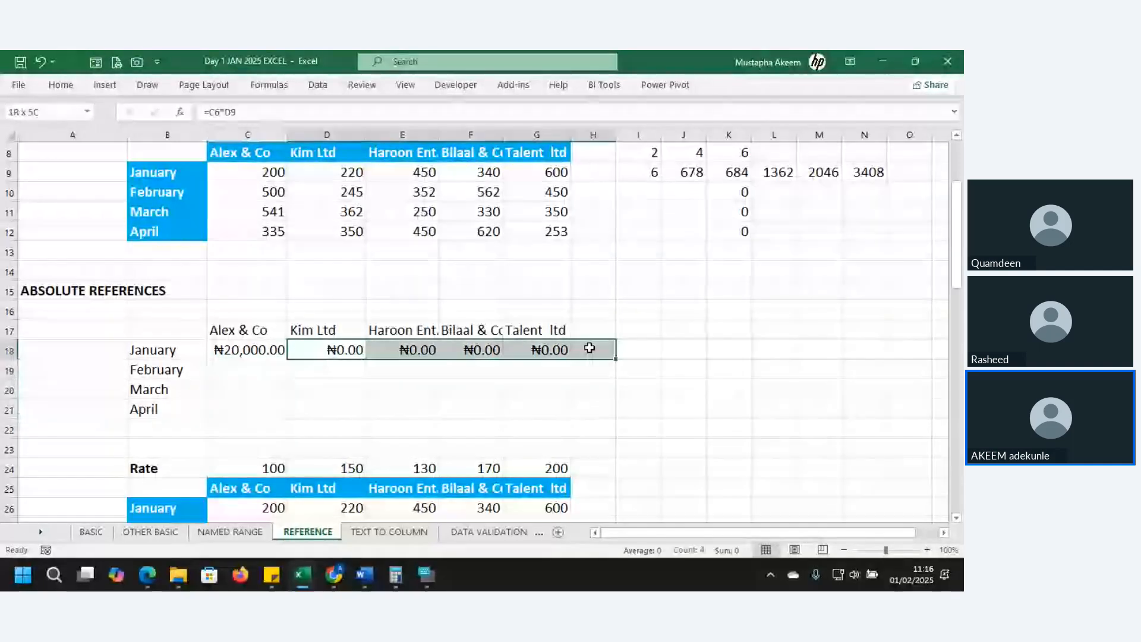
key("Delete")
left_click(246, 340)
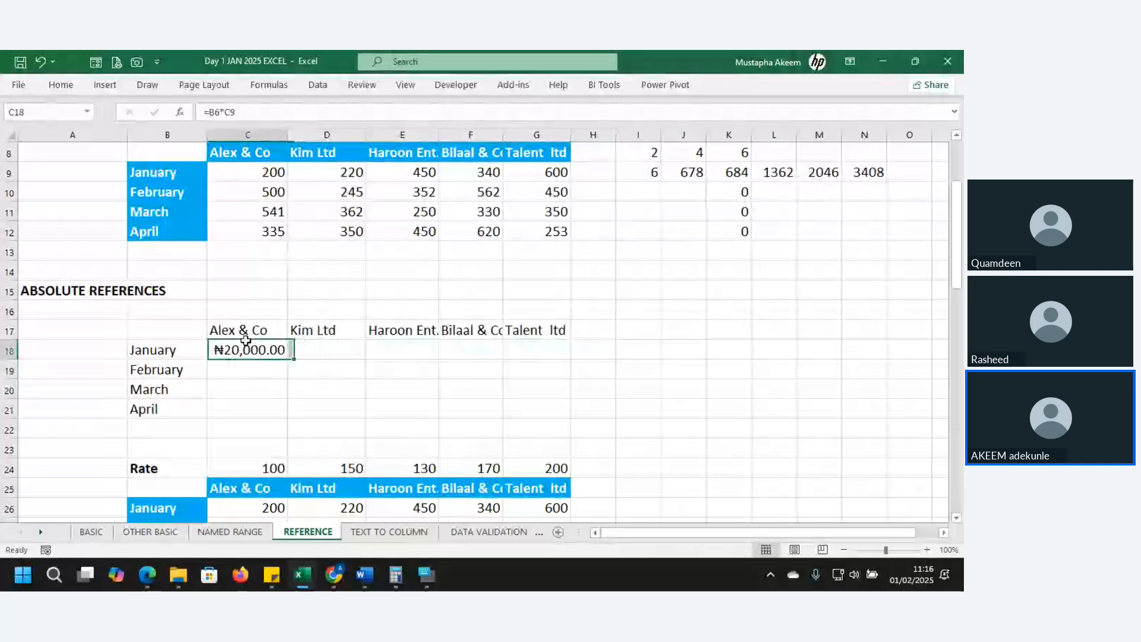
key("Delete")
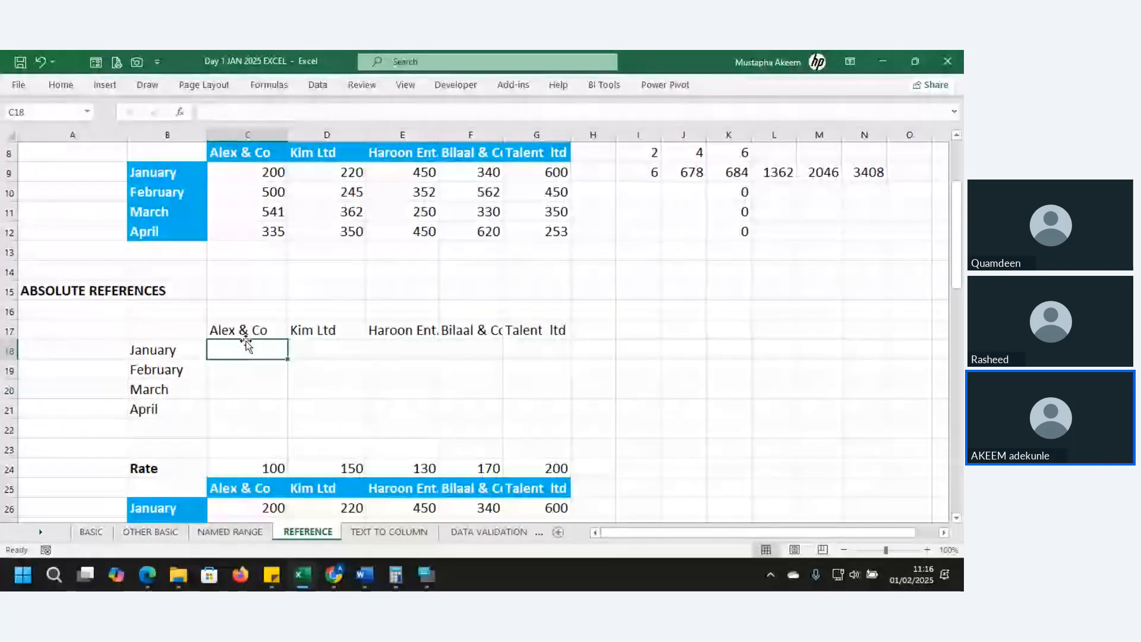
Begin a formula in C18, the January cell for Alex & Co, with a reference to the Rate cell B6.
left_click(246, 337)
key("Up")
key("Up")
key("Up")
key("Up")
key("Up")
key("Up")
key("Up")
key("Up")
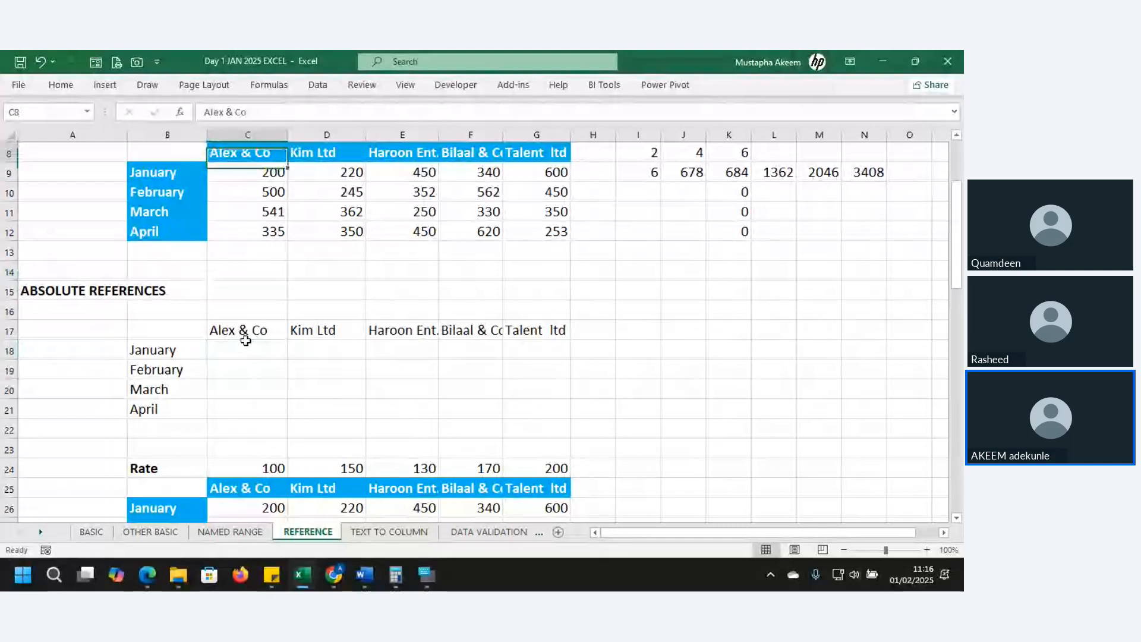
key("Up")
key("Up")
key("Up")
key("Up")
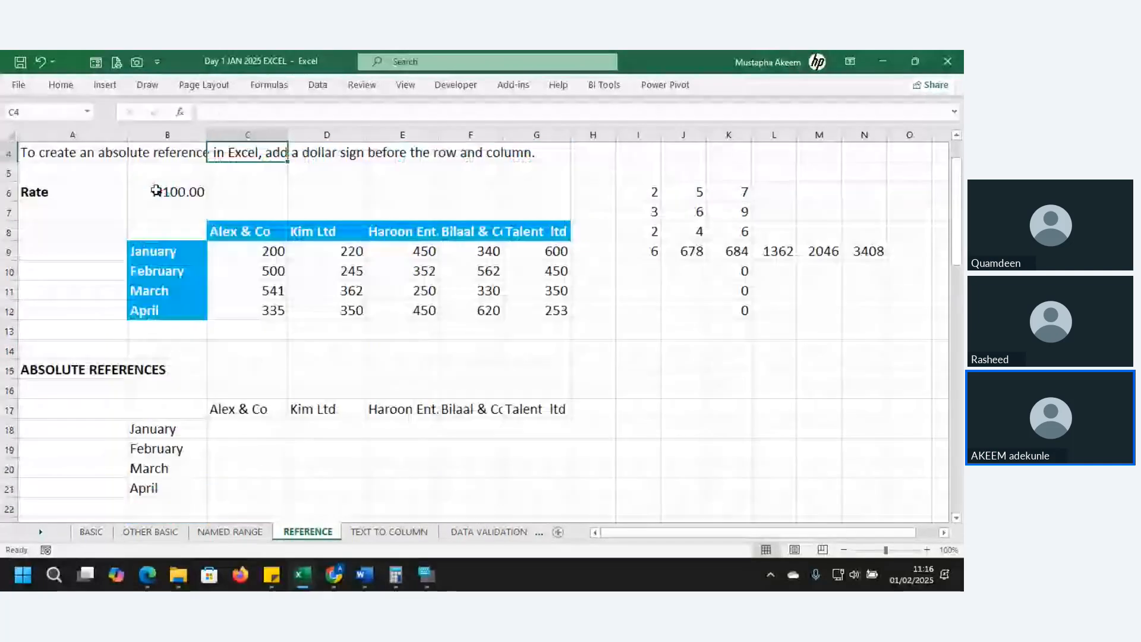
left_click(263, 430)
type("=")
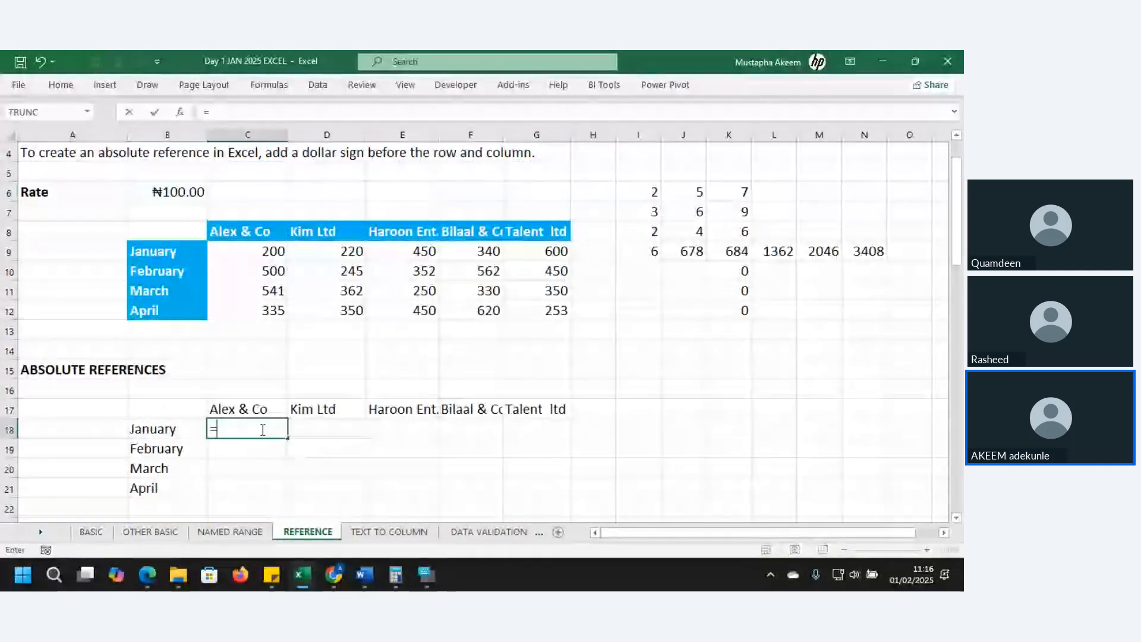
left_click(171, 188)
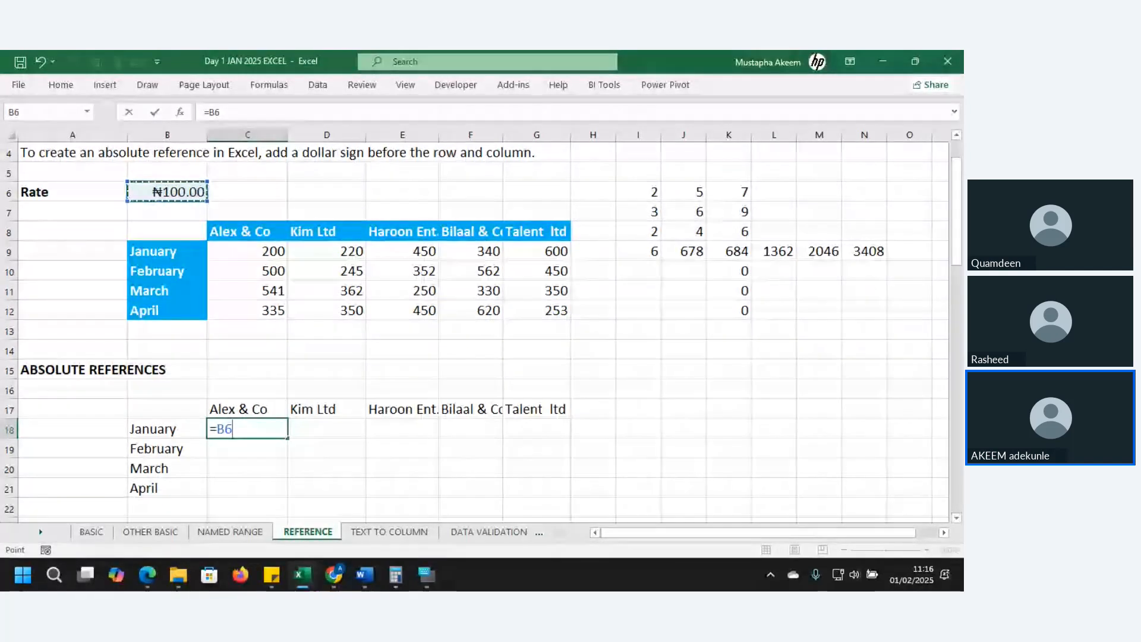
Bring up the On-Screen Keyboard and convert the Rate reference in C18 to absolute, entering =$B$6.
left_click(426, 575)
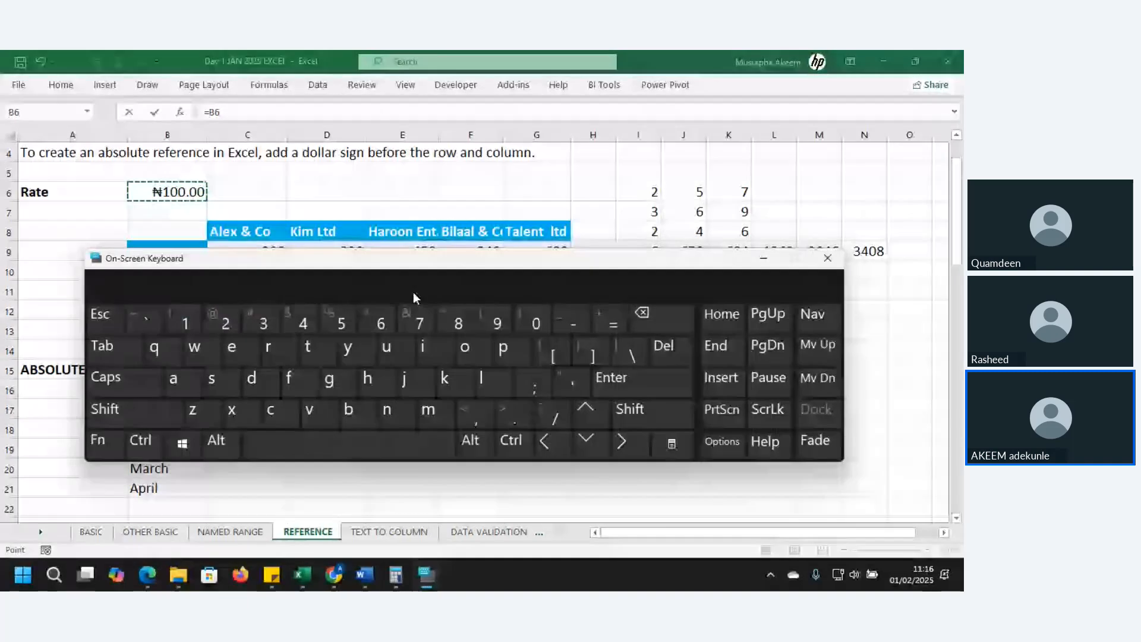
left_click_drag(412, 291, 581, 284)
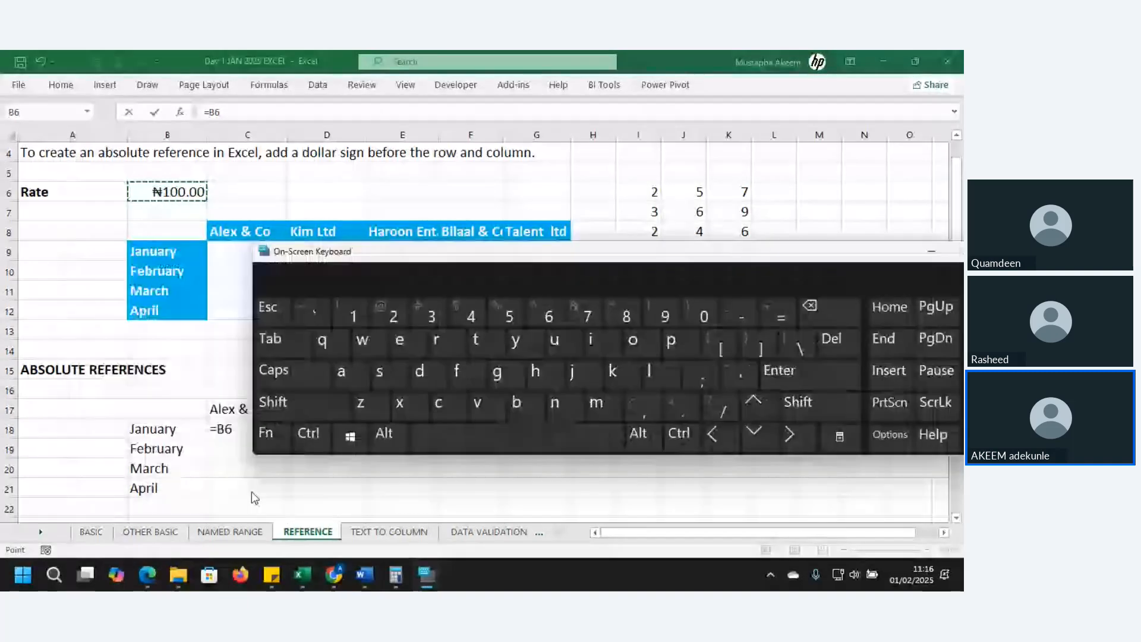
left_click(265, 437)
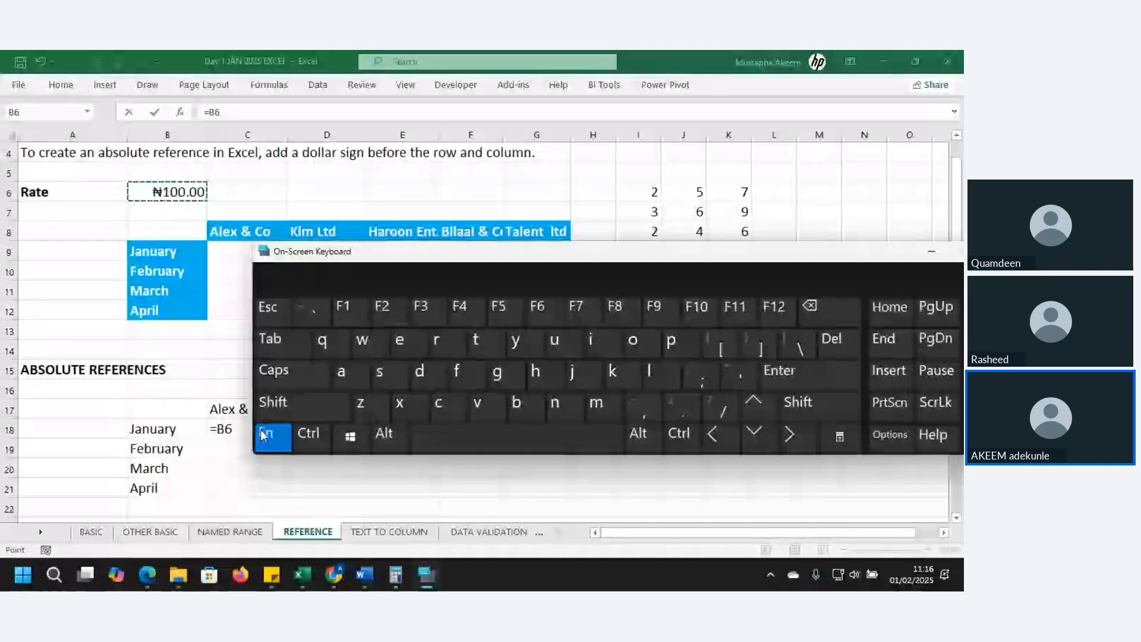
left_click(466, 307)
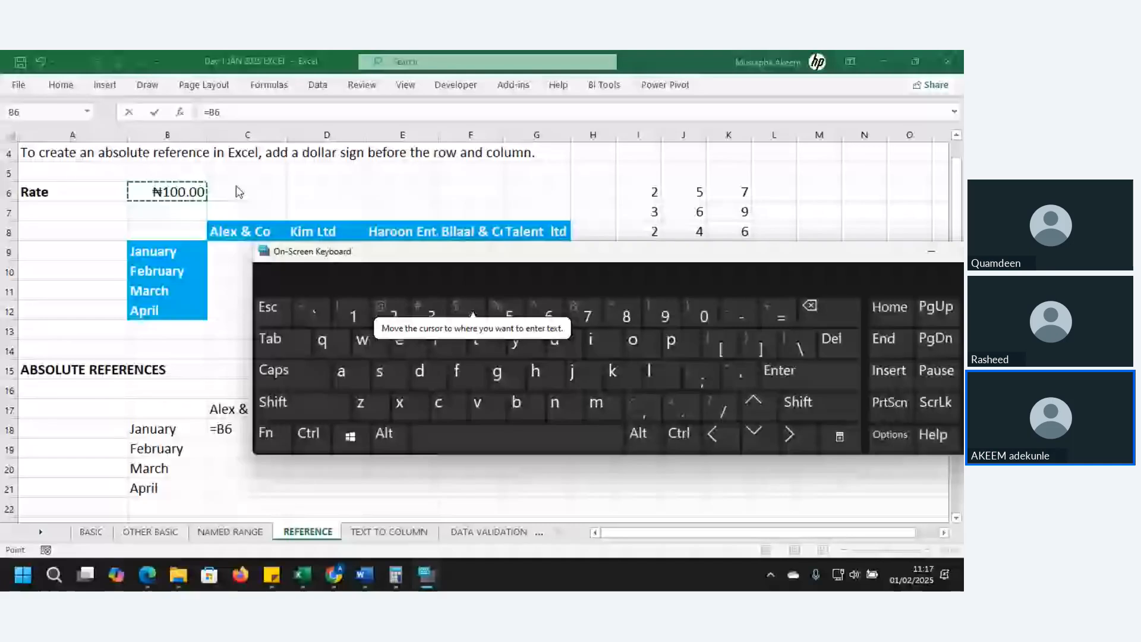
left_click(215, 112)
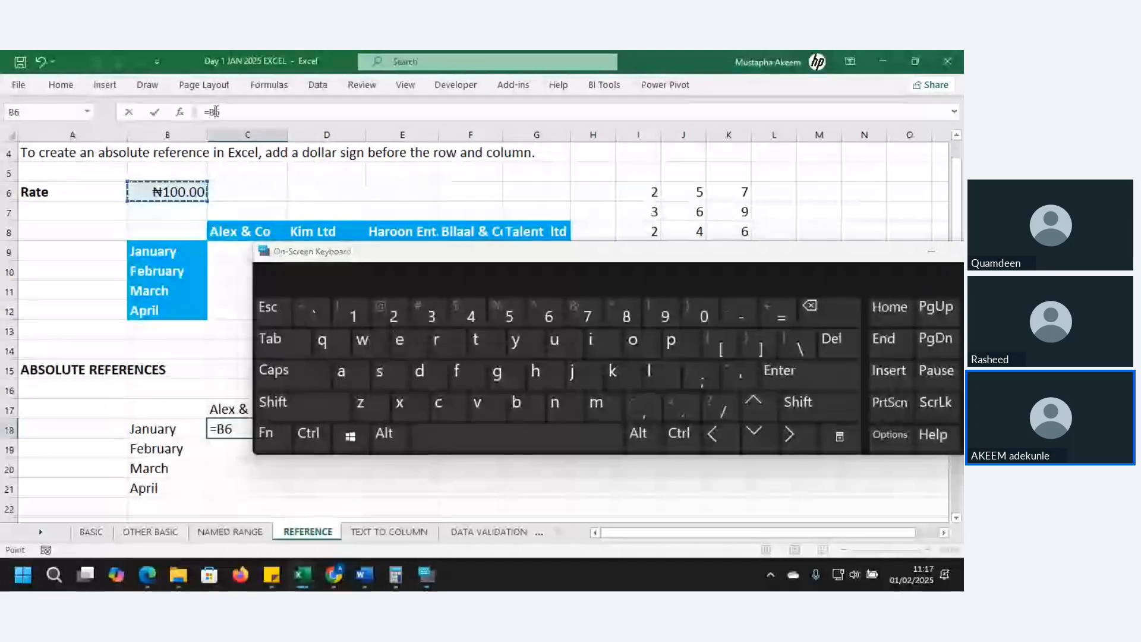
left_click(265, 433)
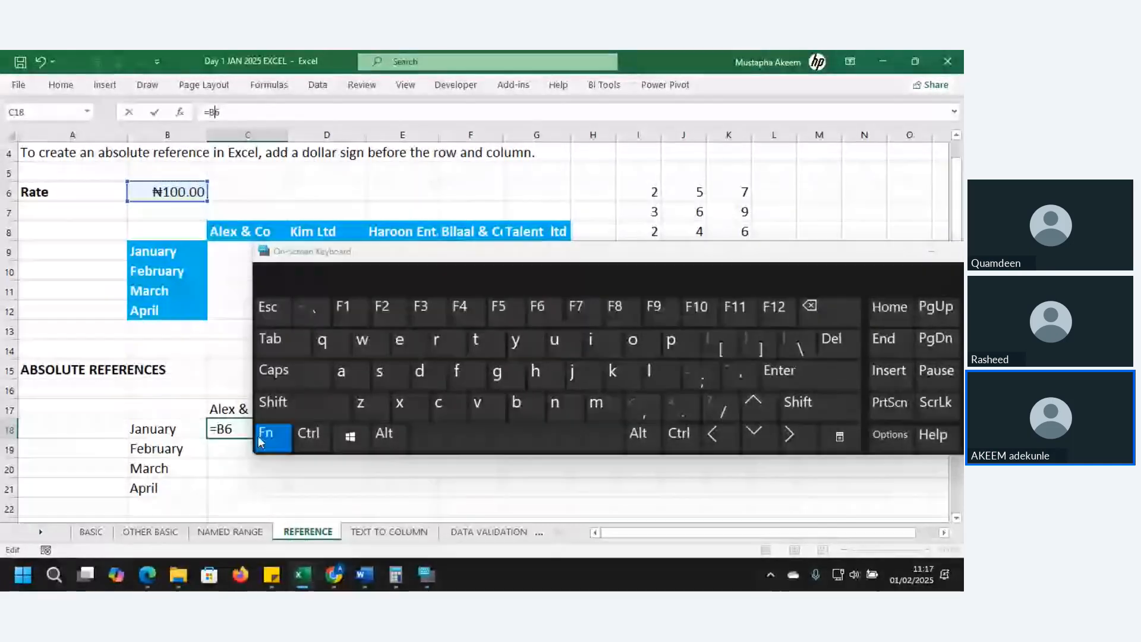
left_click(468, 310)
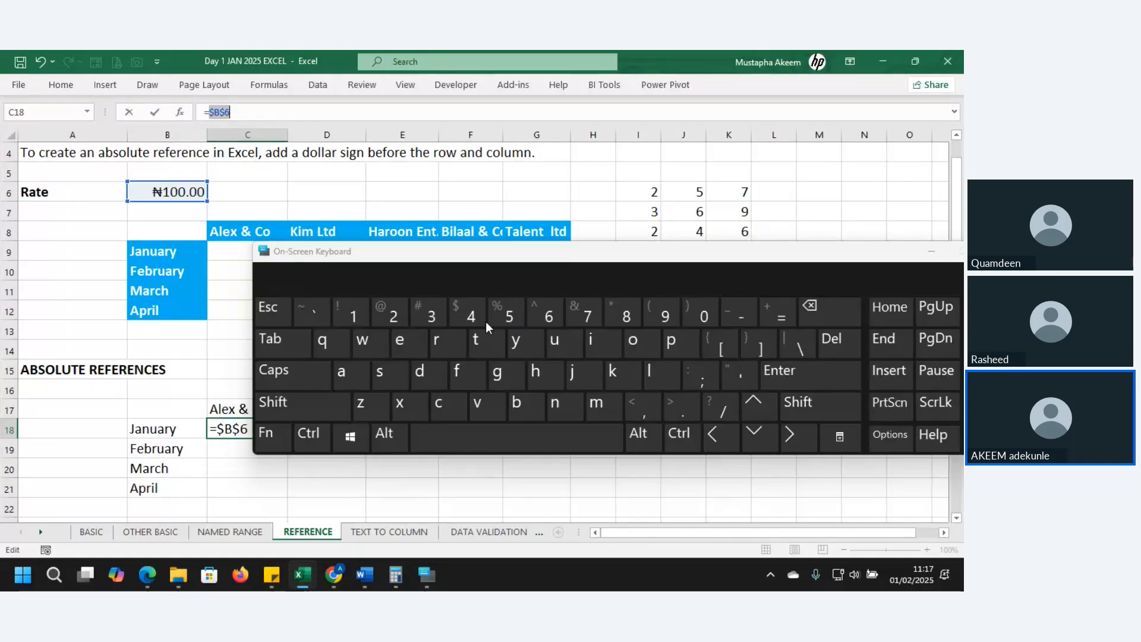
key("Return")
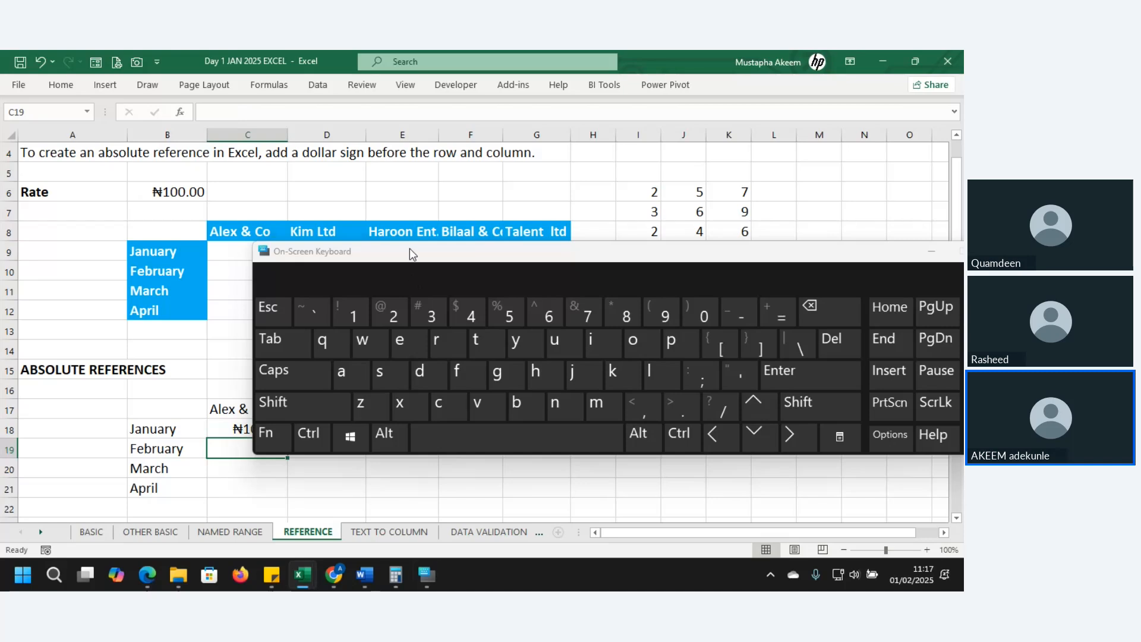
Extend the C18 formula to =$B$6*C9, multiplying the locked Rate by Alex & Co's January figure.
left_click_drag(409, 248, 557, 241)
left_click(238, 422)
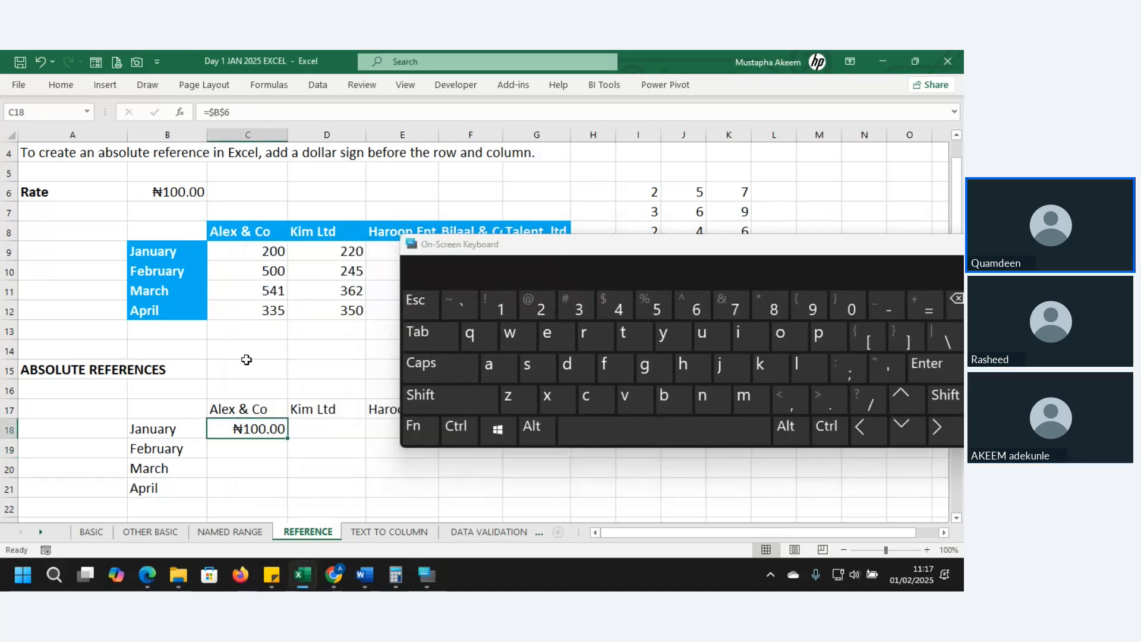
left_click(217, 112)
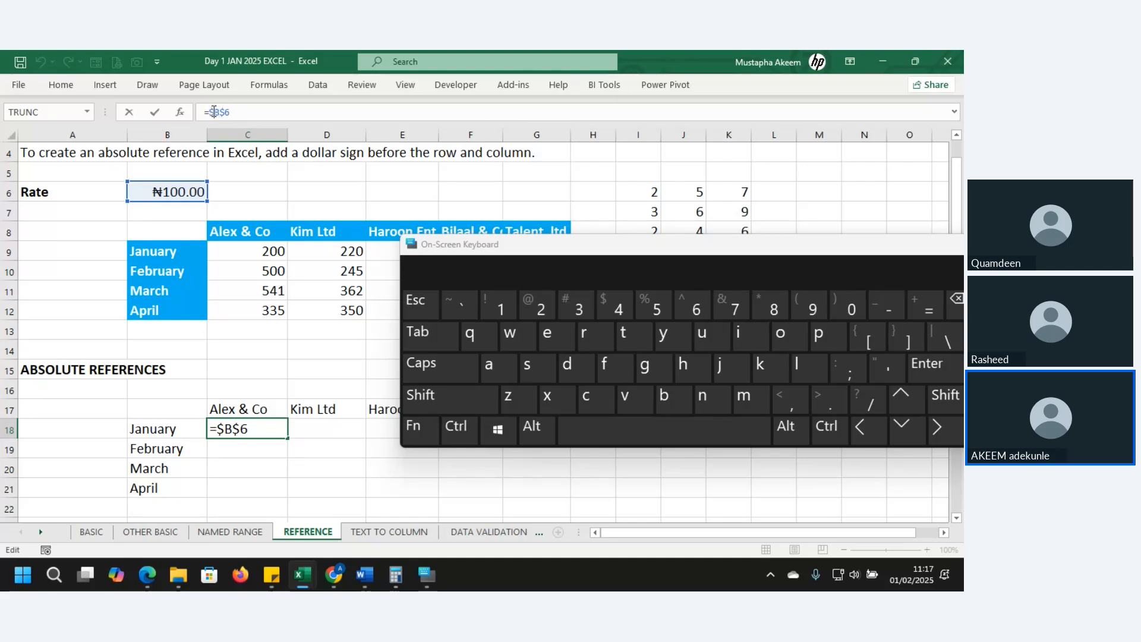
mouse_move(221, 112)
left_mouse_down()
mouse_move(233, 112)
mouse_move(220, 112)
left_mouse_up()
left_click(267, 431)
type("*")
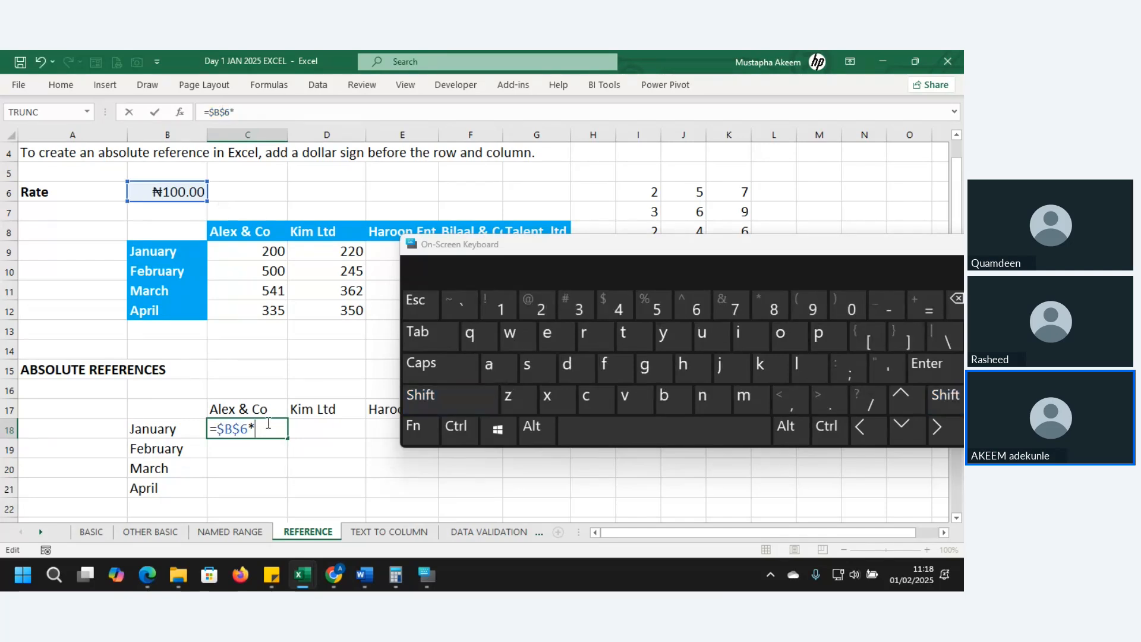
left_click(256, 248)
key("Return")
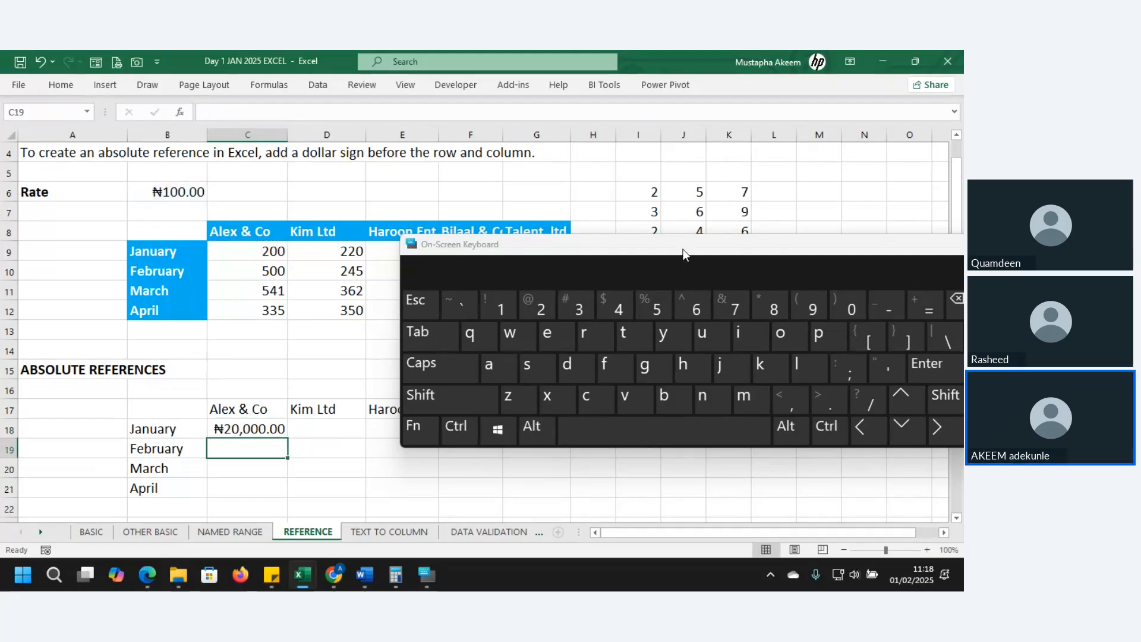
Put away the On-Screen Keyboard and fill the absolute-reference formula from C18 across through G18.
left_click_drag(683, 254, 534, 241)
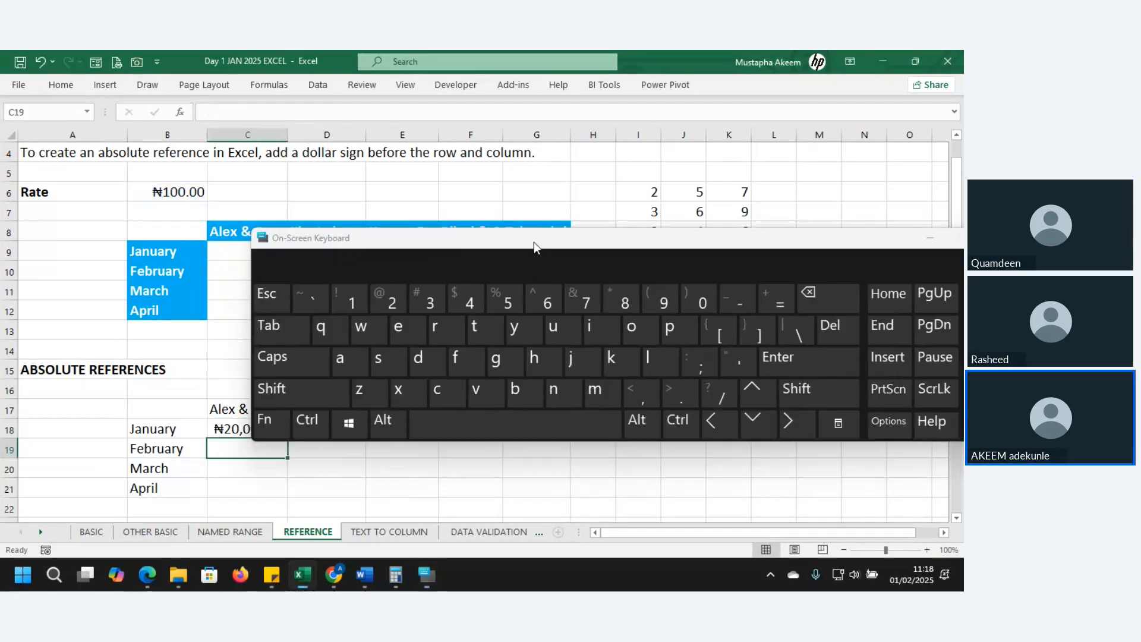
left_click(930, 237)
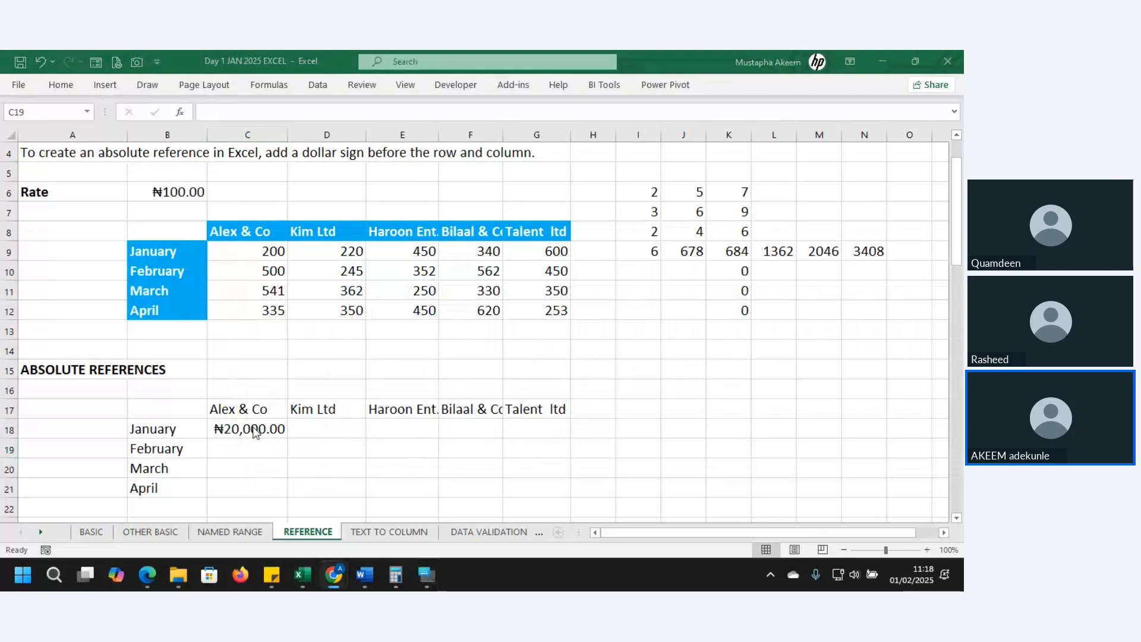
left_click(252, 429)
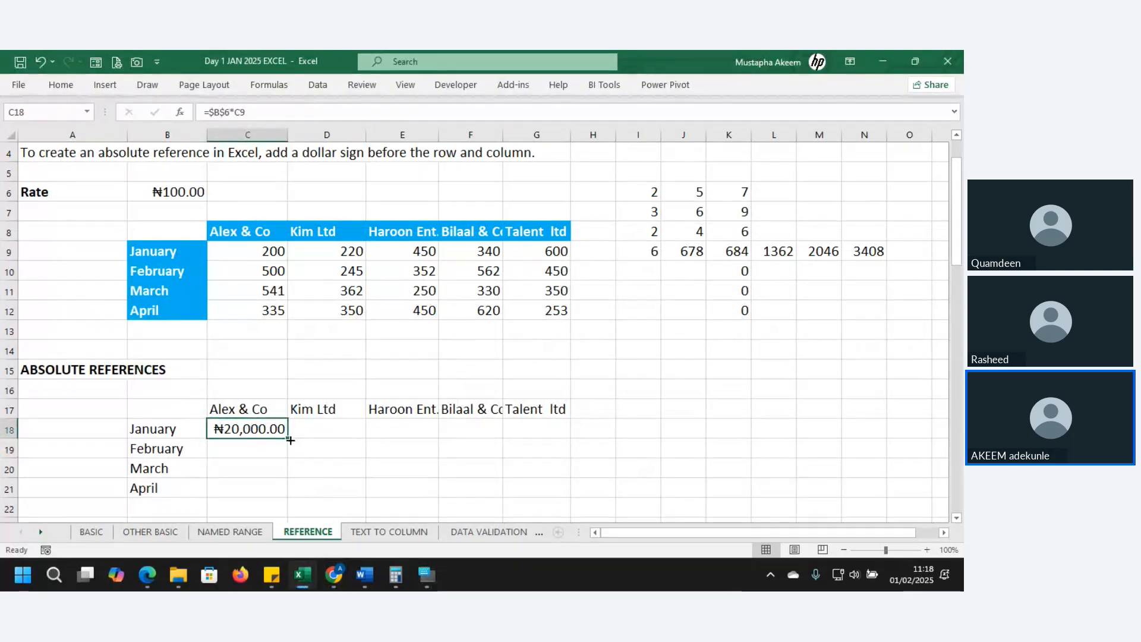
left_click_drag(290, 440, 540, 426)
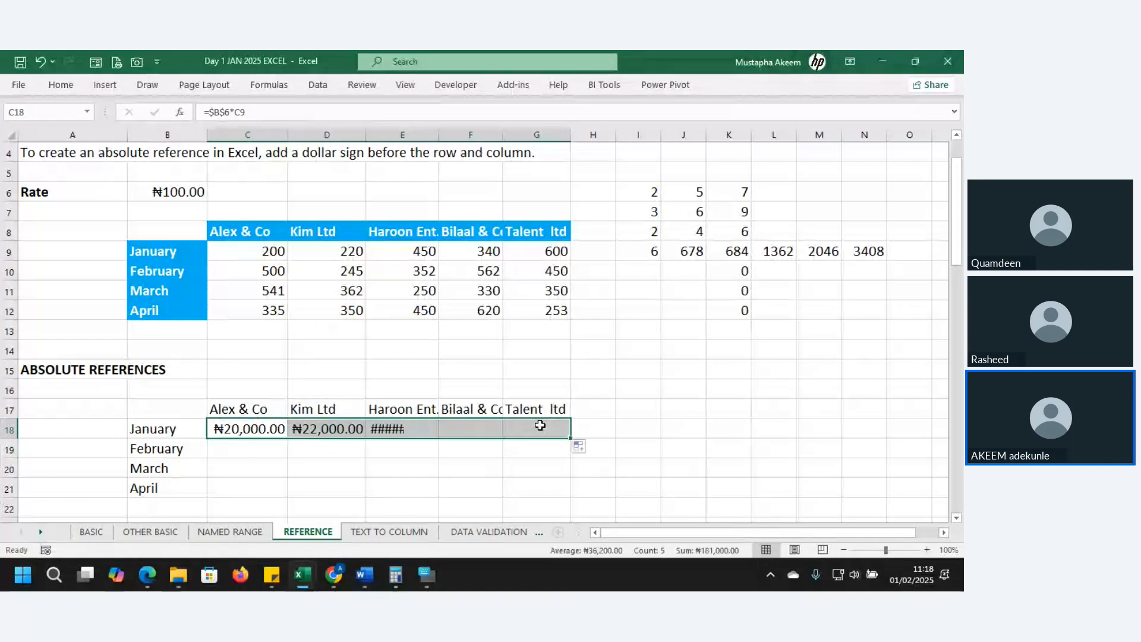
Autofit the widths of columns E, F and G to their contents.
left_click(442, 135)
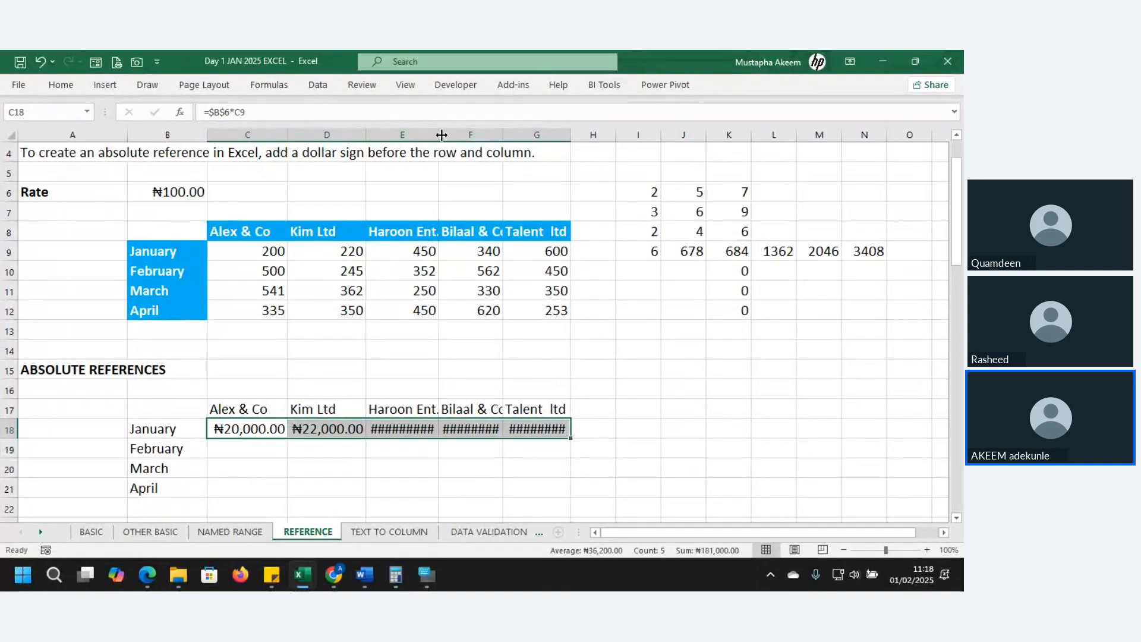
double_click(442, 135)
double_click(510, 135)
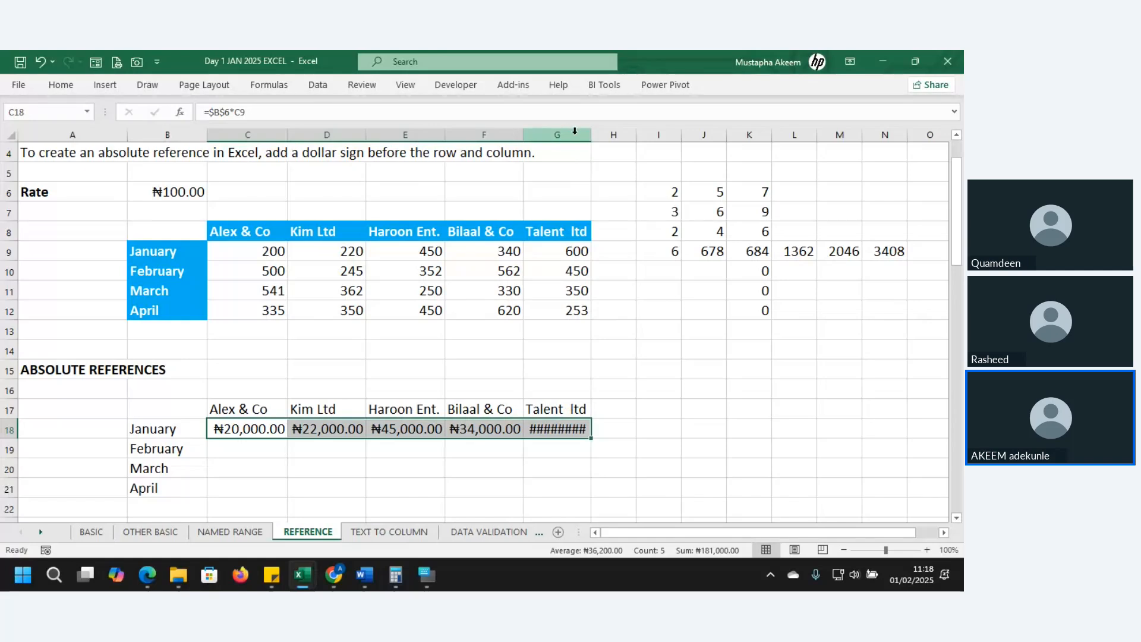
double_click(591, 135)
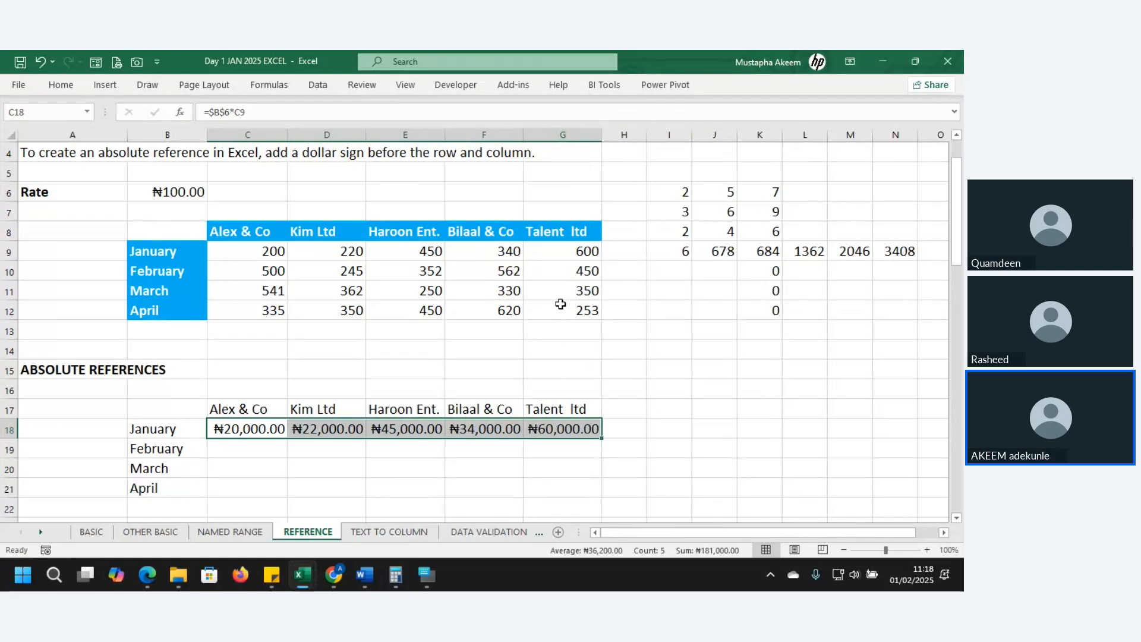
Compare the January formulas in G18, C18 and D18, checking the Rate reference and the column reference in each.
double_click(563, 428)
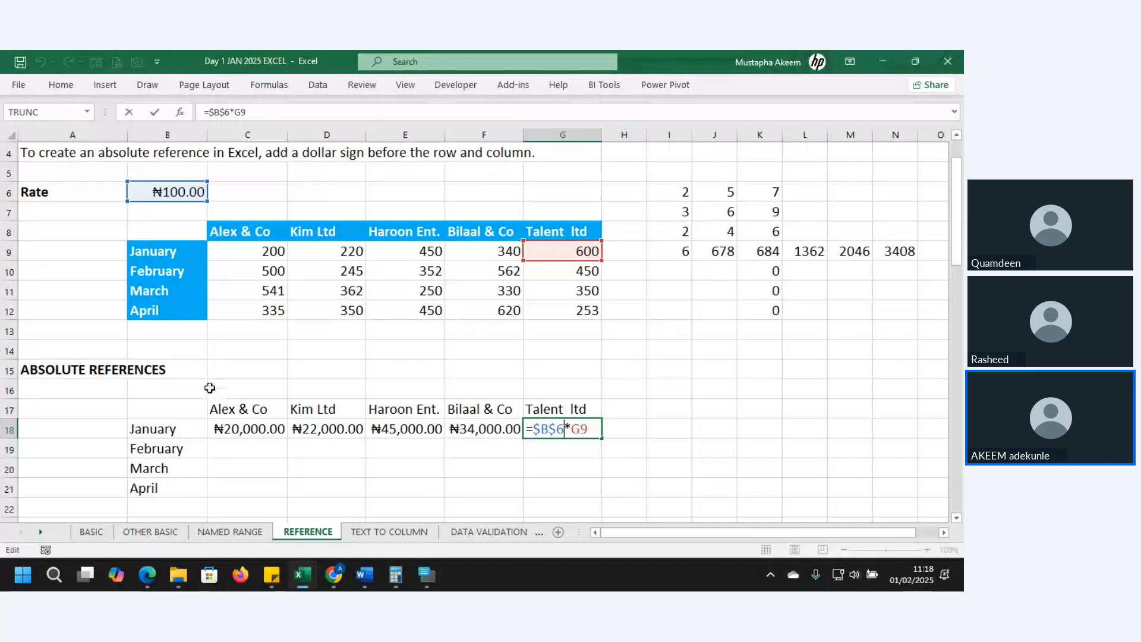
left_click(240, 428)
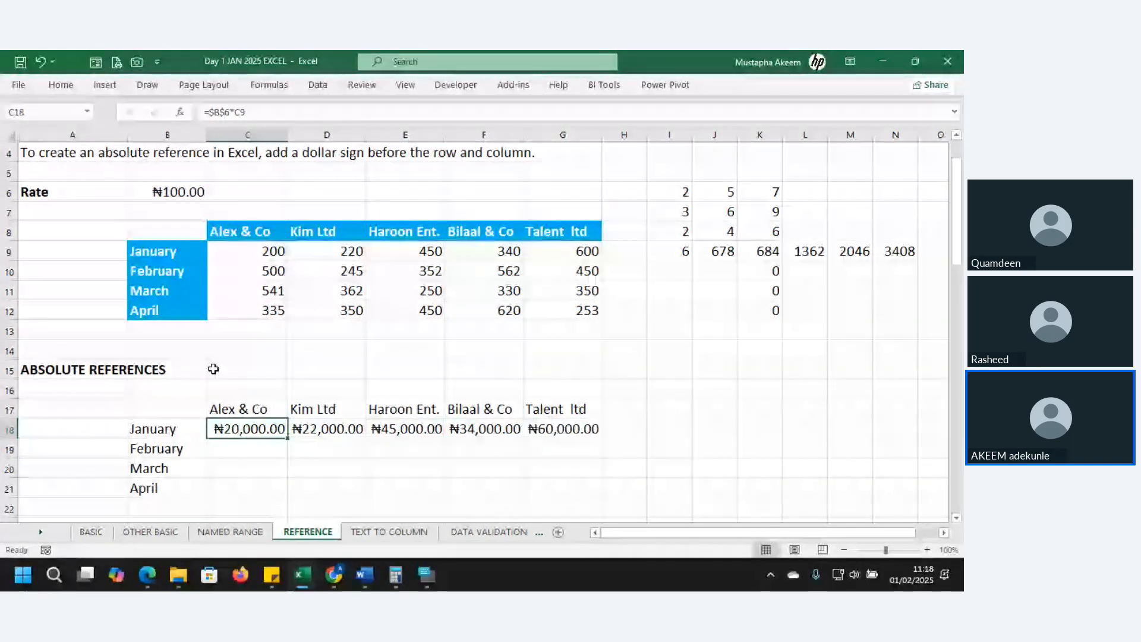
left_click(250, 132)
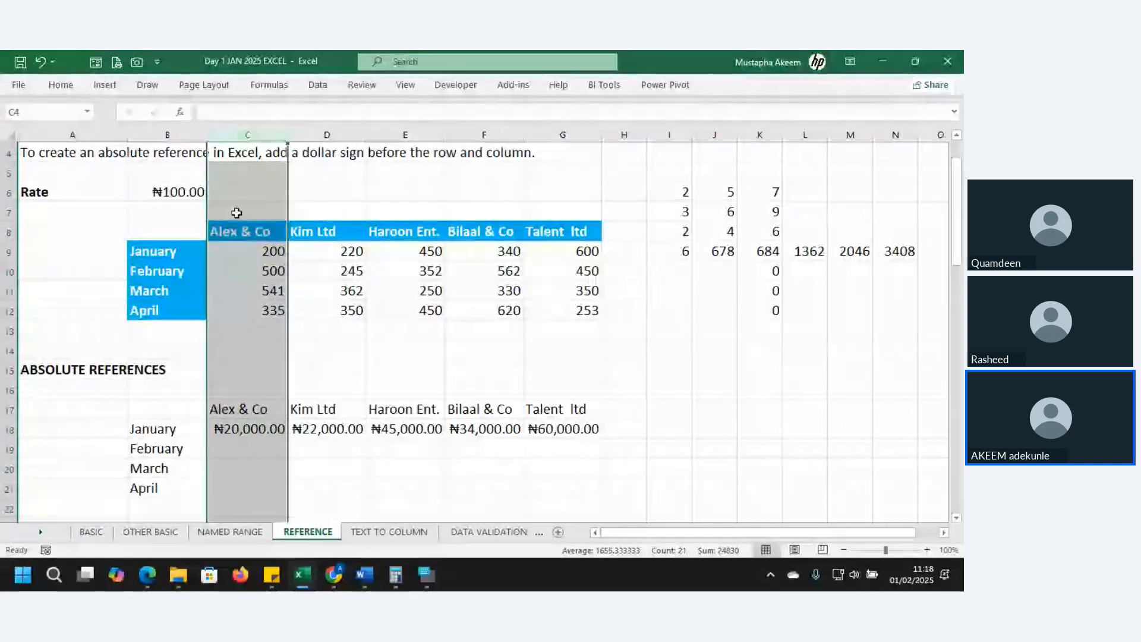
left_click(250, 428)
left_click(343, 426)
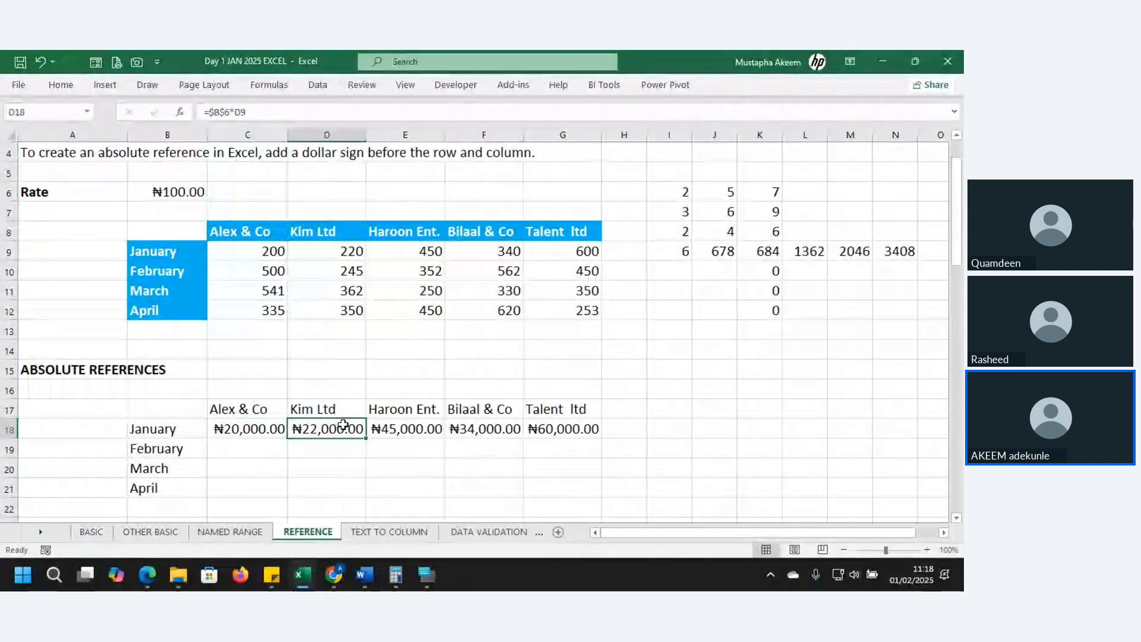
Repeat the January fill from C18 through G18 and select the Talent ltd result in G18.
left_click(280, 429)
left_click_drag(288, 438, 602, 433)
left_click(585, 428)
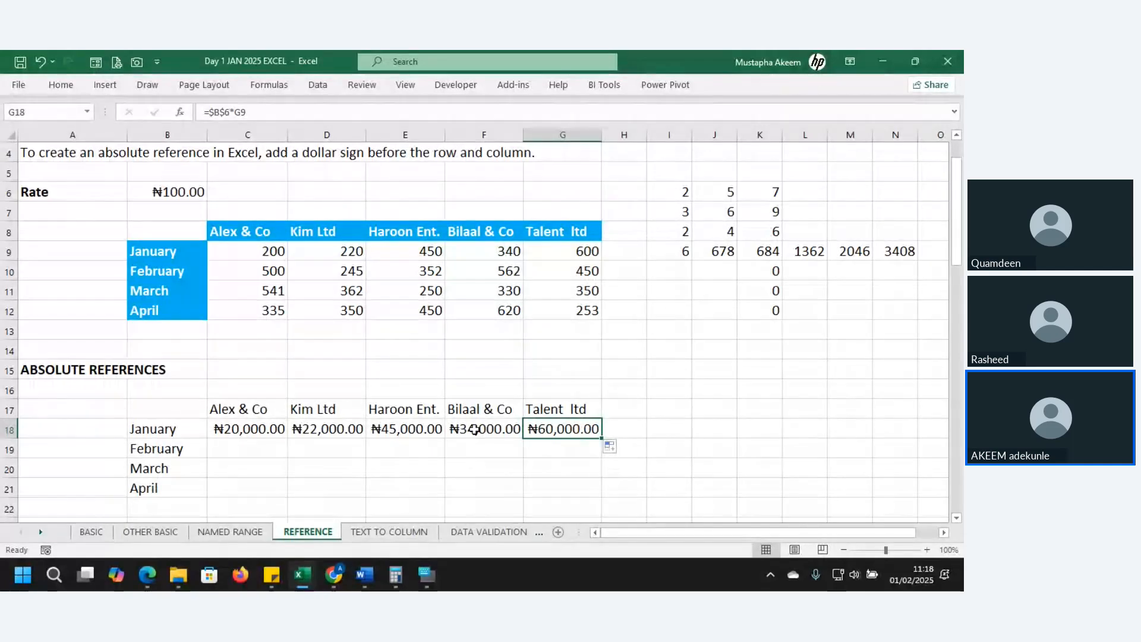
Fill the January formulas down through April in C18:G21 and open the formula in G21 to check its references.
left_click_drag(247, 429, 612, 506)
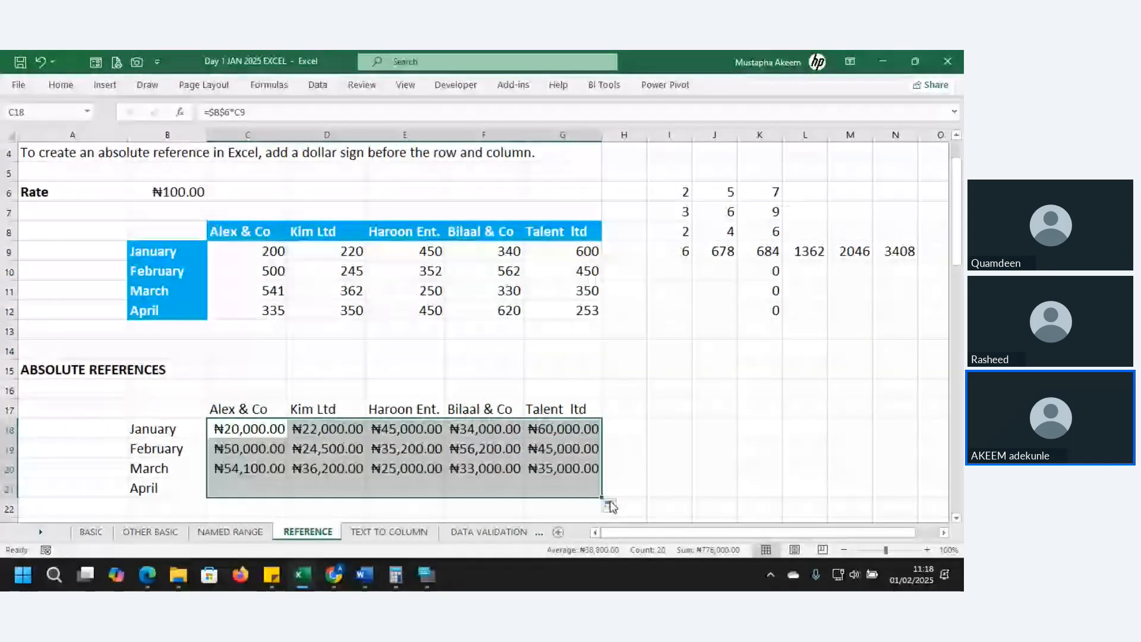
double_click(576, 490)
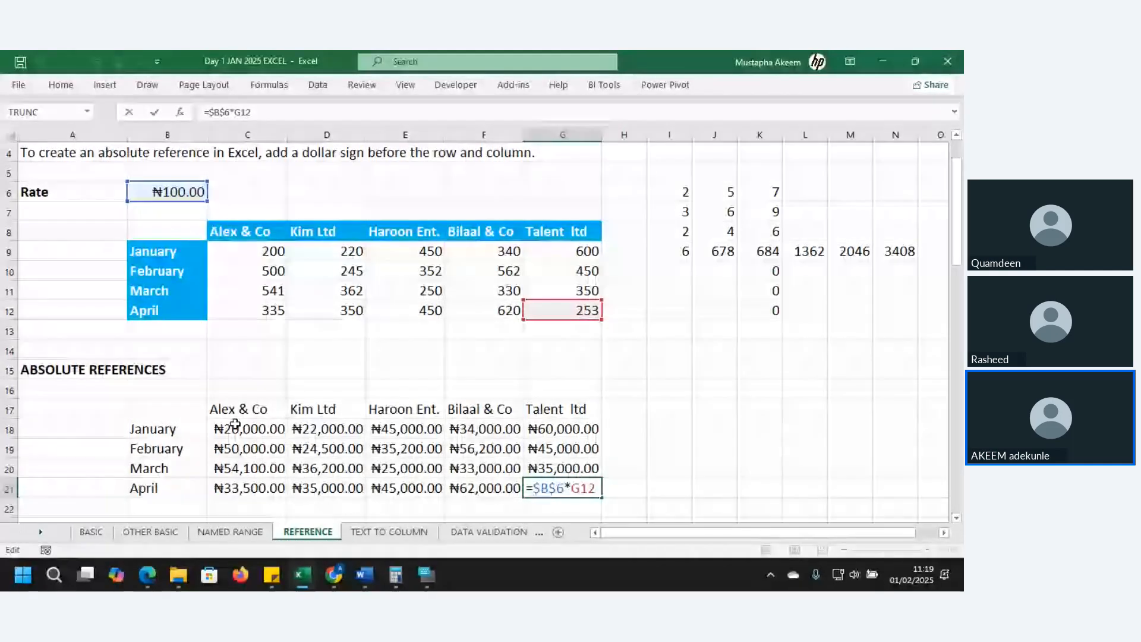
Delete the Talent ltd April formula from G21.
left_click_drag(235, 425, 591, 512)
key("BackSpace")
key("BackSpace")
key("BackSpace")
key("BackSpace")
key("BackSpace")
key("BackSpace")
key("BackSpace")
key("BackSpace")
key("BackSpace")
key("BackSpace")
key("BackSpace")
key("BackSpace")
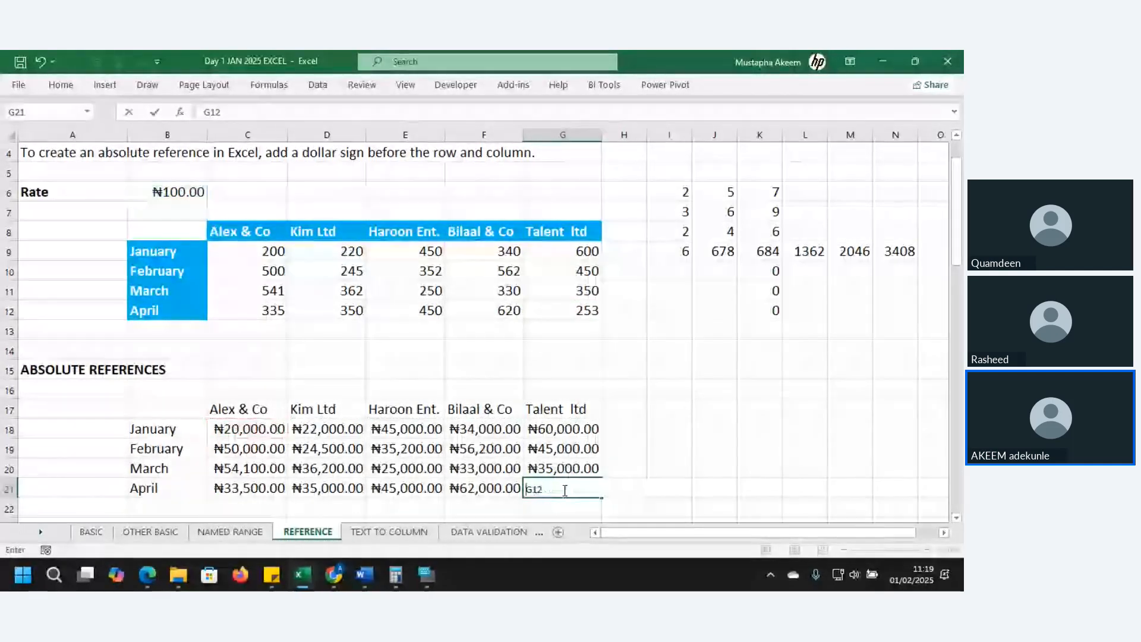
key("Delete")
key("Delete")
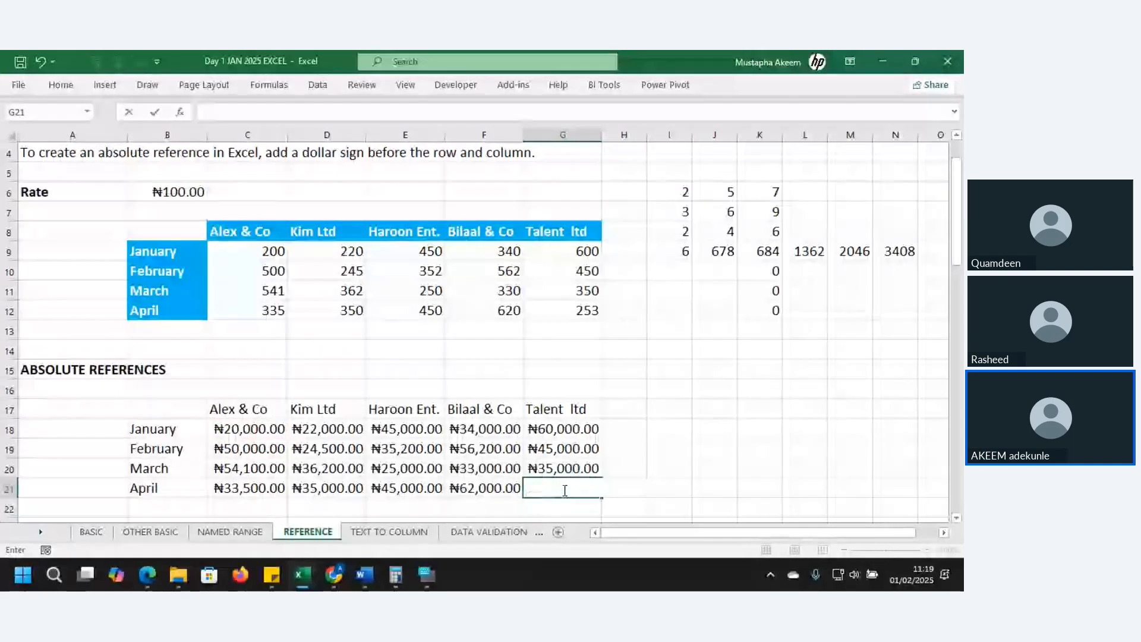
key("Return")
Check the absolute and relative references in Alex & Co's January formula in C18.
left_click(244, 428)
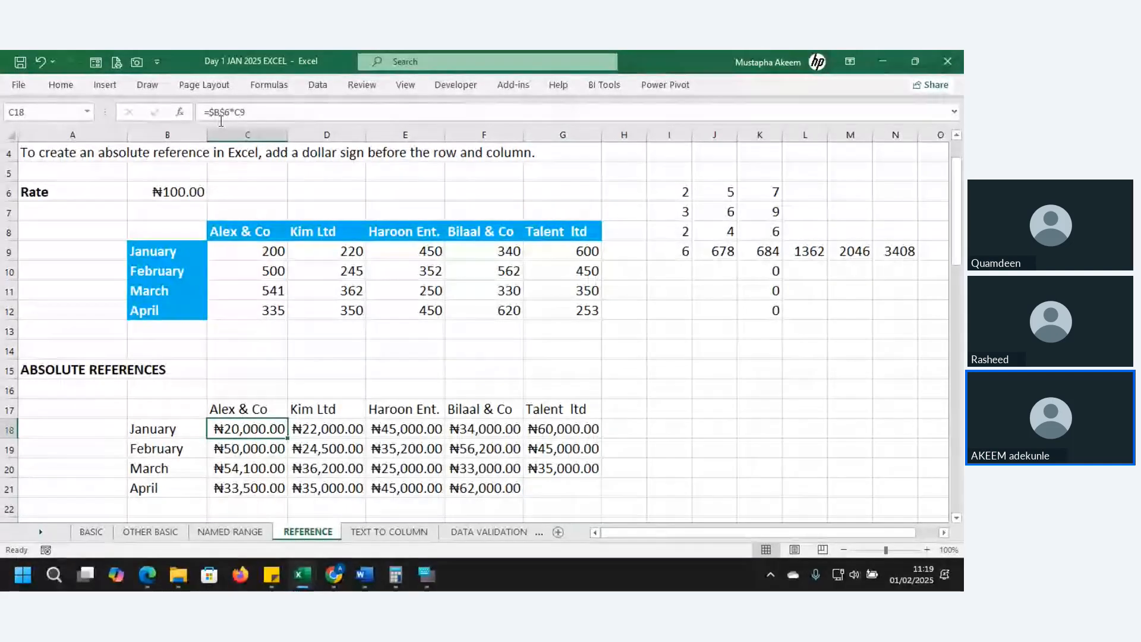
left_click(248, 121)
key("Return")
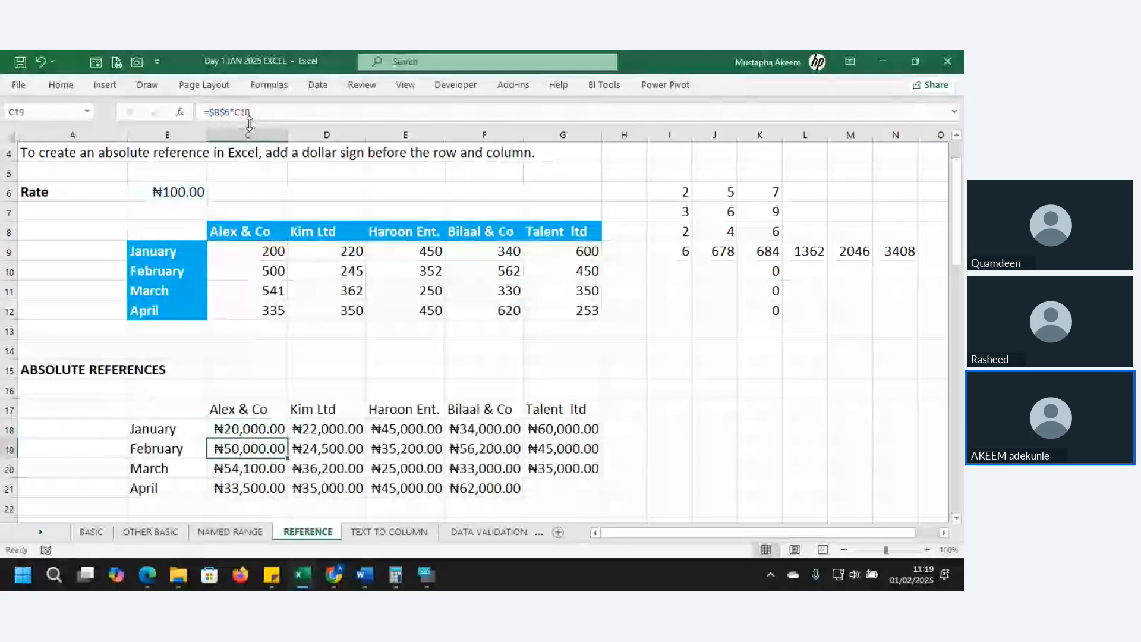
Clear all January to April results in C18:G21 of the ABSOLUTE REFERENCES table.
left_click(249, 428)
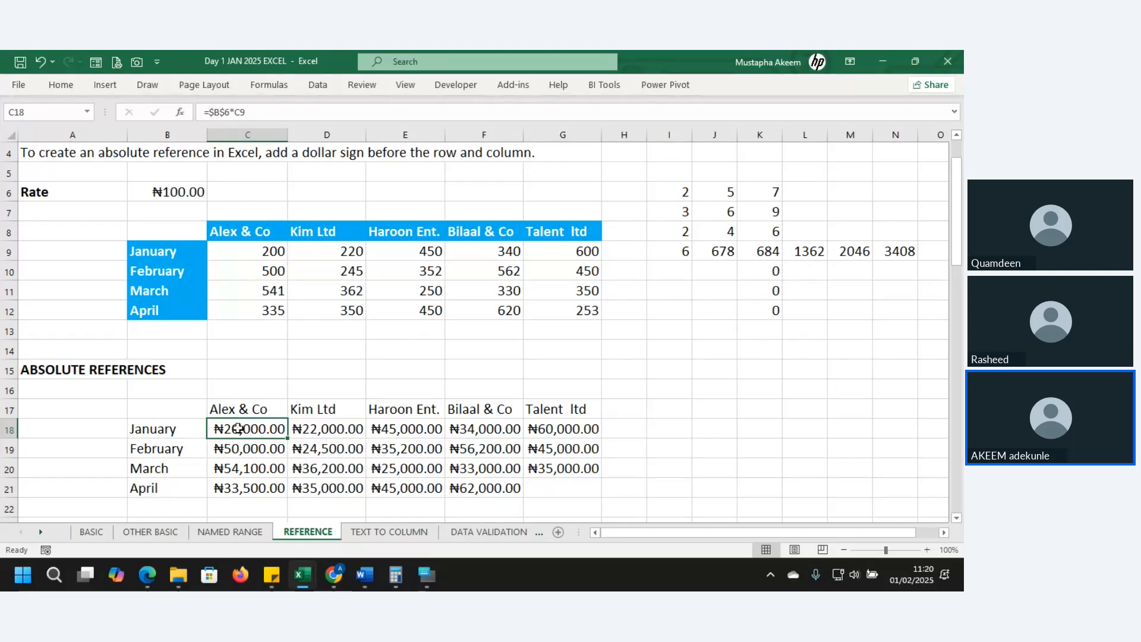
key("ctrl+shift+Right")
key("ctrl+shift+Down")
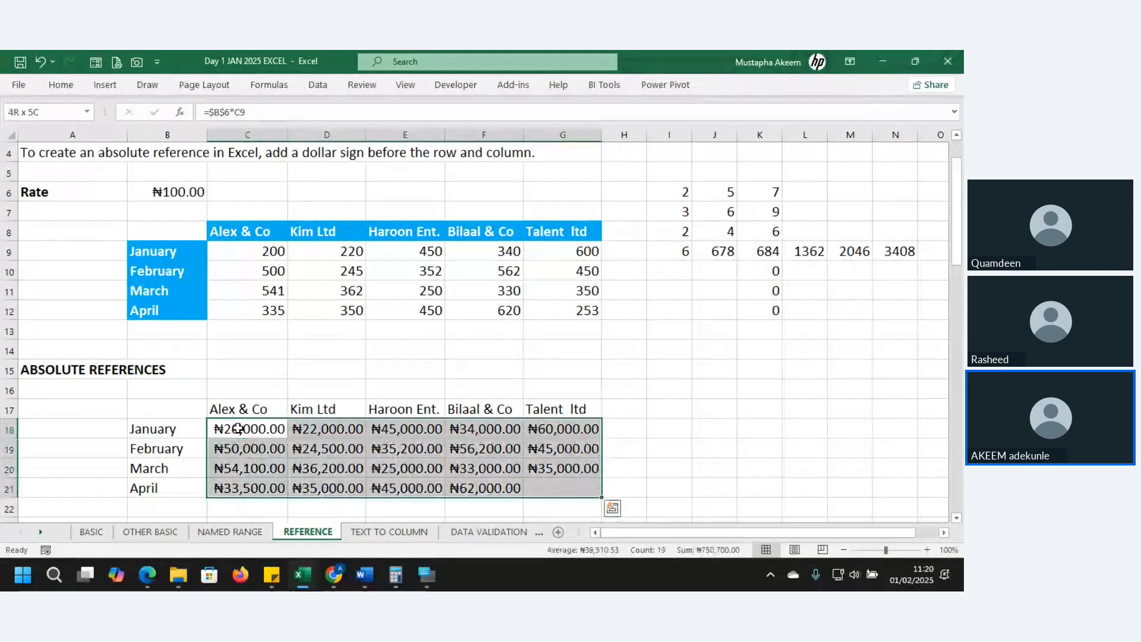
key("Delete")
left_click(238, 428)
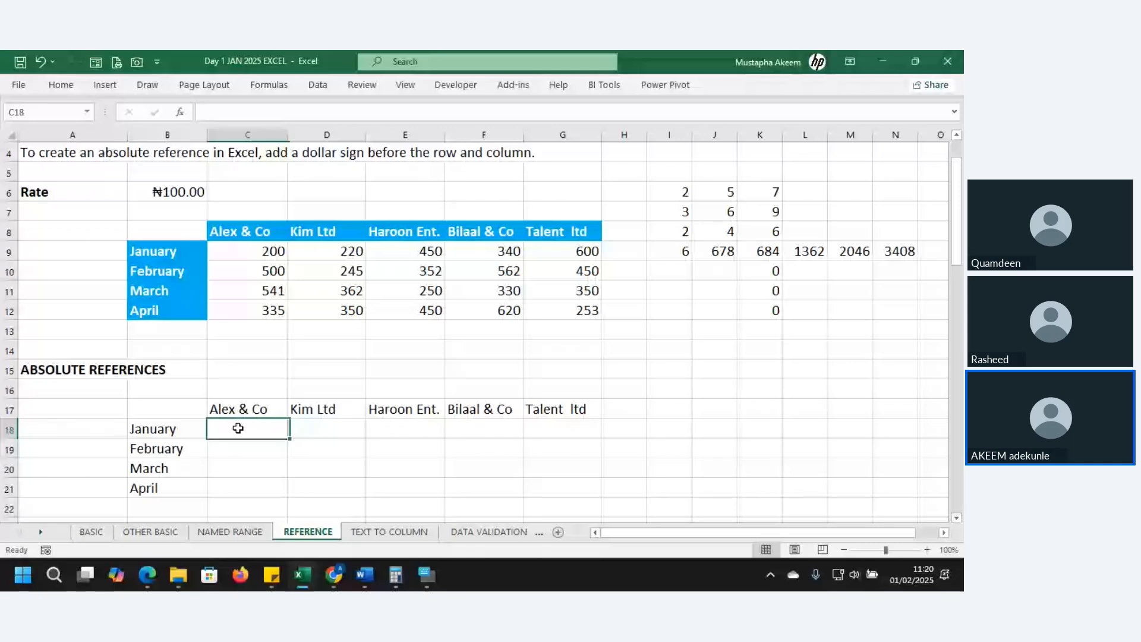
Enter =C9*$B$6 in C18 for Alex & Co's January amount and fill it across and down through G21.
type("=")
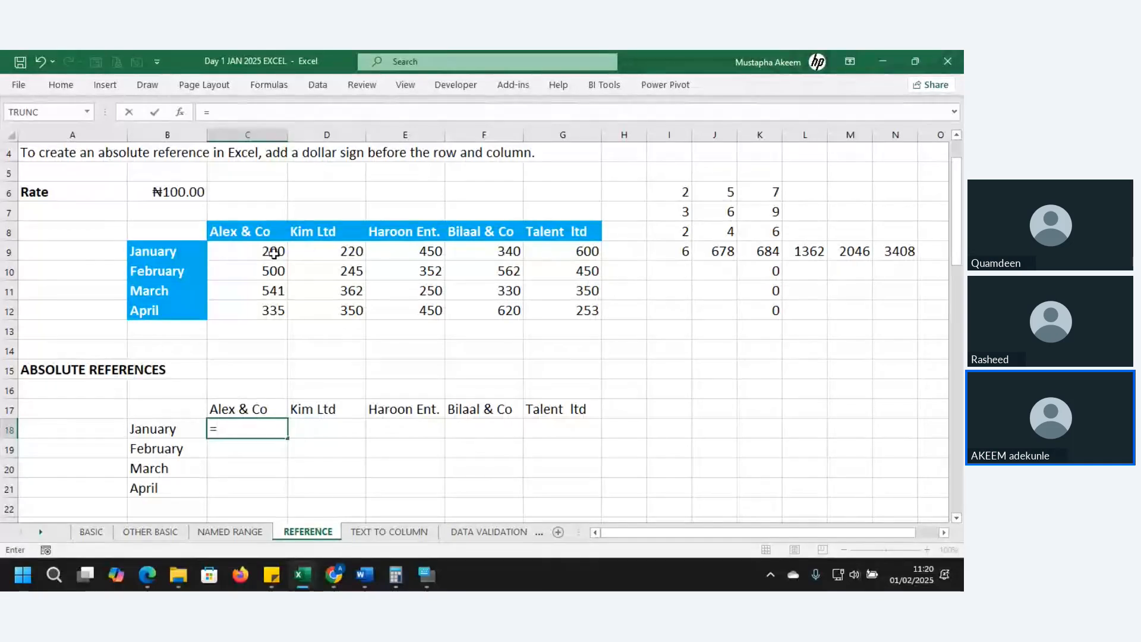
left_click(270, 252)
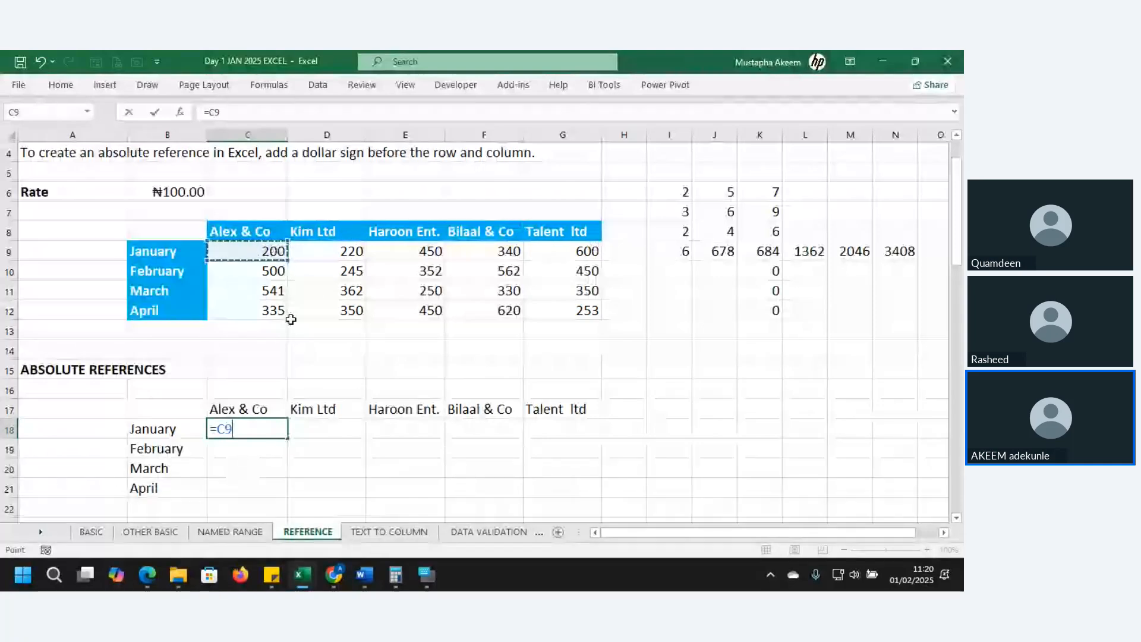
type("*")
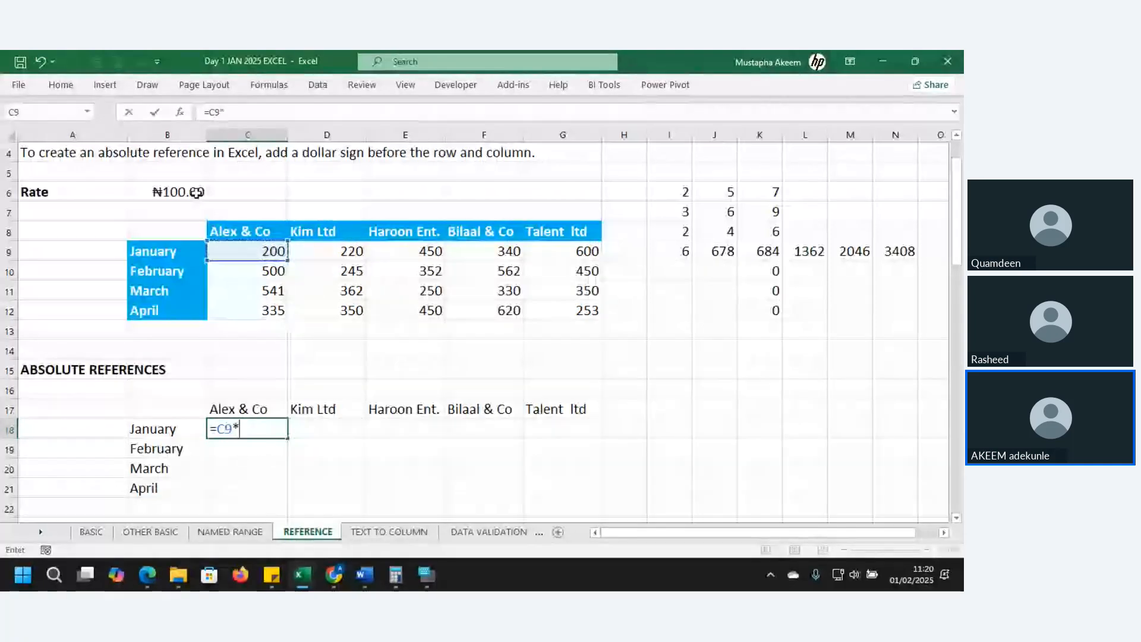
left_click(196, 193)
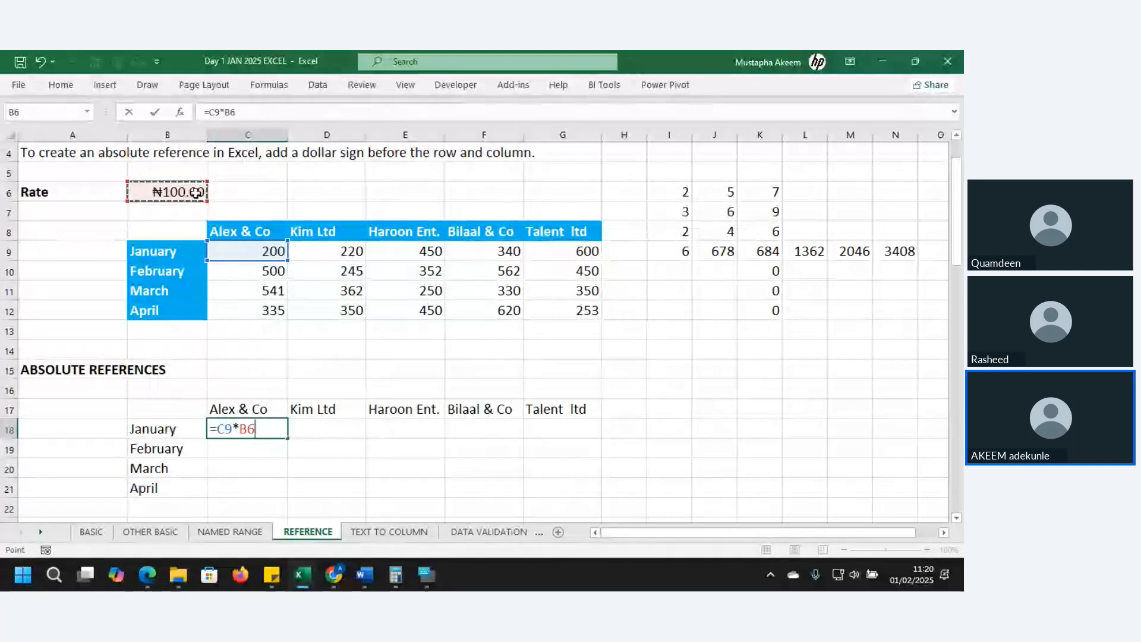
key("F4")
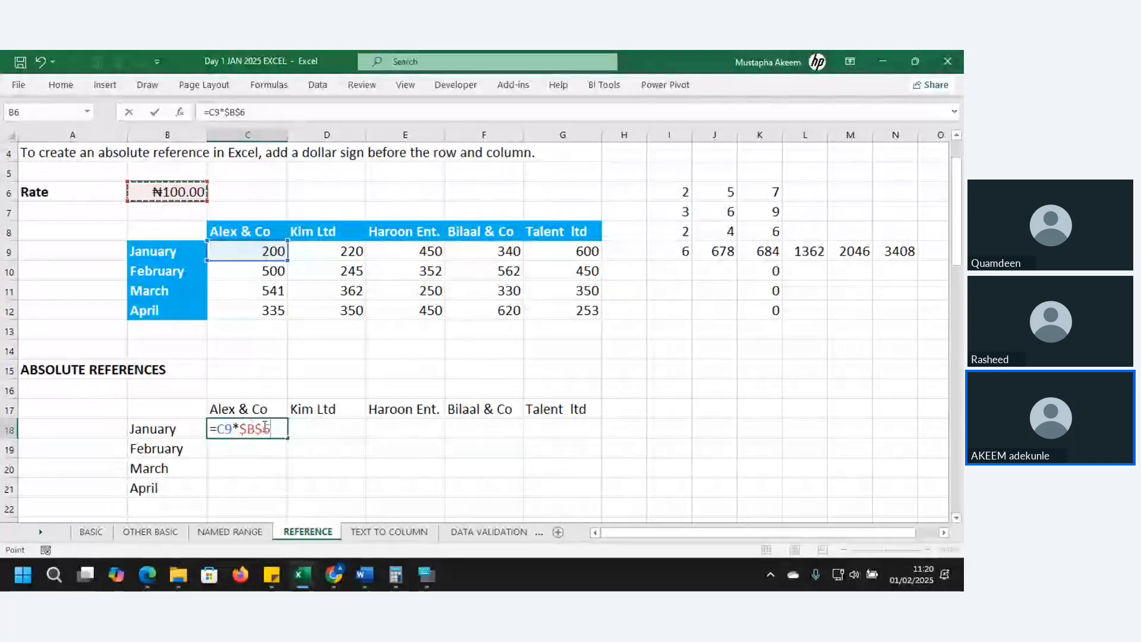
key("Return")
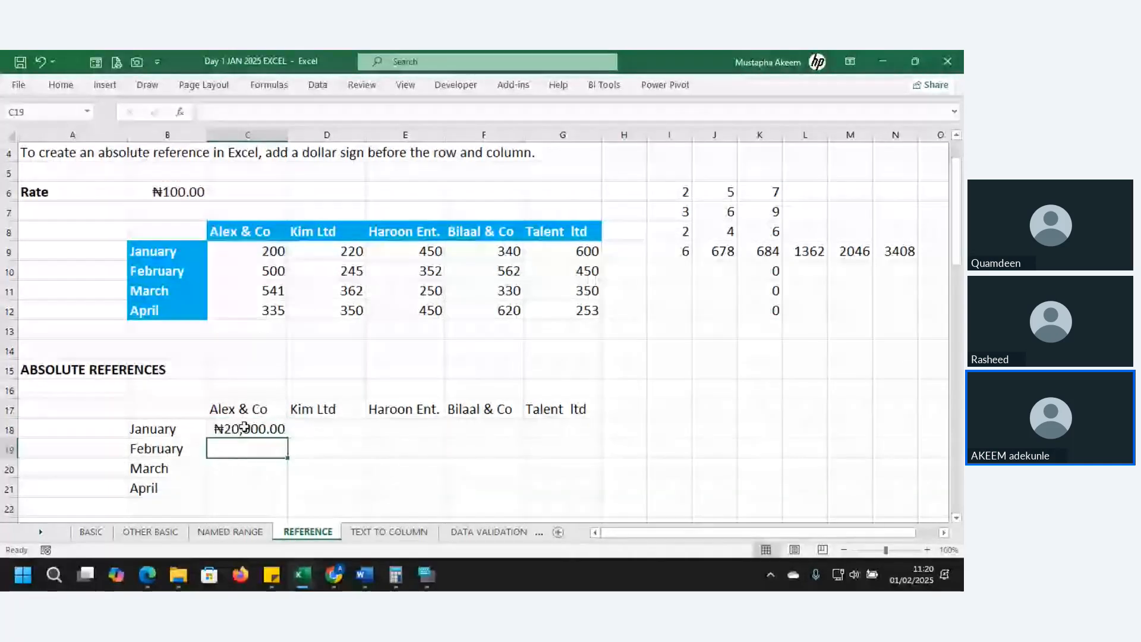
left_click(245, 427)
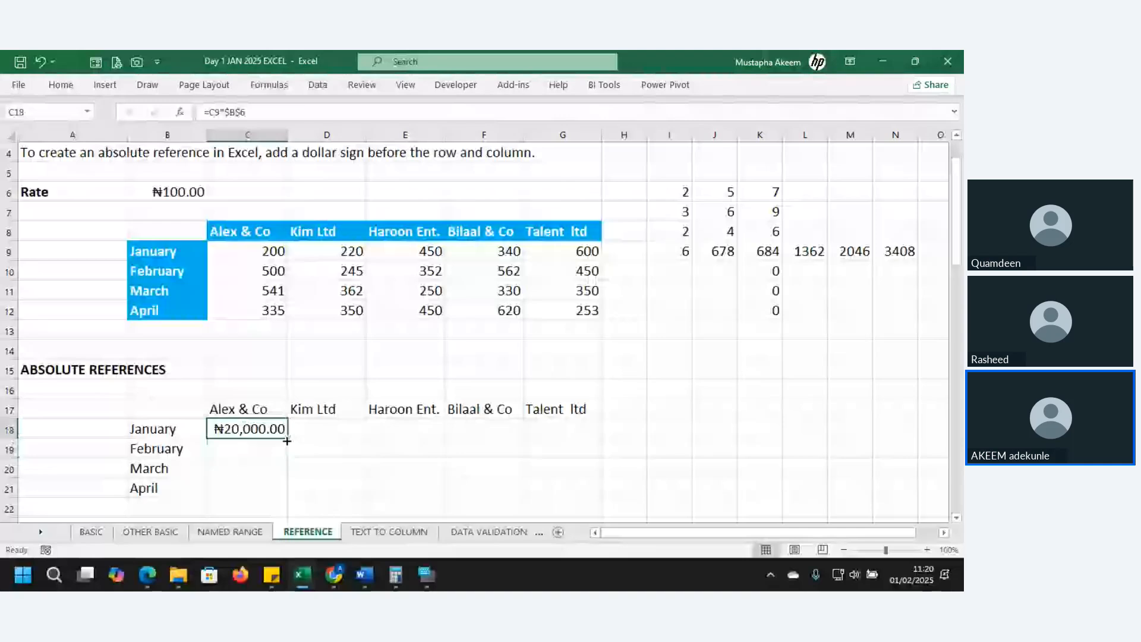
left_click_drag(287, 441, 586, 492)
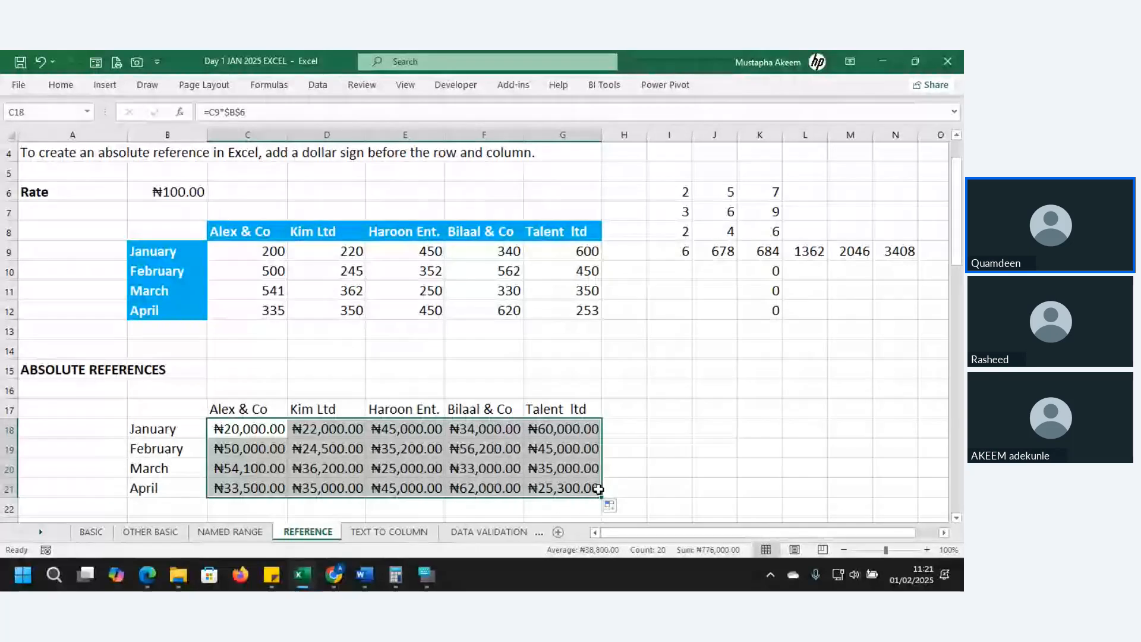
Examine the second data table in rows 24 to 29, which has a separate Rate for each company.
key("ctrl+Down")
key("ctrl+Down")
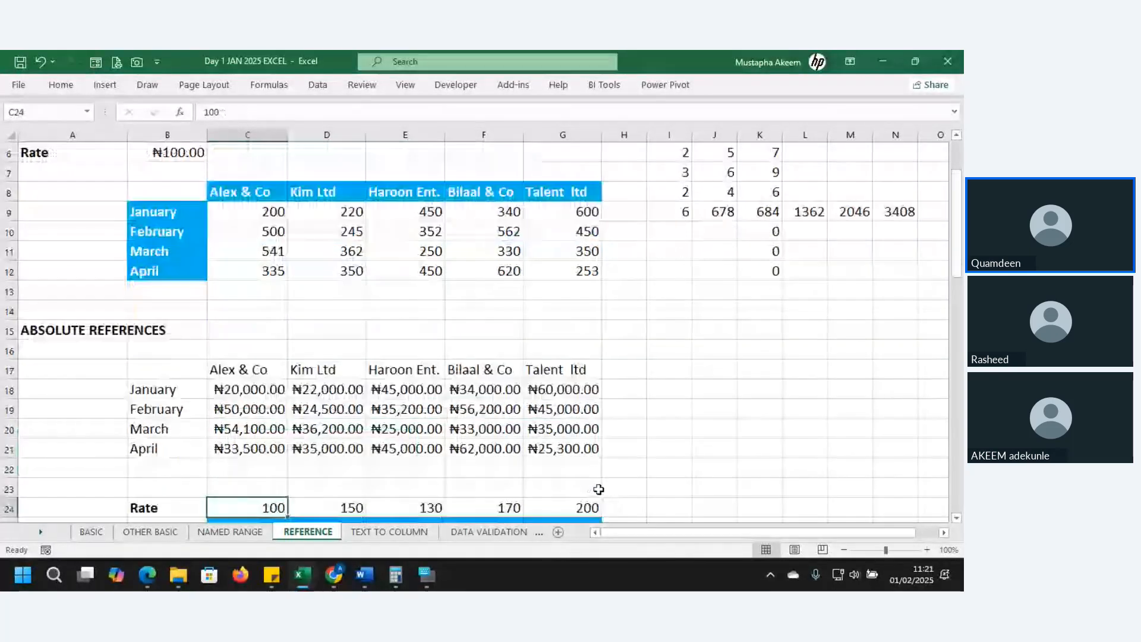
key("Down")
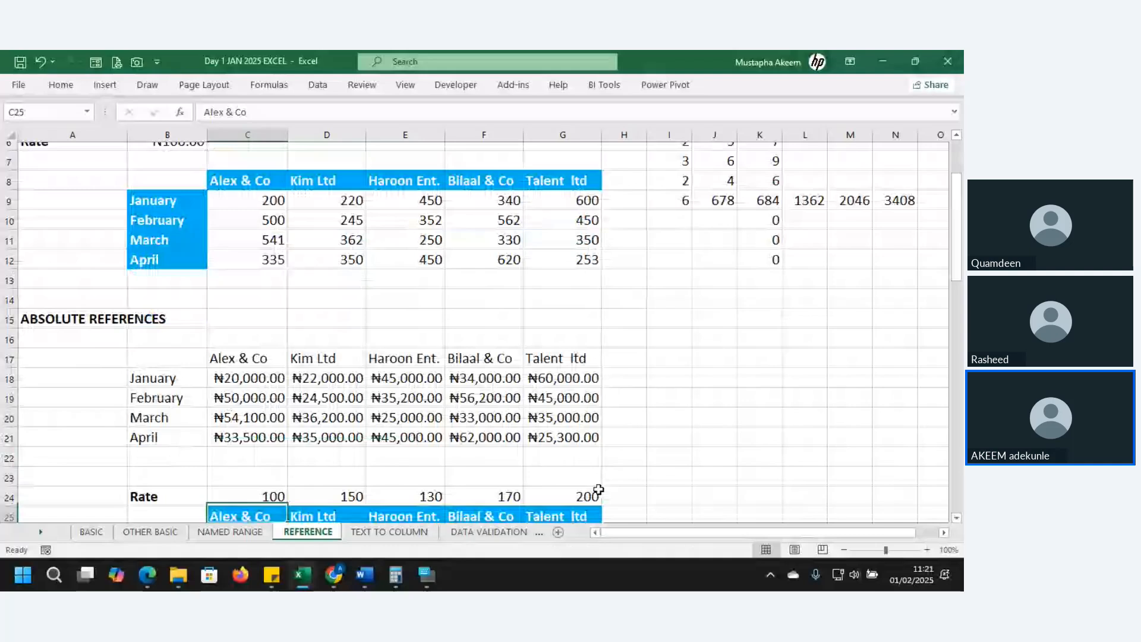
key("Down")
key("Down")
key("Down")
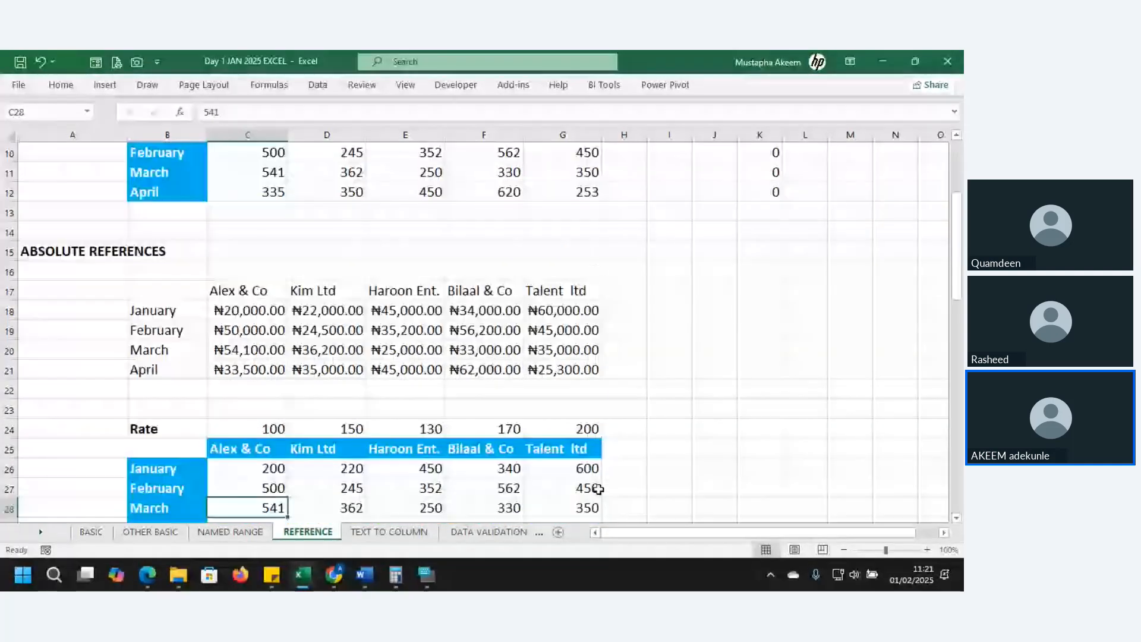
key("Down")
key("Down")
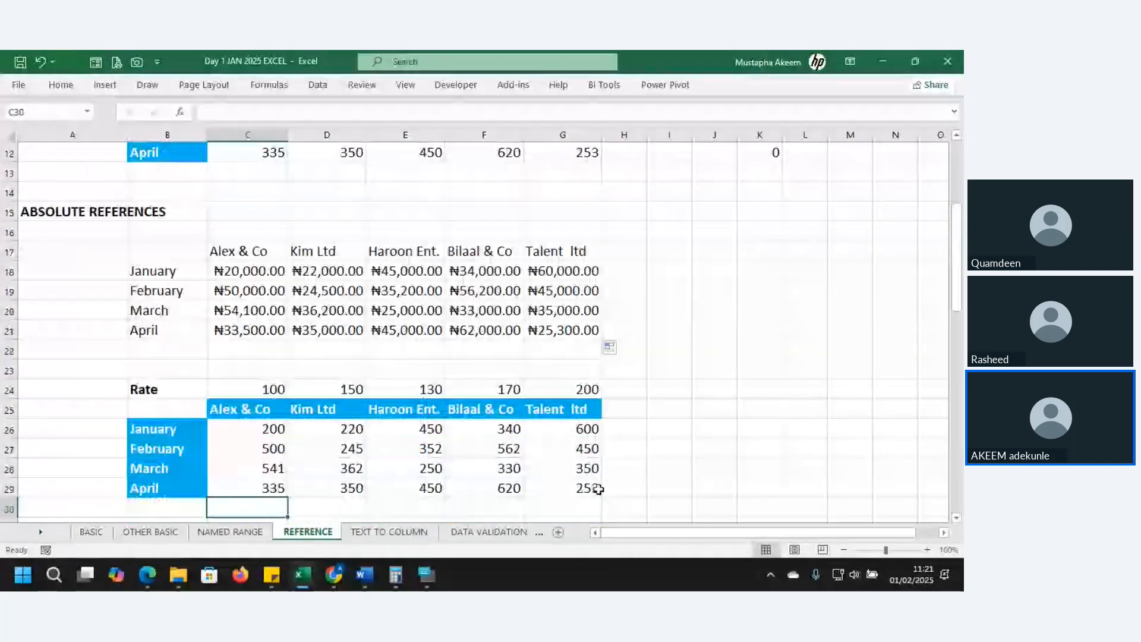
key("Up")
key("Up")
key("Up")
key("Up")
key("Up")
key("Up")
key("Up")
key("Up")
key("Up")
key("Up")
key("Up")
key("Up")
key("Up")
key("Up")
key("Up")
key("Up")
key("Up")
key("Up")
key("Up")
key("Up")
key("Up")
key("Up")
key("Up")
key("Up")
key("Up")
key("Up")
key("Up")
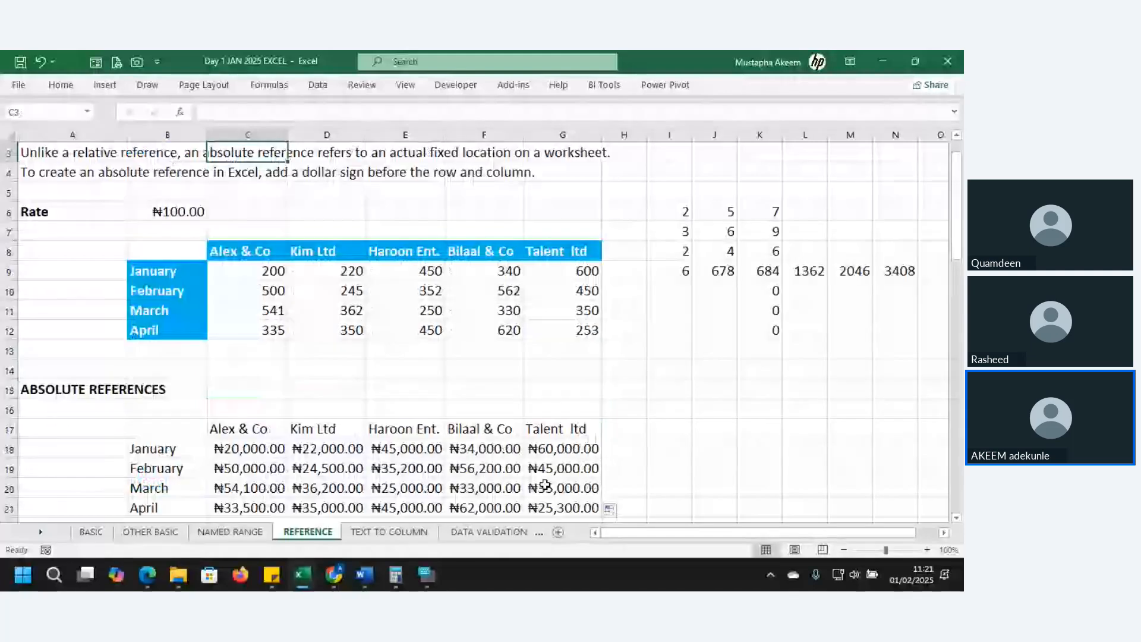
Compare the single Rate in B6 with the per-company rates in C24:G24.
left_click(176, 214)
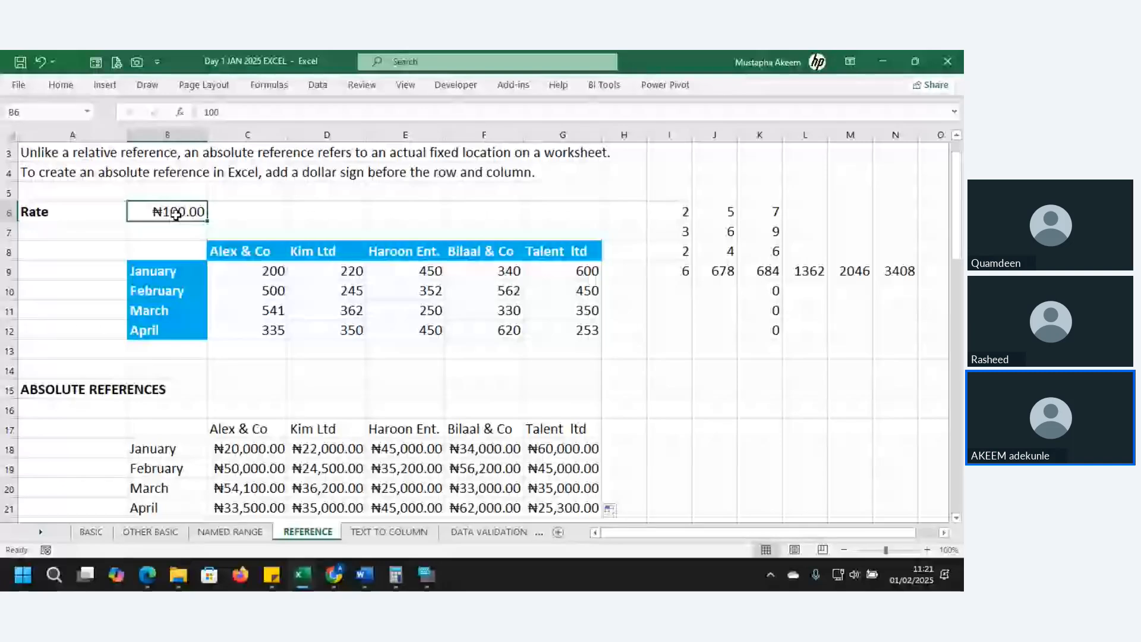
key("Down")
key("Down")
key("Down")
key("Down")
key("Down")
key("Down")
key("Down")
key("Down")
key("Down")
key("Down")
key("Down")
key("Down")
key("Down")
key("Down")
key("Down")
key("Down")
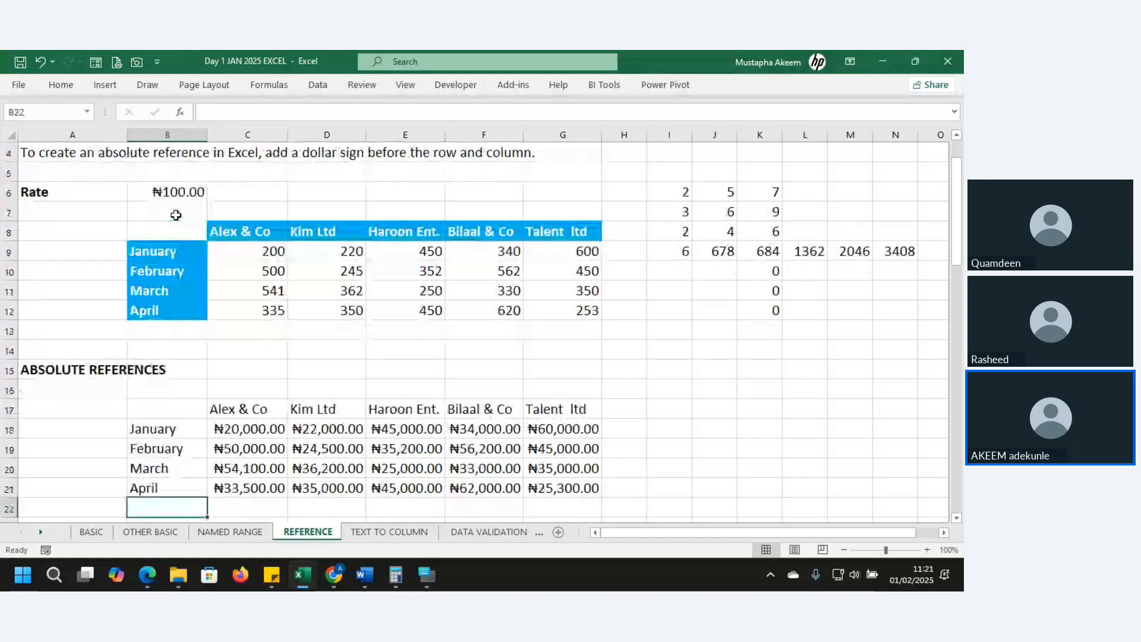
key("Down")
key("Down")
key("Down")
key("Down")
key("Down")
key("Down")
key("Down")
key("Down")
key("Down")
key("Down")
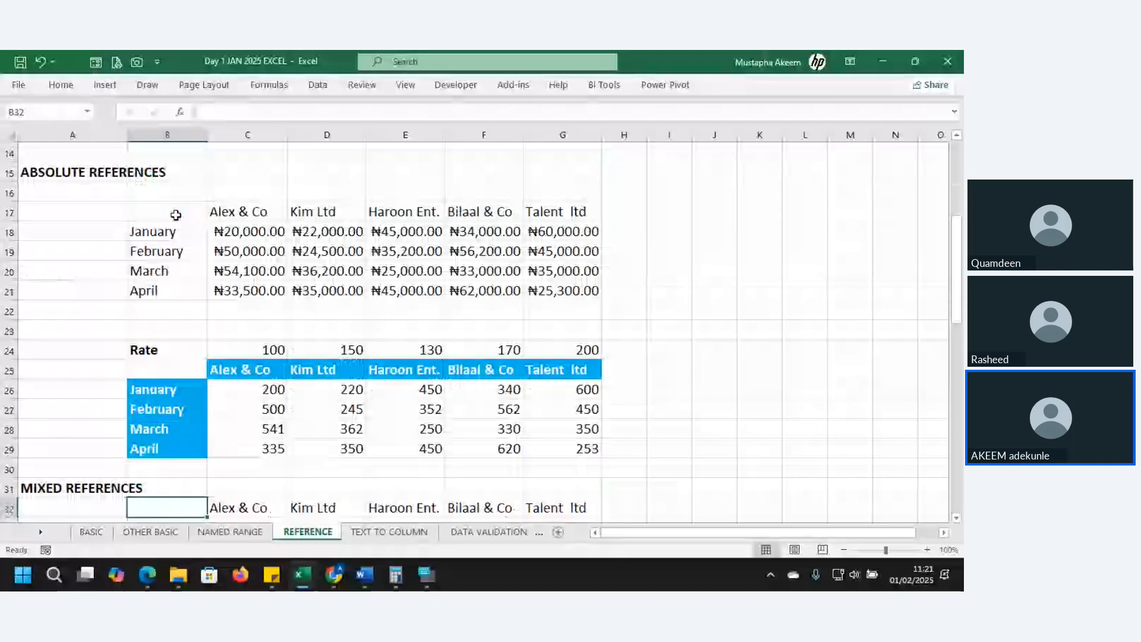
key("Down")
key("Up")
key("Up")
key("Up")
key("Up")
key("Up")
key("Up")
key("Up")
key("Up")
key("Up")
key("Up")
key("Up")
key("Up")
key("Up")
key("Up")
key("Up")
key("Up")
key("Up")
key("Up")
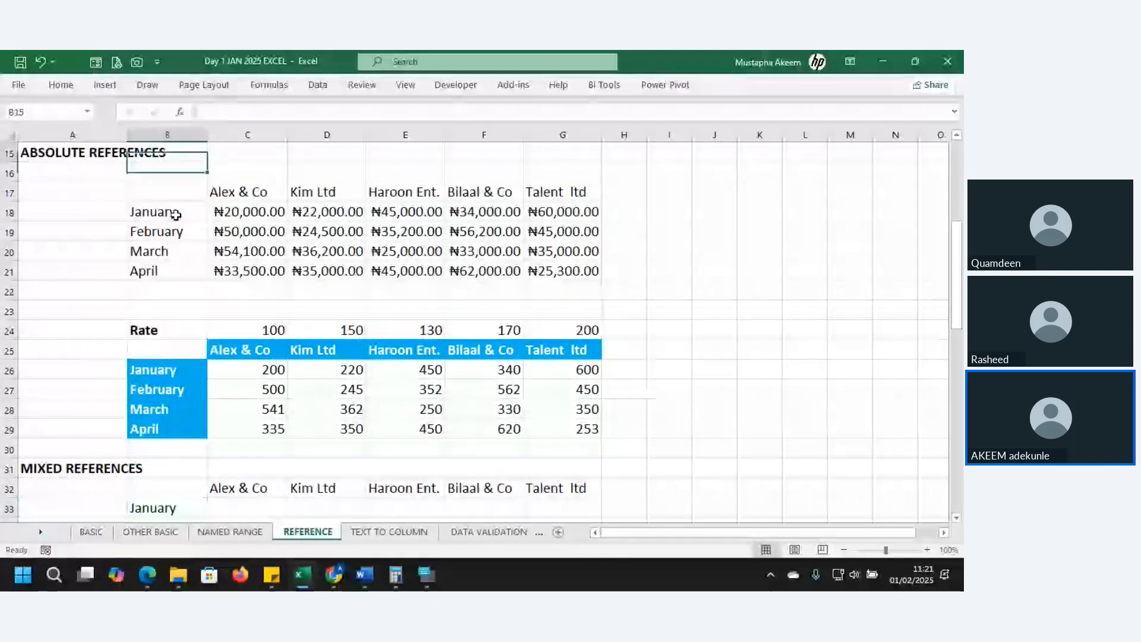
key("Up")
key("Up")
key("Up")
key("Up")
key("Up")
key("Up")
key("Up")
key("Up")
key("Up")
key("Up")
Examine the MIXED REFERENCES section in rows 31 to 36 together with the rate table above it.
key("Down")
key("Down")
key("Down")
key("Down")
key("Down")
key("Down")
key("Down")
key("Down")
key("Down")
key("Down")
key("Down")
key("Down")
key("Down")
key("Down")
key("Down")
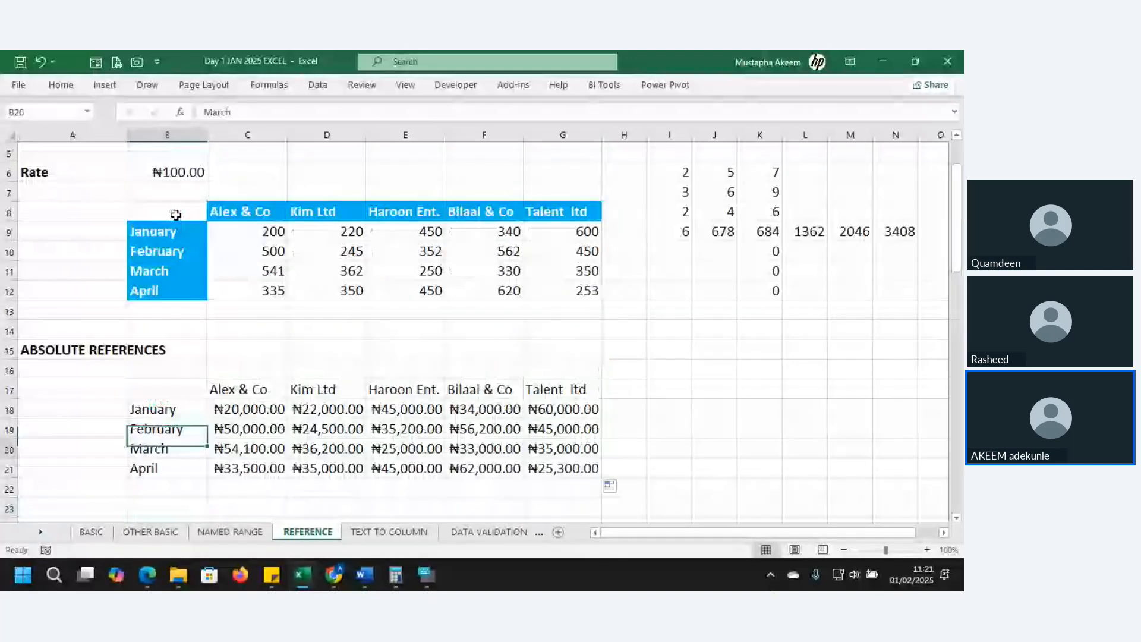
key("Down")
key("Down")
key("Down")
key("Down")
key("Down")
key("Down")
key("Down")
key("Down")
key("Down")
key("Down")
key("Down")
key("Down")
key("Down")
key("Down")
key("Down")
key("Down")
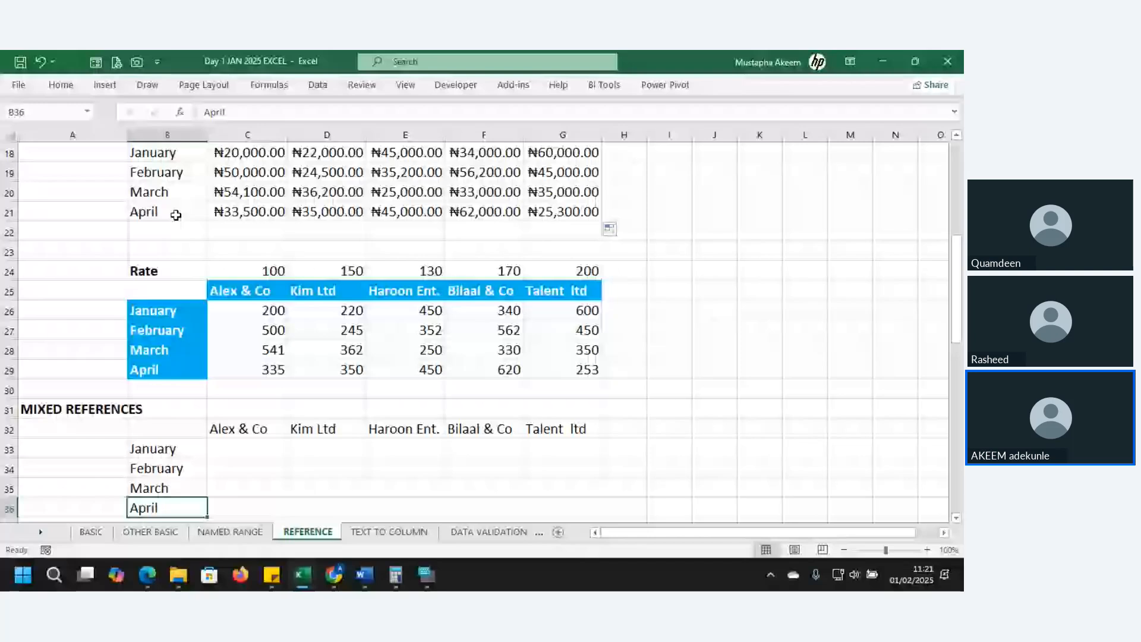
key("Down")
key("Down")
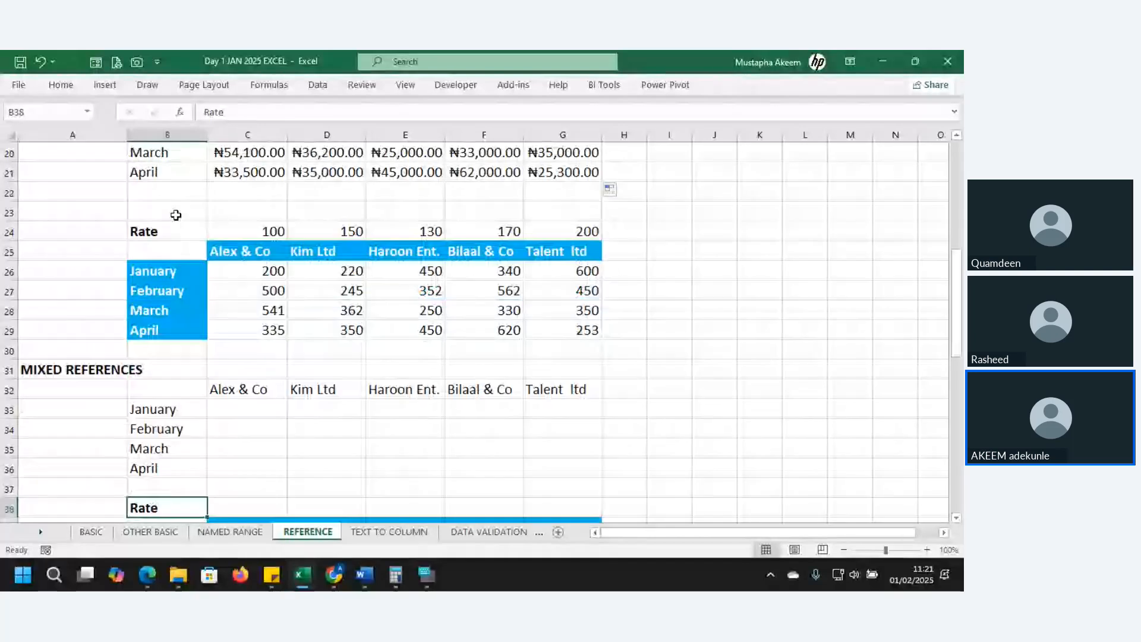
Examine the per-company rates in C24:G24 and the row 24 they share.
key("Down")
key("Down")
key("Up")
key("Up")
key("Up")
key("Up")
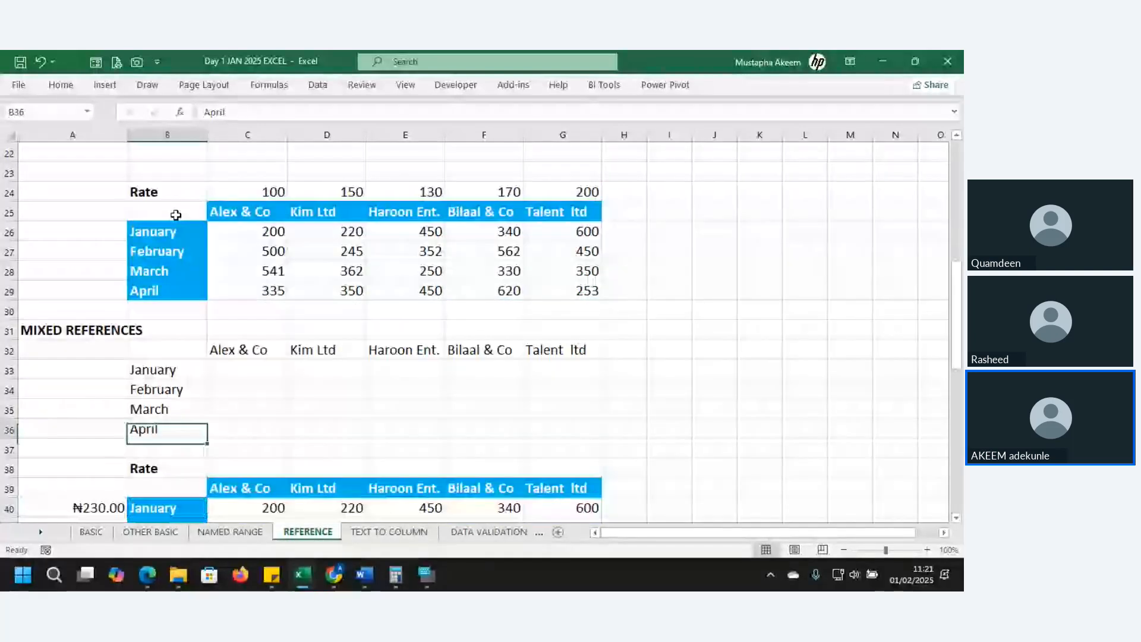
key("Up")
key("Up")
key("Up")
key("Up")
key("Up")
key("Up")
key("Up")
key("Up")
key("Up")
key("Up")
key("Up")
key("Up")
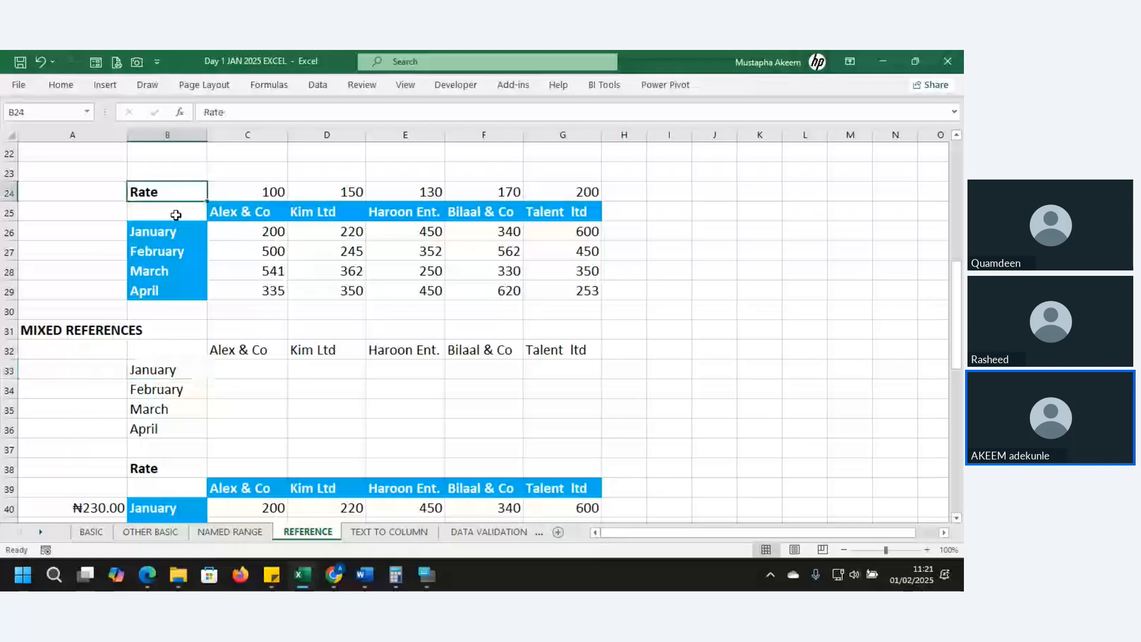
key("Right")
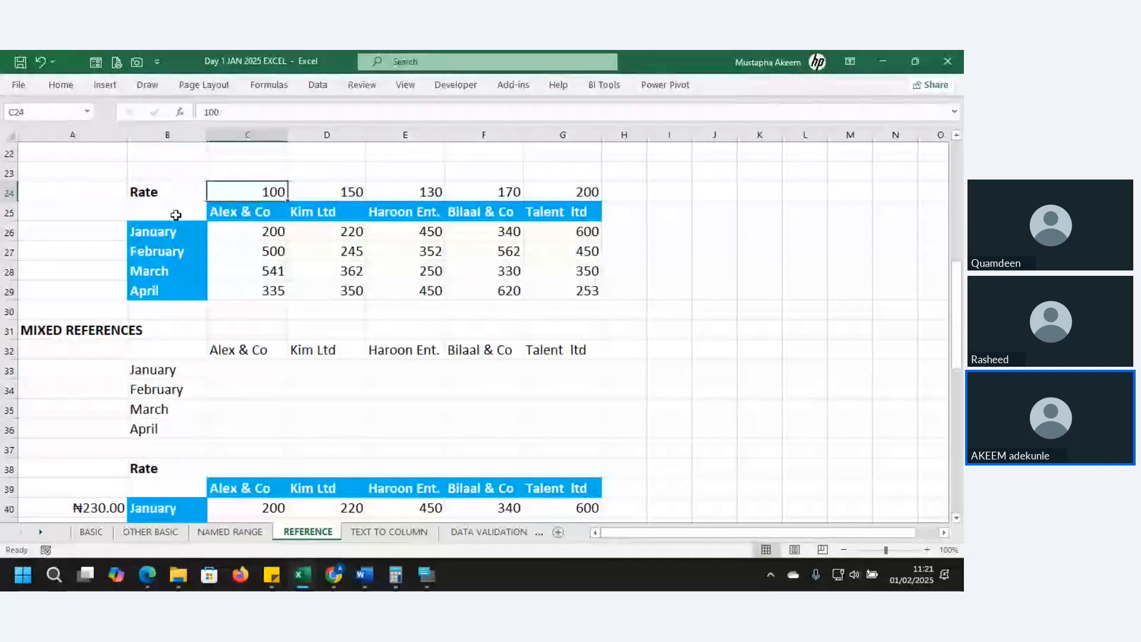
key("shift+Right")
key("shift+Right")
key("shift+Right")
key("shift+Right")
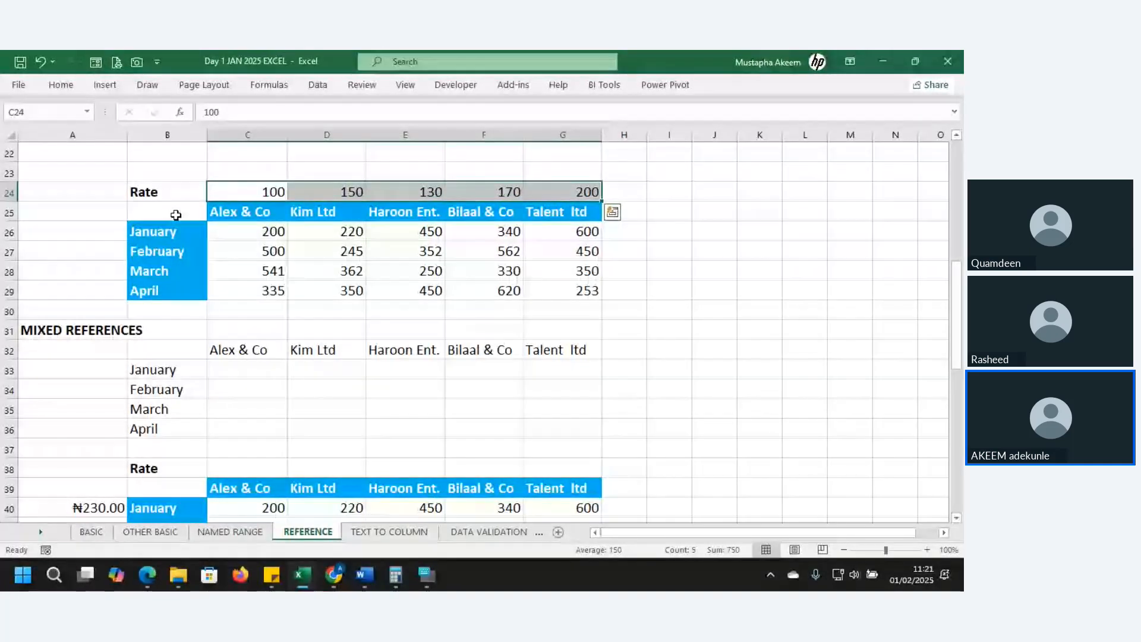
left_click(9, 192)
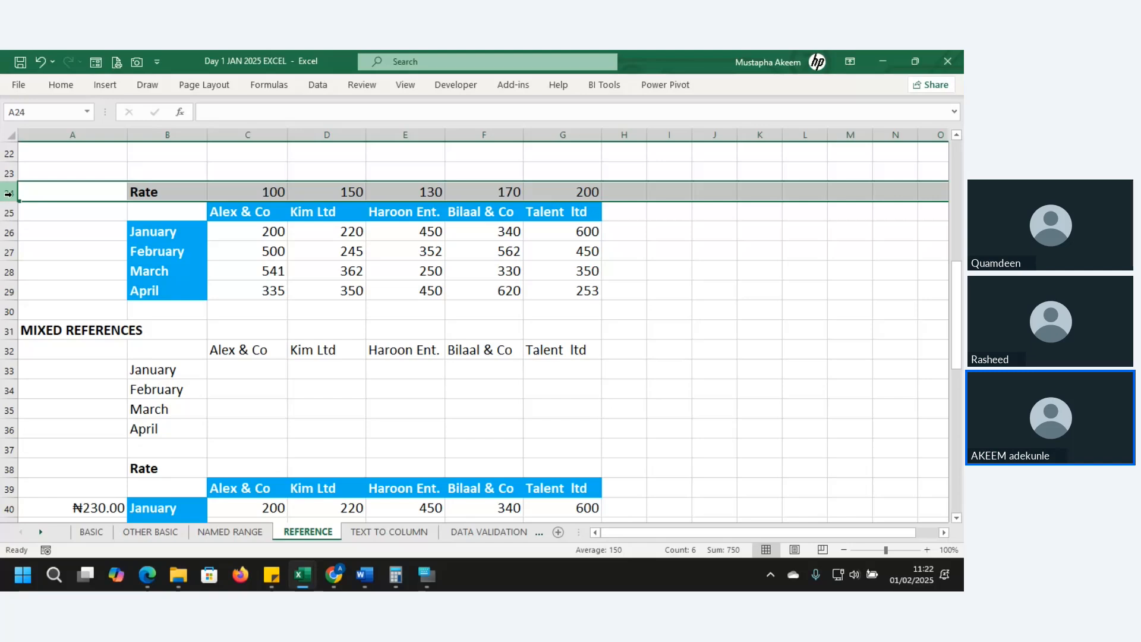
Compare the filled amounts in rows 18 to 21 with the rate table and the empty MIXED REFERENCES table below it.
left_click(89, 469)
mouse_move(89, 485)
left_mouse_down()
mouse_move(97, 533)
mouse_move(92, 485)
left_mouse_up()
left_click(310, 354)
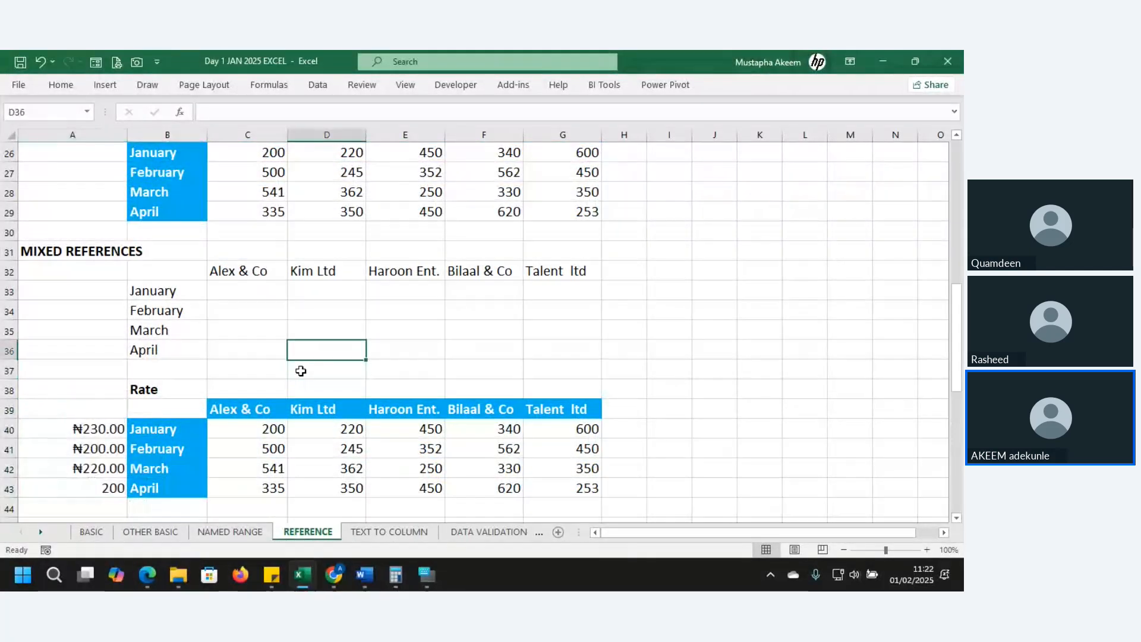
key("Up")
key("Up")
key("Up")
key("Up")
key("Up")
key("Up")
key("Up")
key("Up")
key("Up")
key("Up")
key("Up")
key("Up")
key("Up")
key("Up")
key("Up")
key("Up")
key("Up")
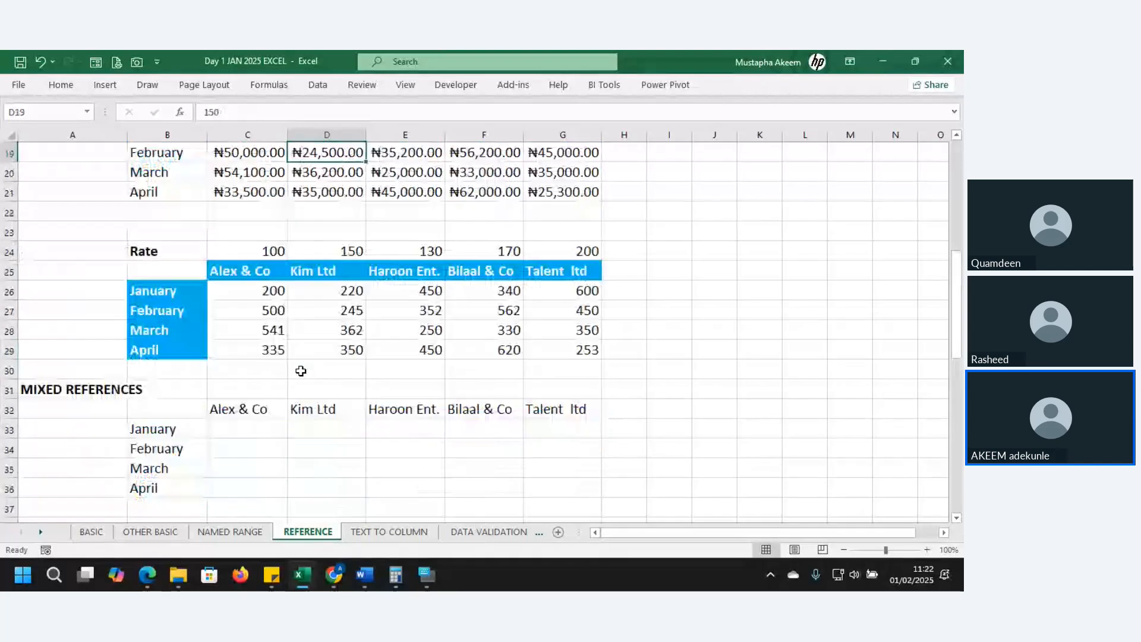
key("Down")
key("Down")
key("Down")
key("Down")
key("Down")
key("Down")
key("Down")
key("Down")
key("Down")
key("Down")
key("Down")
key("Down")
key("Down")
key("Down")
key("Down")
key("Down")
key("Down")
key("Down")
key("Down")
key("Down")
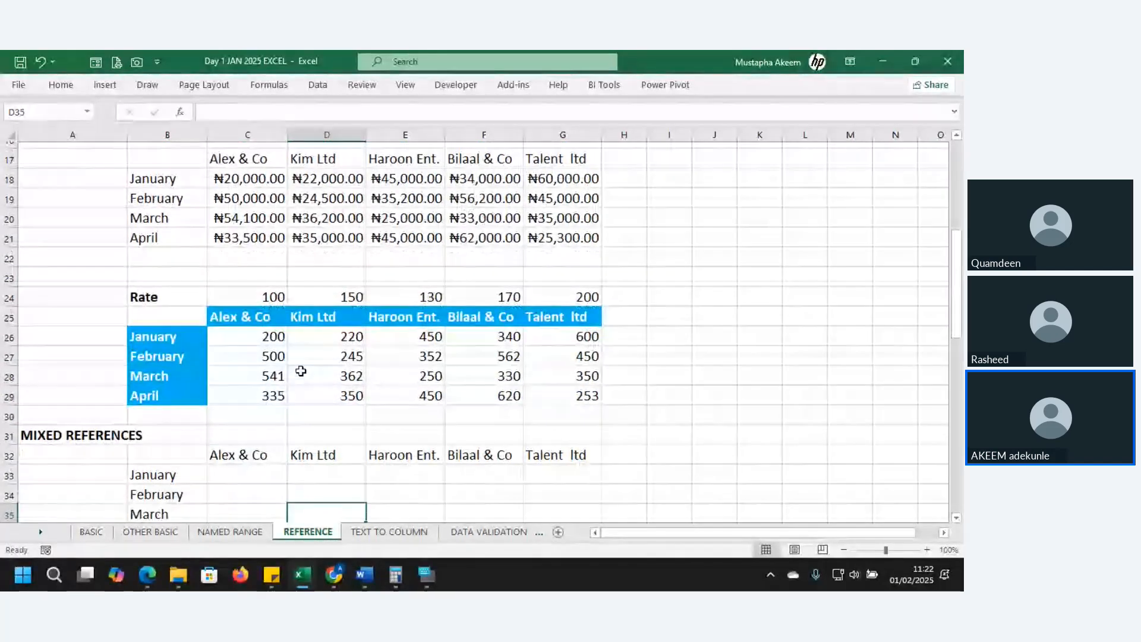
key("Down")
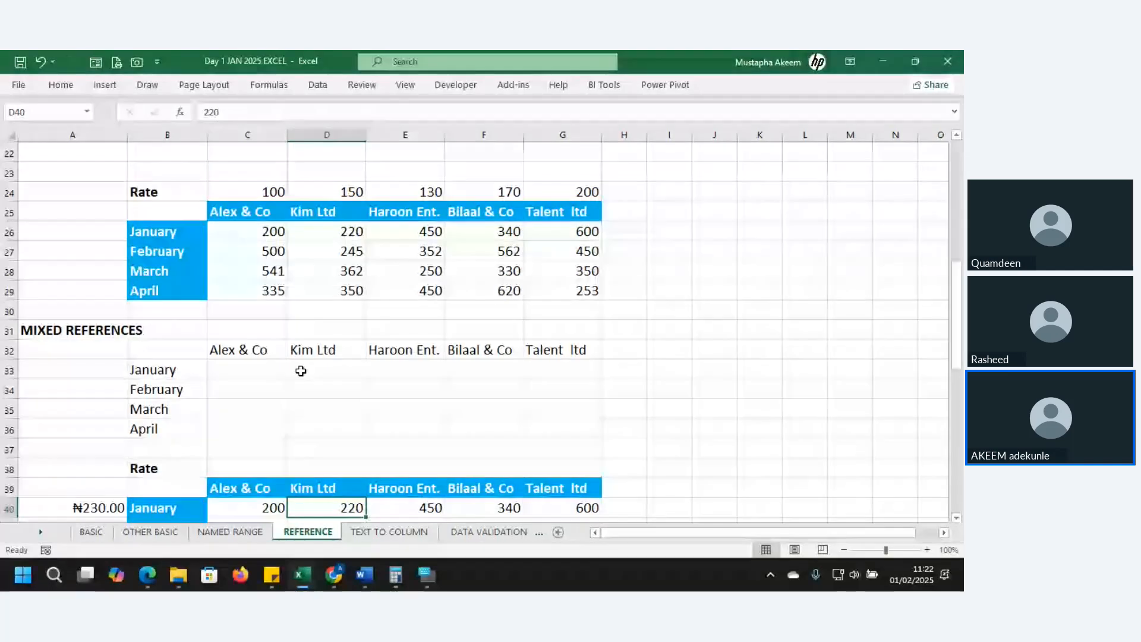
Enter =C$24*C26 in C33 for Alex & Co's January amount, locking only the row of the rate reference.
left_click(255, 371)
type("=")
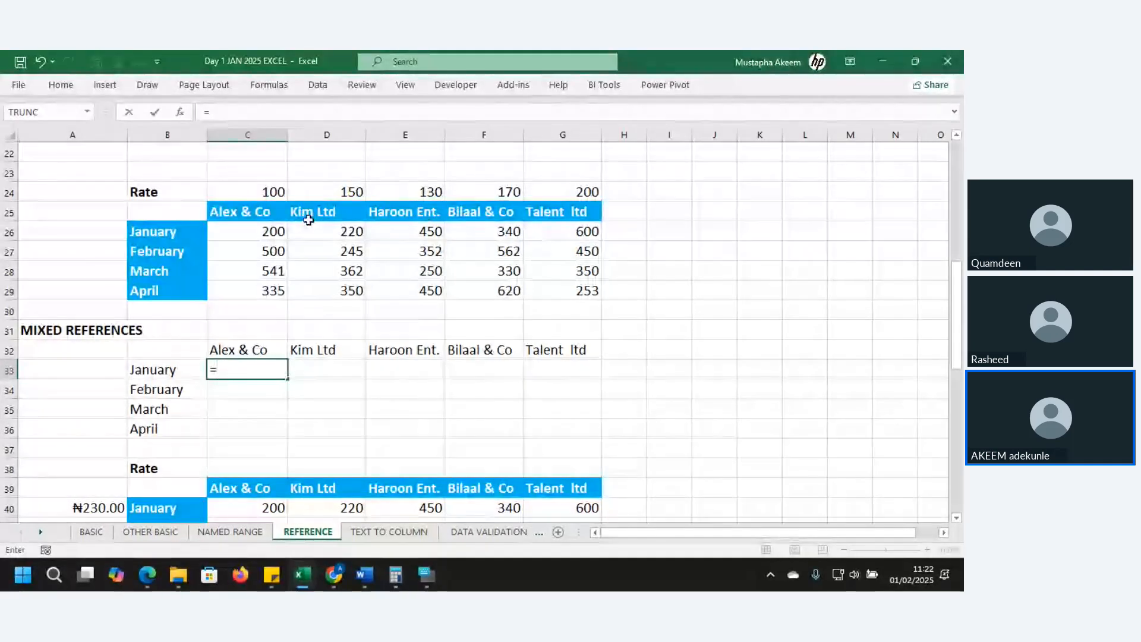
left_click(271, 192)
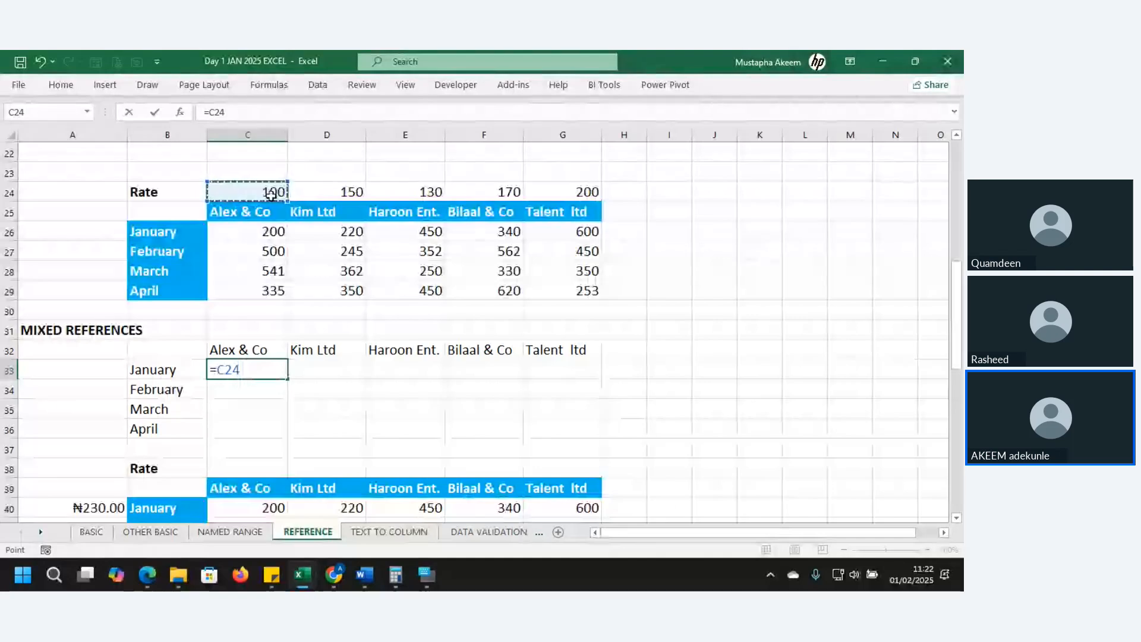
key("F4")
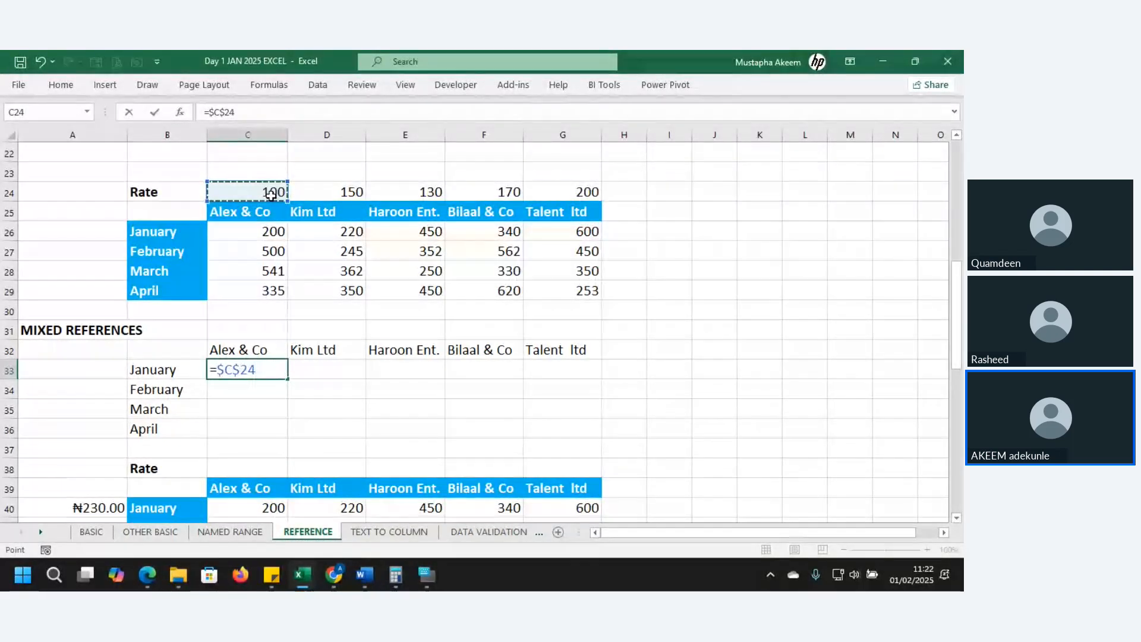
key("F4")
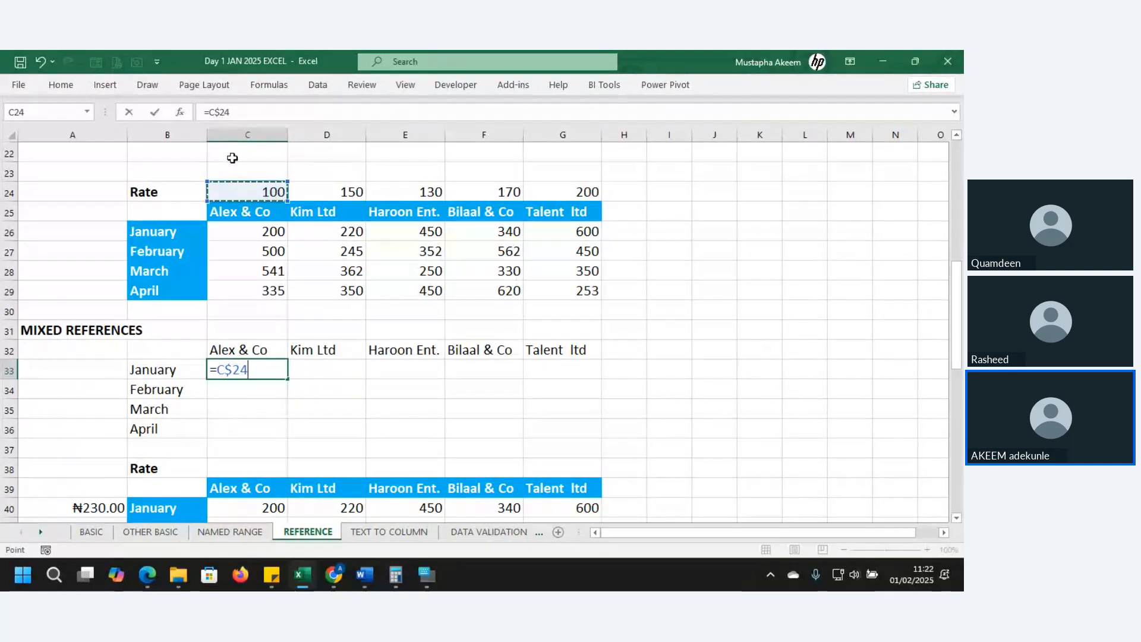
left_click(219, 370)
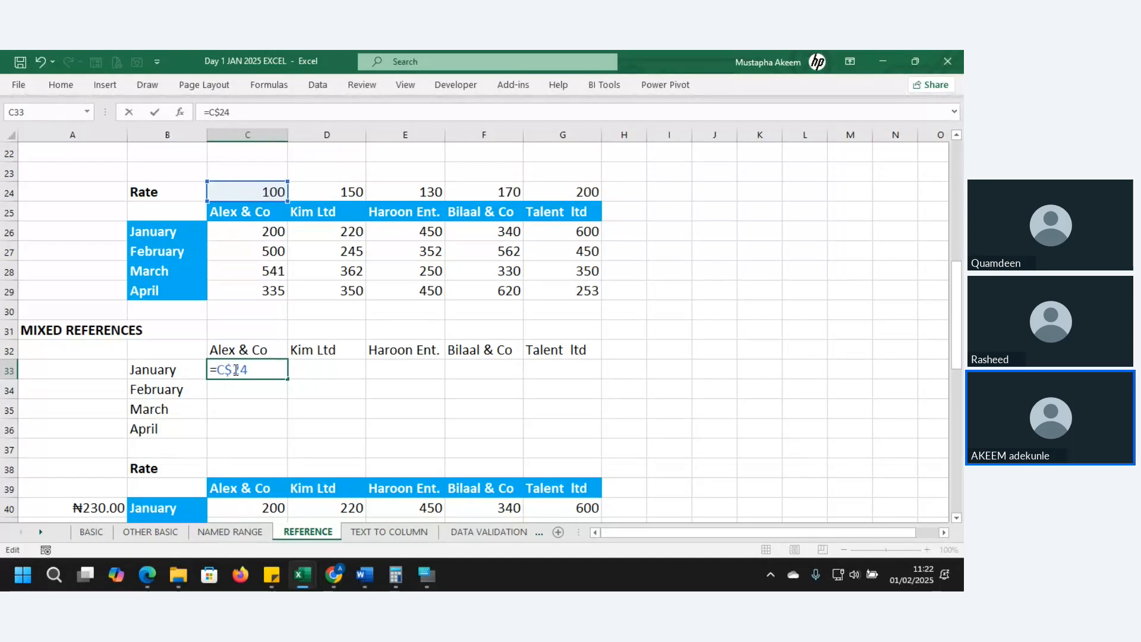
left_click_drag(224, 369, 253, 366)
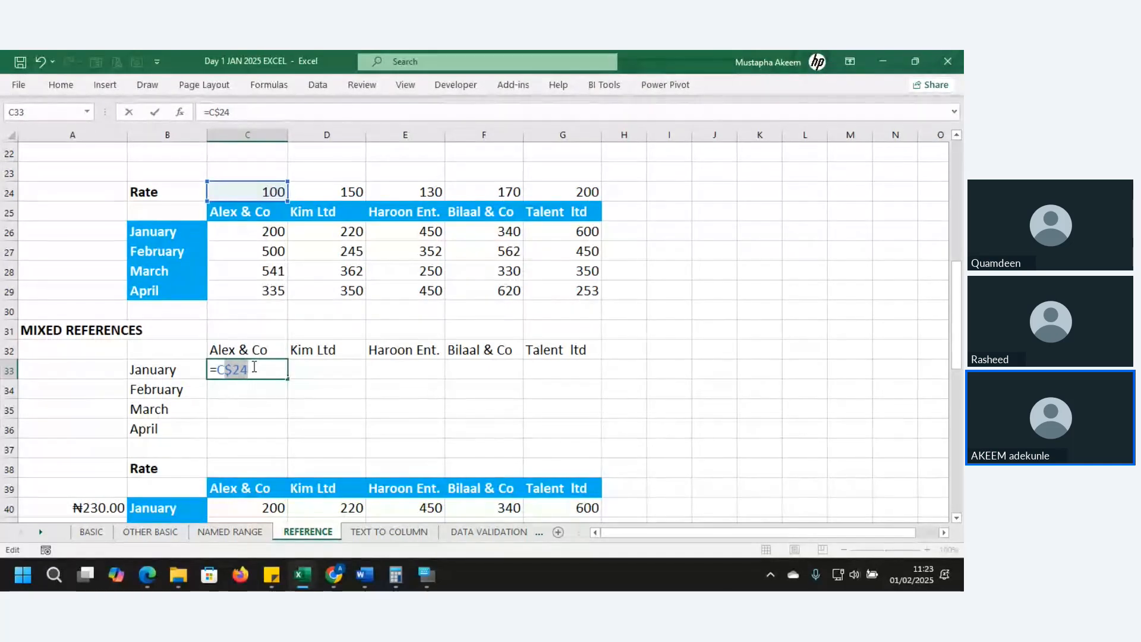
left_click(253, 110)
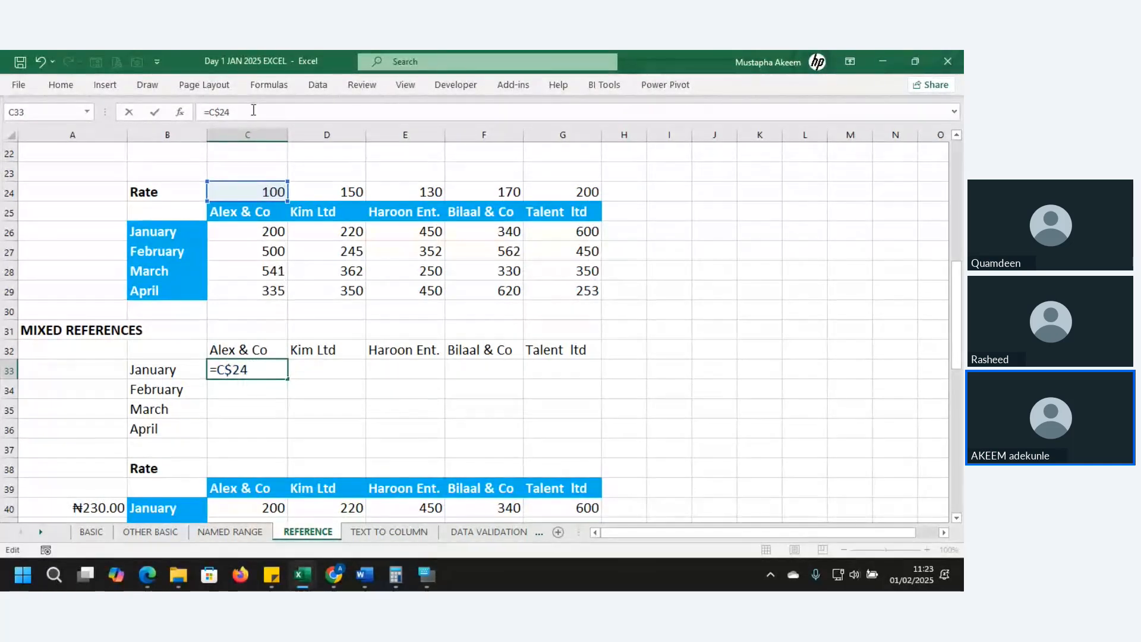
type("*")
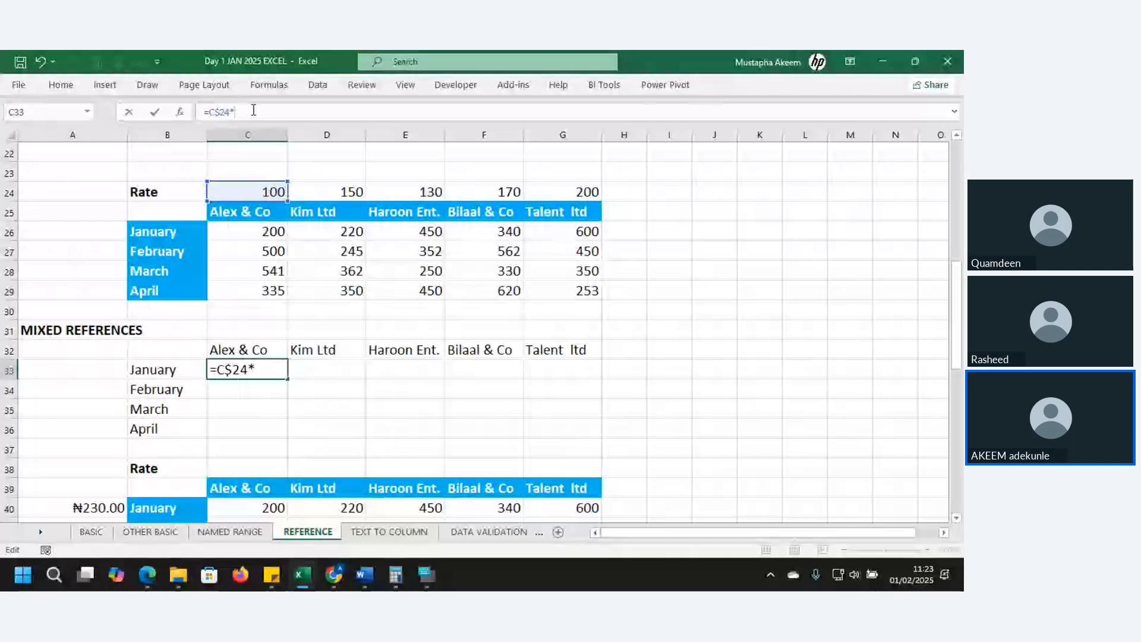
left_click(262, 232)
key("Return")
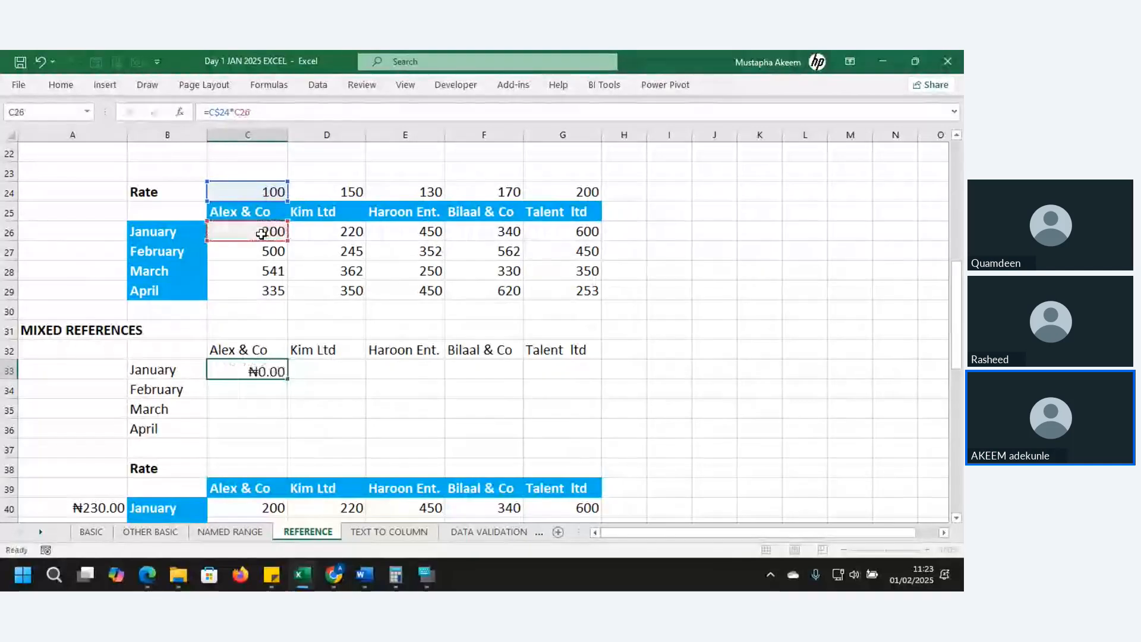
Fill the C33 formula across to G33 and down through row 36 for every company and month.
left_click(267, 365)
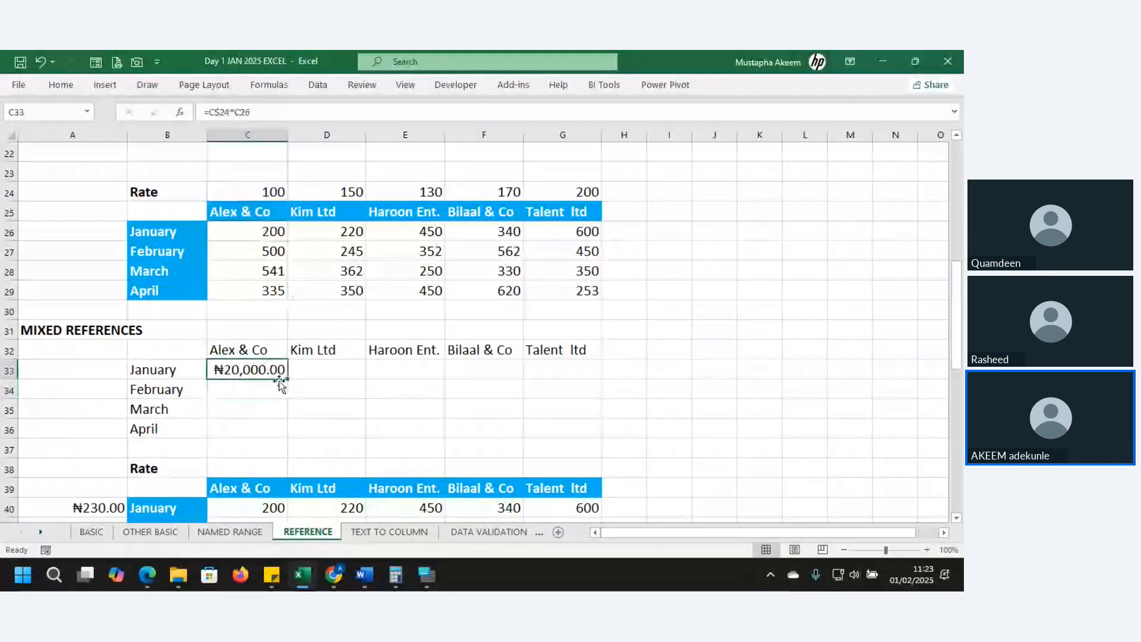
left_click_drag(280, 381, 590, 378)
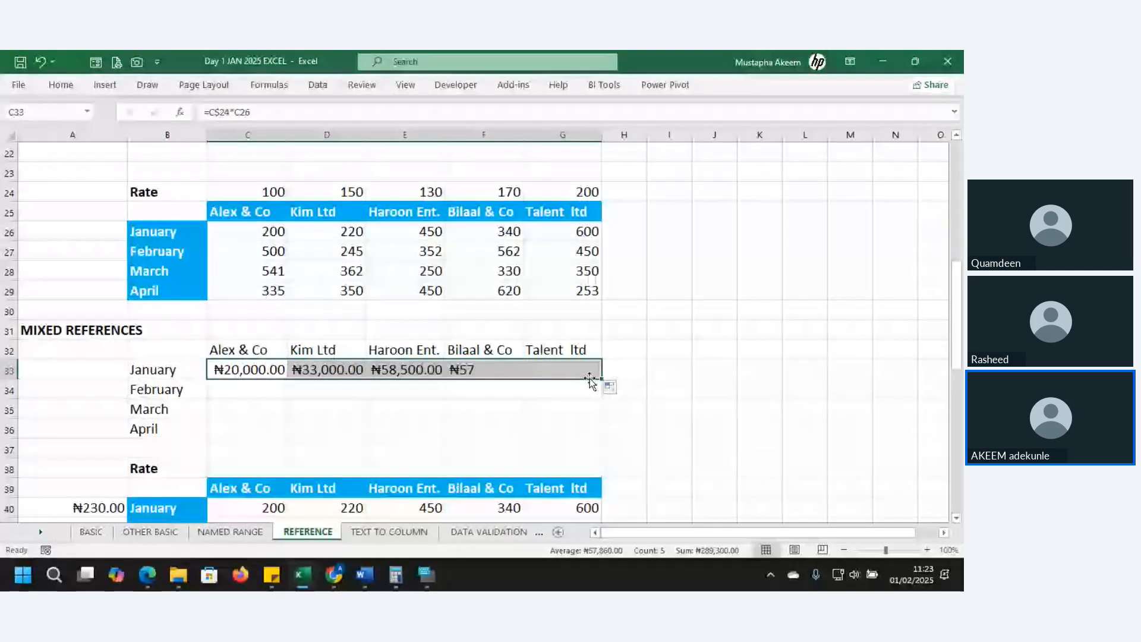
left_click_drag(602, 379, 611, 446)
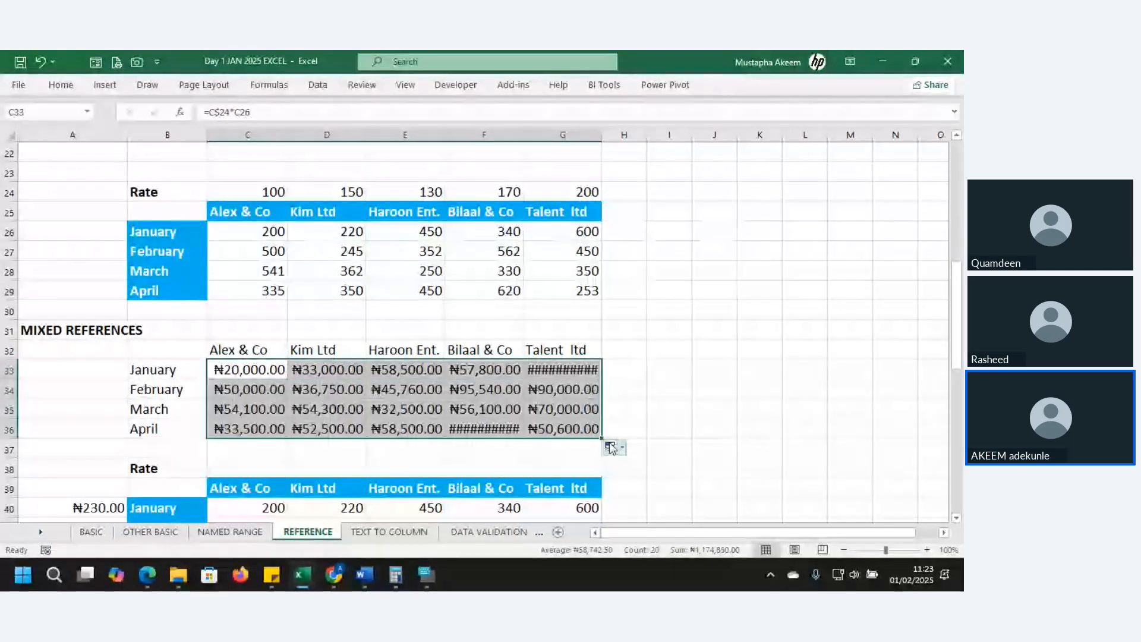
Inspect the cell references in the filled formulas of G35, E34, D36 and C35 in the MIXED REFERENCES table.
double_click(576, 417)
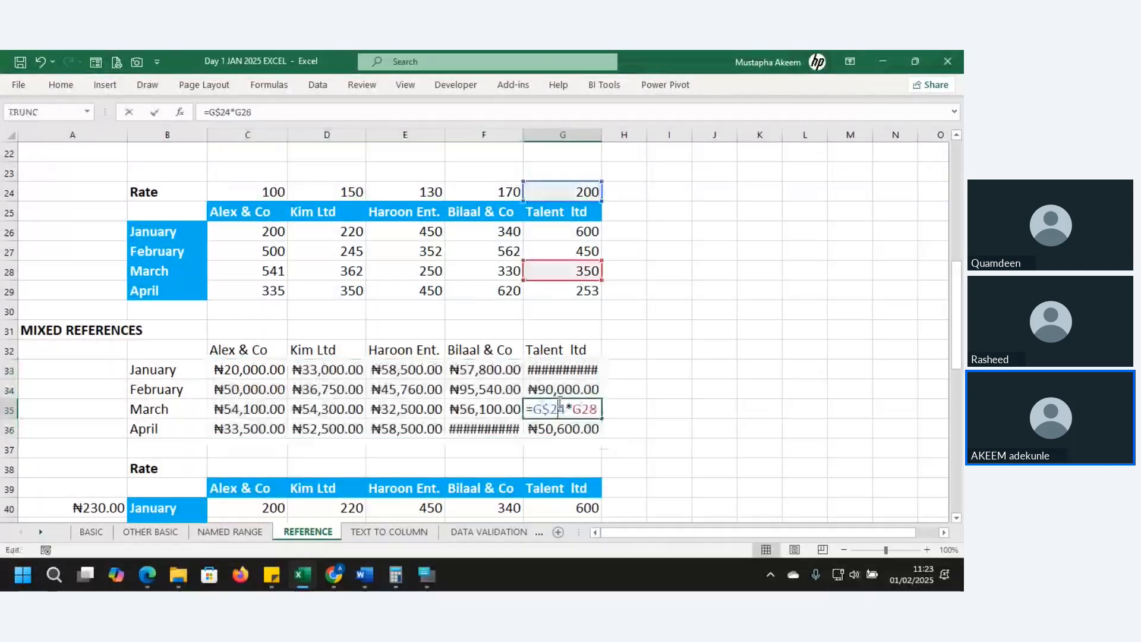
key("Return")
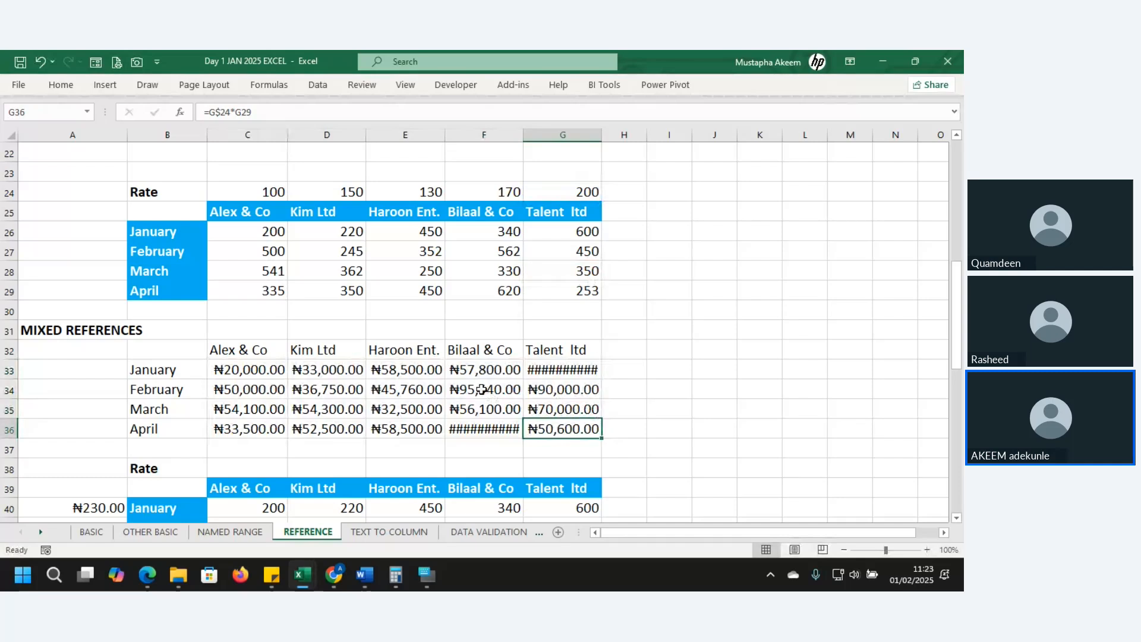
double_click(394, 391)
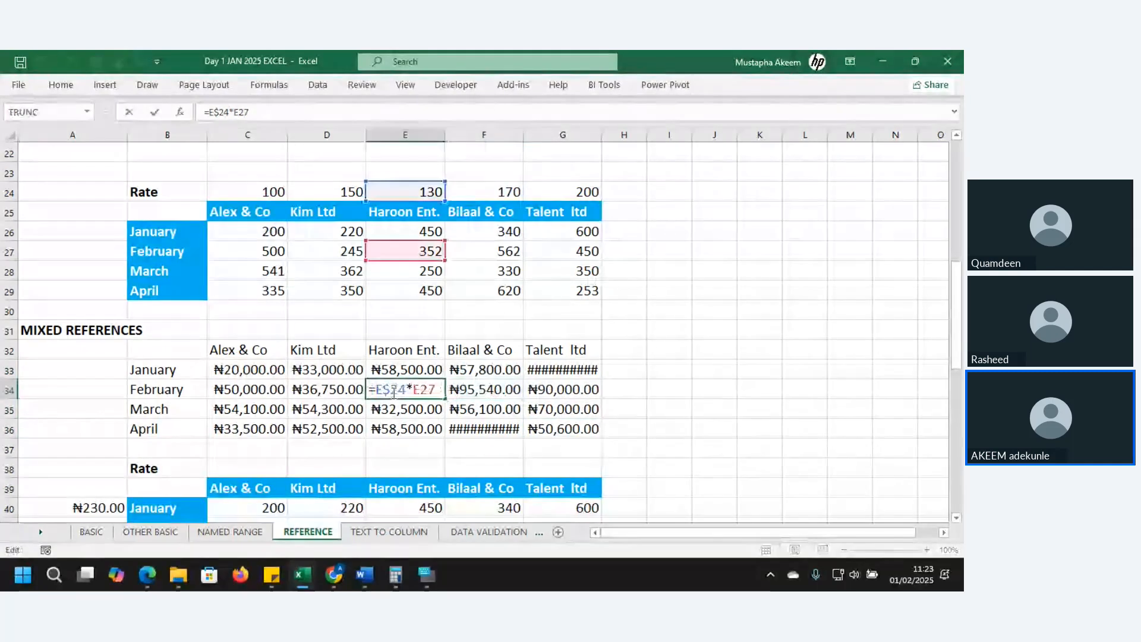
double_click(328, 430)
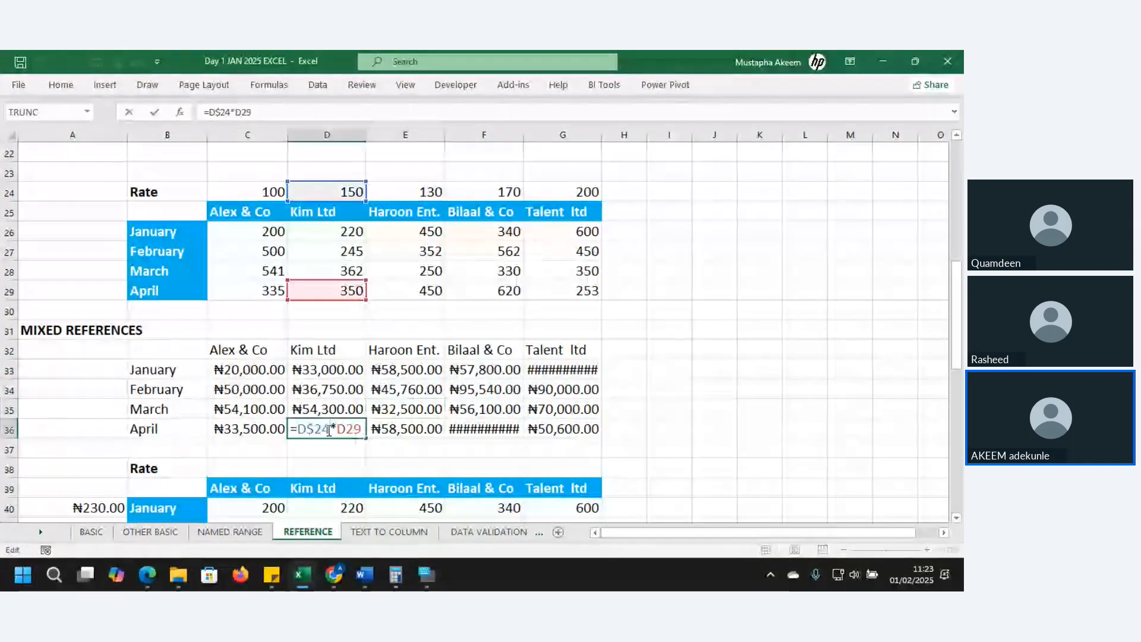
key("Return")
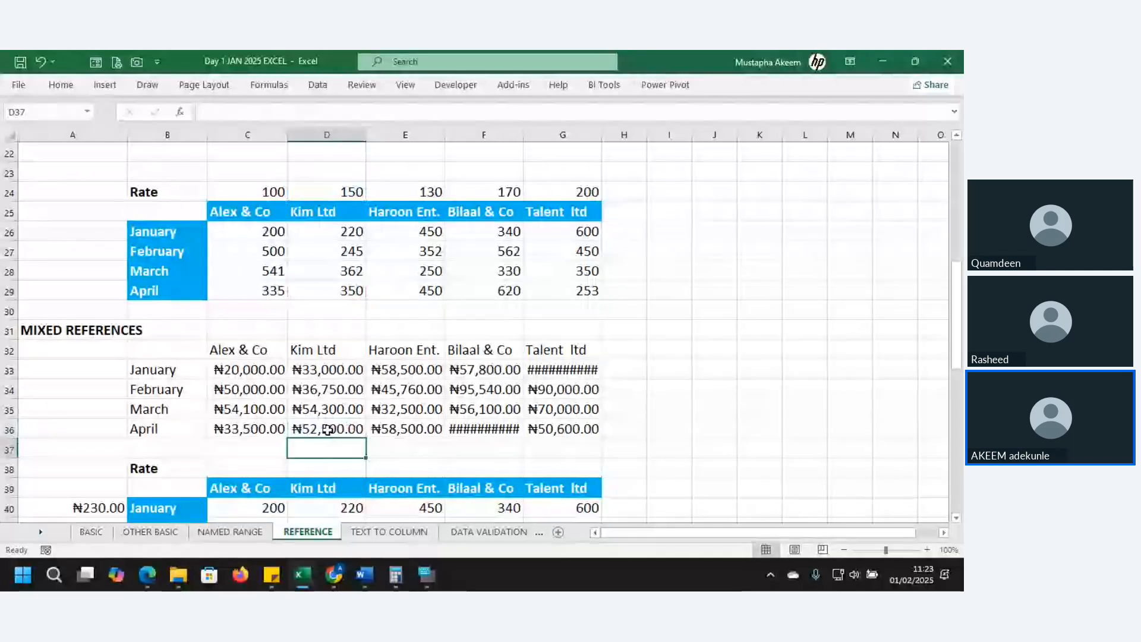
double_click(240, 410)
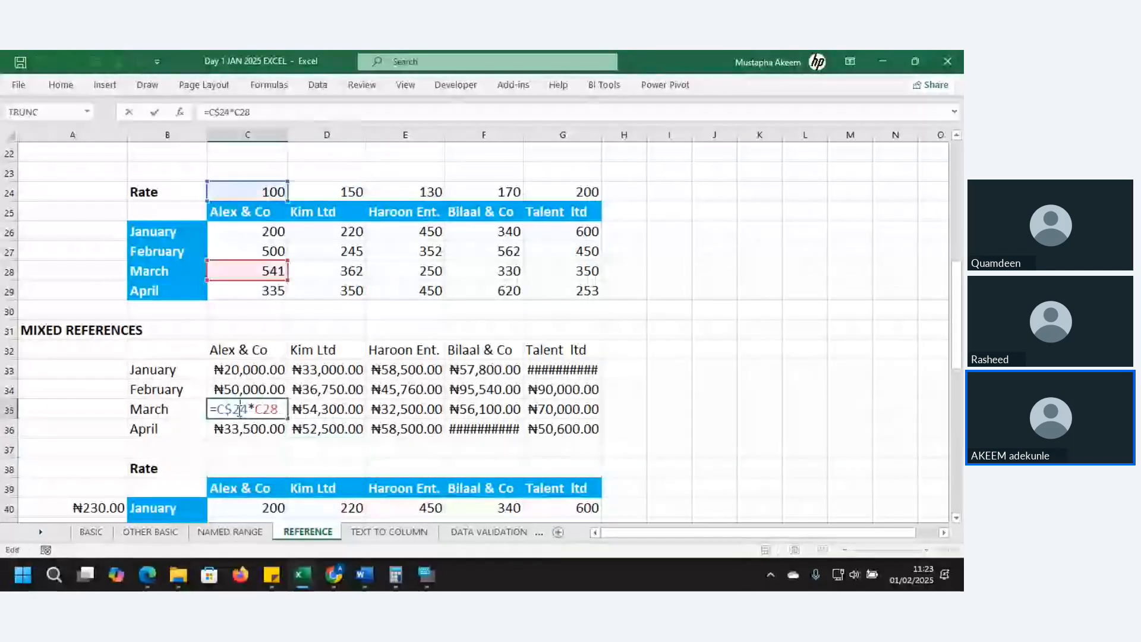
left_click(238, 409)
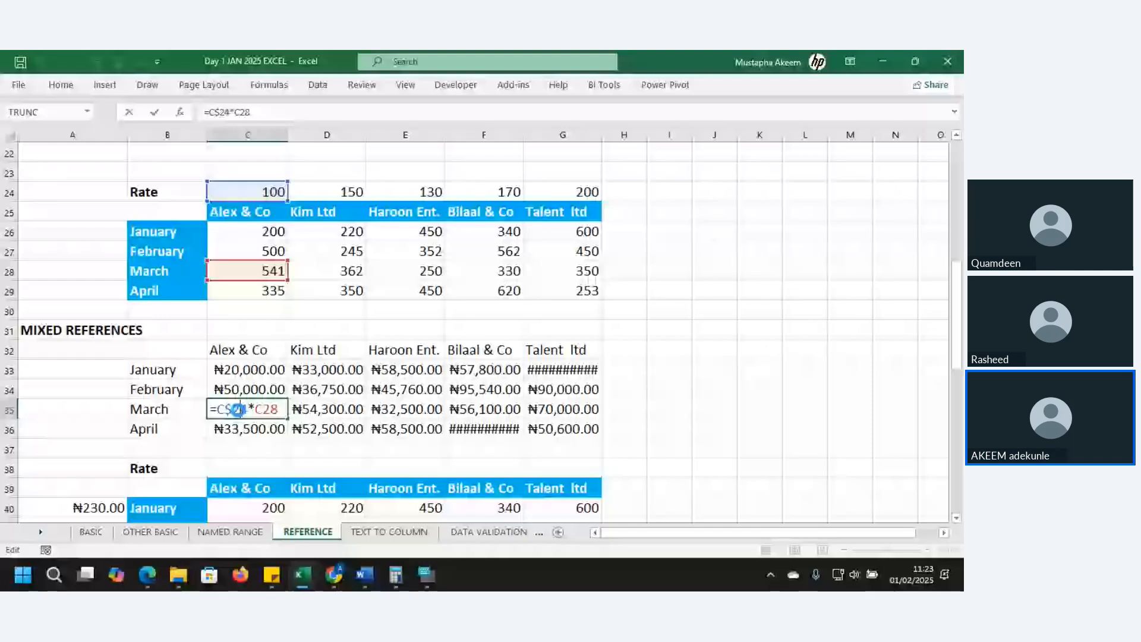
key("Return")
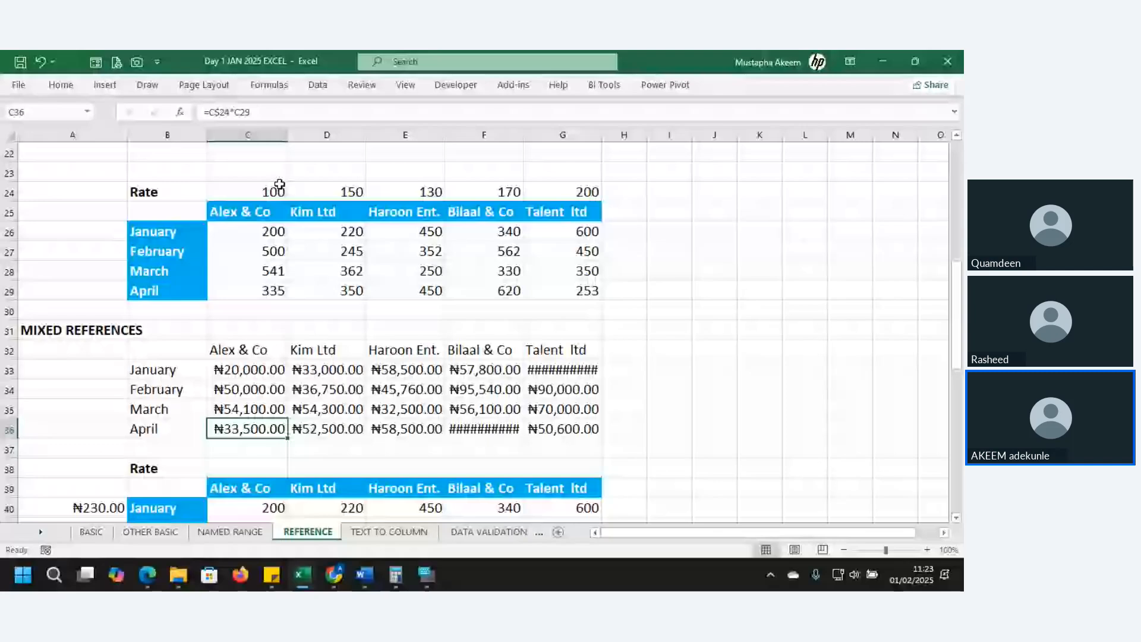
Examine company columns C to G and check how the references change between the formulas in C33 and C34.
left_click(334, 135)
left_click(520, 128)
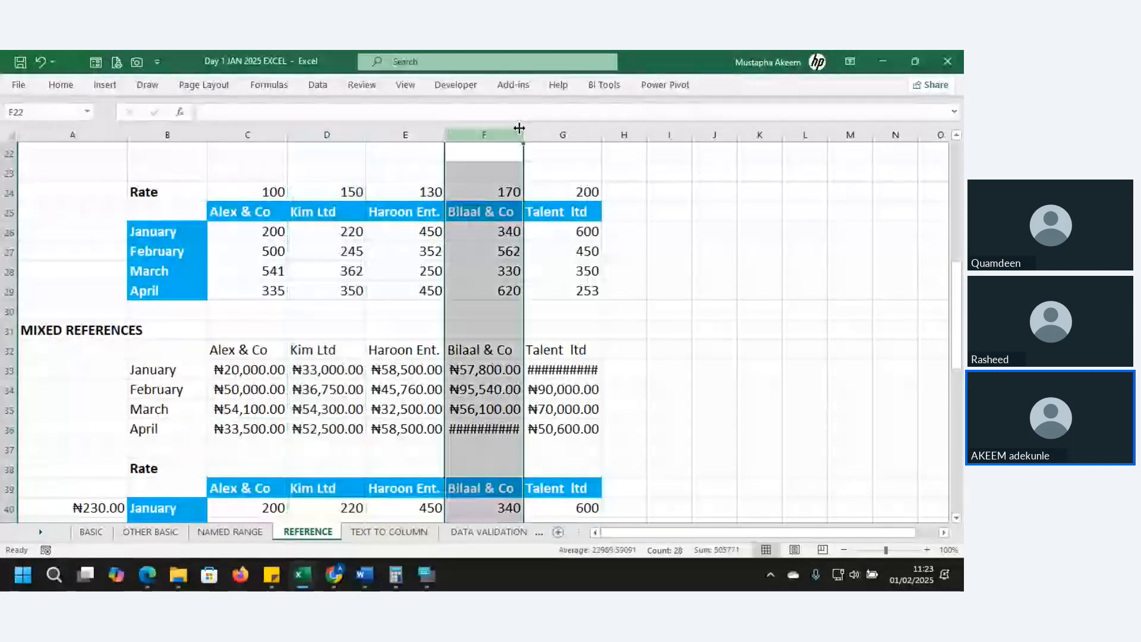
left_click(581, 128)
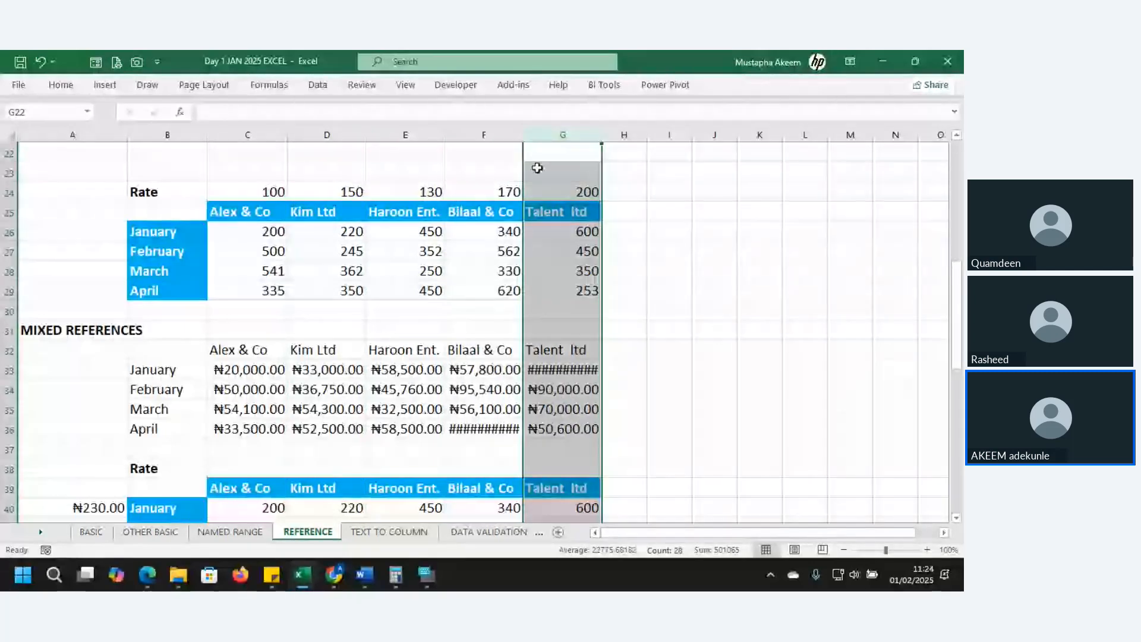
left_click(422, 132)
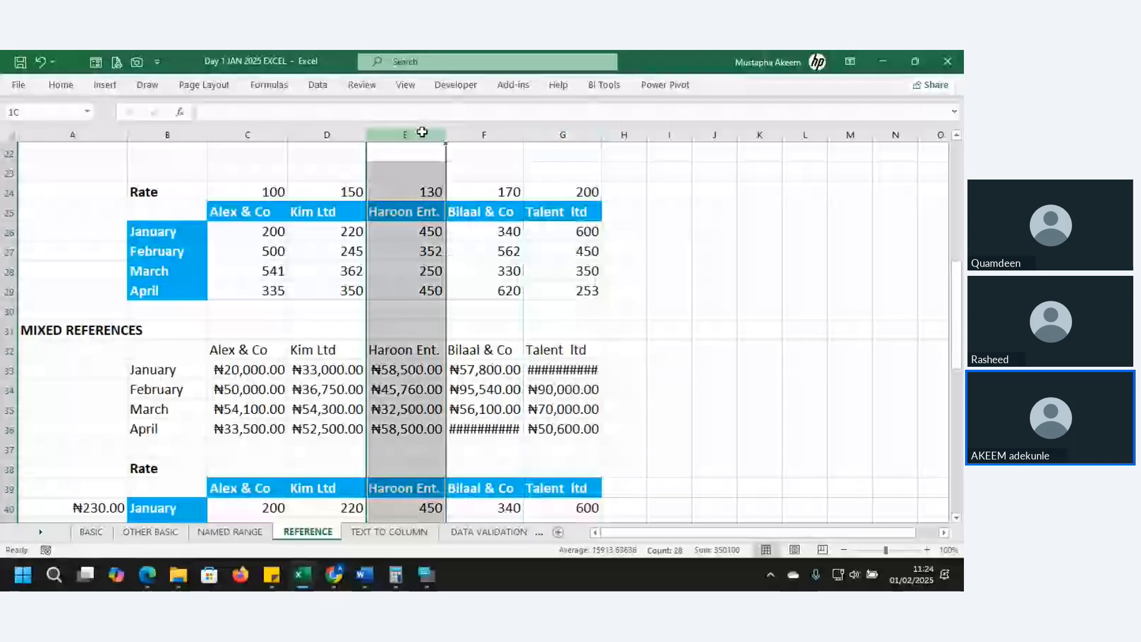
left_click(248, 133)
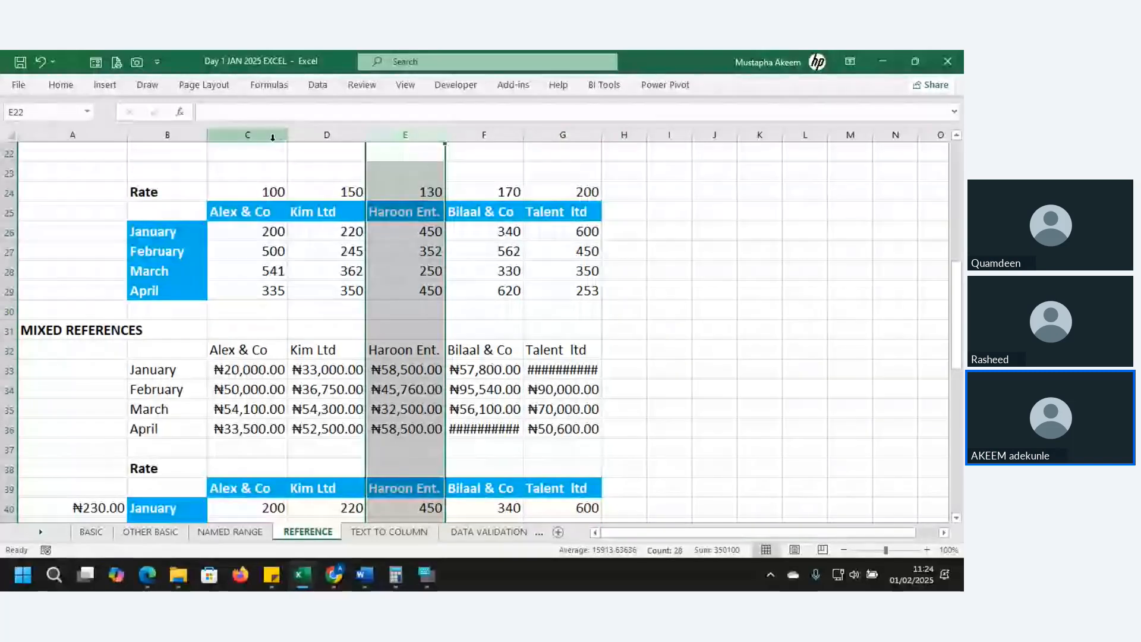
left_click(254, 366)
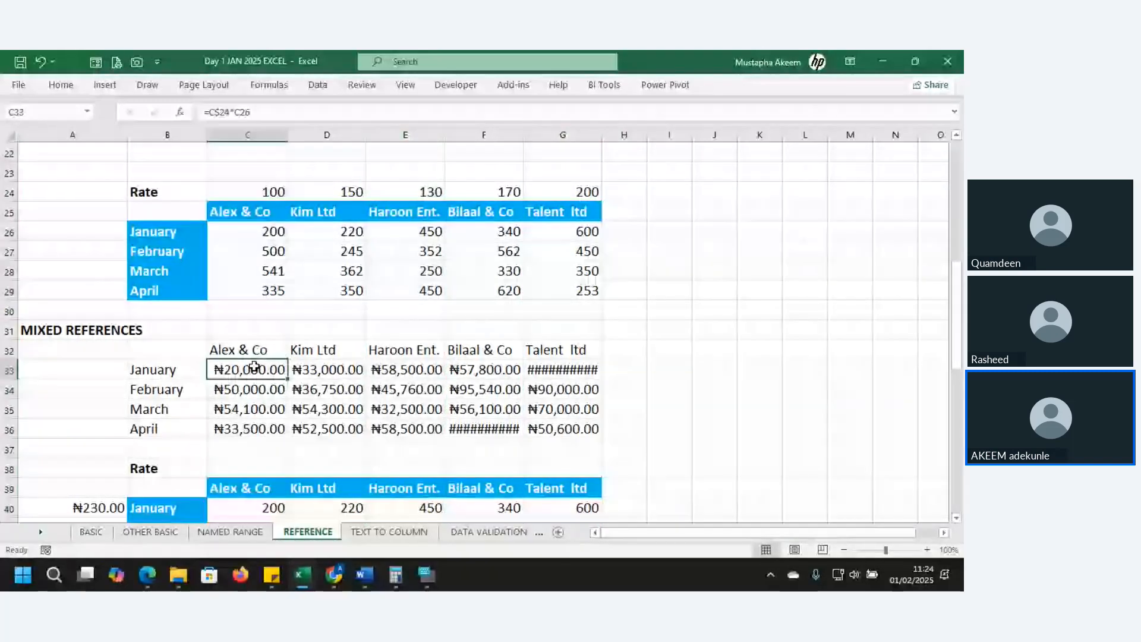
key("Down")
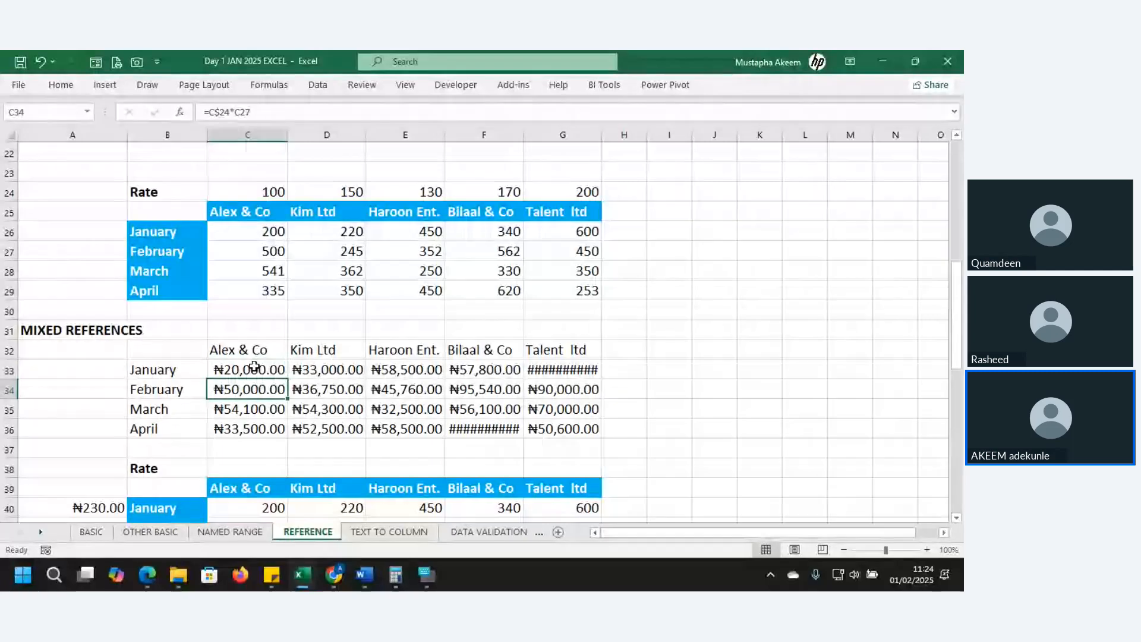
Examine the second rate table on the REFERENCE sheet, with its monthly rates in column A beside January to April.
key("Down")
key("Down")
key("Down")
key("Down")
key("Down")
key("Down")
key("Down")
key("Down")
key("Down")
key("Down")
key("Down")
key("Down")
key("Down")
key("Down")
key("Down")
key("Down")
key("Down")
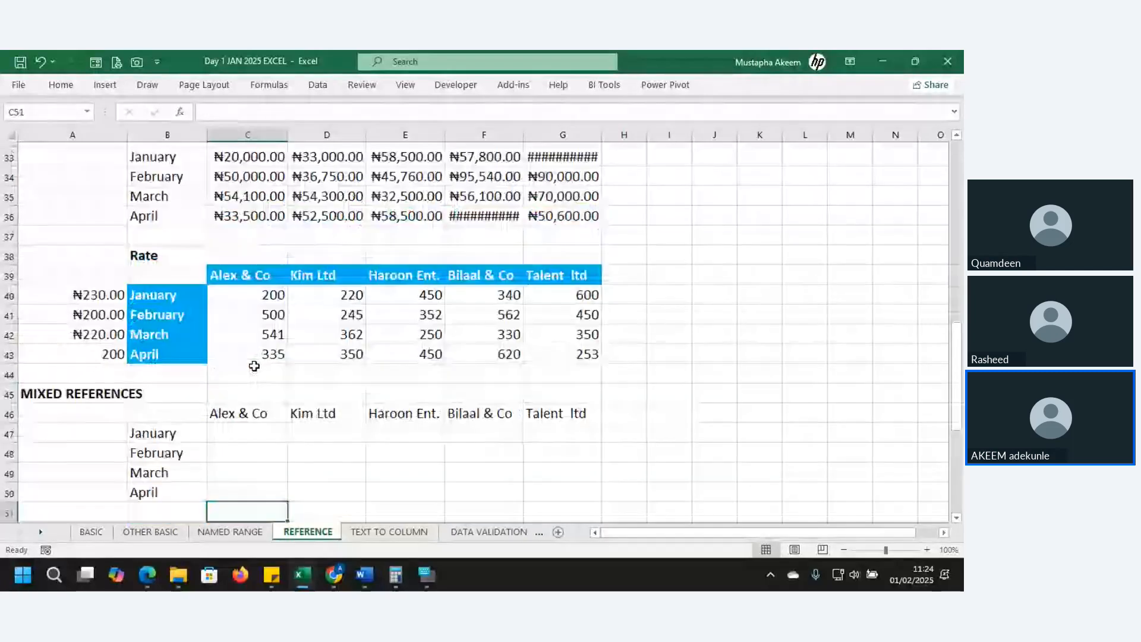
key("Down")
key("Down")
key("Down")
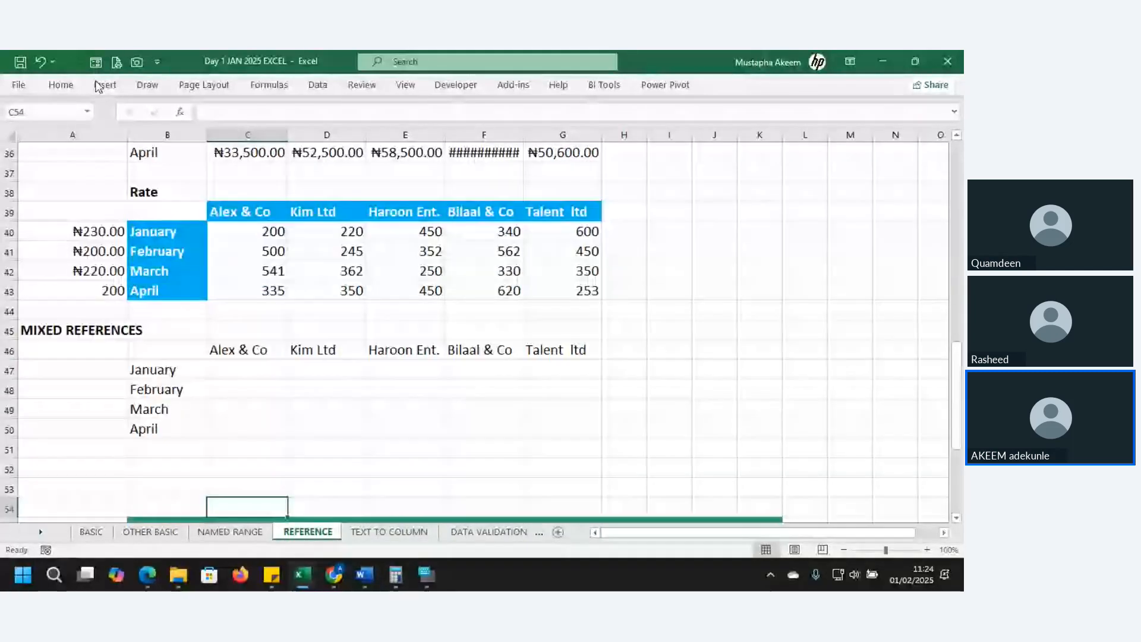
left_click(82, 137)
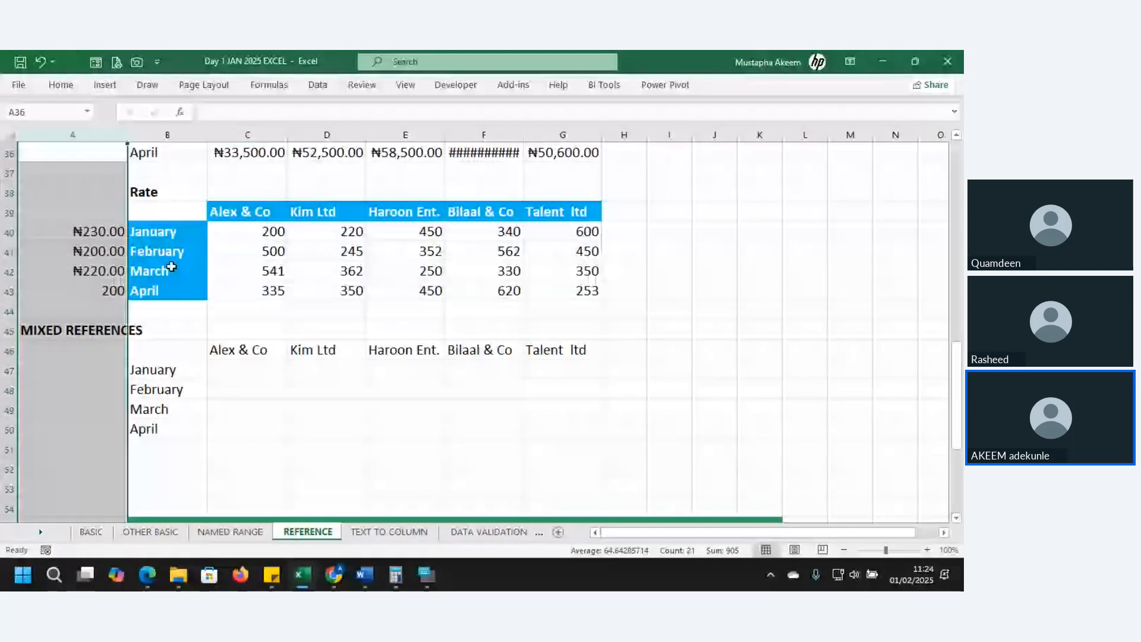
Enter =$A40*C40 in C47, locking only the rate's column, and fill it across to column G and down through row 50.
left_click(253, 368)
type("=")
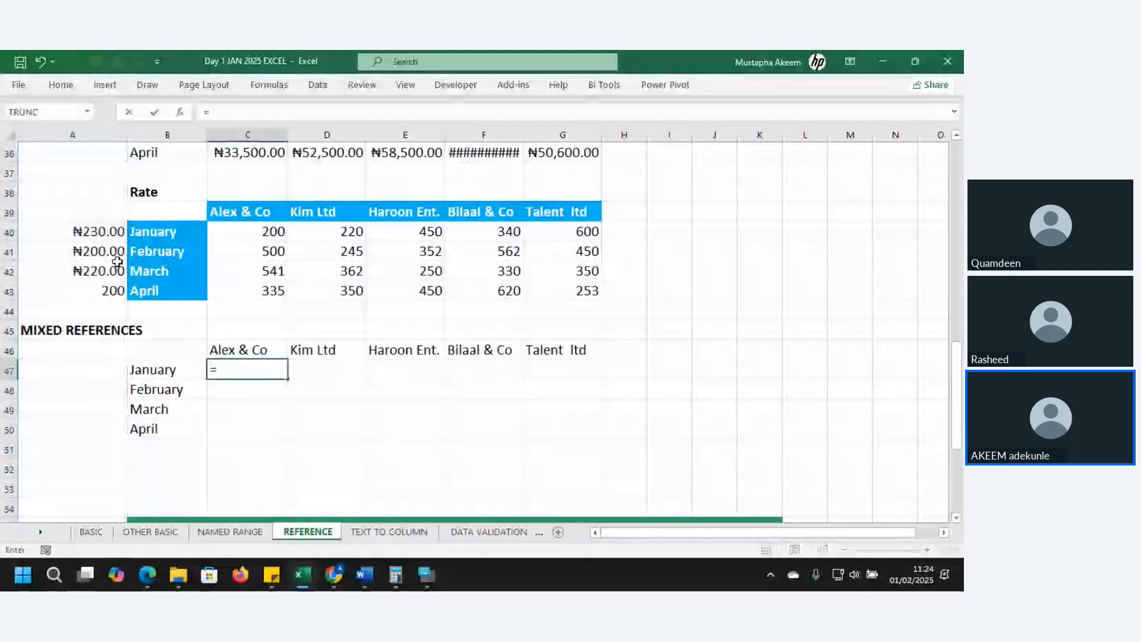
left_click(95, 230)
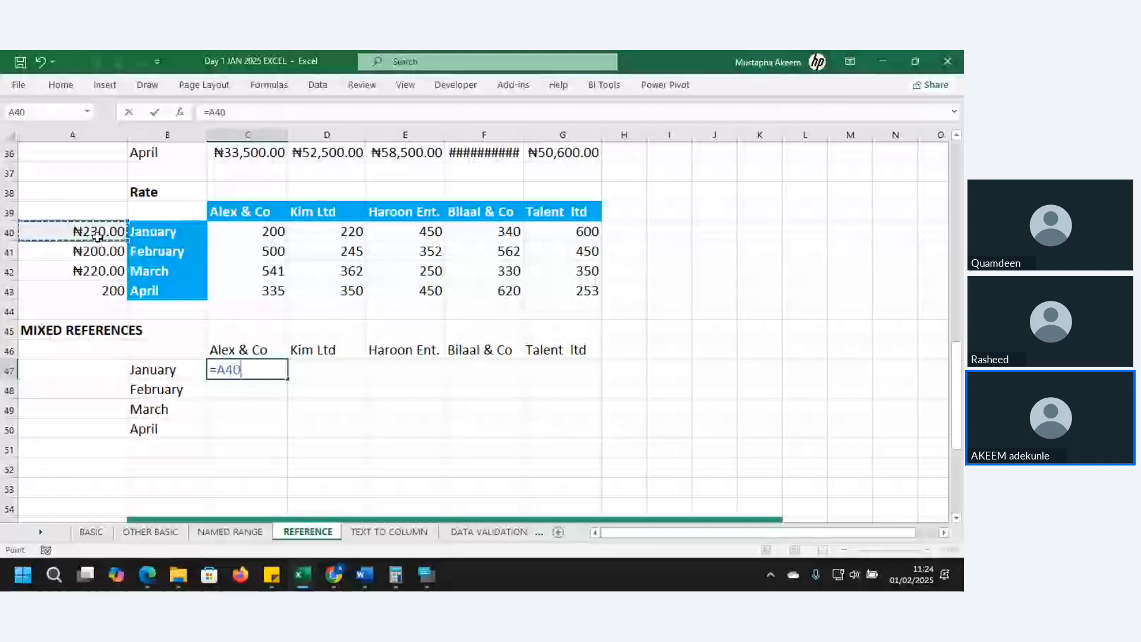
key("F4")
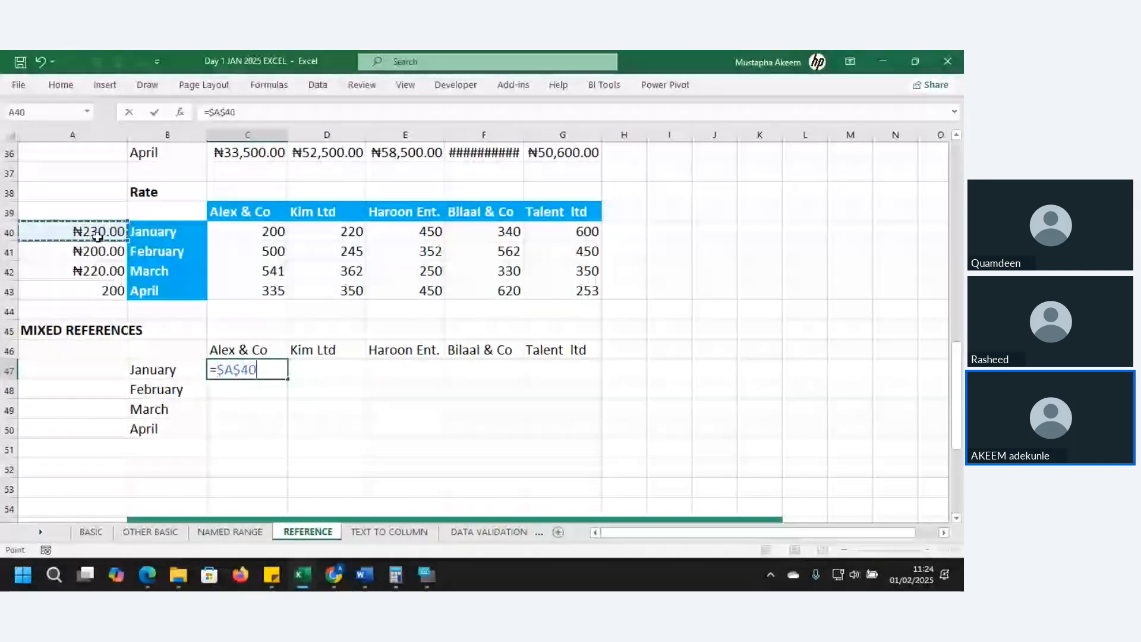
key("F4")
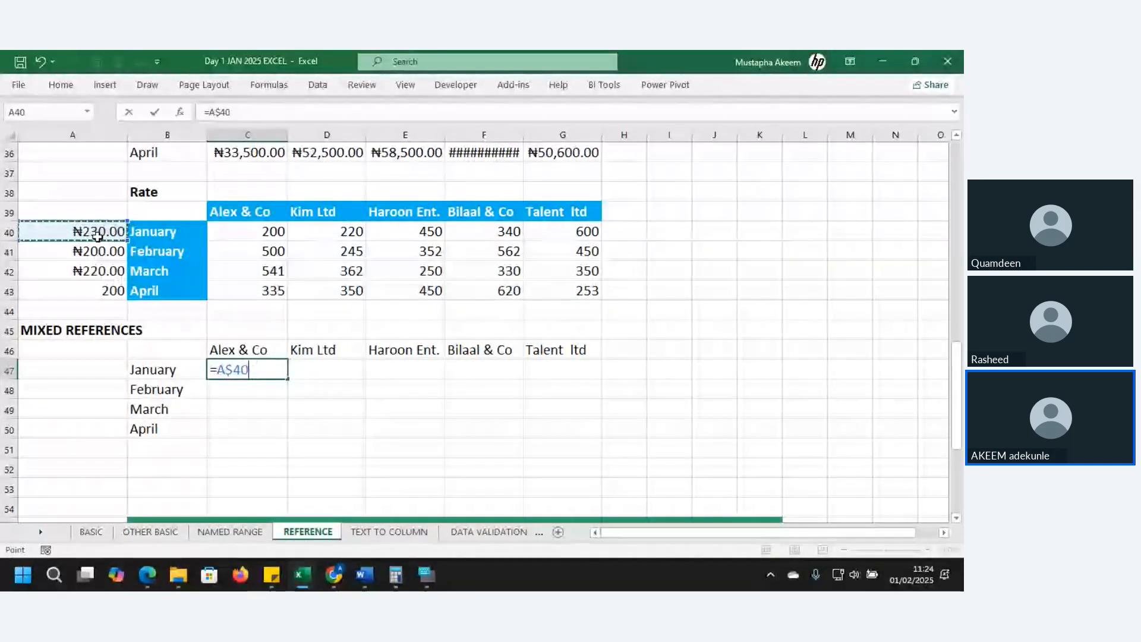
key("F4")
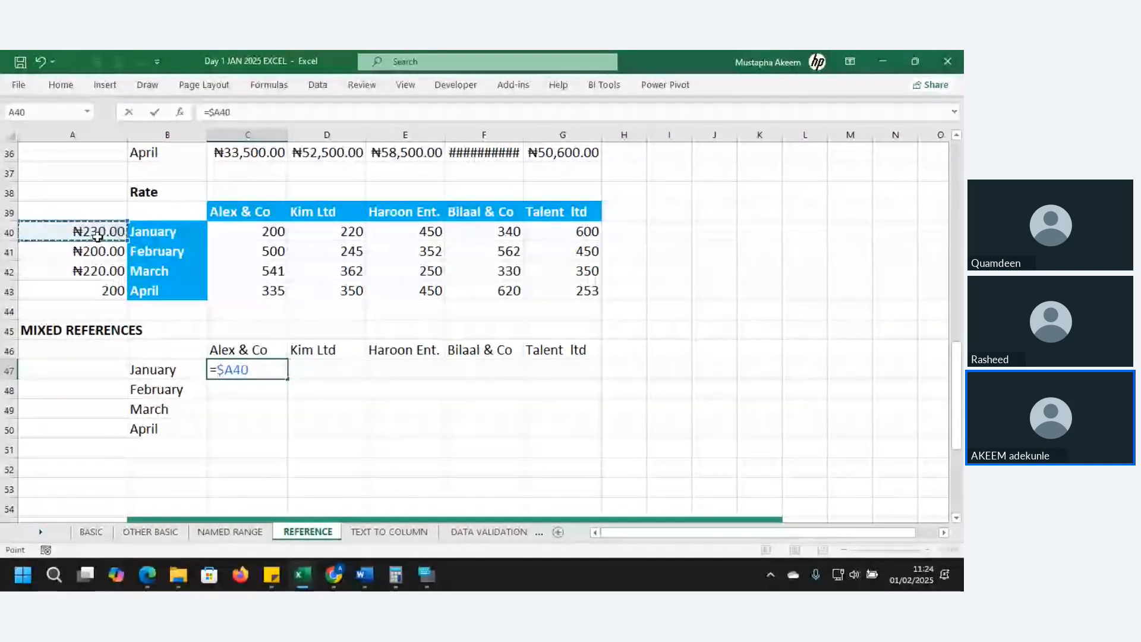
type("*")
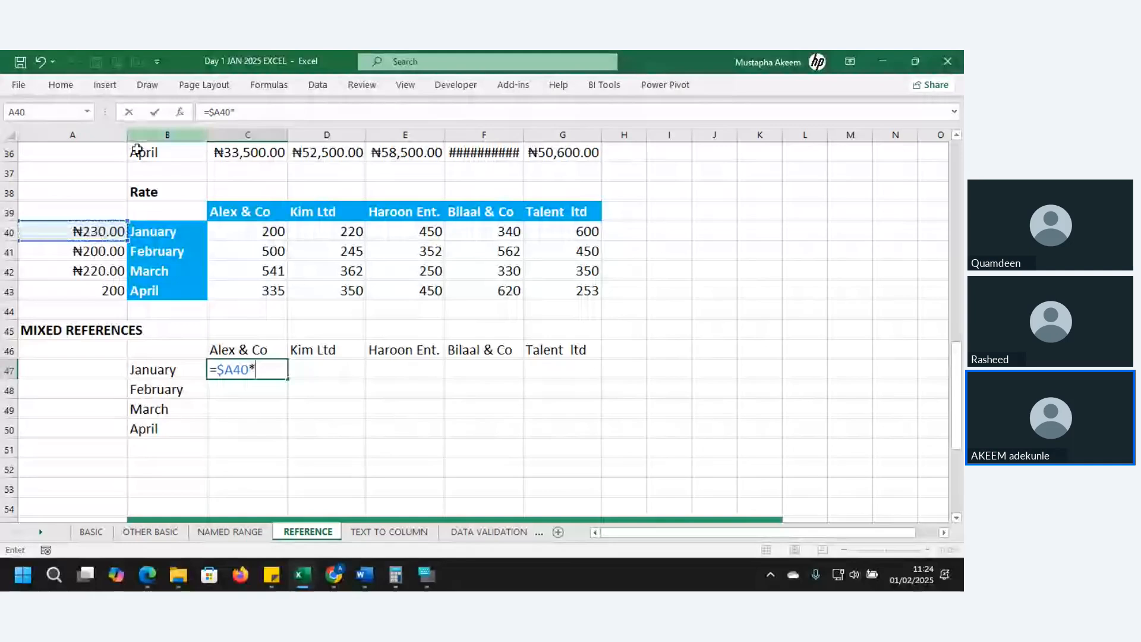
left_click(254, 228)
key("Return")
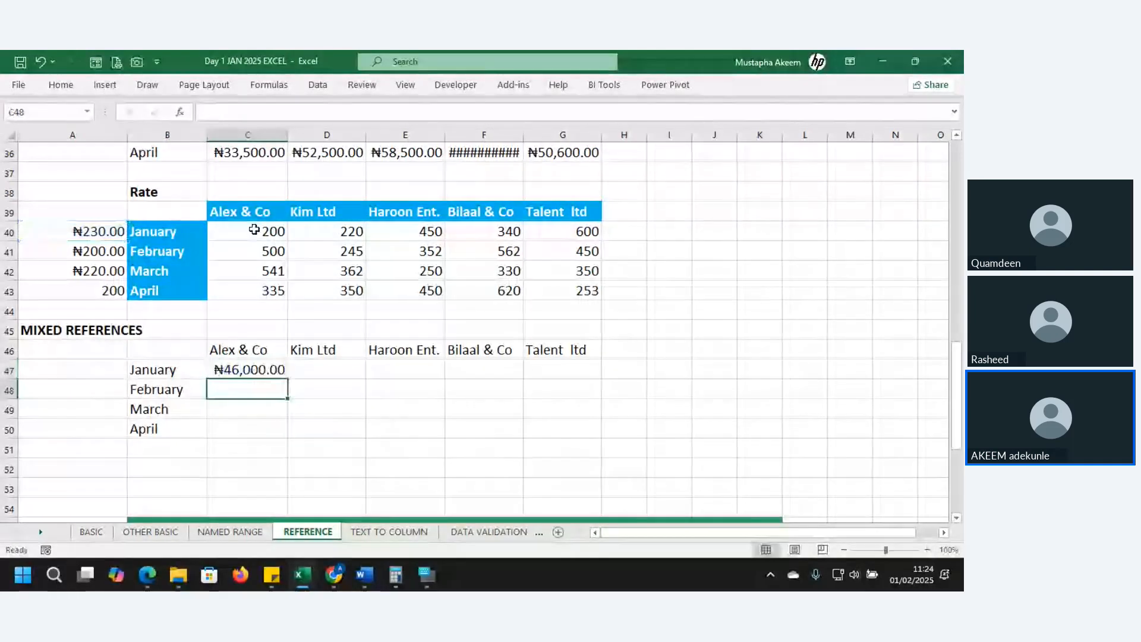
left_click(281, 376)
left_click_drag(288, 380, 599, 440)
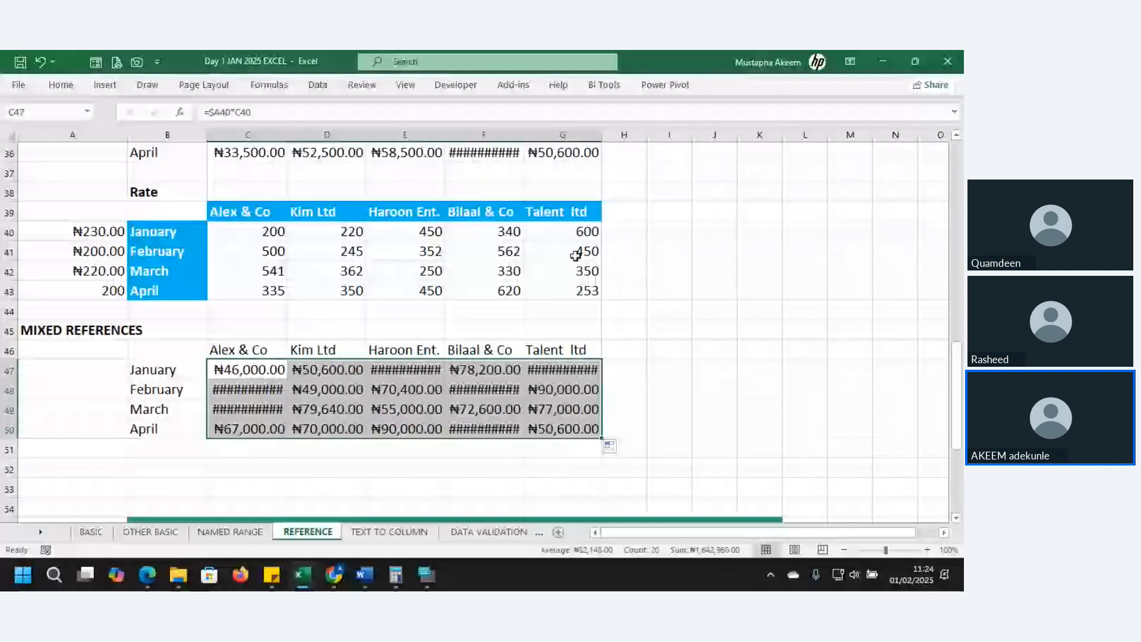
Inspect the cell references in the filled formulas of G48, D49 and F49.
double_click(565, 390)
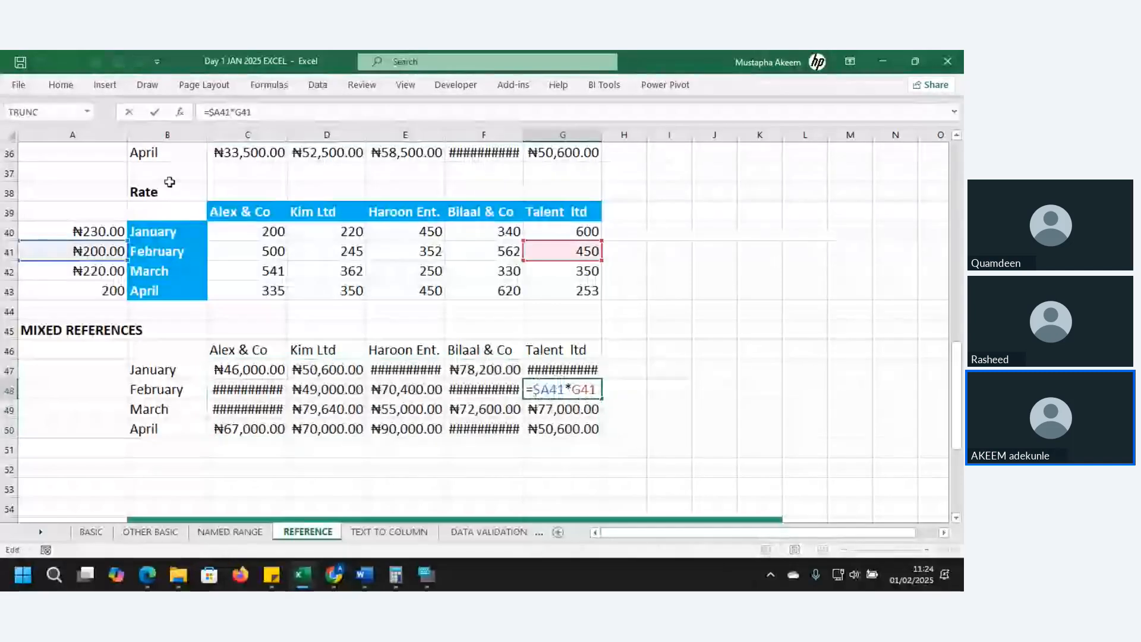
key("Return")
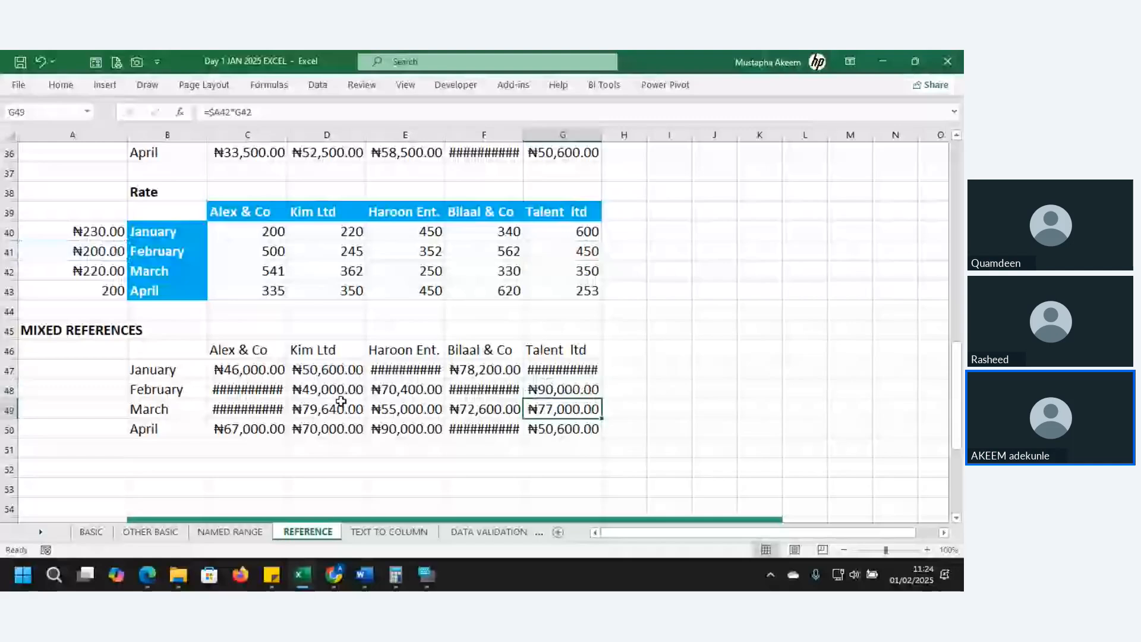
double_click(340, 403)
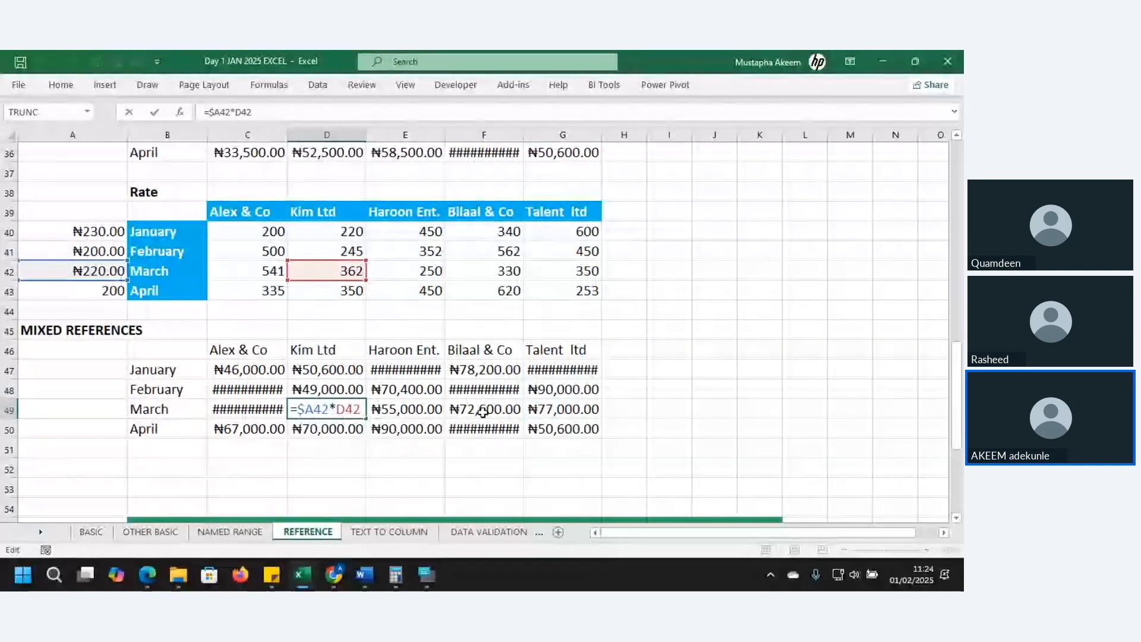
left_click(485, 415)
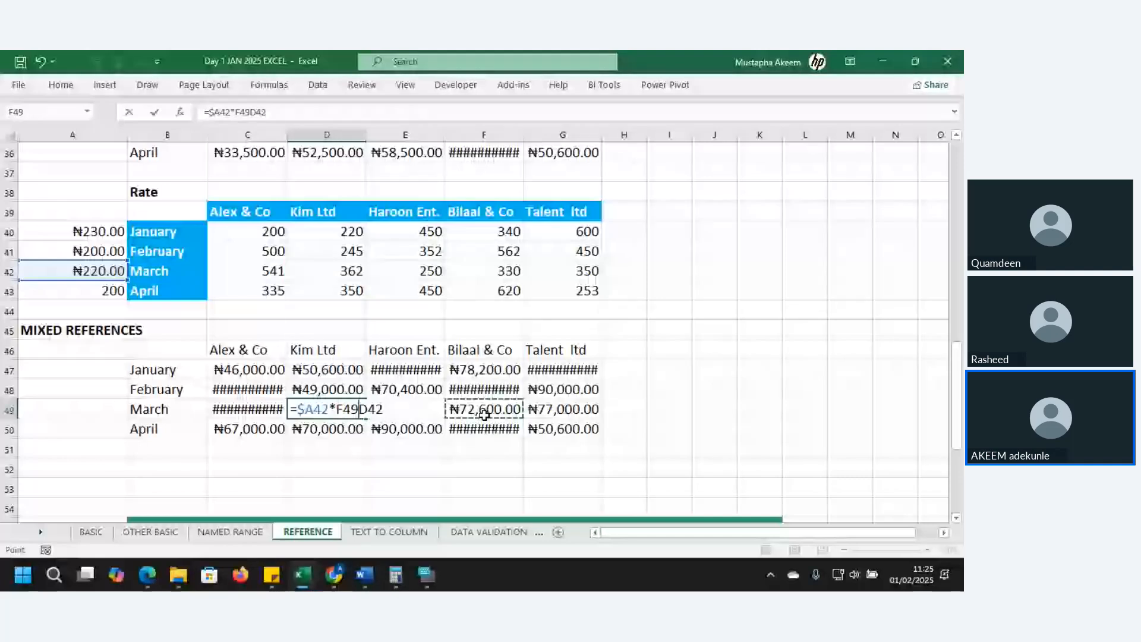
key("BackSpace")
key("BackSpace")
key("BackSpace")
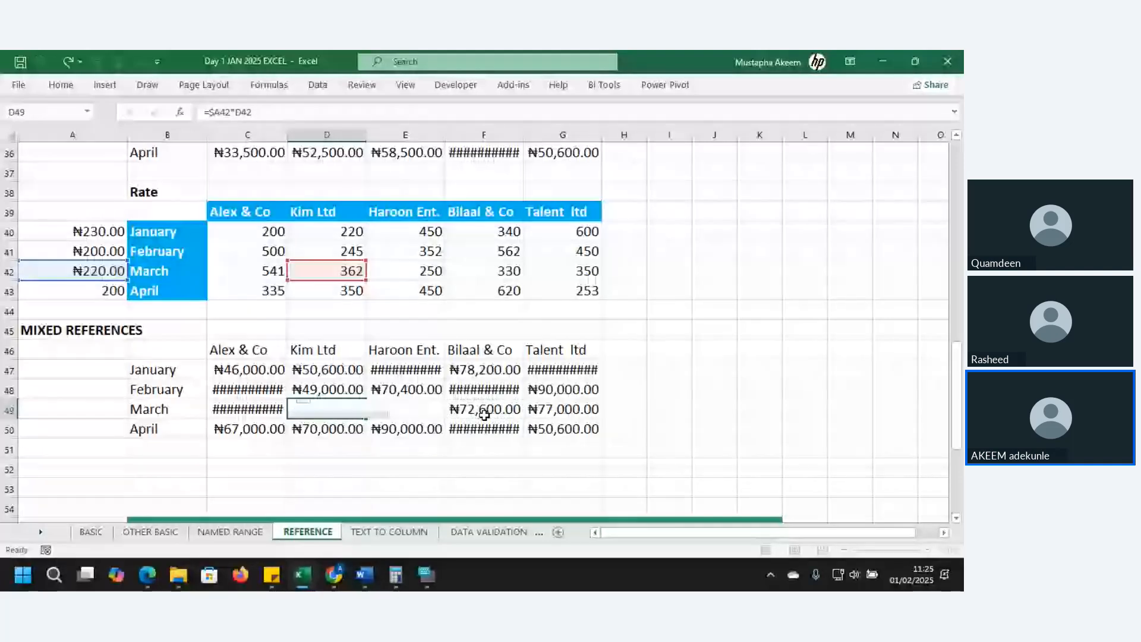
double_click(485, 415)
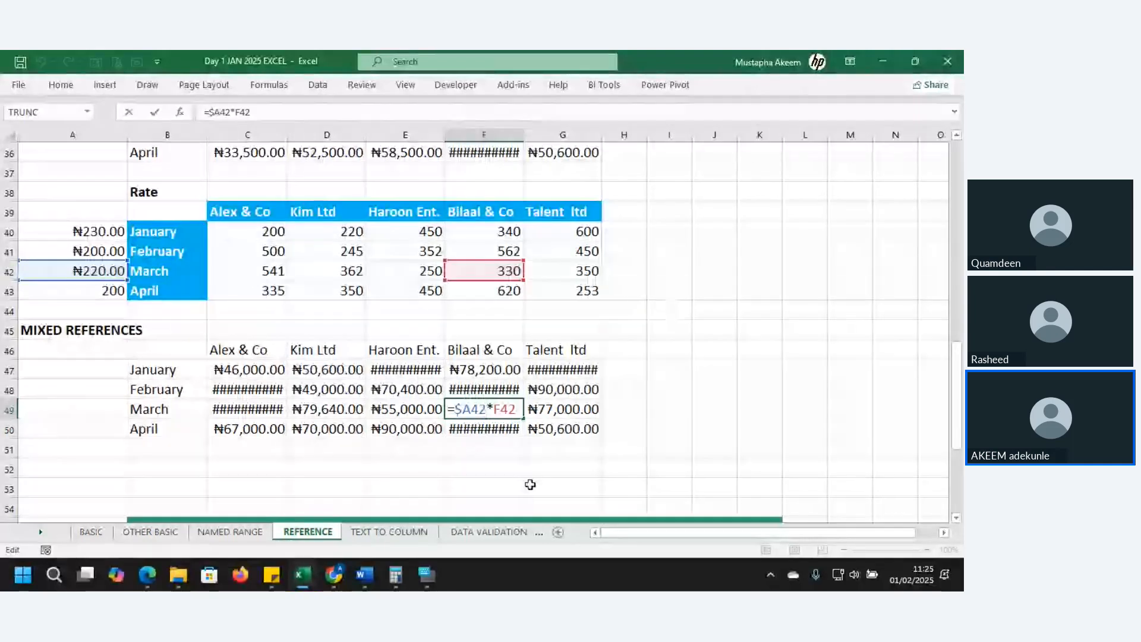
left_click(506, 450)
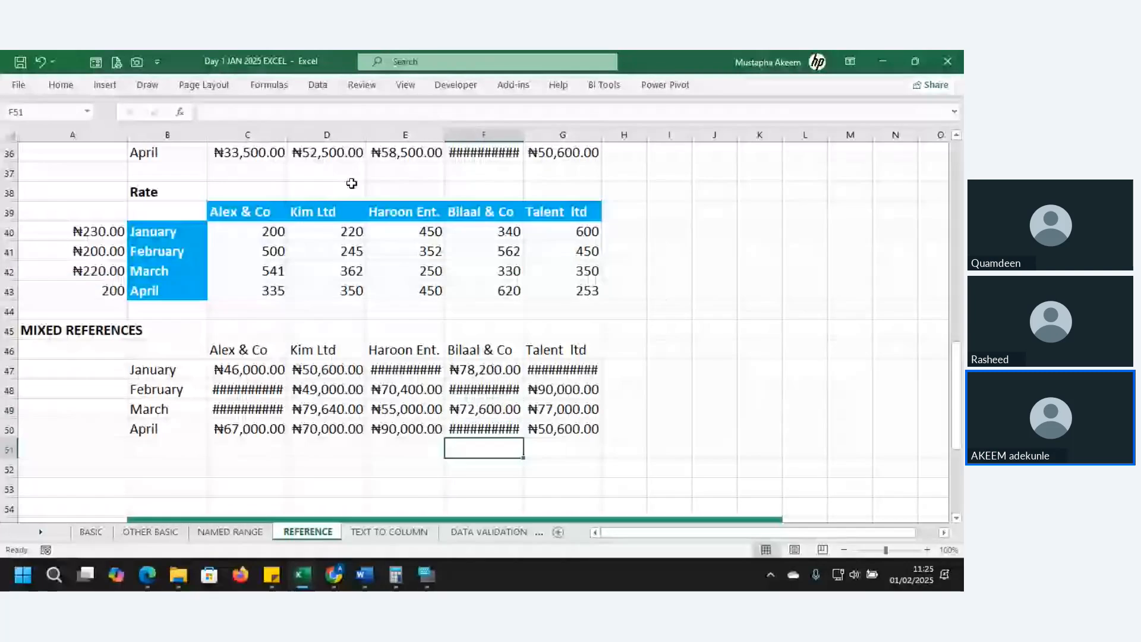
Auto-fit the widths of columns C to G to their contents.
left_click_drag(249, 135, 552, 138)
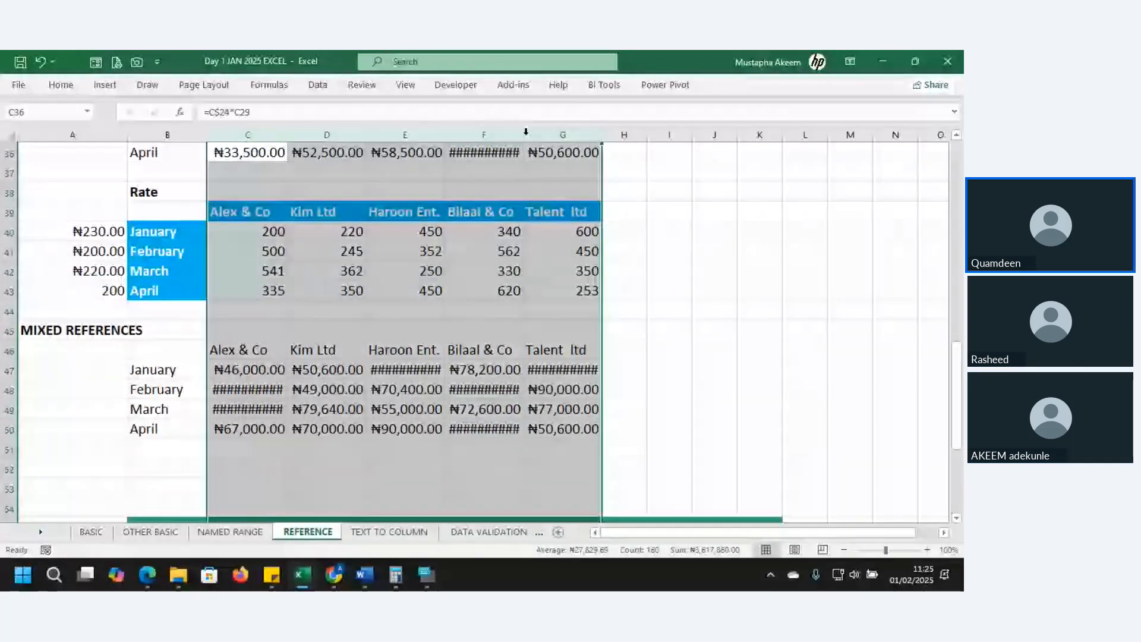
double_click(523, 135)
left_click(489, 410)
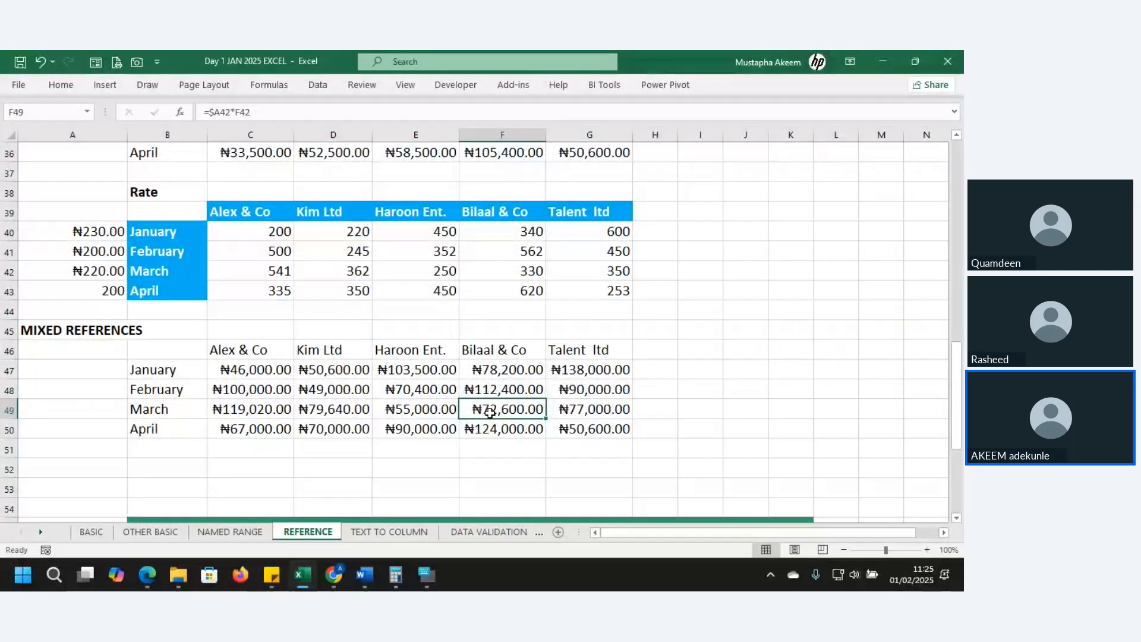
Clear C47:G50 and enter =A40*C40 in C47 for Alex & Co's January amount, with both references relative.
left_click_drag(250, 369, 578, 430)
key("Delete")
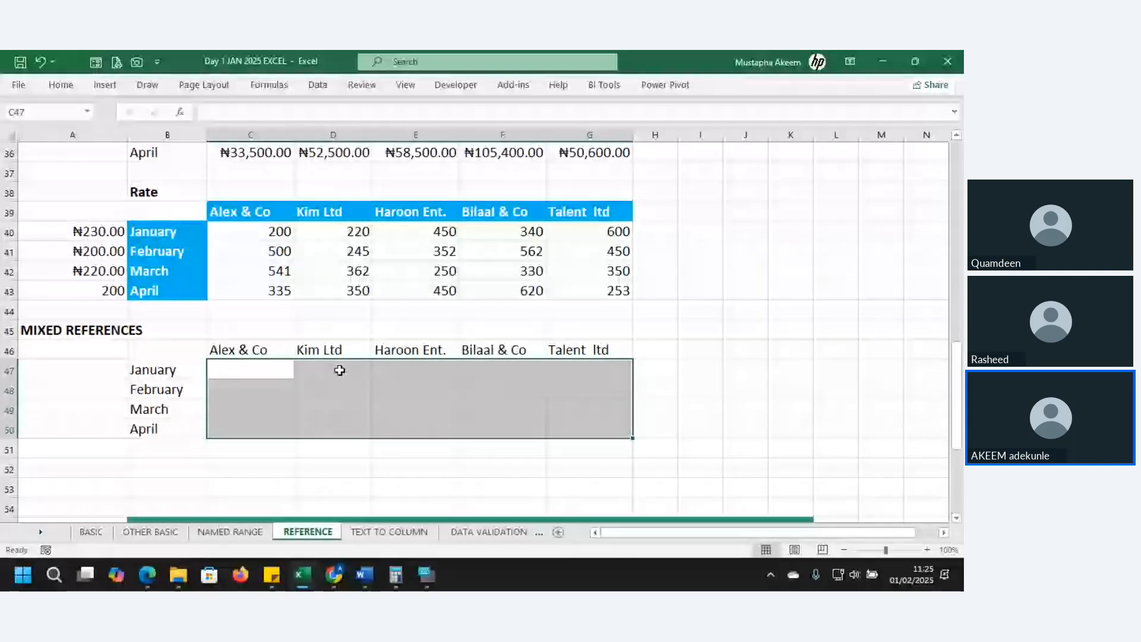
left_click(276, 372)
type("=")
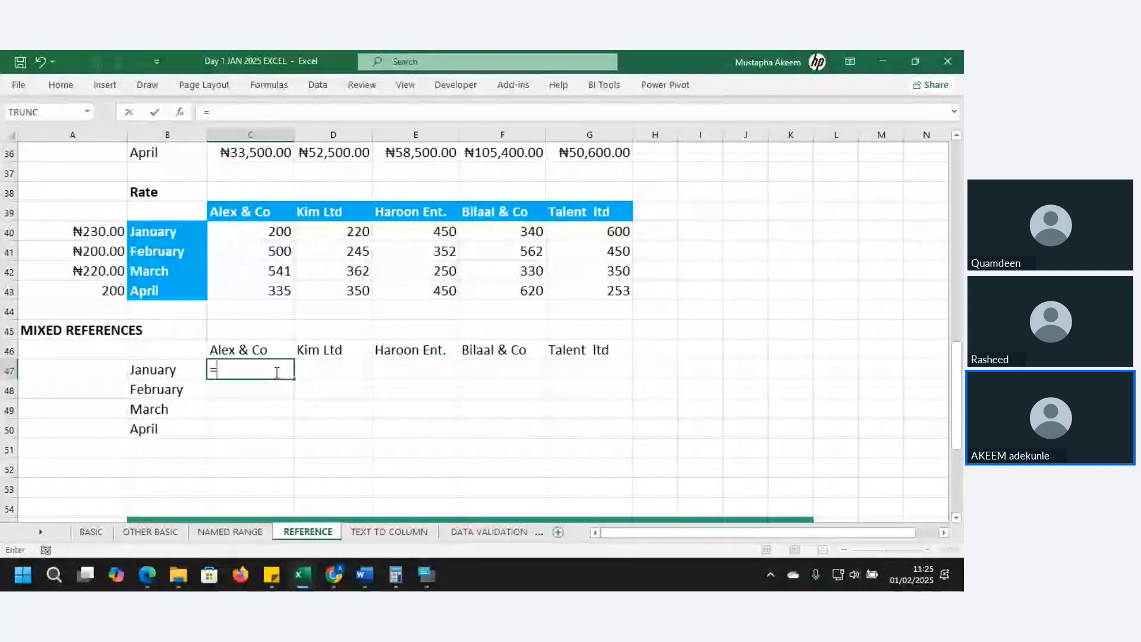
left_click(88, 229)
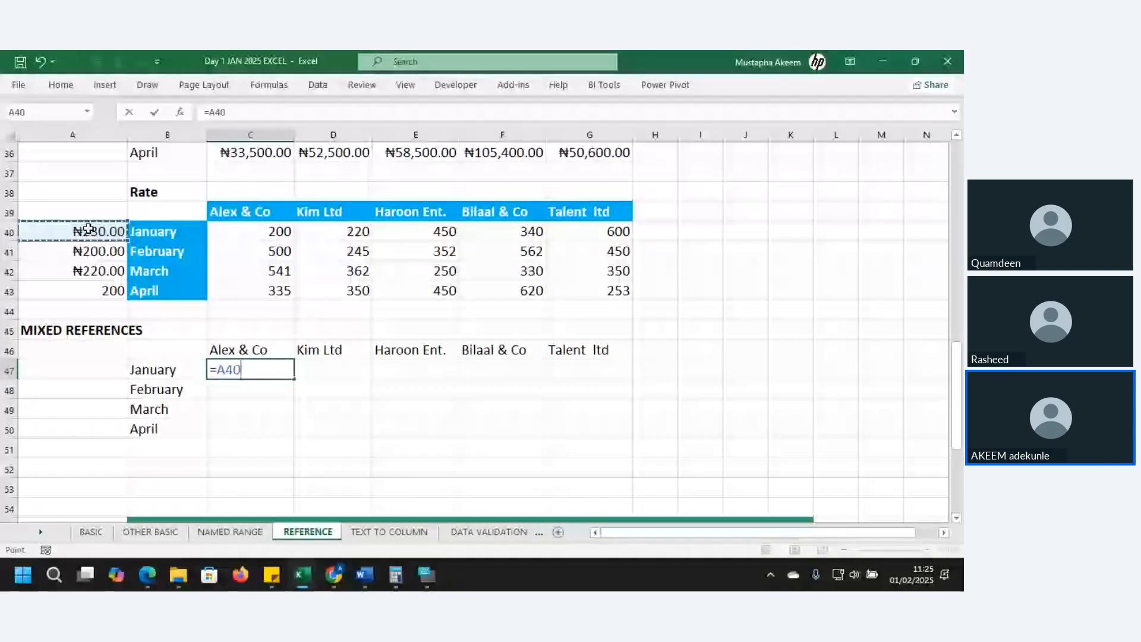
type("*")
left_click(246, 230)
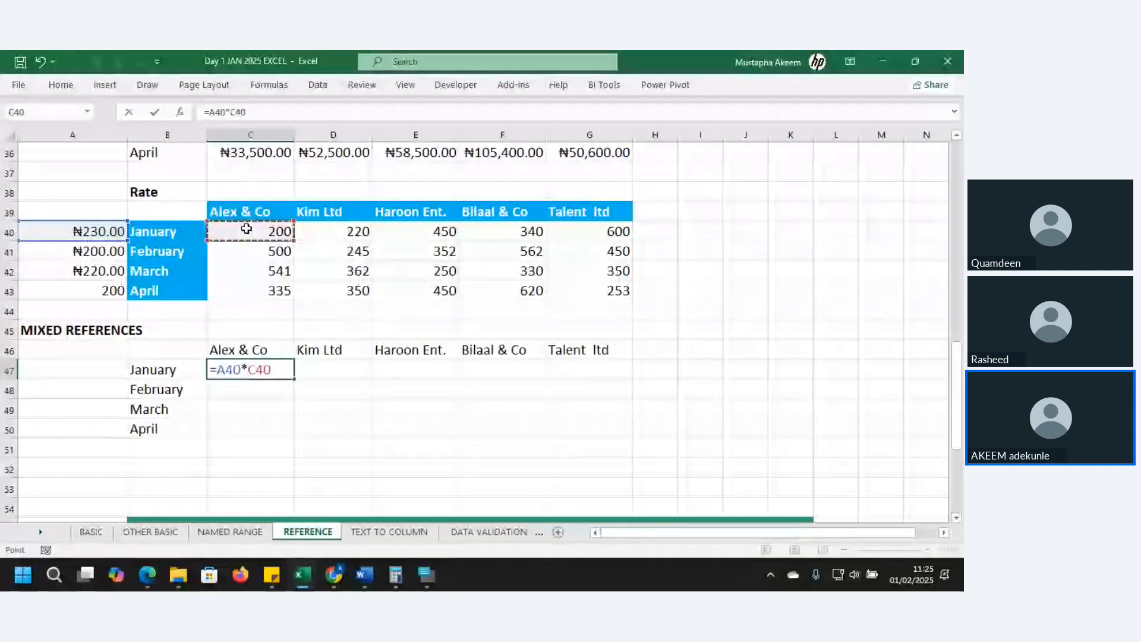
key("Return")
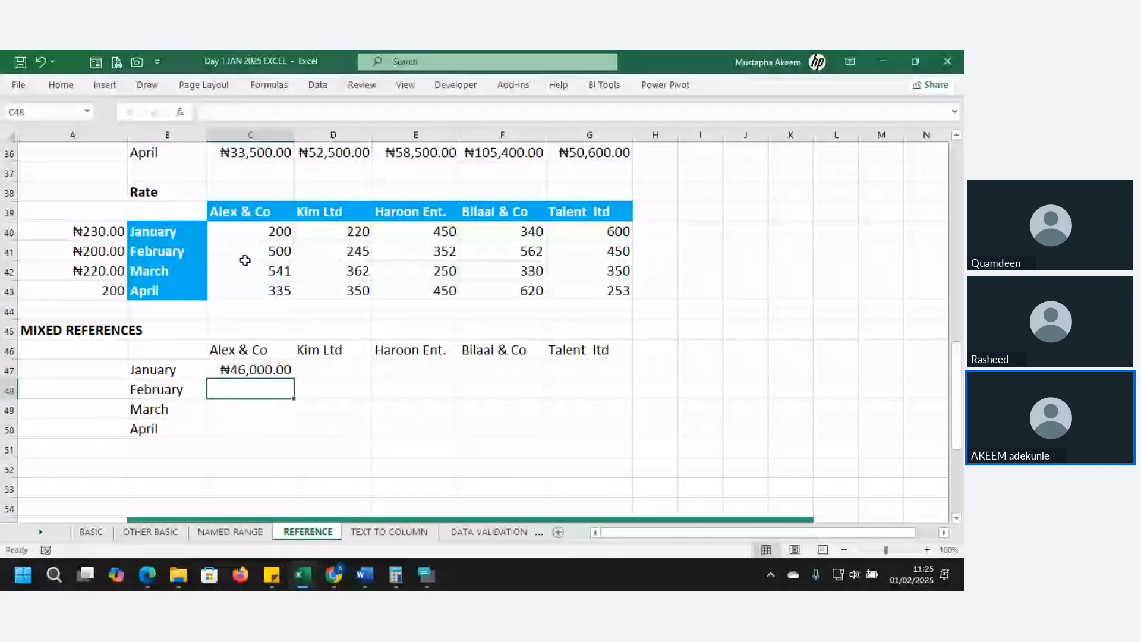
Fill the C47 formula down to row 50 and across to column G for every month and company.
left_click(250, 369)
left_click_drag(294, 379, 287, 445)
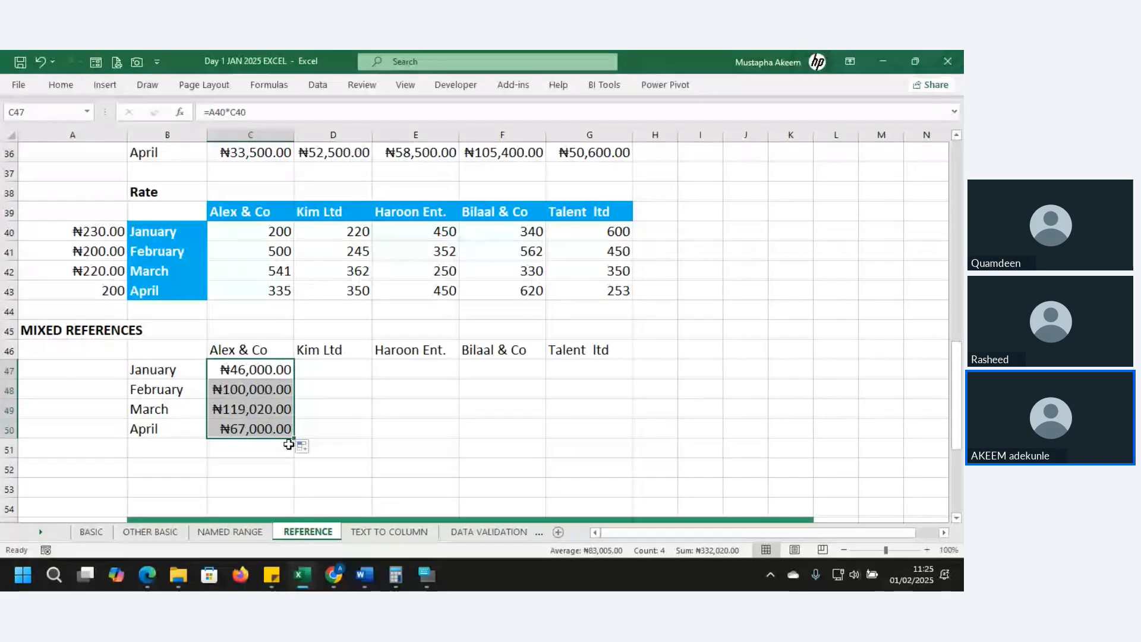
left_click_drag(294, 440, 636, 447)
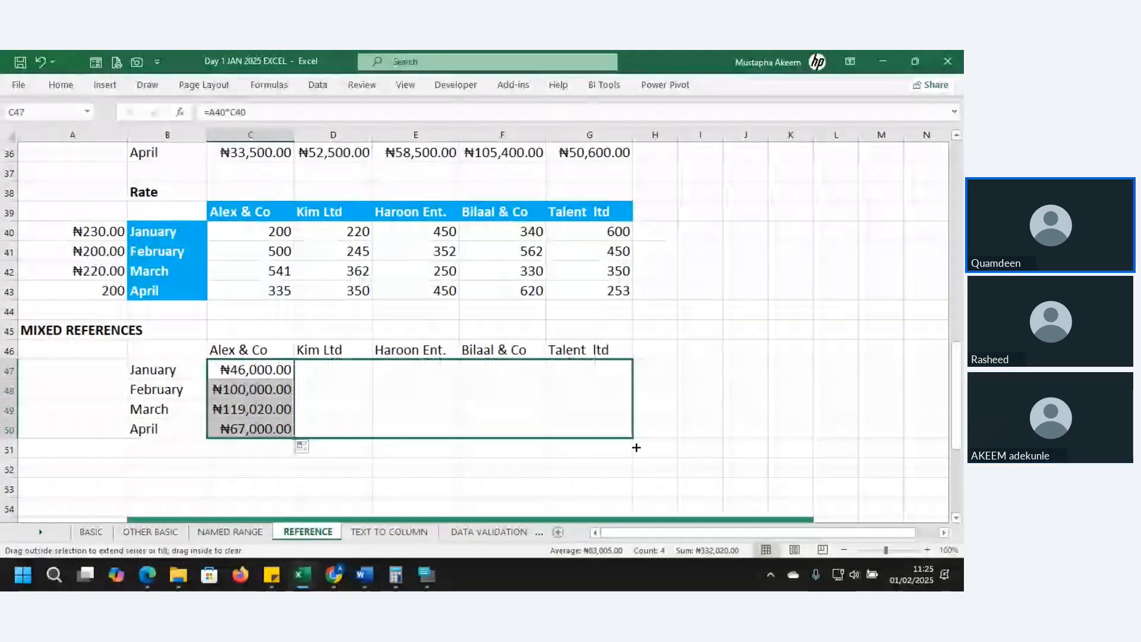
left_click_drag(636, 447, 634, 446)
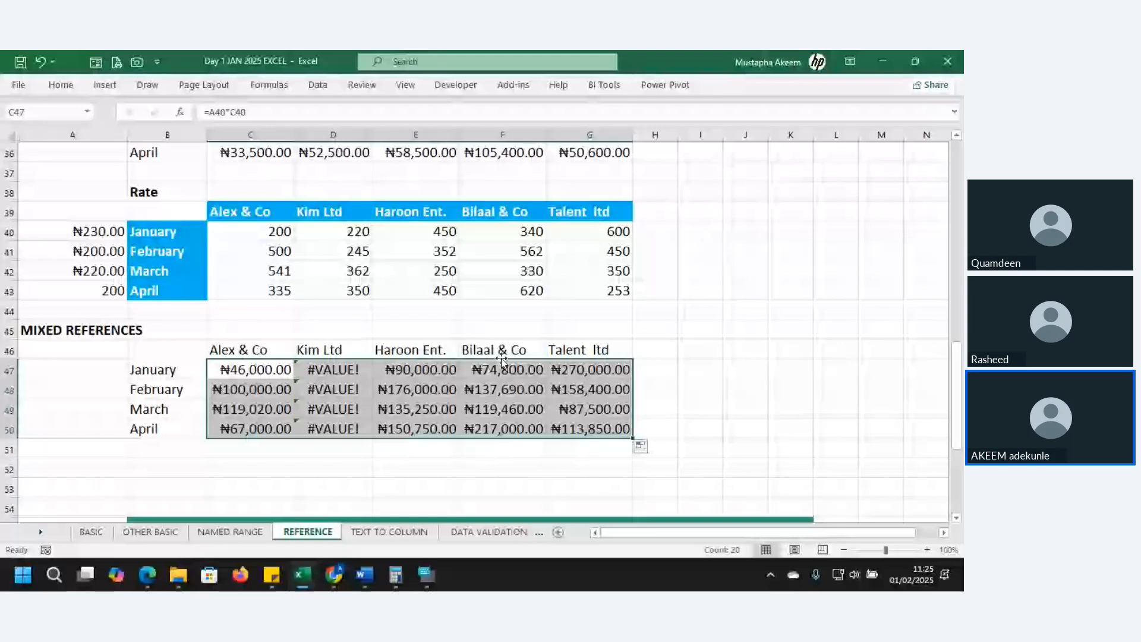
Inspect which cells the January formulas for Kim Ltd in D47 and Haroon Ent. in E47 refer to.
double_click(333, 370)
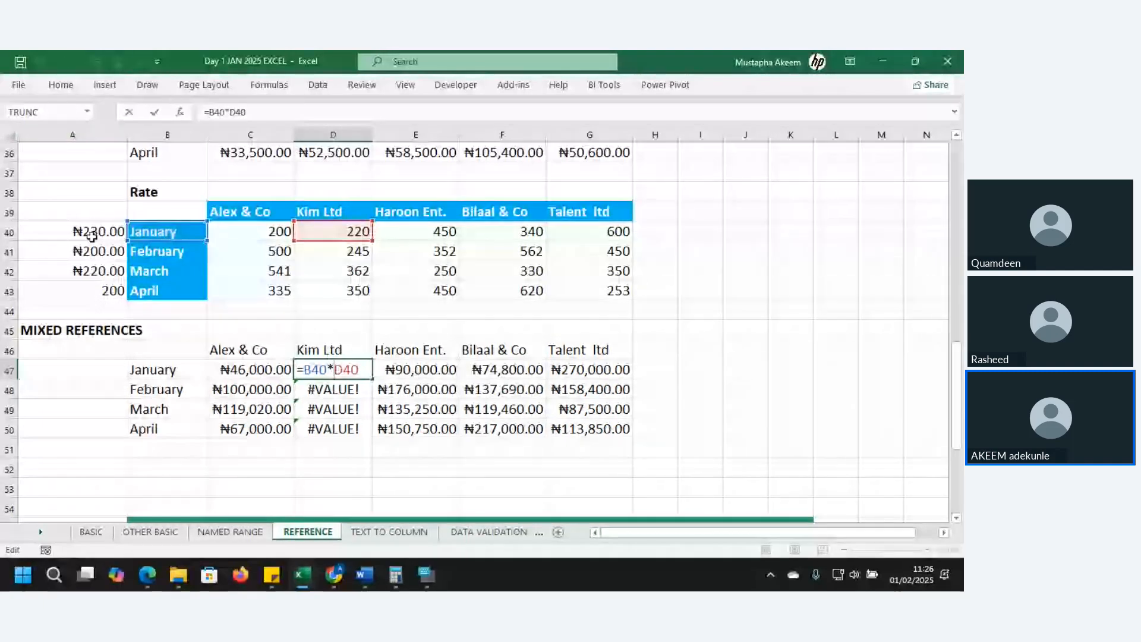
key("Return")
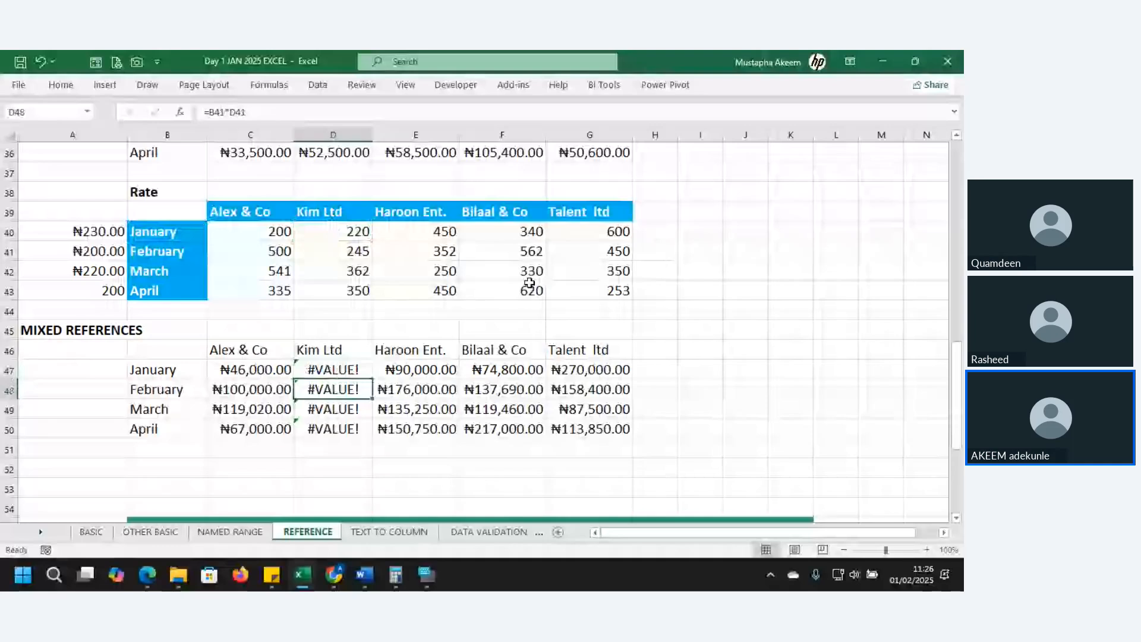
key("Up")
key("Right")
key("F2")
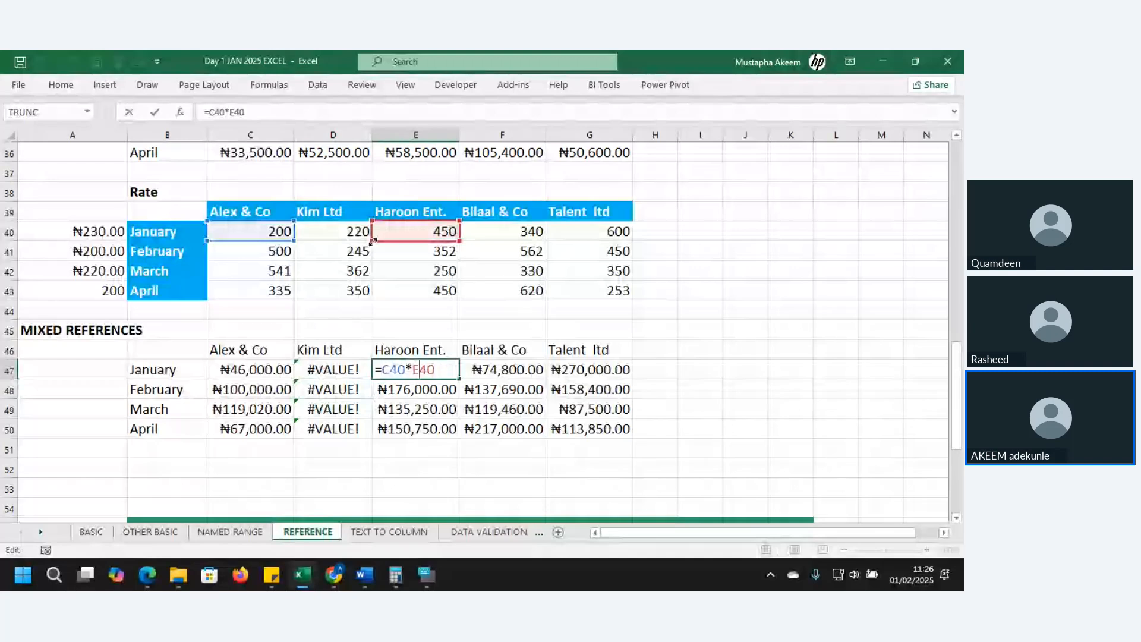
key("Return")
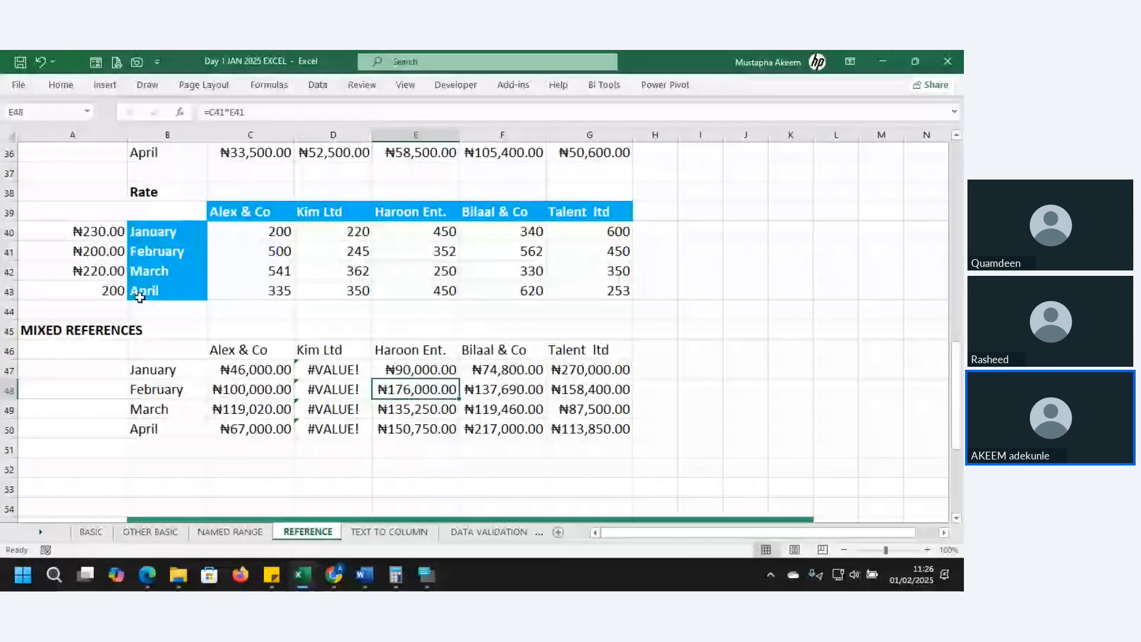
Change the C47 formula to =$A40*C40 with column A locked, and refill it through G50 for every month and company.
key("Up")
key("Left")
key("Left")
key("F2")
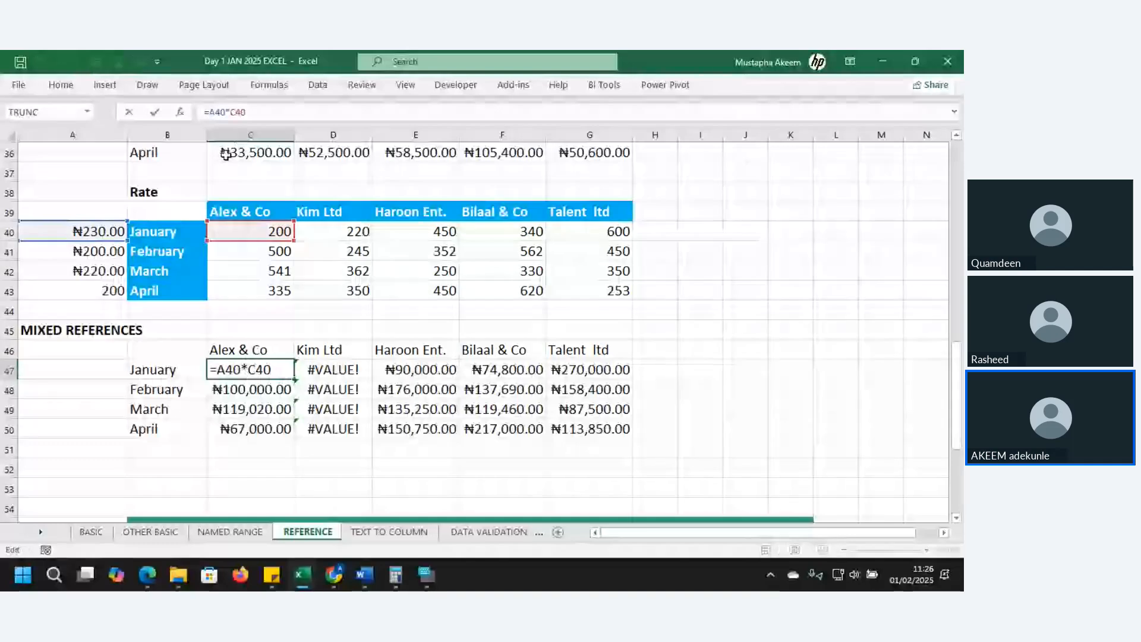
key("F4")
key("F4")
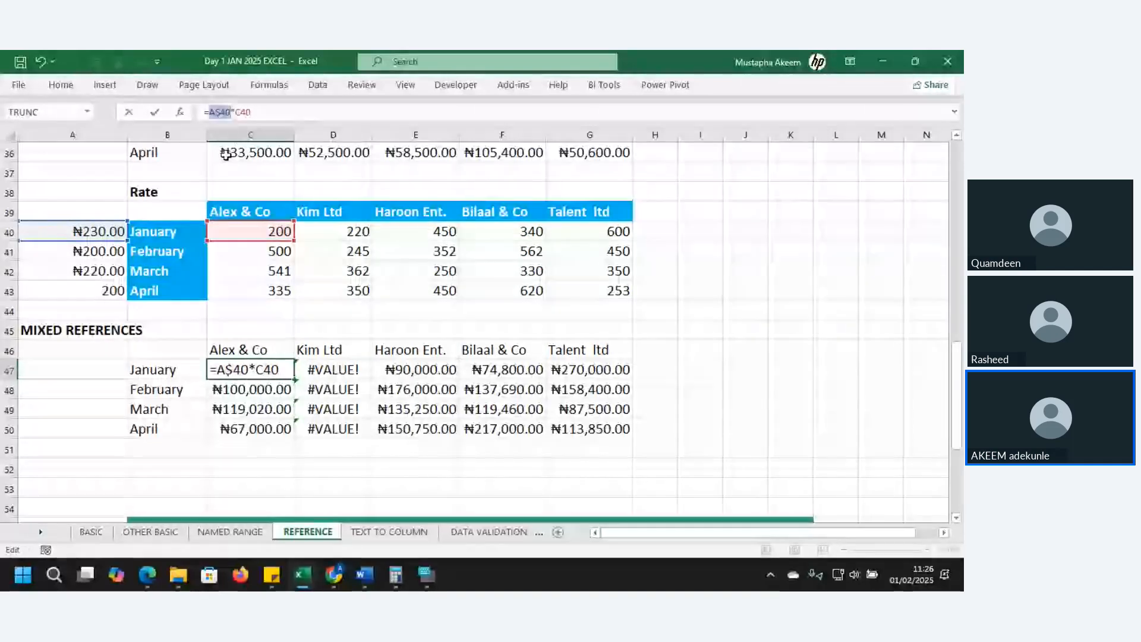
key("F4")
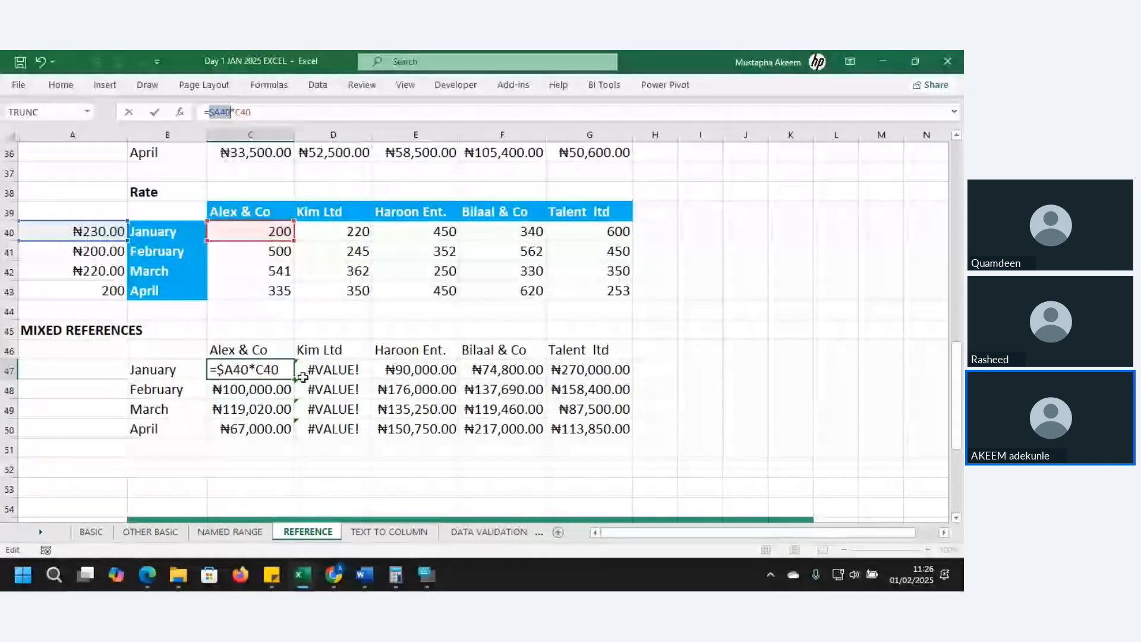
left_click_drag(233, 371, 217, 369)
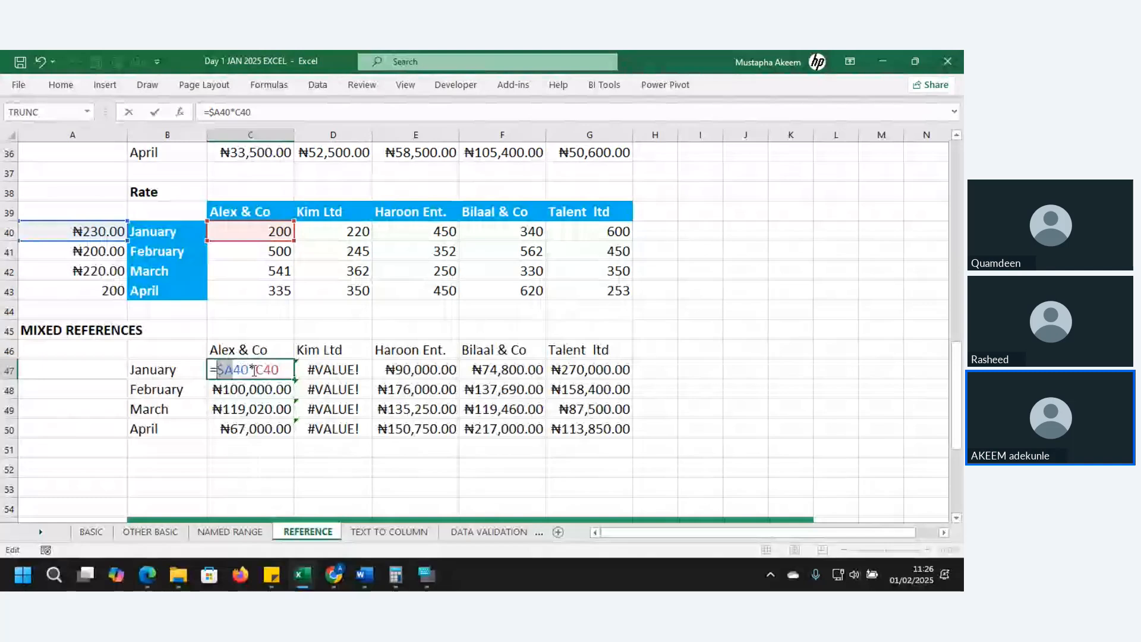
key("Return")
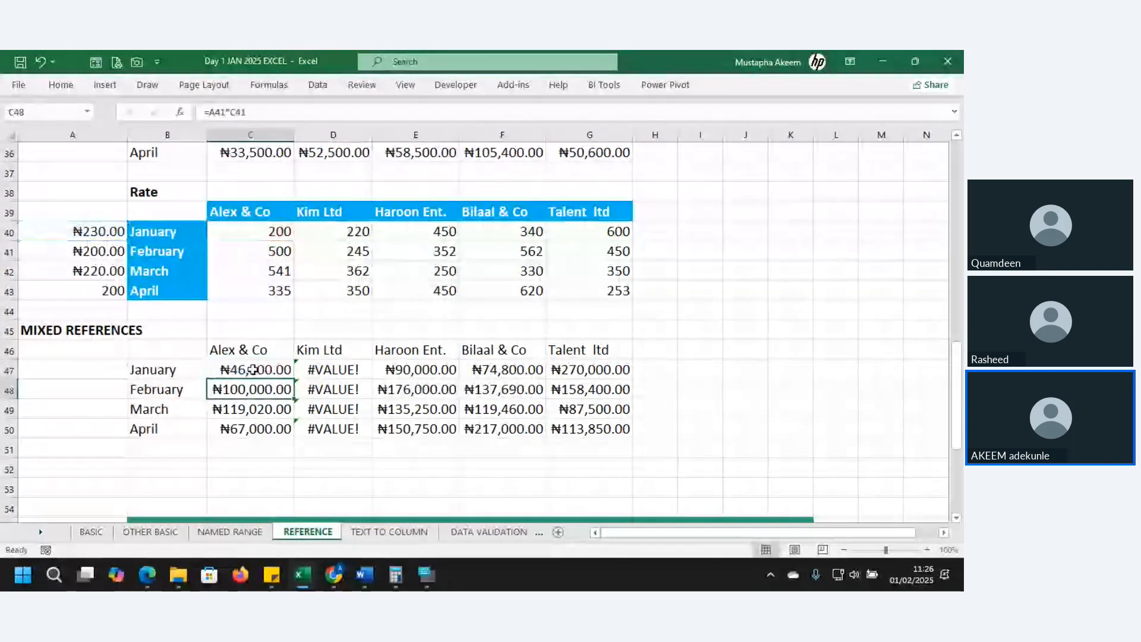
left_click(255, 369)
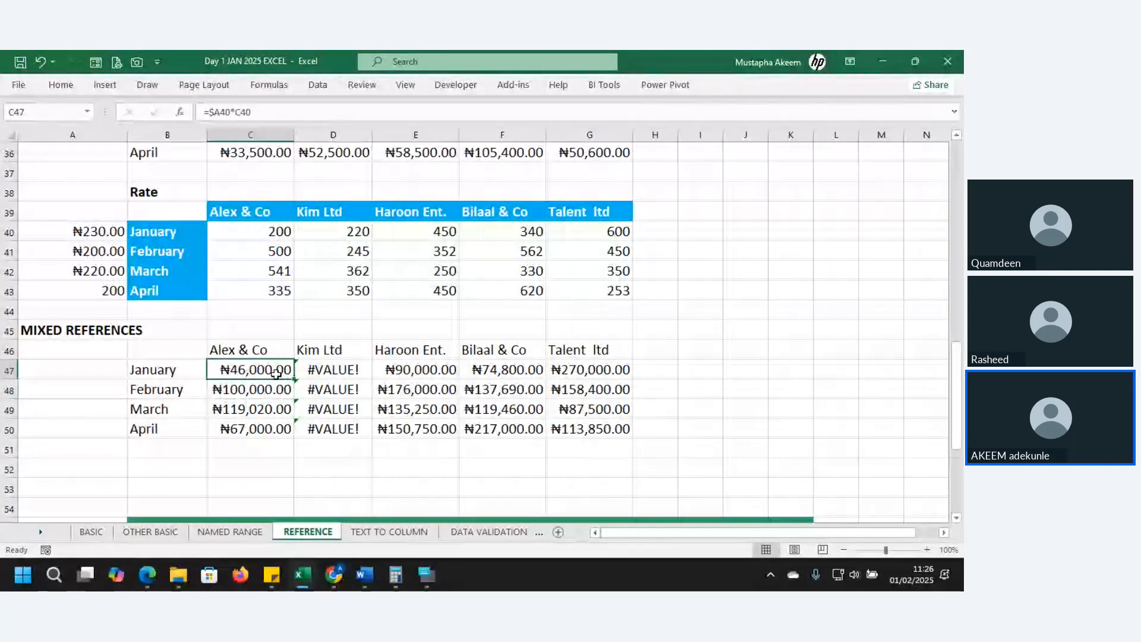
left_click_drag(294, 380, 628, 440)
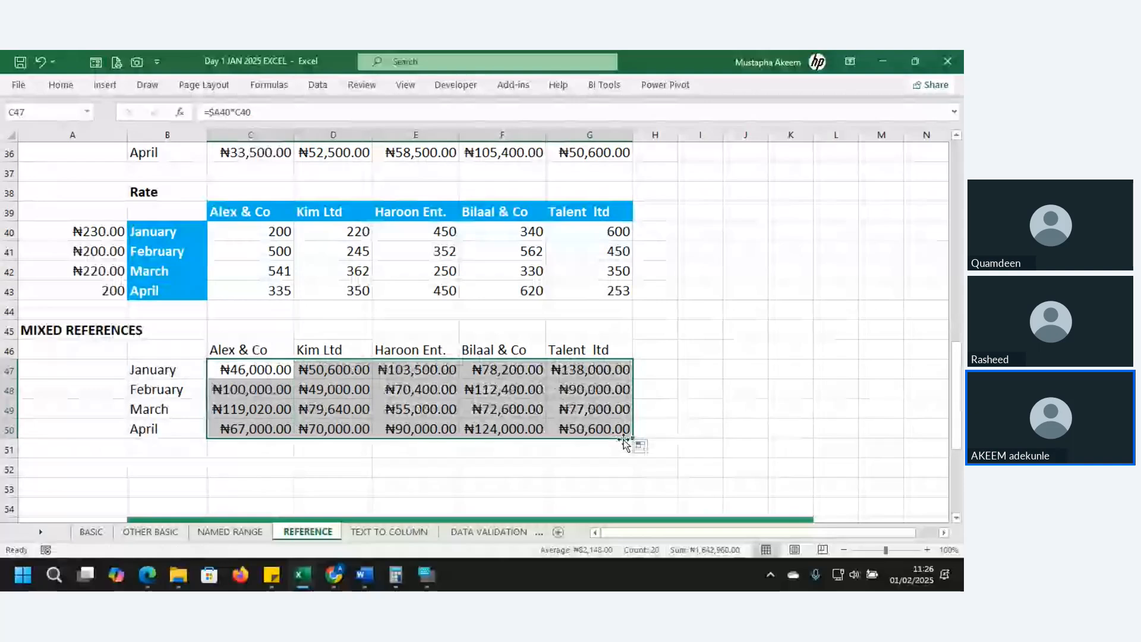
Inspect which cells the refilled formulas in G50, F49 and E47 refer to.
double_click(599, 429)
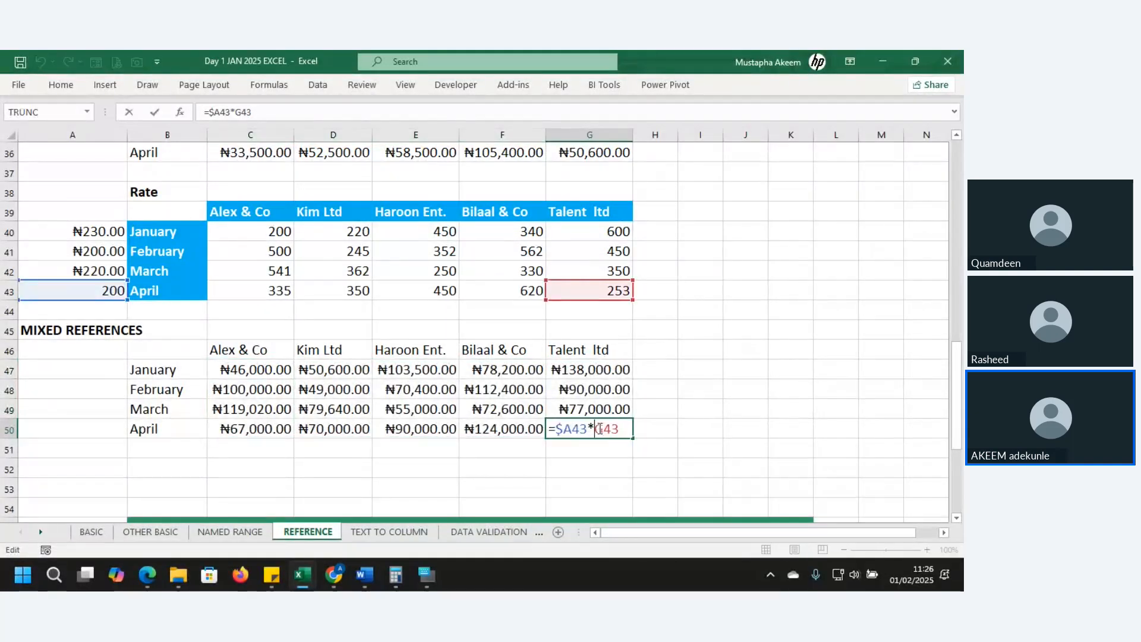
key("Escape")
double_click(502, 410)
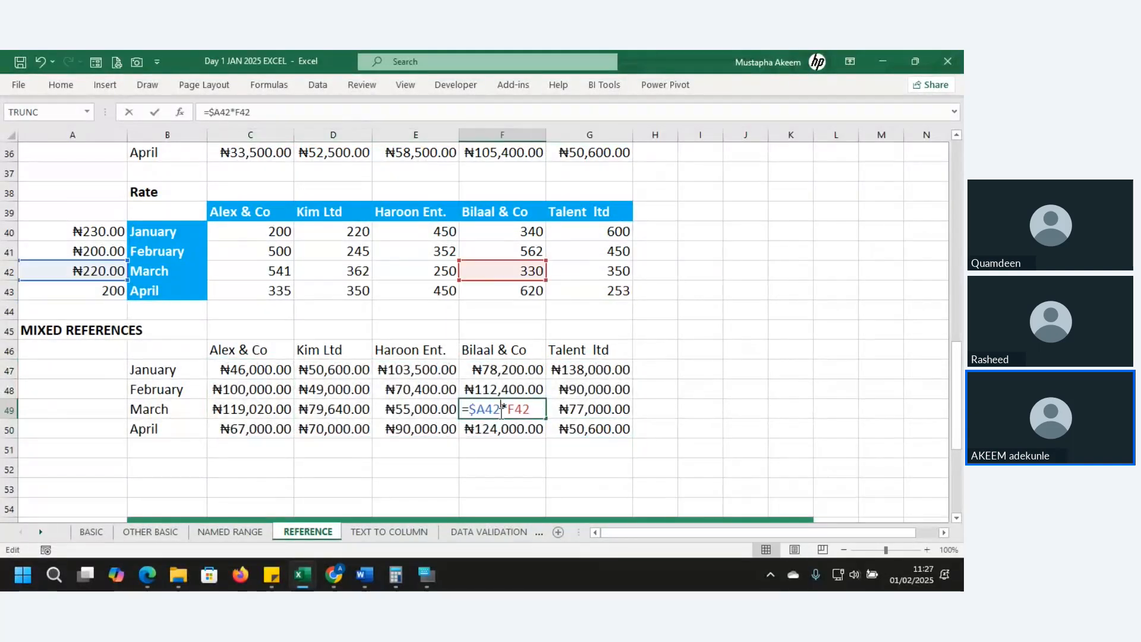
key("Return")
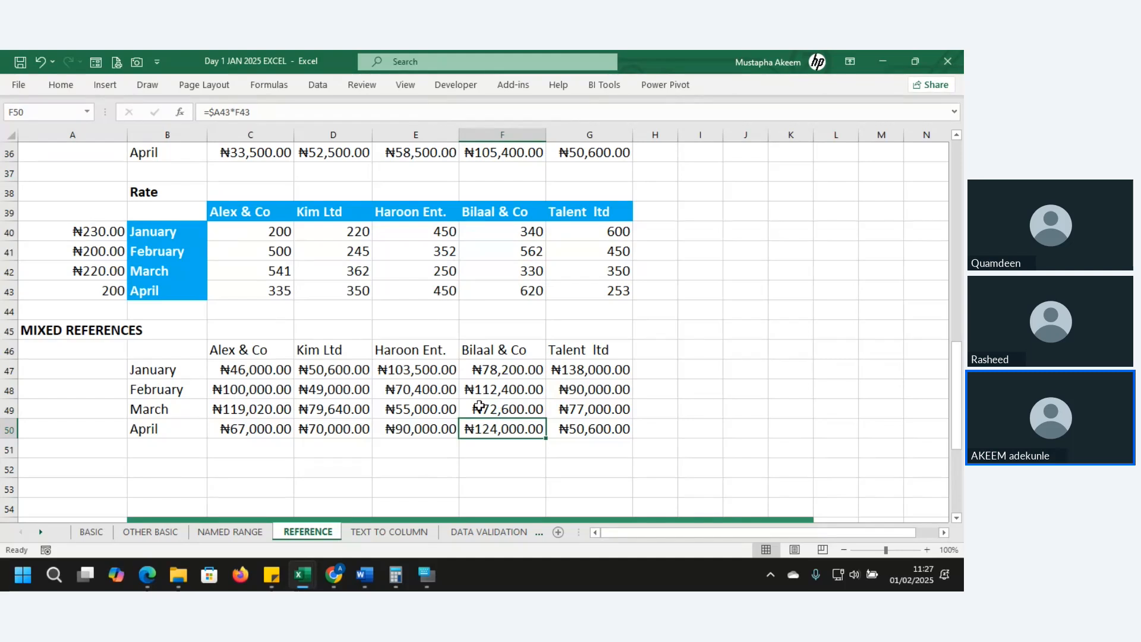
double_click(399, 370)
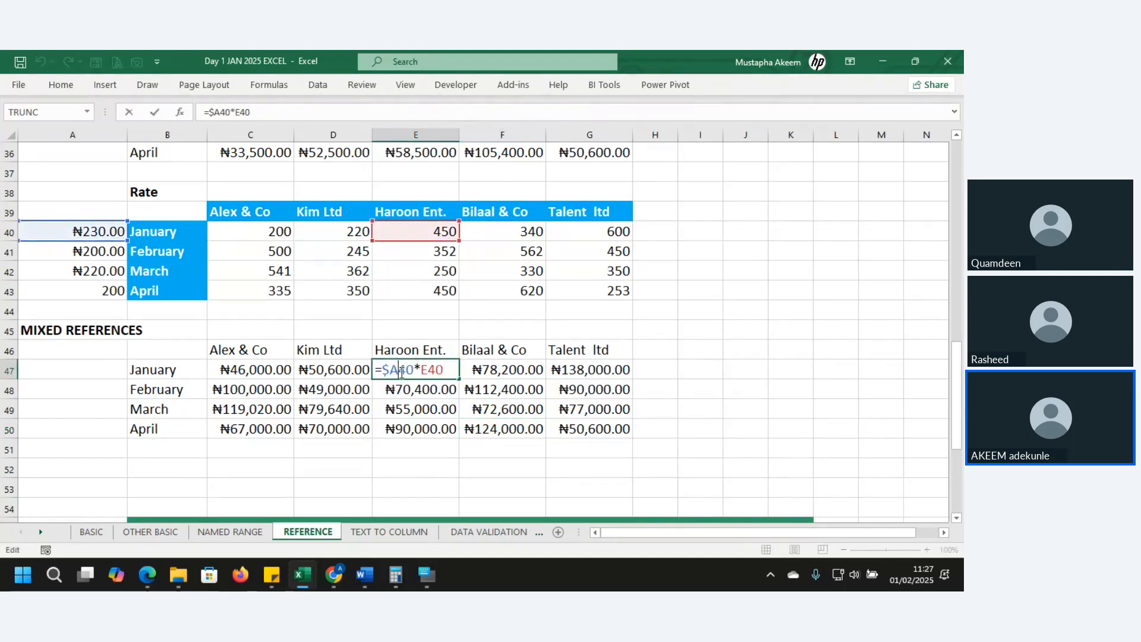
key("Return")
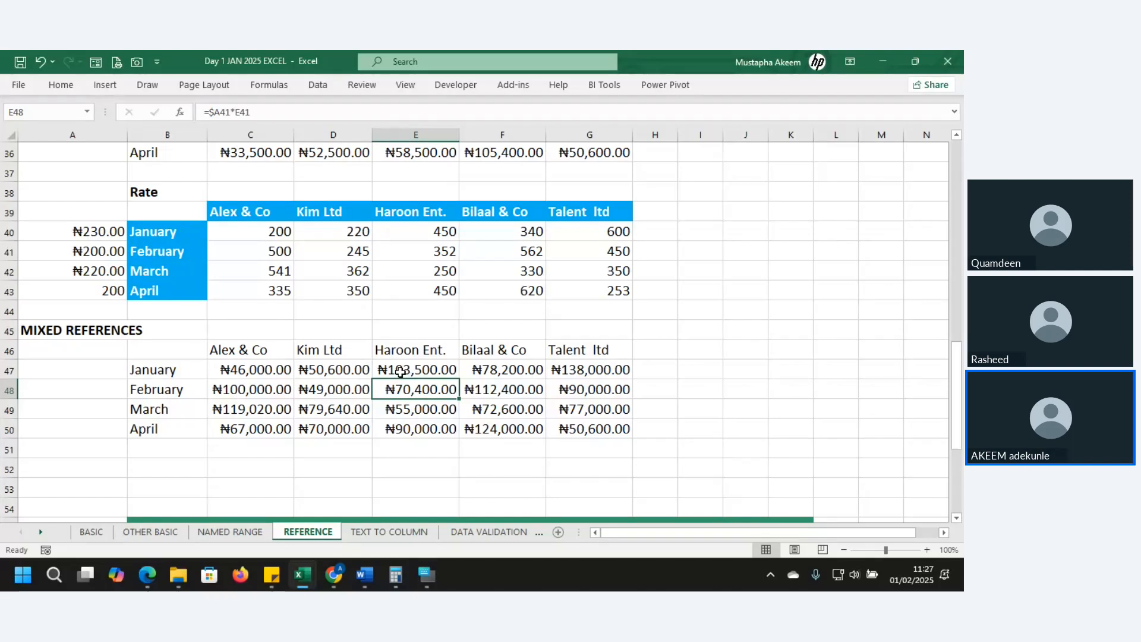
Clear the January–April amounts in C33:G36 of the upper MIXED REFERENCES table.
key("Up")
key("Up")
key("Up")
key("Up")
key("Up")
key("Up")
key("Up")
key("Up")
key("Up")
key("Up")
key("Up")
key("Up")
key("Up")
key("Up")
key("Up")
key("Up")
key("Up")
key("Up")
key("Up")
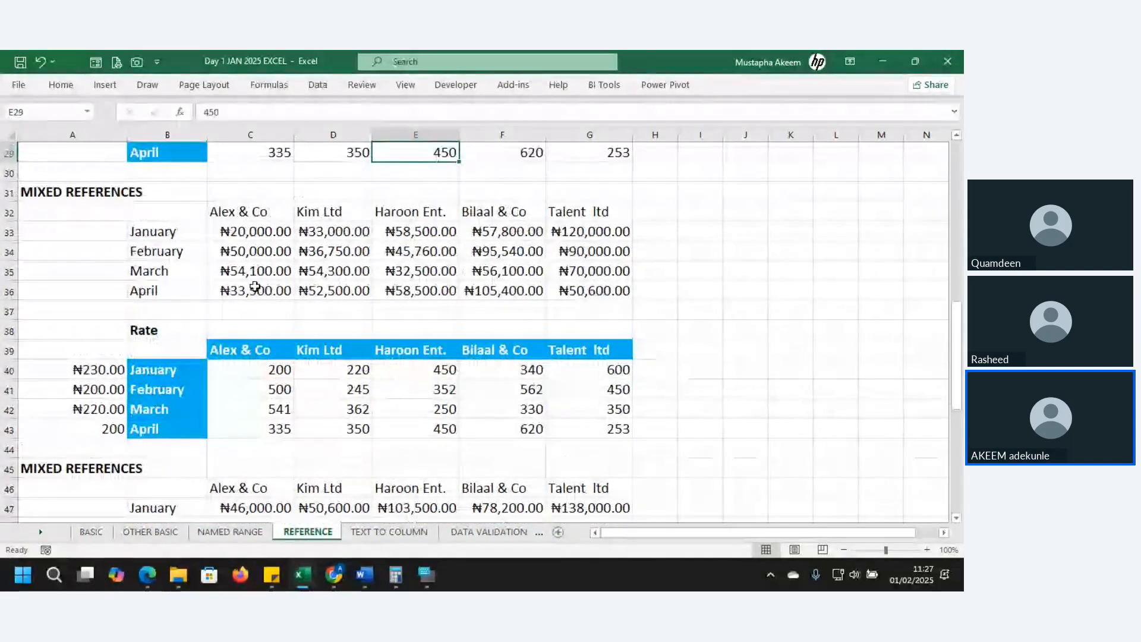
left_click(254, 229)
key("ctrl+shift+Right")
key("ctrl+shift+Down")
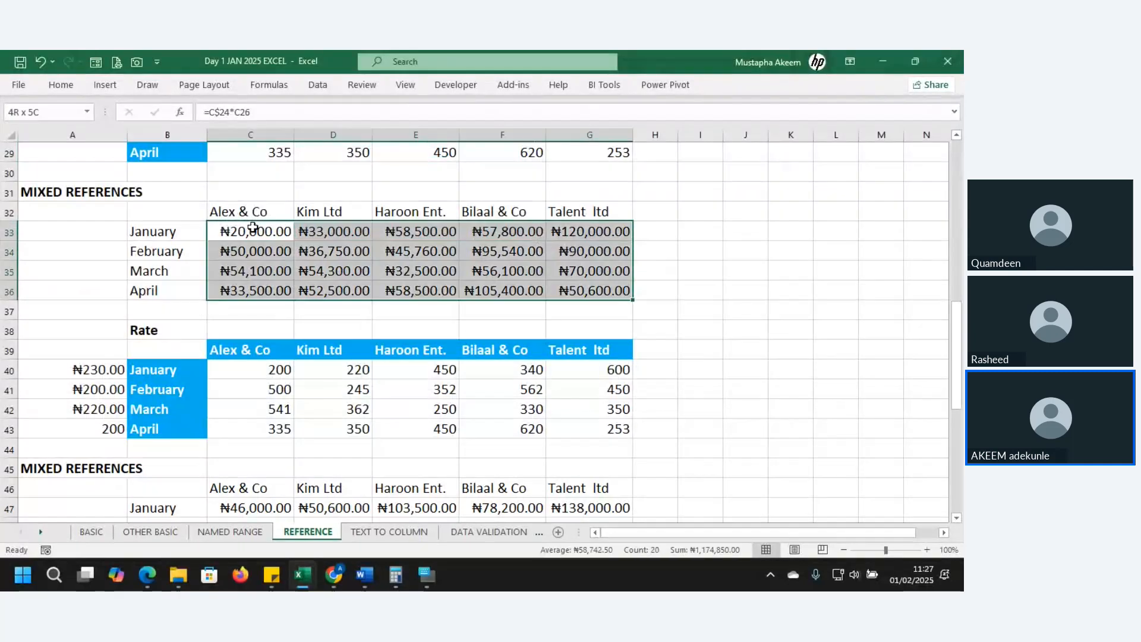
key("Delete")
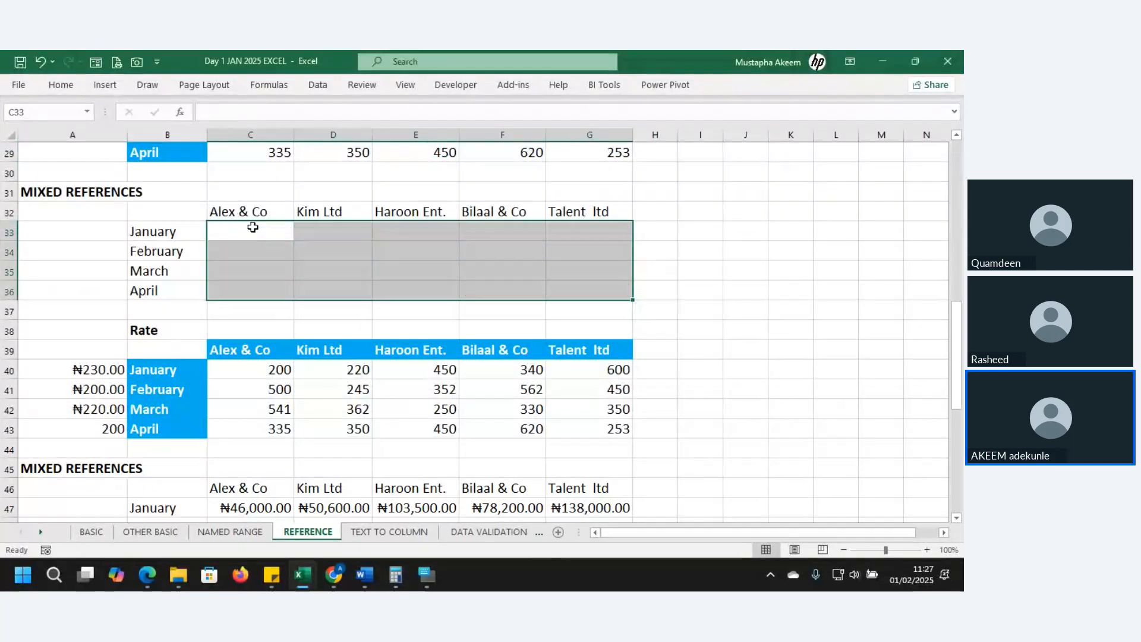
Enter =C26*C24 in C33 for Alex & Co's January amount, with both references relative.
type("=")
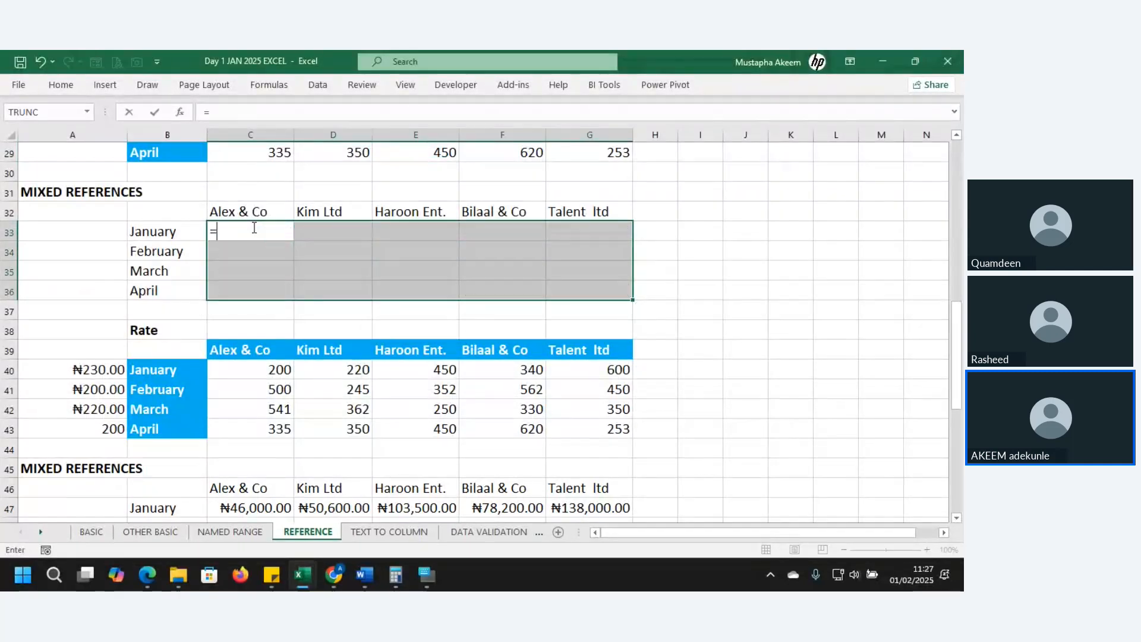
key("Up")
key("Up")
key("Up")
key("Up")
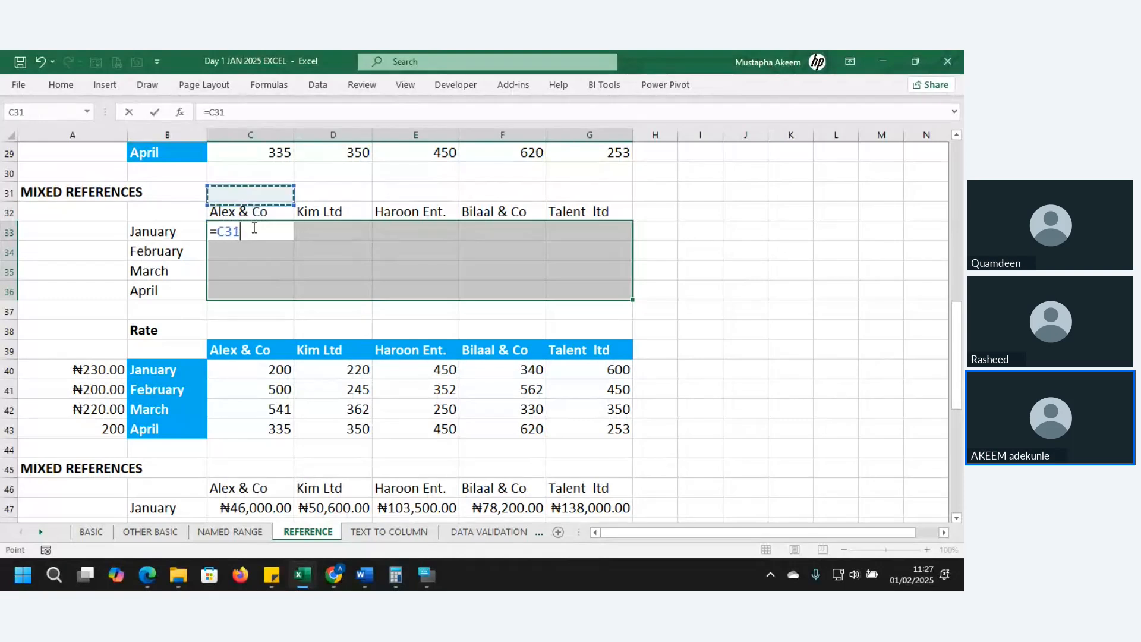
key("Up")
key("Up")
key("Up")
key("Up")
key("Up")
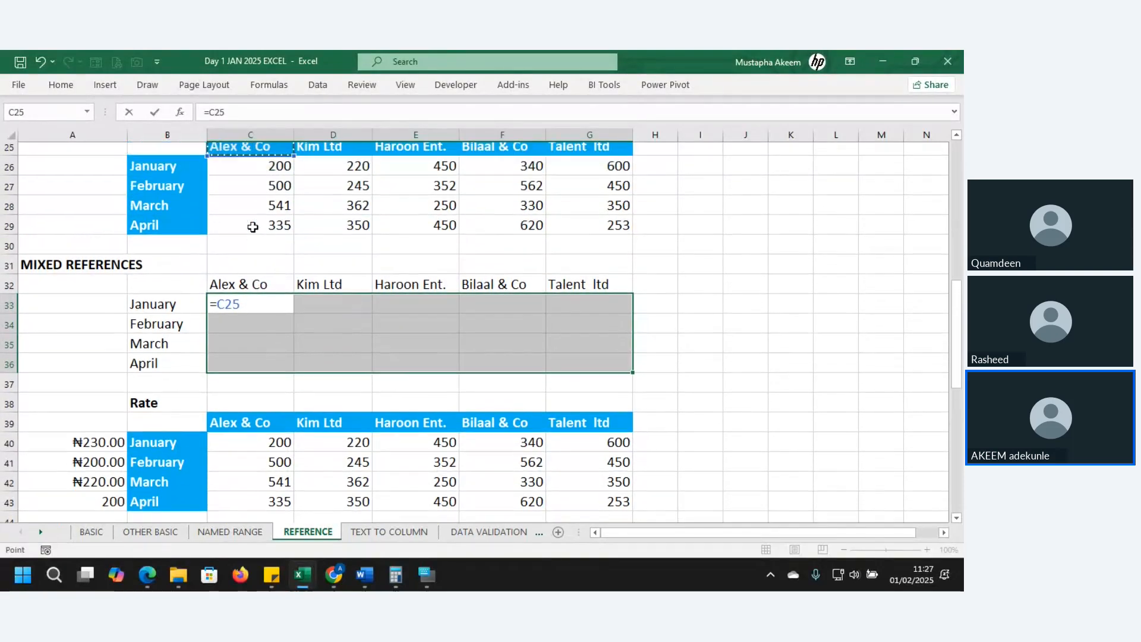
key("Down")
key("Down")
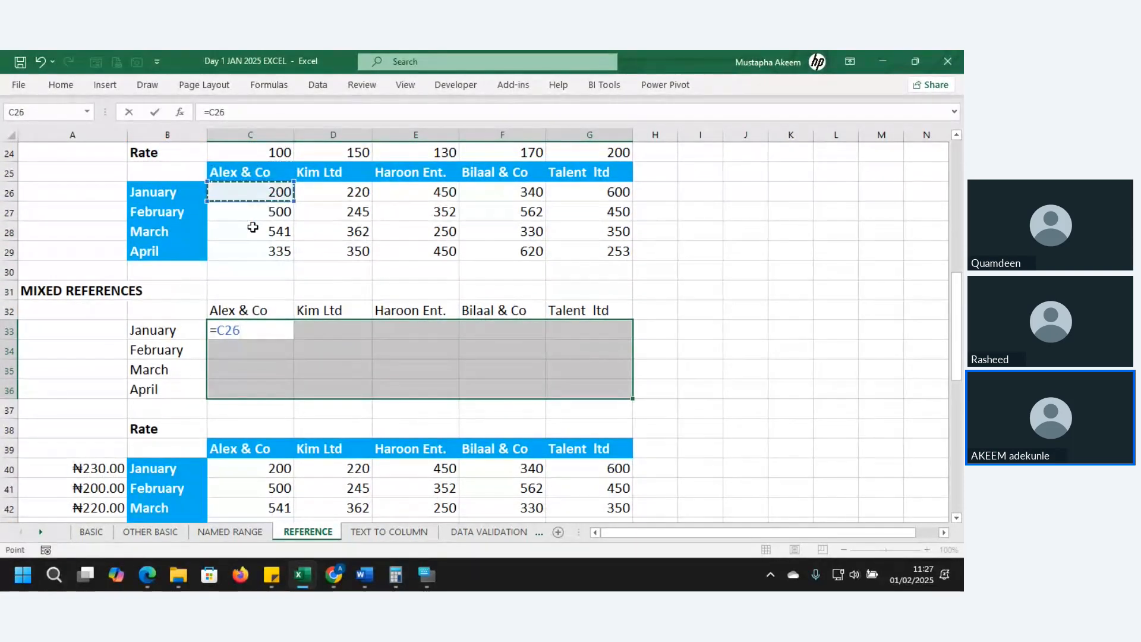
type("*")
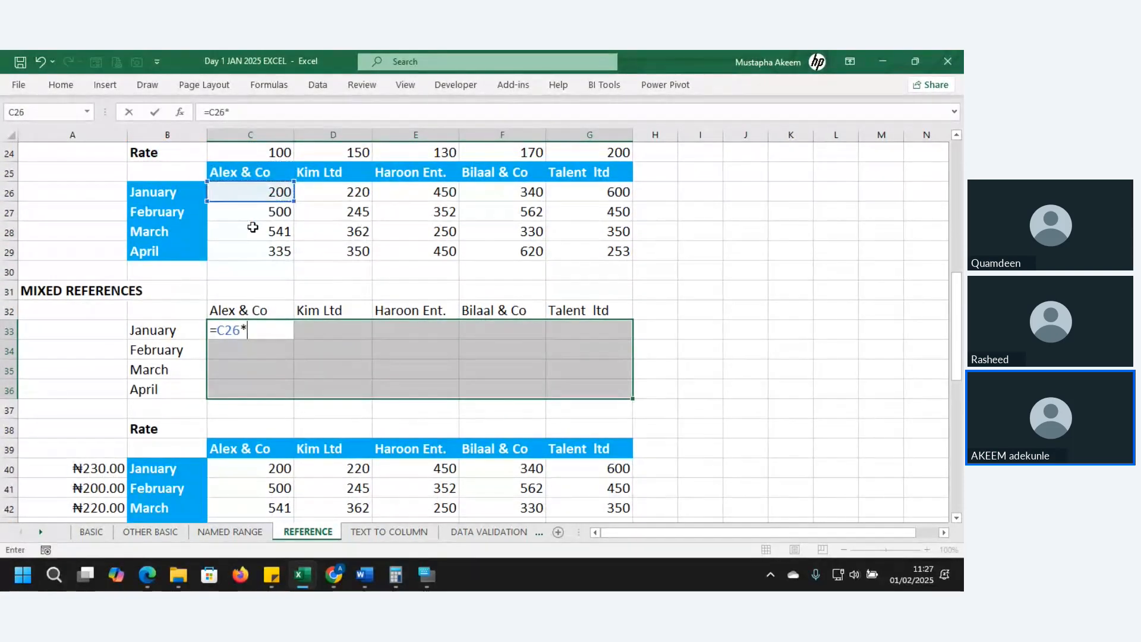
left_click(272, 154)
key("Return")
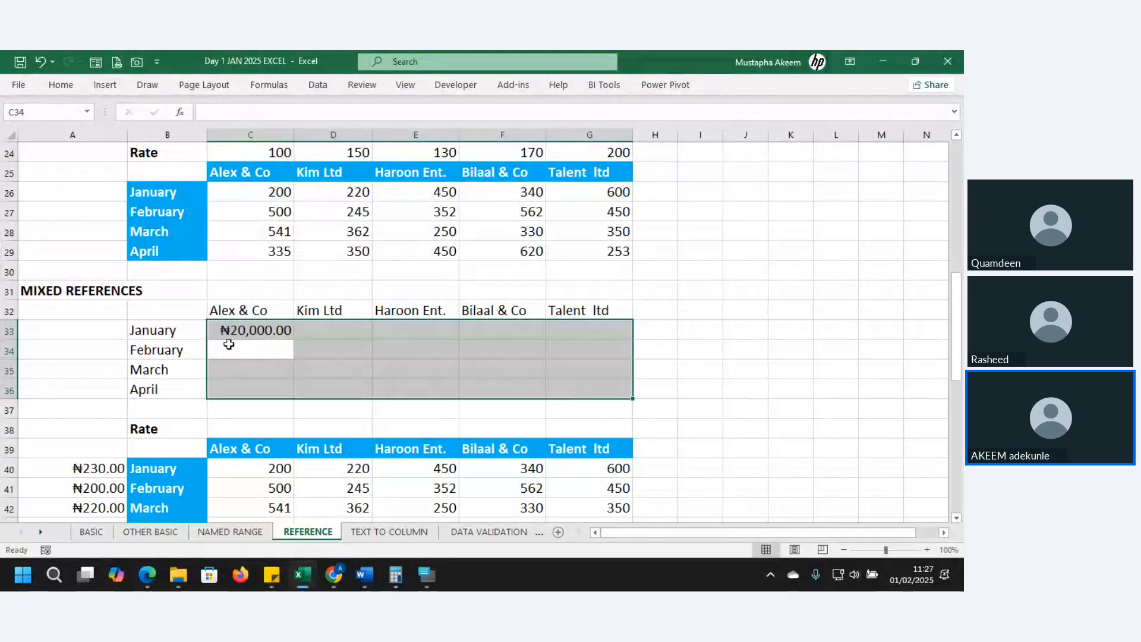
Fill the relative C33 formula across to column G and down to row 36.
left_click(237, 331)
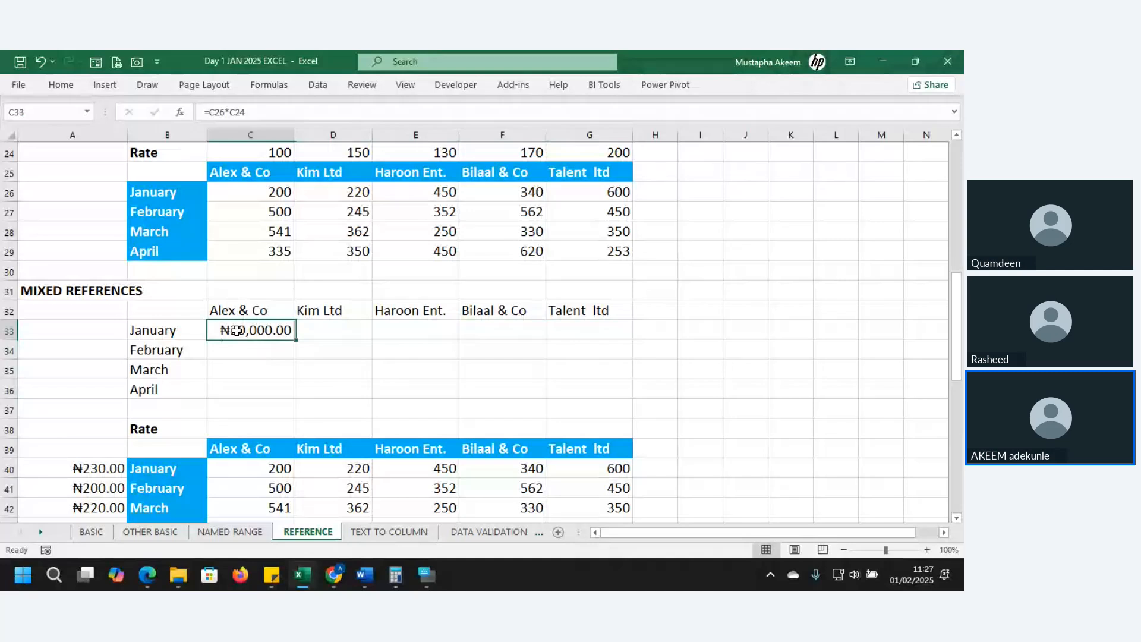
left_click_drag(296, 339, 598, 335)
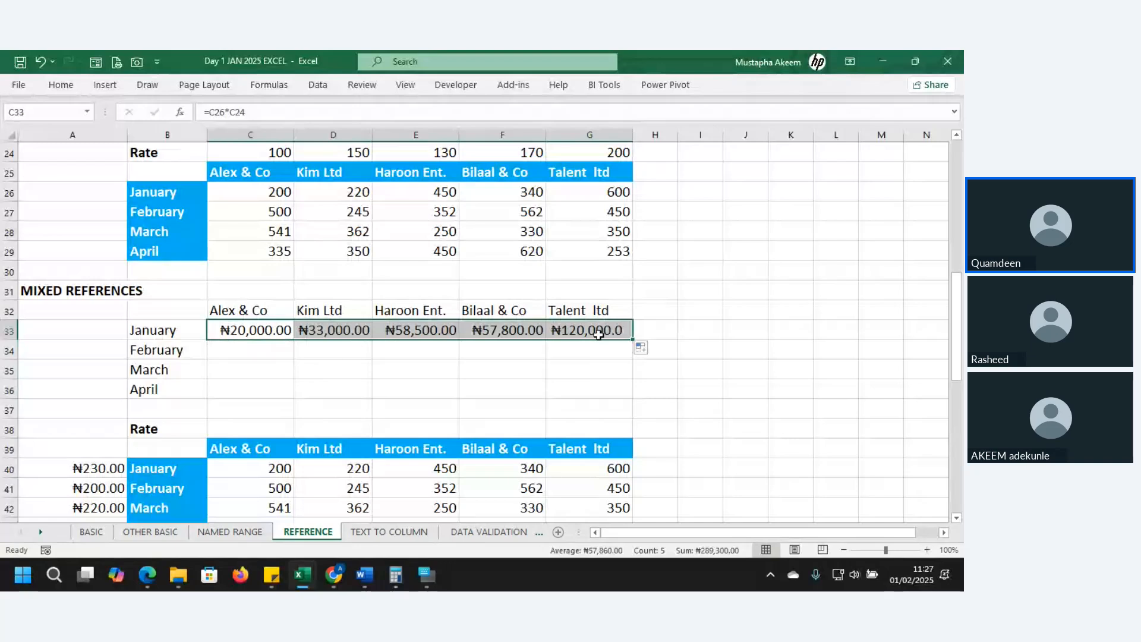
left_click_drag(632, 339, 635, 394)
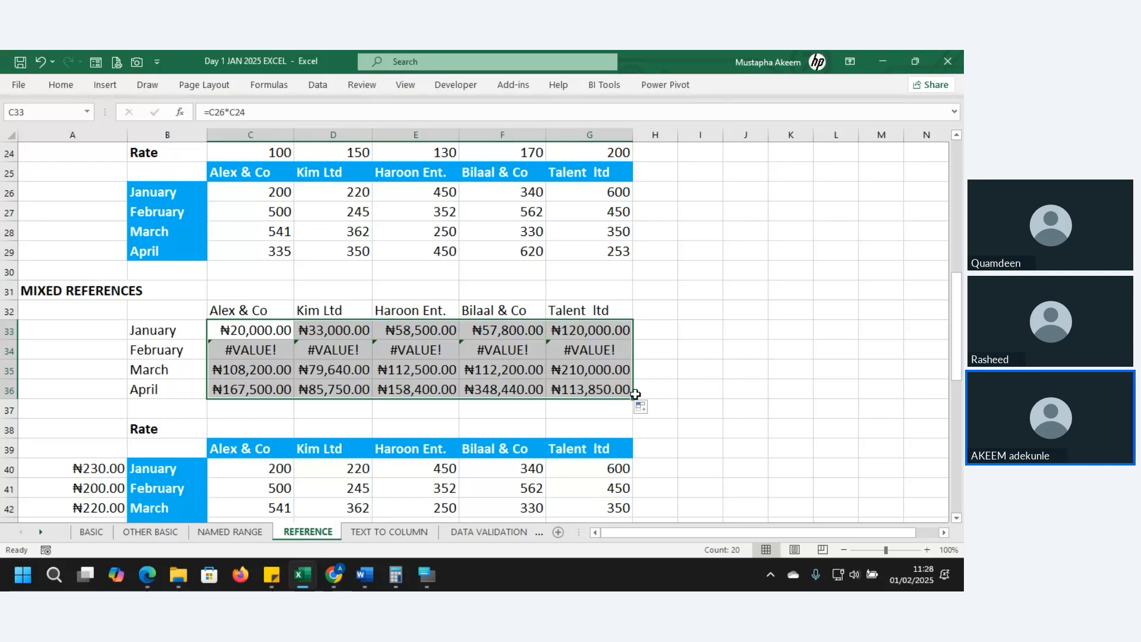
Lock the rate's row in the C33 formula so it reads =C26*C$24.
left_click(238, 113)
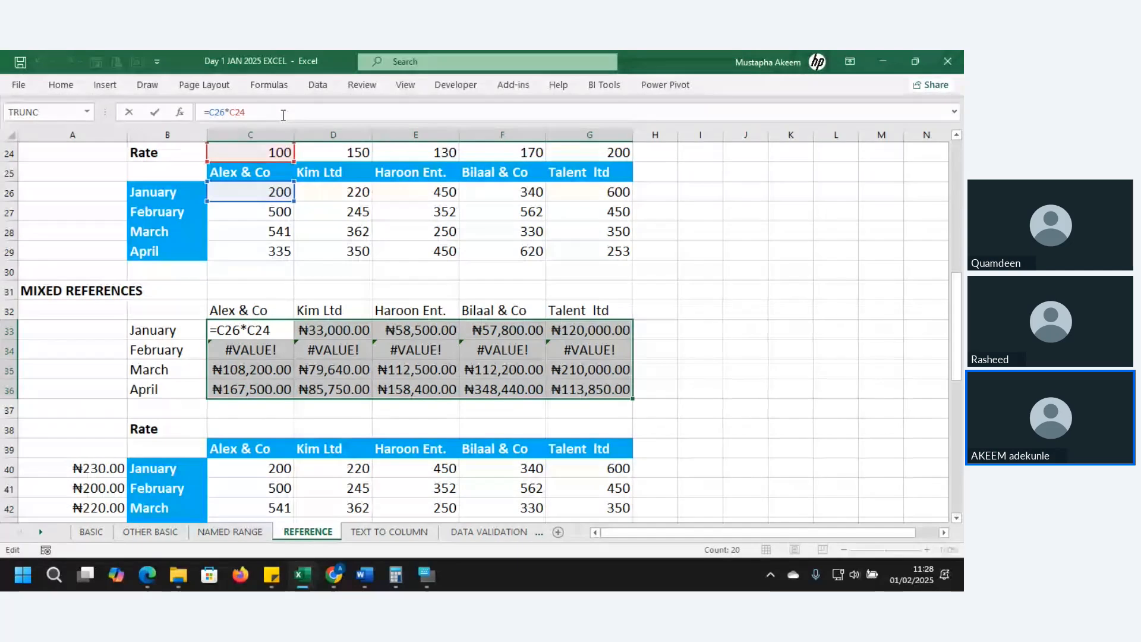
key("Left")
key("Left")
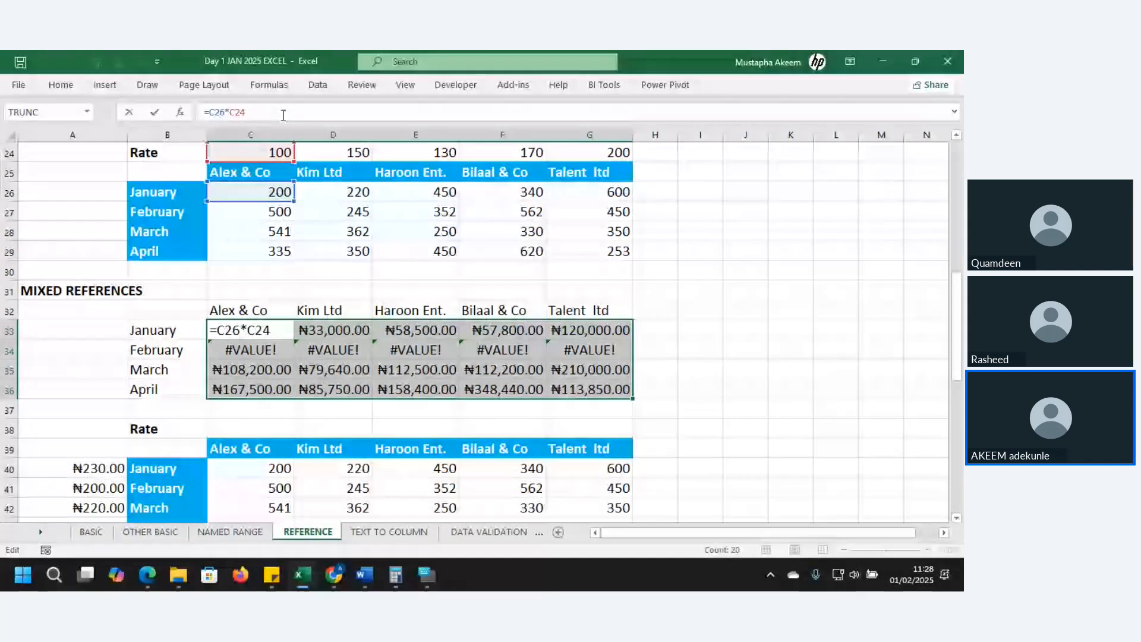
type("$")
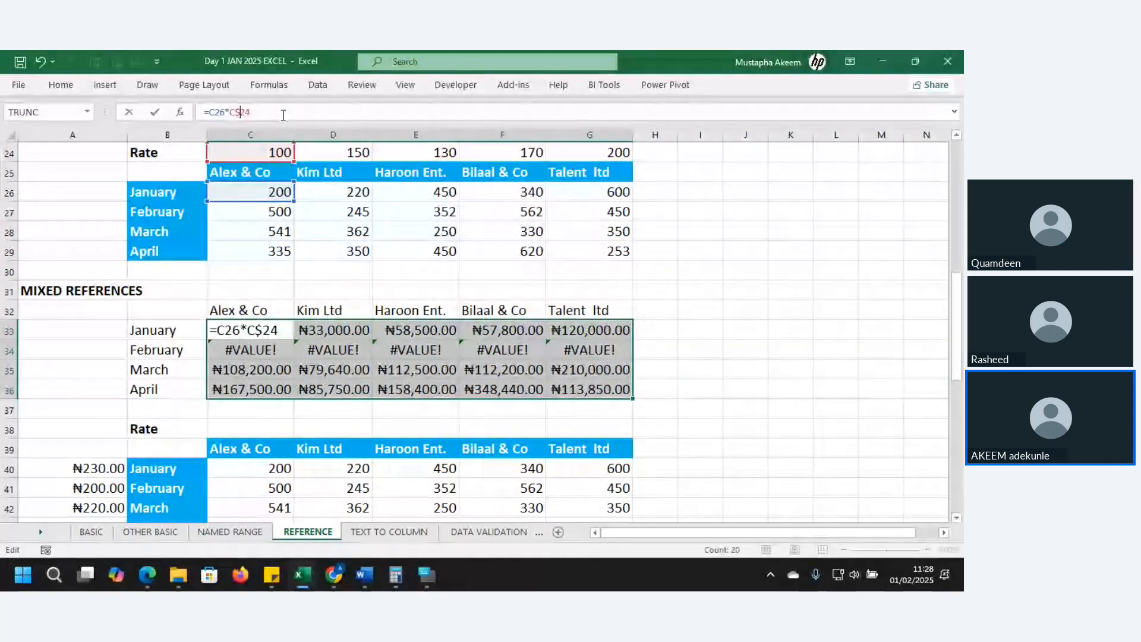
key("Return")
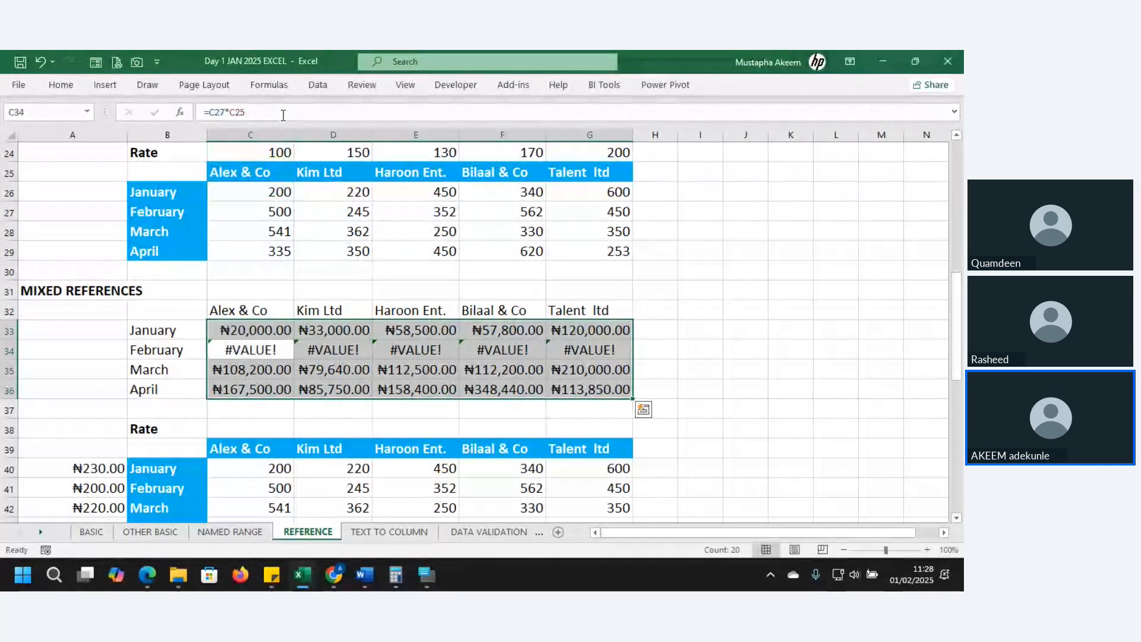
Fill the row-locked C33 formula down to row 36 and across to column G.
left_click(263, 334)
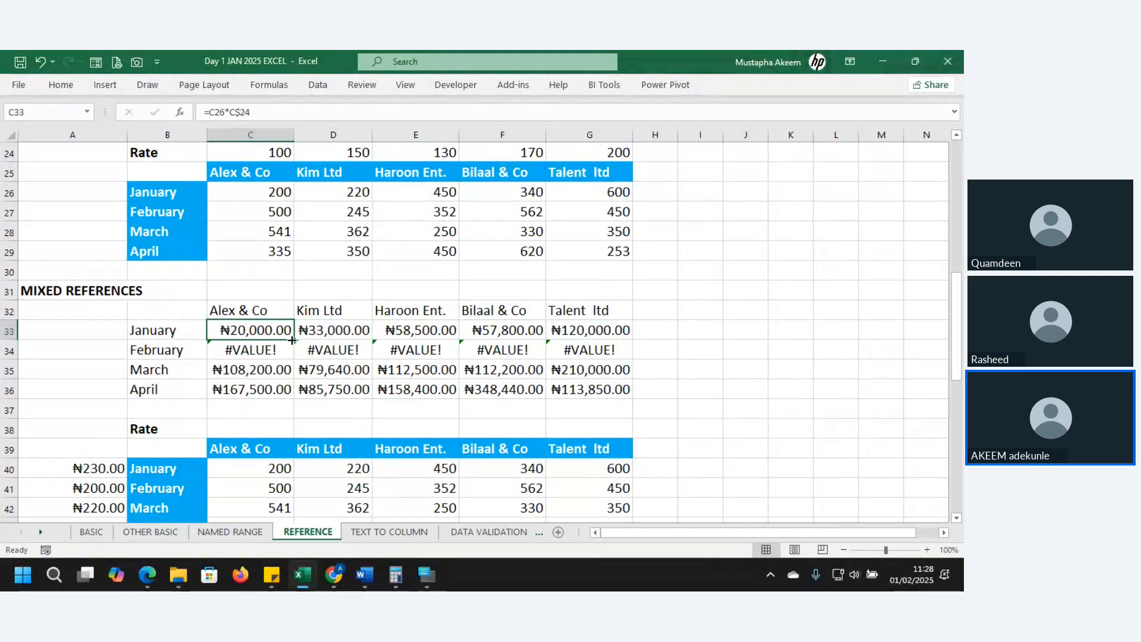
left_click_drag(292, 341, 295, 404)
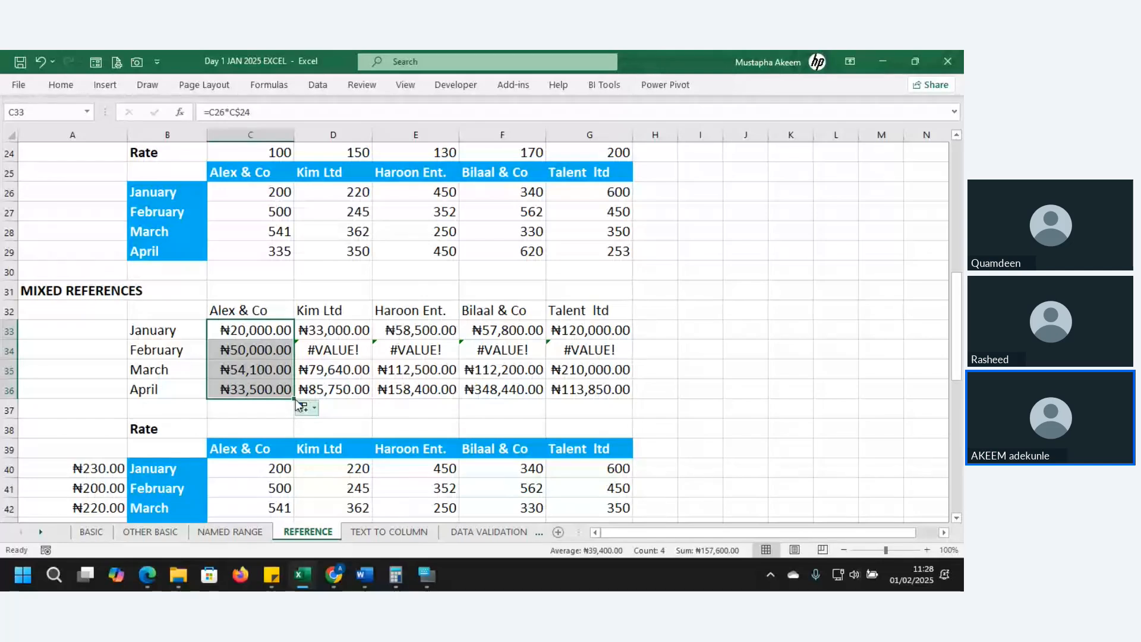
mouse_move(295, 399)
left_mouse_down()
mouse_move(547, 399)
mouse_move(608, 388)
left_mouse_up()
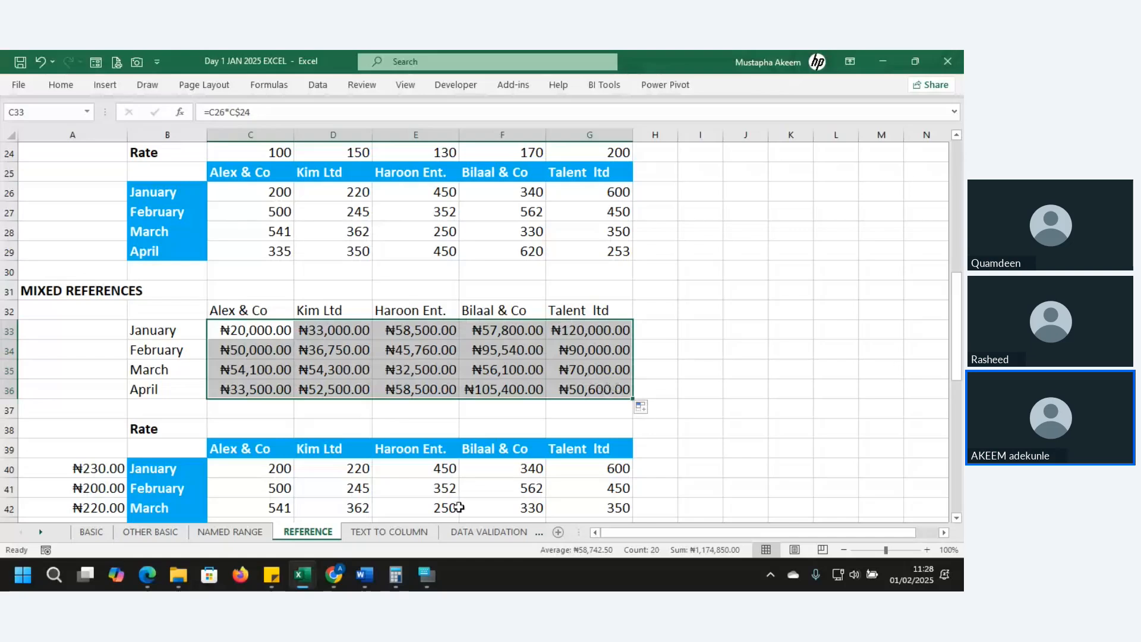
Switch to the TEXT TO COLUMN sheet and examine the combined City State Zip entries and the separate city, state and zip headings.
left_click(409, 535)
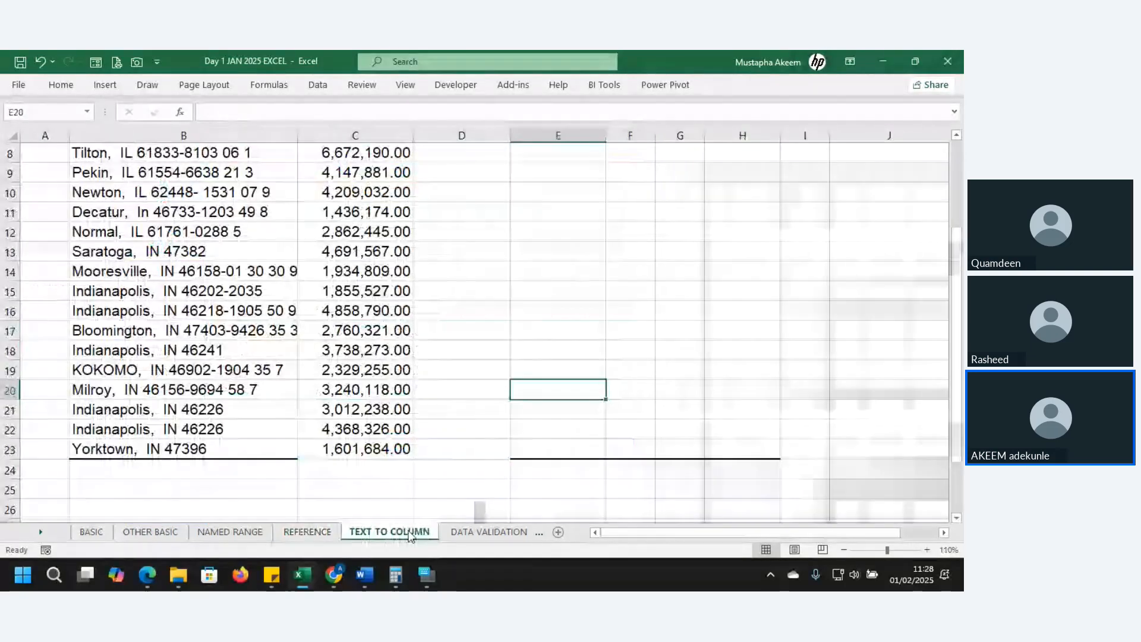
left_click(352, 208)
key("Up")
key("Up")
key("Up")
key("Up")
key("Up")
key("Up")
key("Up")
key("Up")
key("Up")
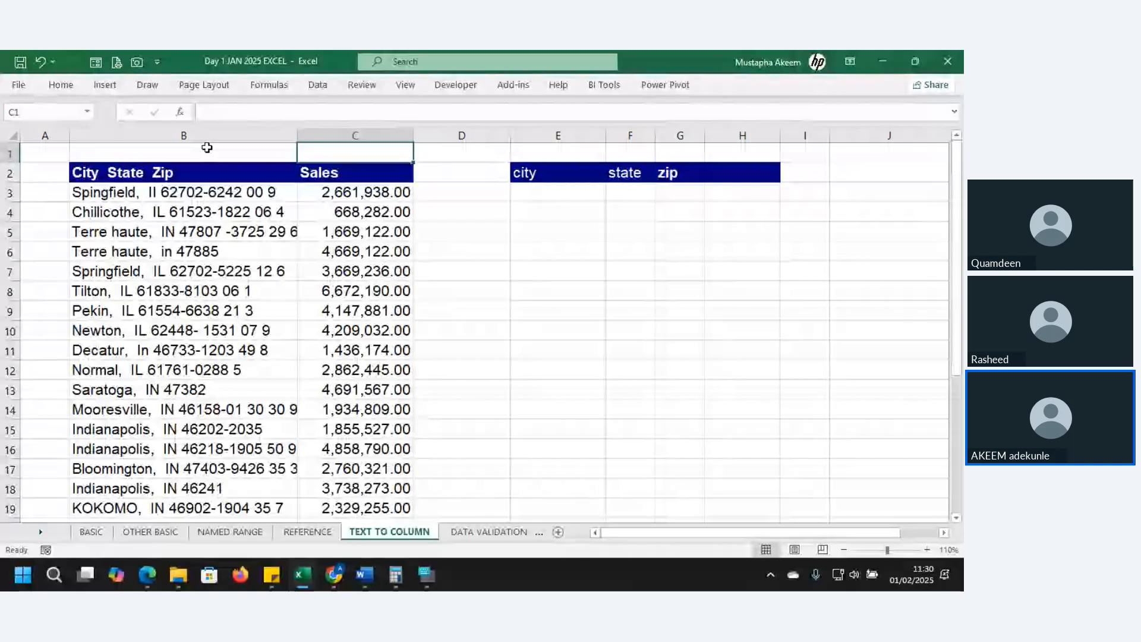
left_click(156, 189)
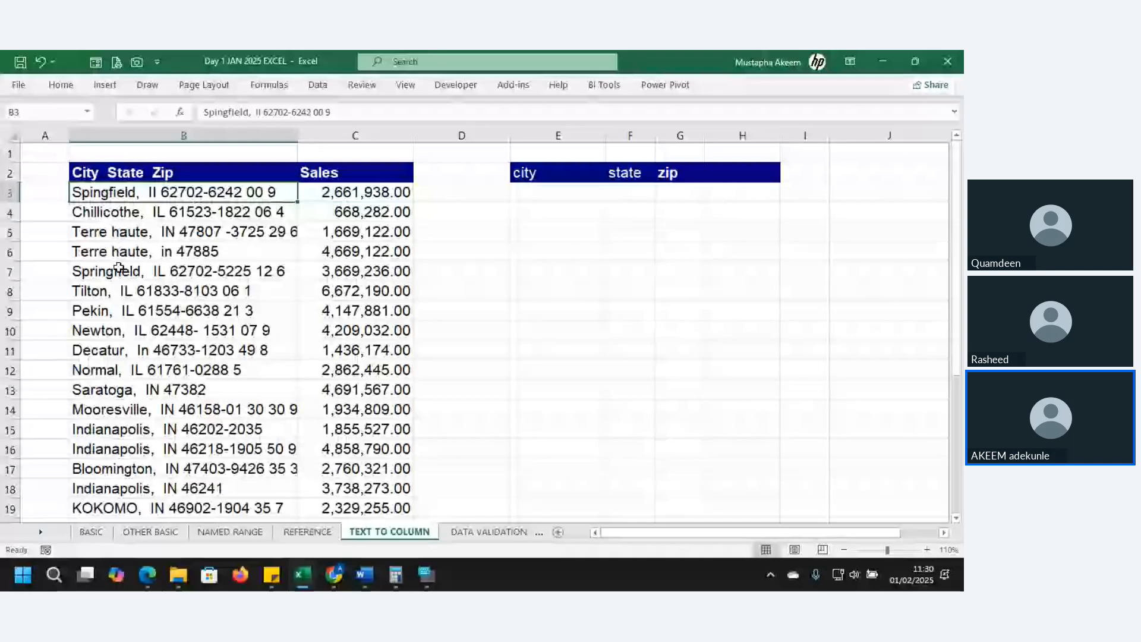
left_click(561, 191)
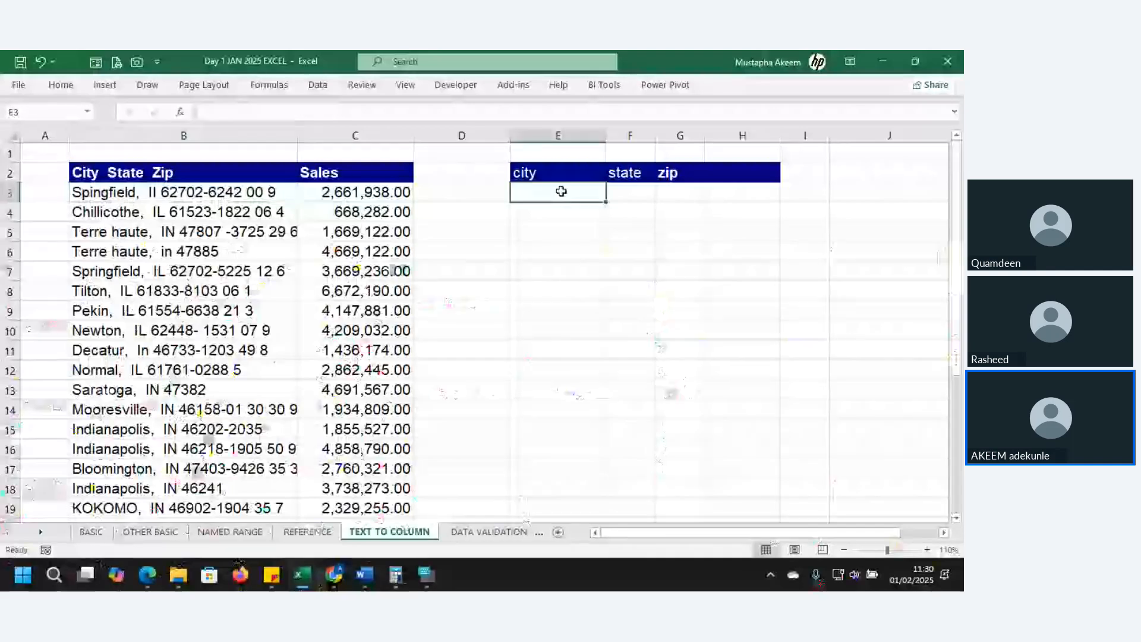
Set up Text to Columns for the City State Zip entries in B3:B23 as delimited data with comma as the only delimiter.
left_click(172, 192)
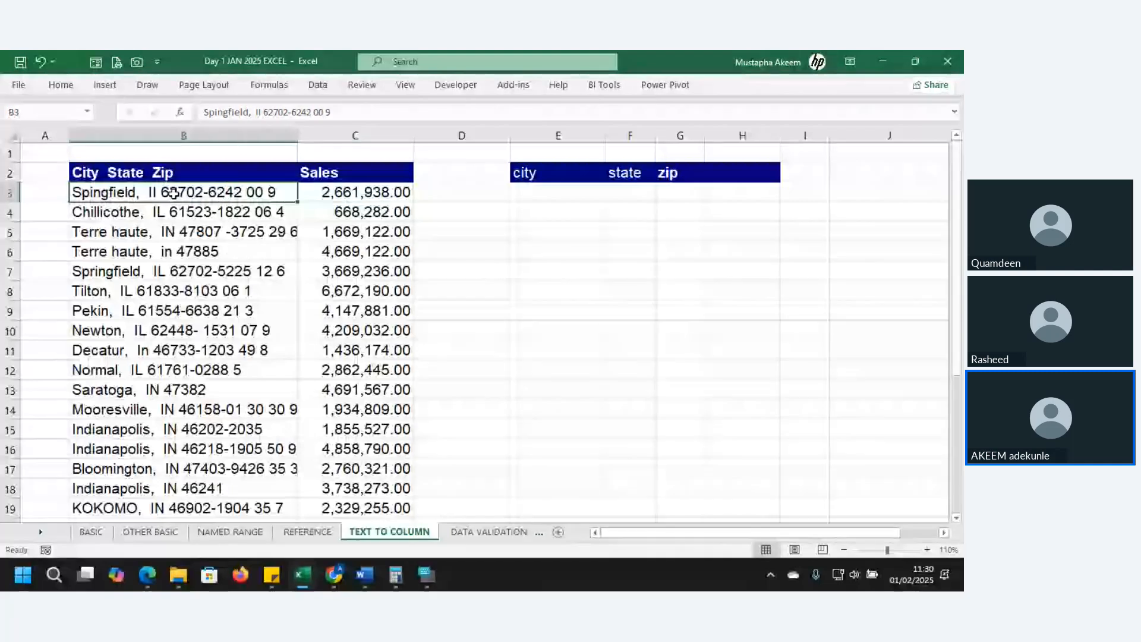
key("ctrl+shift+Down")
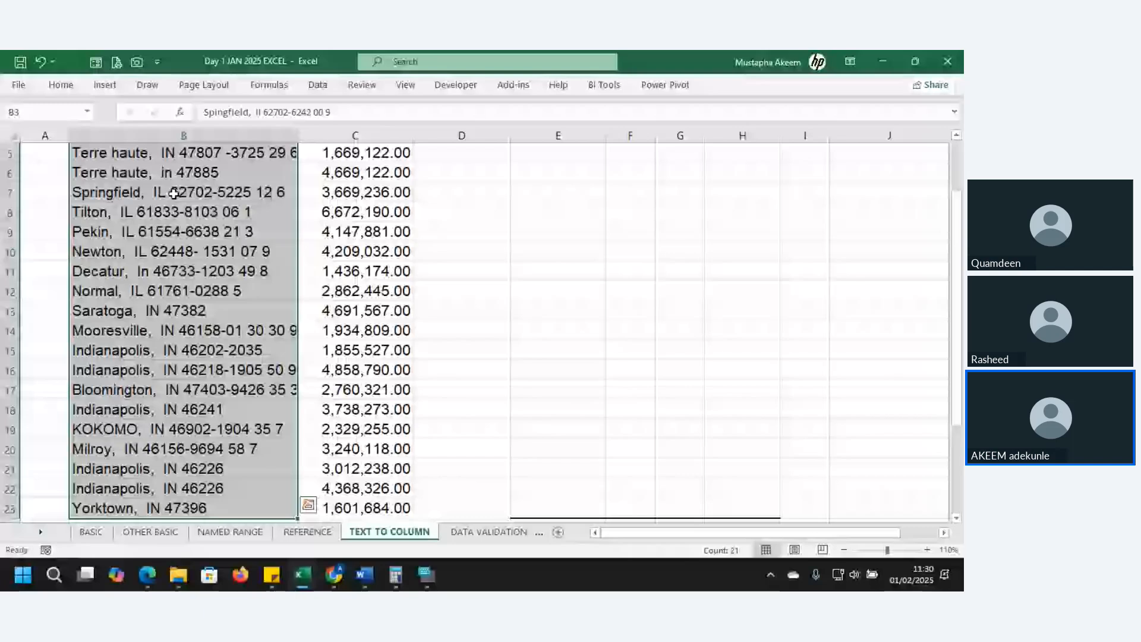
left_click(318, 84)
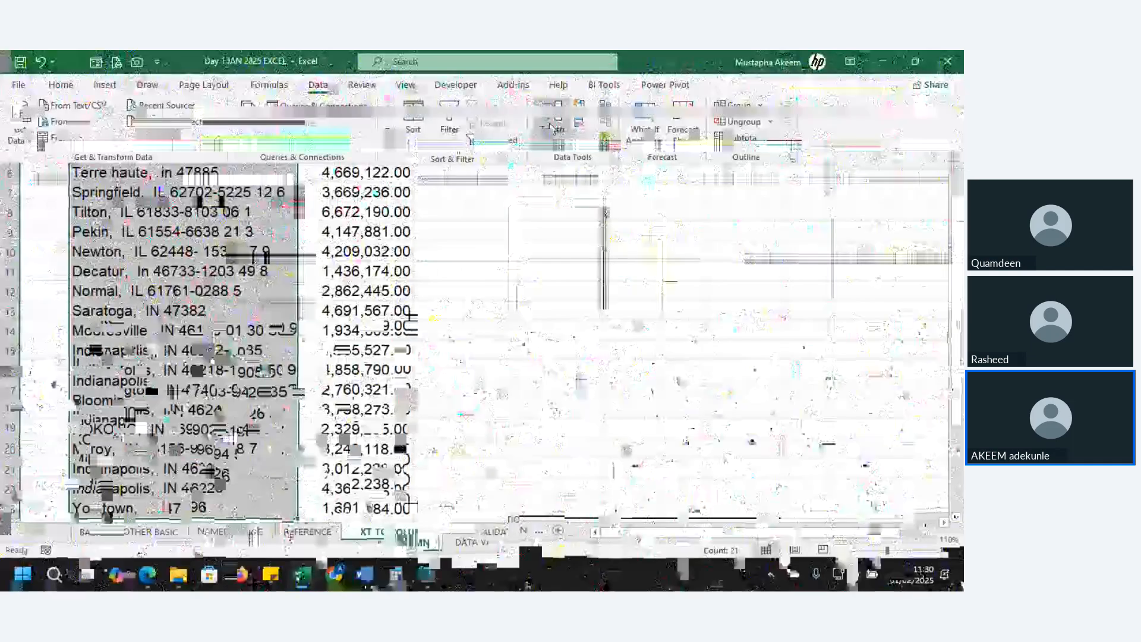
left_click(549, 123)
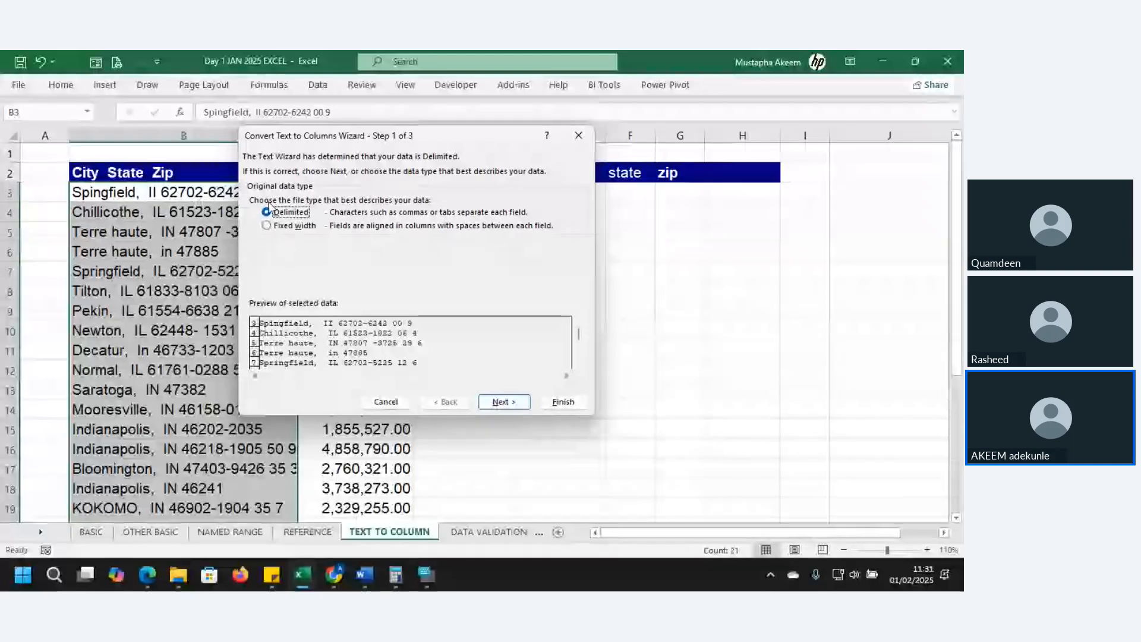
key("Return")
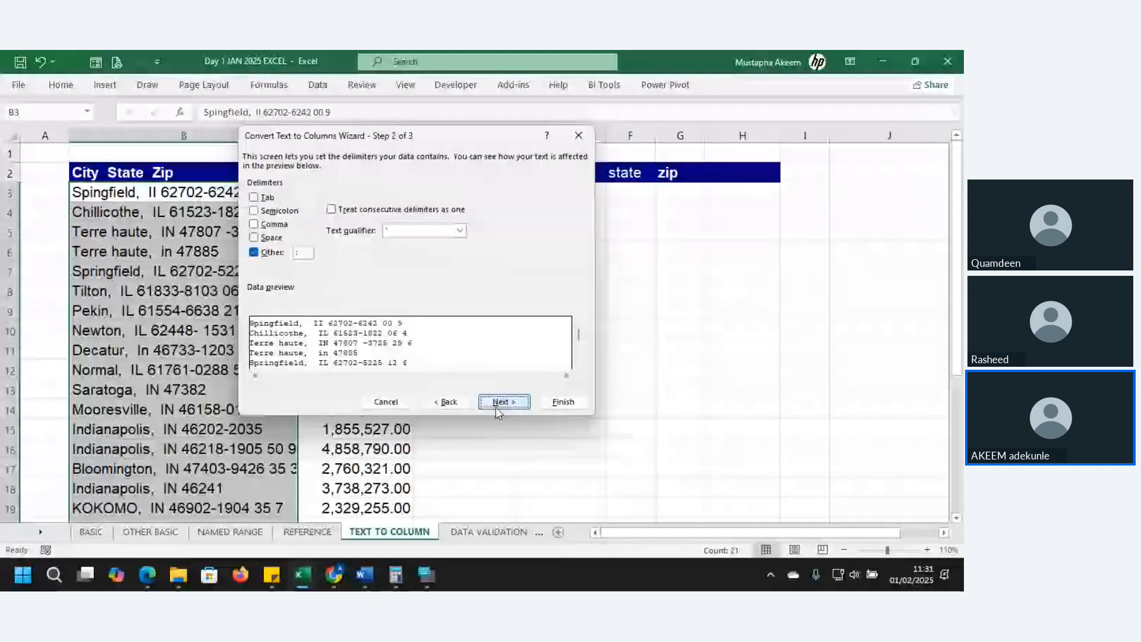
left_click(254, 224)
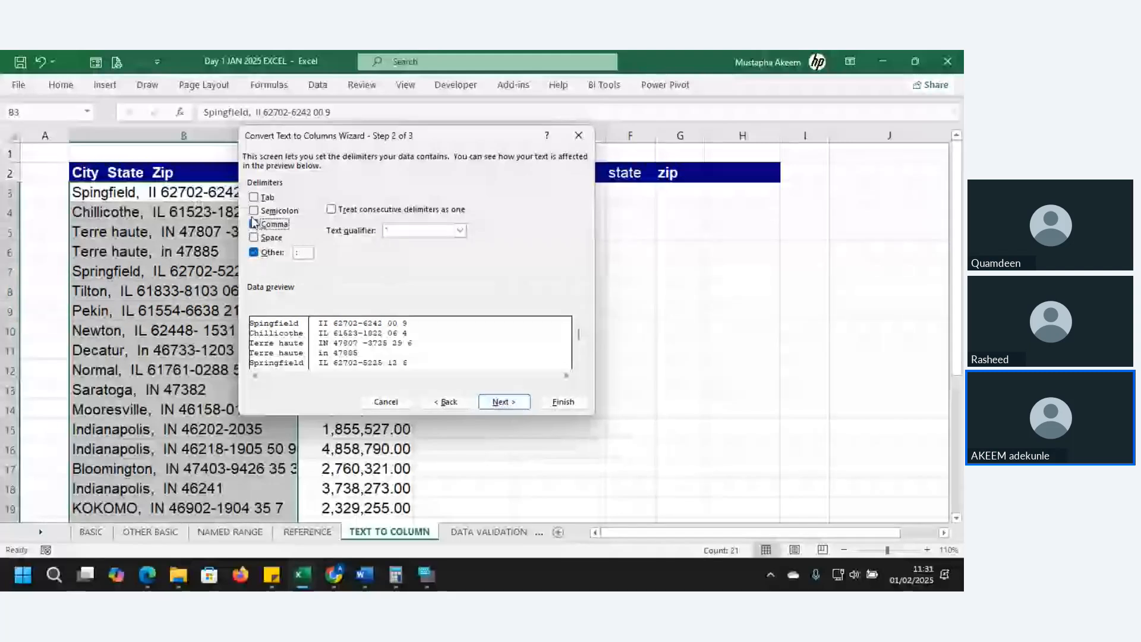
left_click(269, 252)
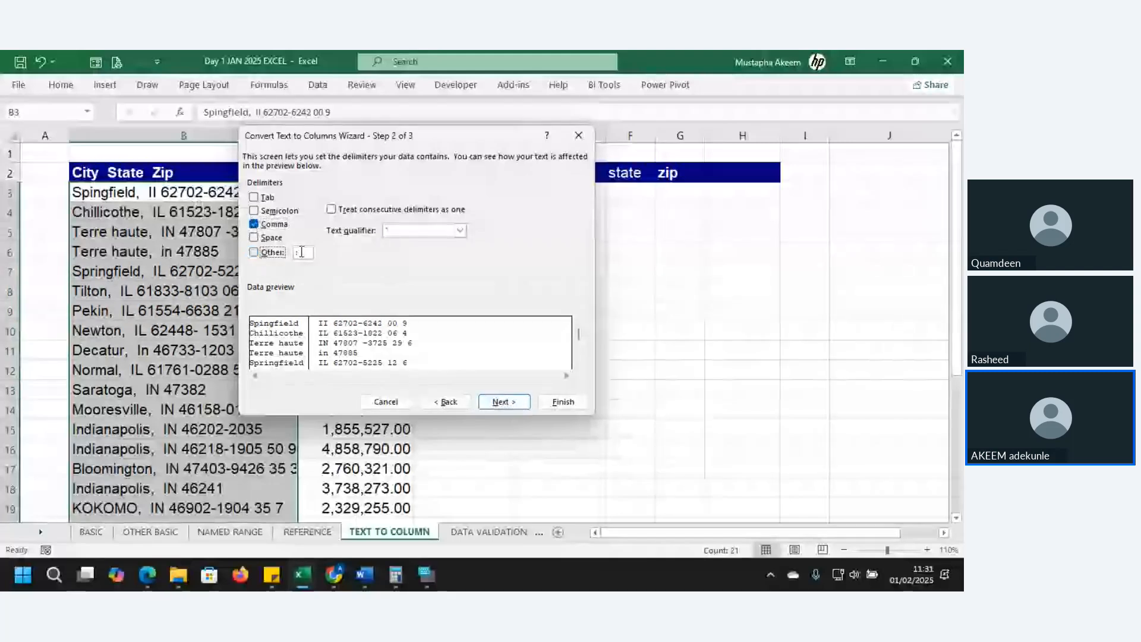
left_click(271, 254)
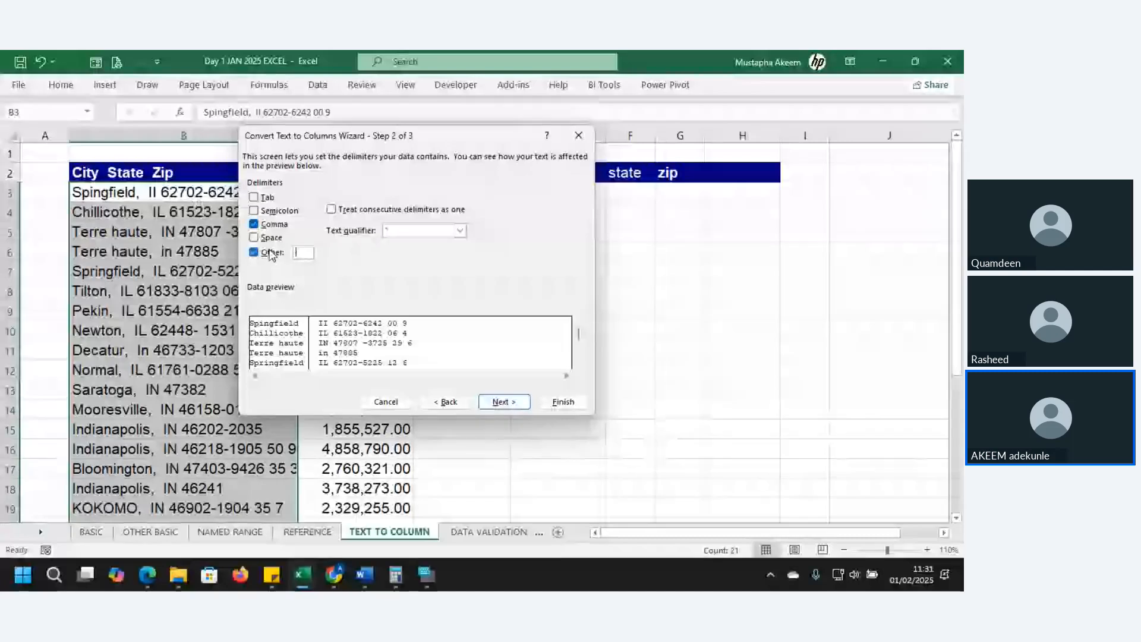
left_click(270, 255)
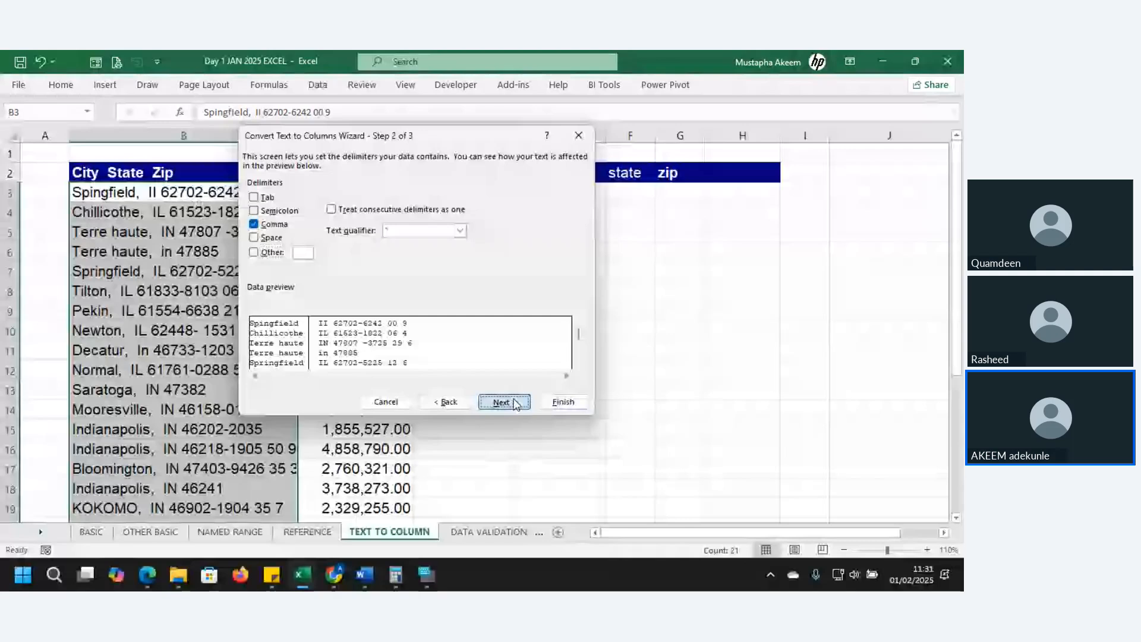
Set the split's destination to $E$3 and finish the conversion, replacing the existing data there.
left_click(506, 402)
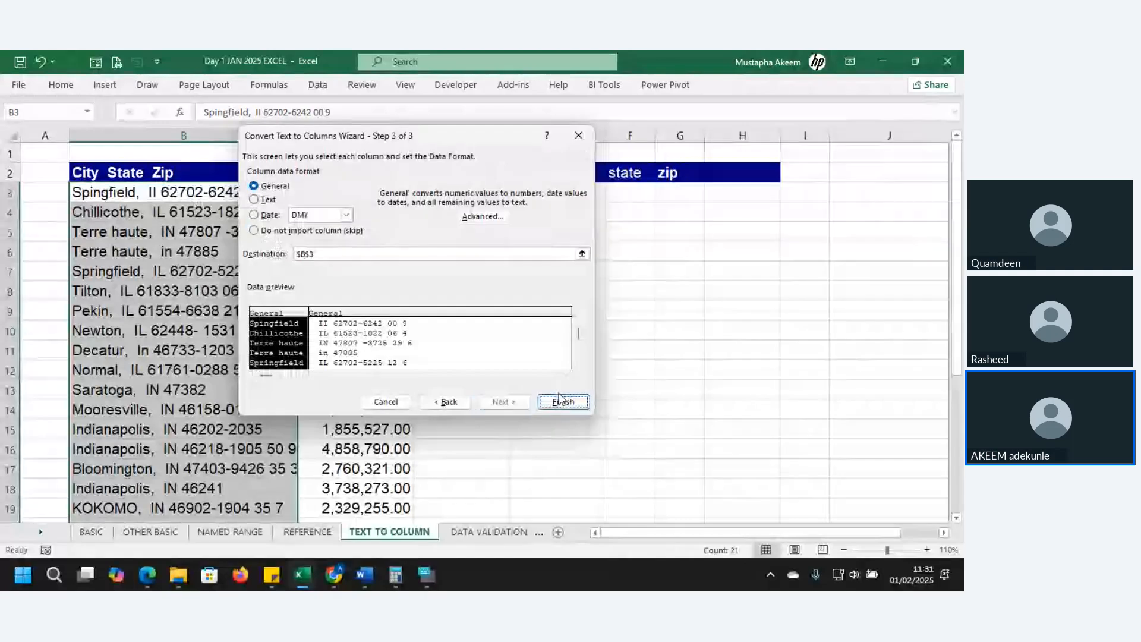
left_click(325, 254)
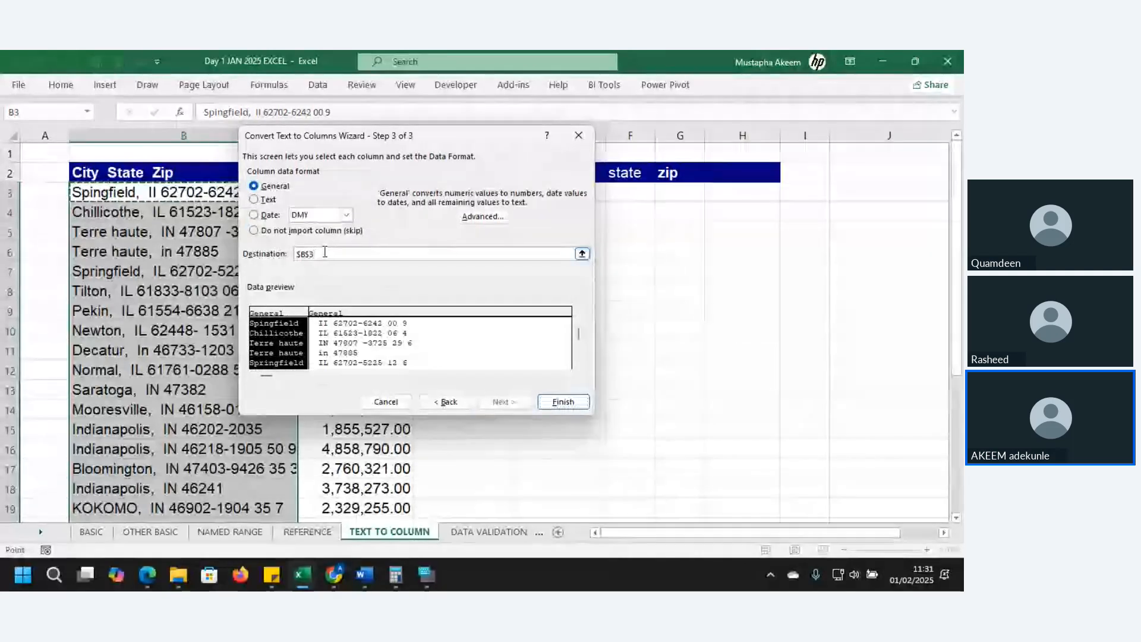
left_click_drag(408, 141, 257, 212)
left_click(559, 191)
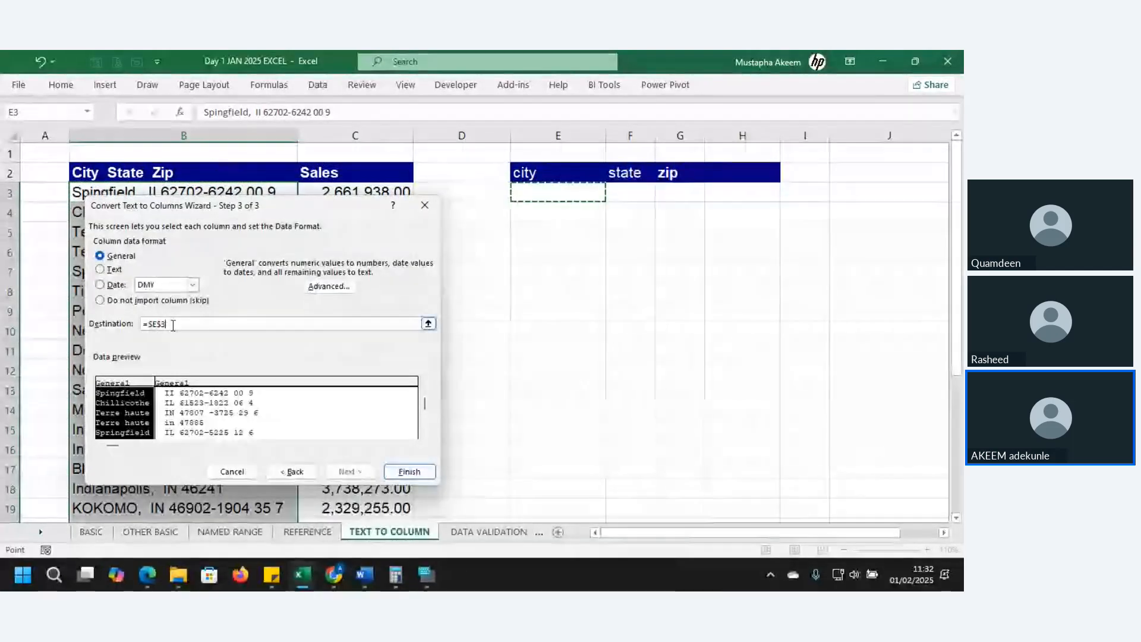
left_click_drag(172, 324, 120, 319)
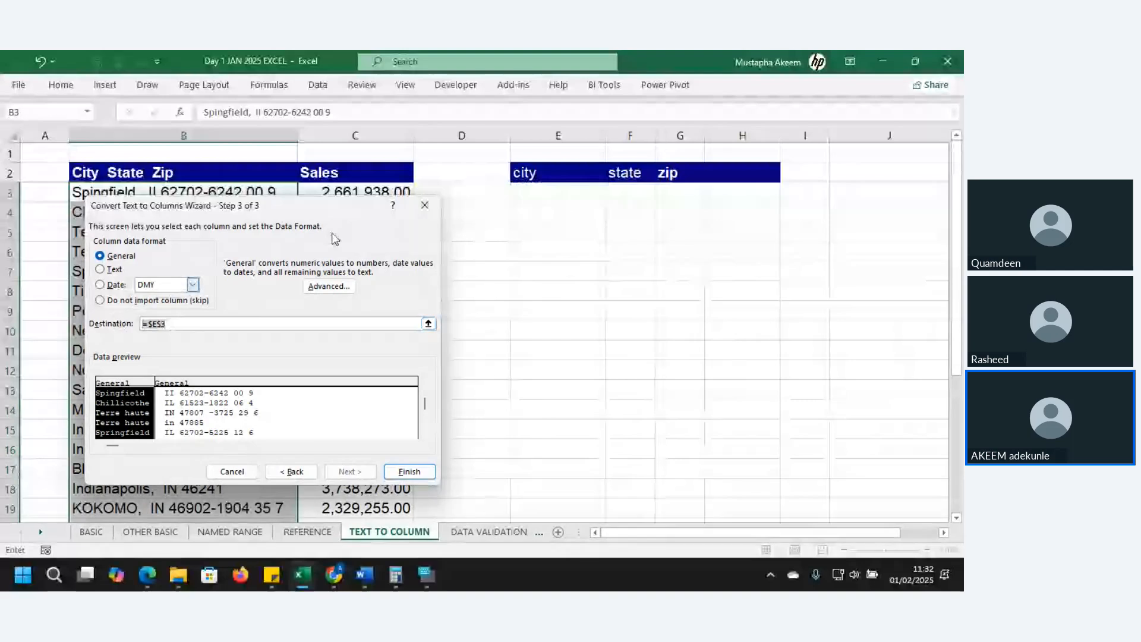
left_click(532, 195)
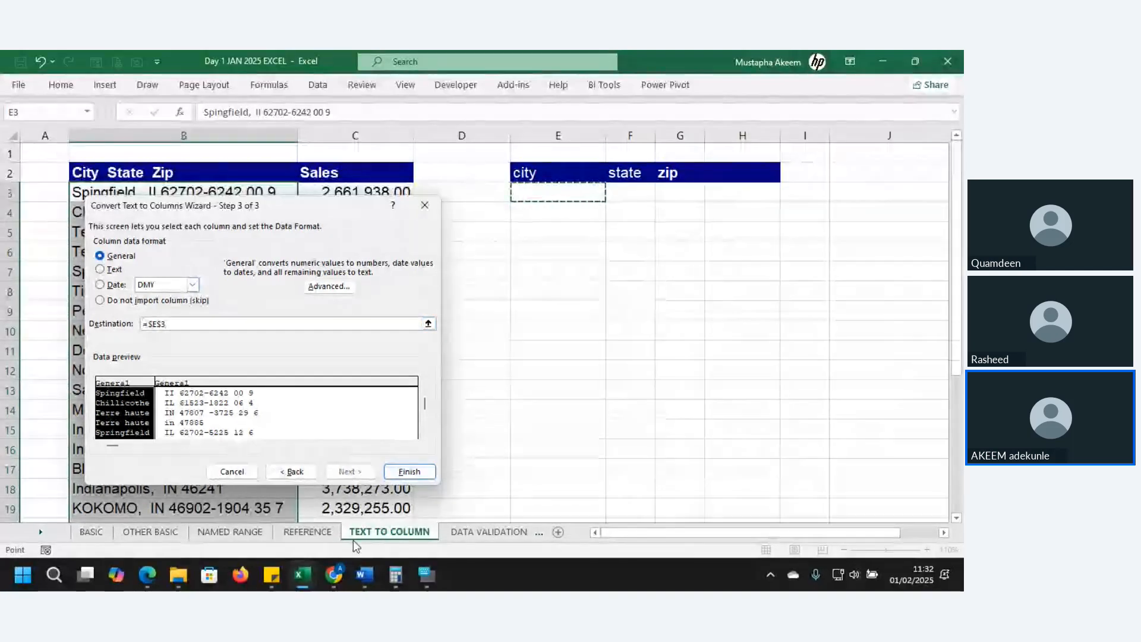
left_click(406, 472)
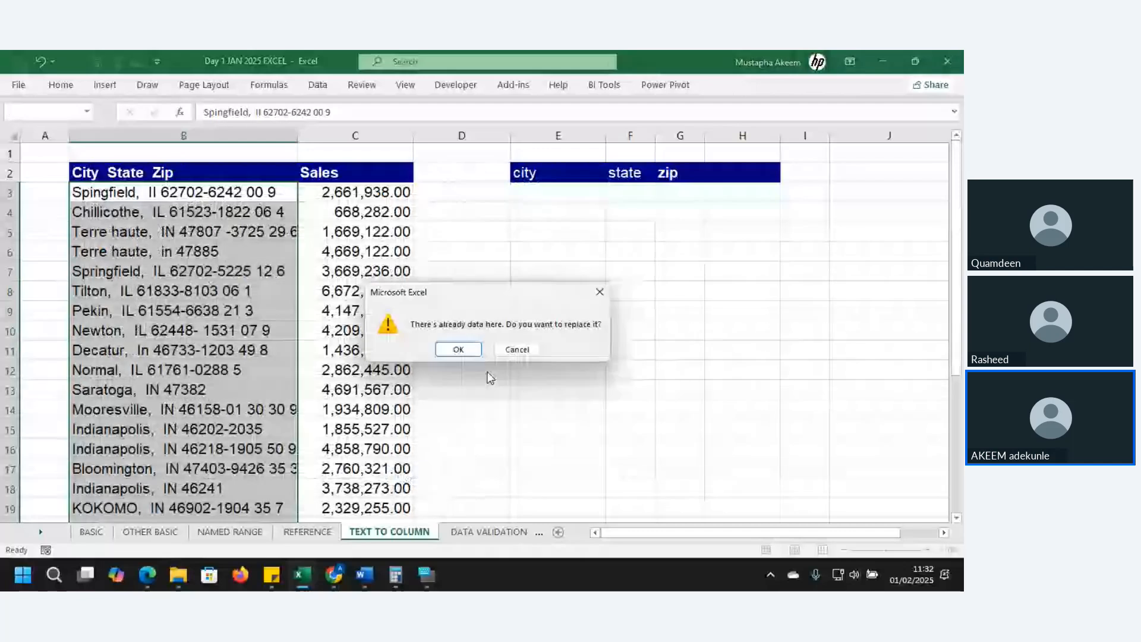
left_click(456, 350)
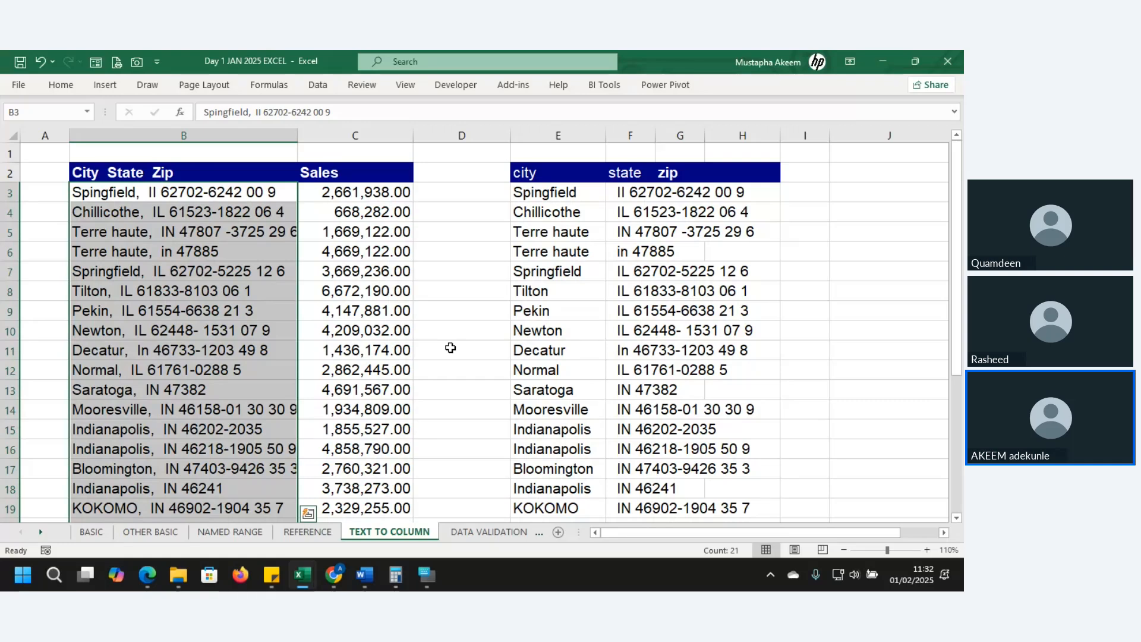
Split the combined state and zip entries in F3:F23 with fixed-width Text to Columns, keeping the suggested break and replacing existing data.
left_click(642, 206)
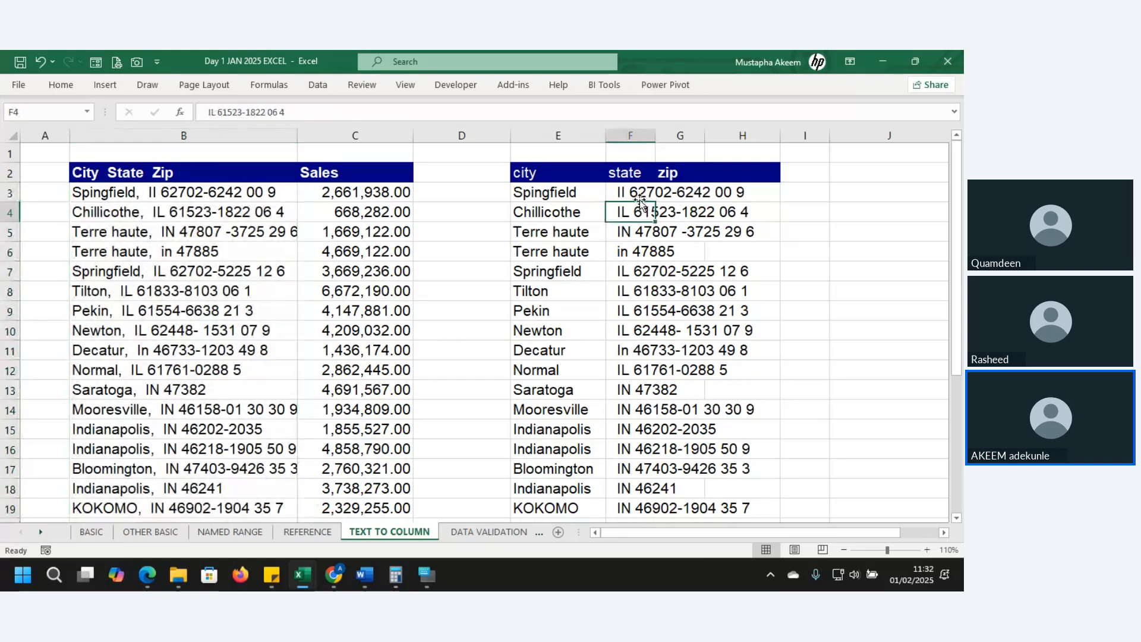
left_click(640, 199)
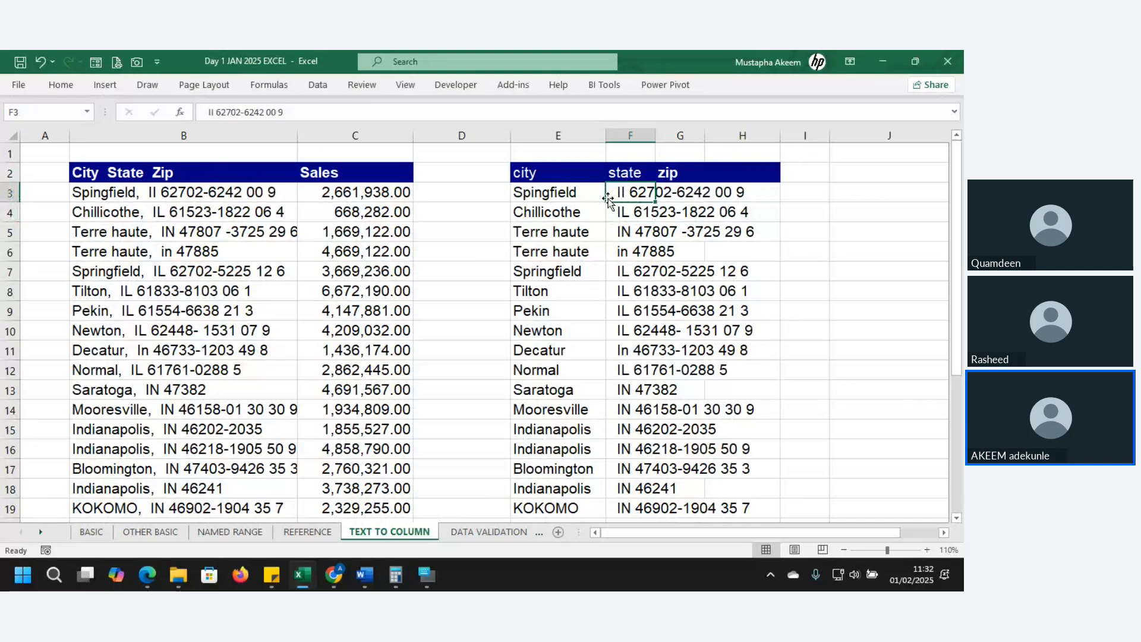
left_click(621, 213)
left_click(635, 232)
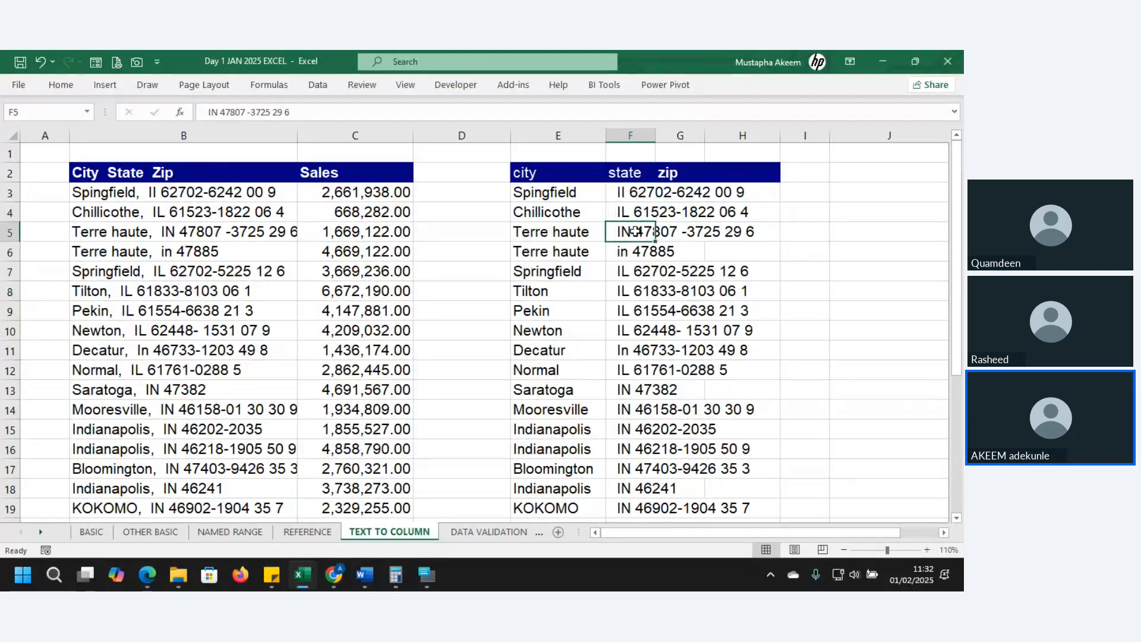
left_click(631, 188)
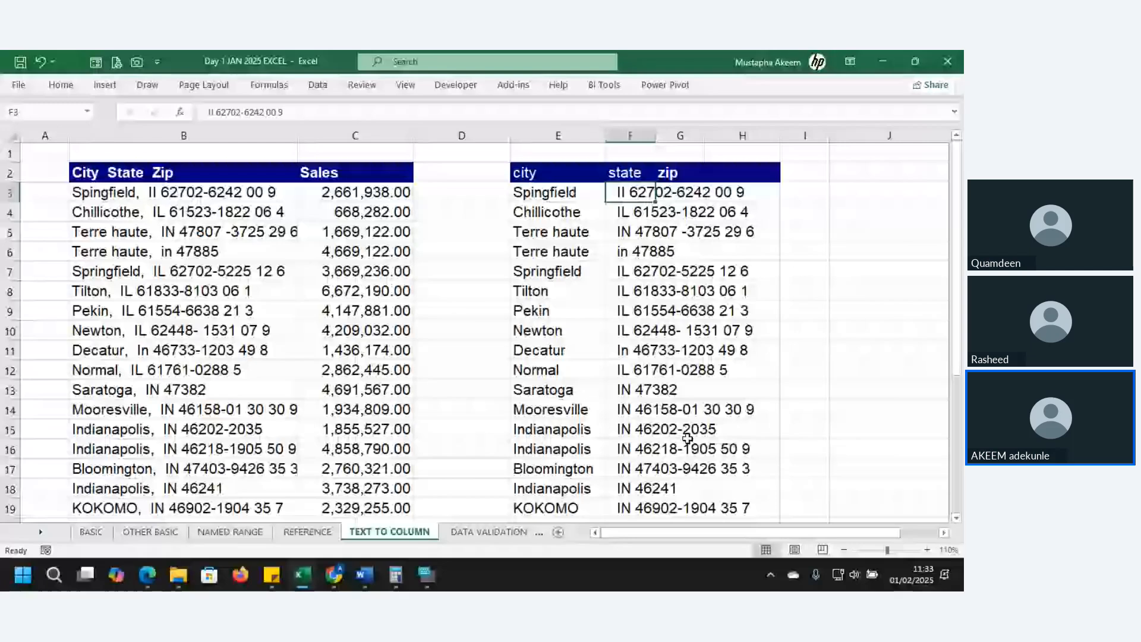
key("ctrl+shift+Down")
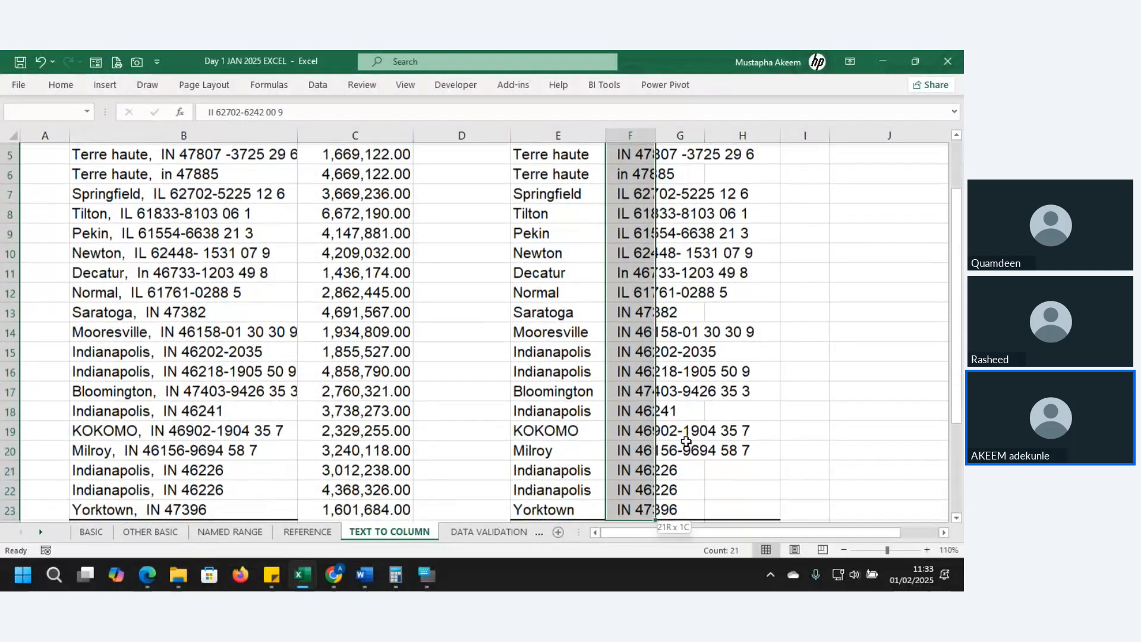
left_click(323, 89)
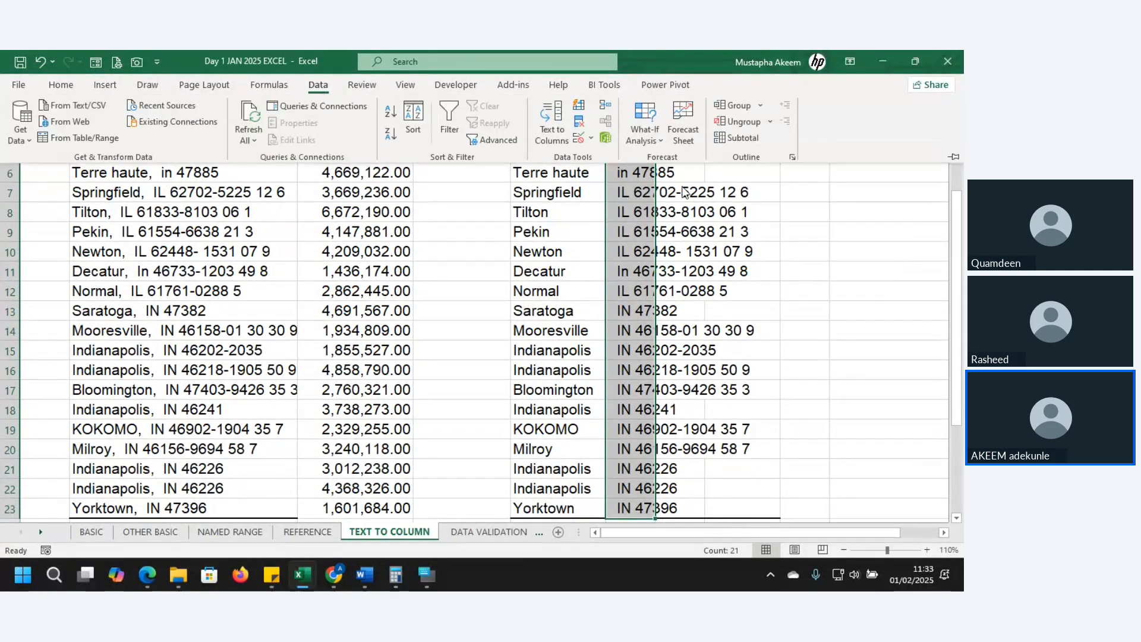
left_click(546, 119)
left_click(155, 296)
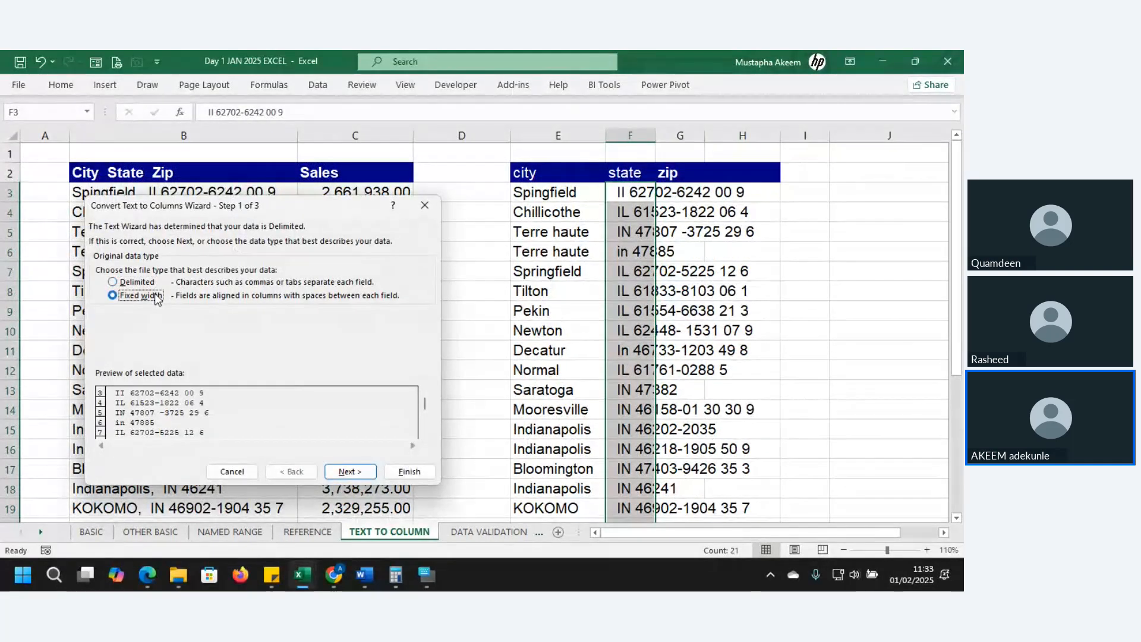
left_click(350, 472)
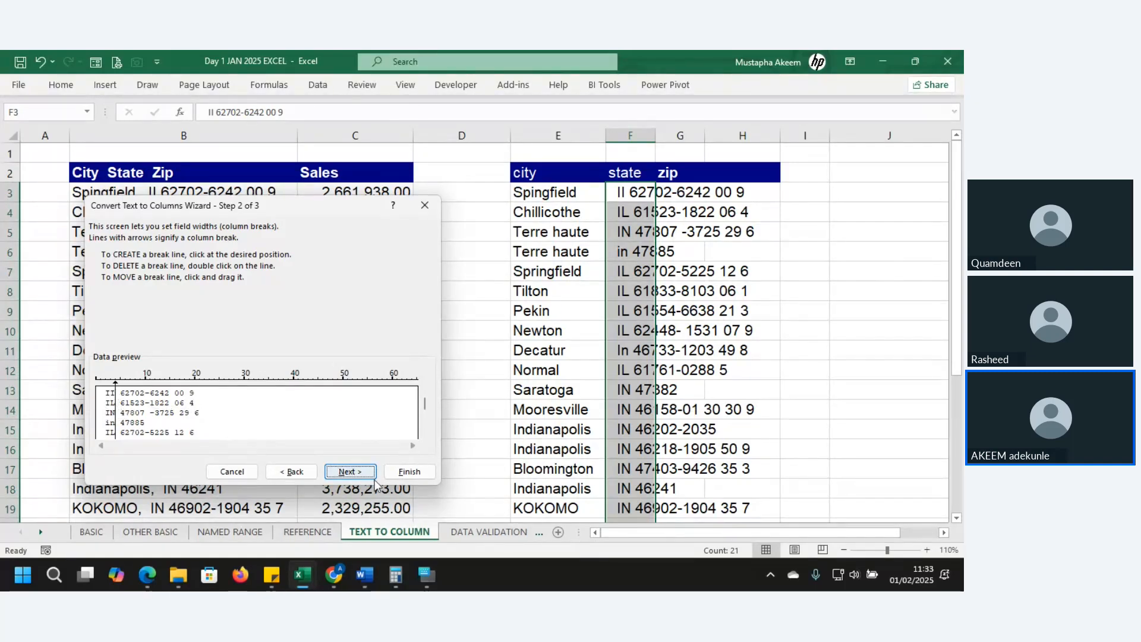
left_click(409, 472)
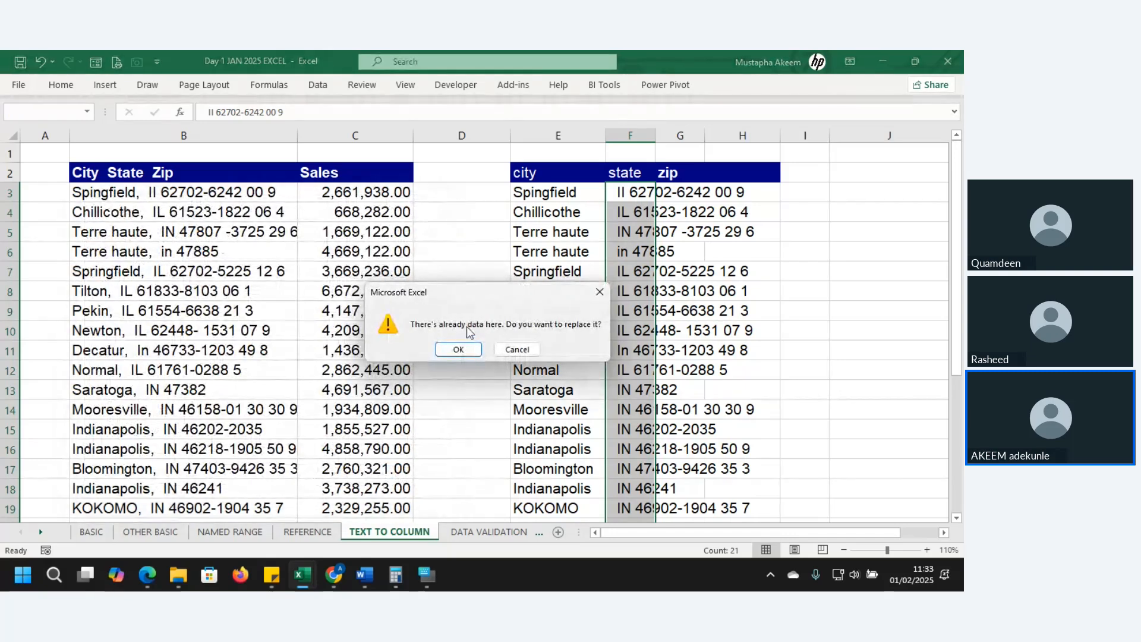
left_click(458, 349)
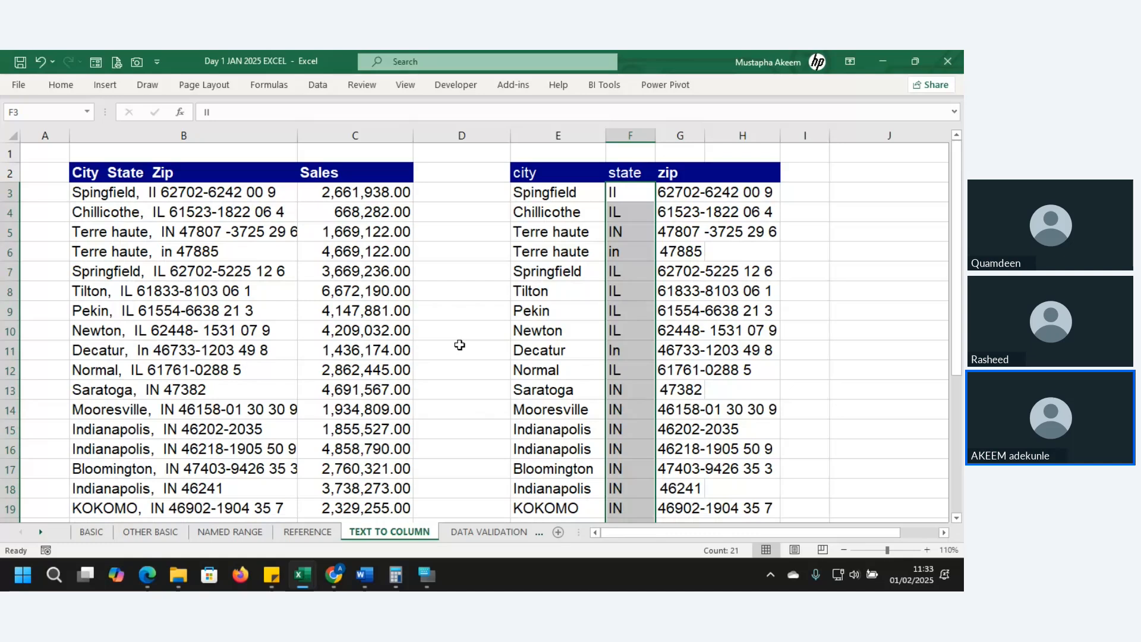
Examine the zip column, highlighting the first five digits of G3 and checking the five-digit entry in G18.
left_click(711, 185)
left_click(677, 196)
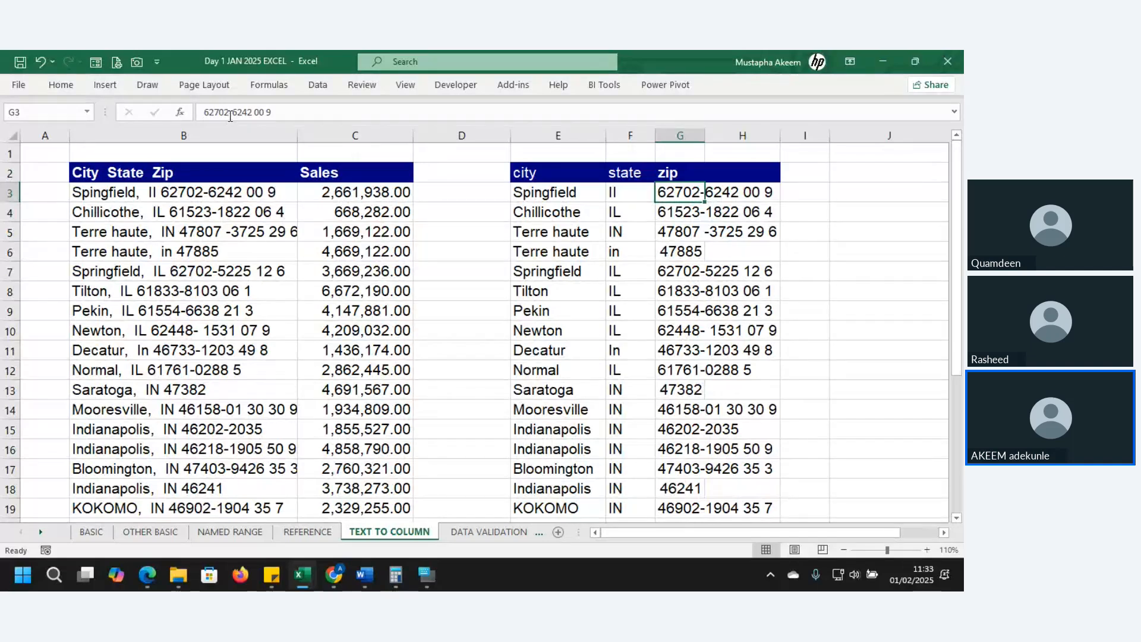
left_click_drag(230, 116, 193, 113)
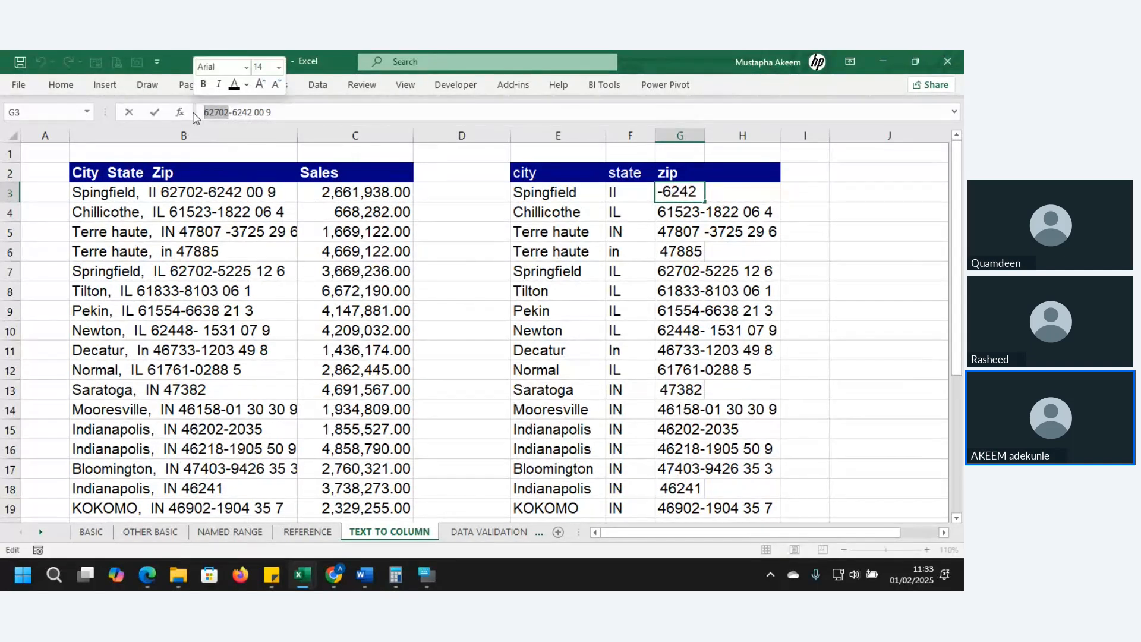
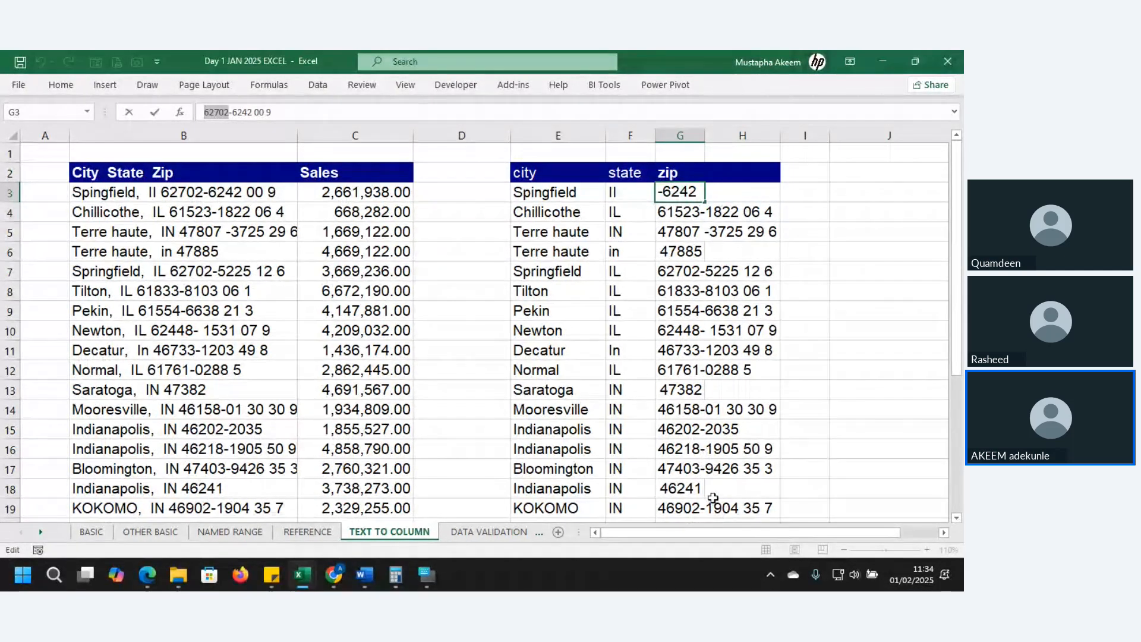
left_click(701, 491)
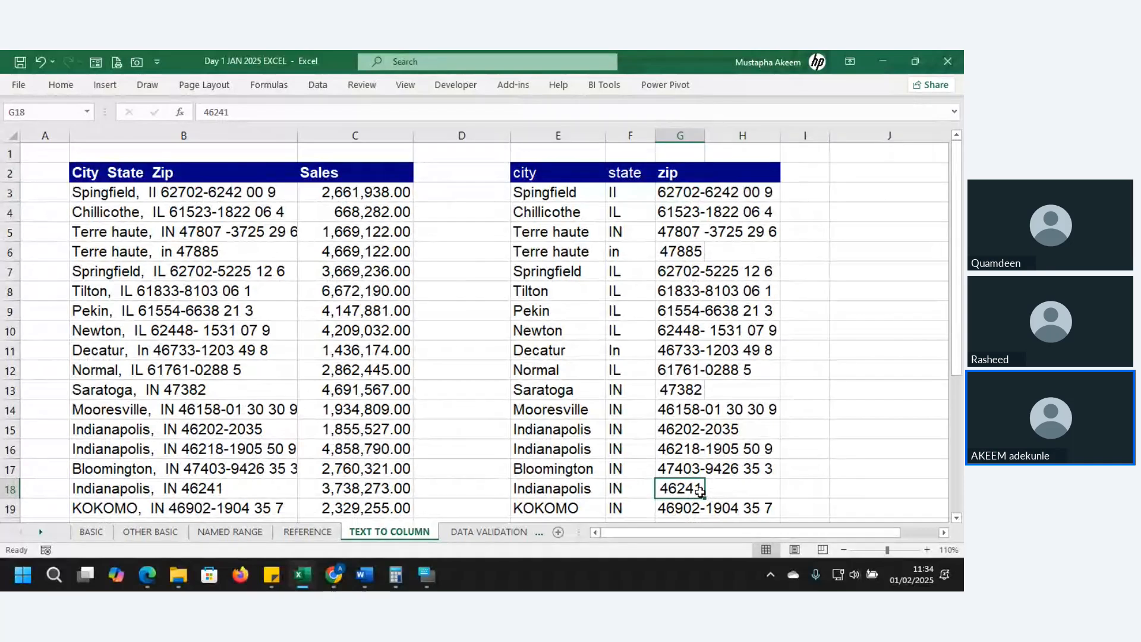
left_click(743, 188)
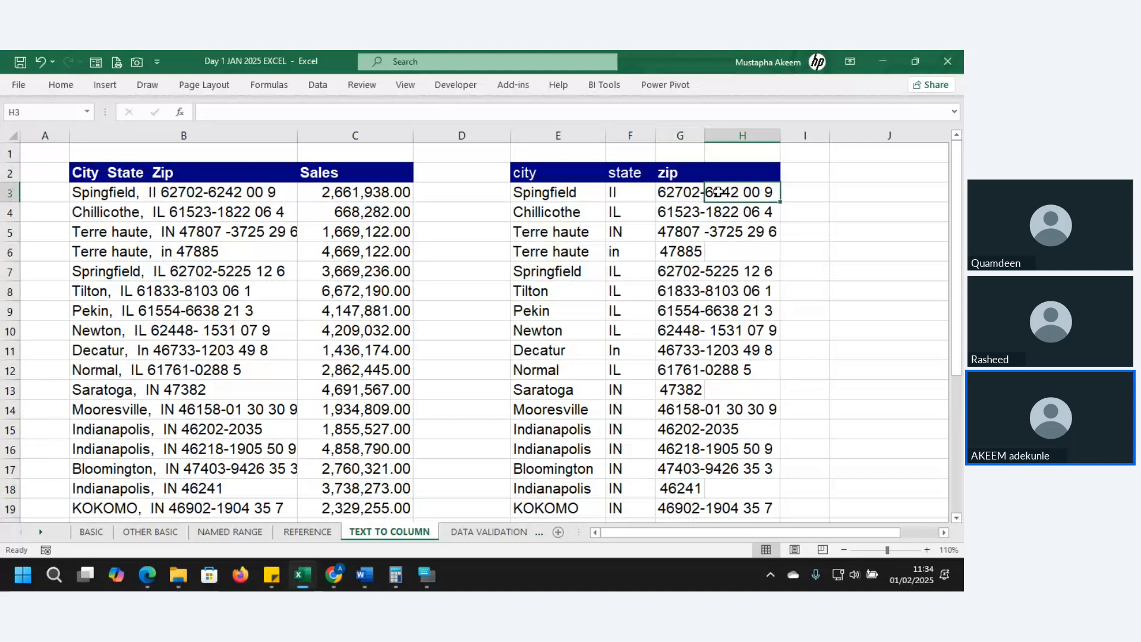
left_click(688, 194)
key("ctrl+shift+Down")
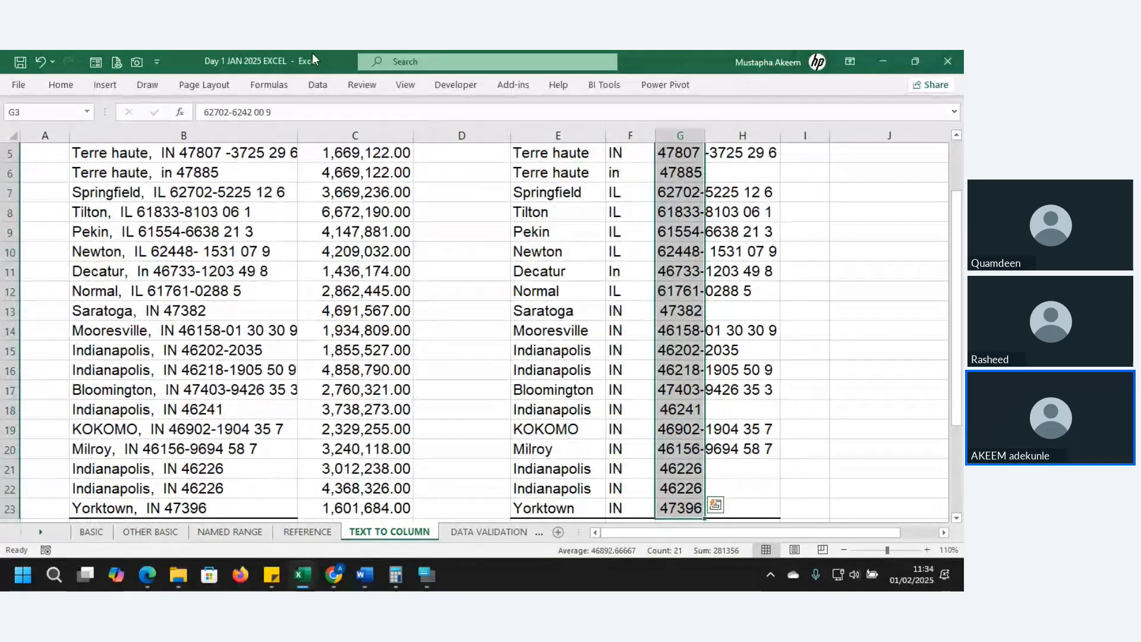
left_click(318, 85)
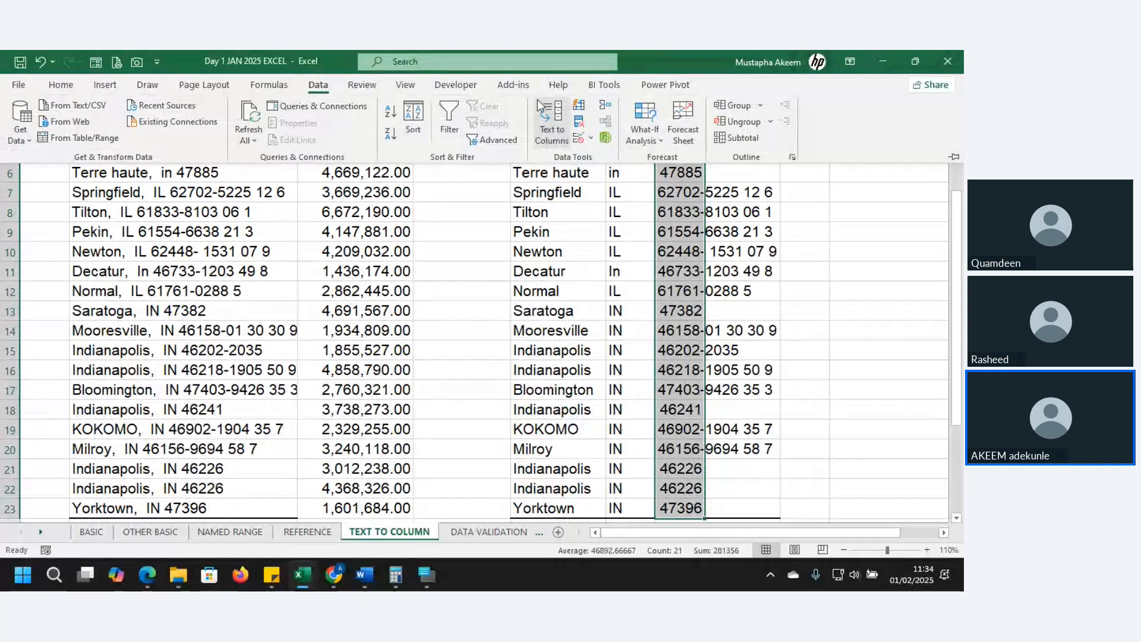
left_click(553, 130)
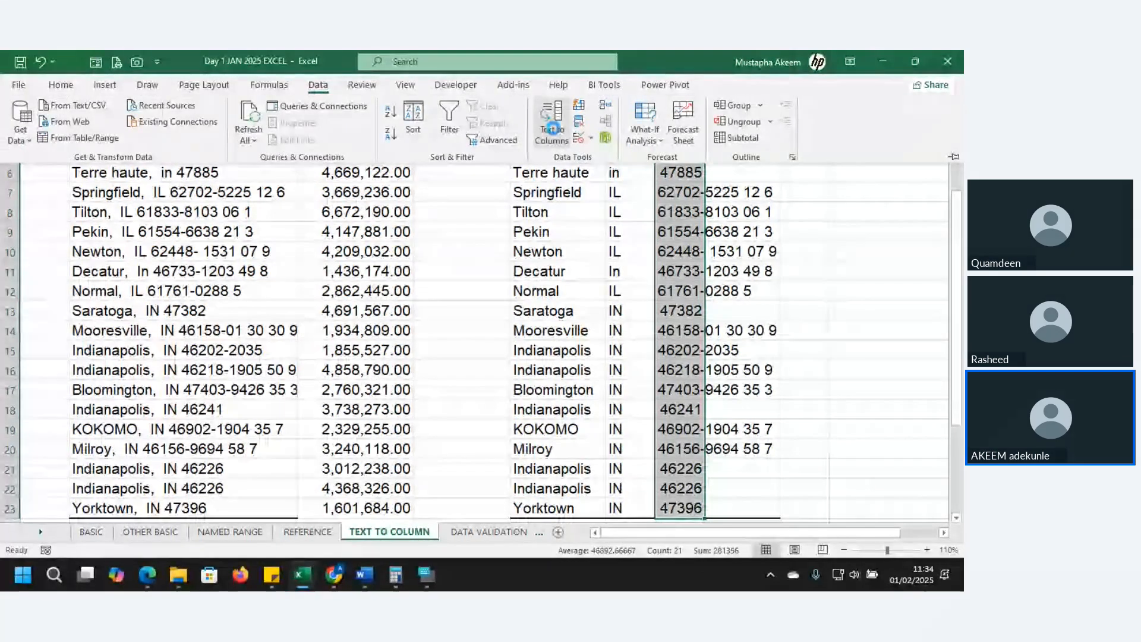
left_click(141, 294)
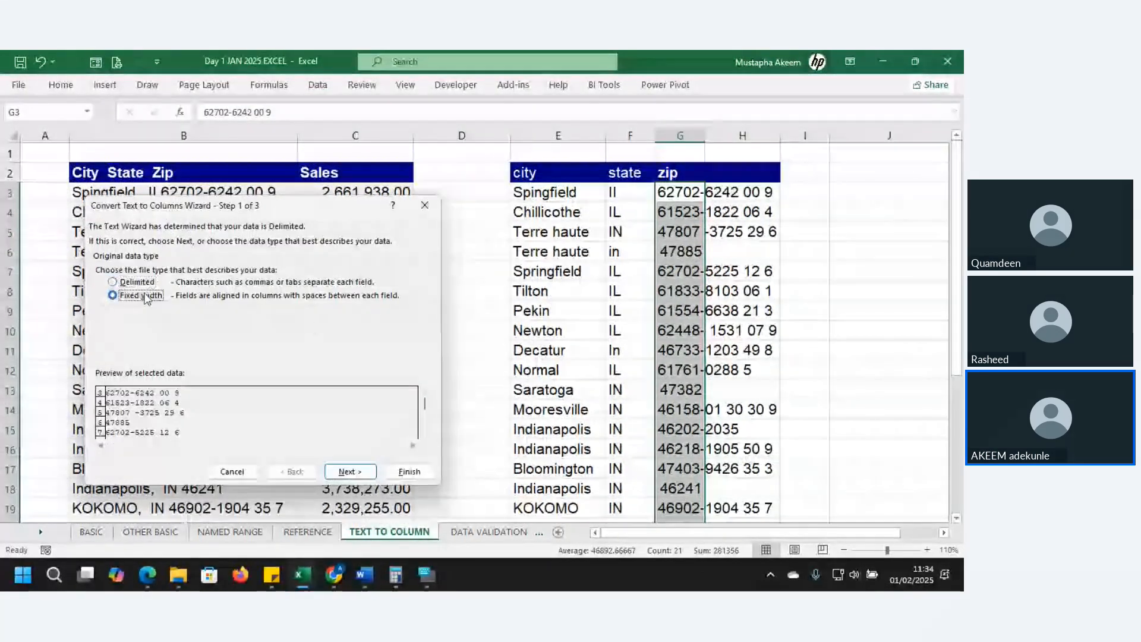
left_click(425, 205)
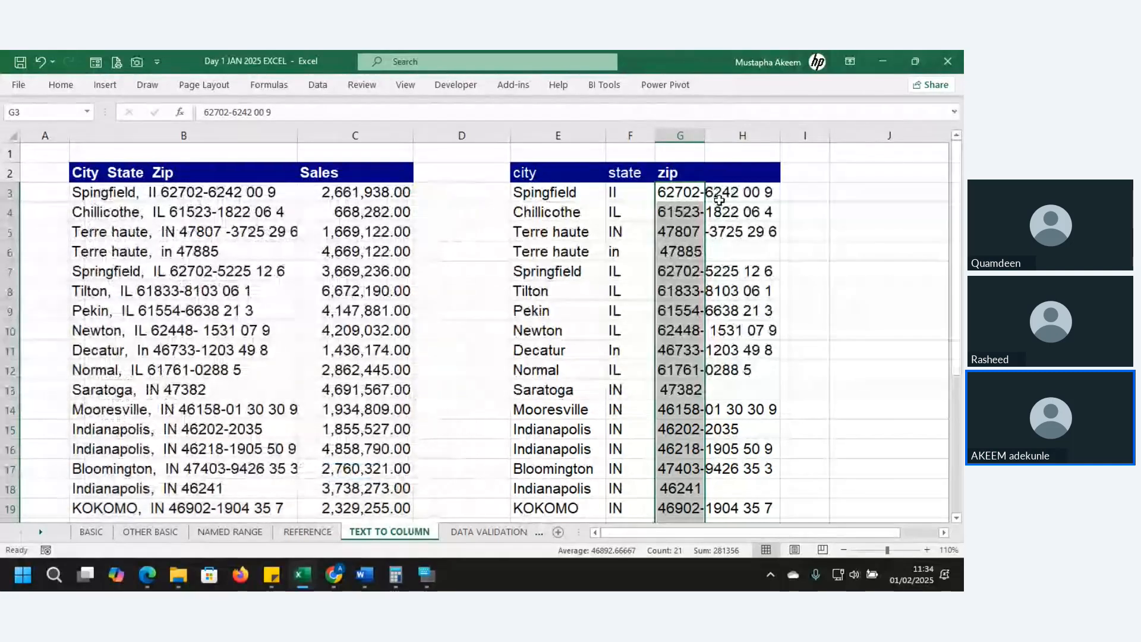
left_click_drag(719, 200, 760, 387)
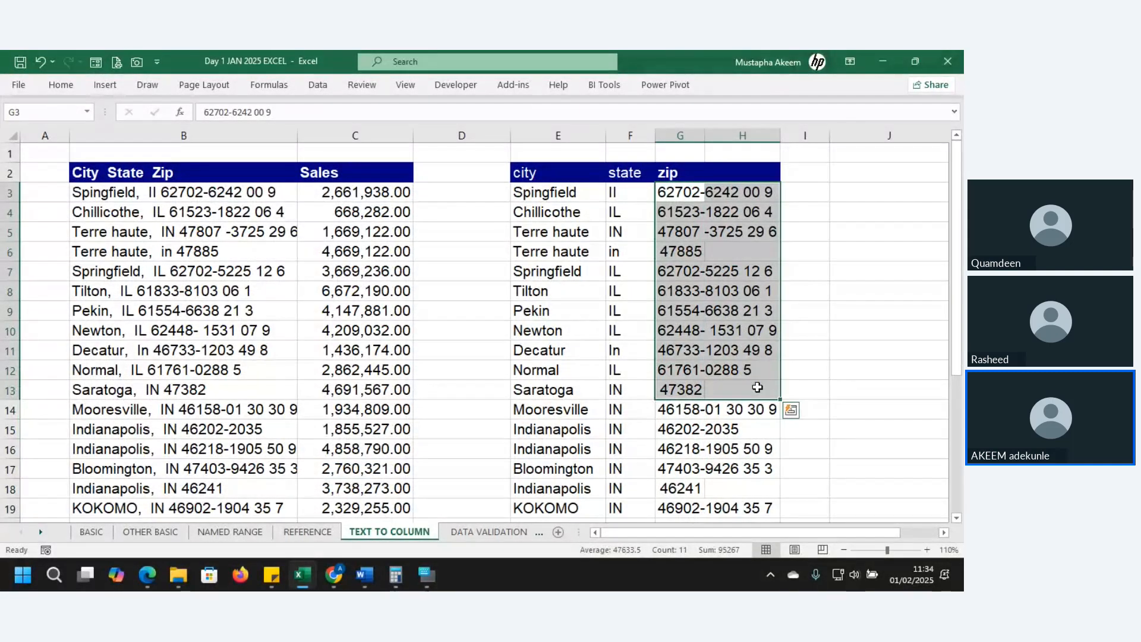
left_click(757, 387)
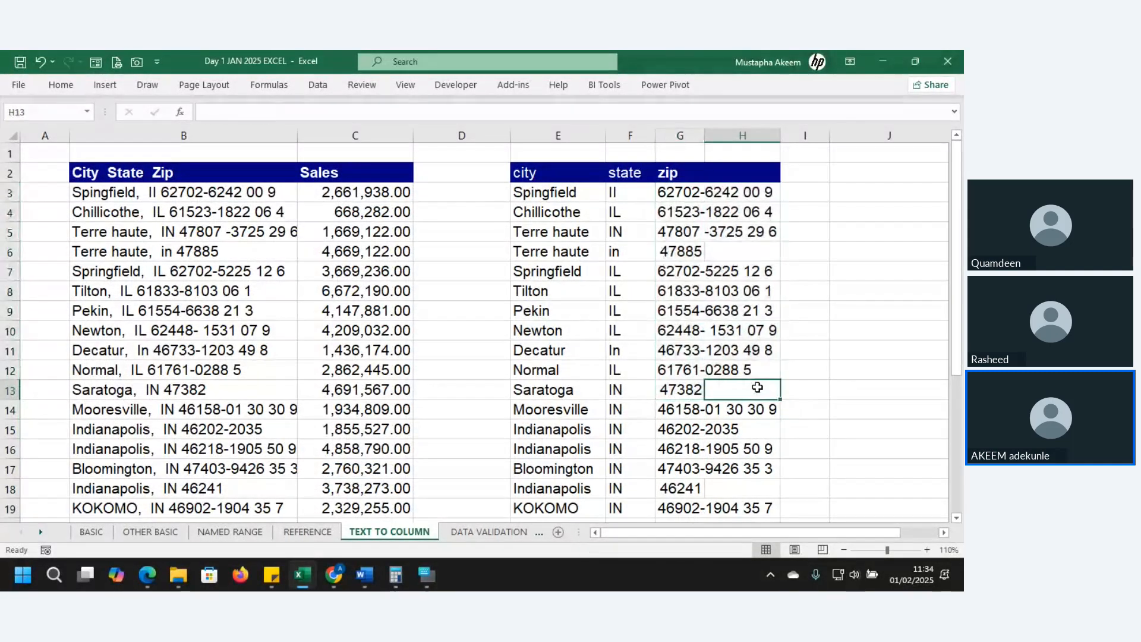
Split the zip entries in G3:G13 with fixed-width Text to Columns, adding a break after the fifth digit.
left_click(683, 194)
left_click_drag(684, 194, 700, 390)
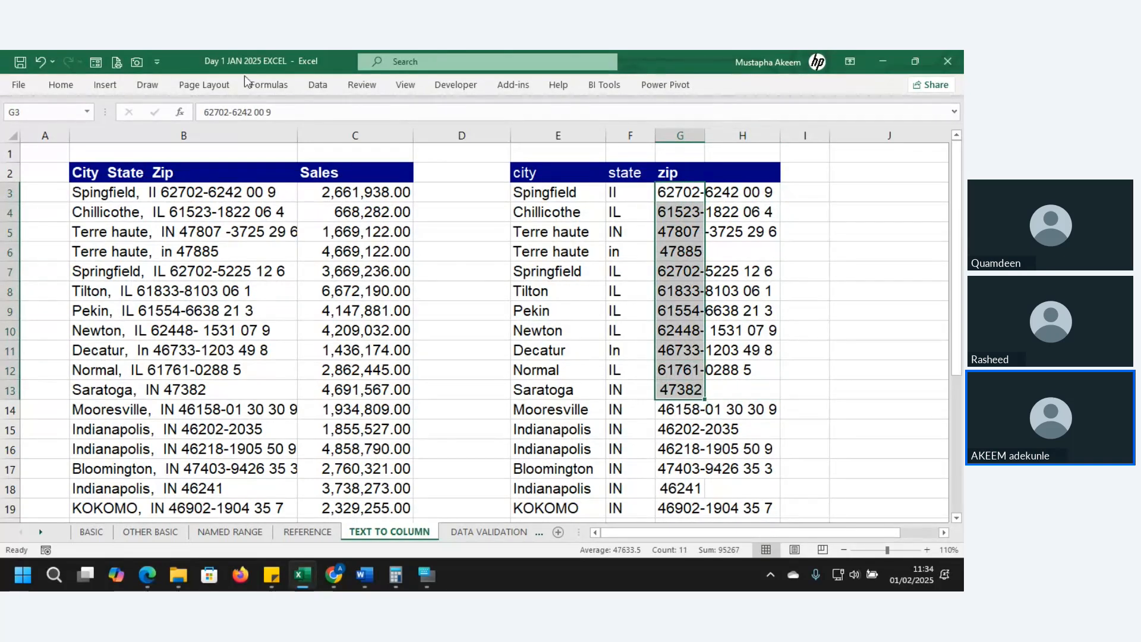
left_click(316, 86)
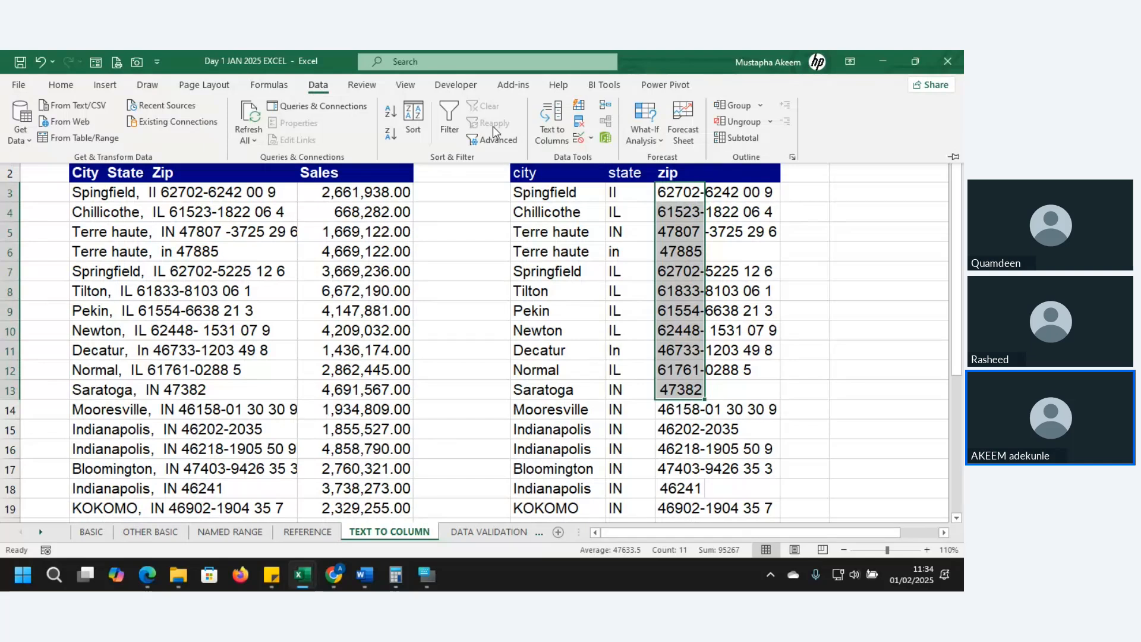
left_click(558, 121)
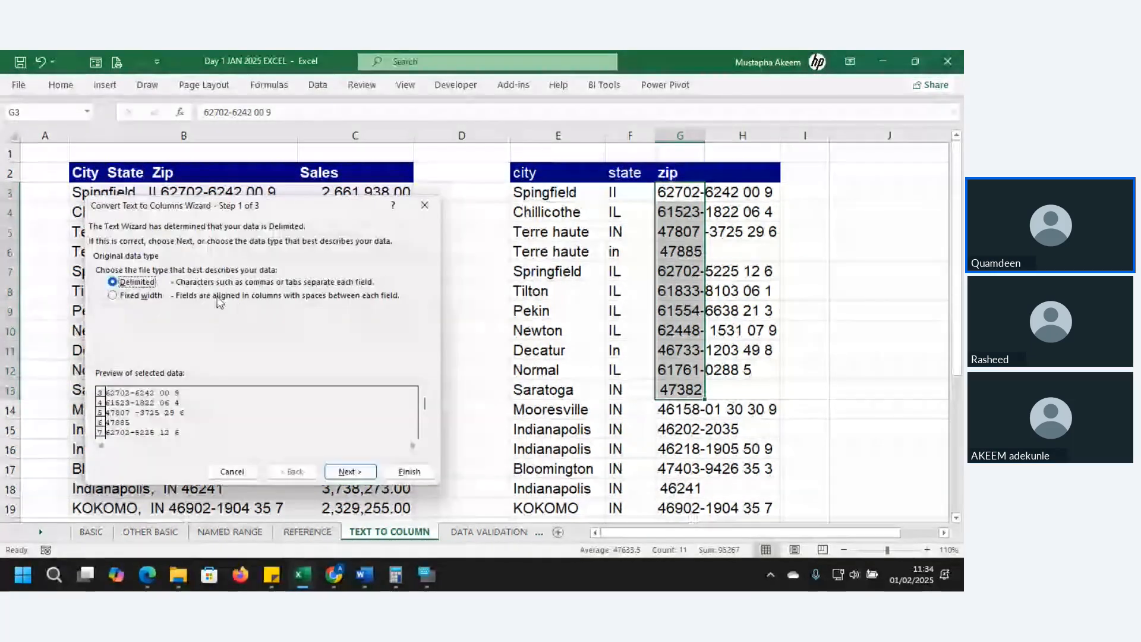
left_click(139, 296)
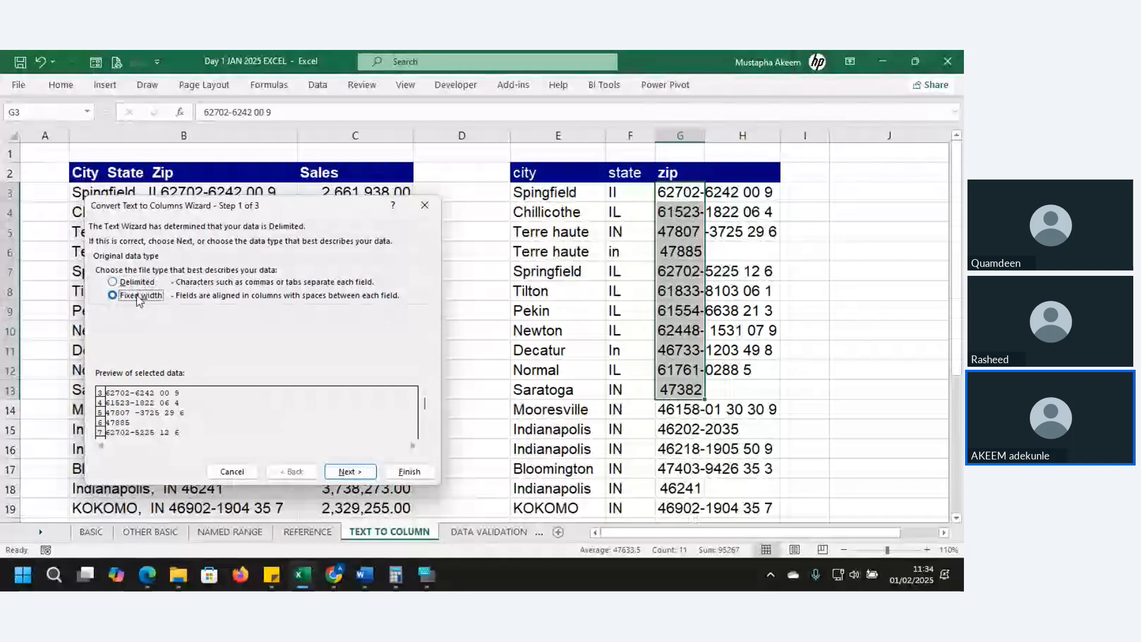
left_click(347, 475)
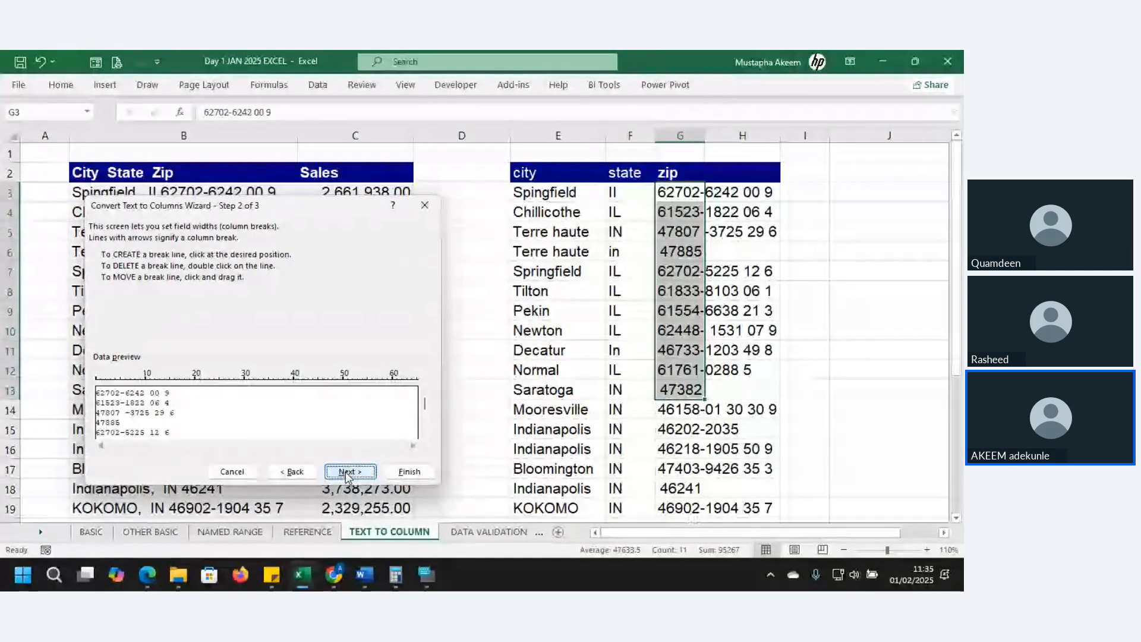
left_click(120, 407)
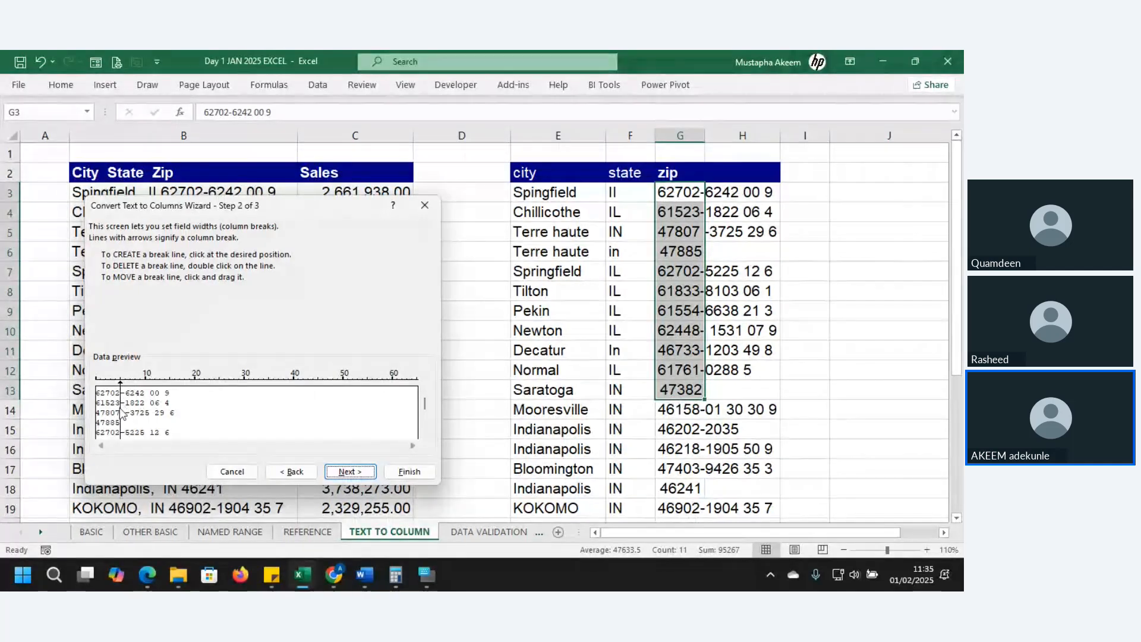
left_click(412, 473)
Widen columns G and H and right-align the contents of column H.
left_click_drag(780, 135, 822, 140)
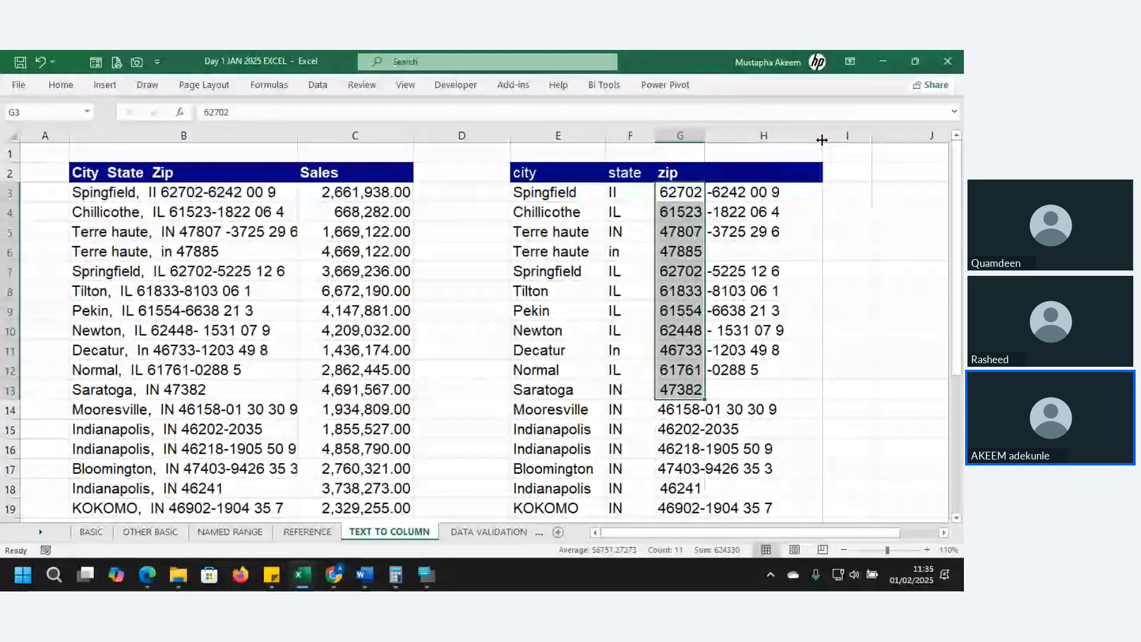
left_click_drag(705, 135, 724, 134)
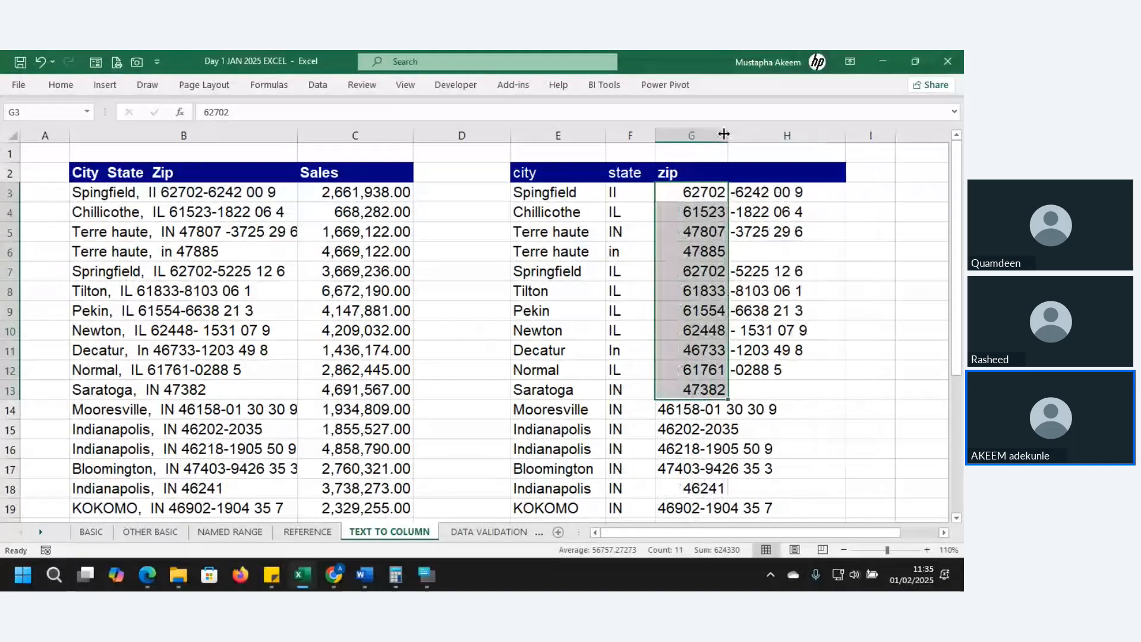
left_click(759, 132)
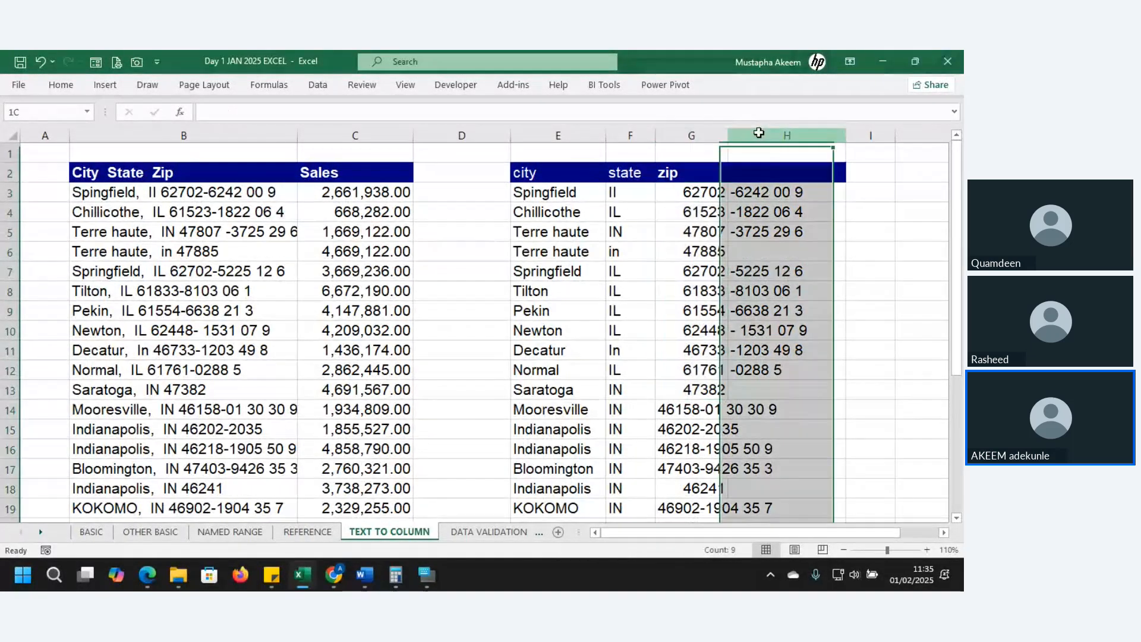
left_click(109, 92)
left_click(64, 89)
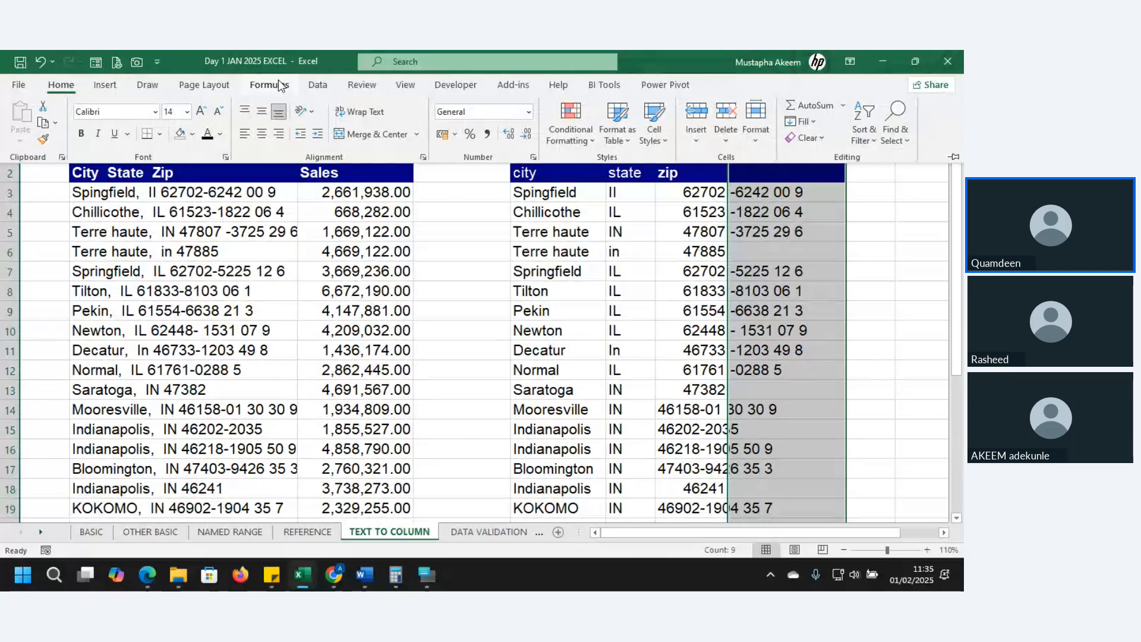
left_click(278, 134)
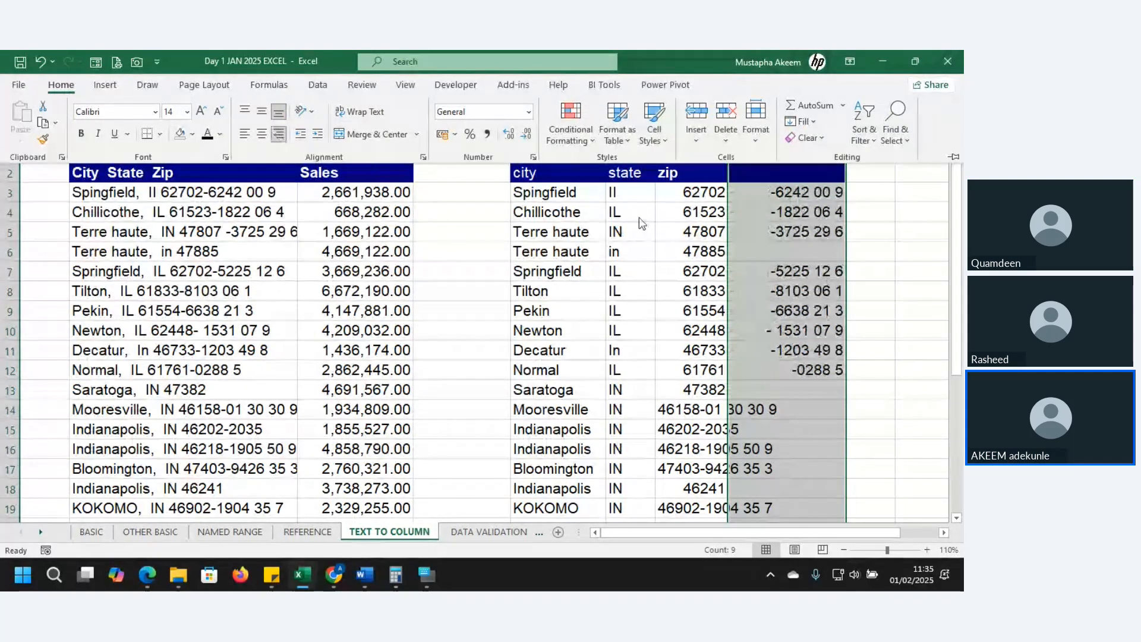
left_click(790, 269)
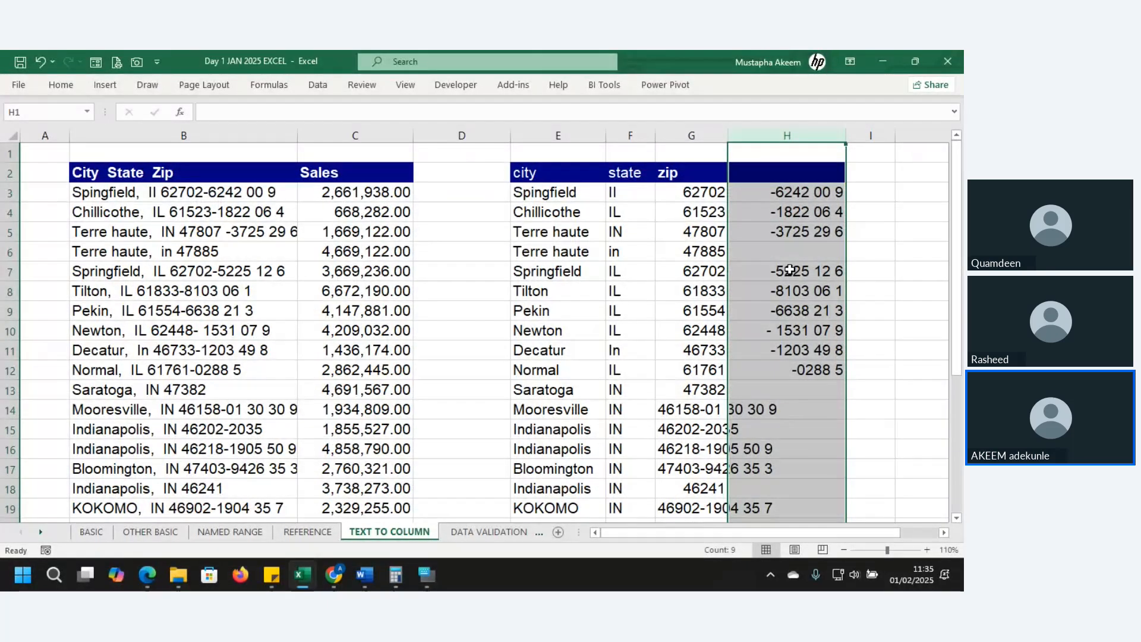
Set up Text to Columns for the zip entries in G14:G23 as delimited data, with comma and underscore as delimiters.
left_click(686, 411)
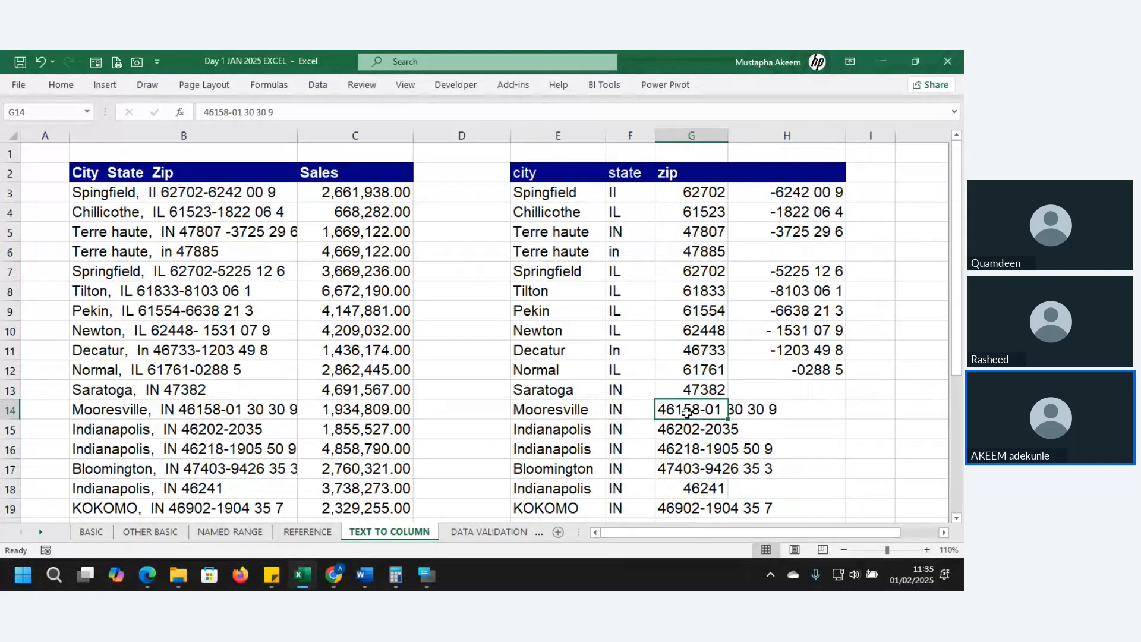
mouse_move(692, 411)
left_mouse_down()
mouse_move(722, 569)
mouse_move(705, 431)
left_mouse_up()
left_click_drag(692, 264, 717, 452)
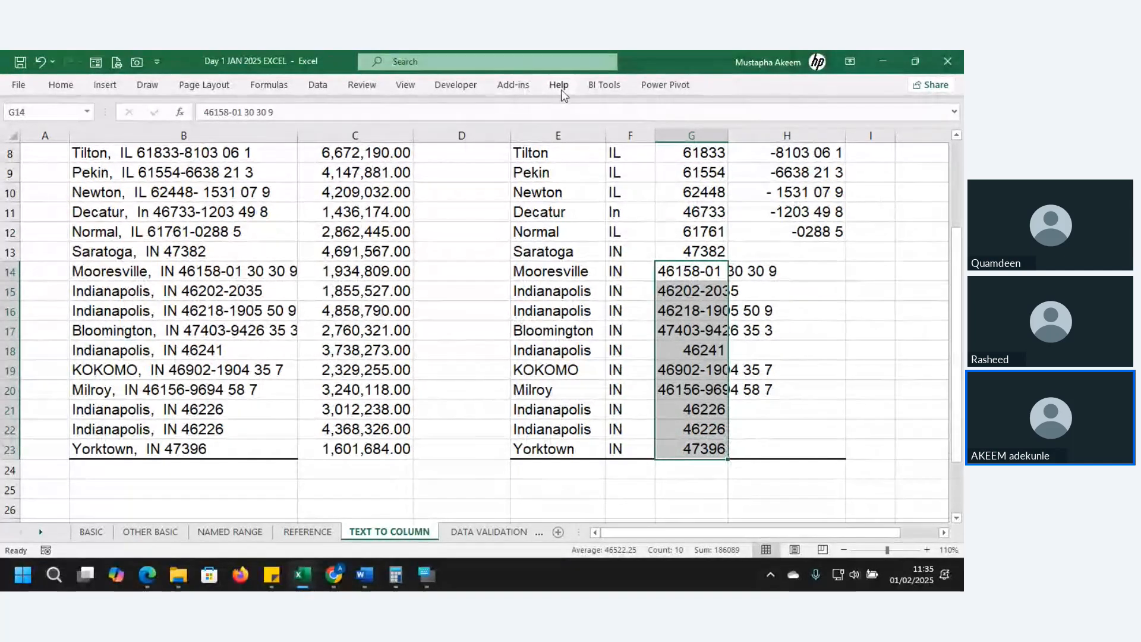
left_click(318, 84)
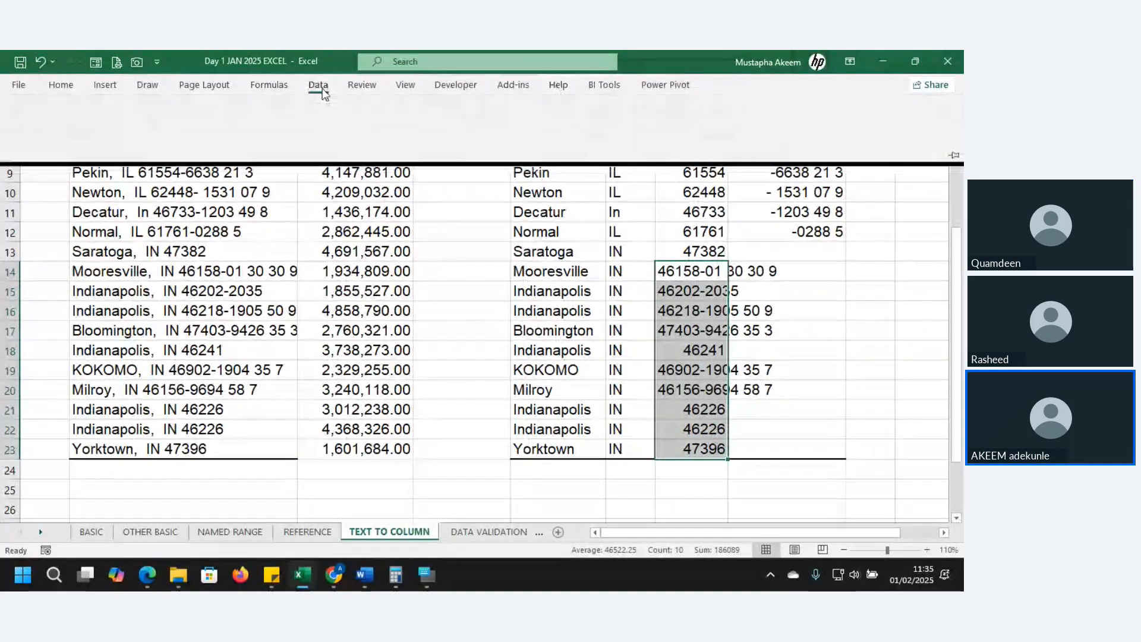
left_click(552, 125)
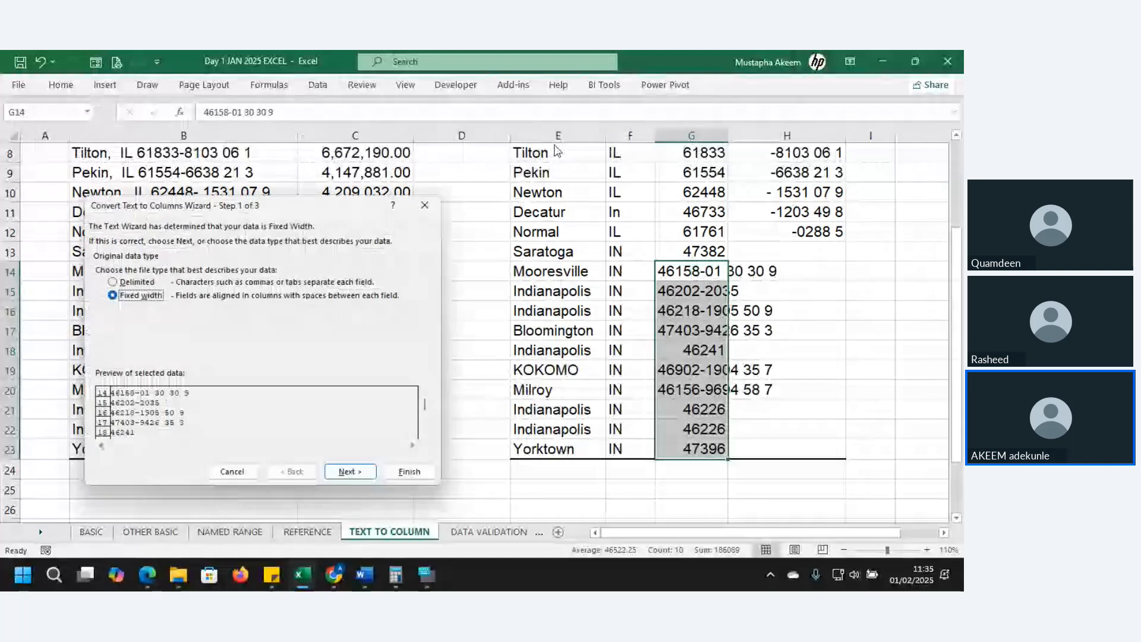
left_click(112, 281)
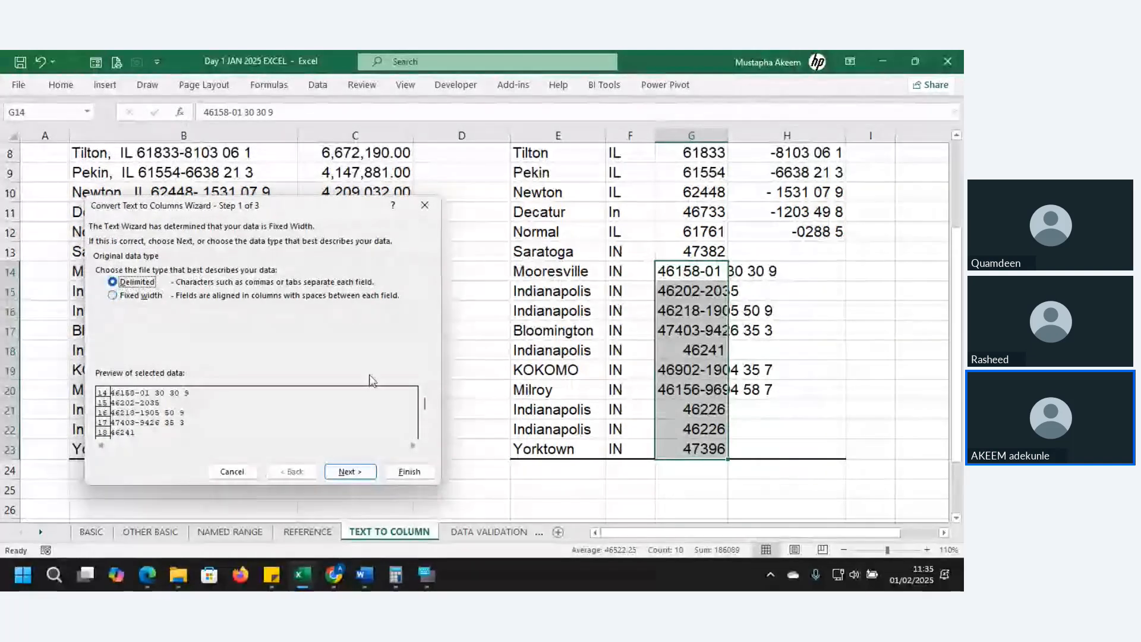
left_click(345, 471)
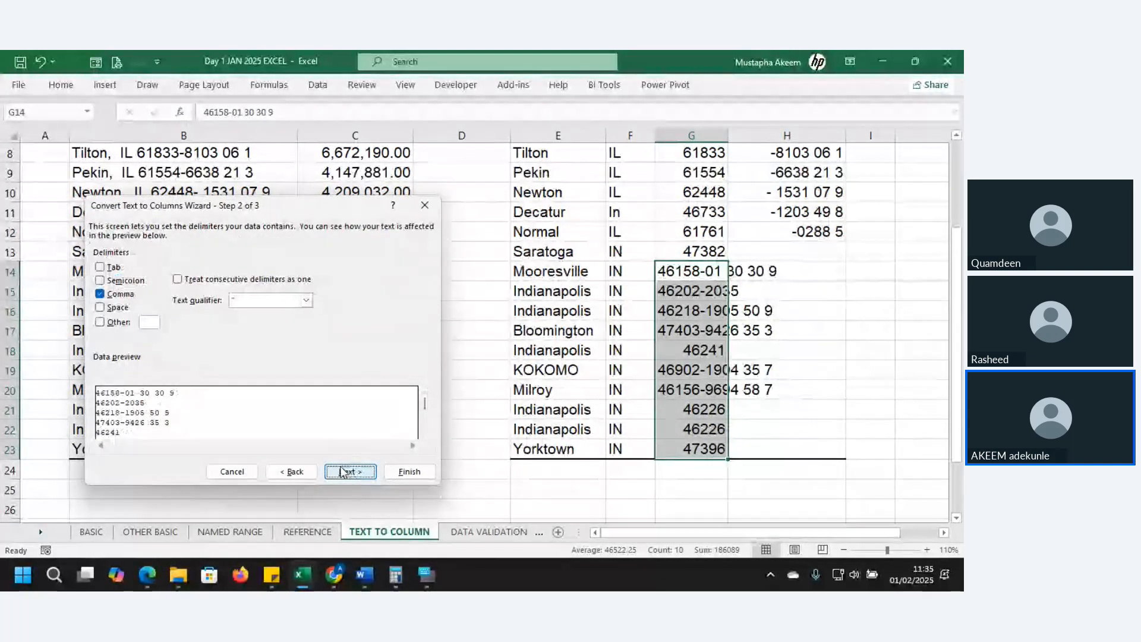
left_click(100, 322)
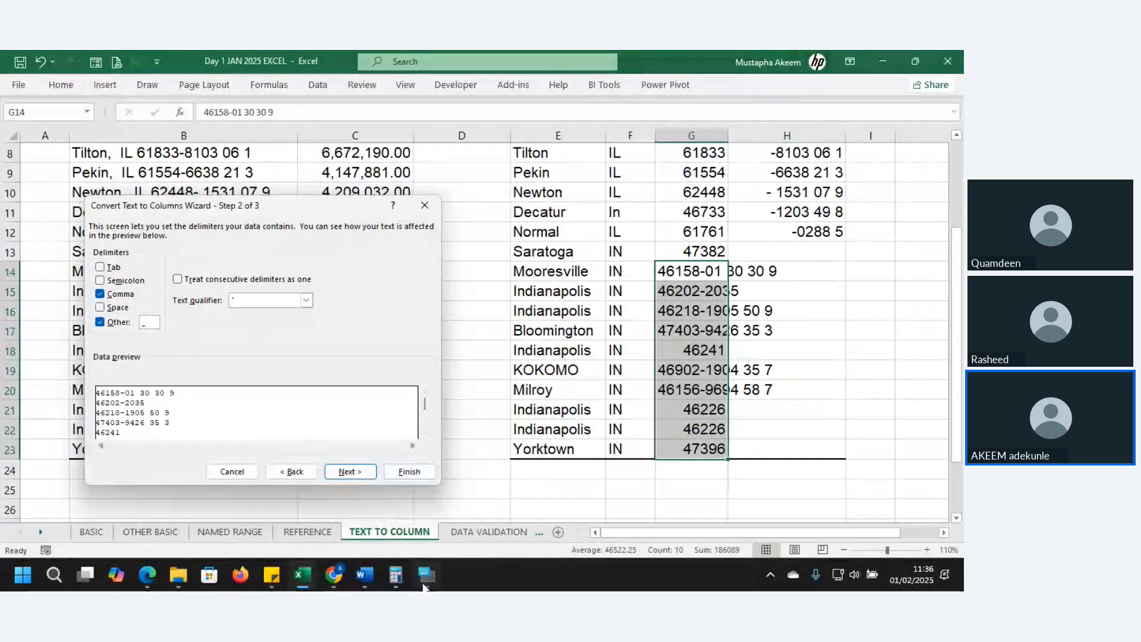
Show the hyphen key on the On-Screen Keyboard and finish the conversion of G14:G23 with the chosen delimiters.
mouse_move(425, 585)
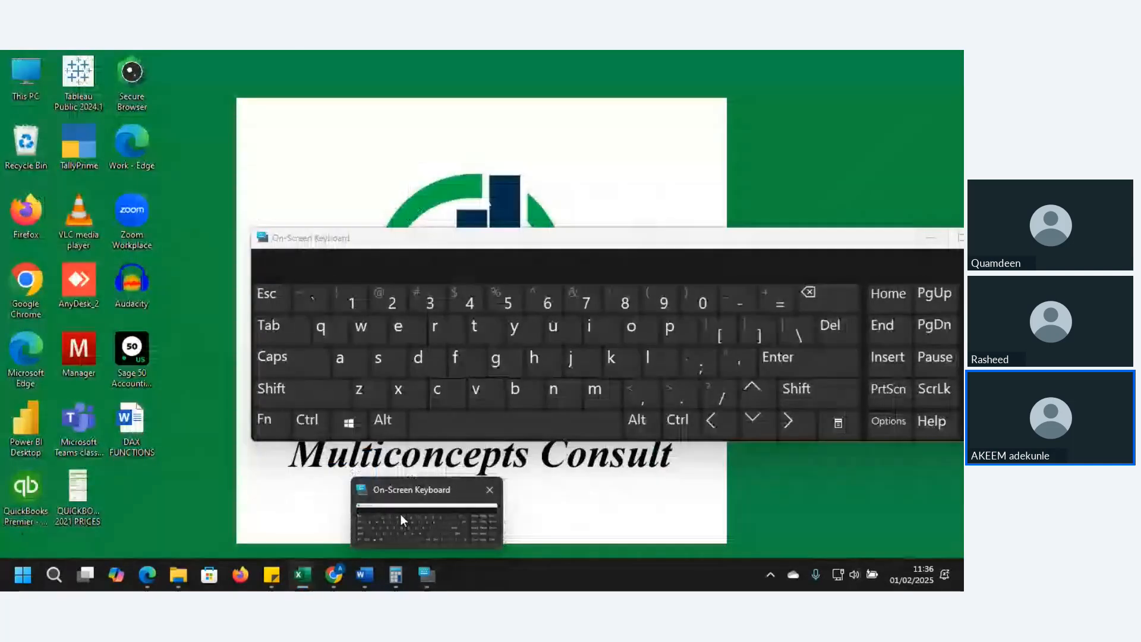
left_click(400, 515)
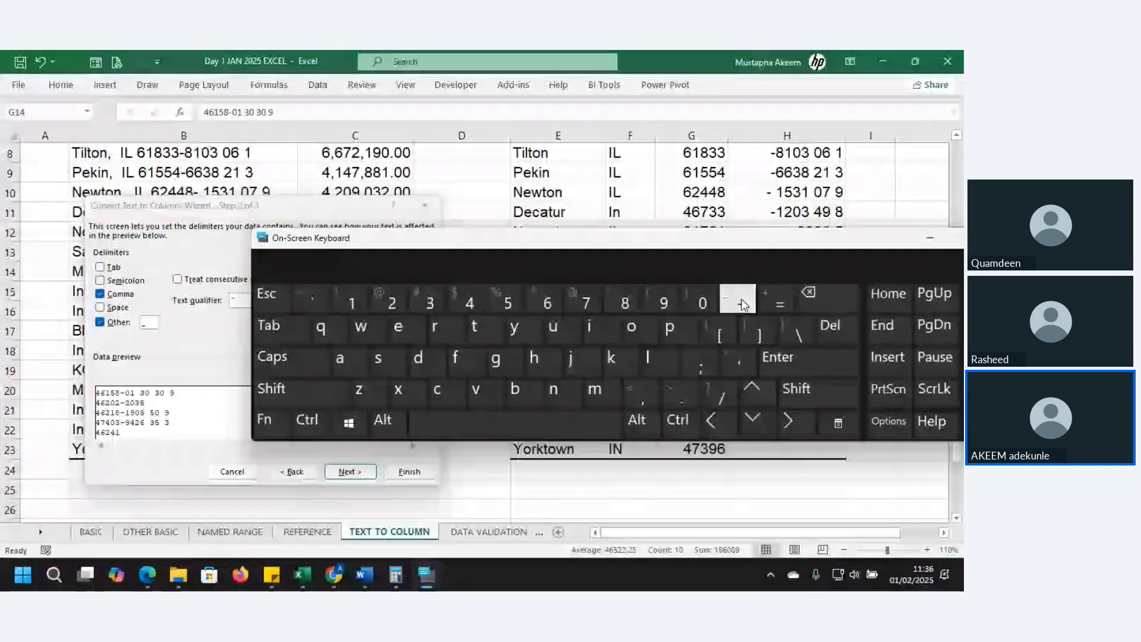
left_click(930, 240)
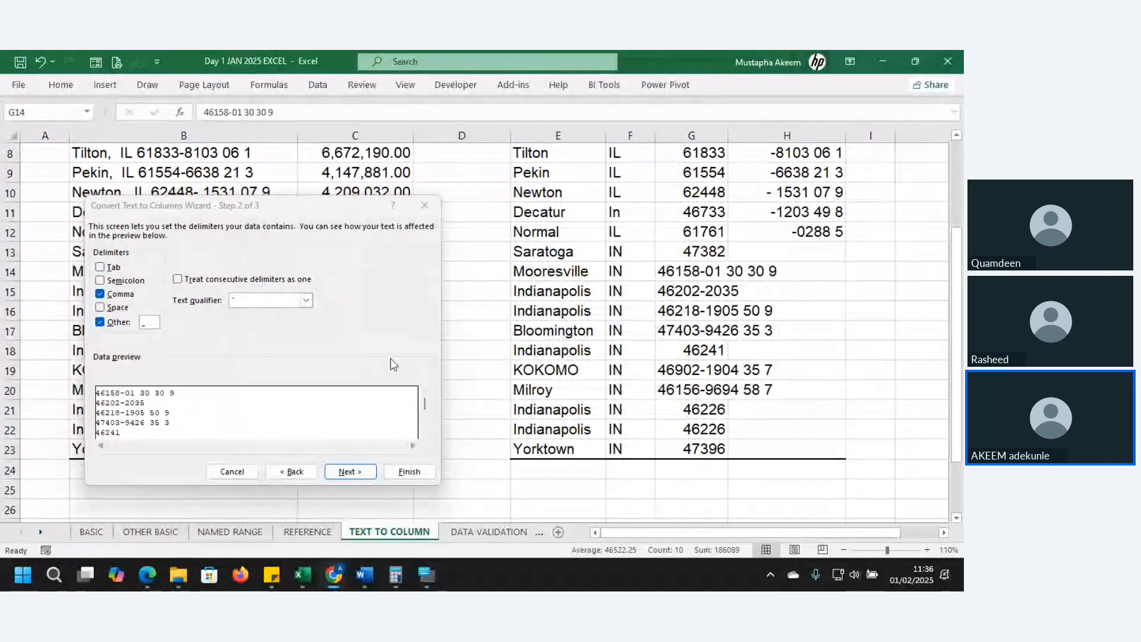
left_click(416, 473)
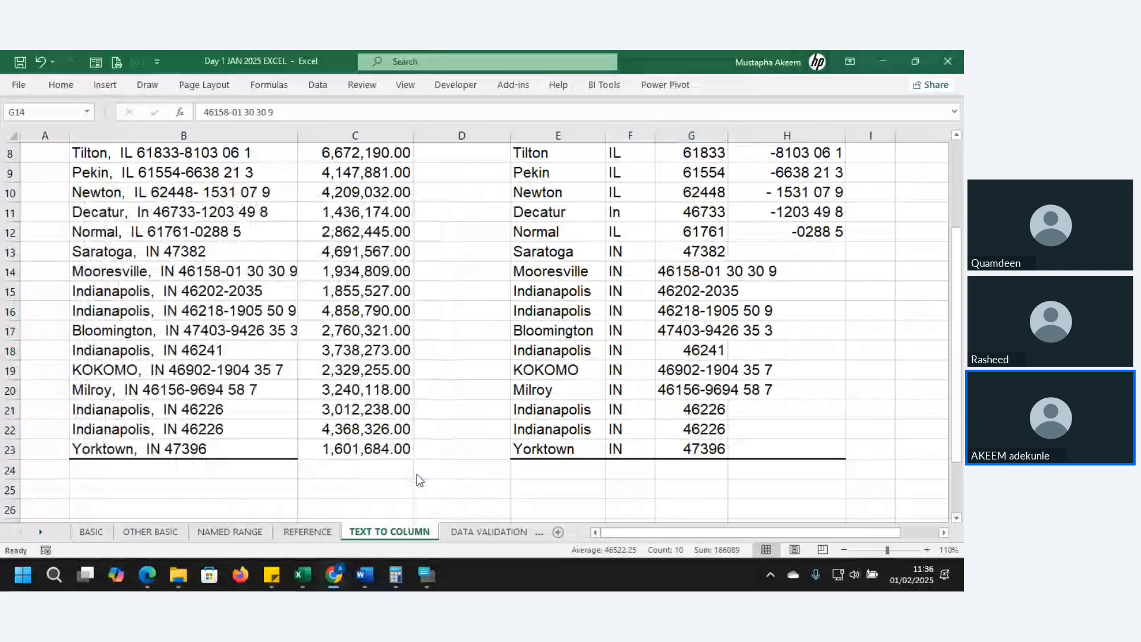
Try to split the zip entries in G14:G23 with delimited Text to Columns, turning off comma and keeping only underscore as delimiter.
key("ctrl+shift+Down")
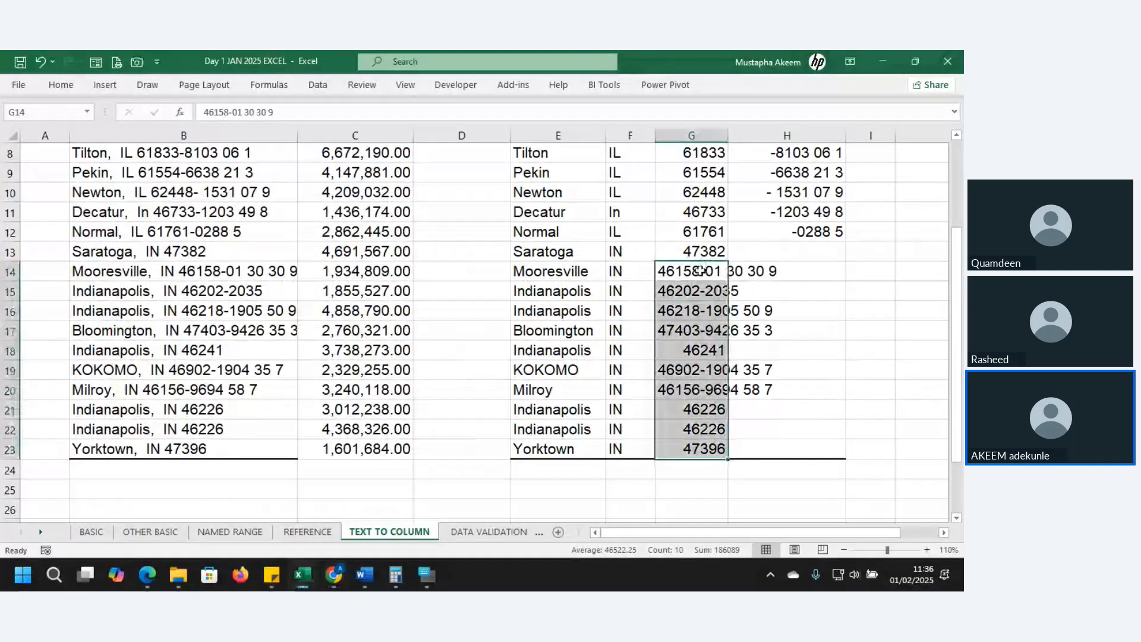
left_click(697, 270)
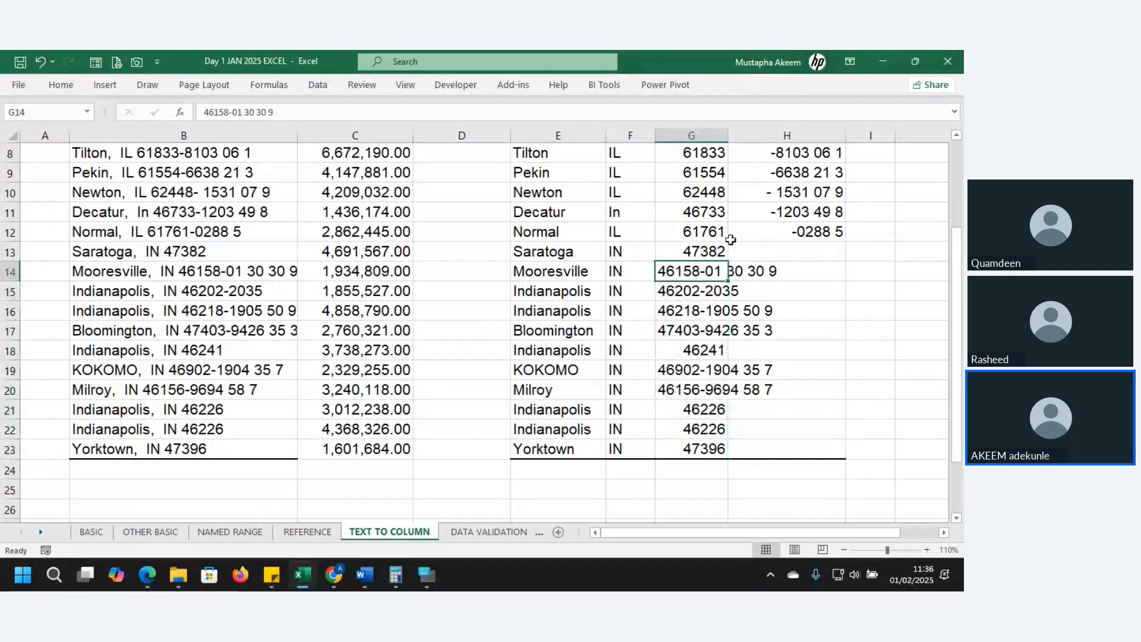
left_click_drag(690, 275, 705, 440)
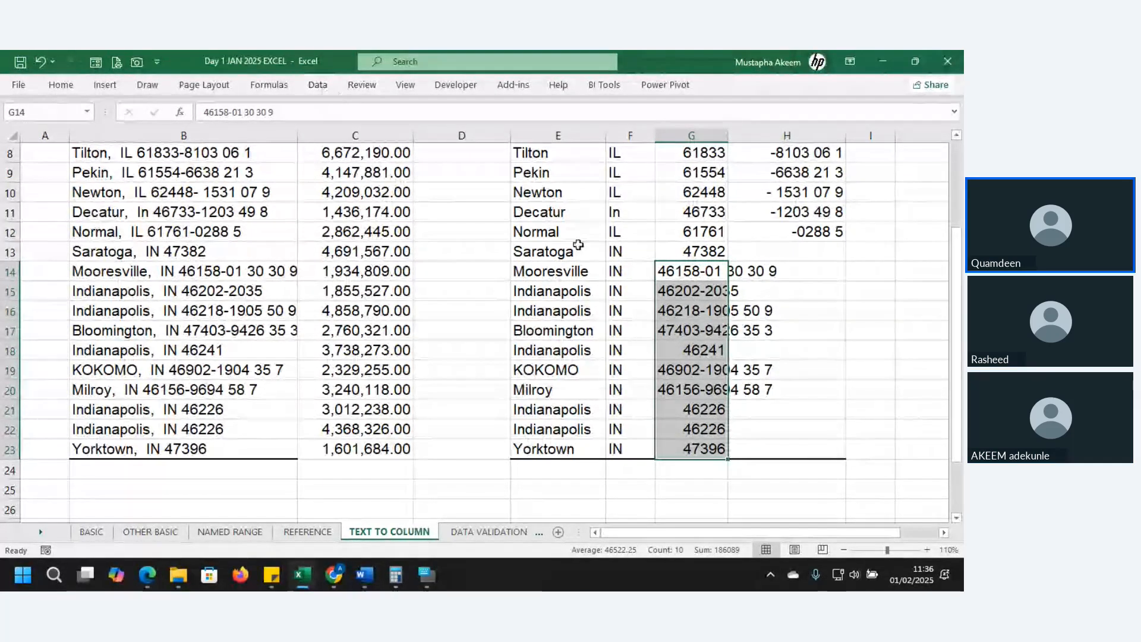
left_click(693, 271)
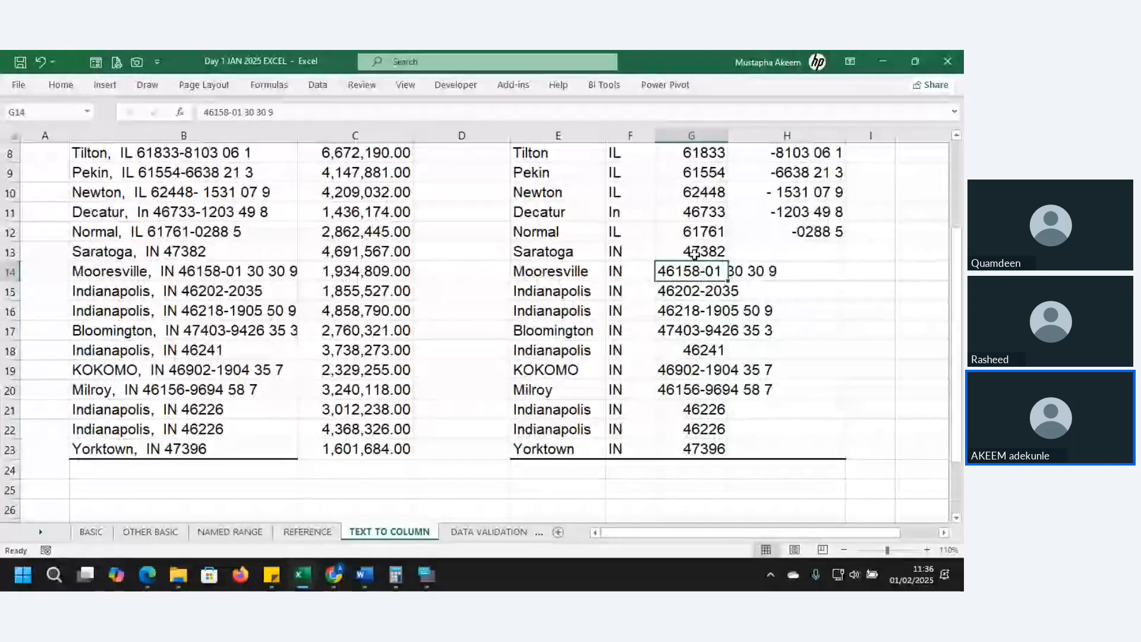
left_click_drag(694, 271, 707, 450)
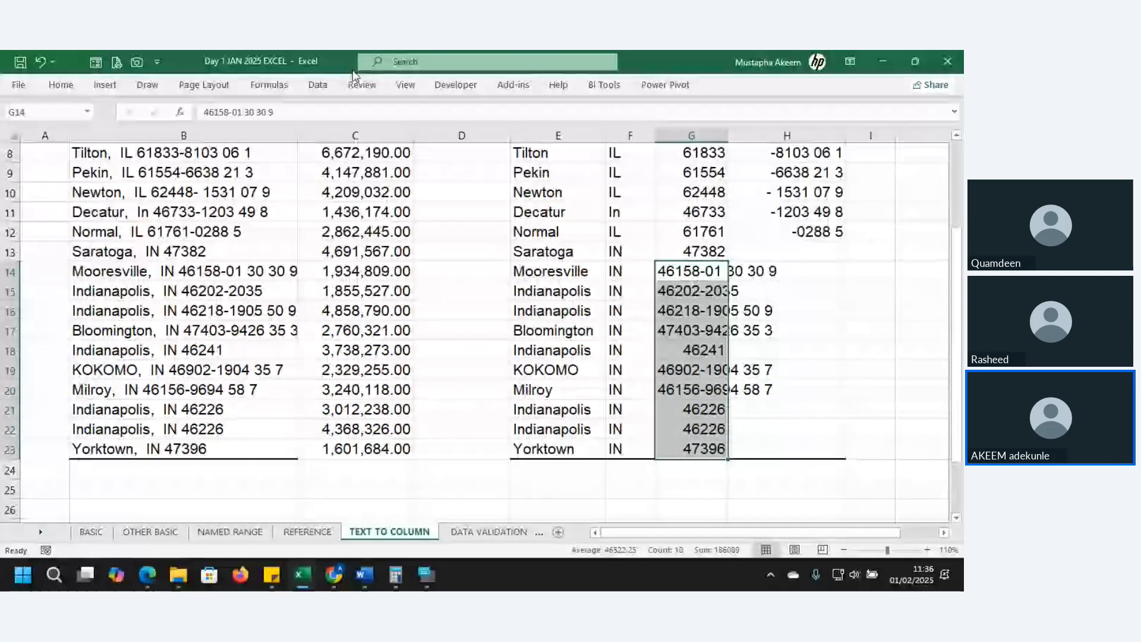
left_click(318, 85)
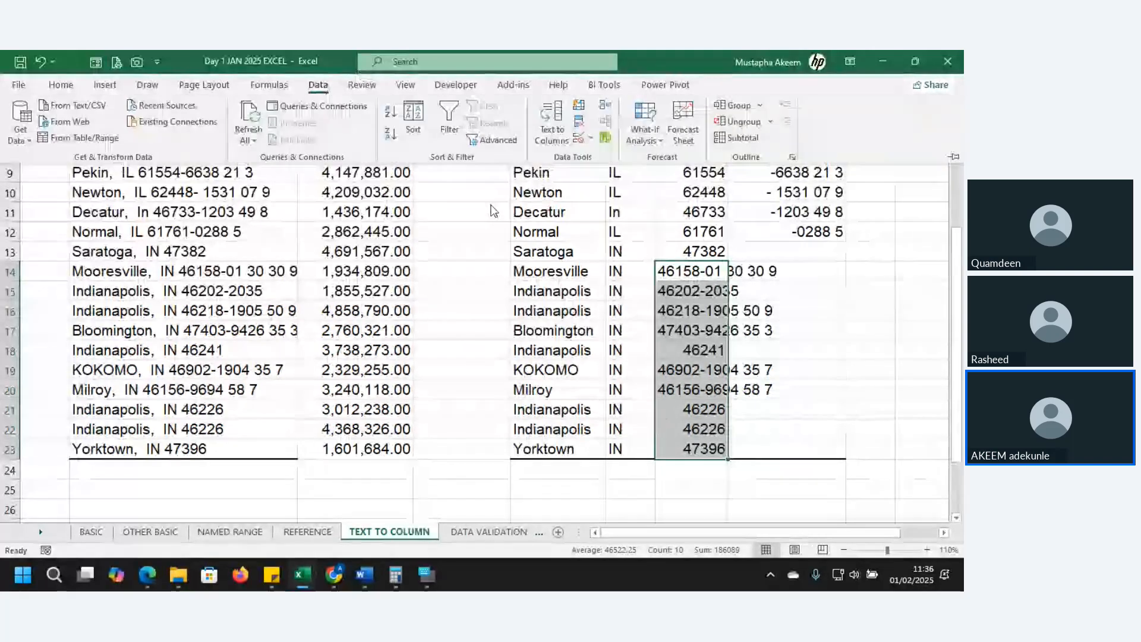
left_click(561, 132)
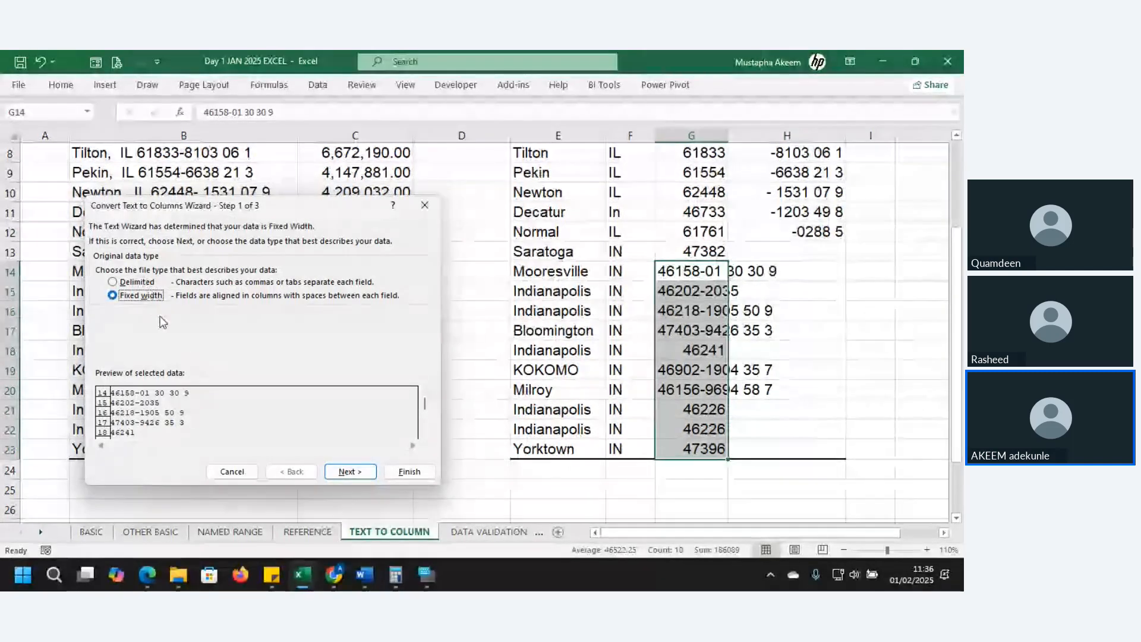
left_click(113, 282)
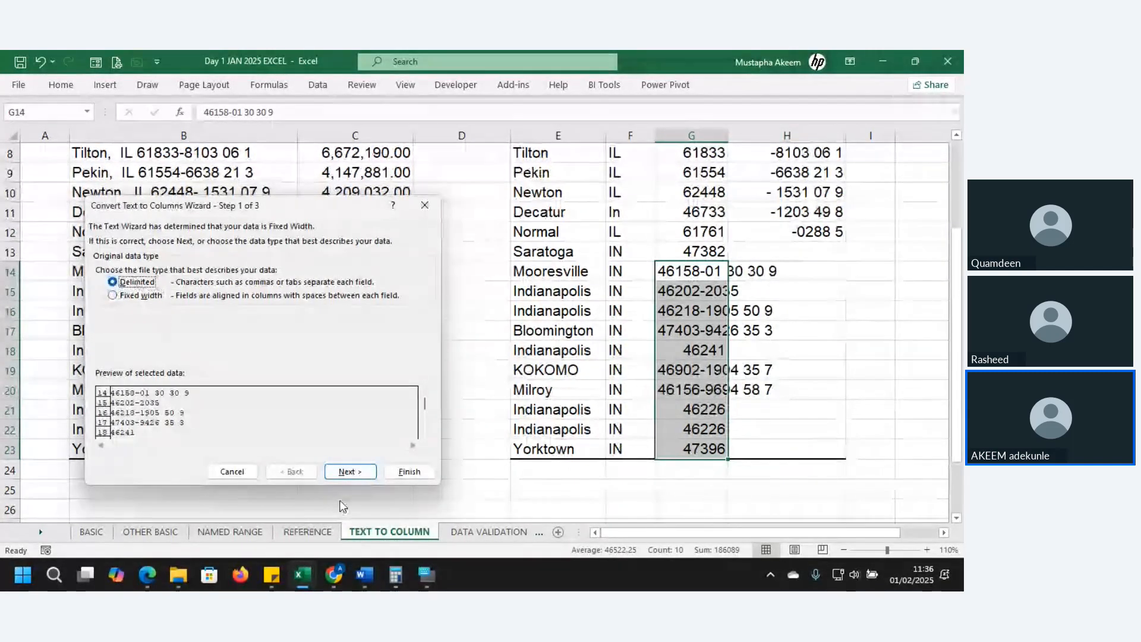
left_click(350, 472)
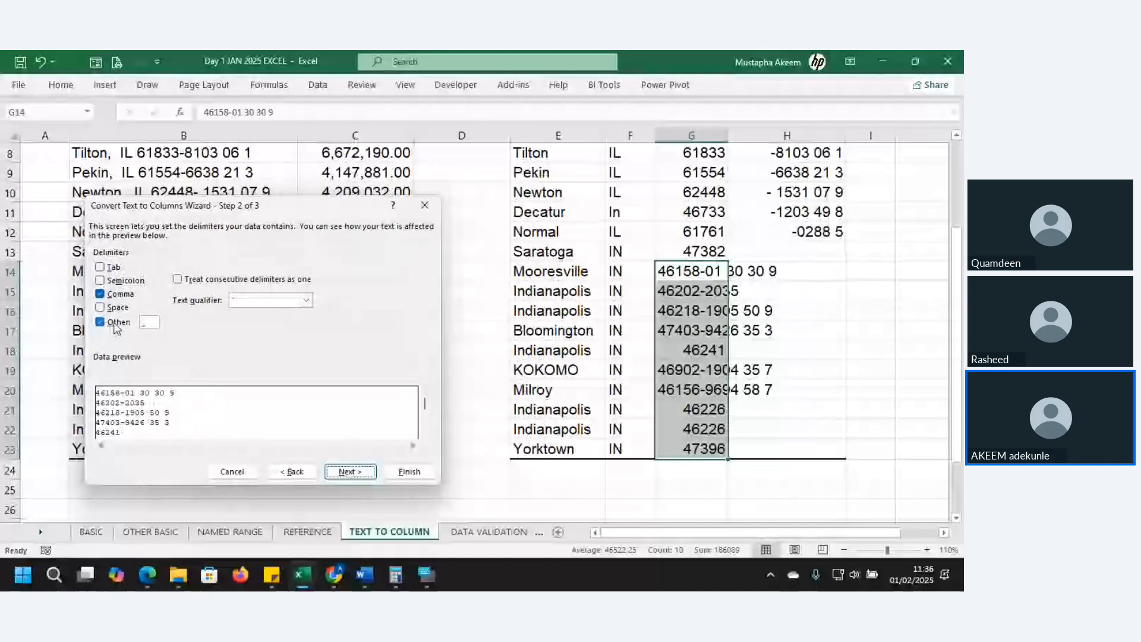
left_click(99, 294)
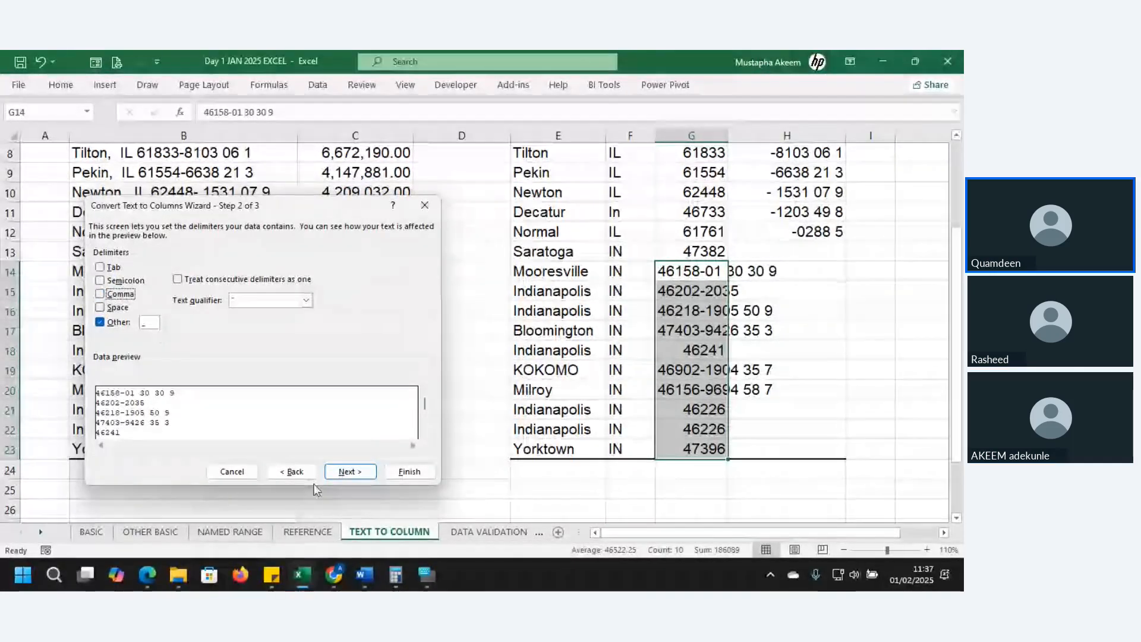
left_click(411, 471)
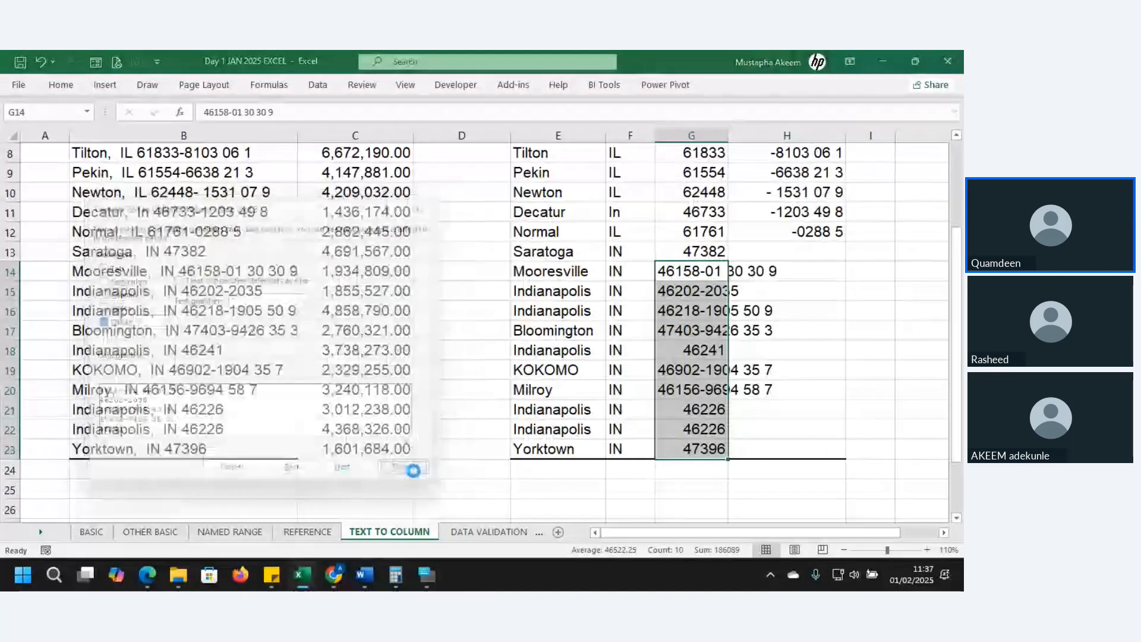
left_click(818, 391)
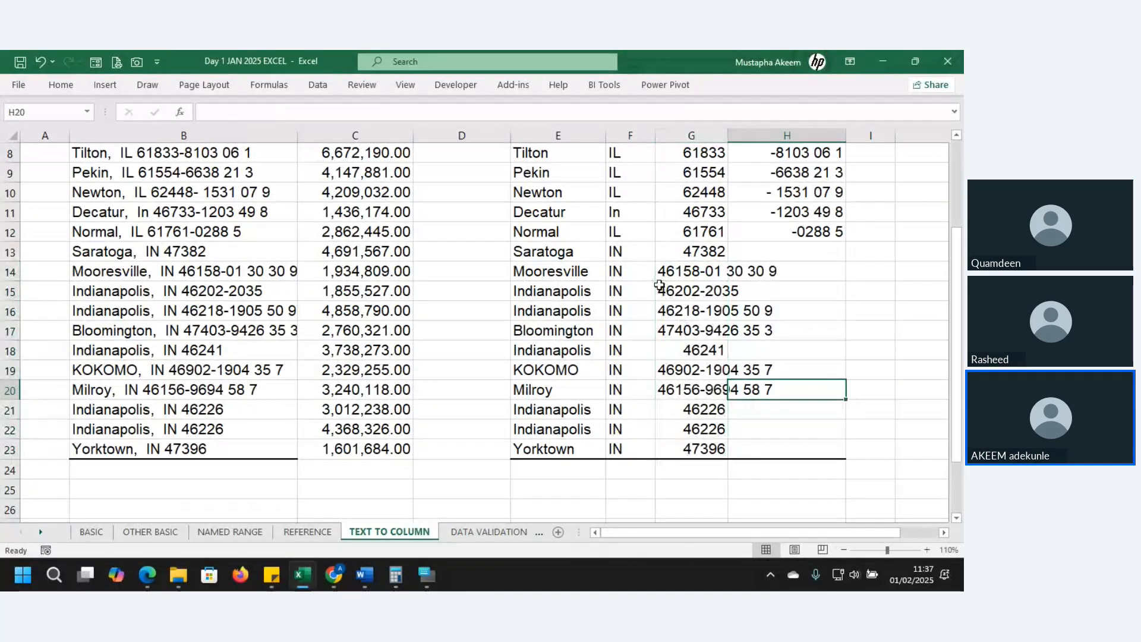
Examine the separator character after the first five digits of the zip entry in G14.
left_click(723, 266)
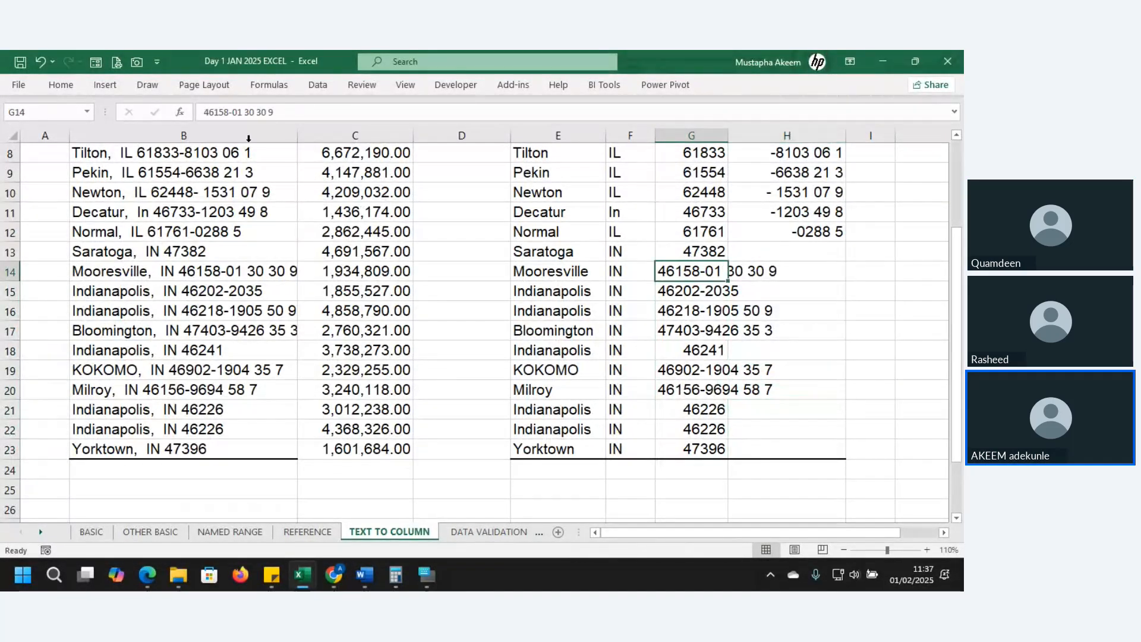
left_click(229, 111)
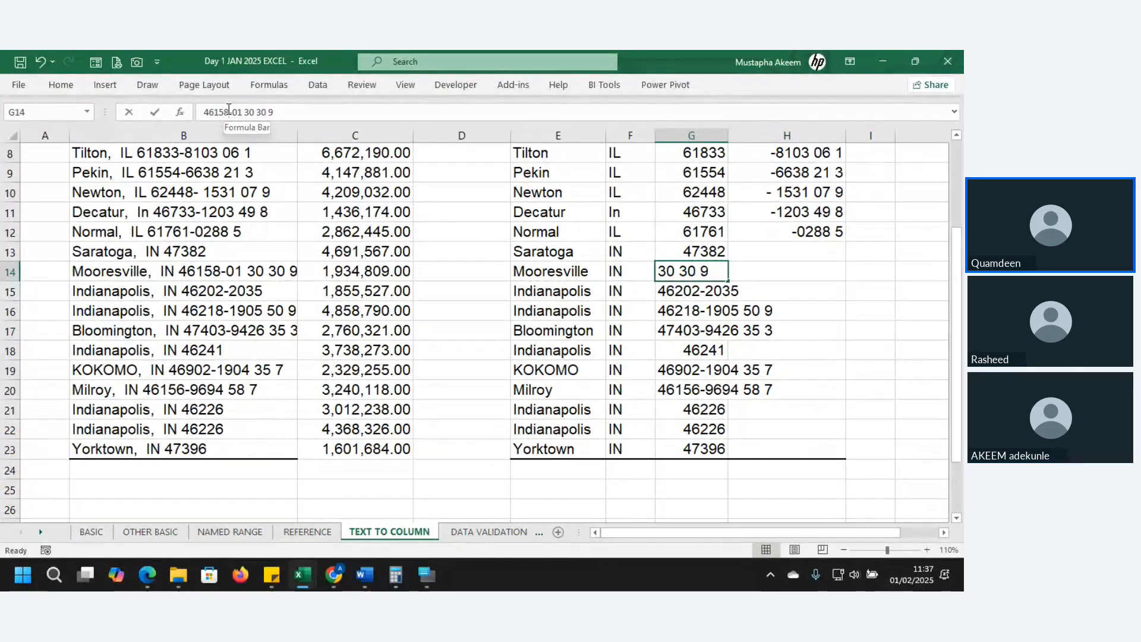
left_click(228, 111)
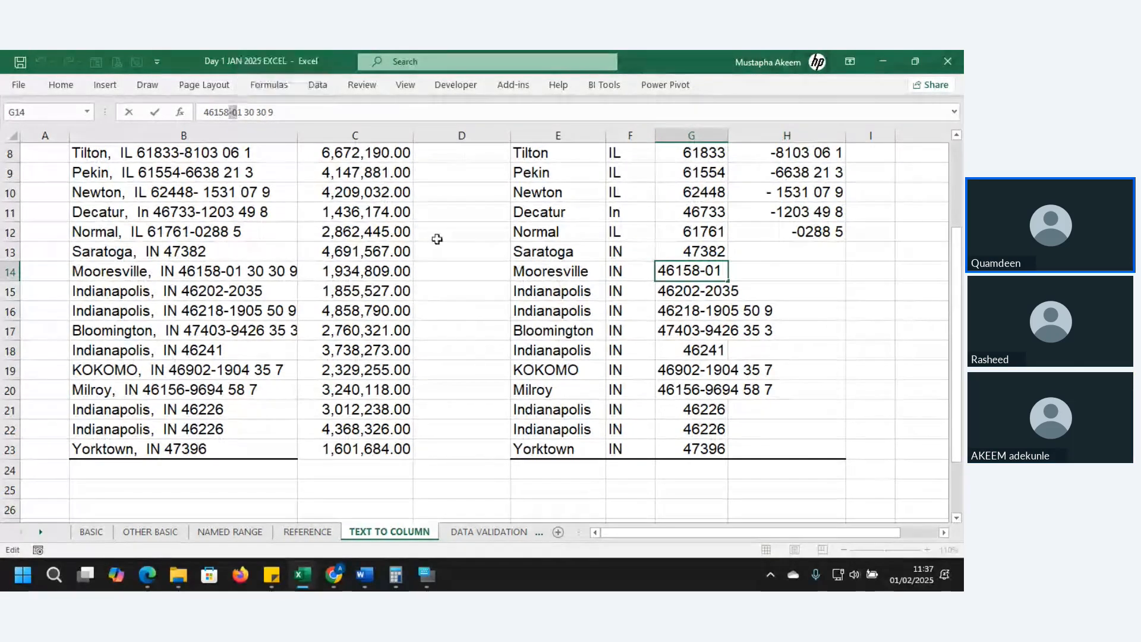
left_click(689, 272)
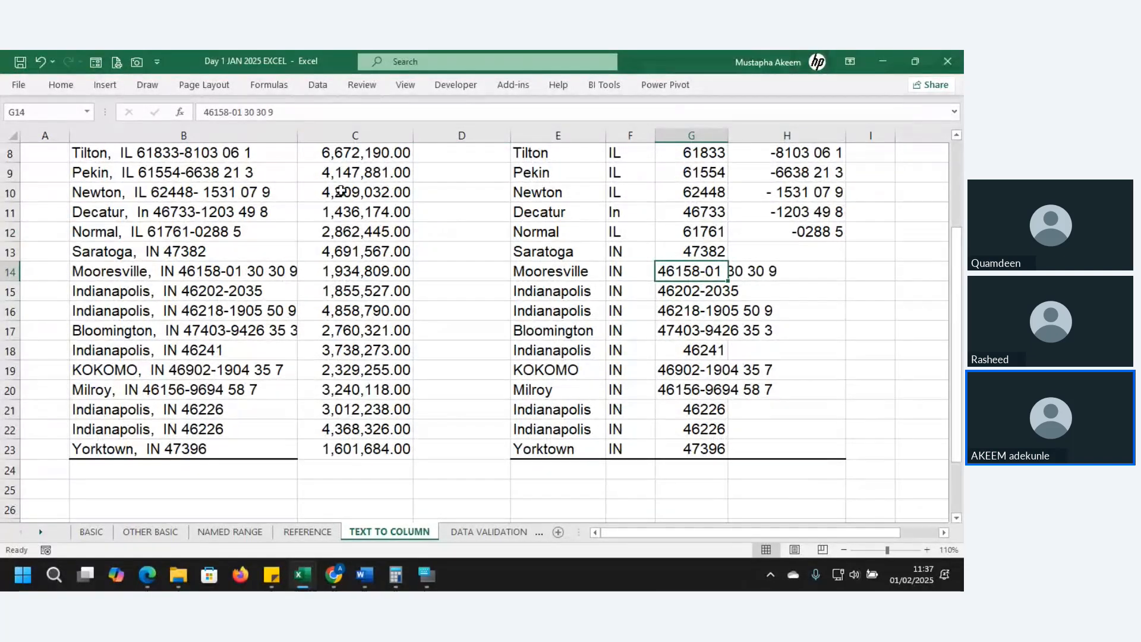
left_click_drag(697, 271, 717, 450)
left_click(685, 282)
left_click(232, 111)
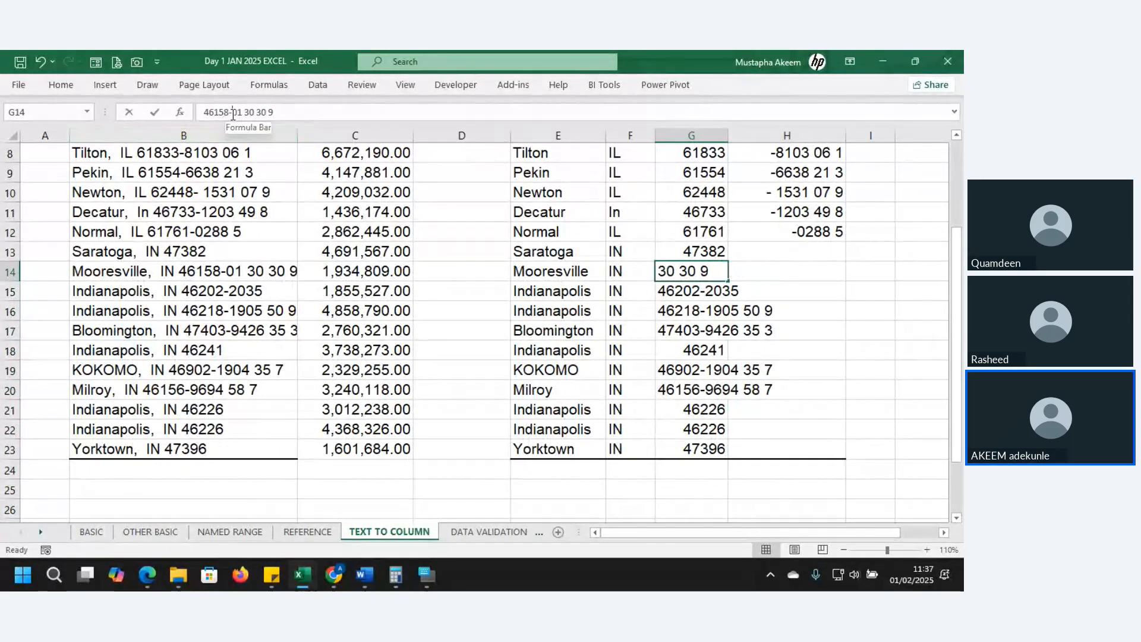
left_click(232, 111)
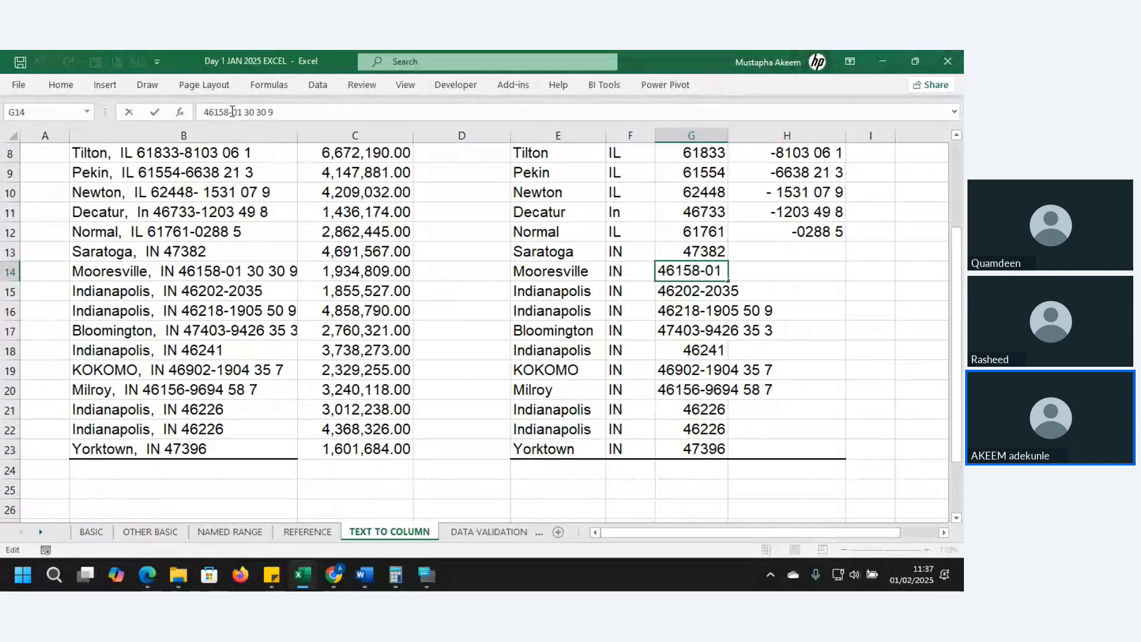
left_click(748, 324)
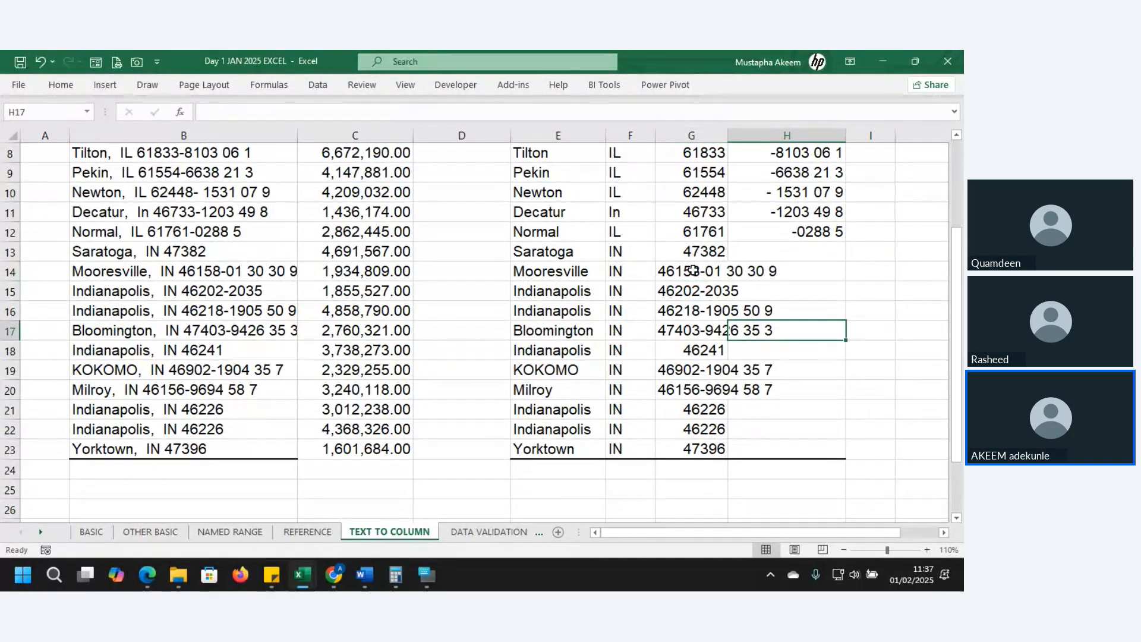
Repeat the delimited Text to Columns conversion of G14:G23 with only the Other delimiter enabled.
left_click(693, 291)
left_click_drag(693, 271, 491, 354)
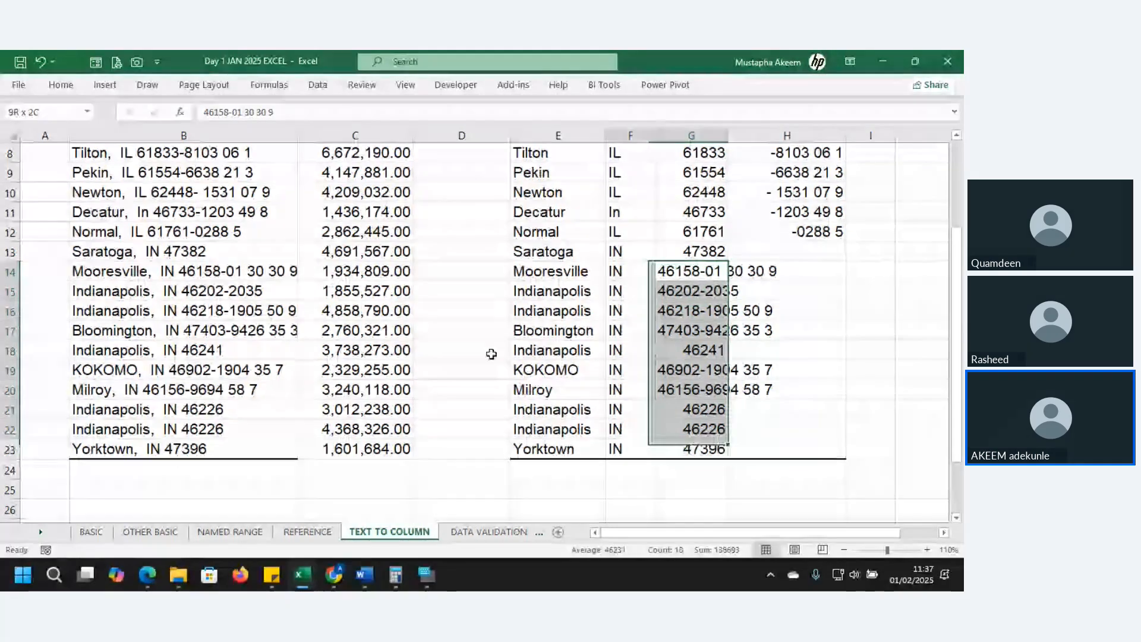
left_click_drag(491, 354, 720, 455)
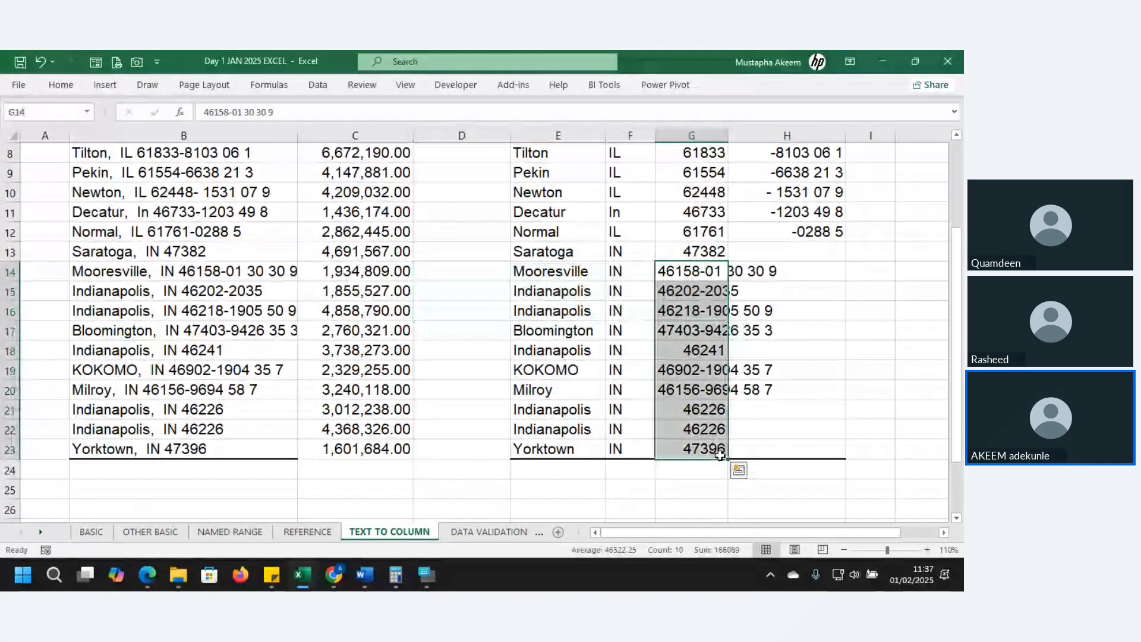
left_click(320, 85)
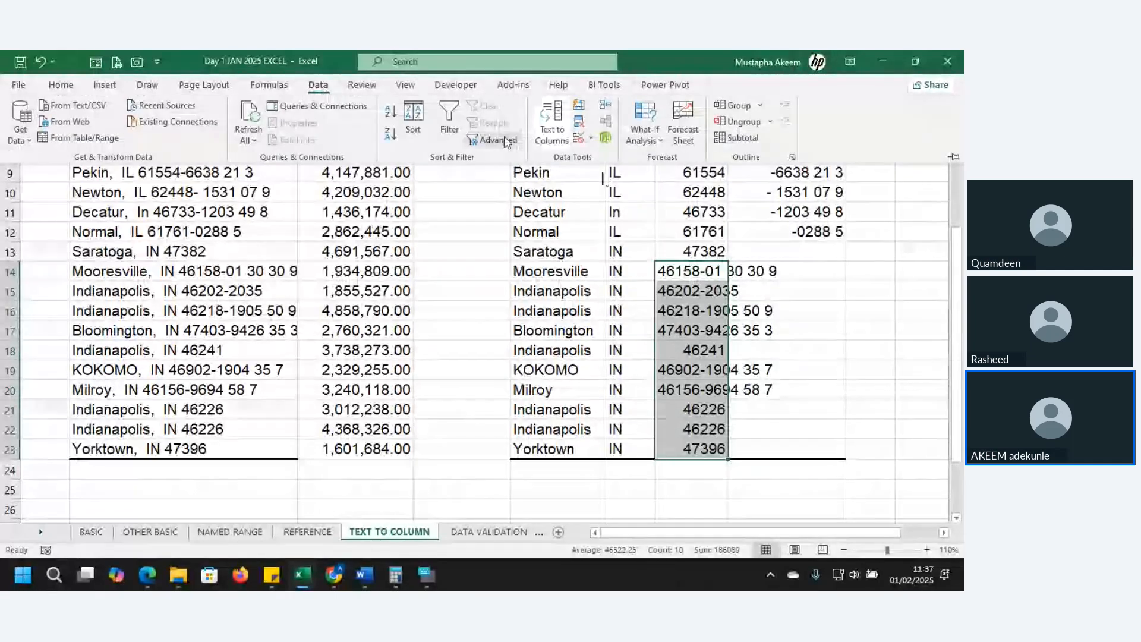
left_click(537, 141)
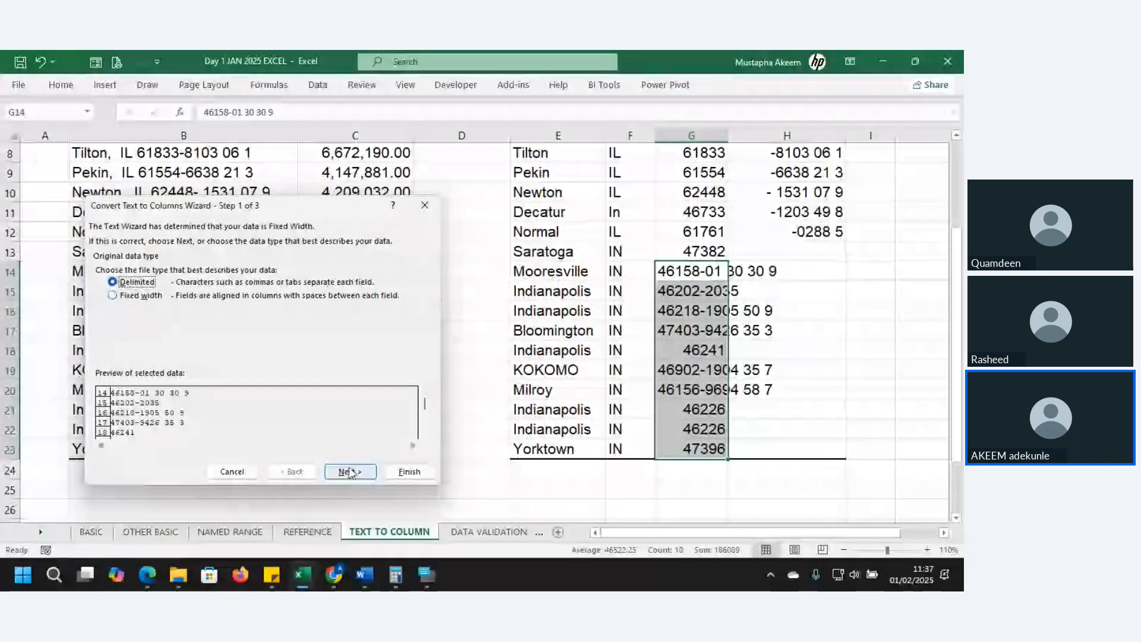
left_click(350, 473)
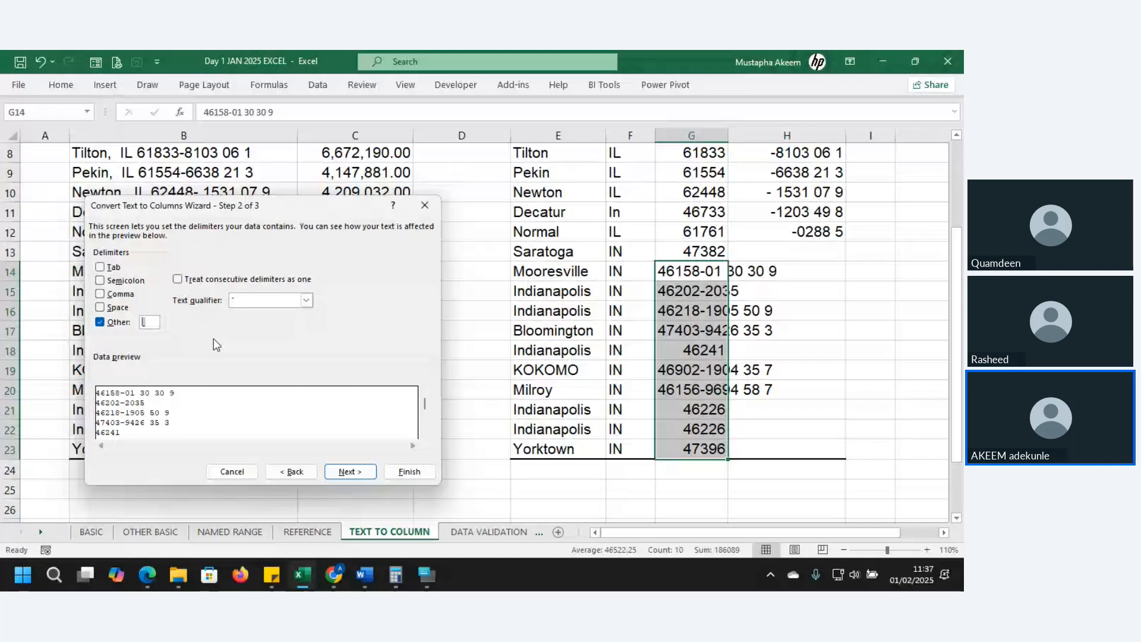
left_click(408, 471)
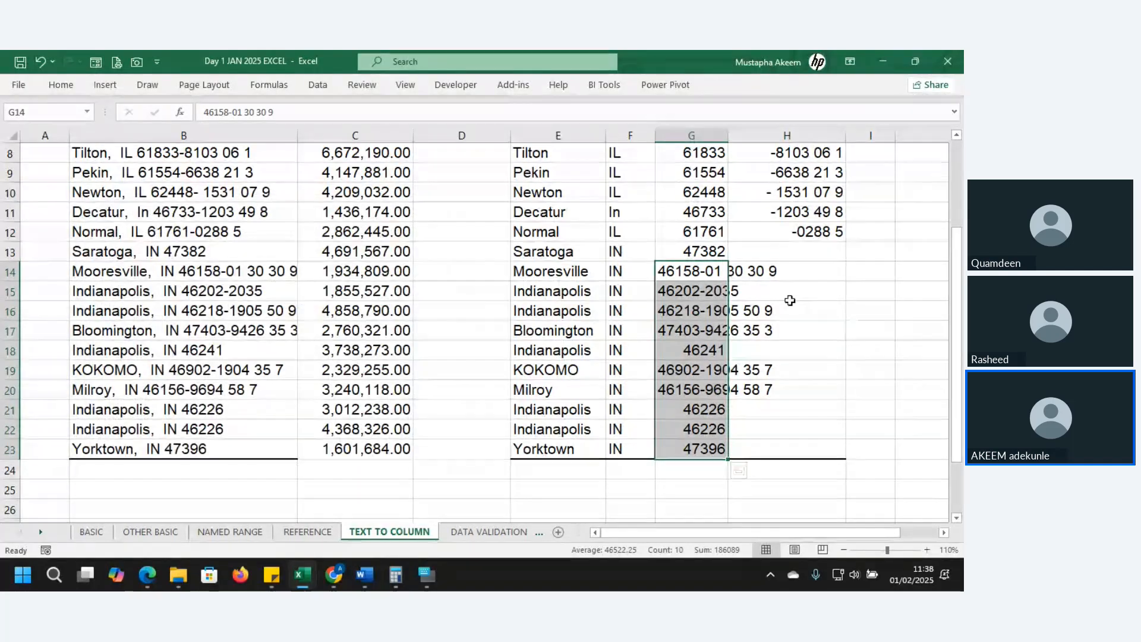
Start the Text to Columns wizard for the zip entries in G14:G23.
left_click(697, 272)
left_click_drag(696, 273, 693, 450)
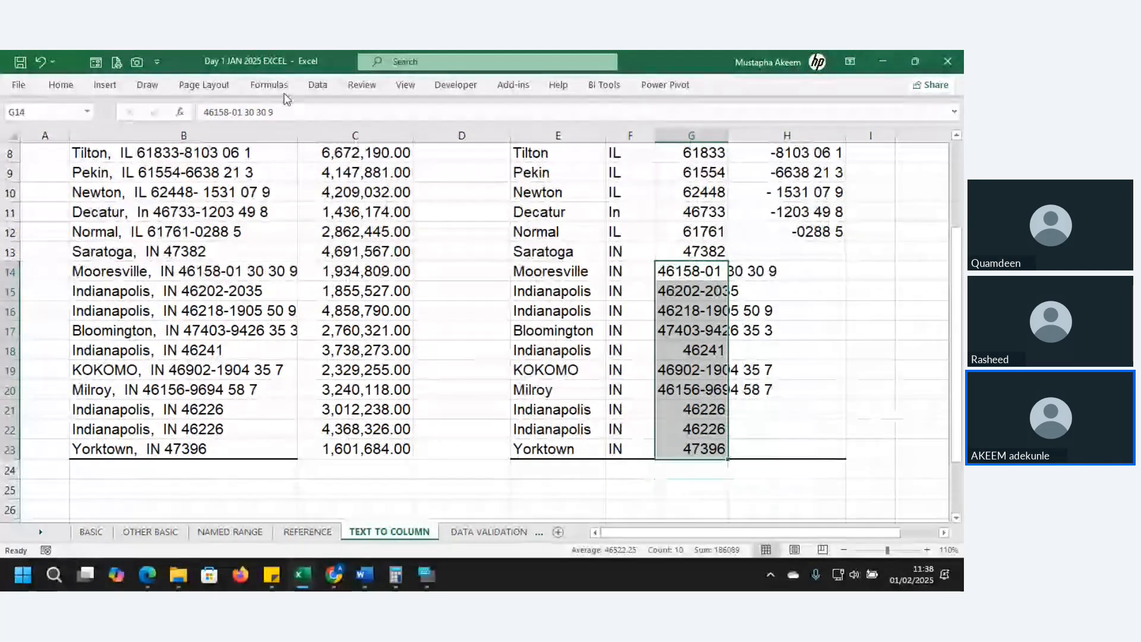
left_click(318, 84)
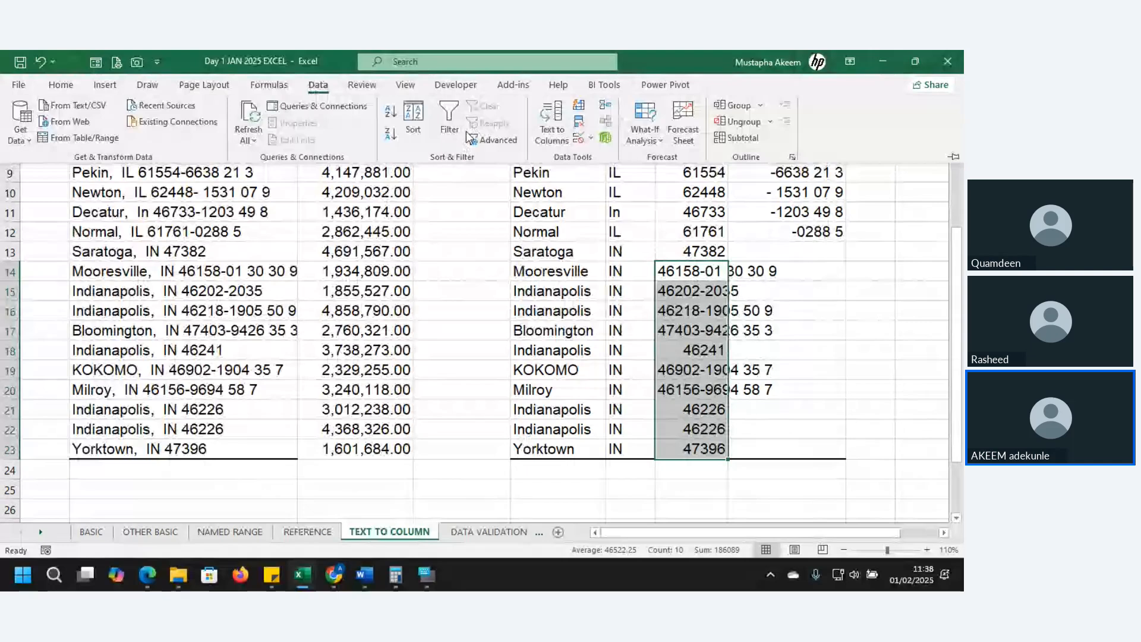
left_click(552, 123)
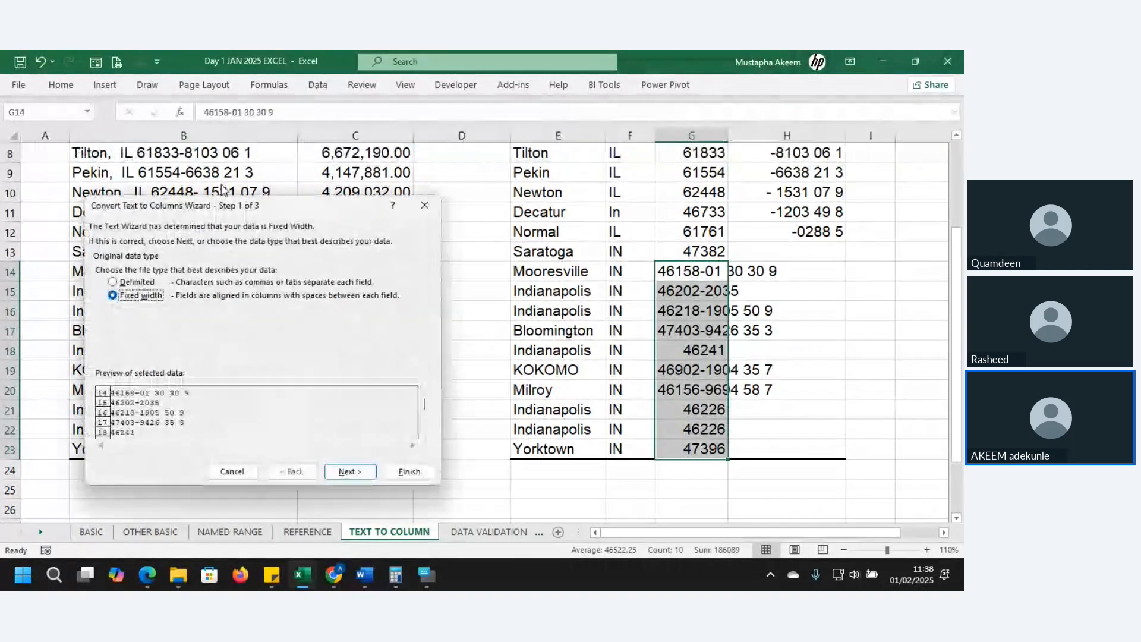
left_click(134, 283)
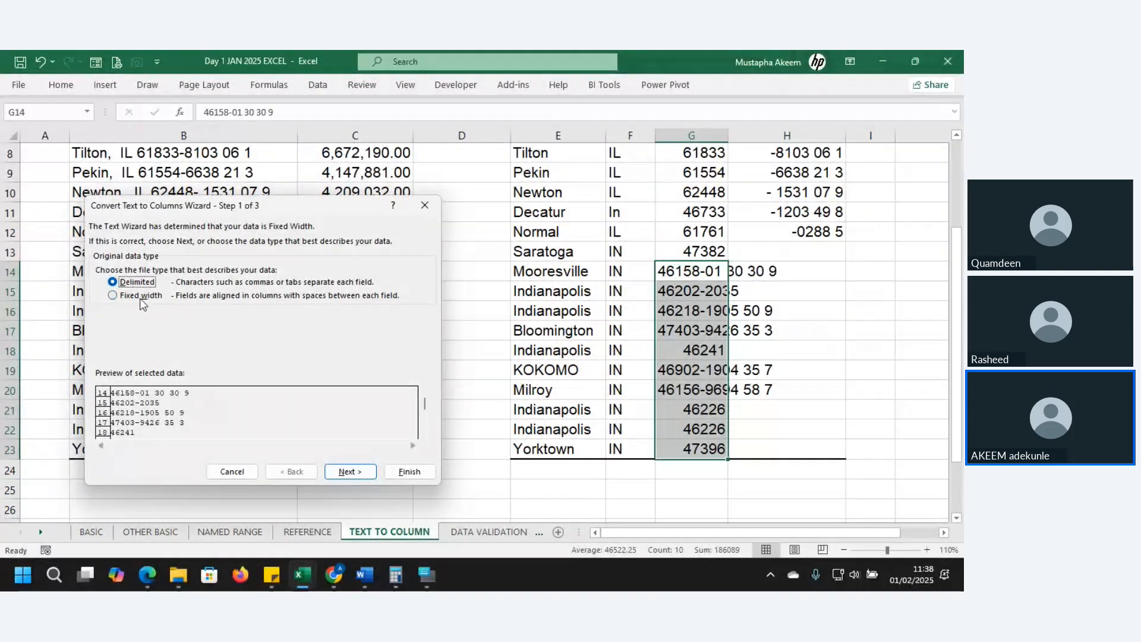
left_click(352, 472)
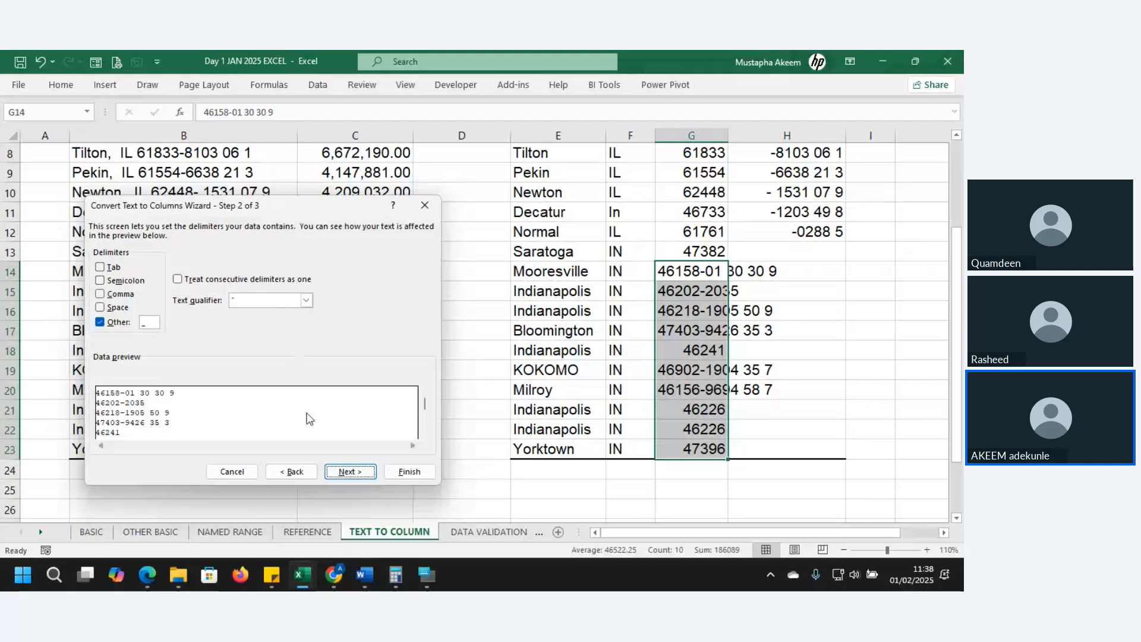
left_click(293, 472)
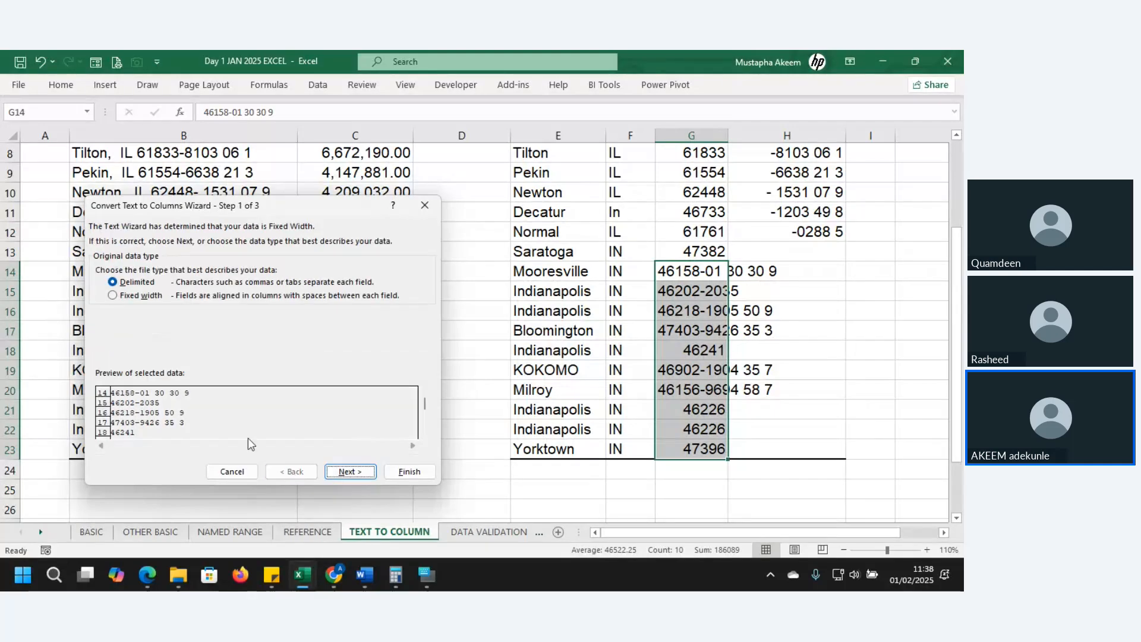
Treat the data as fixed width and leave a single column break after the fifth digit, removing the other breaks.
left_click(141, 296)
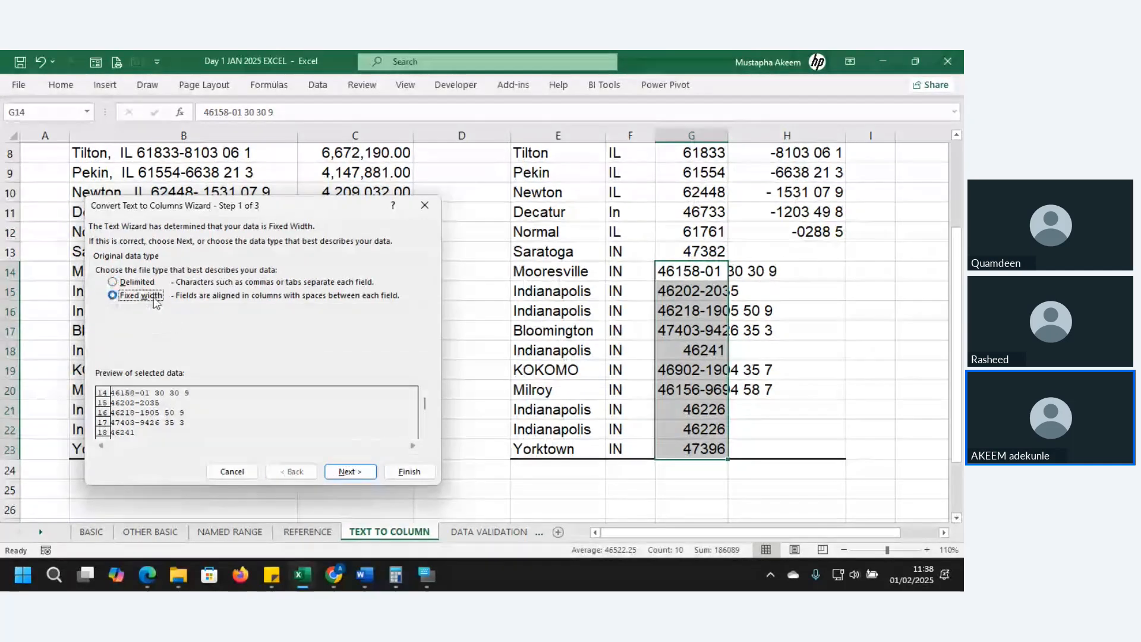
left_click(360, 473)
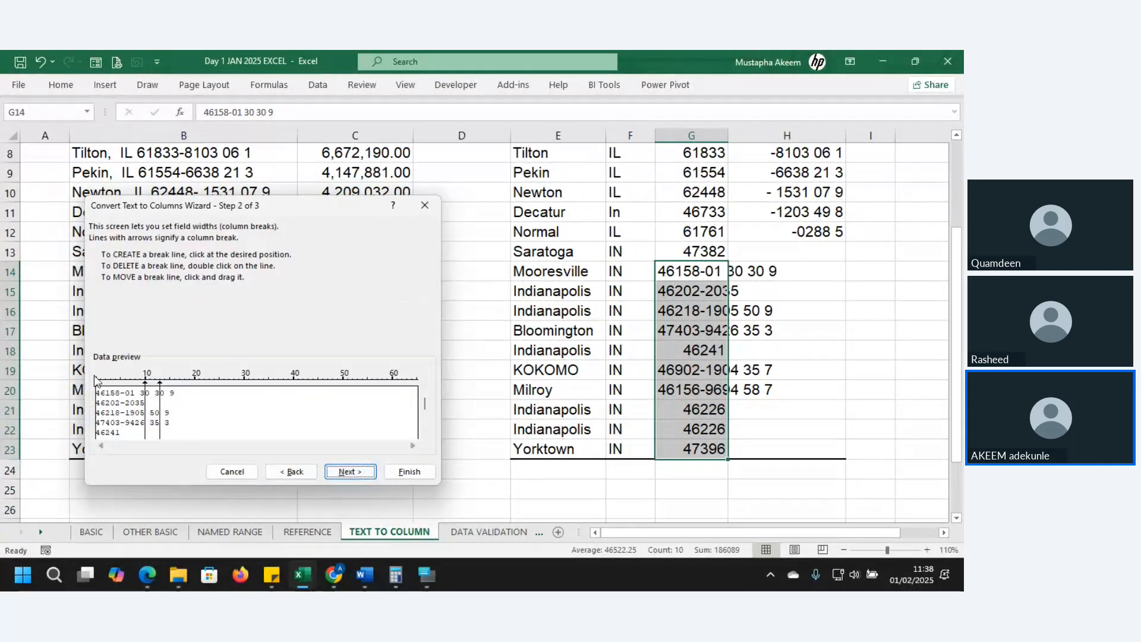
left_click(150, 387)
mouse_move(150, 386)
left_mouse_down()
mouse_move(120, 387)
mouse_move(146, 395)
left_mouse_up()
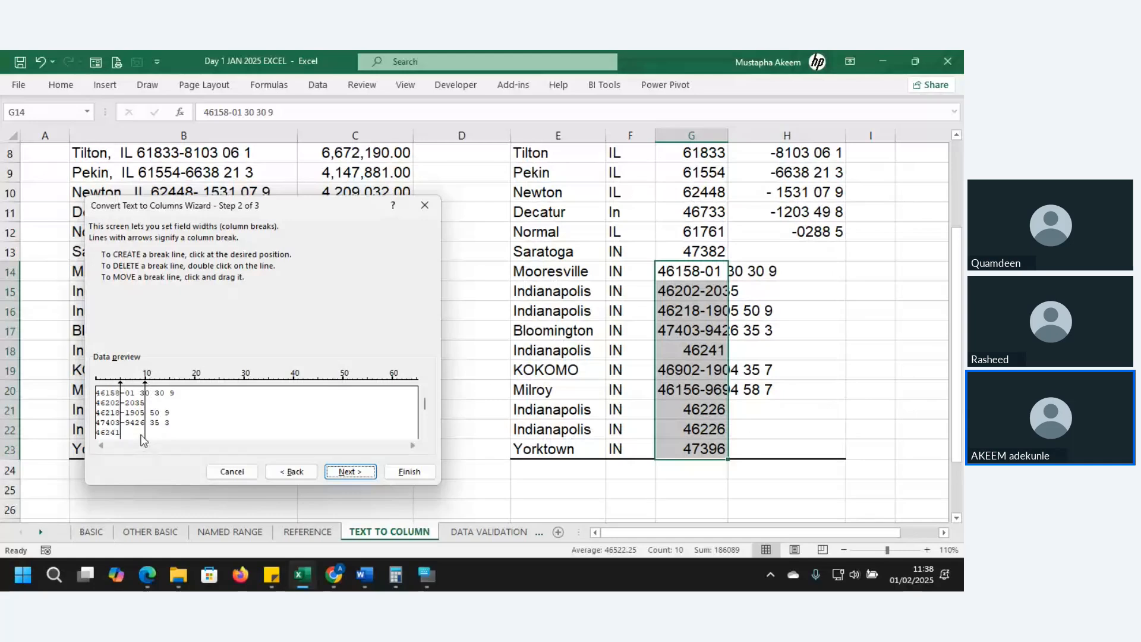
left_click_drag(143, 434, 143, 435)
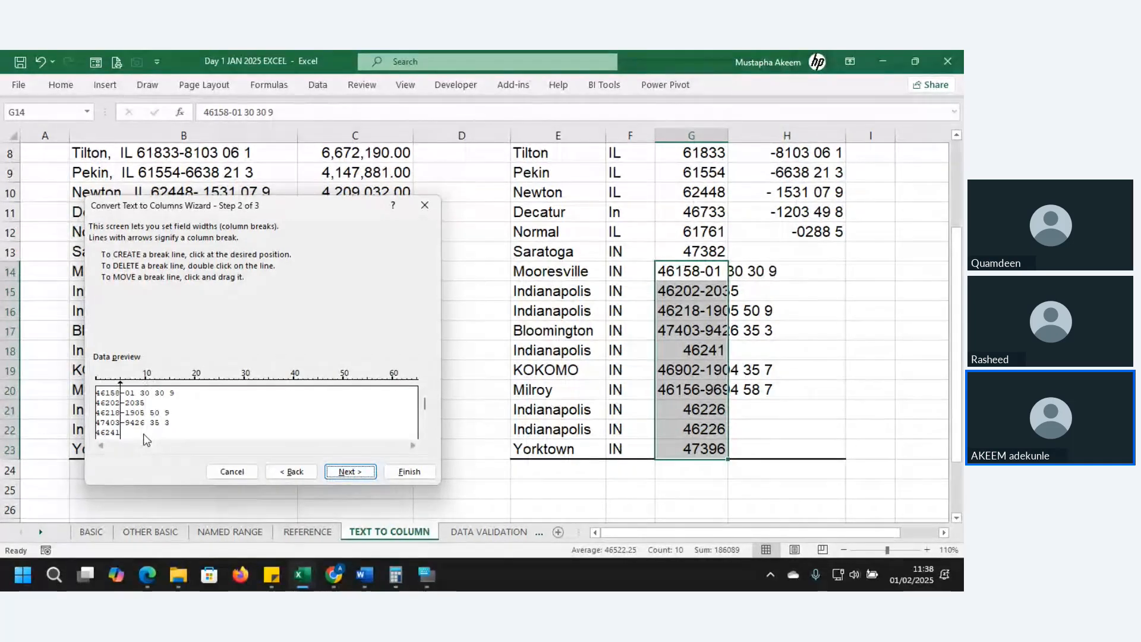
Finish the fixed-width split of the zip entries in G14:G23, replacing the data already in the destination cells.
left_click(408, 475)
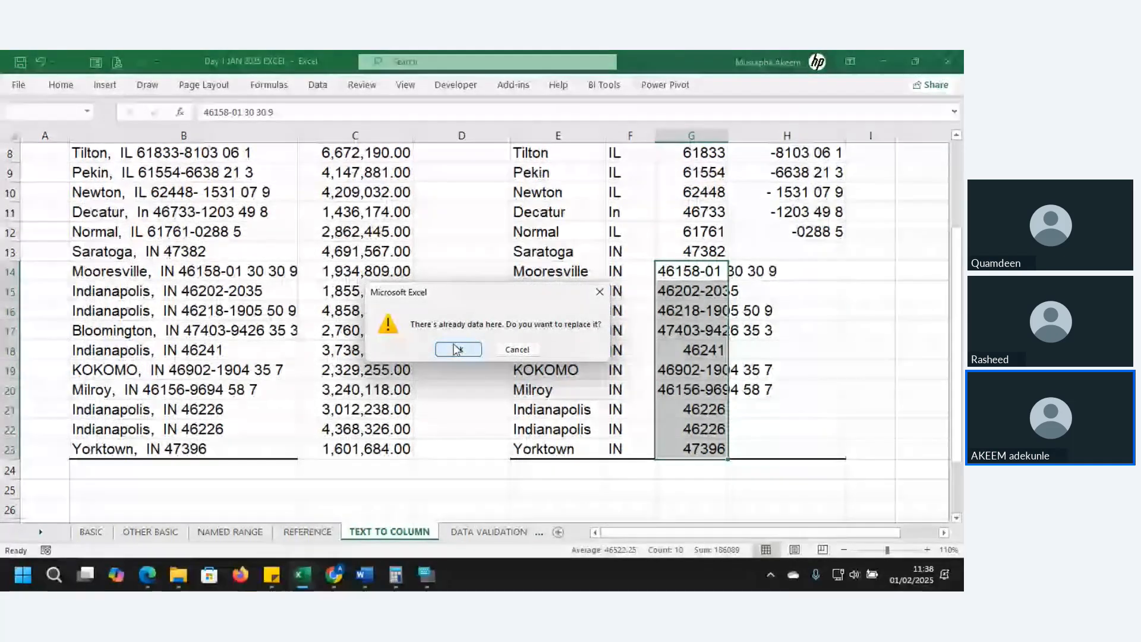
left_click(457, 349)
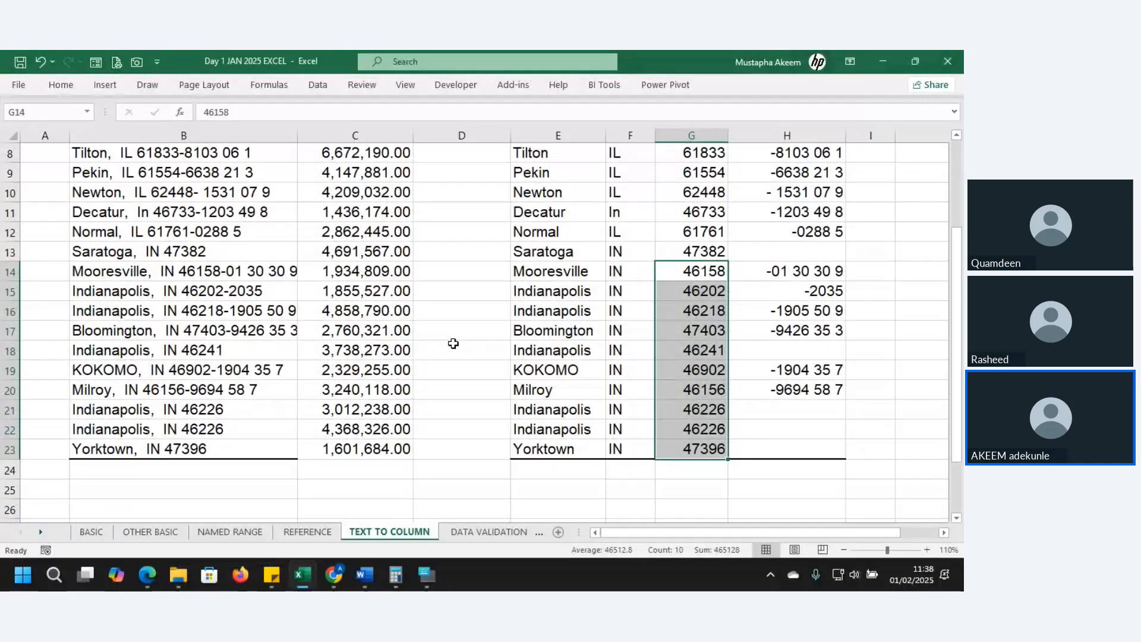
Clear all the separated zip extensions from column H, keeping only the city, state and five-digit zip columns.
key("Up")
key("Up")
key("Up")
key("Up")
key("Up")
key("Up")
key("Up")
key("Up")
key("Up")
key("Up")
key("Up")
key("Up")
key("Up")
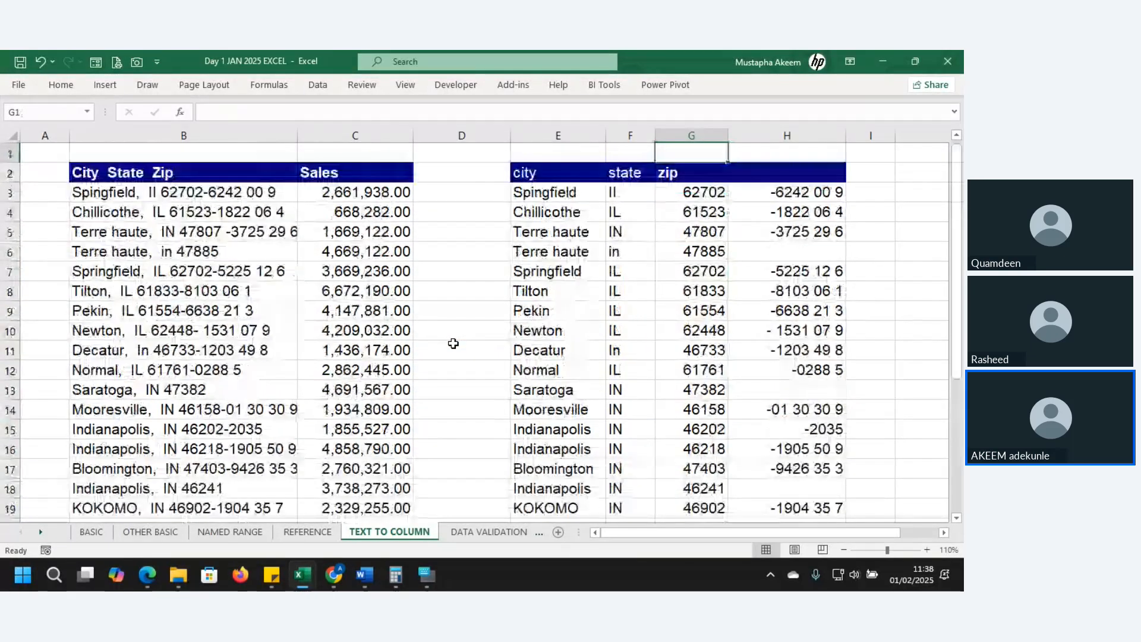
left_click(787, 131)
key("Delete")
left_click(654, 204)
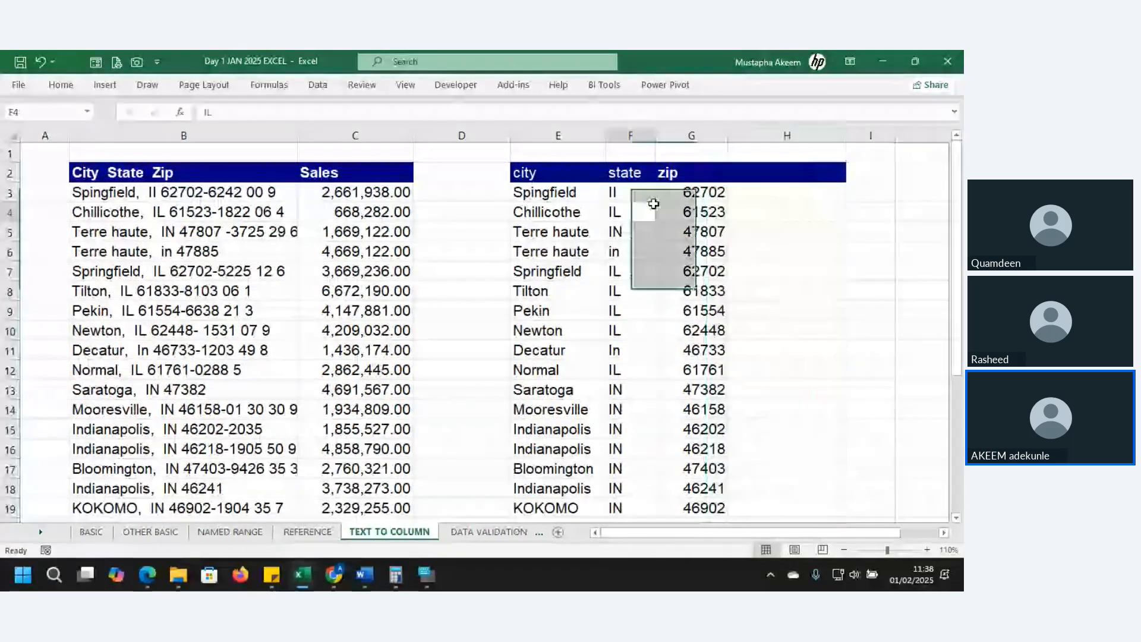
left_click(654, 204)
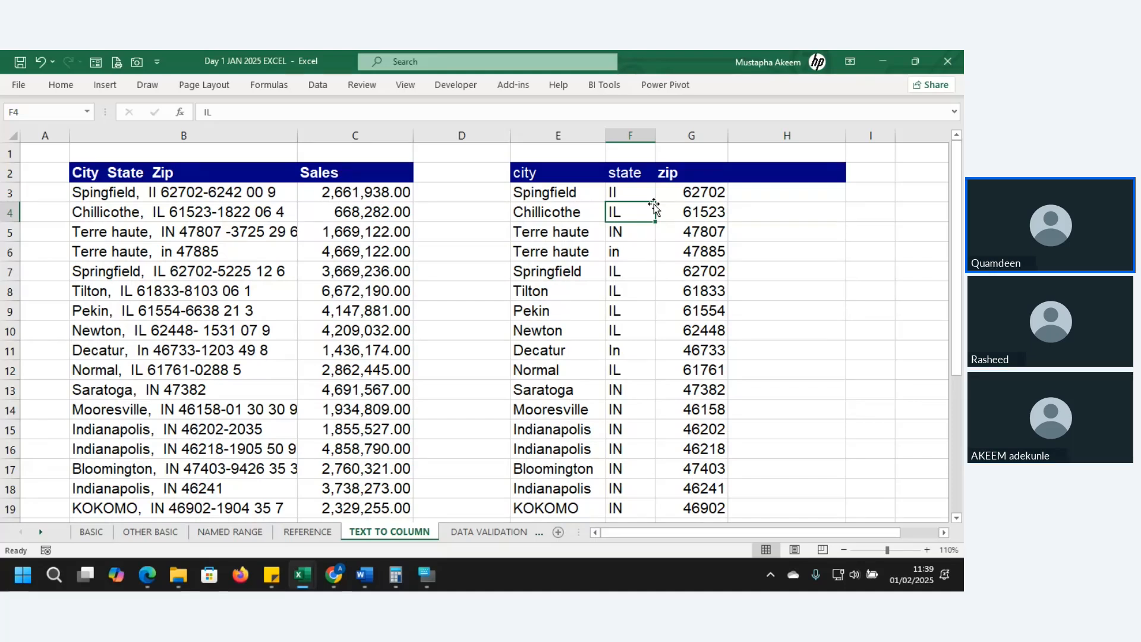
Open the DATA VALIDATION sheet and review the explanatory notes above the table.
left_click(958, 224)
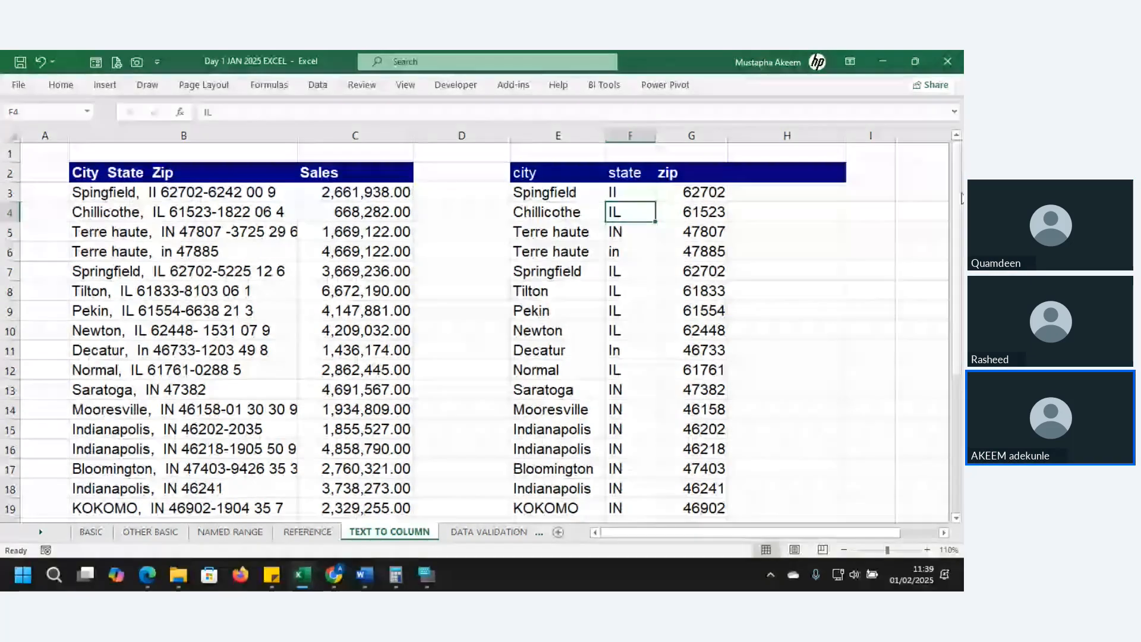
left_click(503, 529)
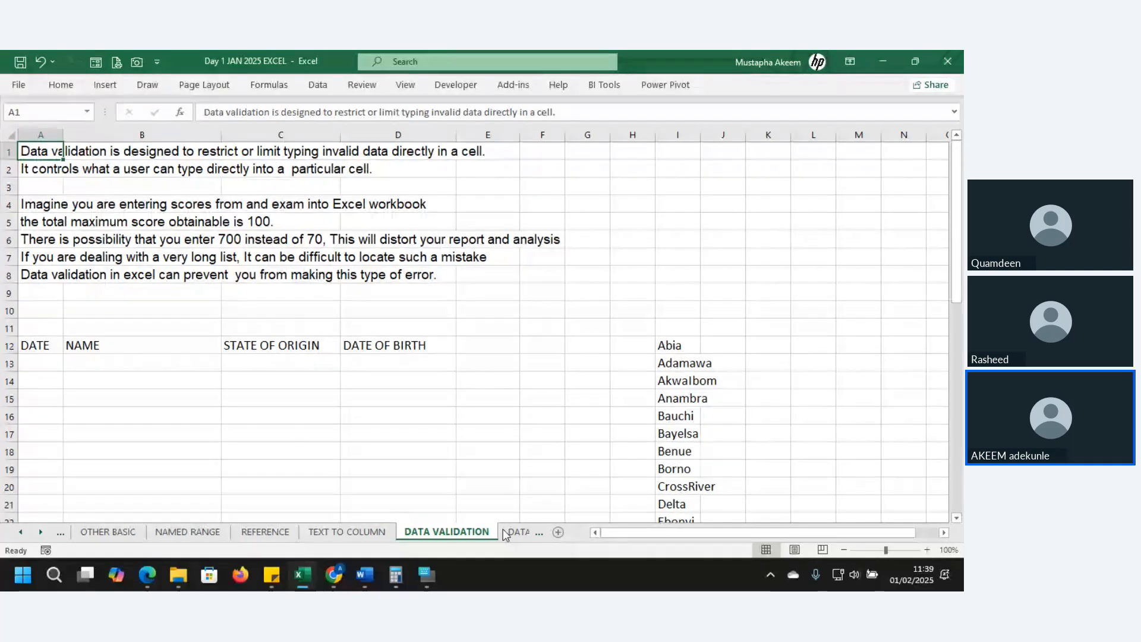
left_click(388, 457)
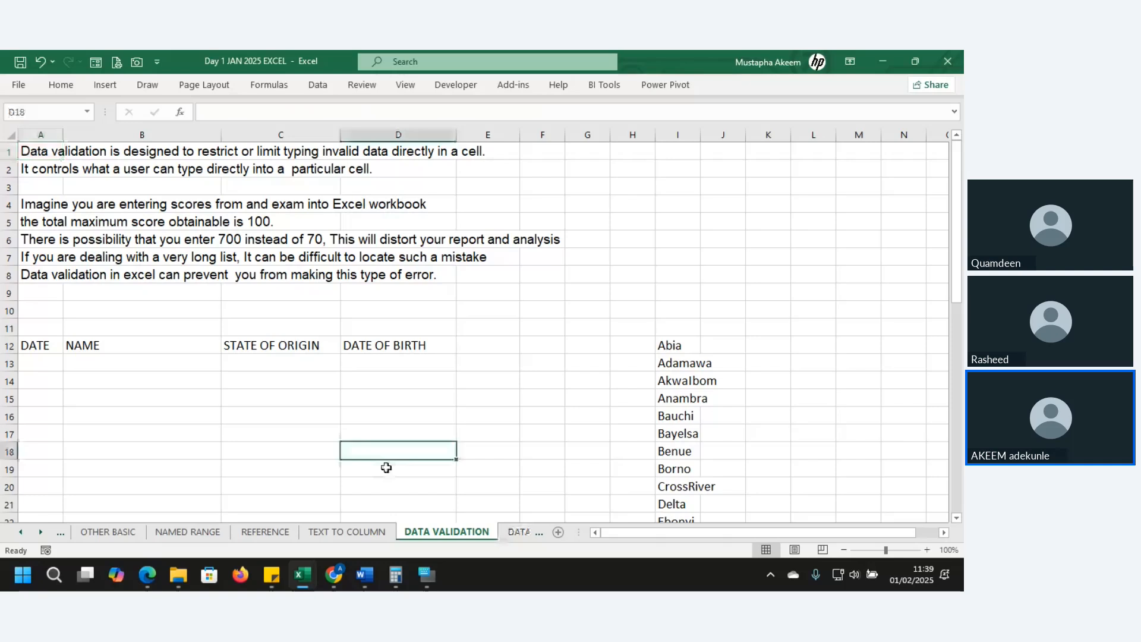
key("ctrl+Up")
key("ctrl+Up")
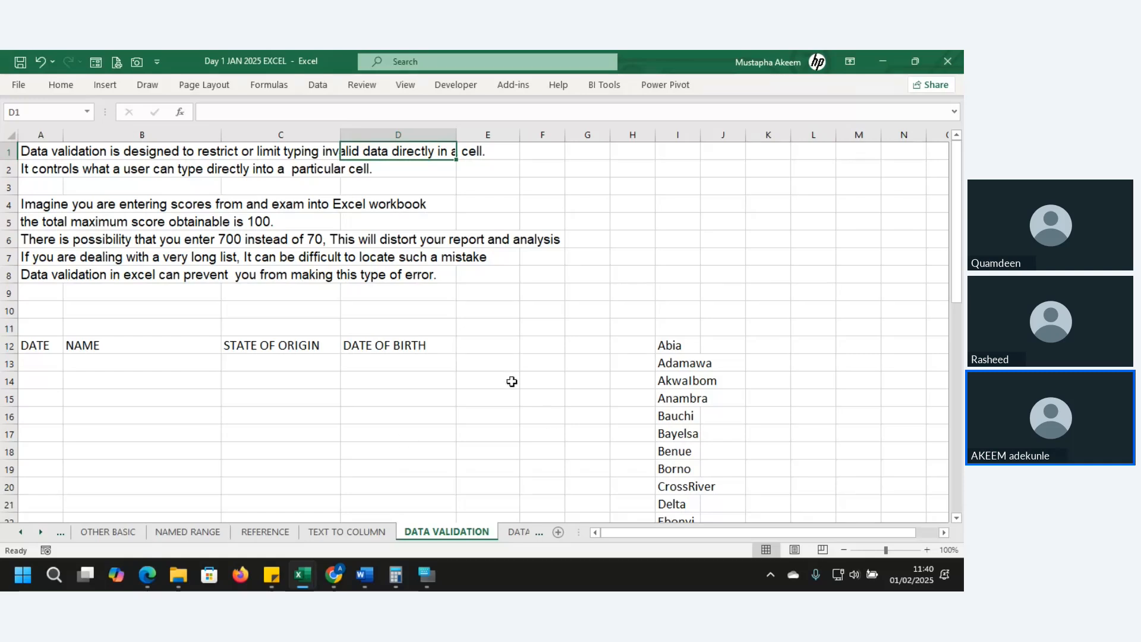
Add the heading "score" in E12, beside DATE OF BIRTH.
left_click(490, 343)
type("score")
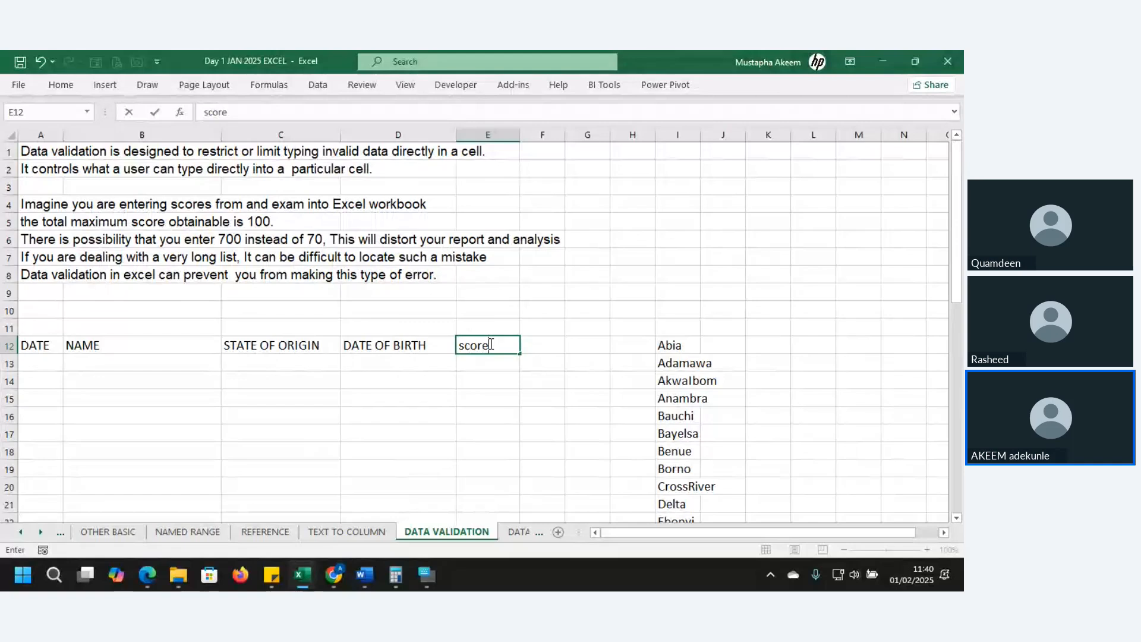
key("Return")
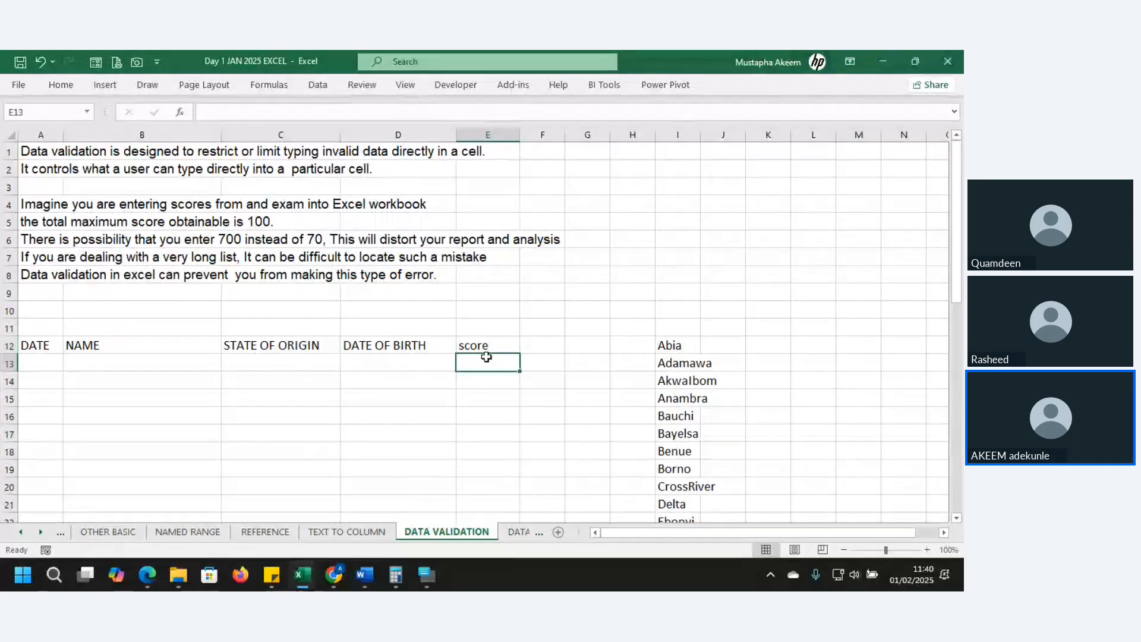
Start a data validation rule for the score cells E13:E24 that allows whole numbers.
left_click_drag(486, 356, 486, 508)
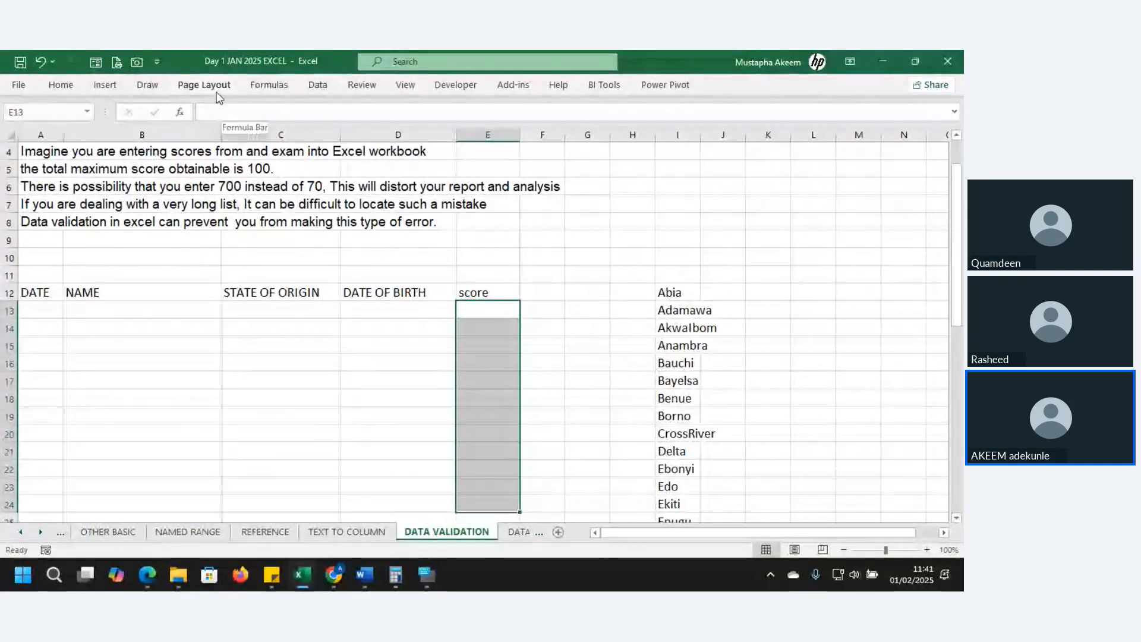
left_click(318, 85)
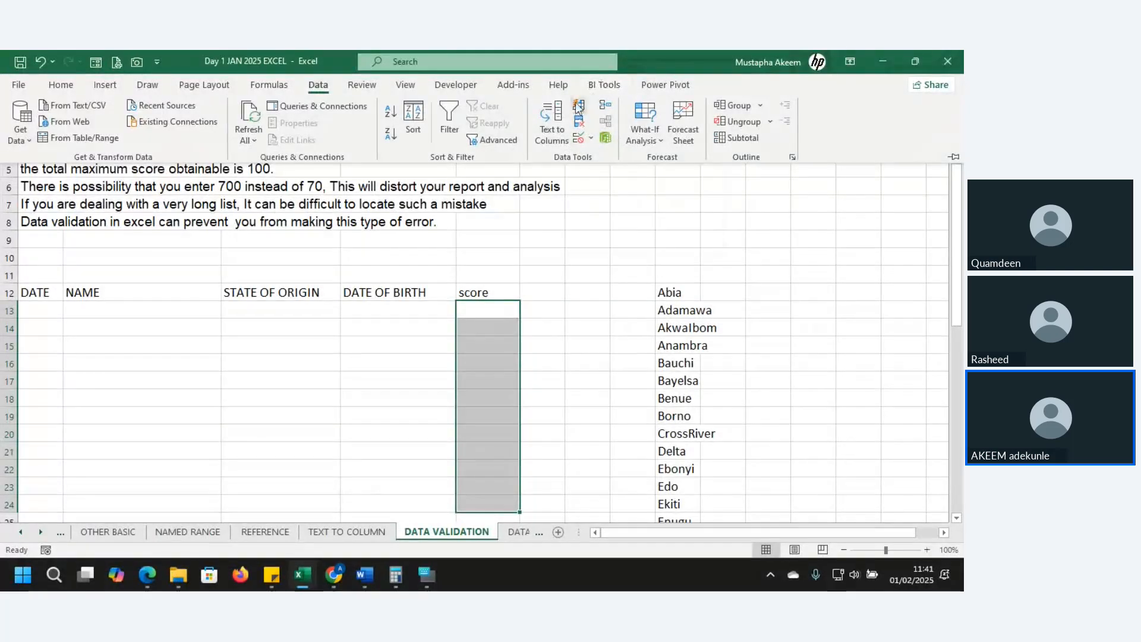
left_click(581, 144)
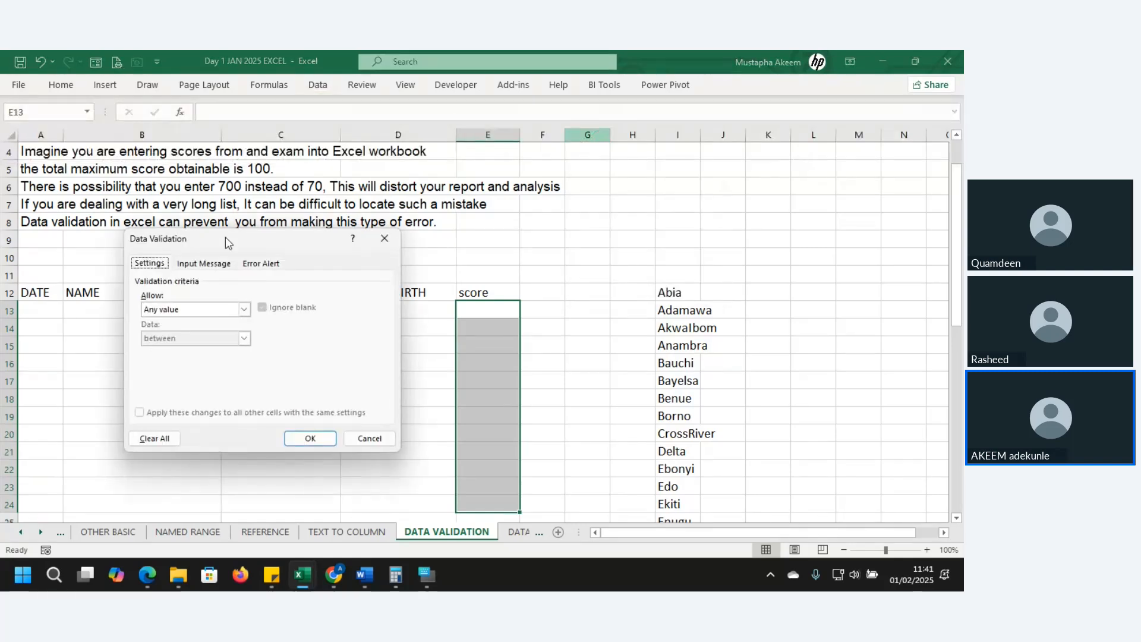
left_click_drag(226, 237, 680, 191)
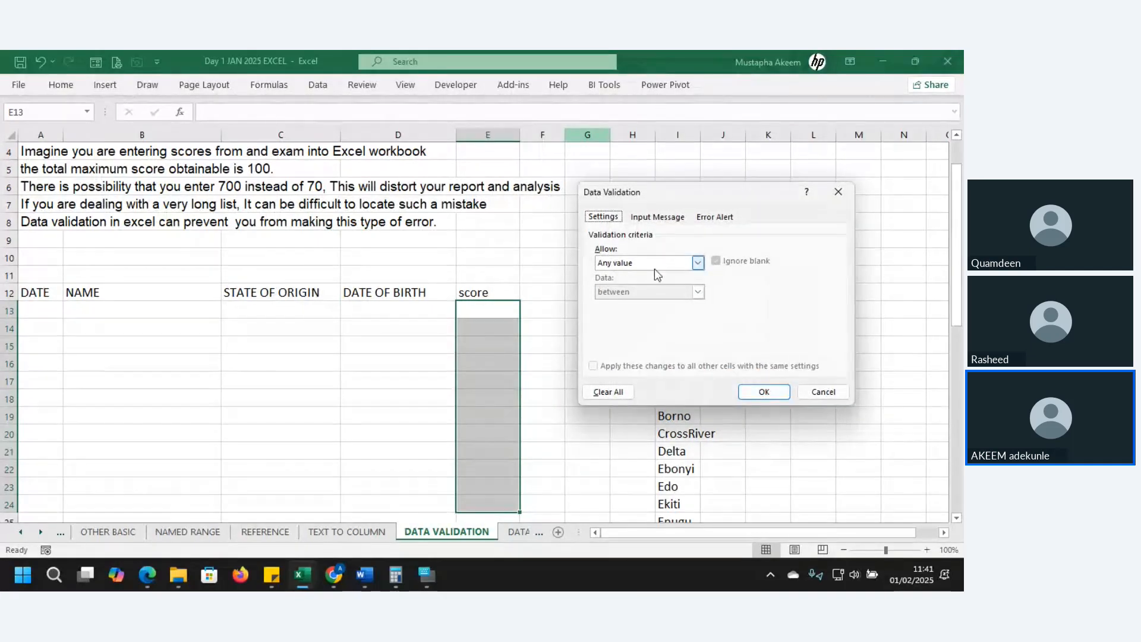
left_click(699, 262)
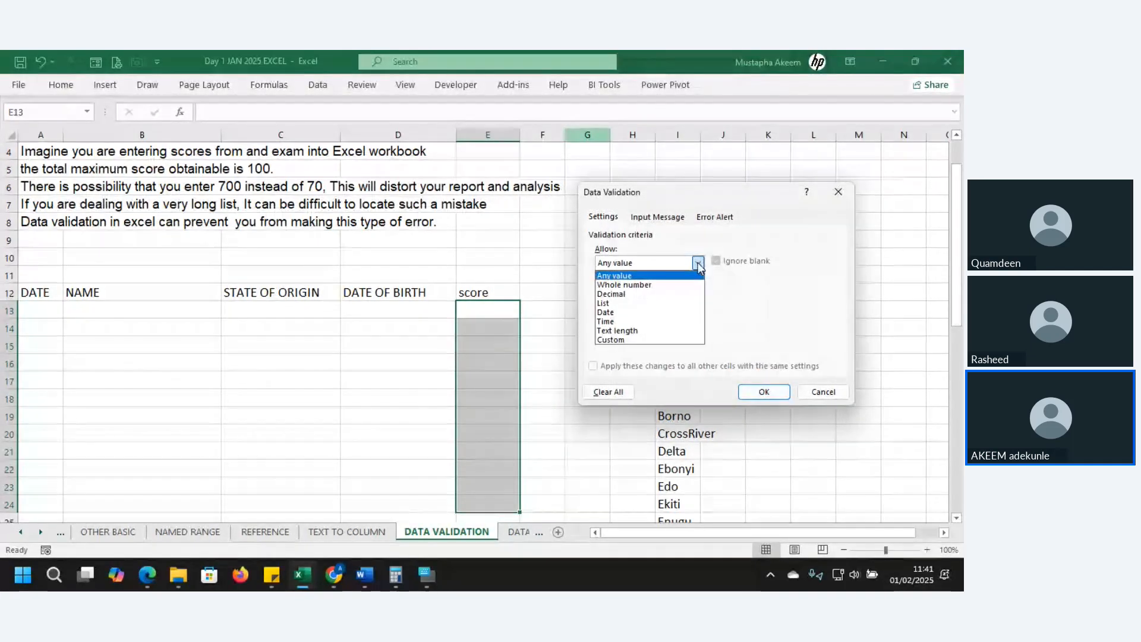
left_click(672, 285)
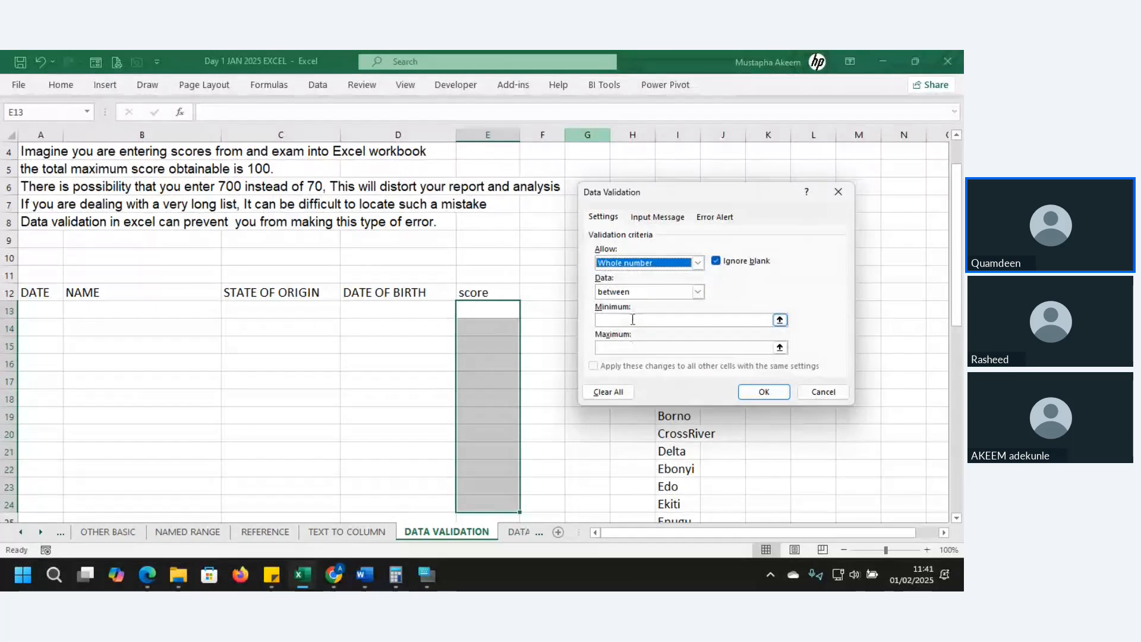
Limit the score rule to values between a minimum of 0 and a maximum of 100, and apply it.
left_click(699, 292)
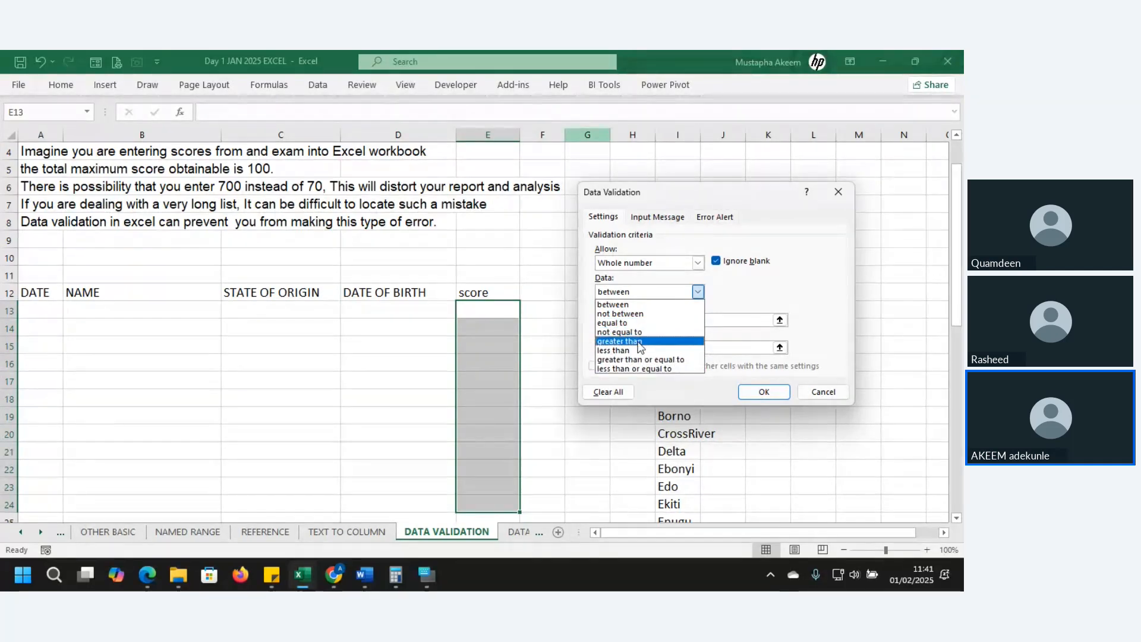
left_click(627, 305)
left_click(628, 319)
type("0")
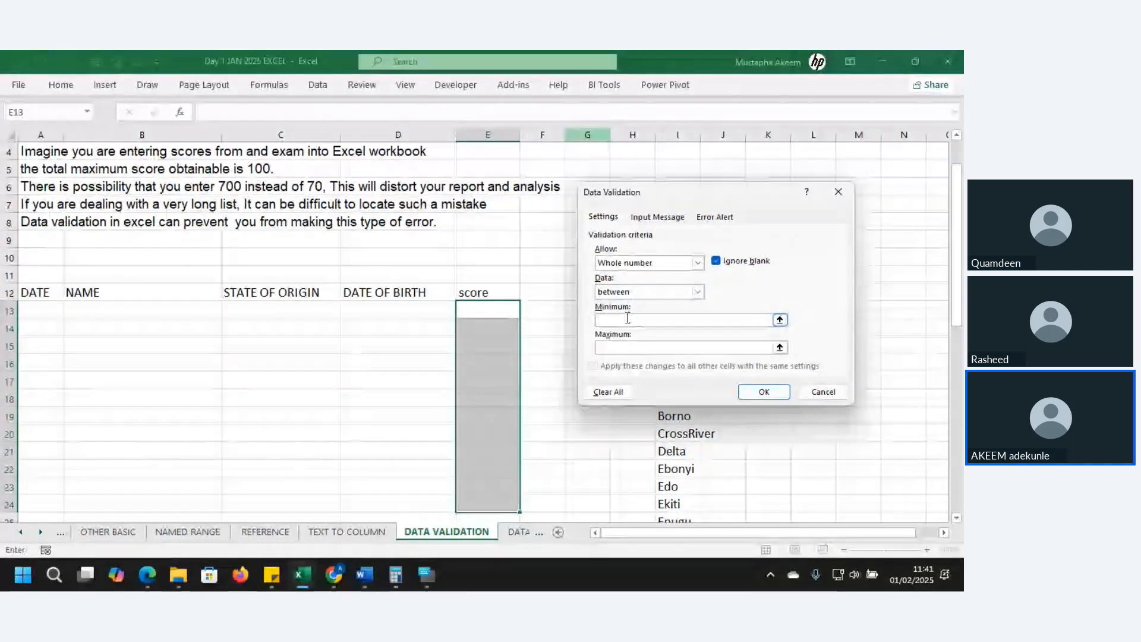
left_click(624, 349)
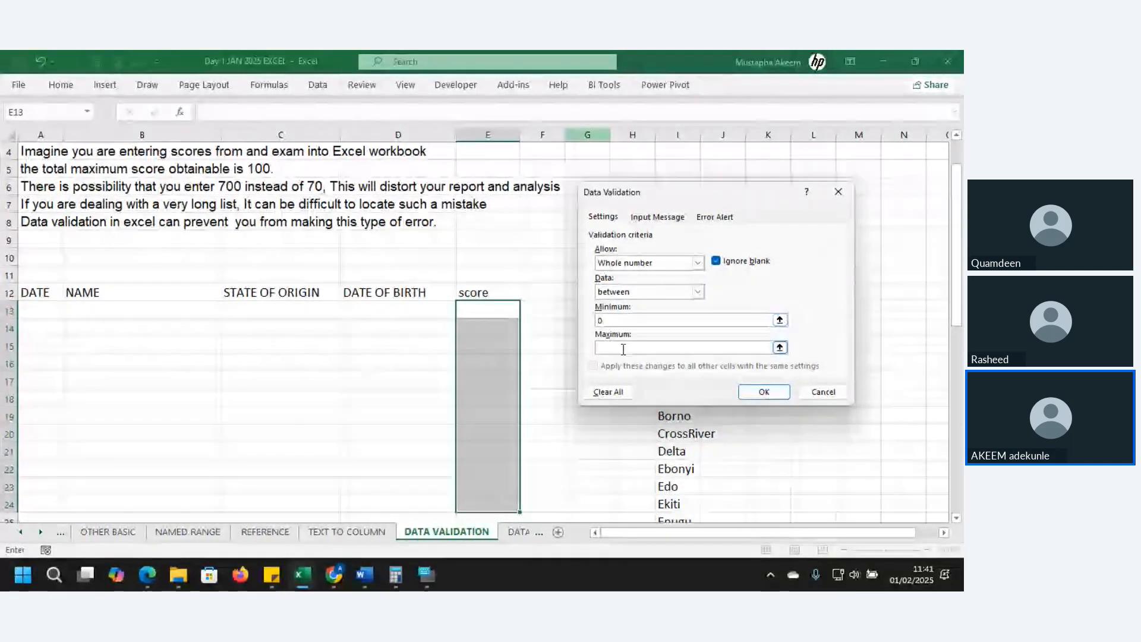
type("100")
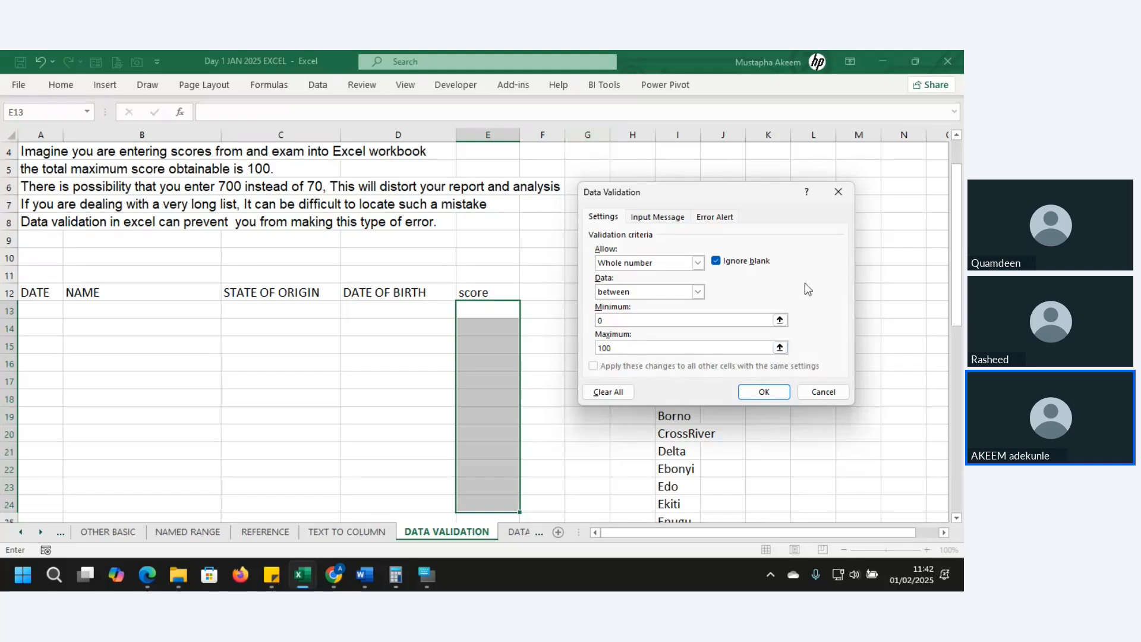
left_click(698, 263)
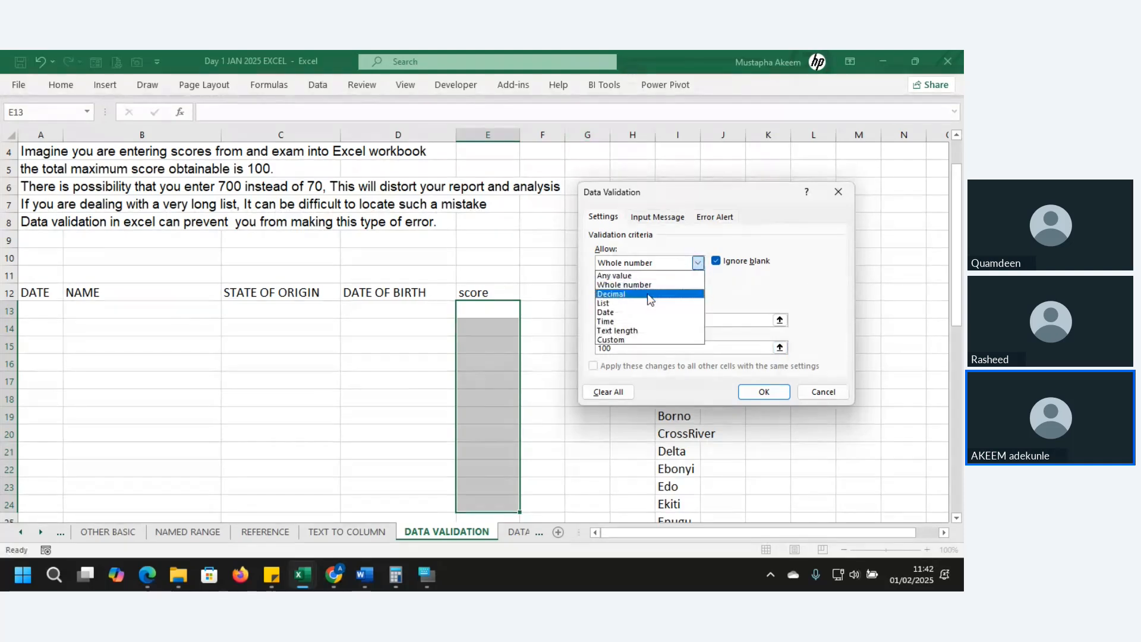
left_click(698, 263)
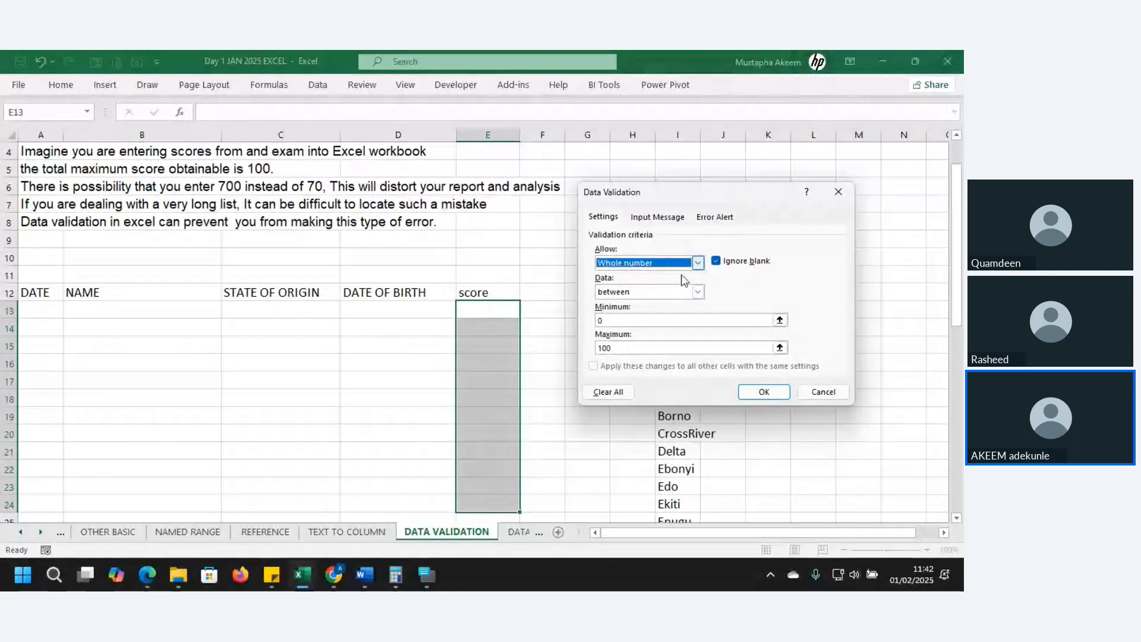
left_click(765, 393)
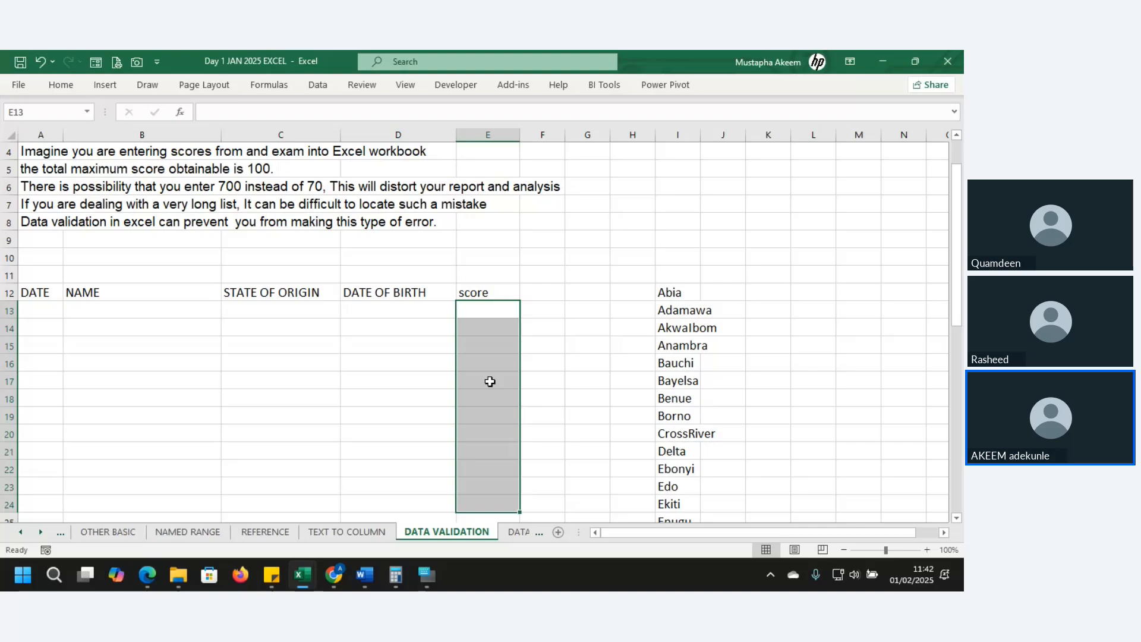
Enter the scores 0 in E13 and 23 in E14.
type("0")
key("Return")
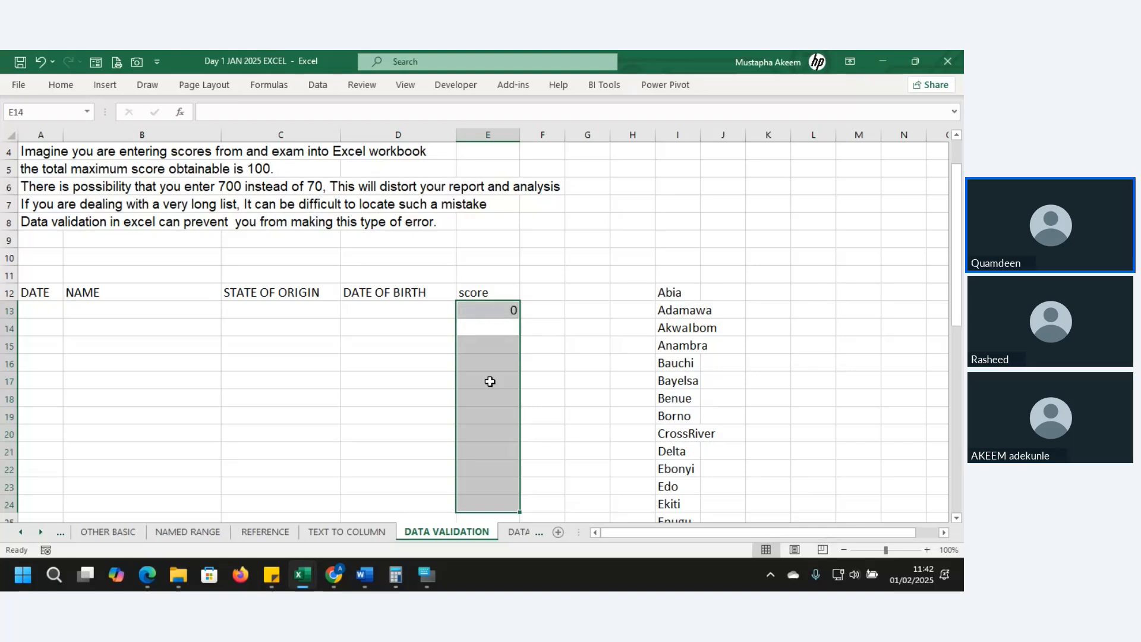
type("23")
key("Return")
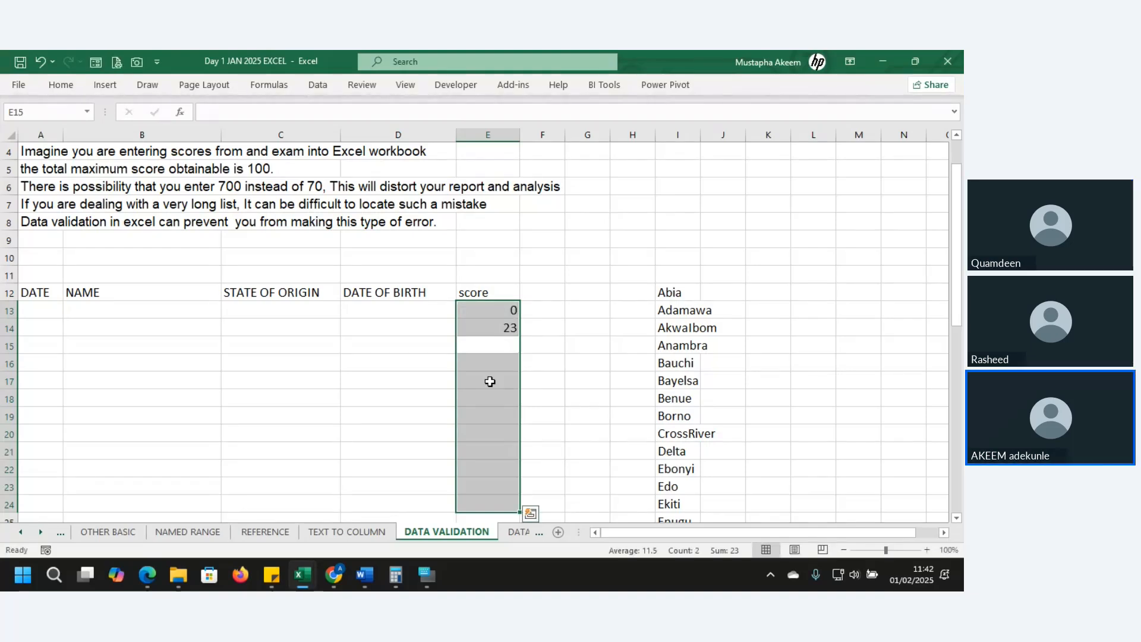
Try to enter 345 as the score in E15 to test the validation rule.
type("345")
key("Return")
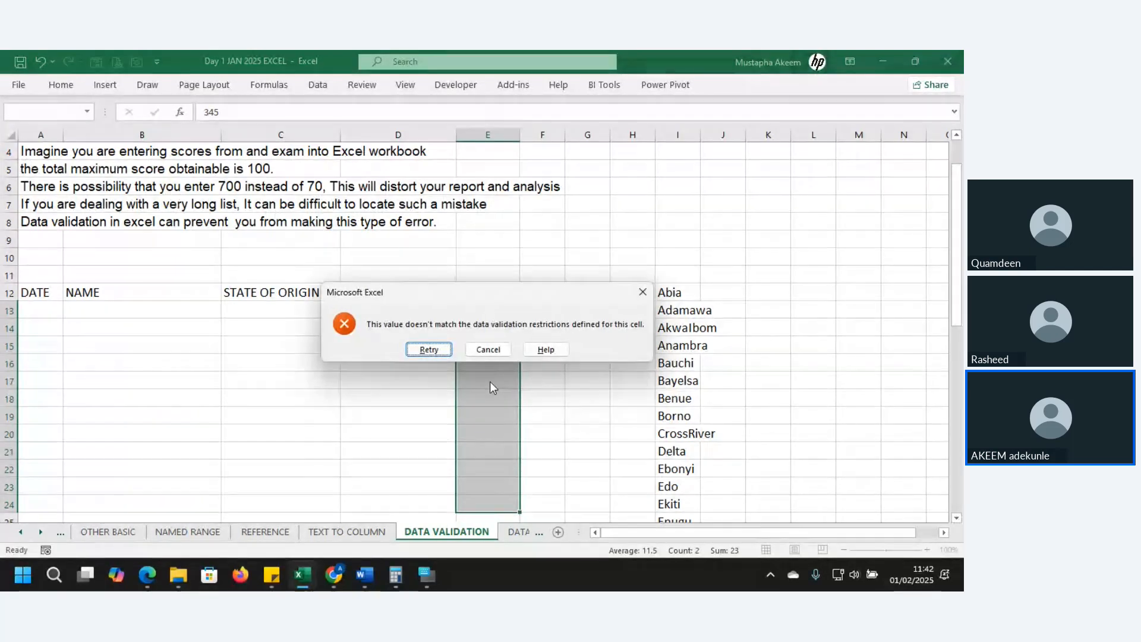
left_click(429, 350)
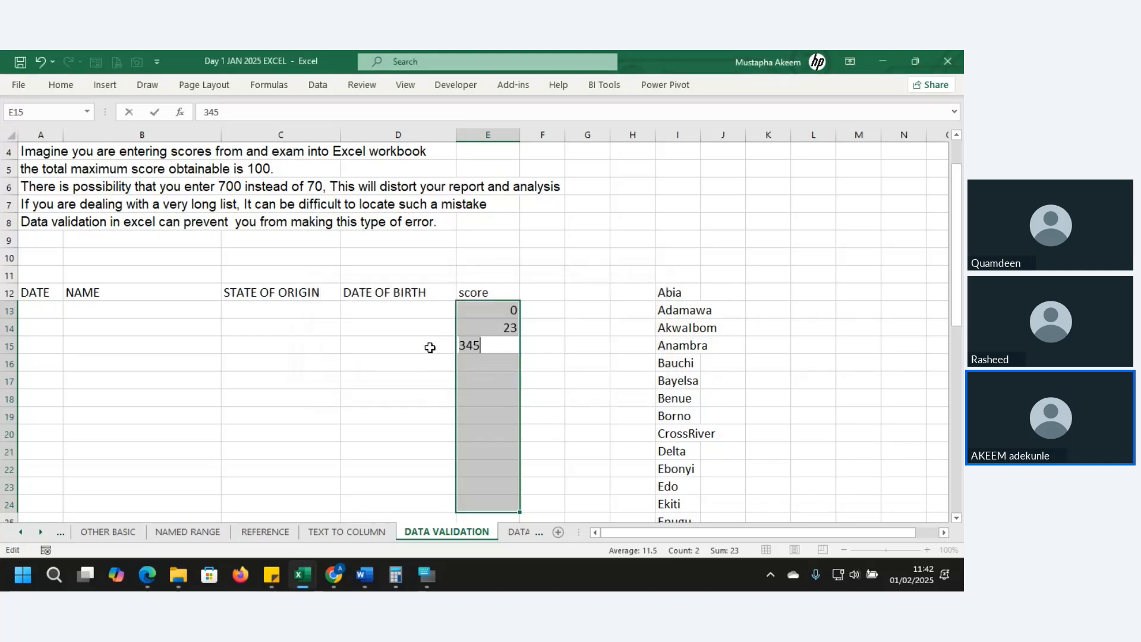
Replace the entry in E15 with a score of 43.
key("BackSpace")
key("BackSpace")
key("BackSpace")
type("4")
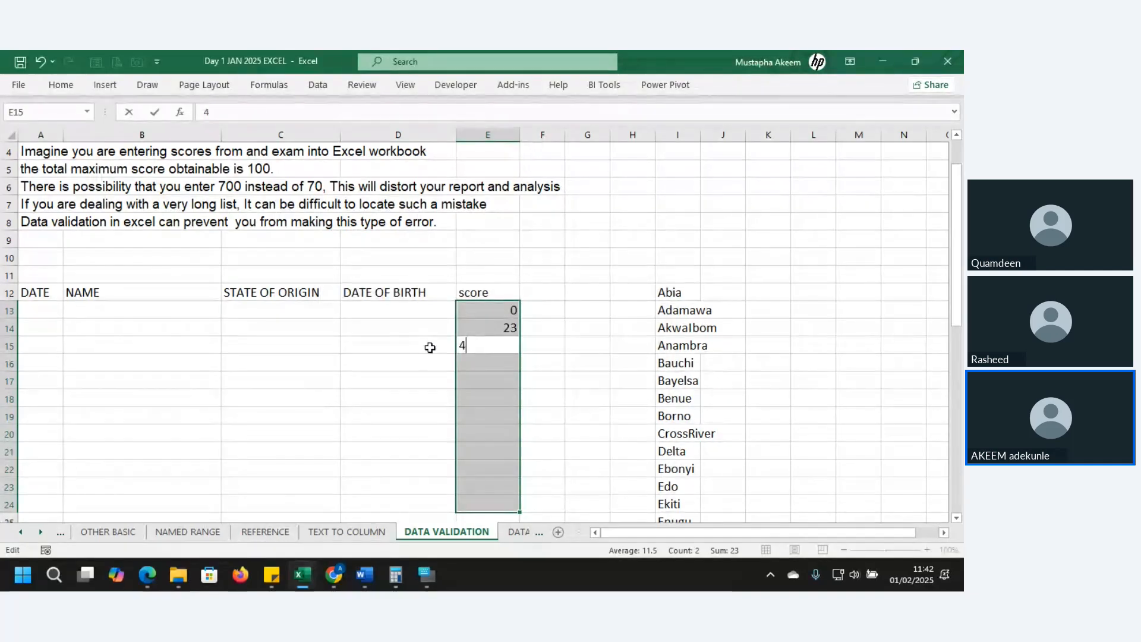
type("3")
key("Return")
Try to enter 234 as the score in E16 and dismiss the entry.
type("234")
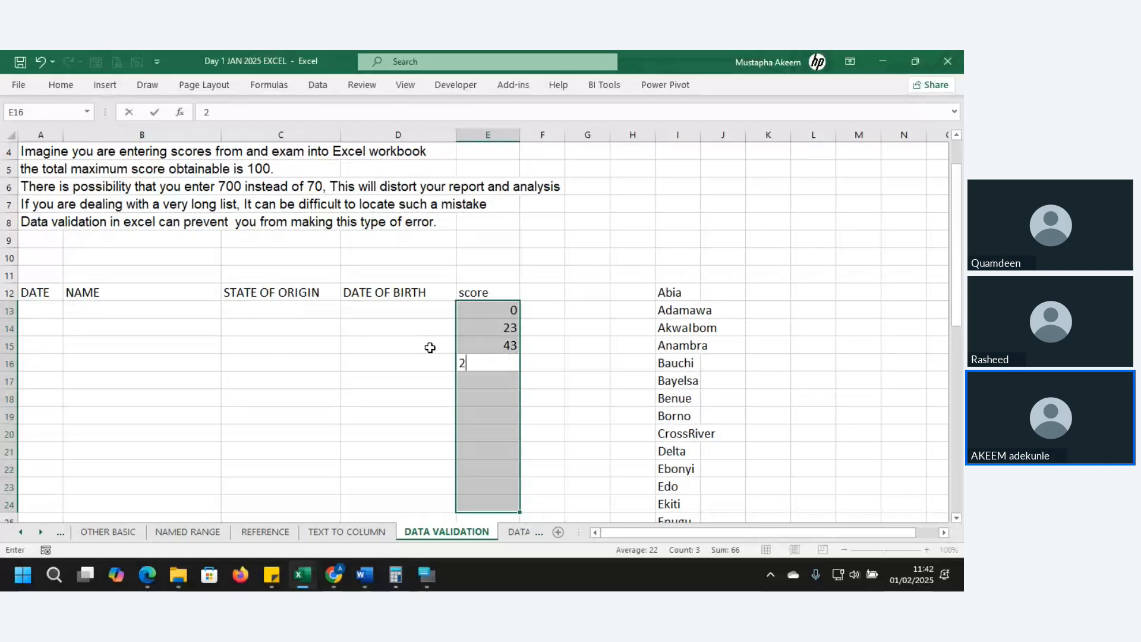
key("Return")
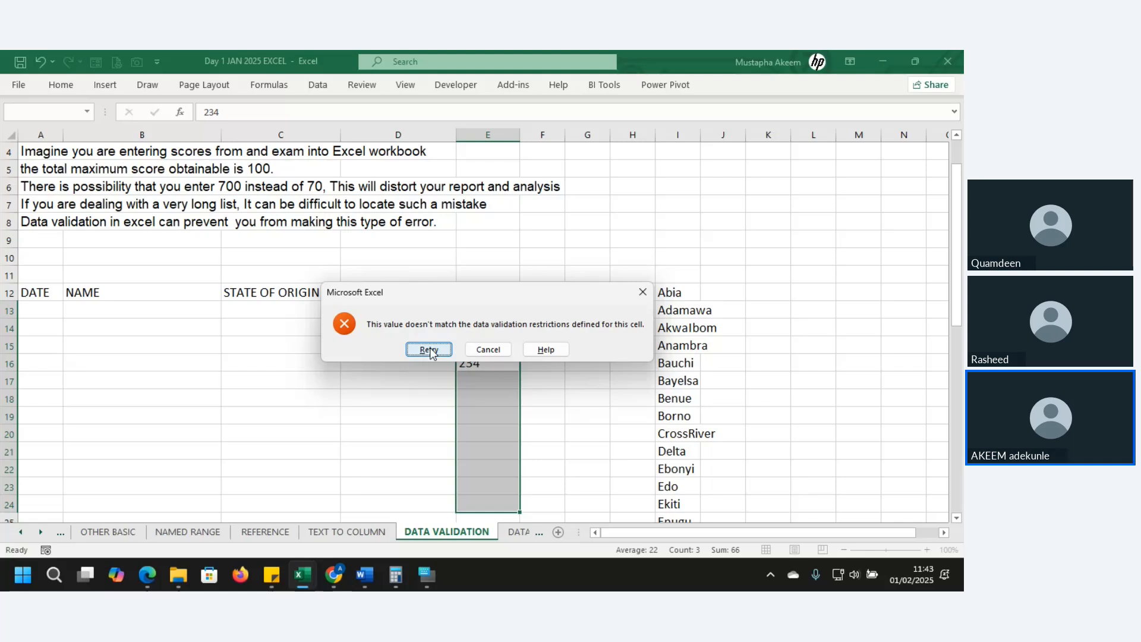
left_click(641, 295)
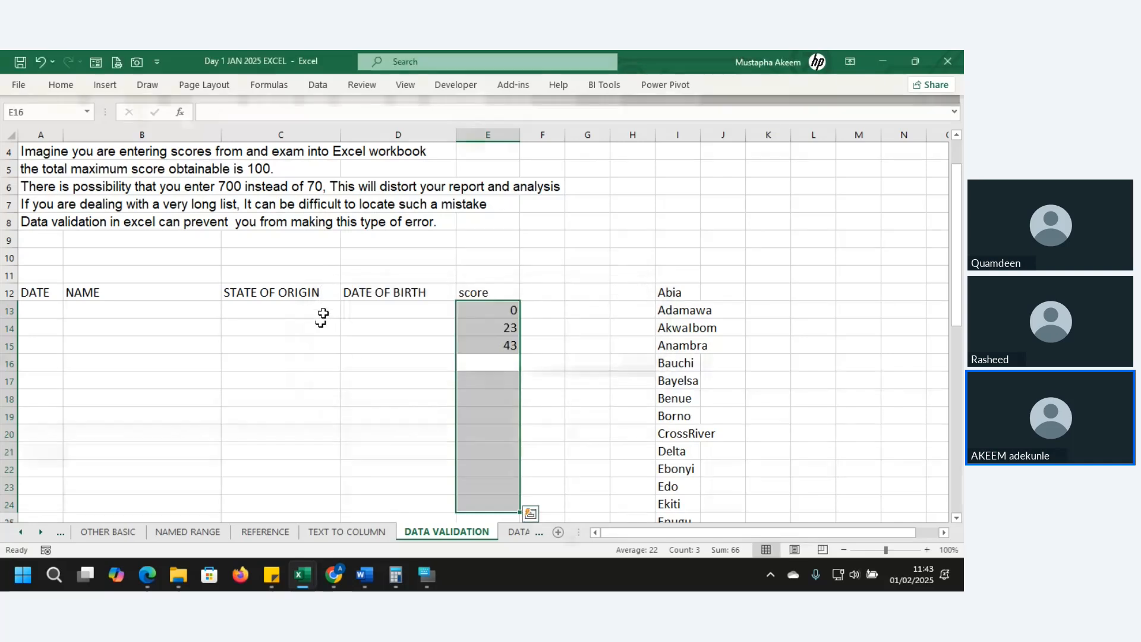
Open data validation for D13:D24 under DATE OF BIRTH, extending it to all selected cells, and clear all existing criteria.
left_click(393, 306)
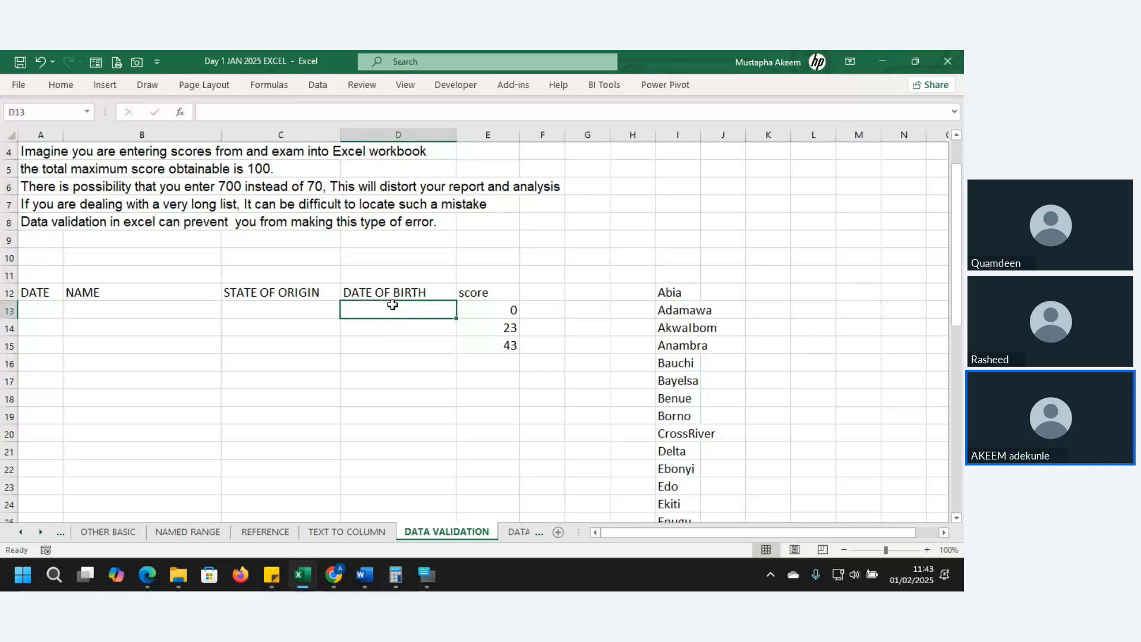
left_click_drag(392, 306, 402, 500)
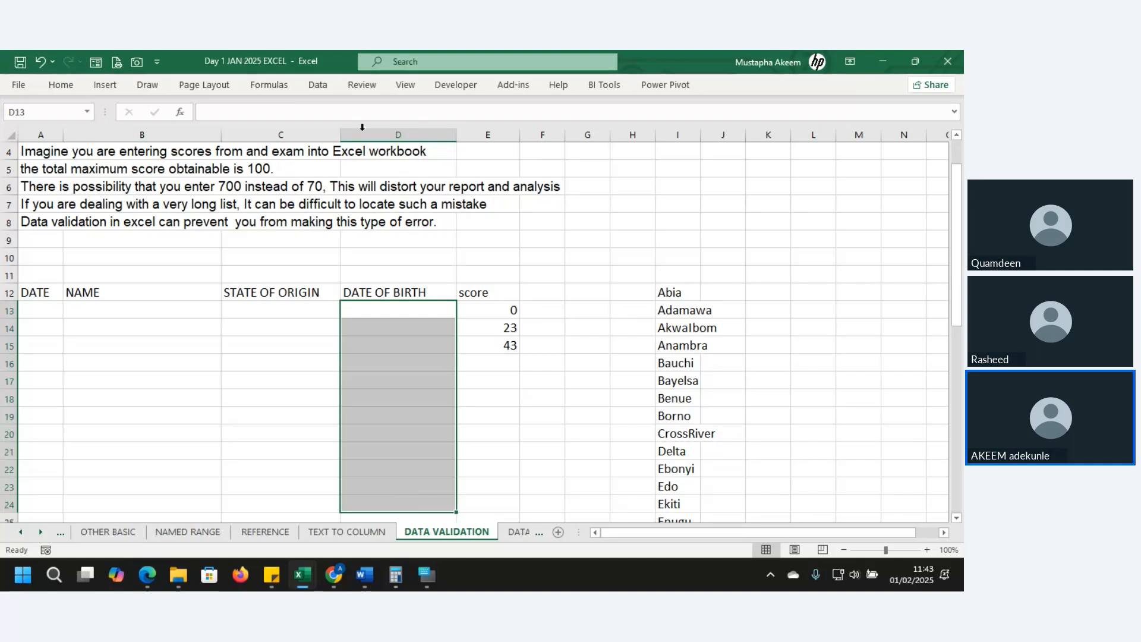
left_click(318, 87)
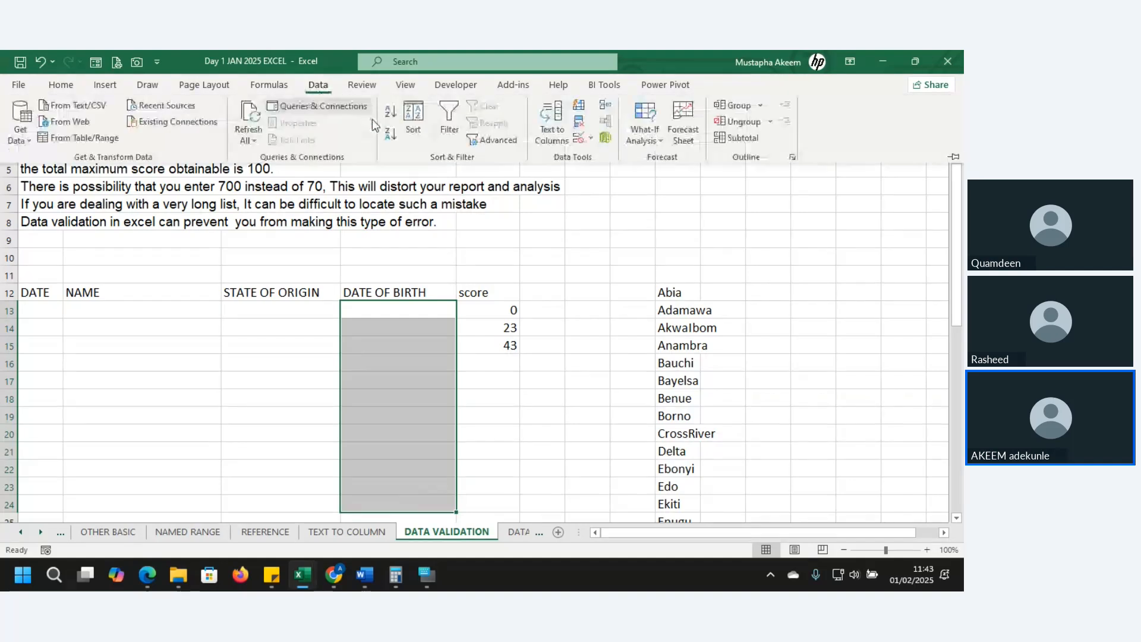
left_click(577, 140)
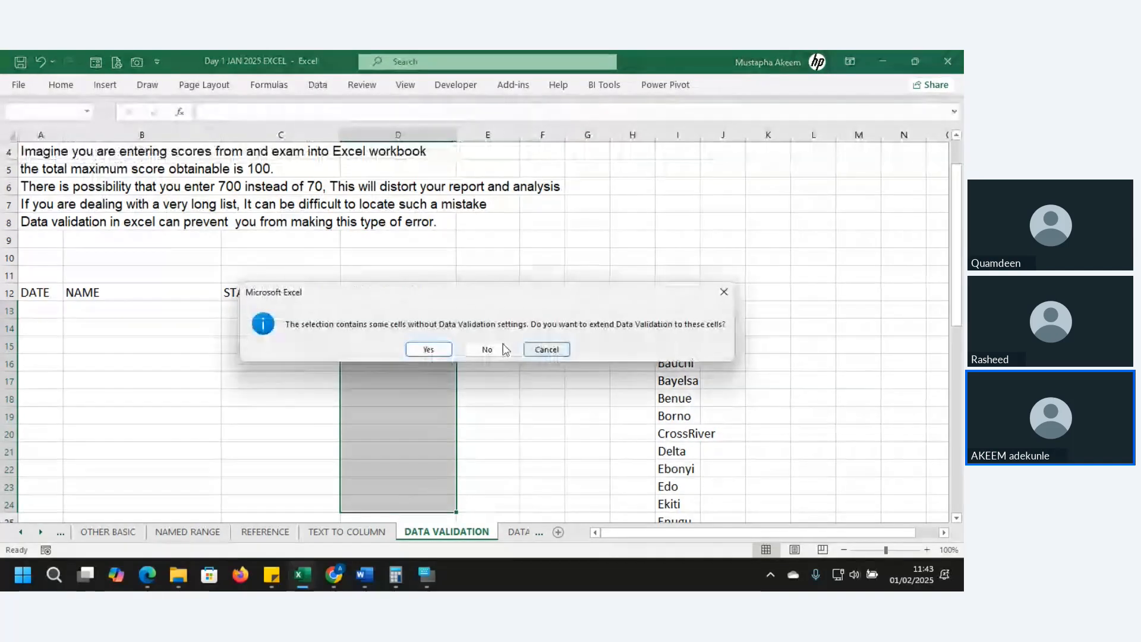
left_click(429, 349)
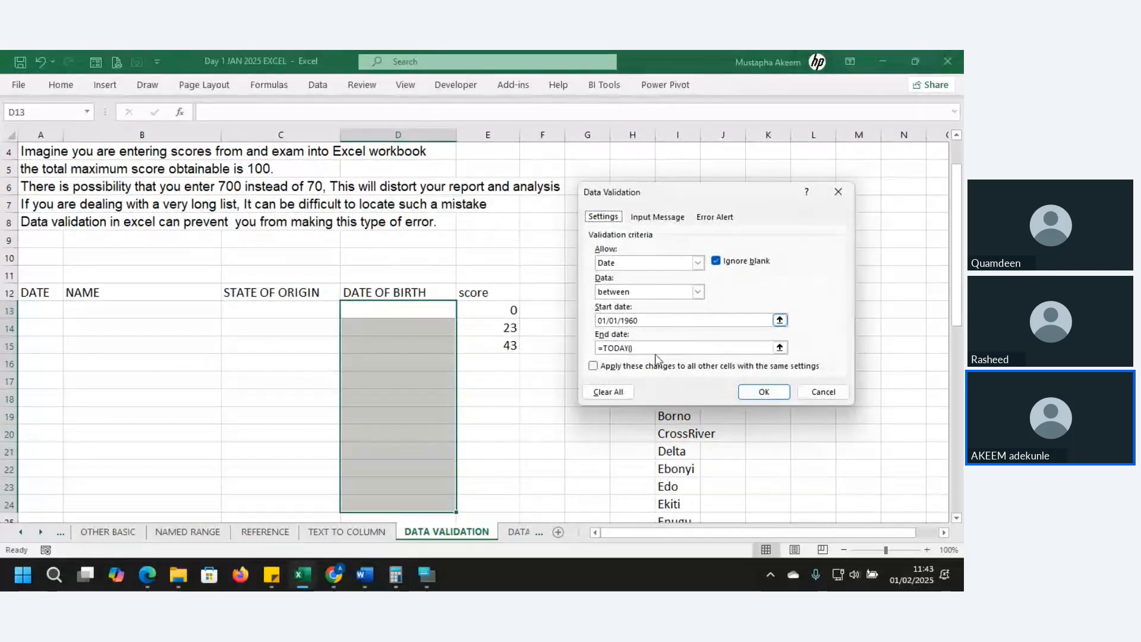
left_click(607, 394)
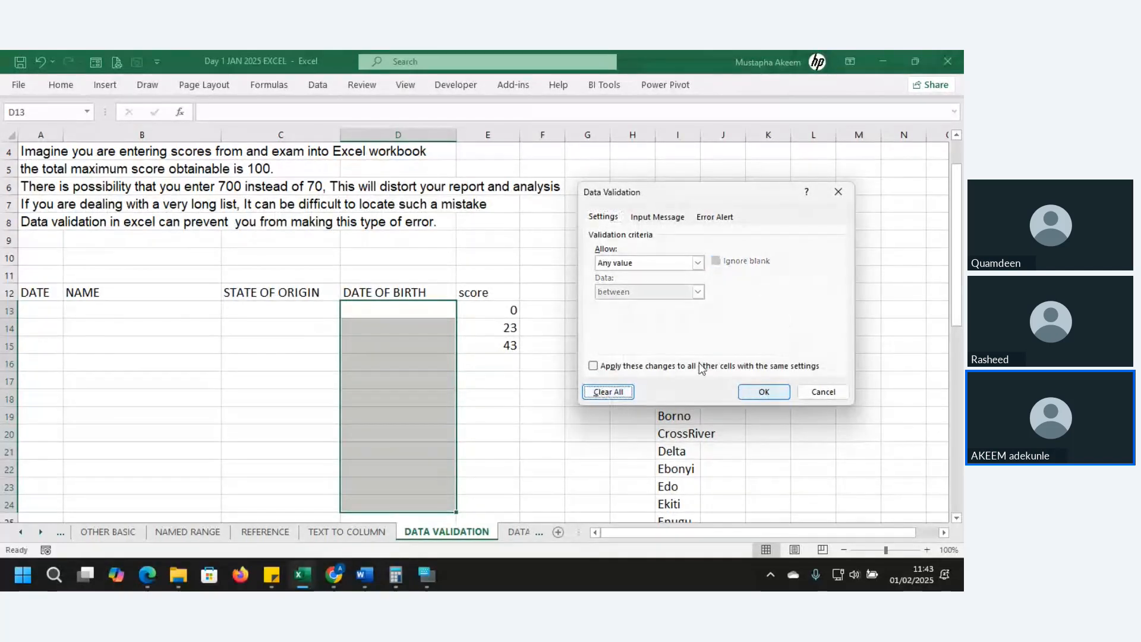
Set the DATE OF BIRTH validation to allow dates less than an end date, and begin that date with 1/1.
left_click(697, 263)
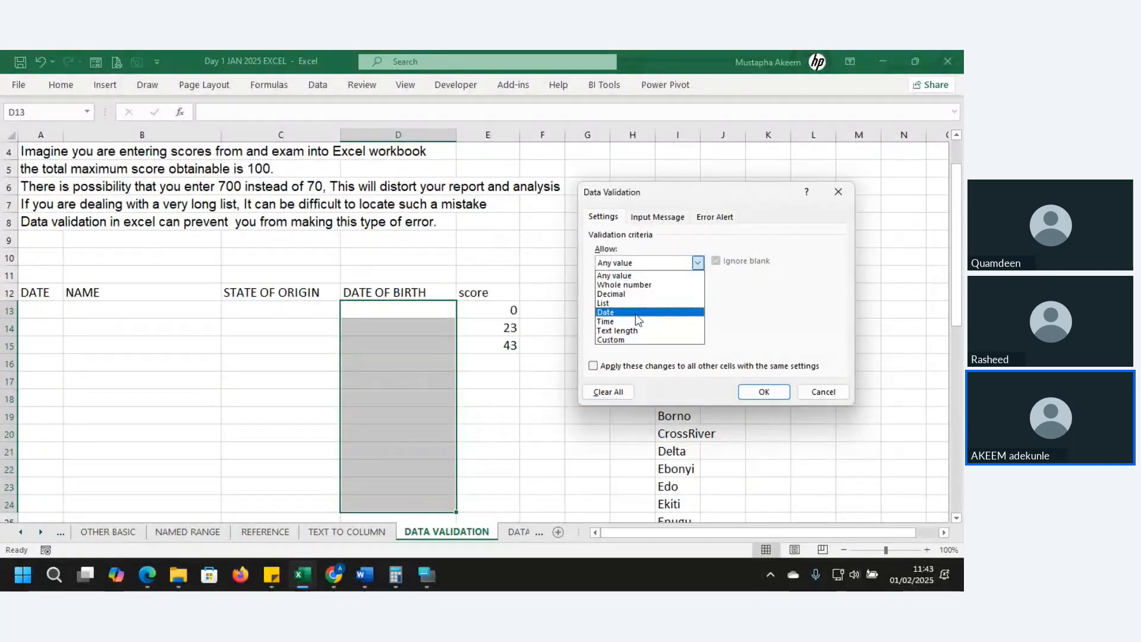
left_click(636, 312)
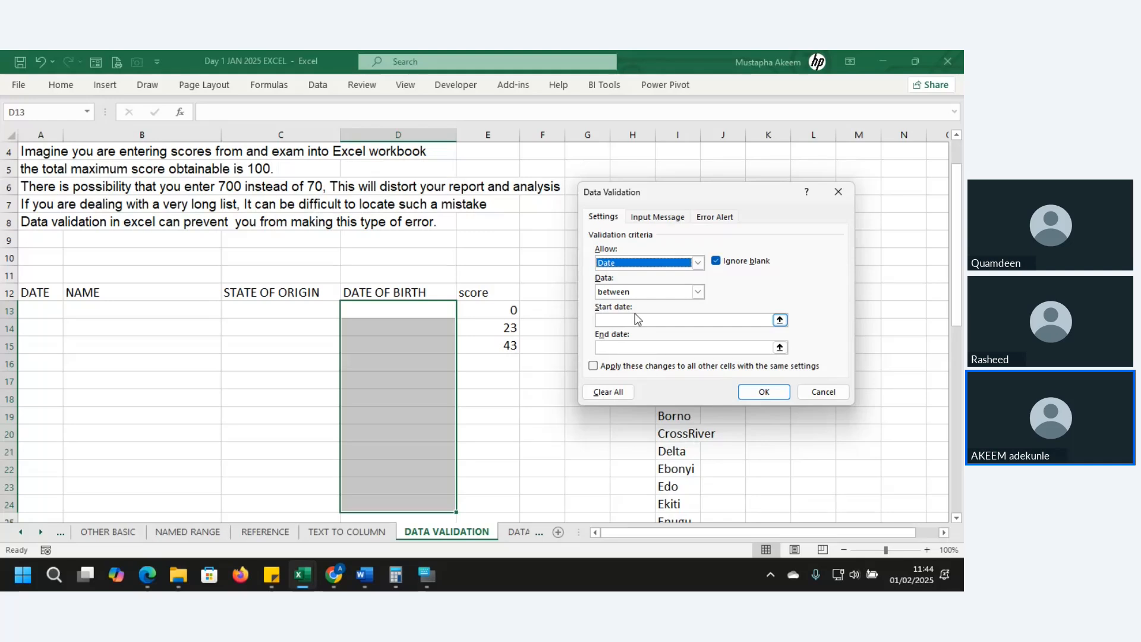
left_click(698, 292)
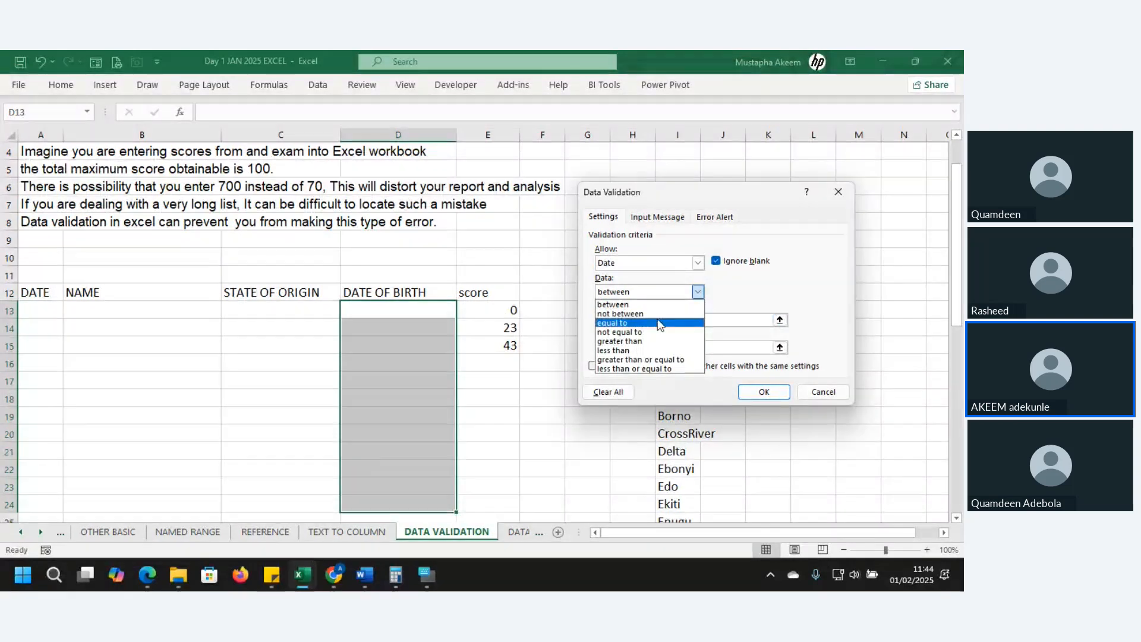
left_click(641, 351)
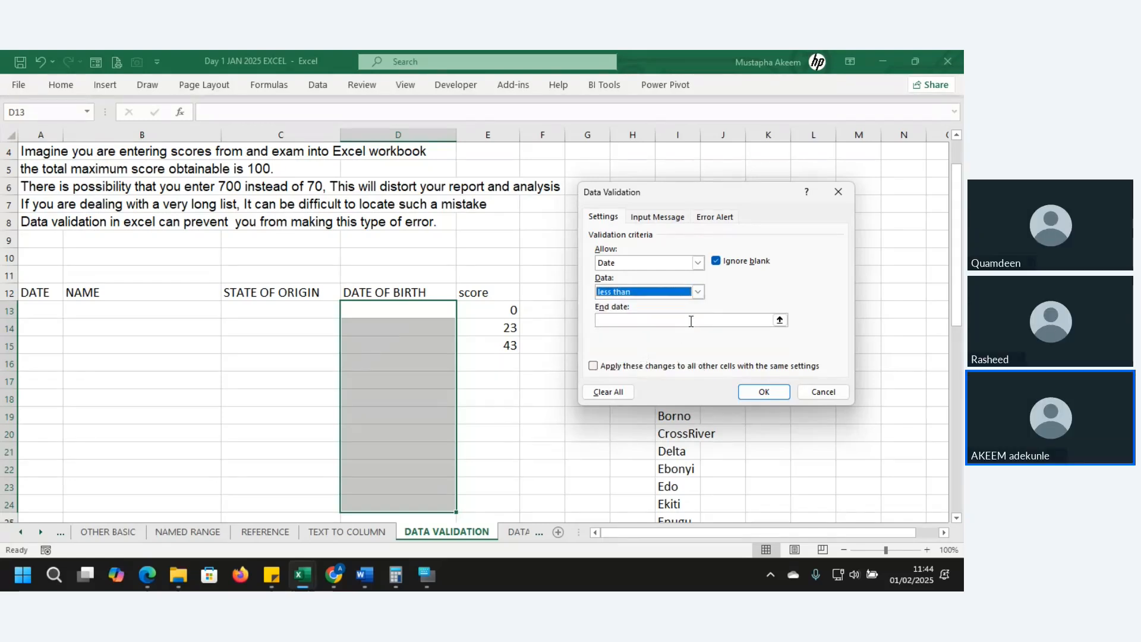
left_click(692, 321)
type("1/1")
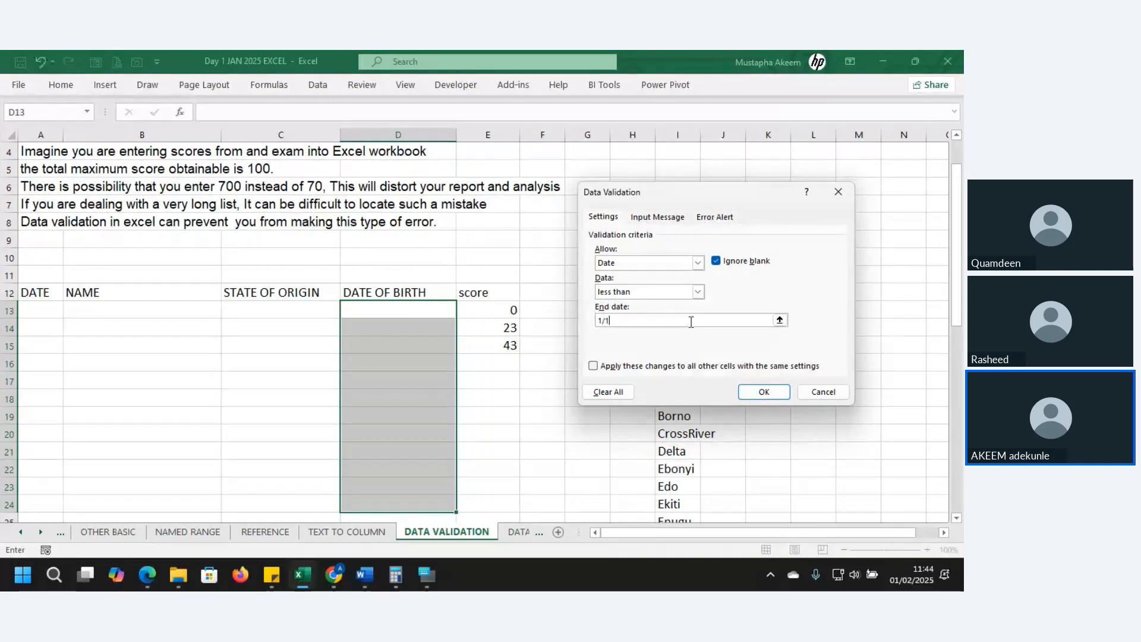
Set the end date of the less-than date validation rule for the Date of Birth cells to 1/1/2007 and apply it.
type("/")
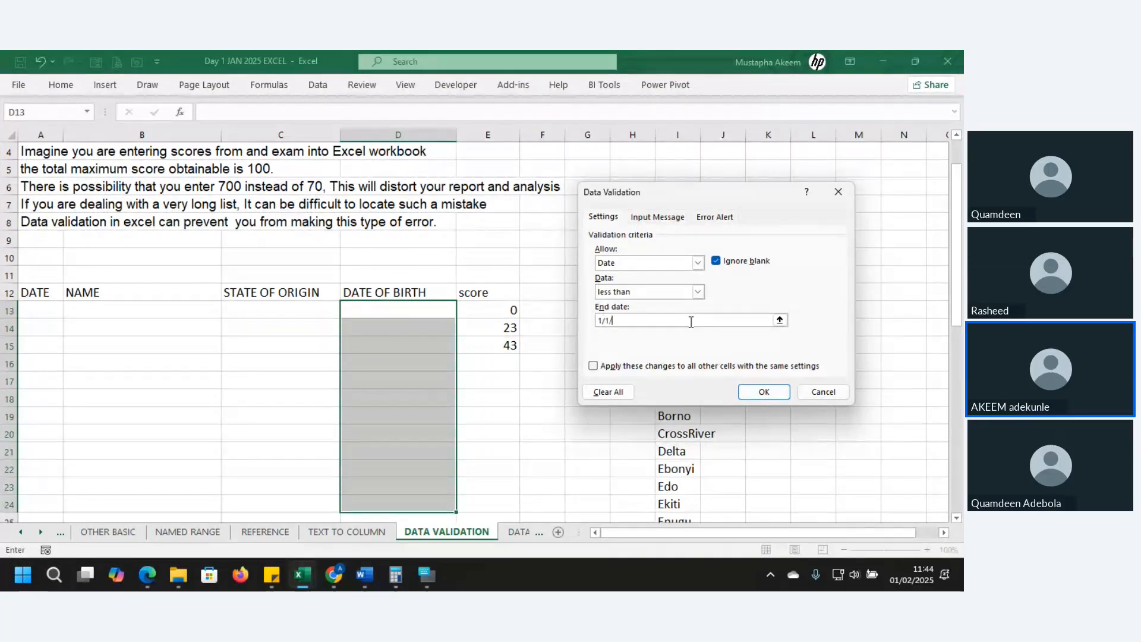
type("2007")
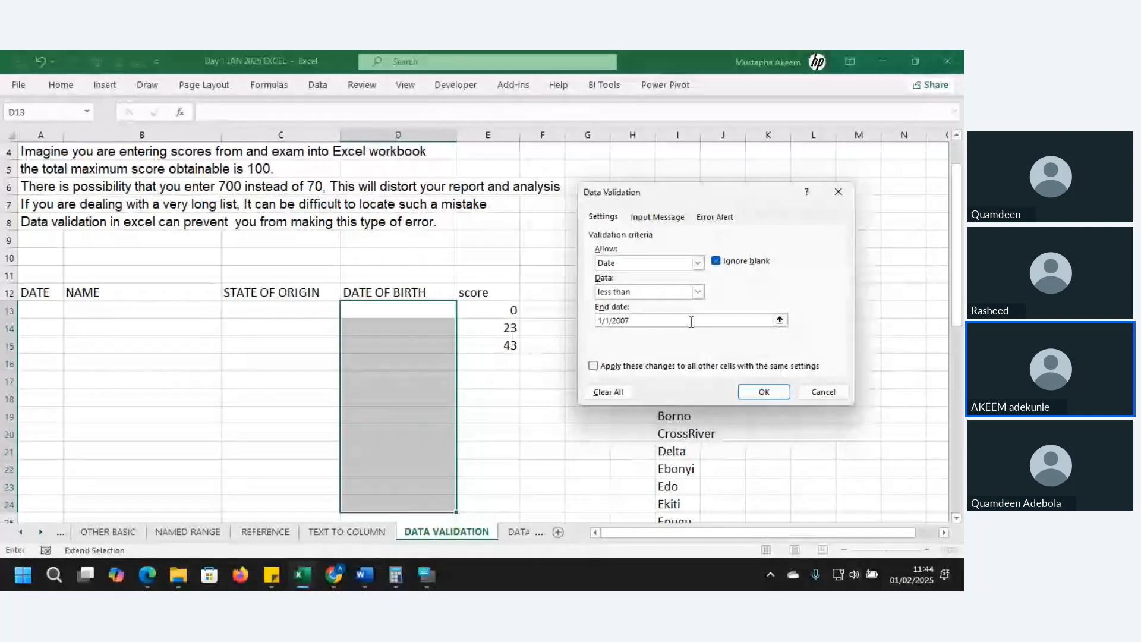
left_click(759, 393)
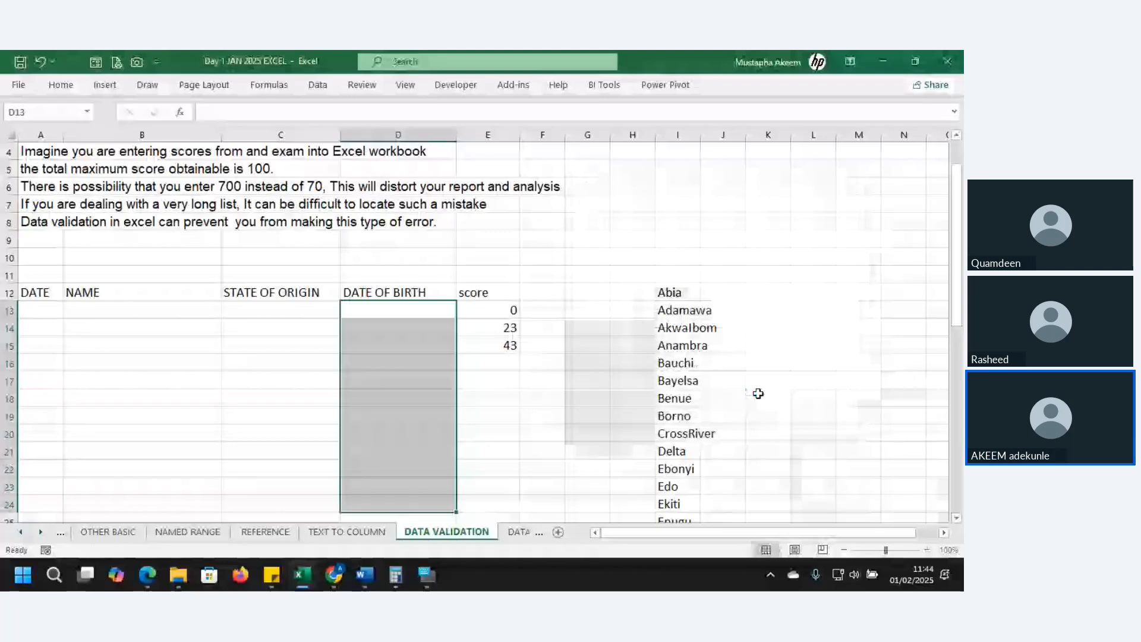
Enter a date of birth in cell D13, correcting the mistyped year so that it falls before the validation limit.
left_click(438, 313)
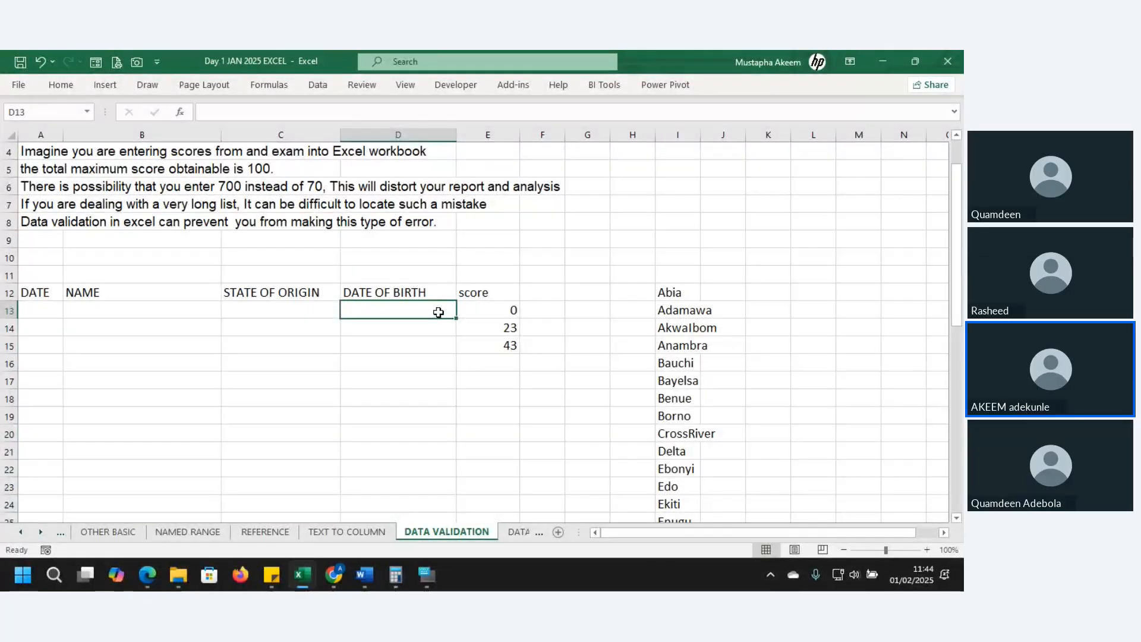
type("23/")
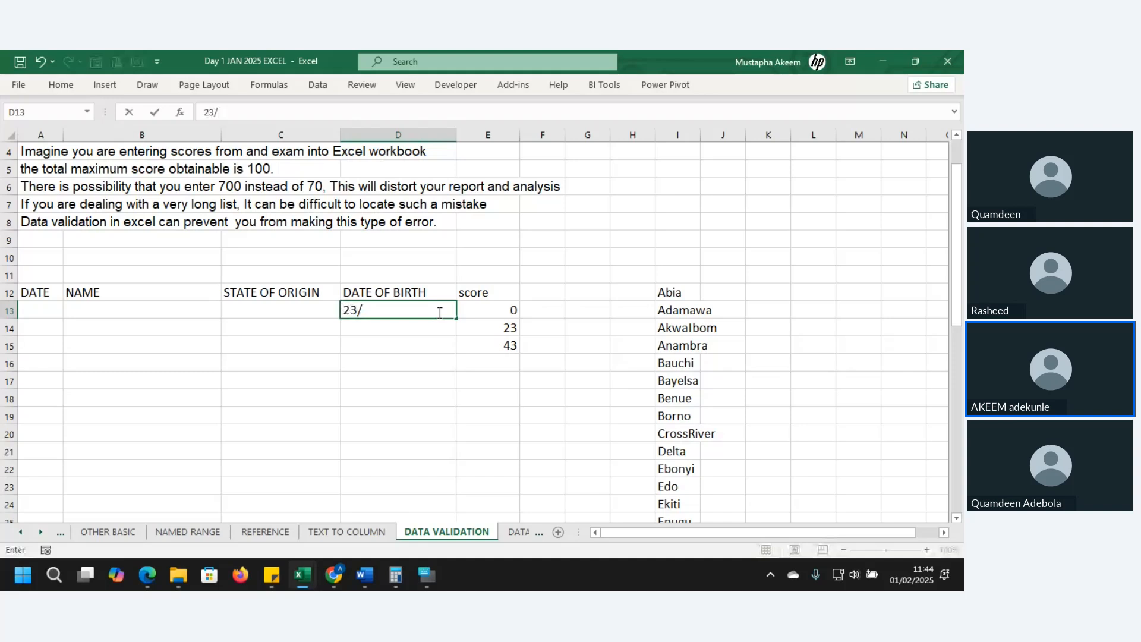
type("1/")
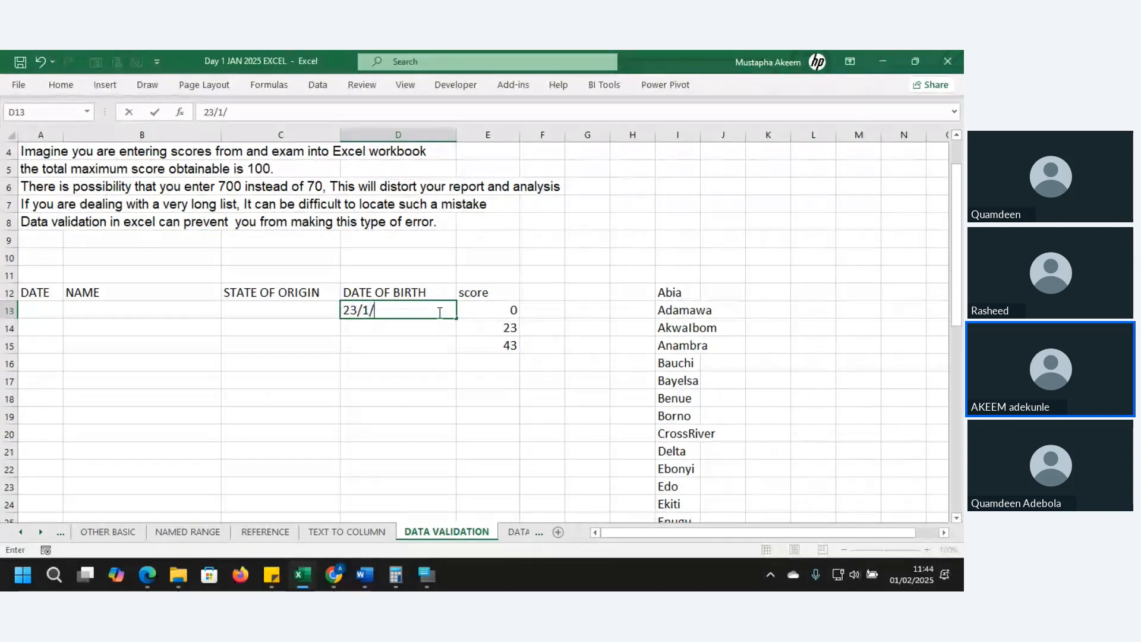
type("22")
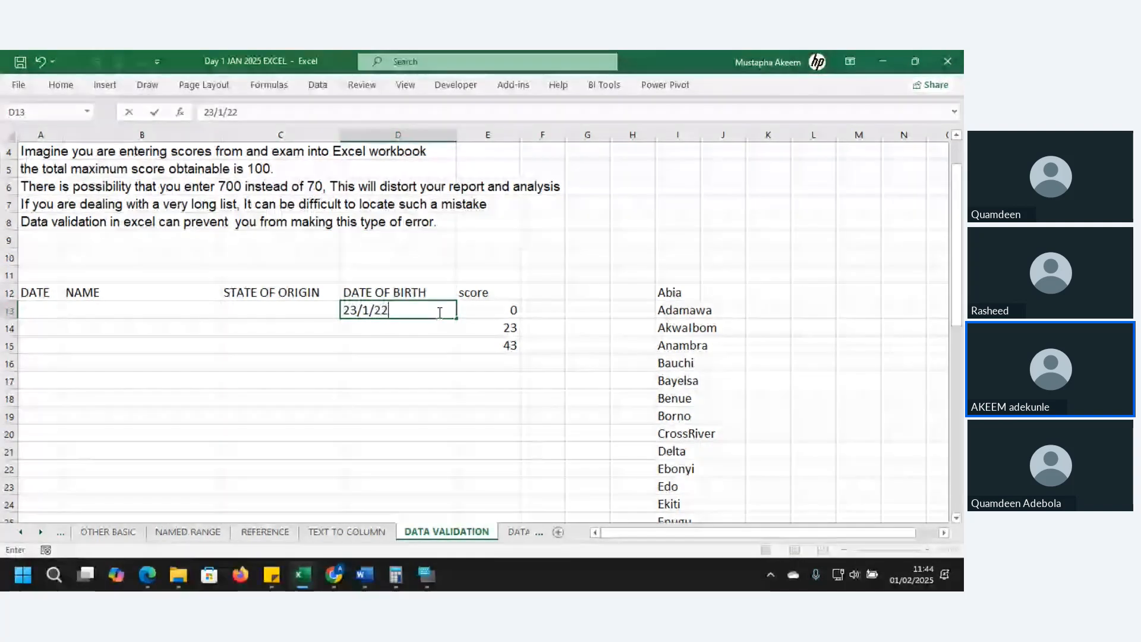
type("06")
key("Return")
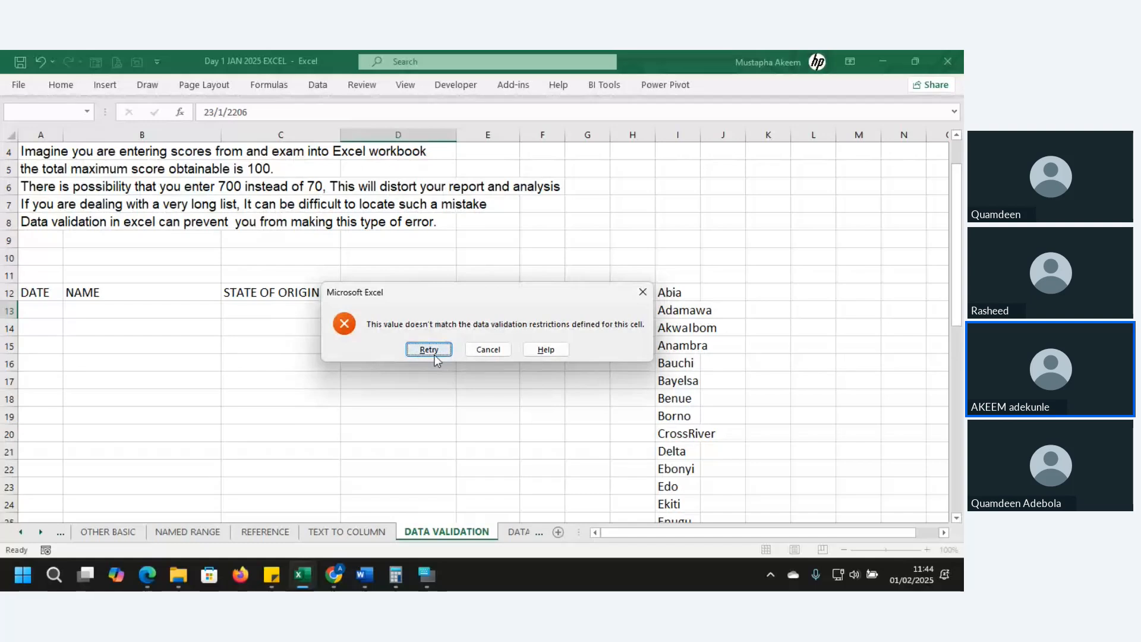
left_click(435, 354)
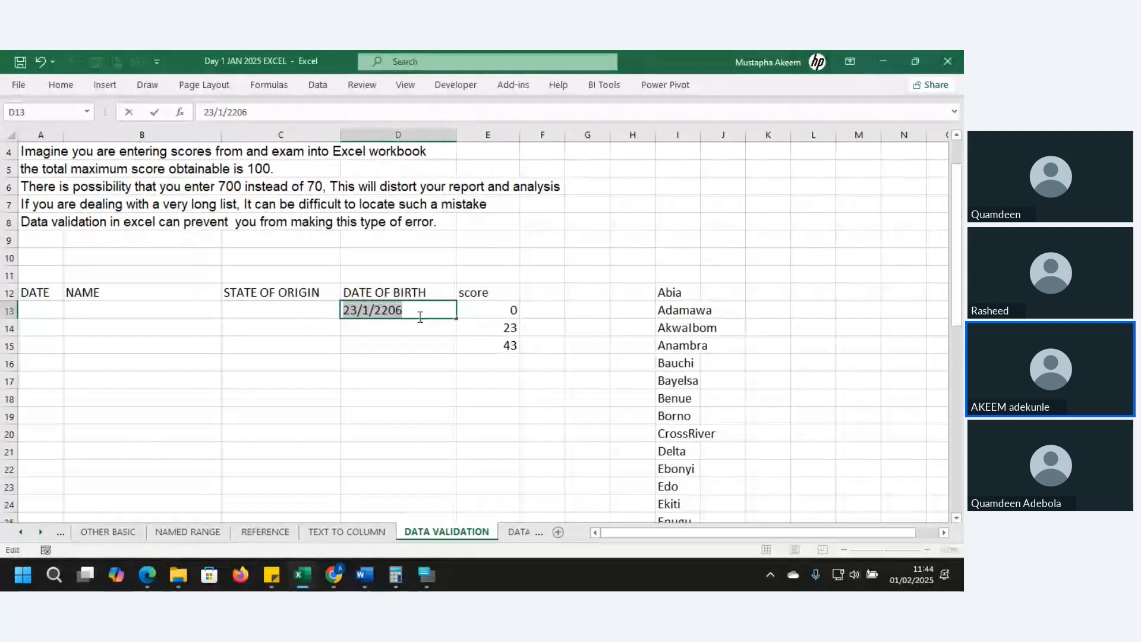
left_click(390, 307)
key("BackSpace")
type("0")
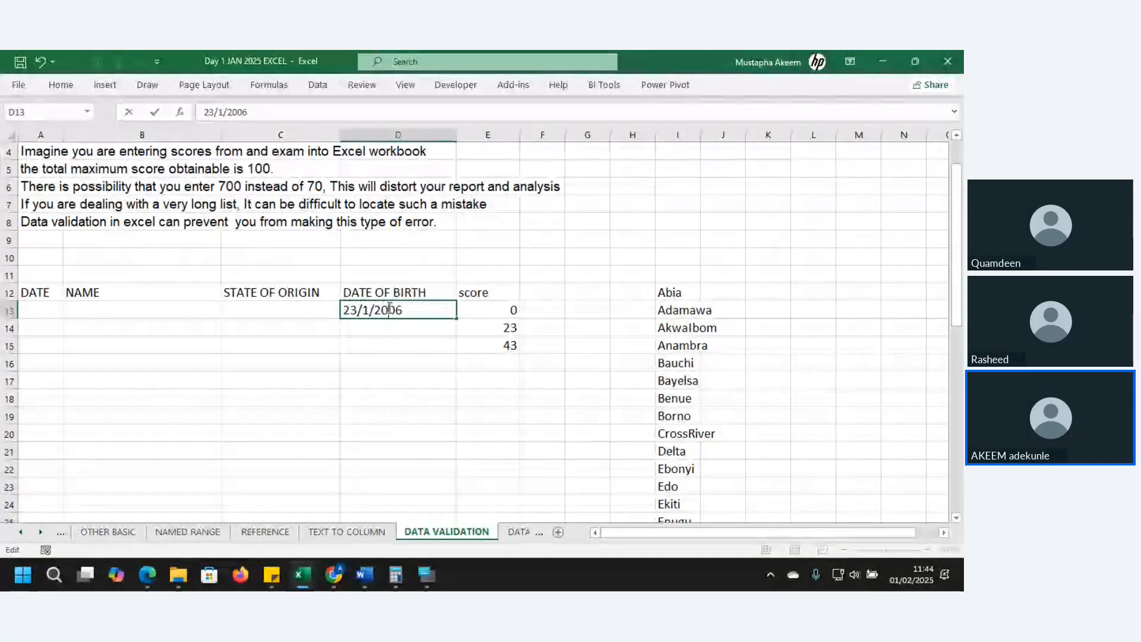
key("Return")
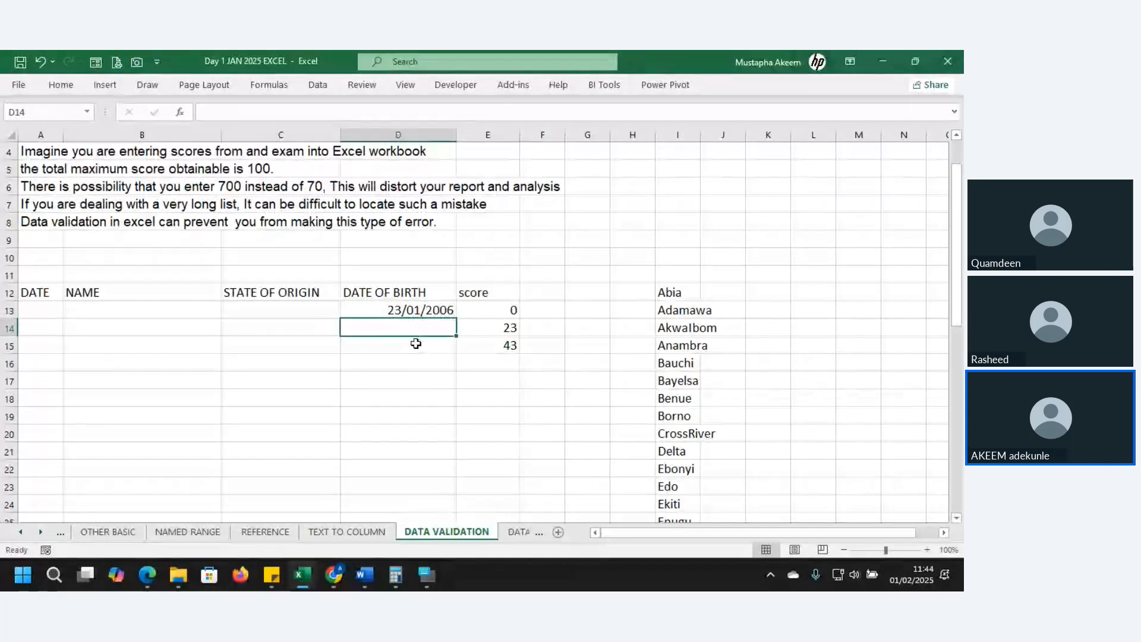
Enter a date of birth that satisfies the validation limit in cell D15.
double_click(418, 347)
type("1/1/19")
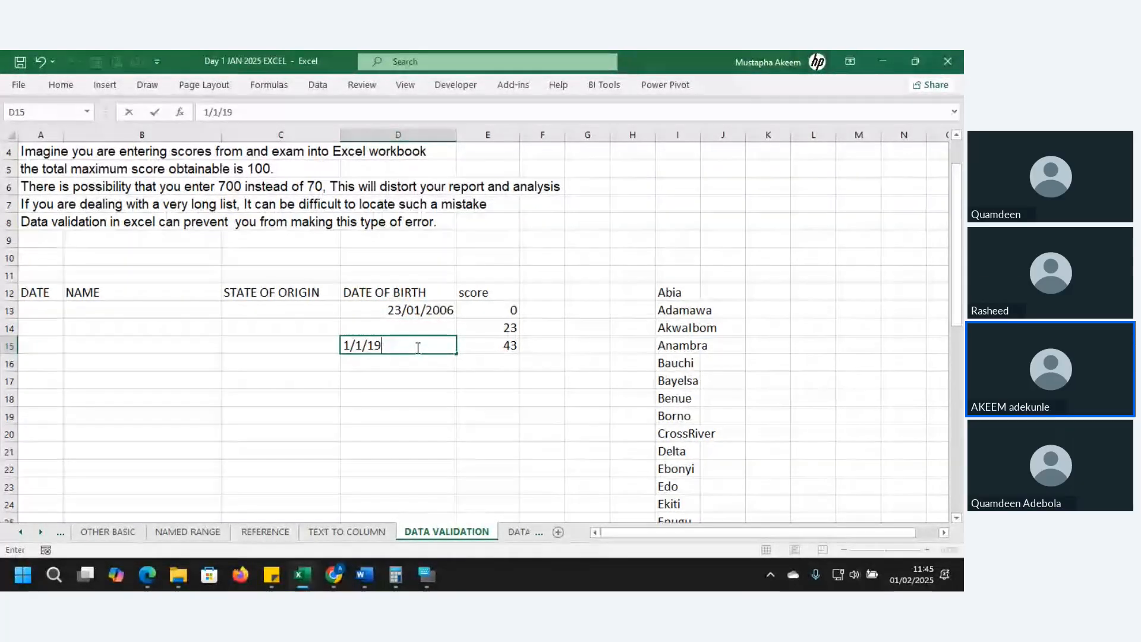
key("Return")
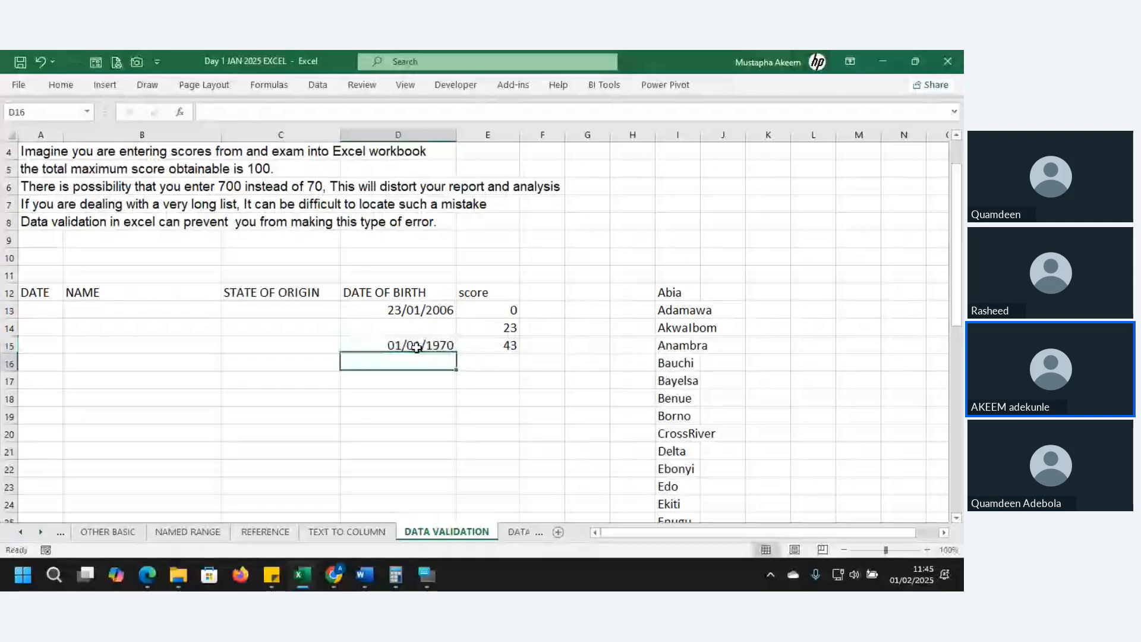
Enter a date of birth in cell D17, changing its two-digit year to a four-digit year before the validation limit.
left_click(412, 379)
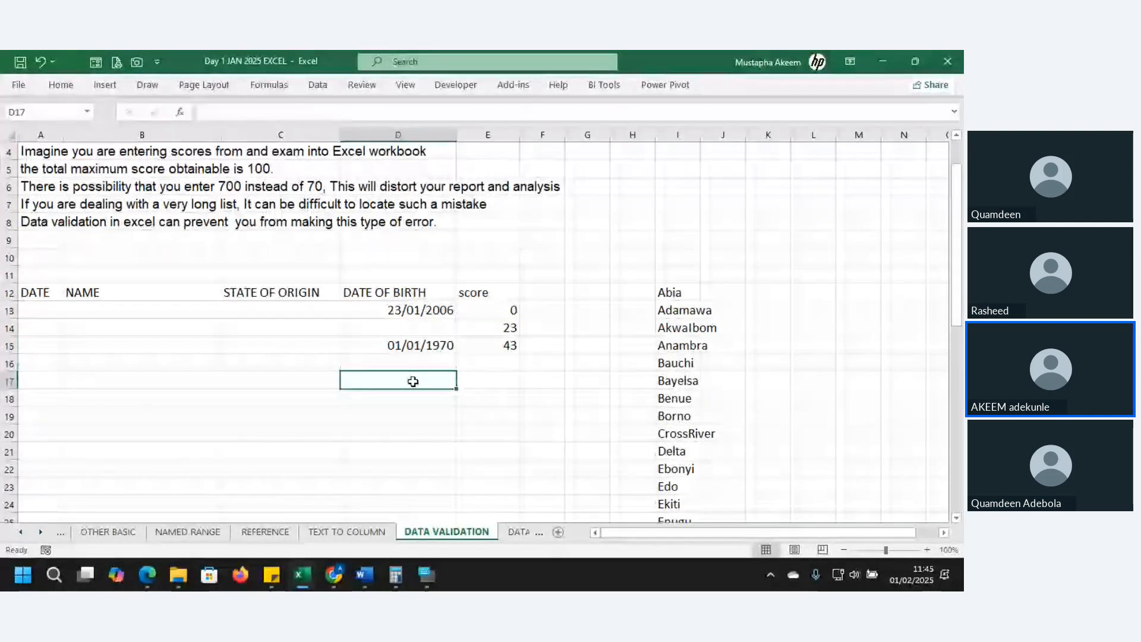
type("2/")
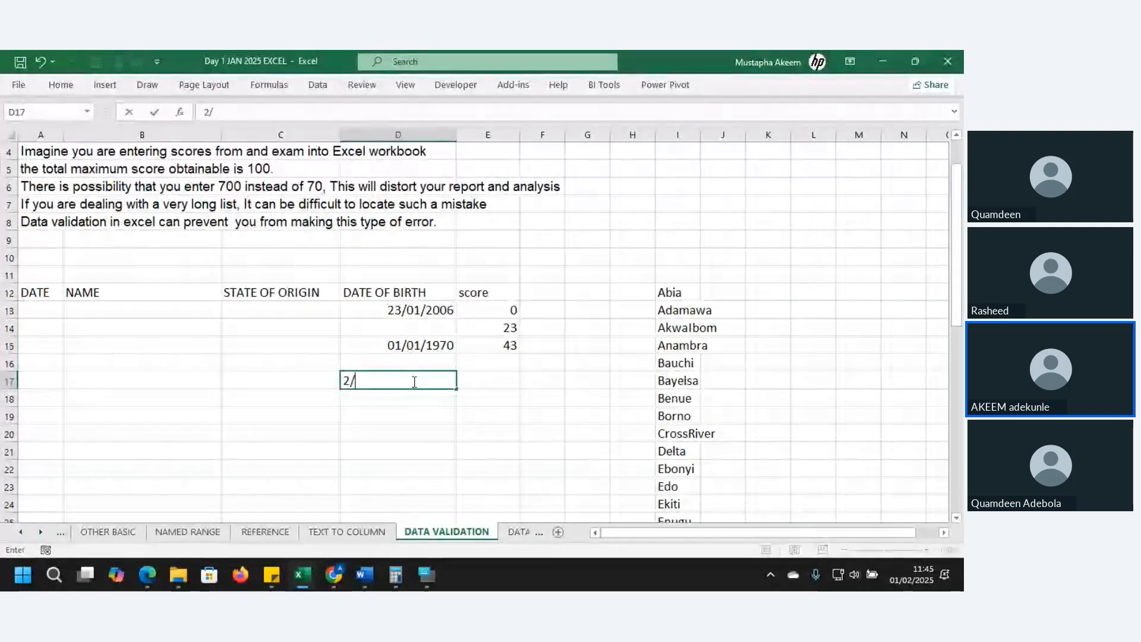
type("2/")
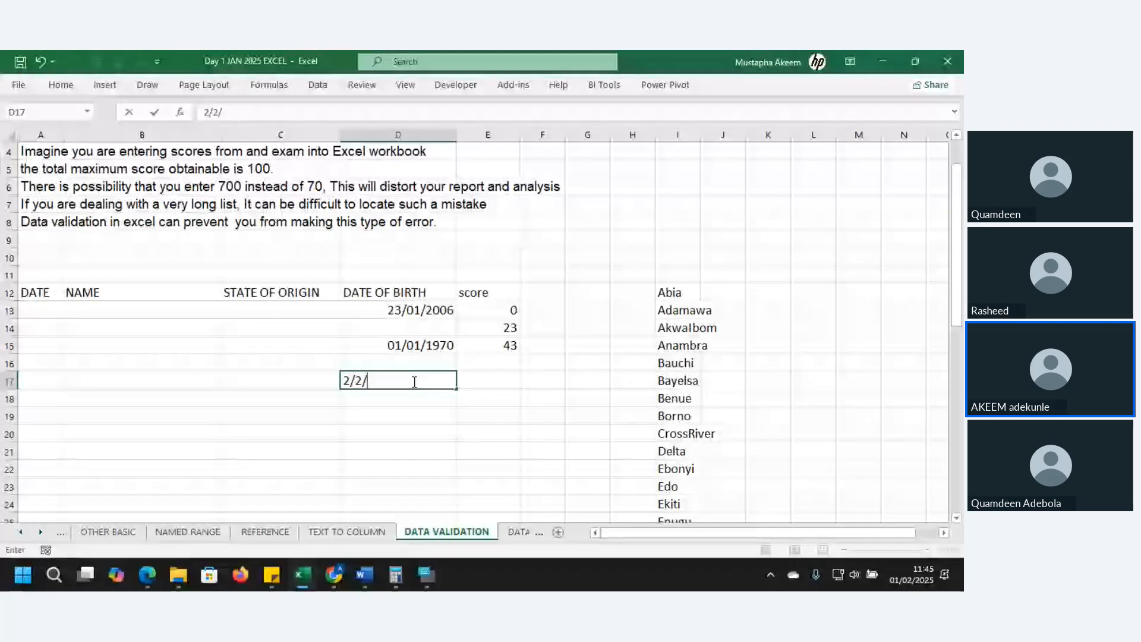
type("25")
double_click(396, 382)
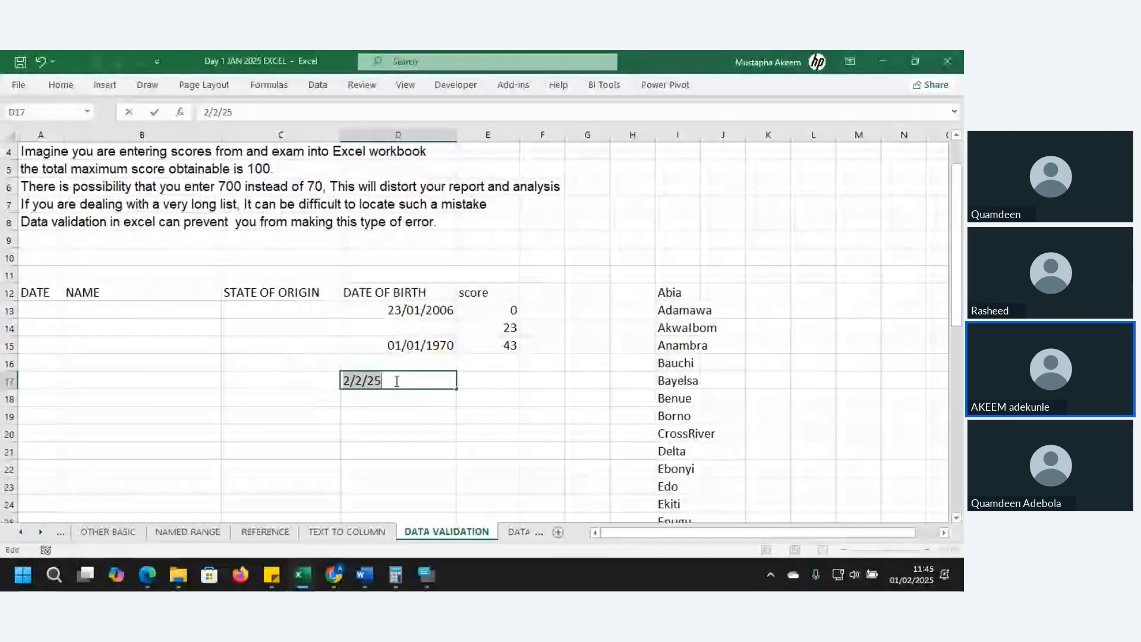
left_click(380, 379)
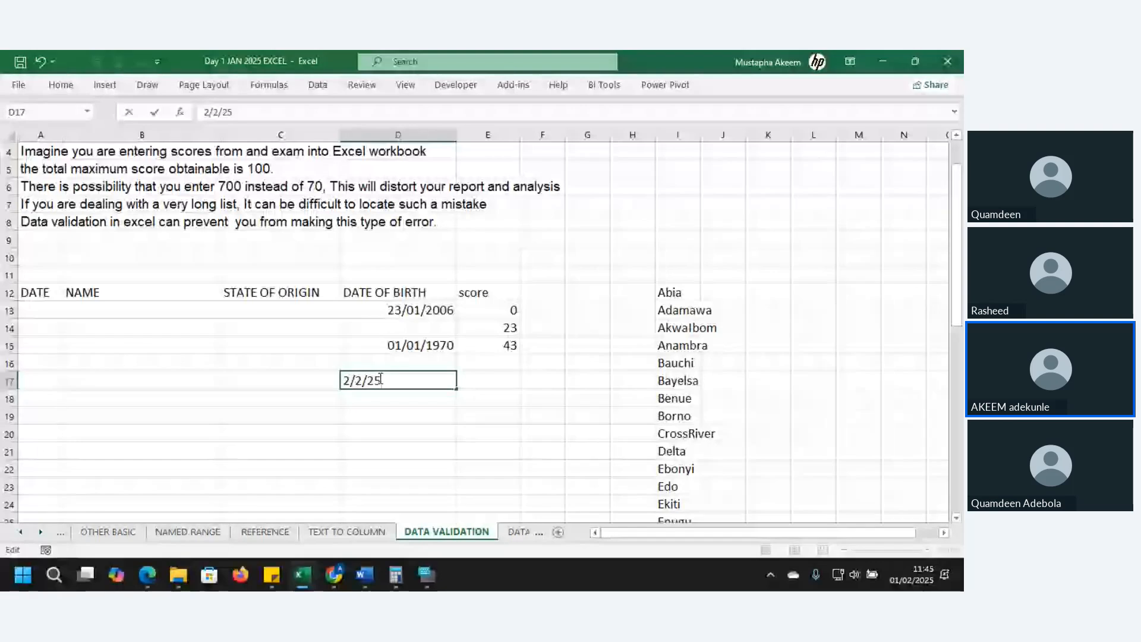
key("BackSpace")
type("00")
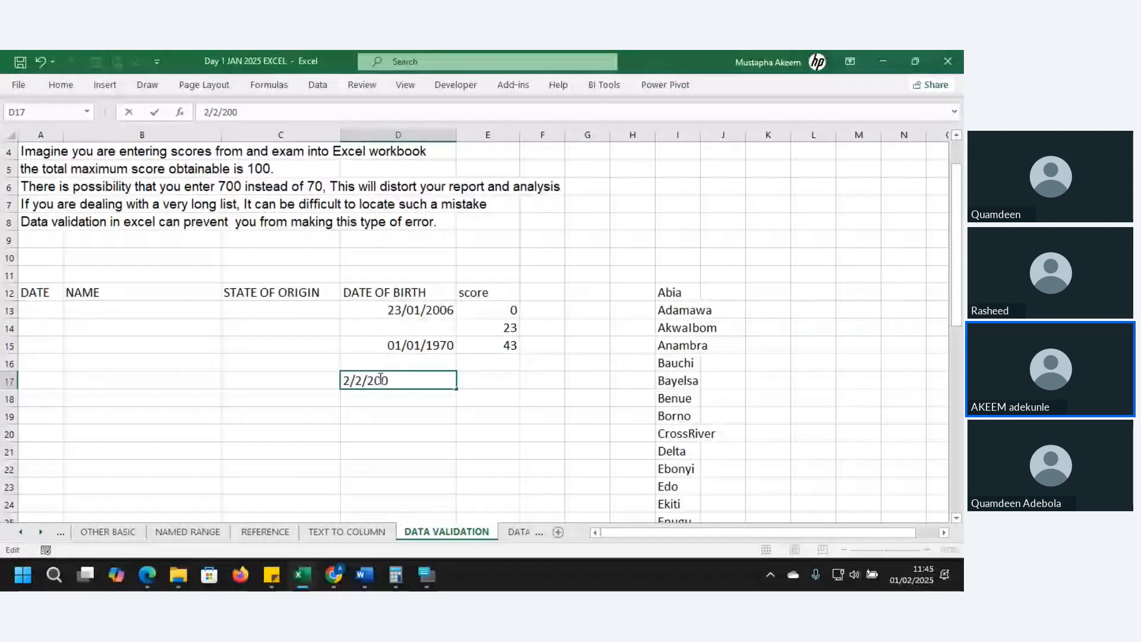
type("5")
key("Return")
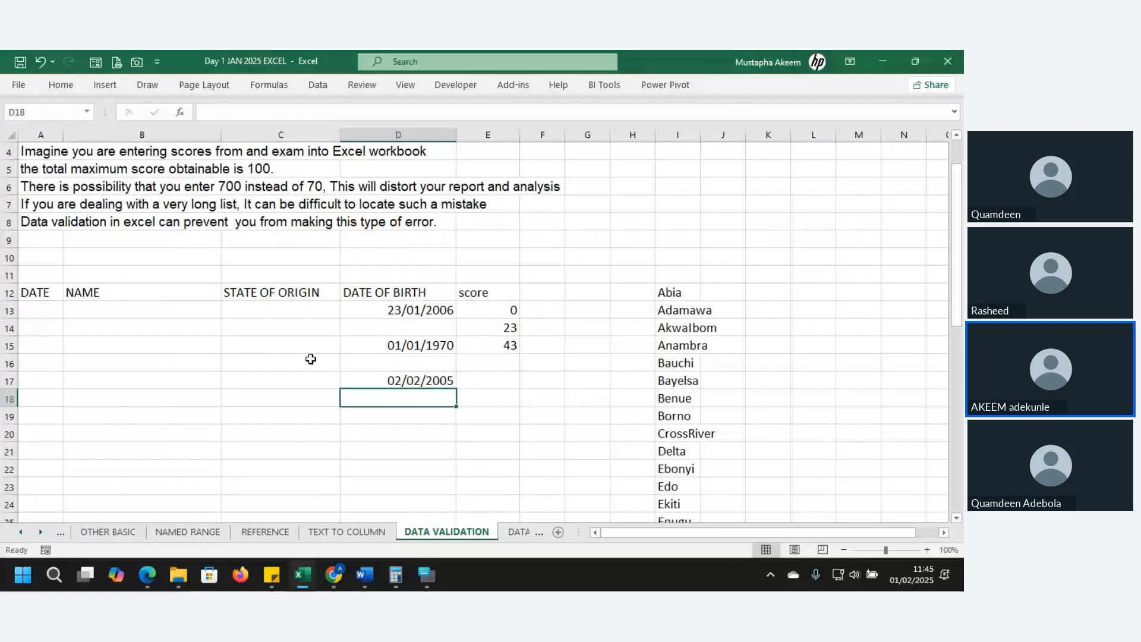
left_click(296, 312)
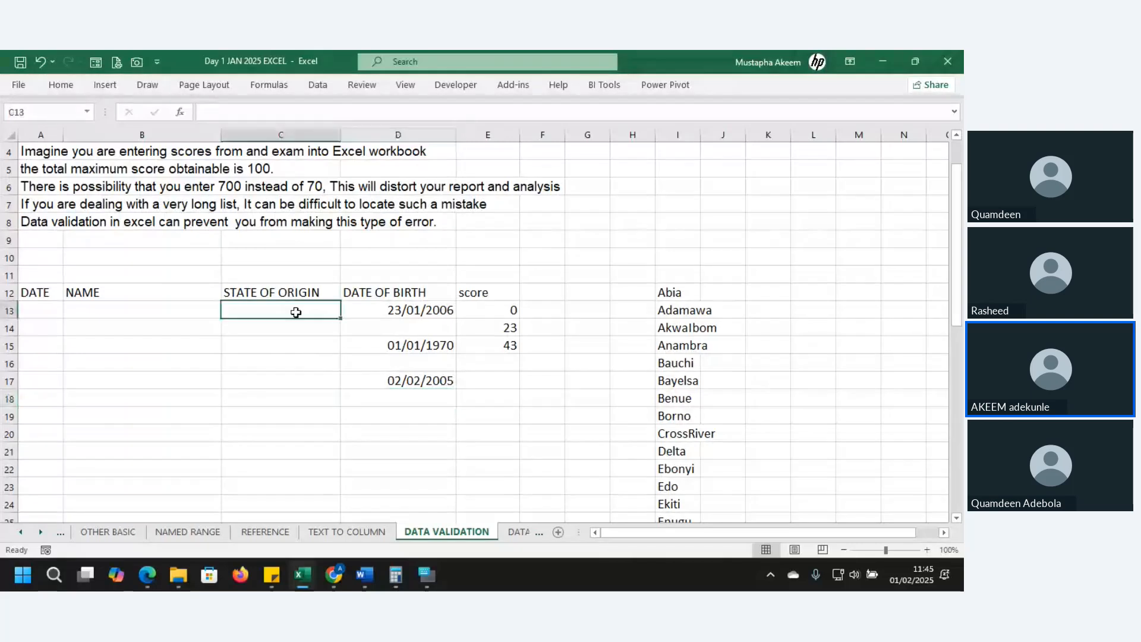
type("=")
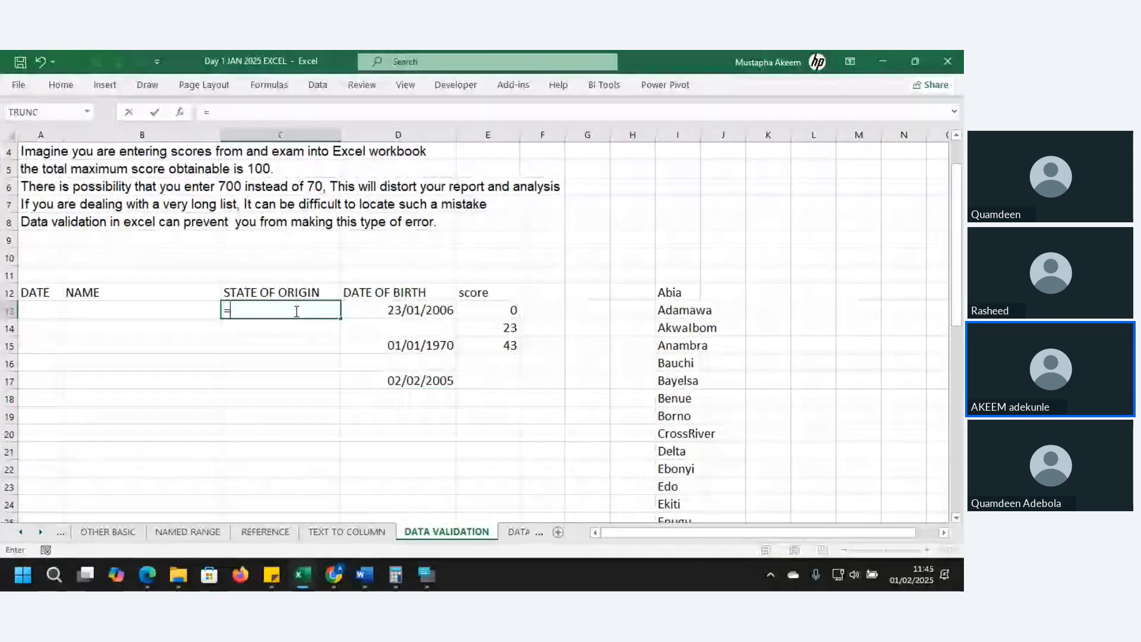
key("BackSpace")
key("Return")
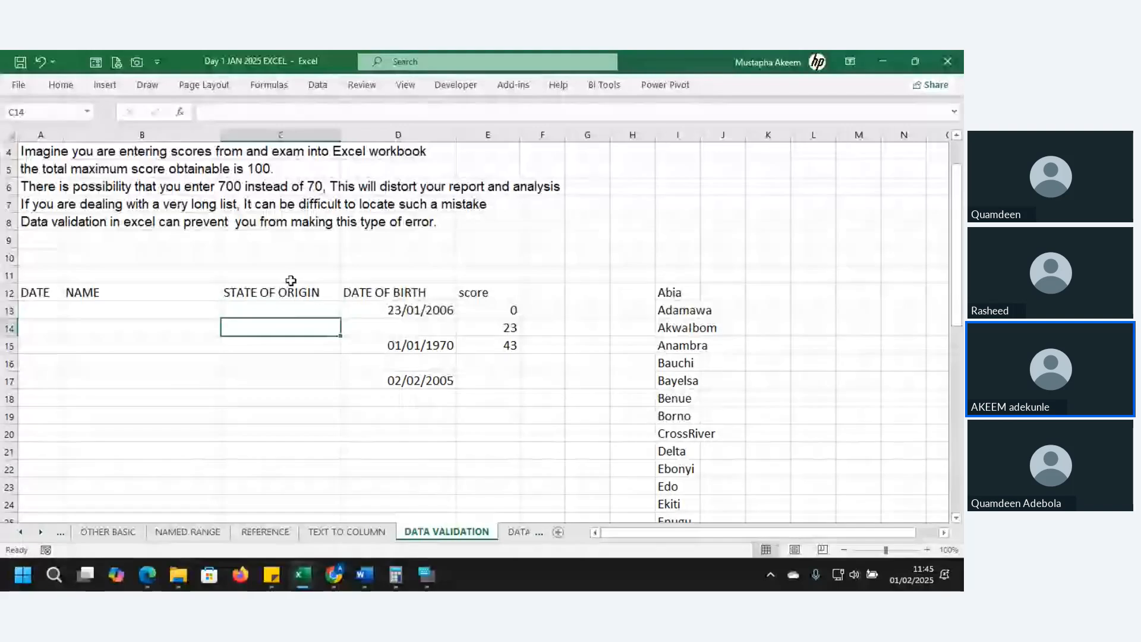
Start a data validation rule for the State of Origin cells C13:C23 that allows values from a List.
left_click_drag(290, 310, 290, 486)
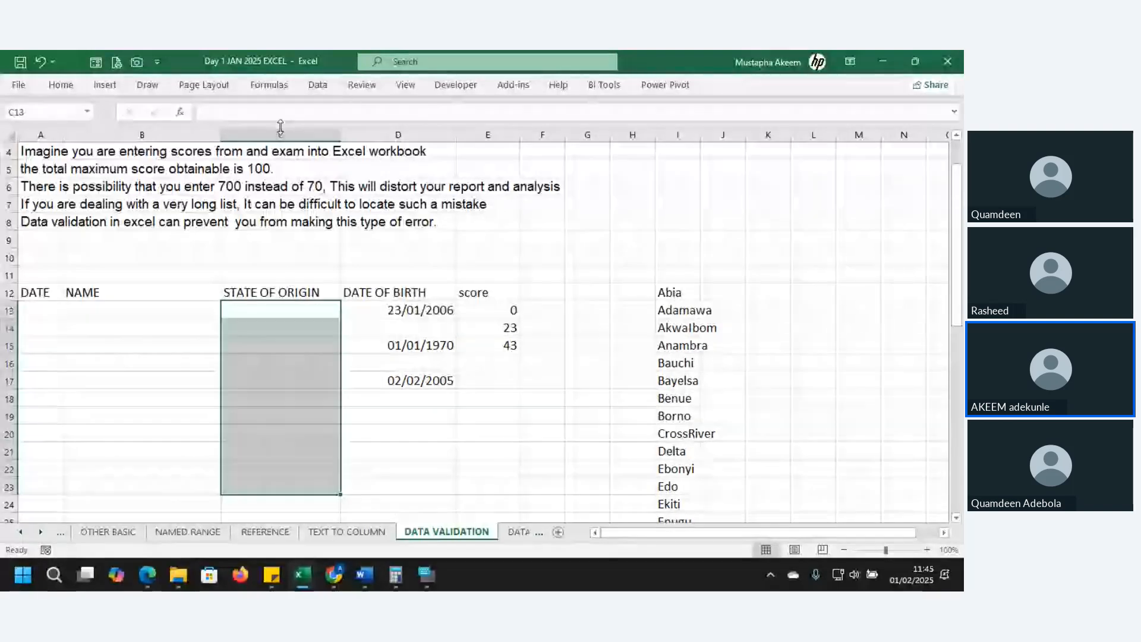
left_click(318, 85)
left_click(588, 142)
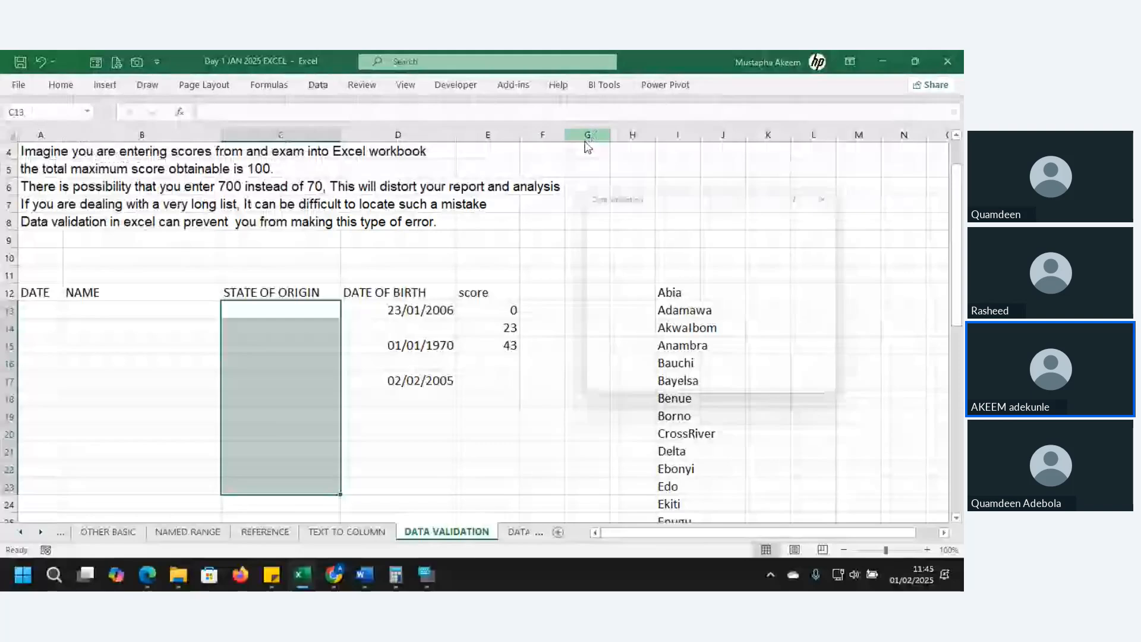
left_click(699, 262)
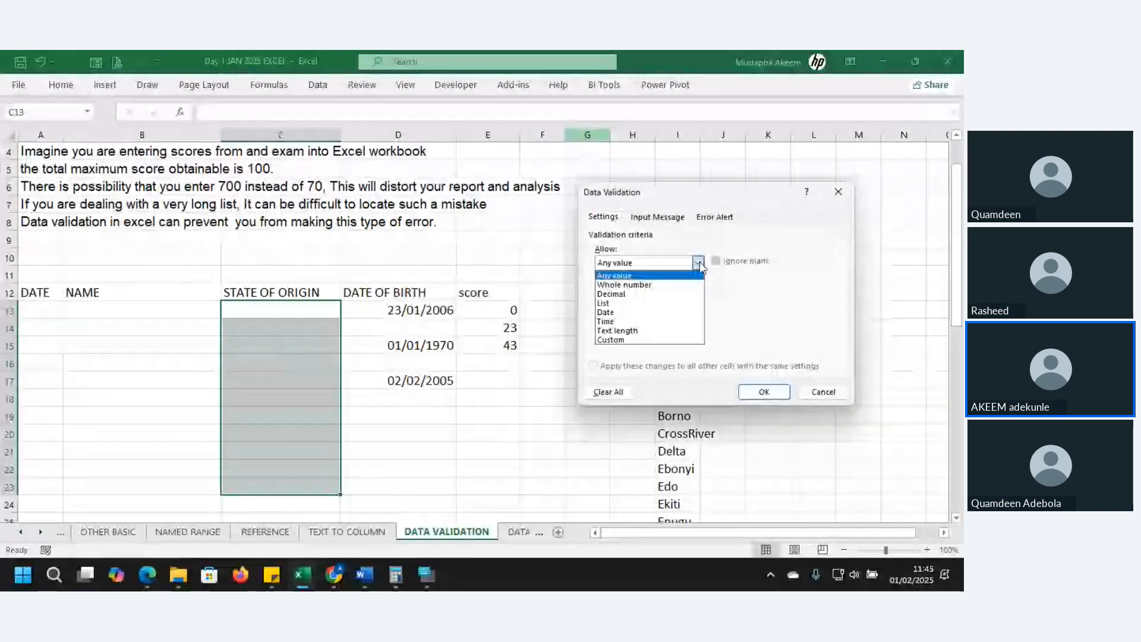
left_click(612, 303)
Use the state names in $I$12:$I$48 as the source of the list validation and apply the rule.
left_click(699, 319)
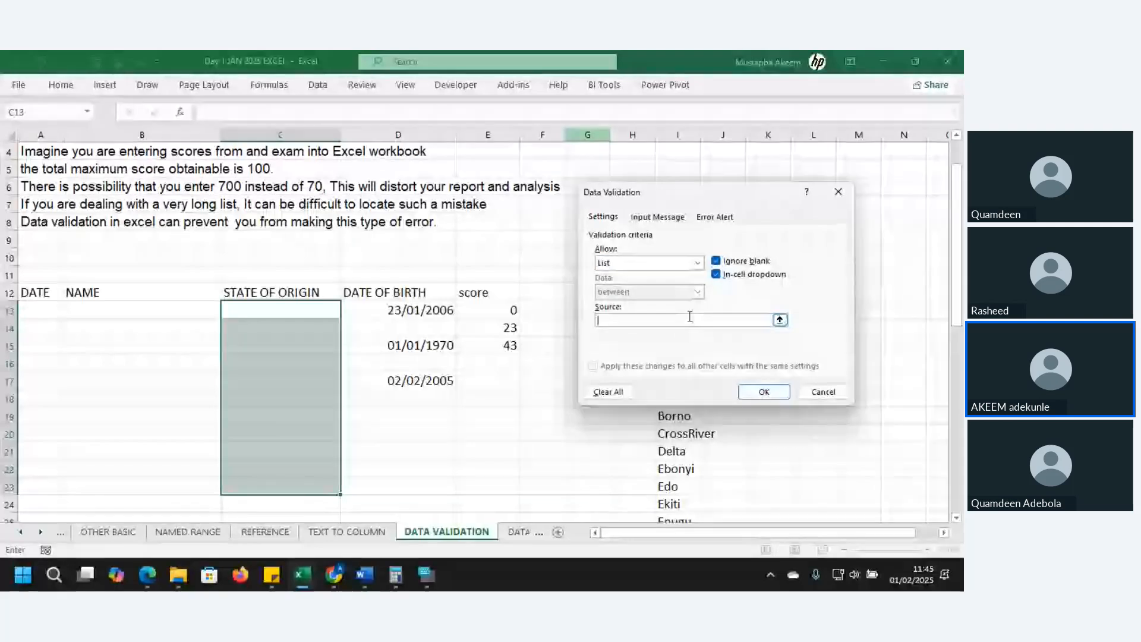
left_click_drag(698, 178, 574, 184)
left_click_drag(655, 321, 593, 321)
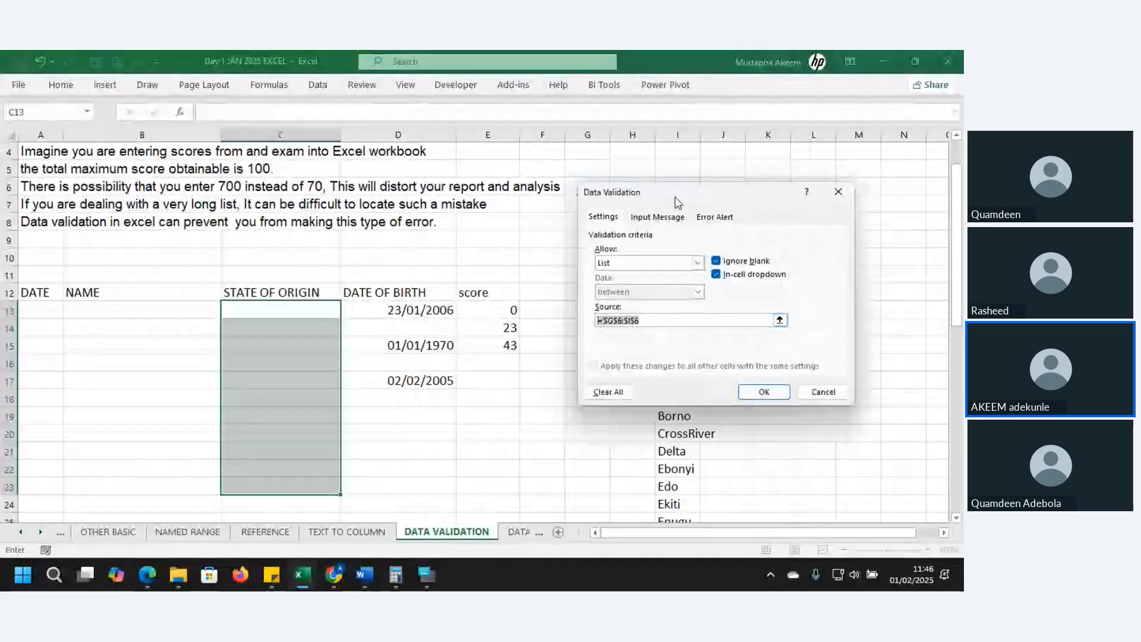
left_click_drag(676, 203, 446, 220)
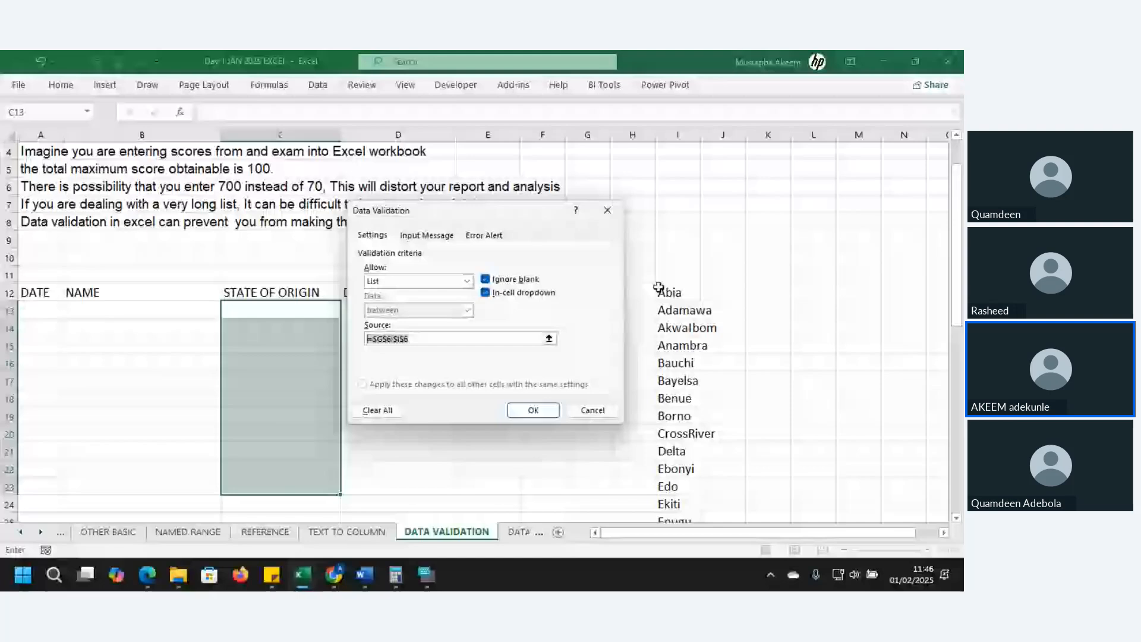
left_click_drag(658, 290, 674, 484)
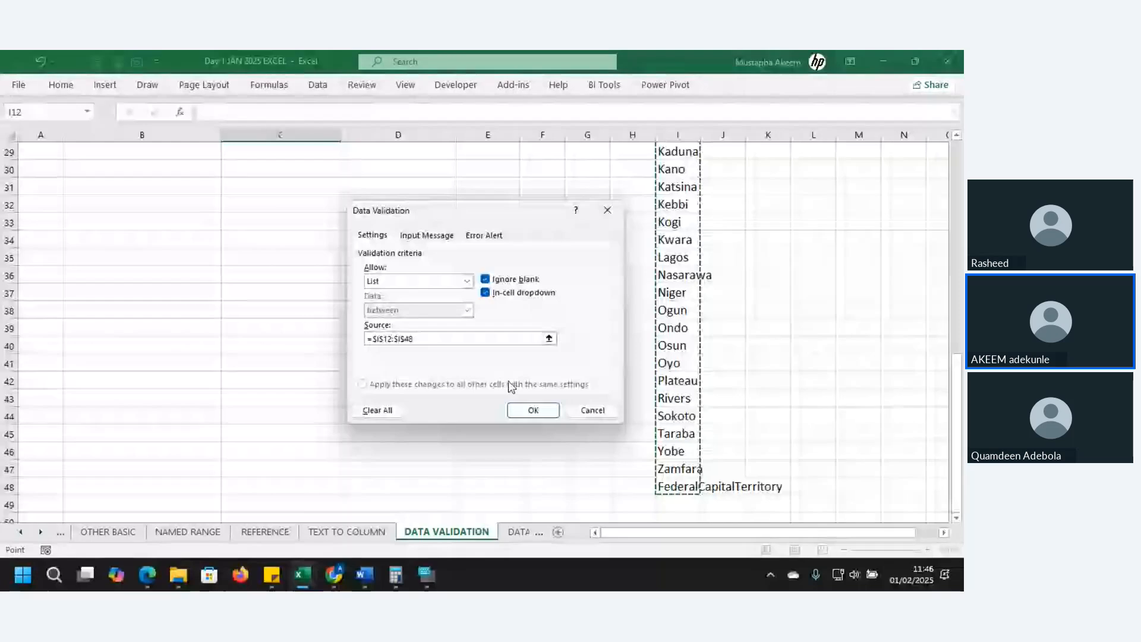
left_click(528, 407)
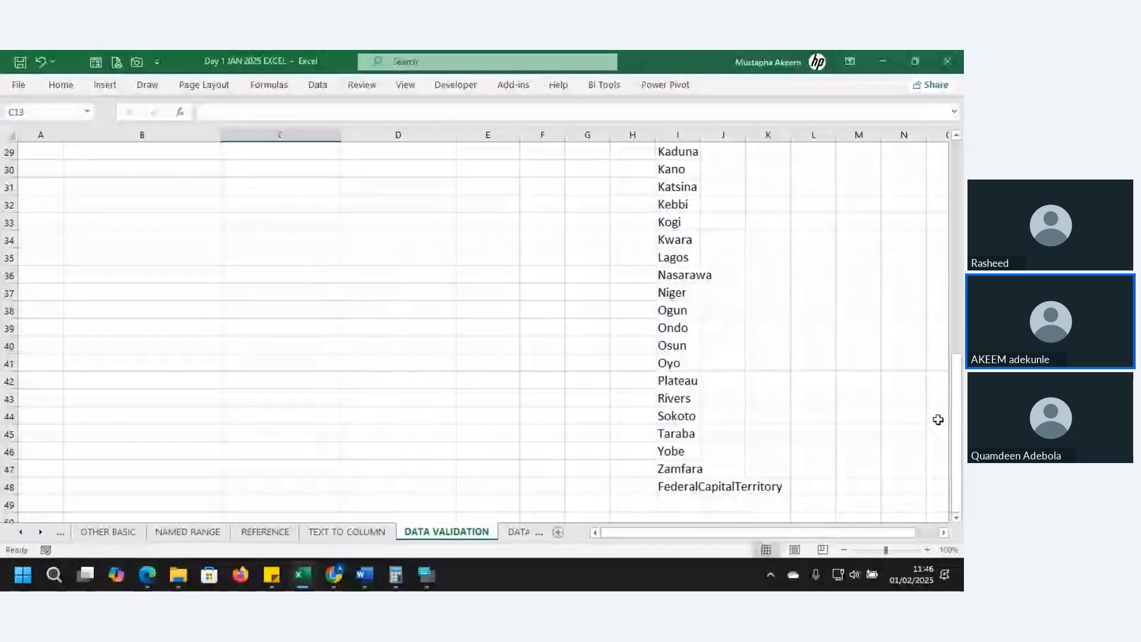
Choose AkwaIbom from the in-cell dropdown list as the state of origin in cell C13.
left_click_drag(956, 438, 961, 258)
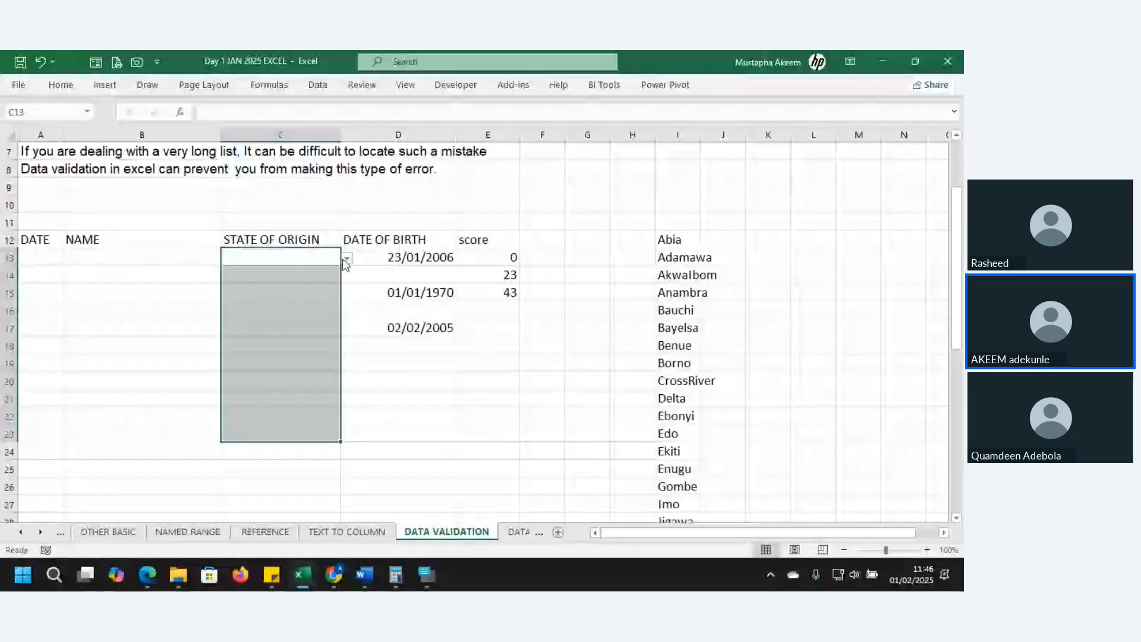
left_click(347, 258)
left_click(285, 290)
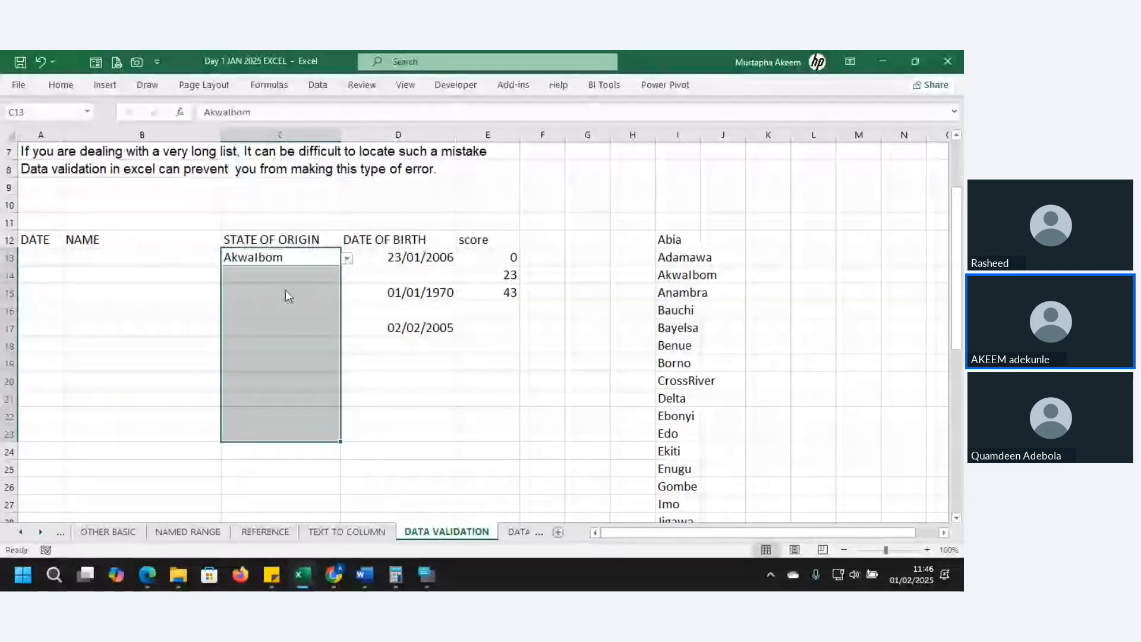
Choose Taraba from the in-cell dropdown list as the state of origin in cell C14.
left_click(332, 275)
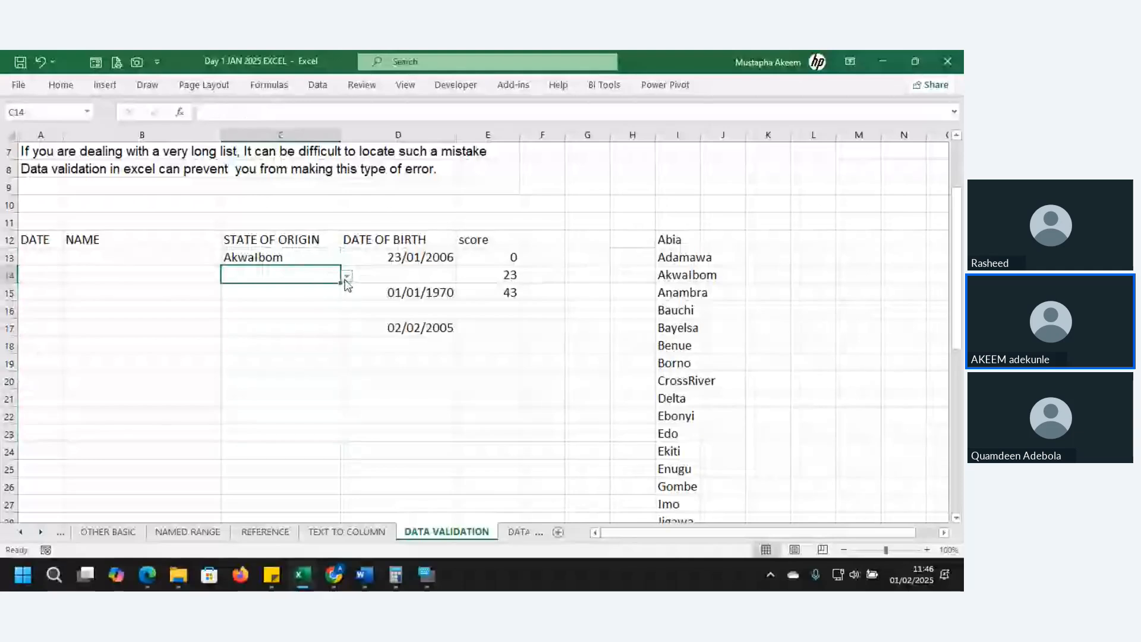
left_click(351, 276)
left_click(327, 274)
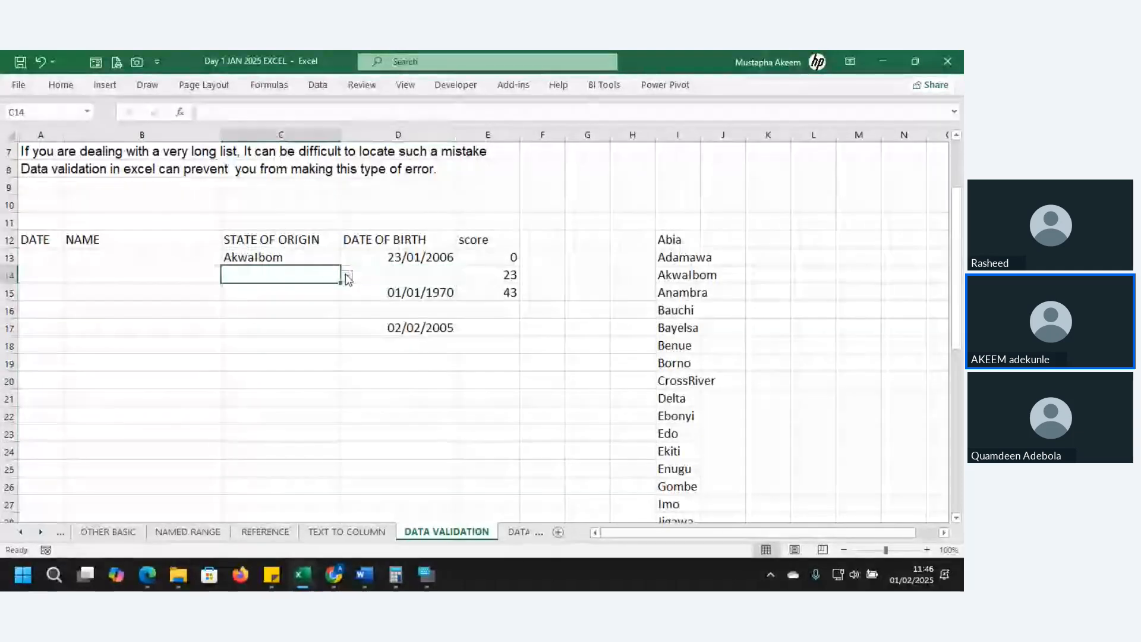
left_click(347, 276)
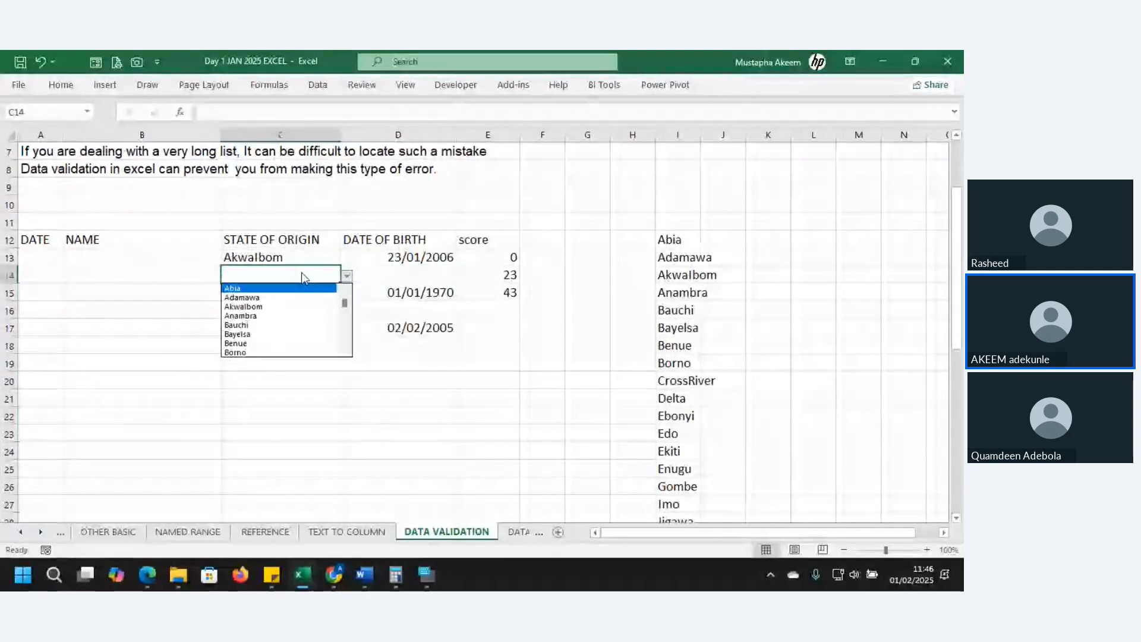
left_click_drag(342, 304, 347, 344)
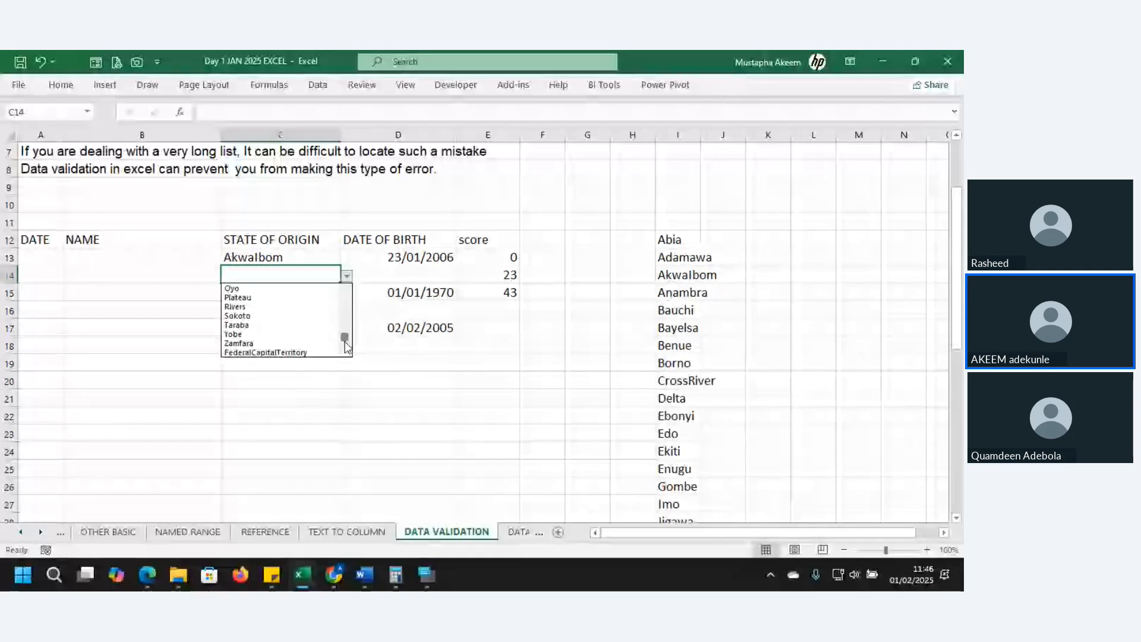
left_click(235, 327)
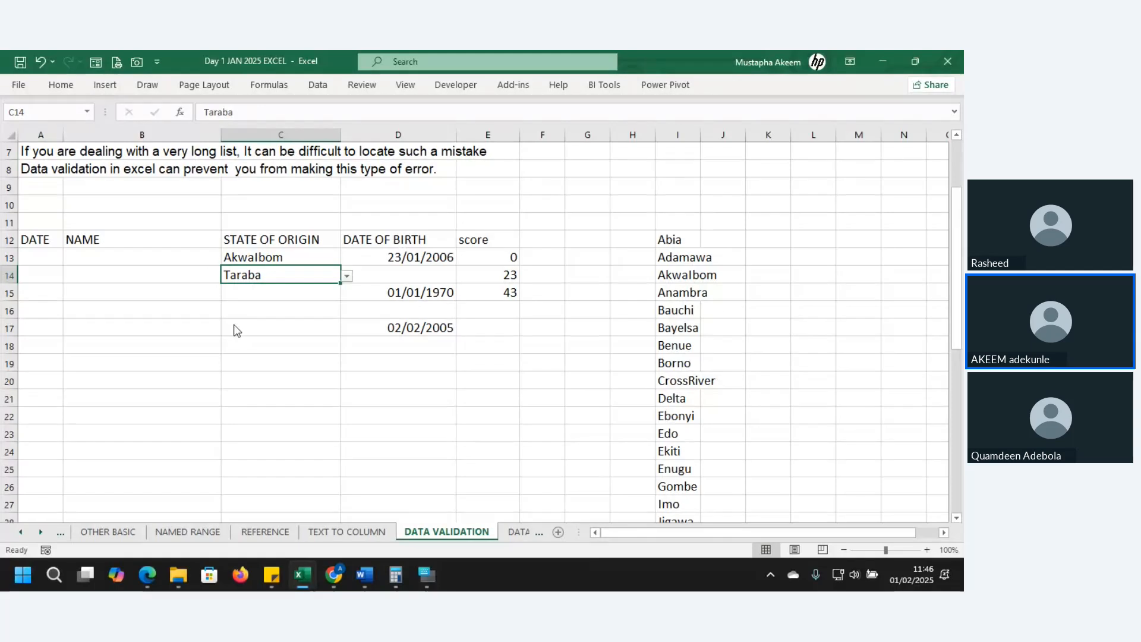
Enter Borno manually as the state of origin in cell C16.
left_click(283, 318)
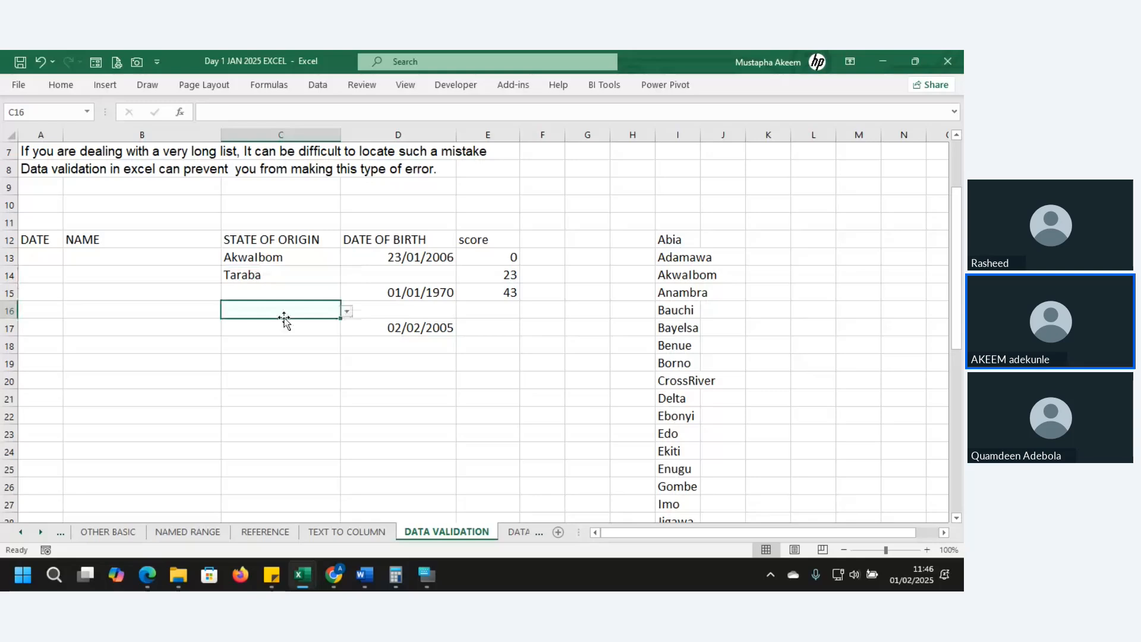
type("Borna")
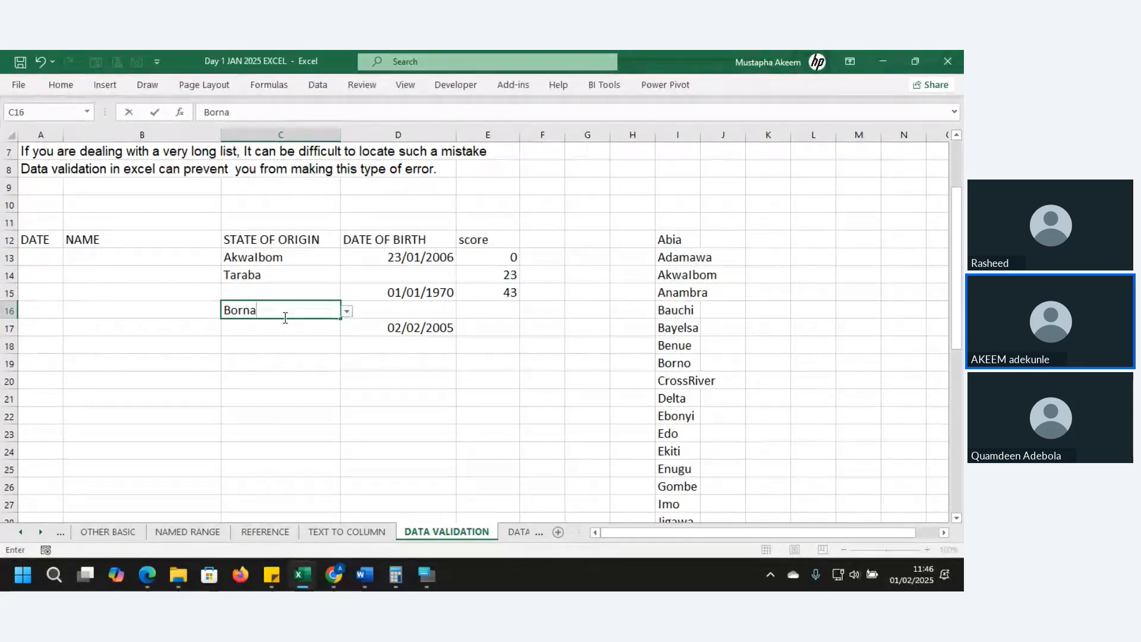
key("BackSpace")
type("o")
key("Return")
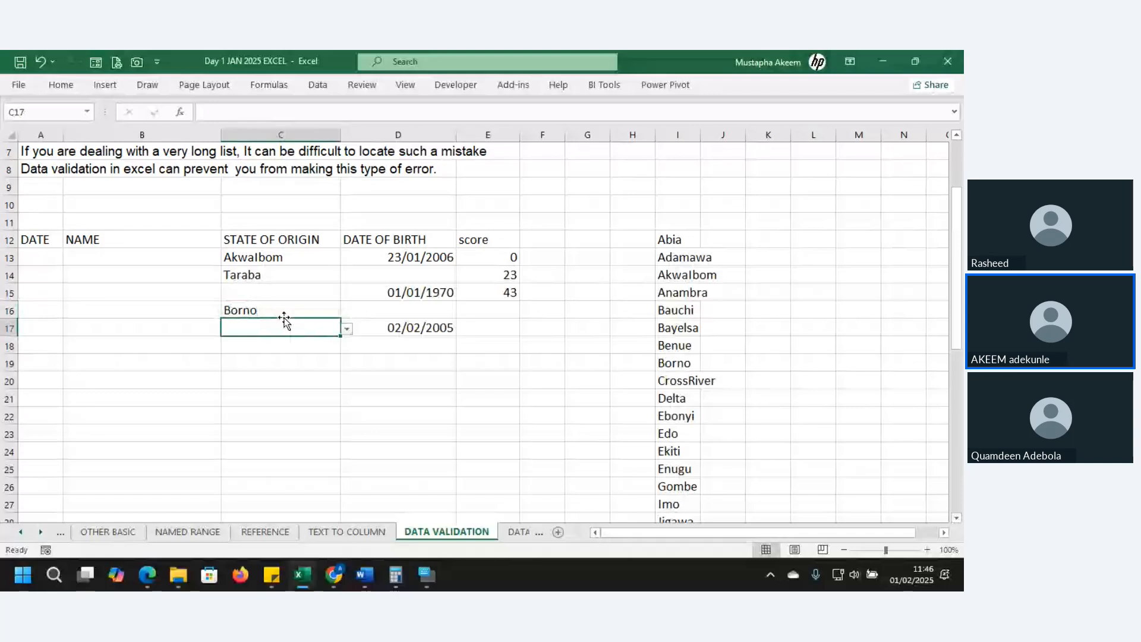
Try to enter the unlisted value burna in cell C17 to test the list validation, and discard the entry.
type("burna")
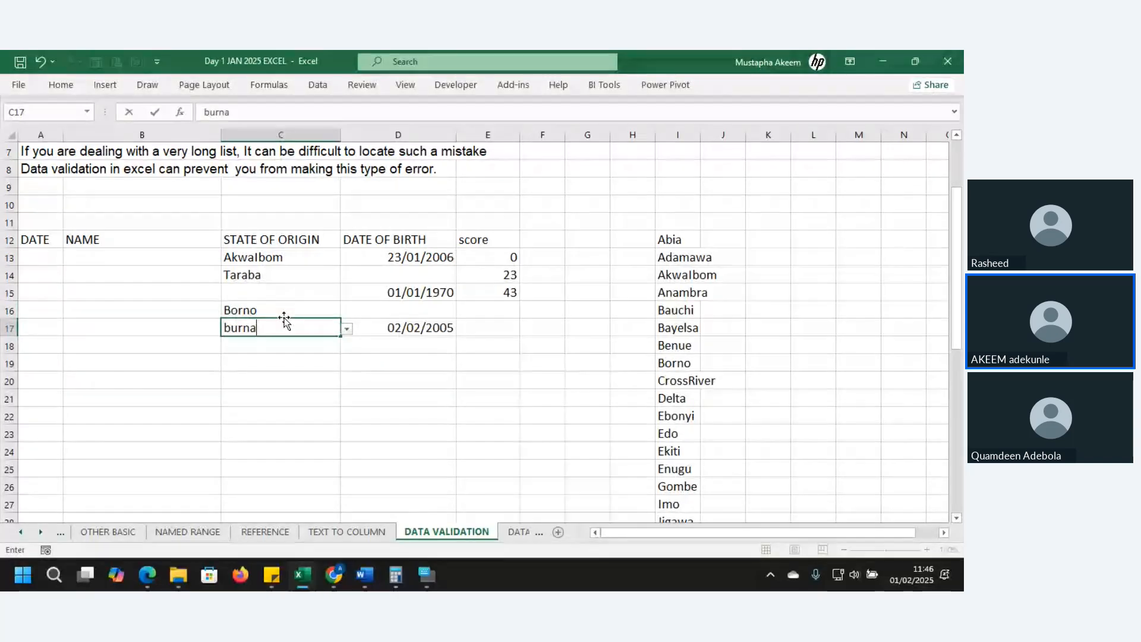
key("Return")
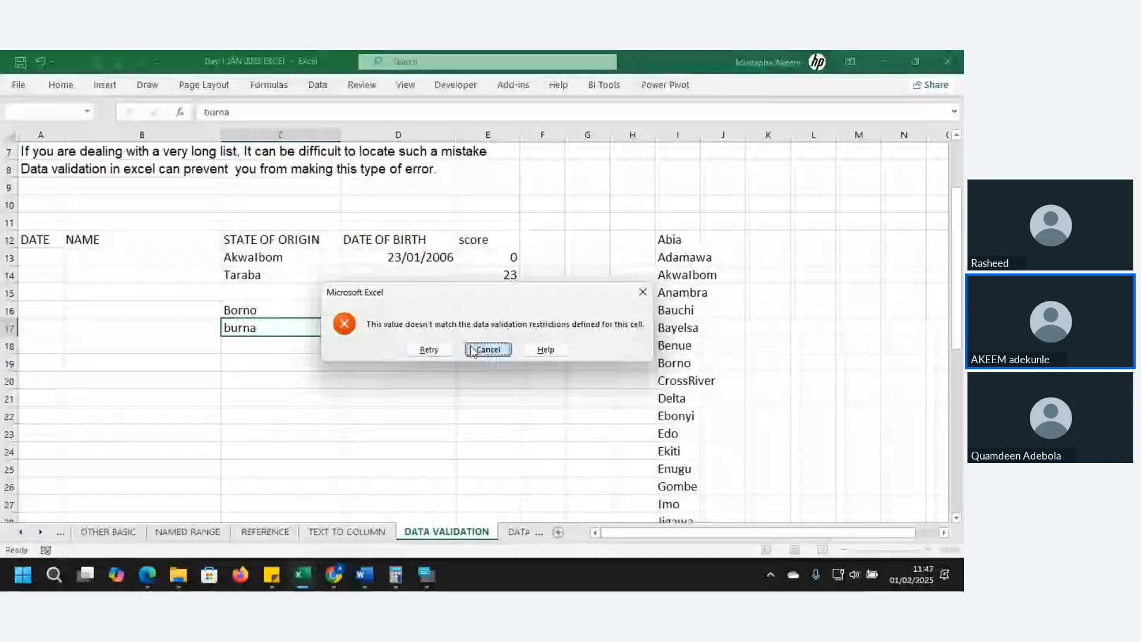
left_click(471, 348)
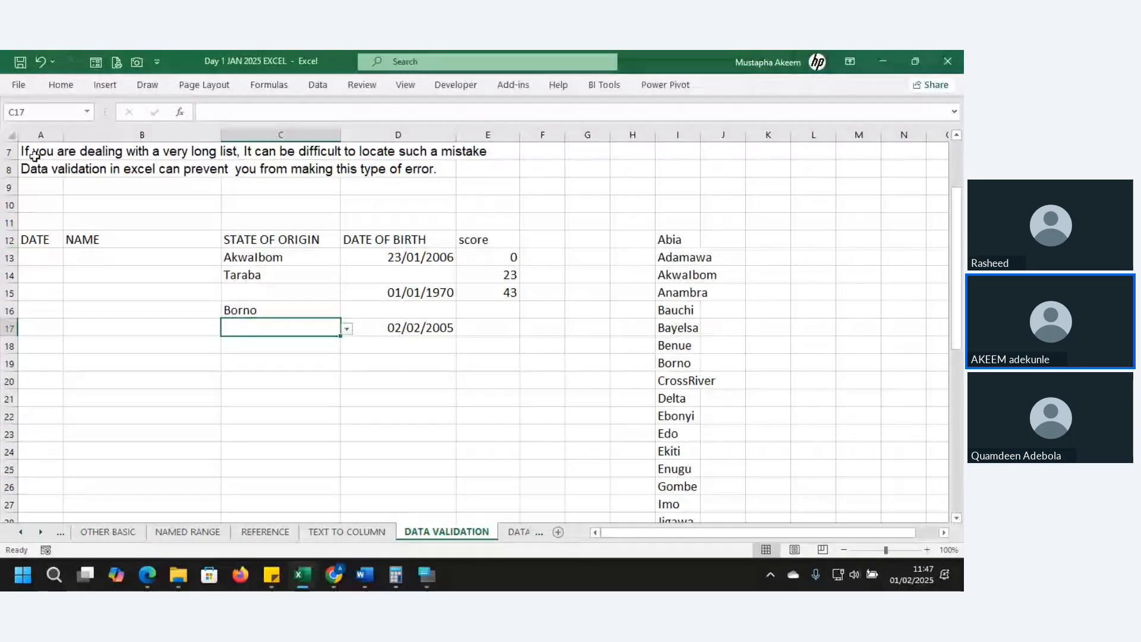
left_click(29, 131)
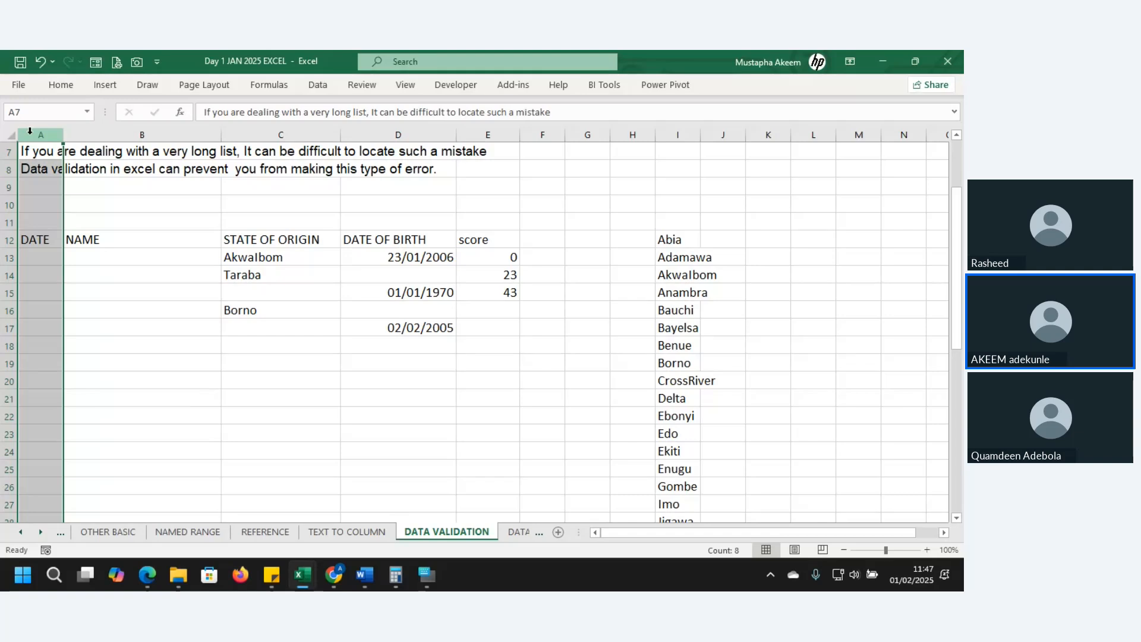
left_click(372, 278)
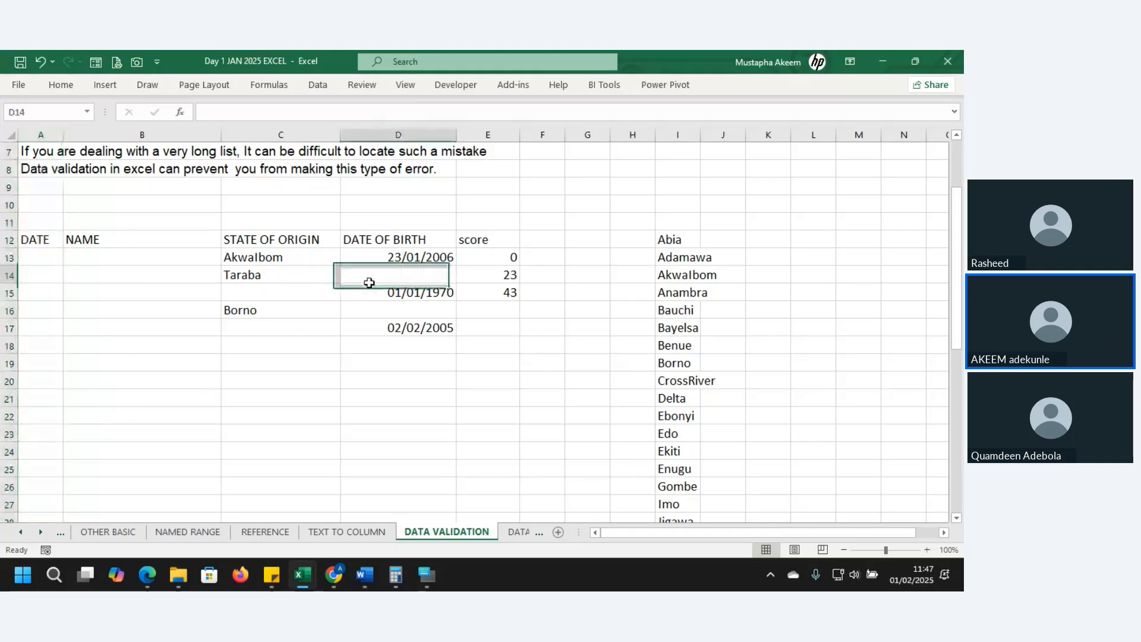
Add a data validation input message titled "state of oring" for the State of Origin cells C13:C16.
left_click(304, 258)
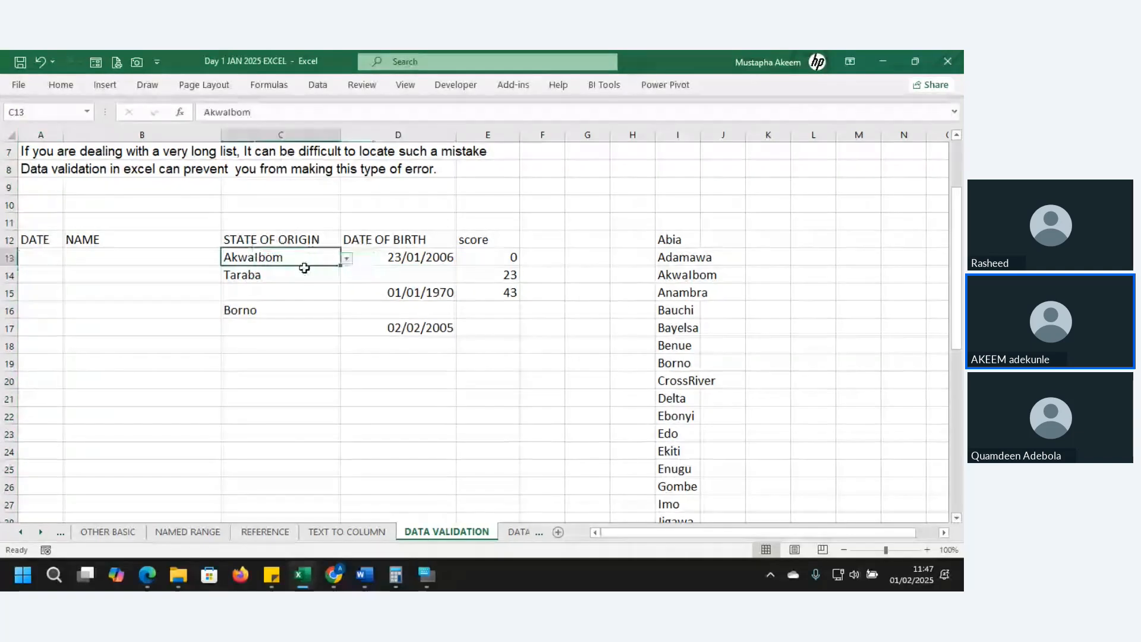
left_click_drag(304, 268, 304, 308)
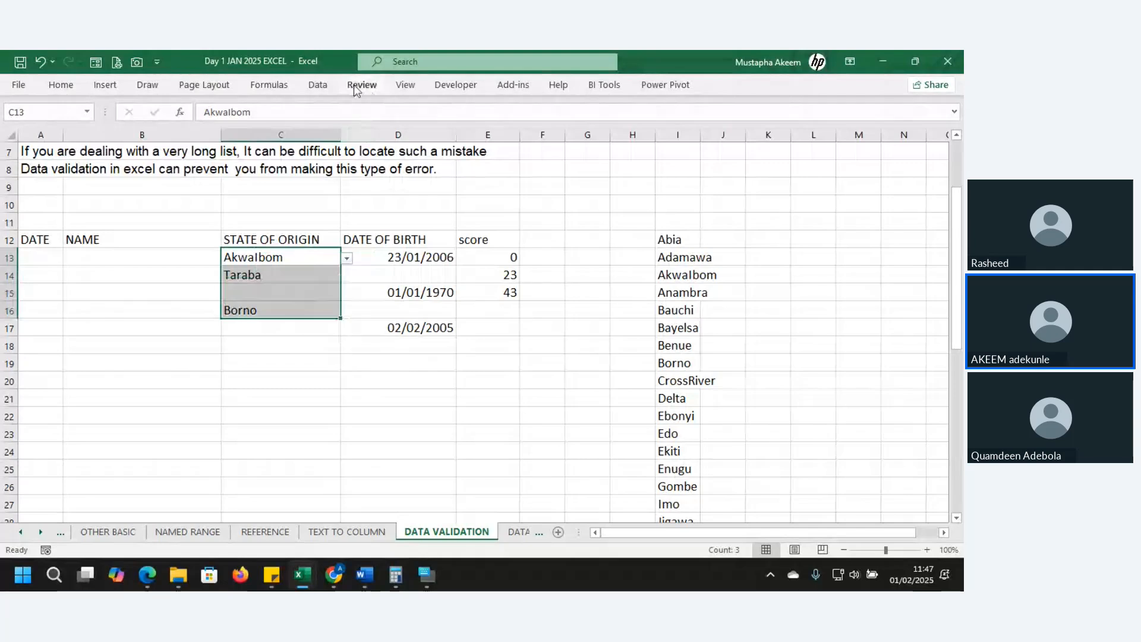
left_click(318, 85)
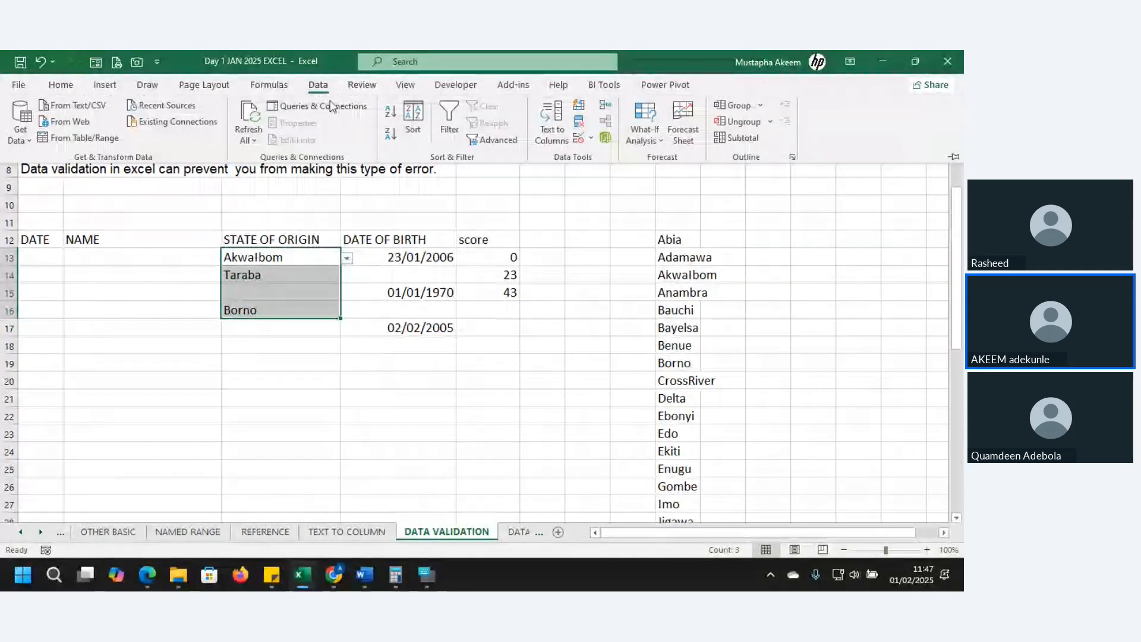
left_click(578, 139)
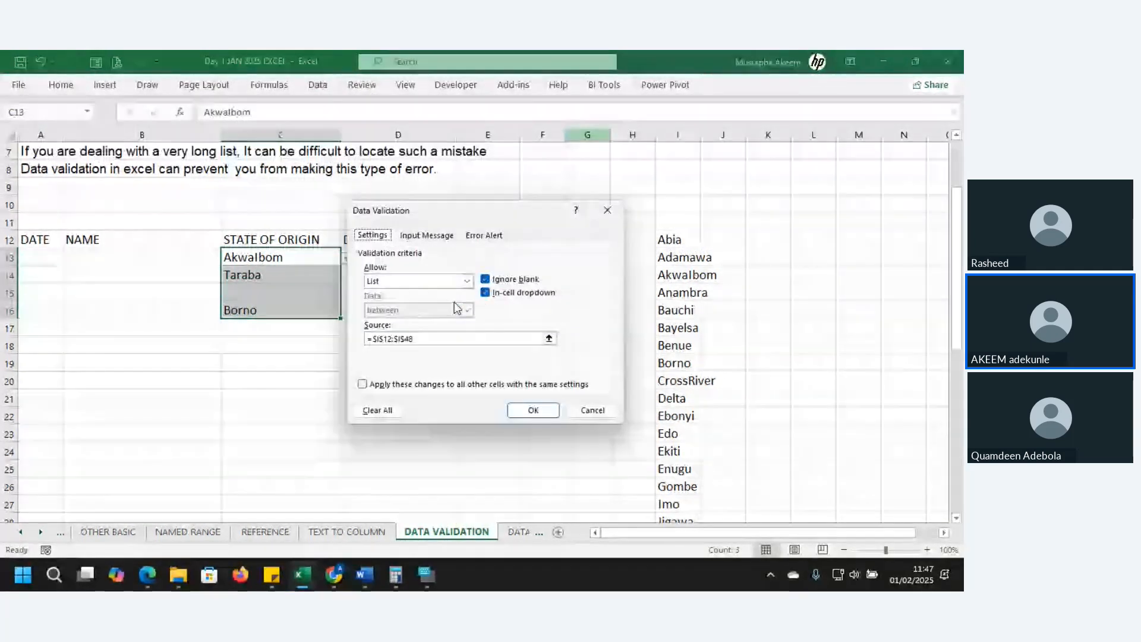
left_click(426, 235)
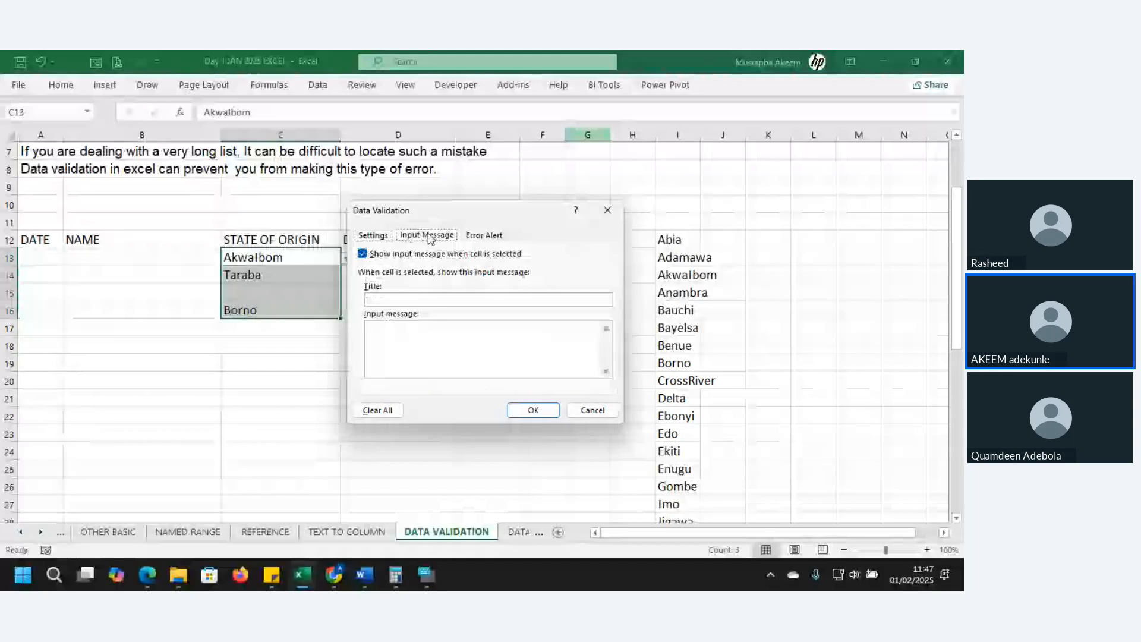
left_click(381, 299)
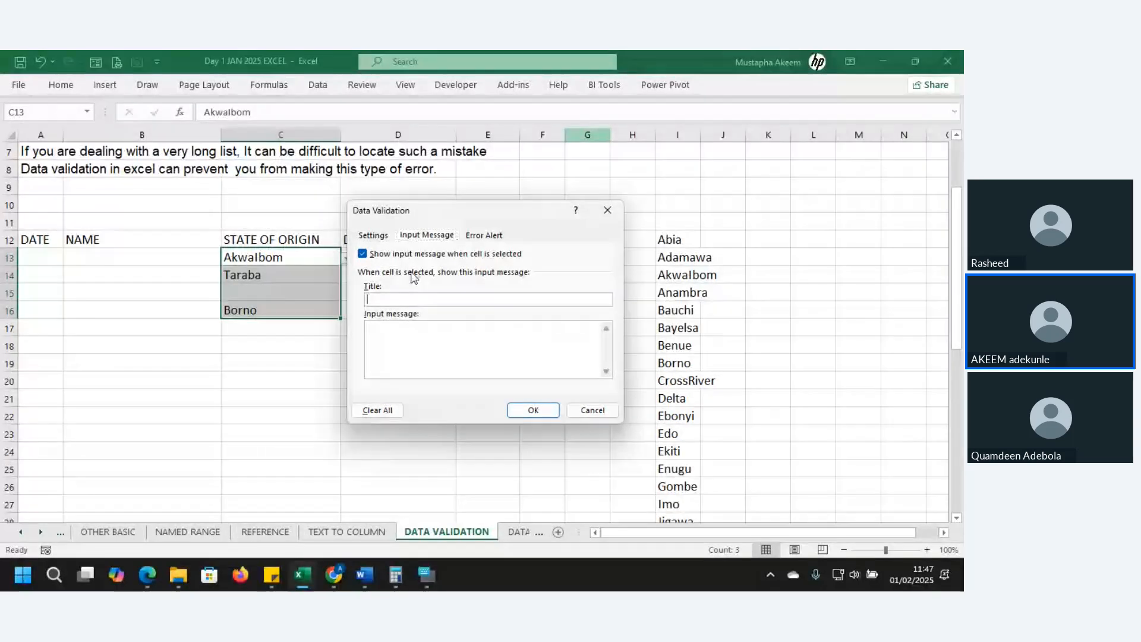
type("st")
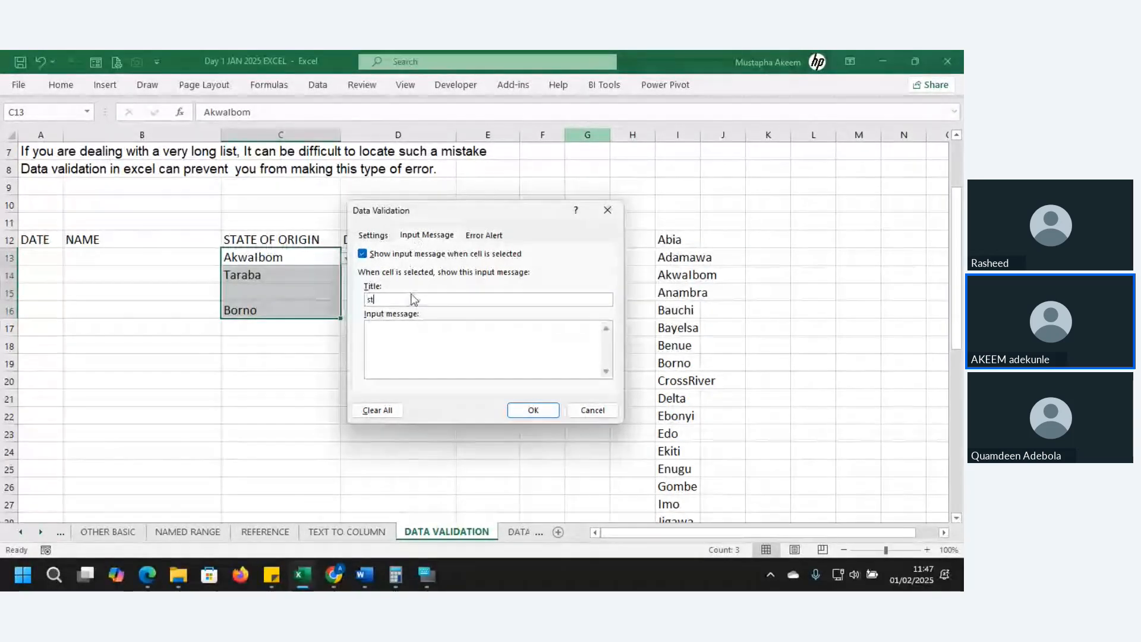
type("ate ")
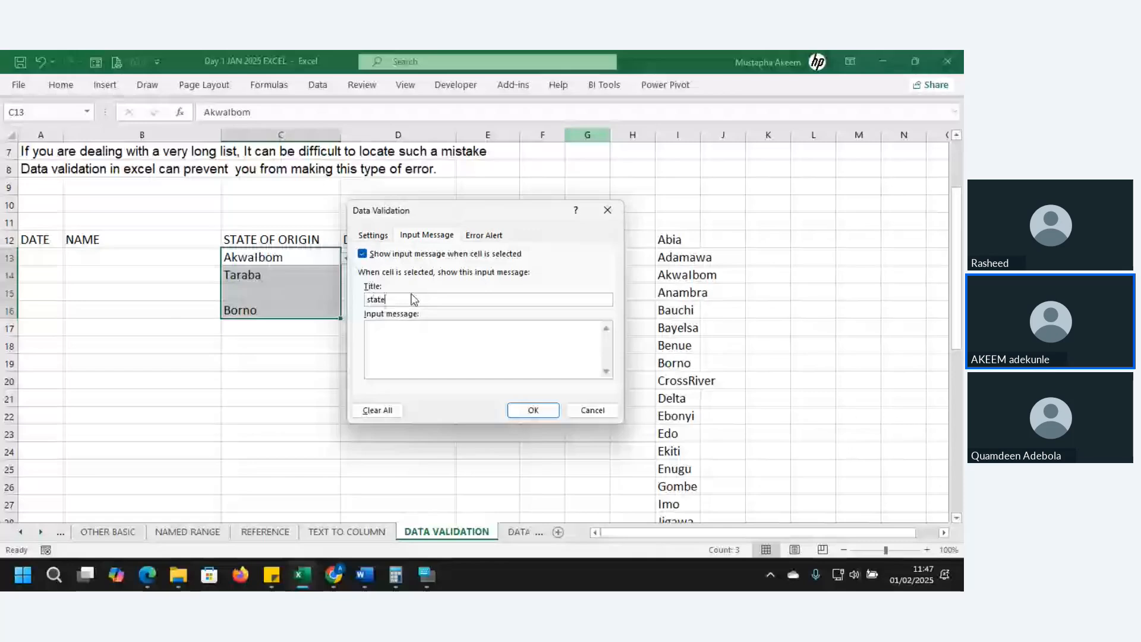
type("of origin")
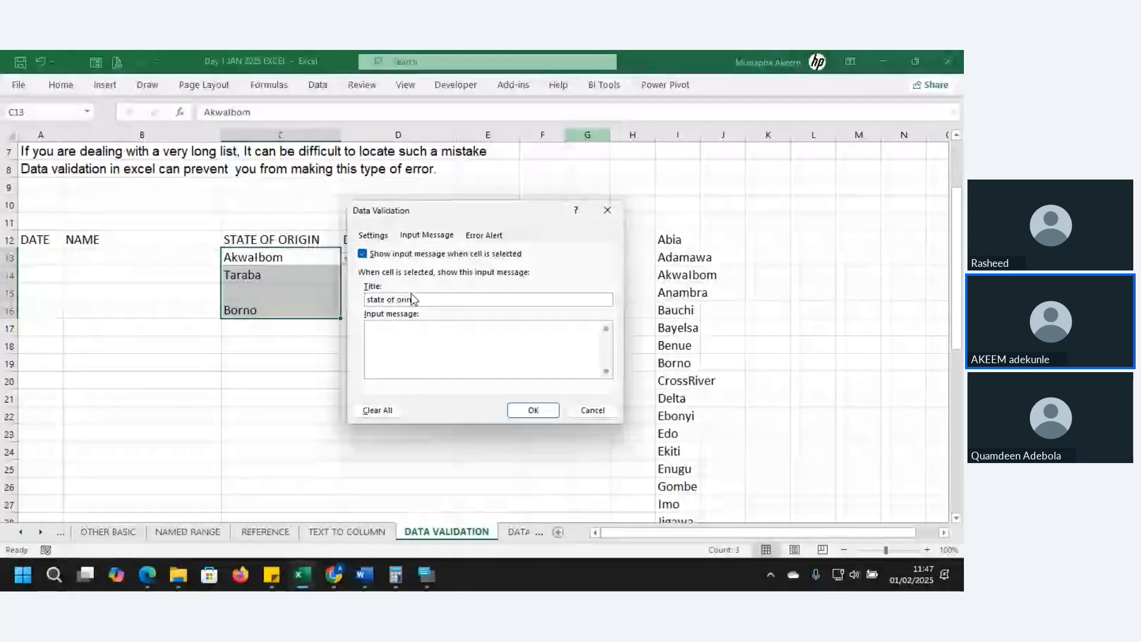
Set the input message text to "enter your state of origin" and apply the validation settings.
left_click(409, 336)
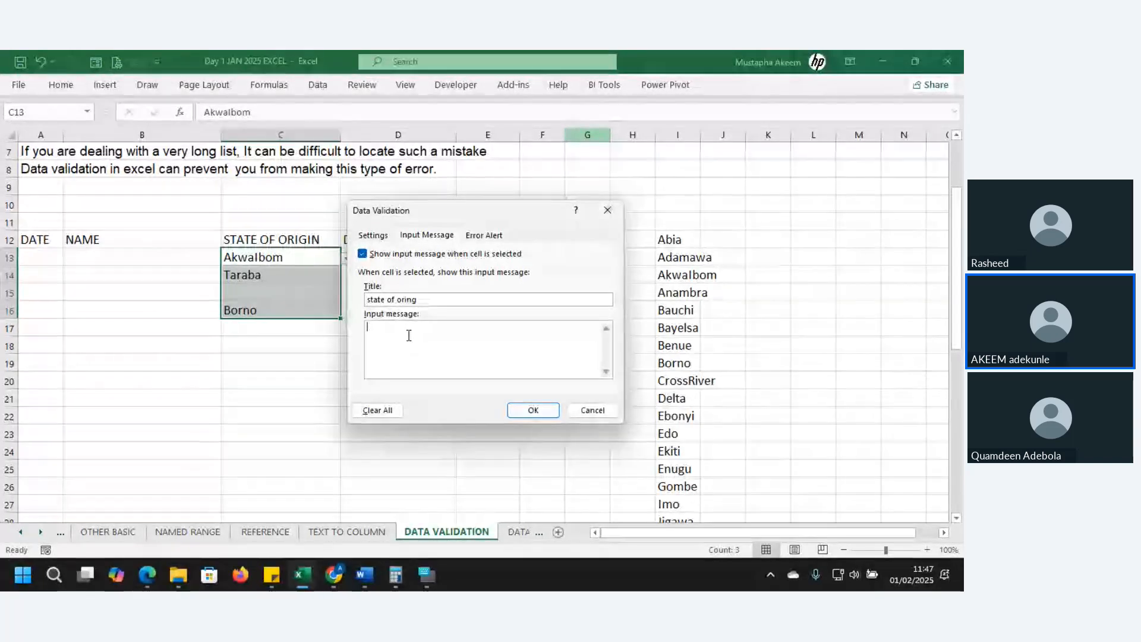
type("enter")
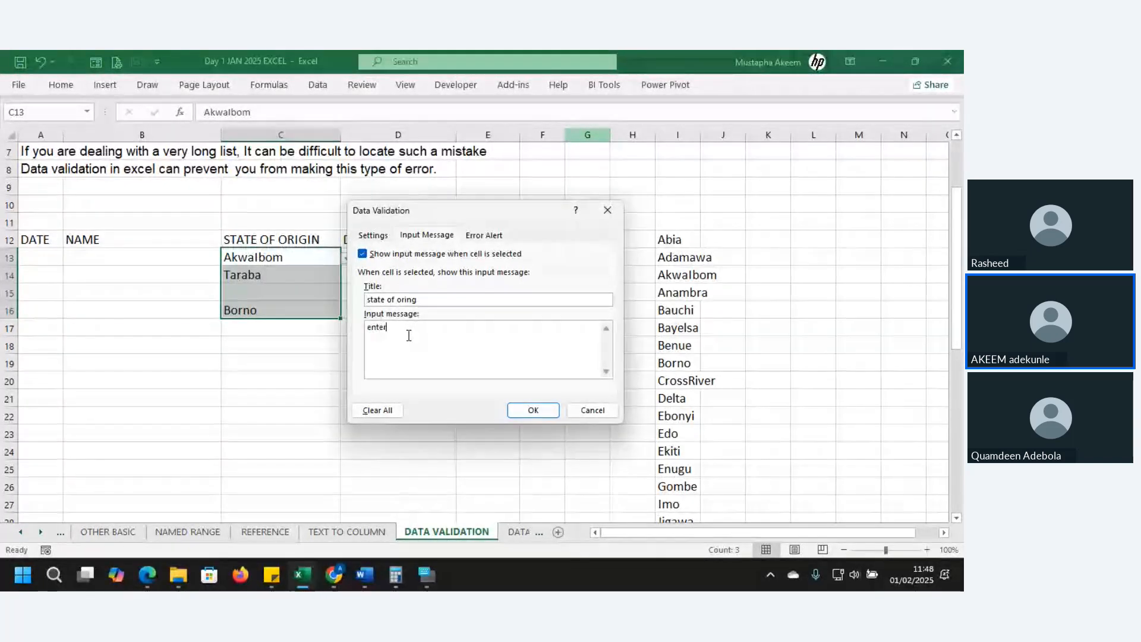
type(" your s")
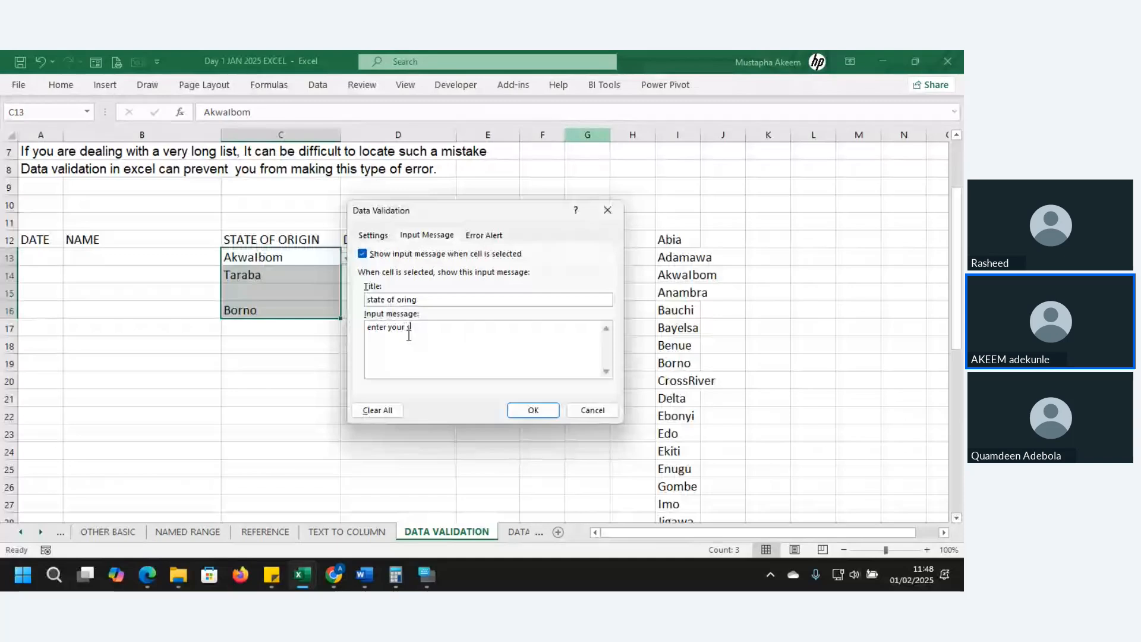
type("tyate ")
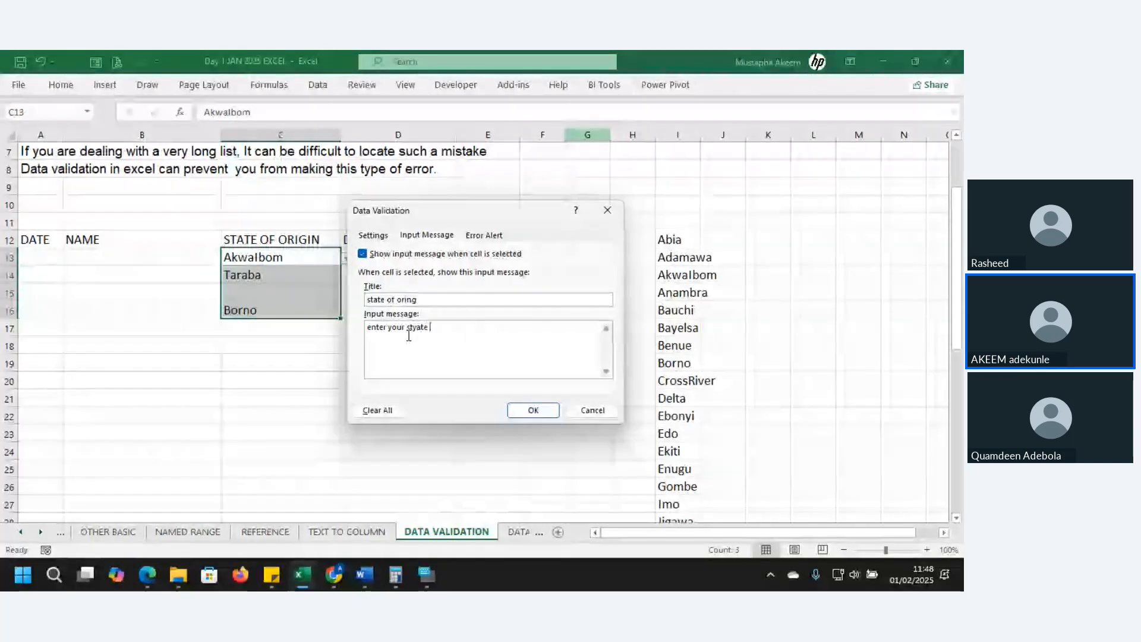
type("of ")
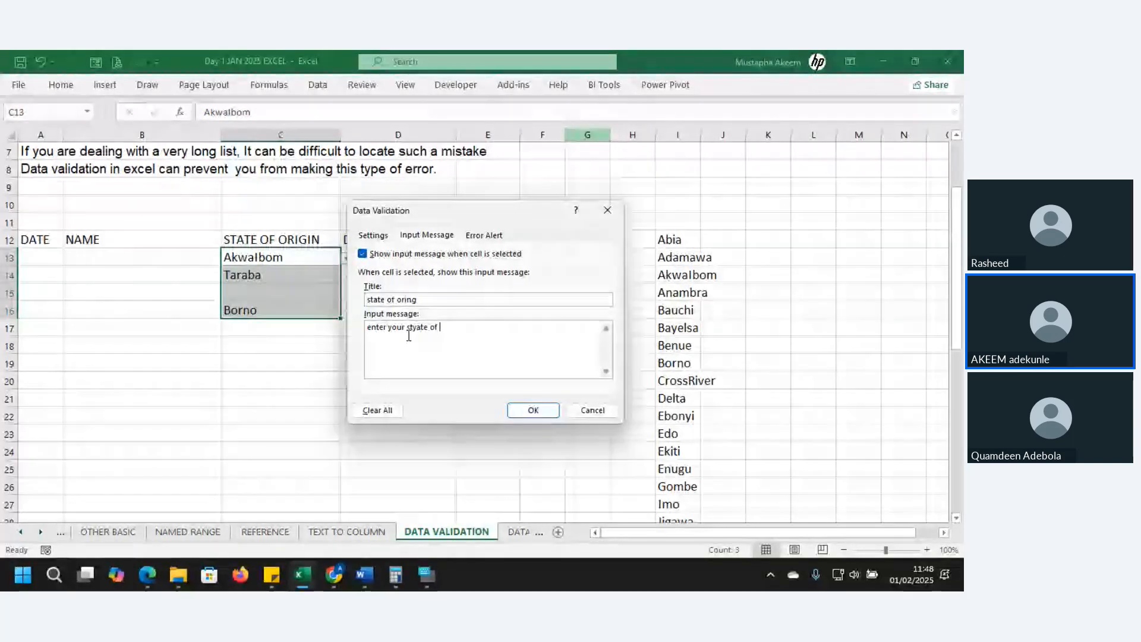
type("origin")
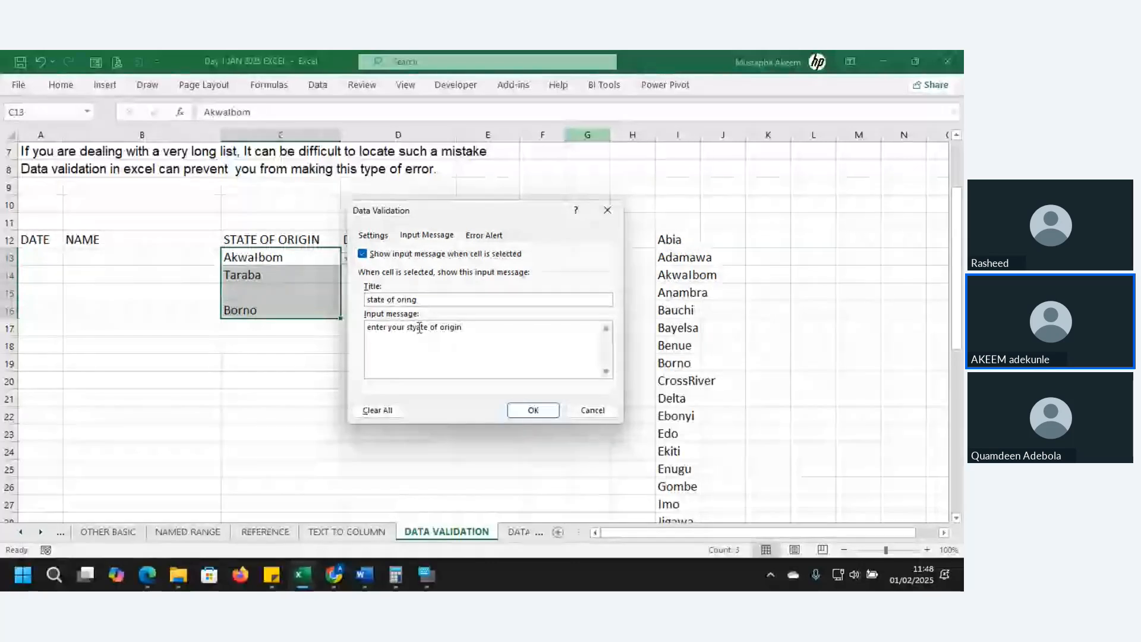
left_click(420, 327)
key("BackSpace")
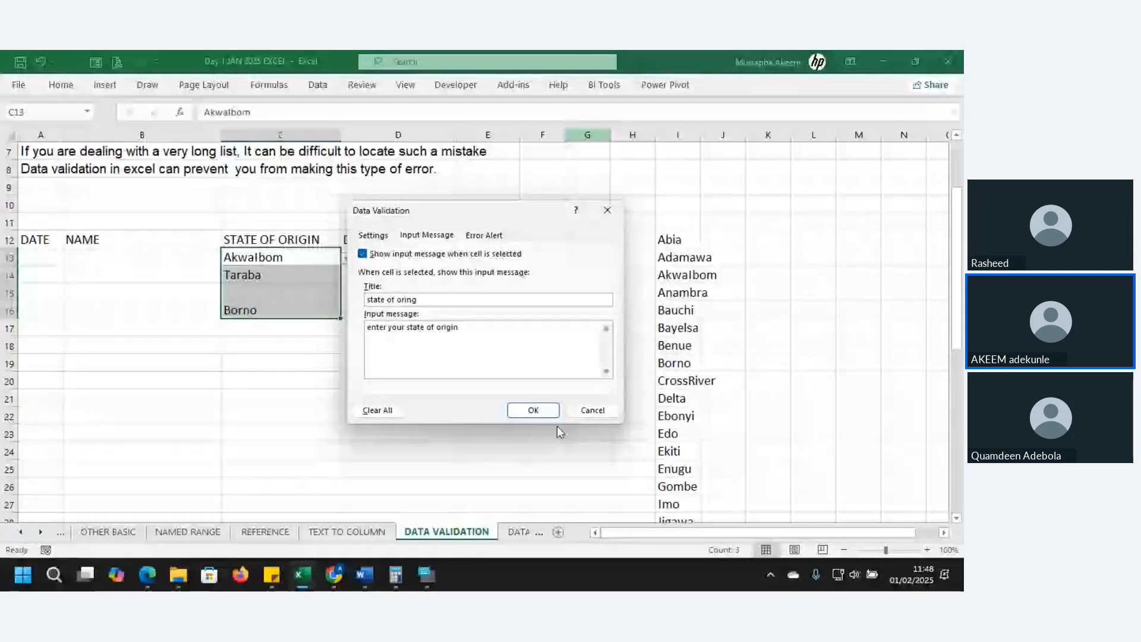
left_click(533, 410)
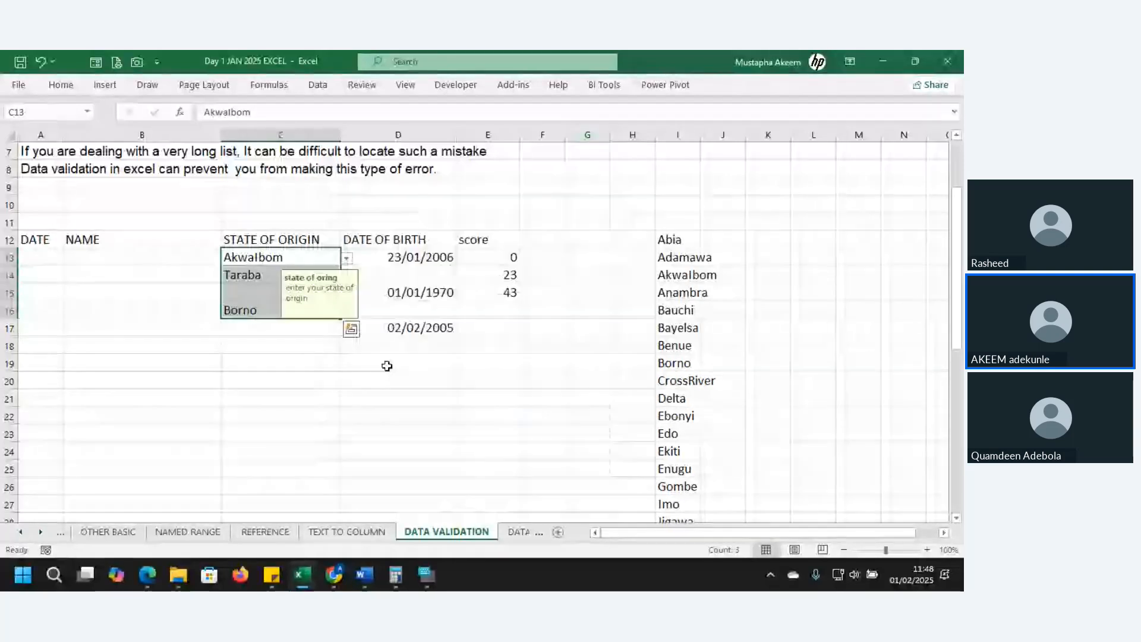
Check the input message on the State of Origin cells C13, C15 and C14.
left_click(300, 260)
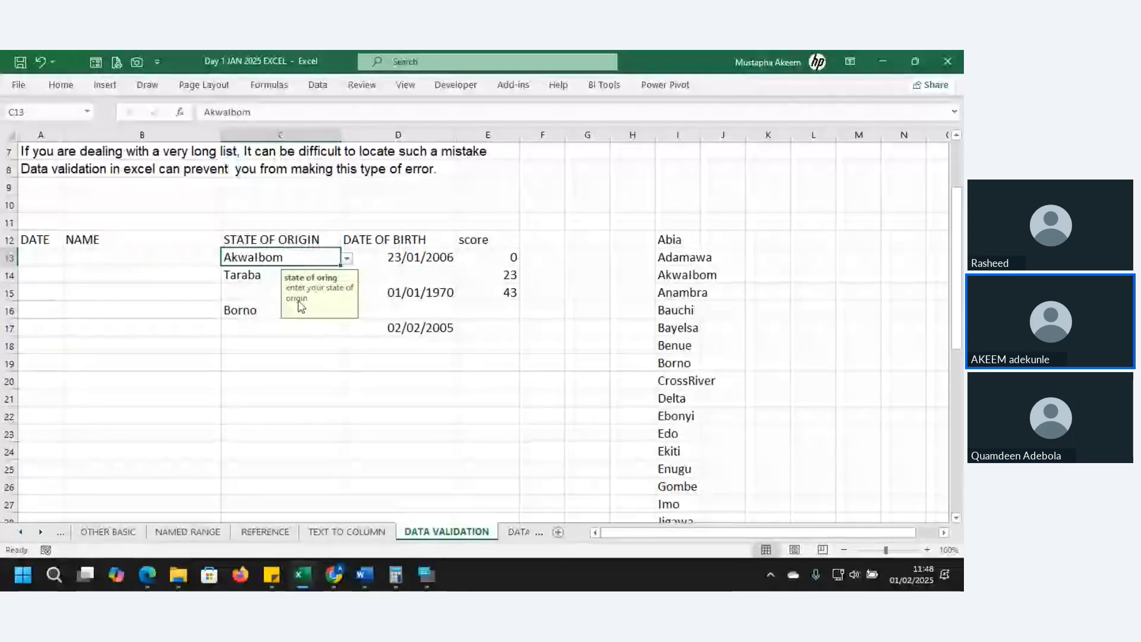
left_click(271, 296)
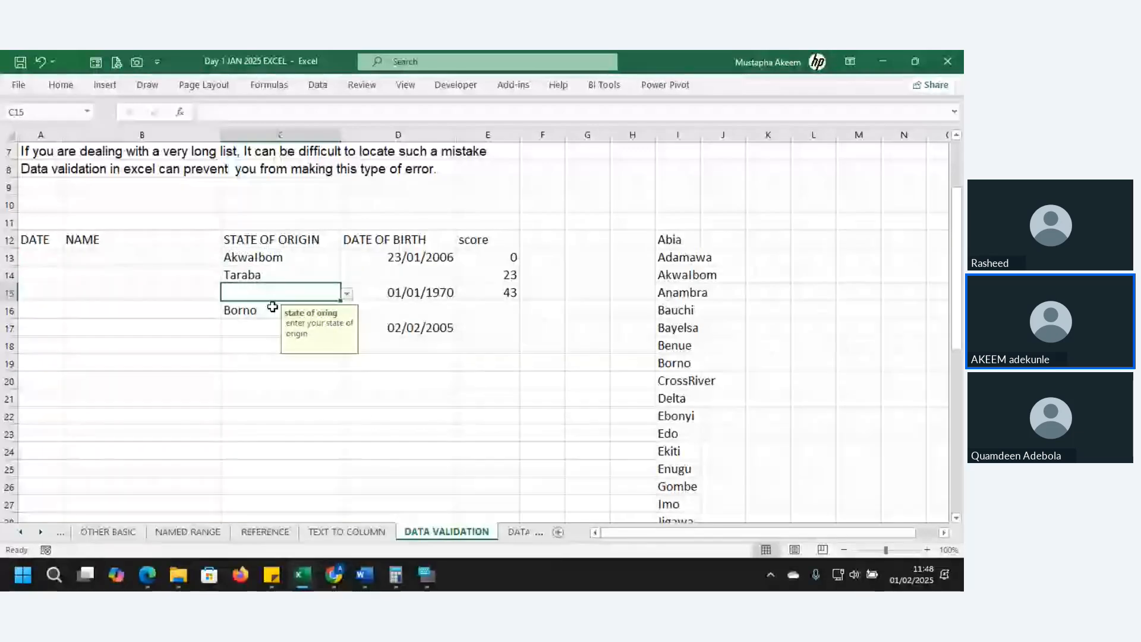
left_click(285, 271)
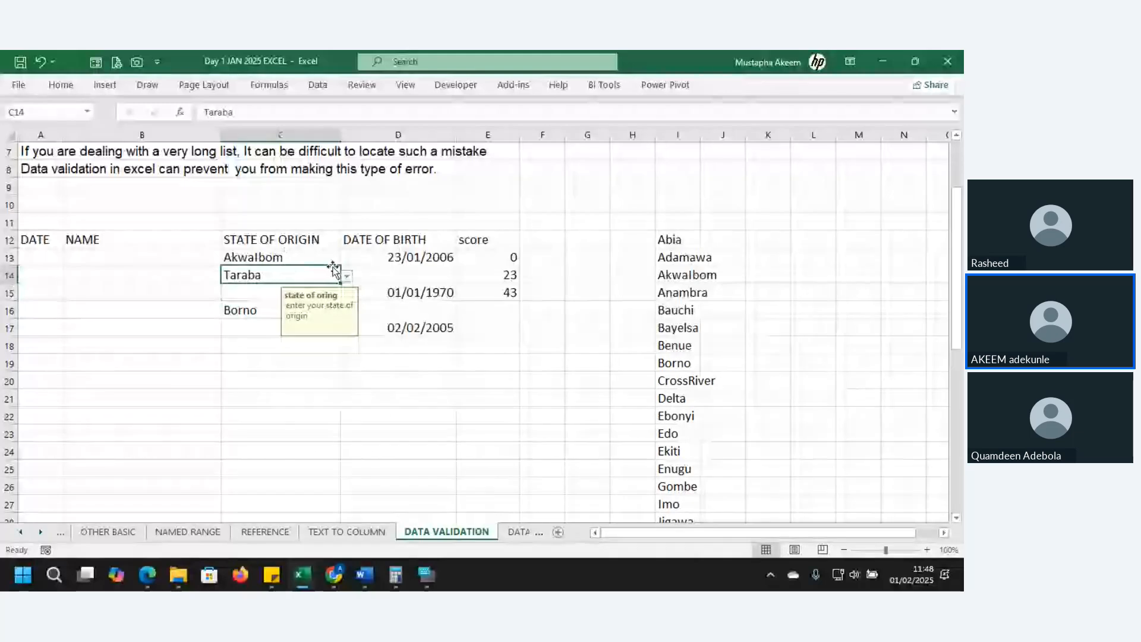
Clear the existing data validation on State of Origin cells C13:C17 and set the error alert style to Warning.
left_click_drag(325, 261, 316, 329)
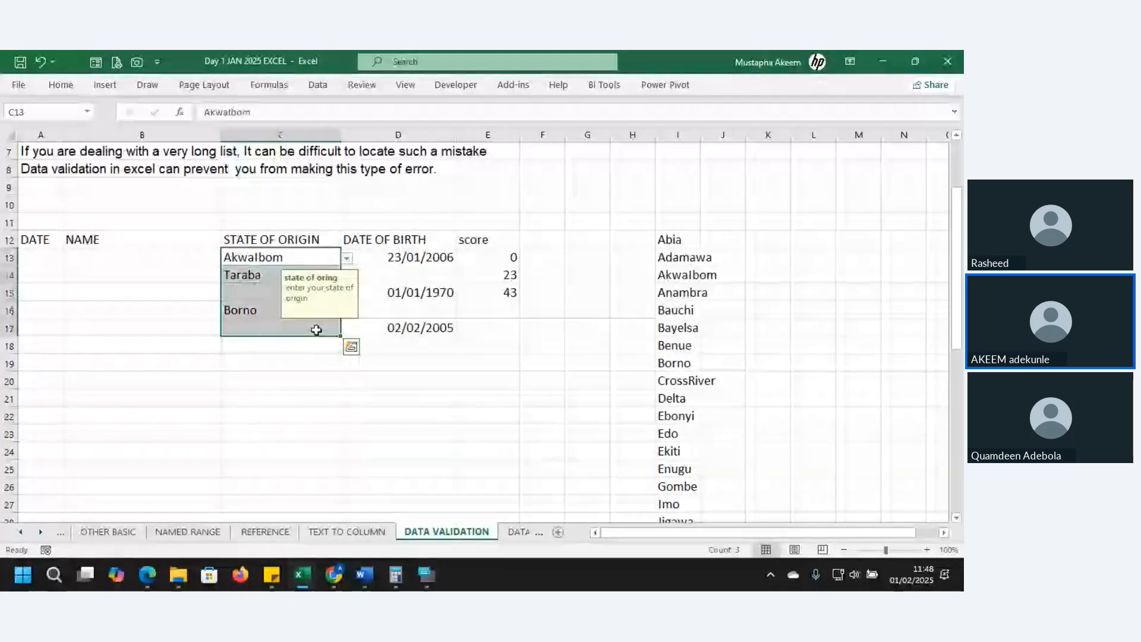
left_click(318, 85)
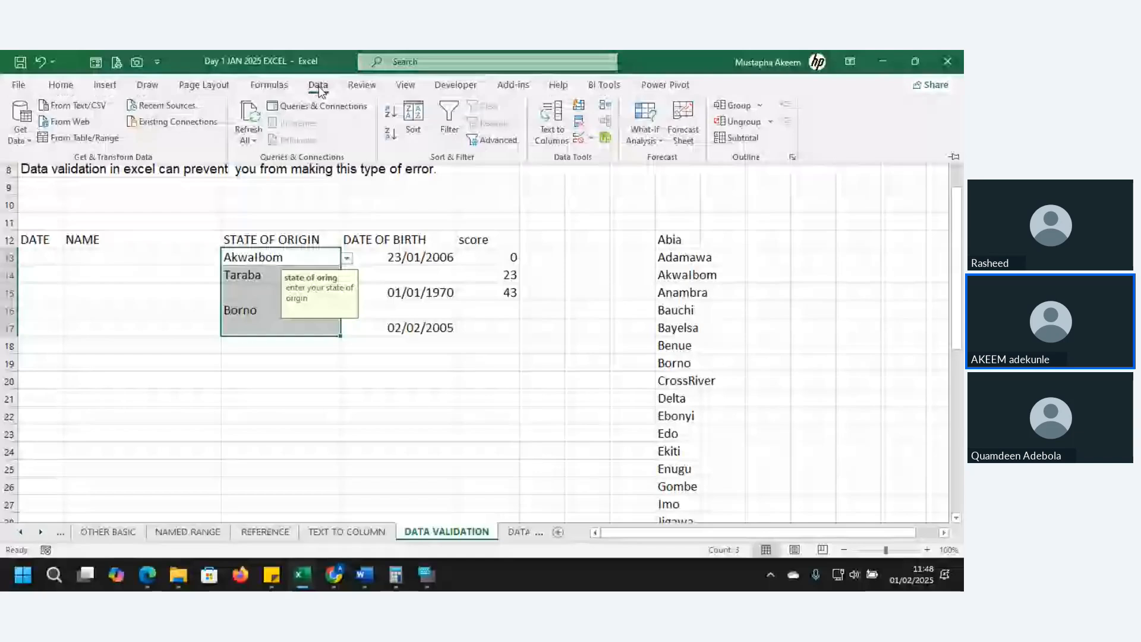
left_click(552, 123)
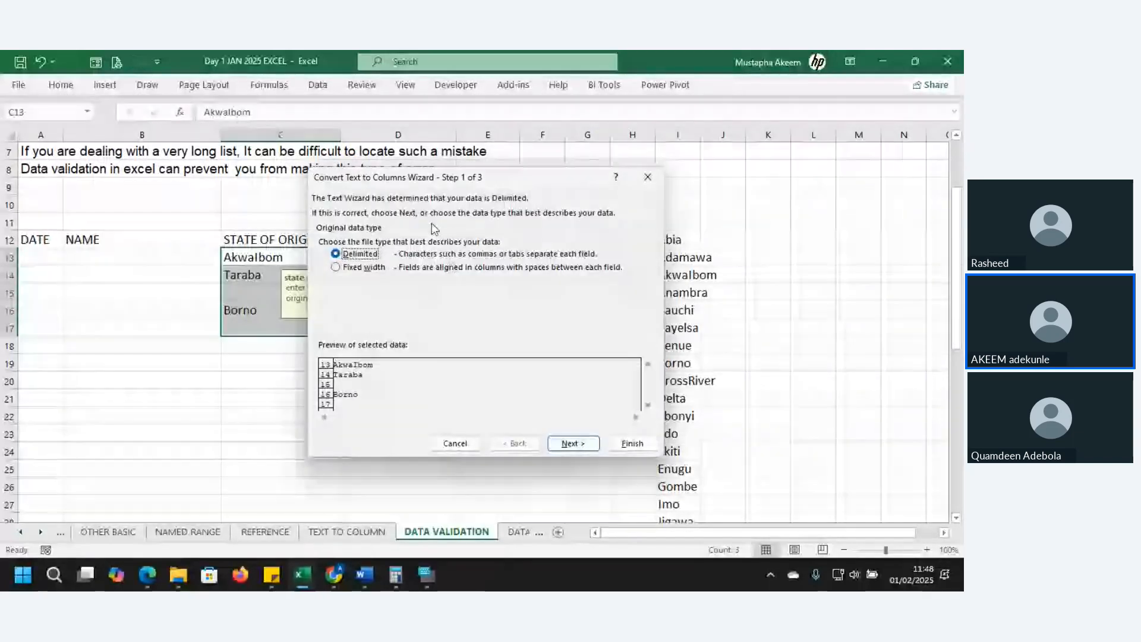
key("Escape")
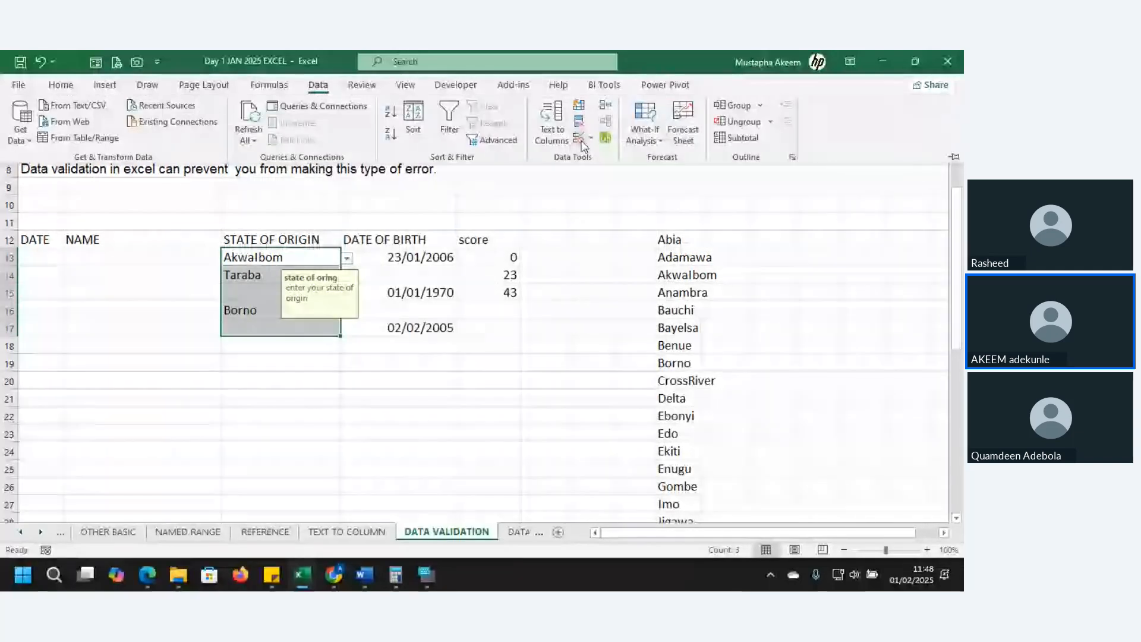
left_click(582, 143)
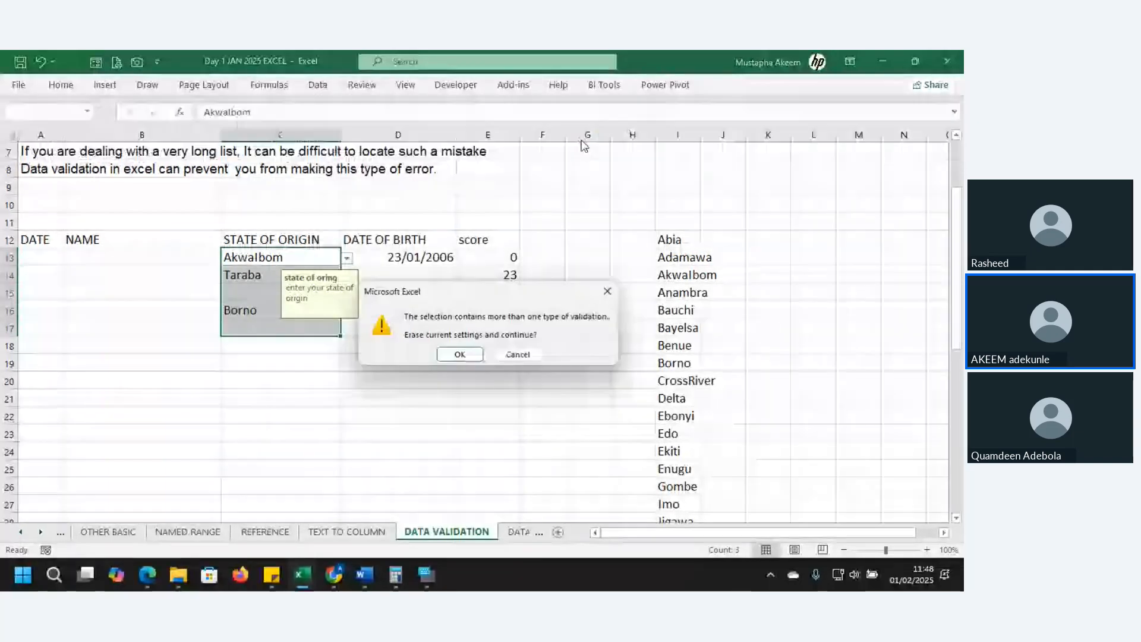
left_click(462, 355)
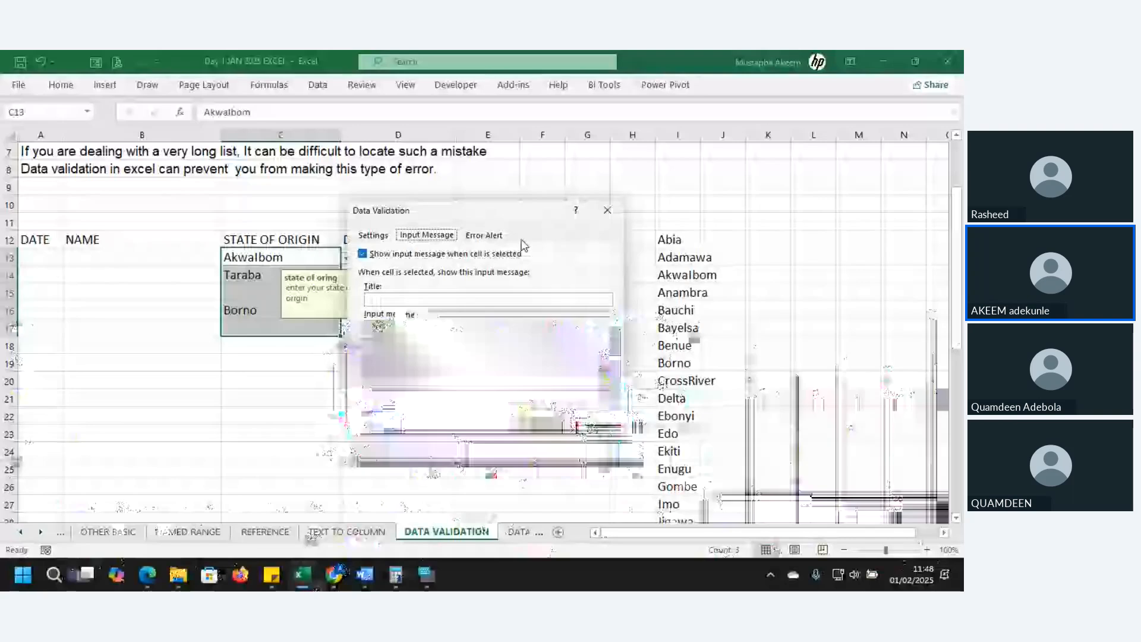
left_click(484, 235)
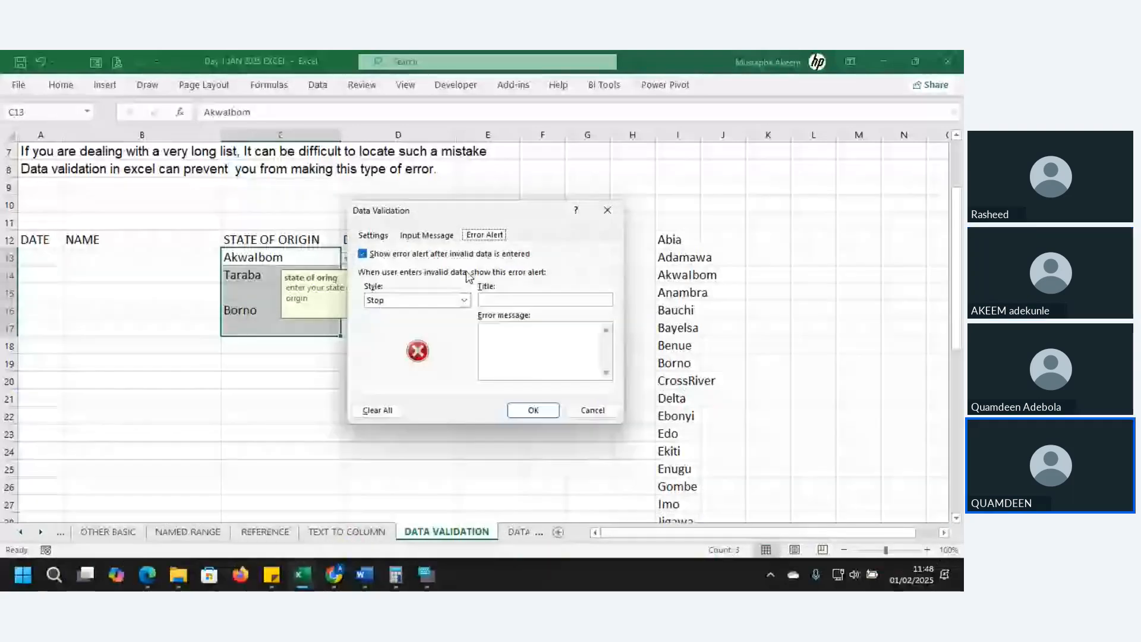
left_click(466, 300)
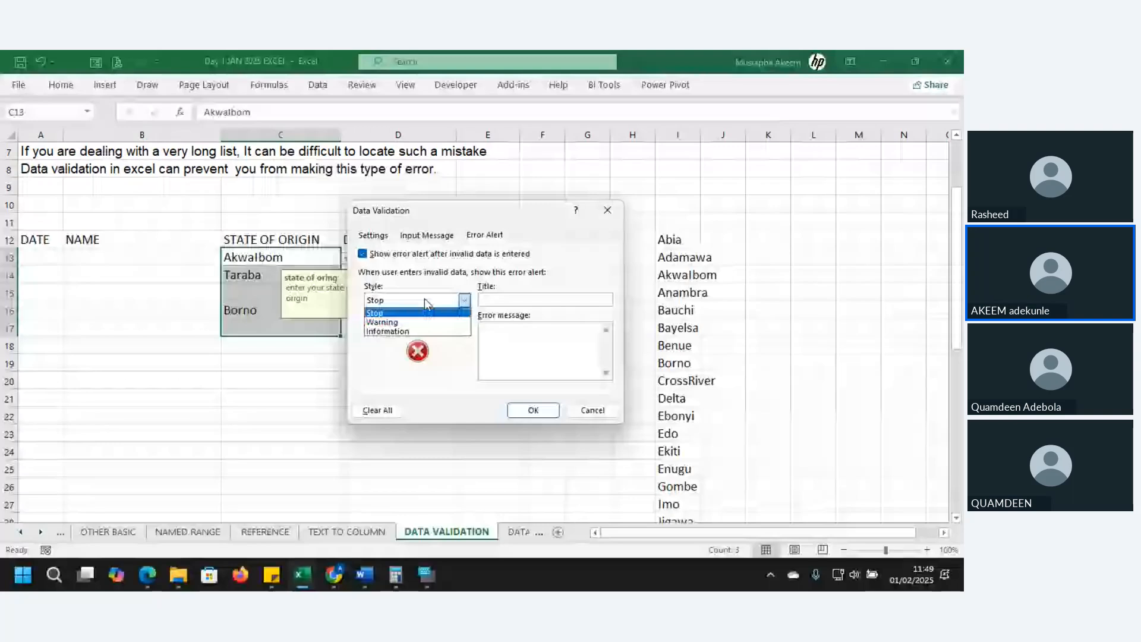
left_click(422, 323)
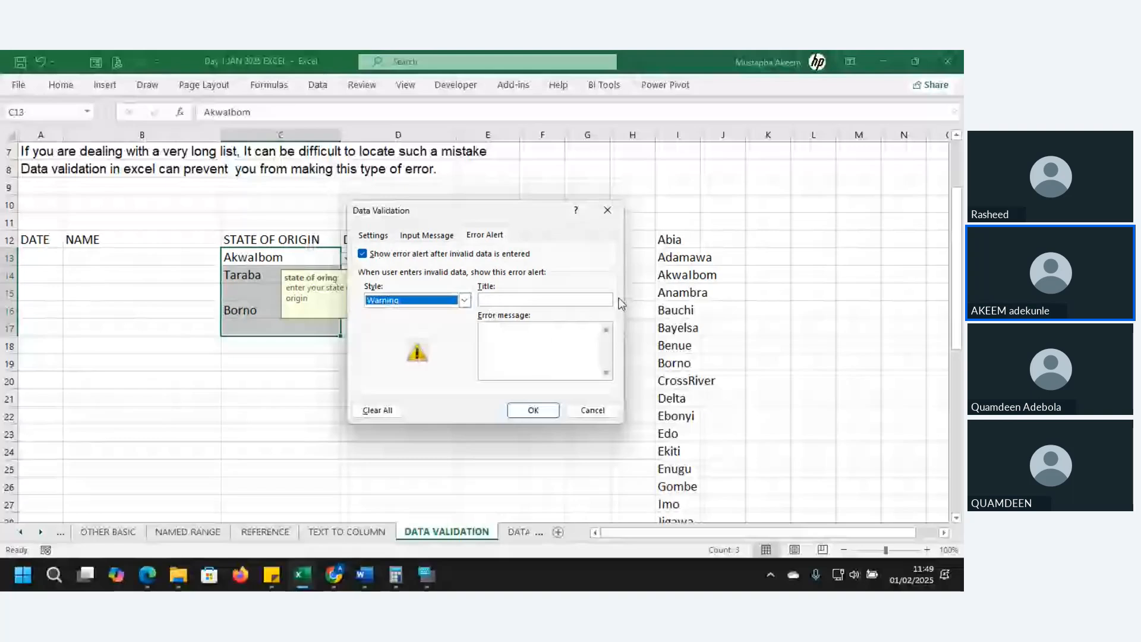
Title the error alert "ERROR".
left_click_drag(513, 220, 730, 191)
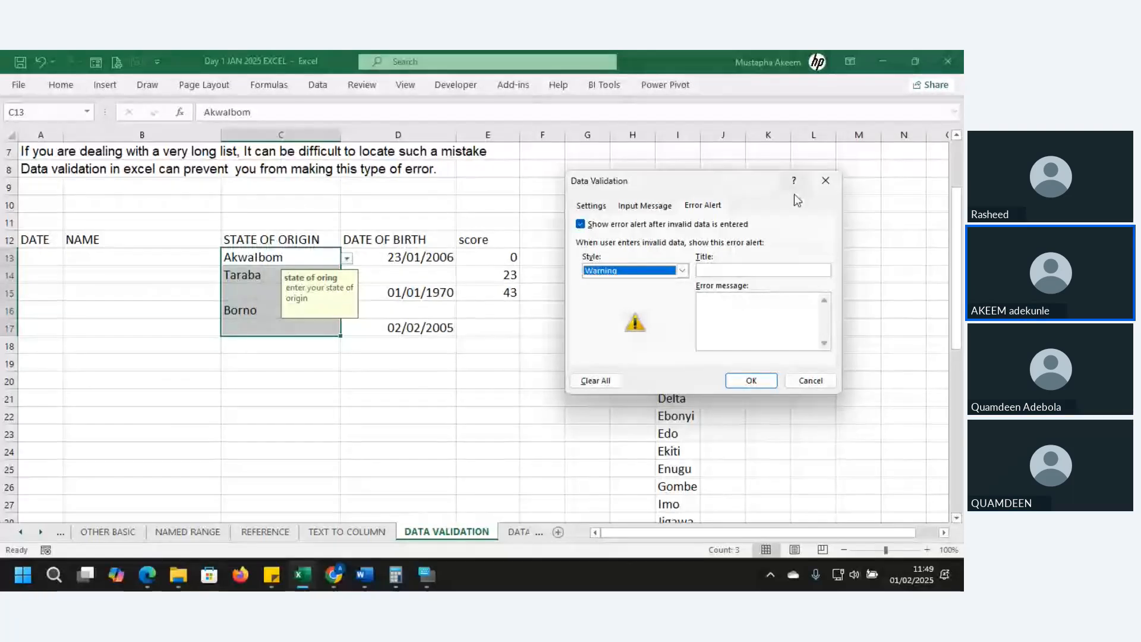
left_click(743, 272)
type("pl")
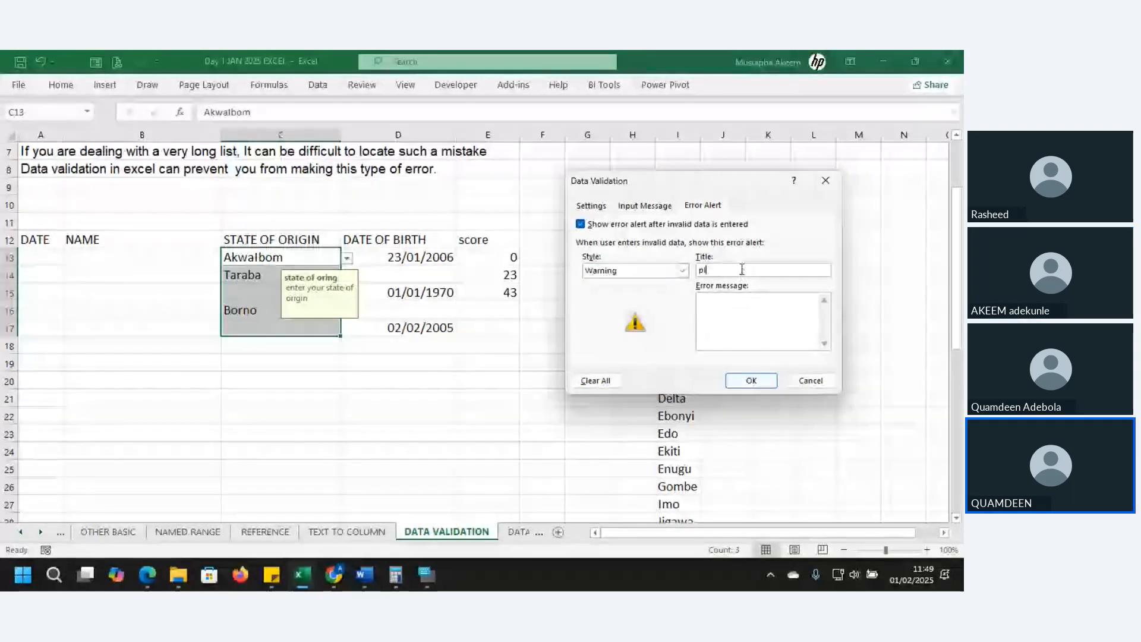
key("BackSpace")
key("BackSpace")
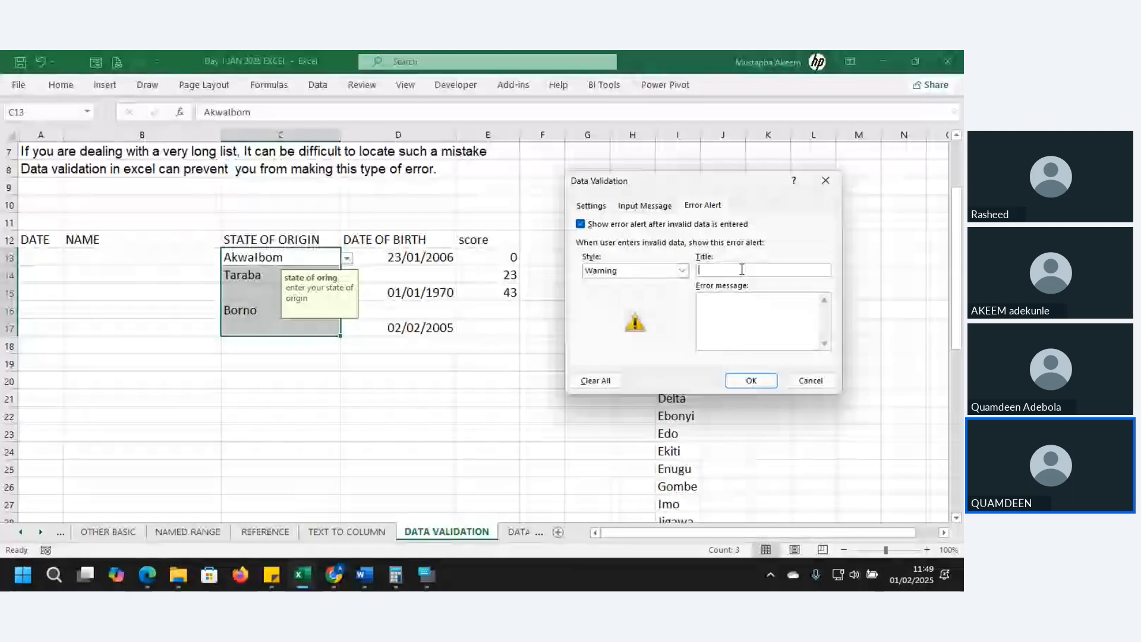
type("ERROR")
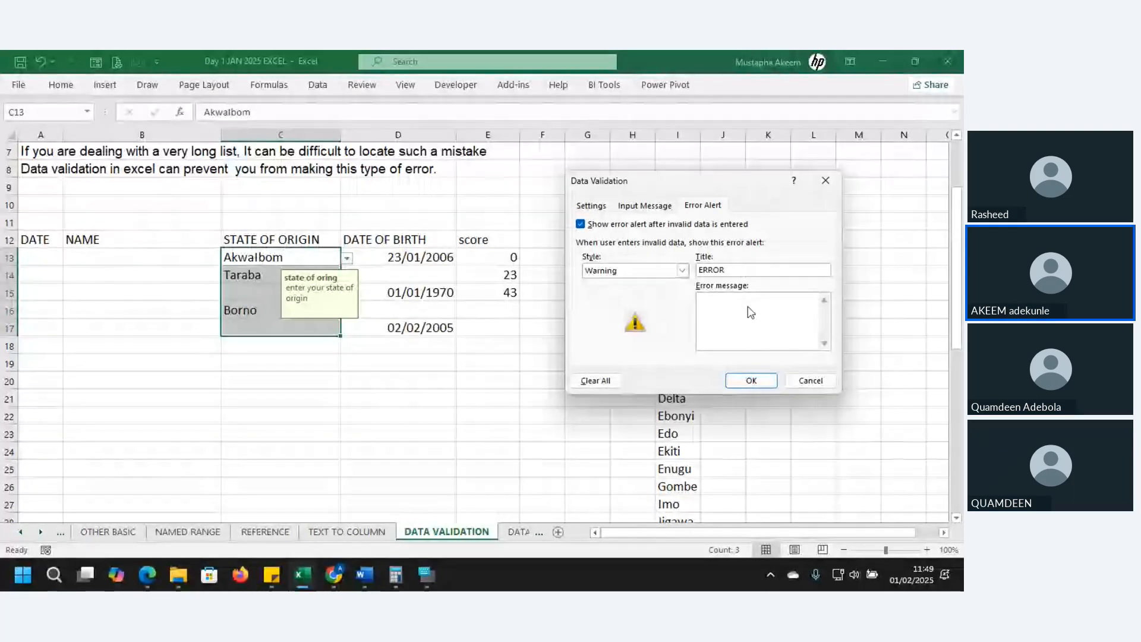
Set the error message to "PLS CONFIRMED THAT THIS IS CORRECT" and apply the validation settings.
left_click(751, 313)
type("PLS CONF")
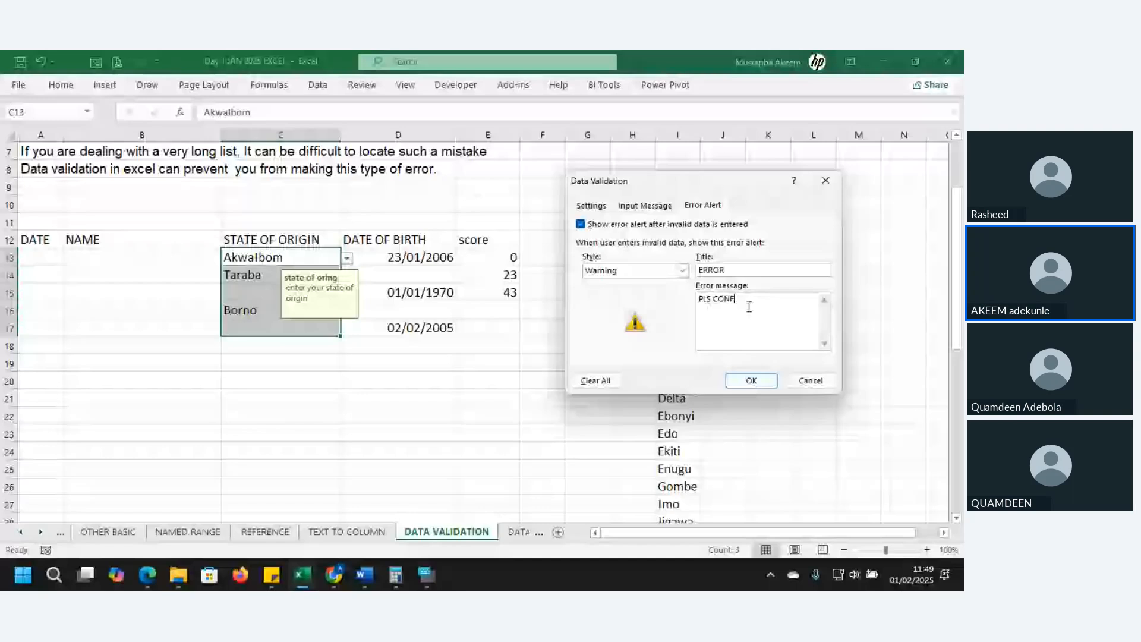
type("IRM")
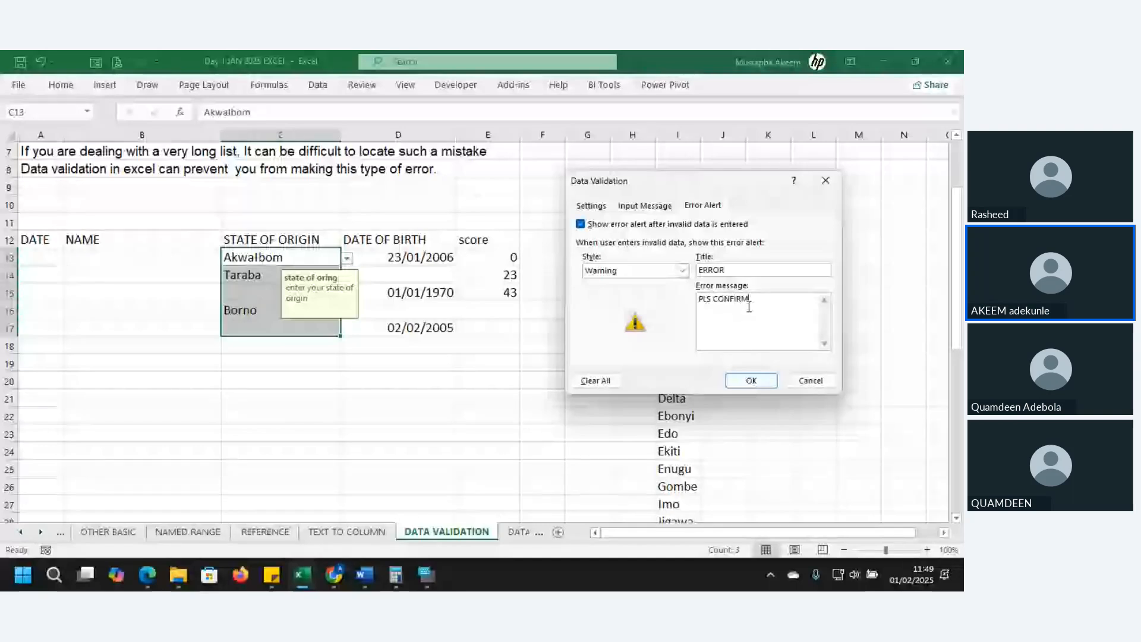
type("E")
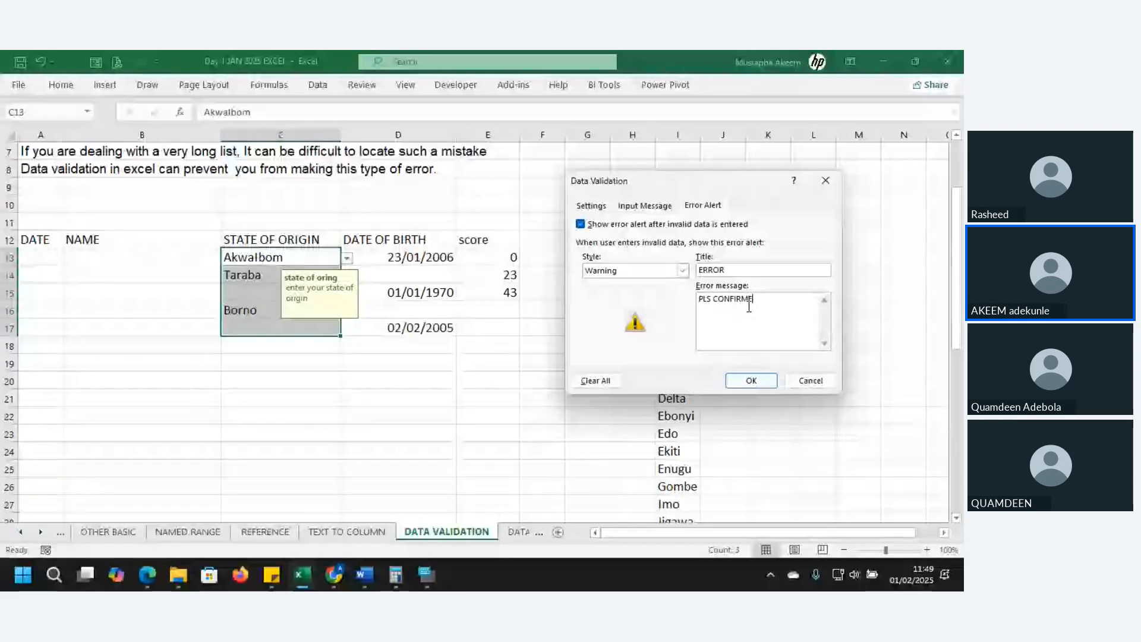
type("D THAT TH")
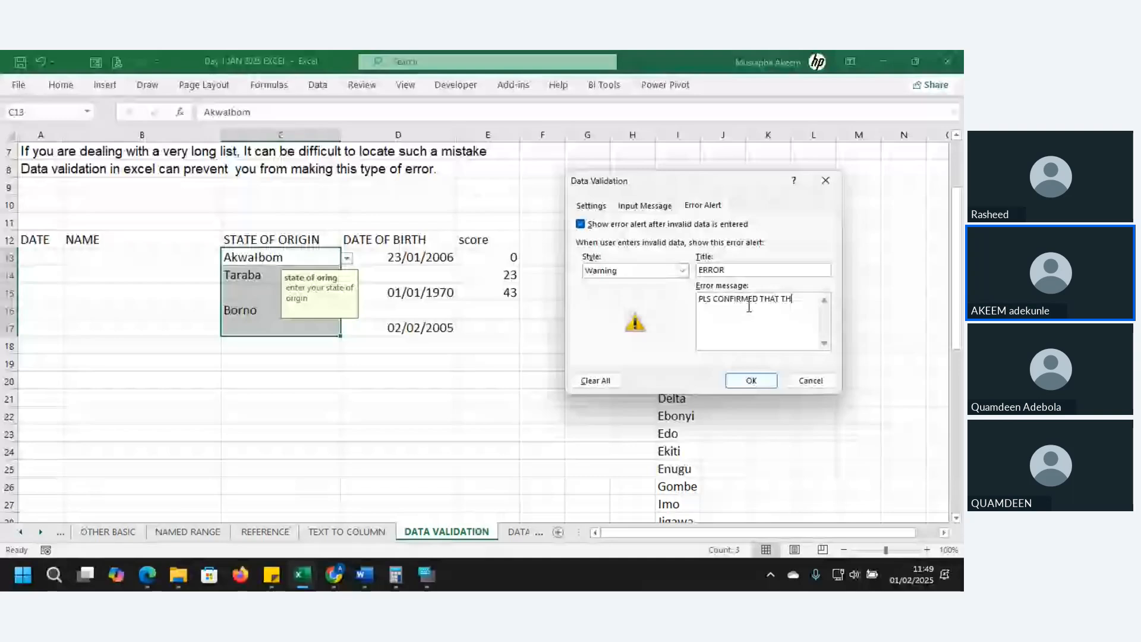
type("IS IS COR")
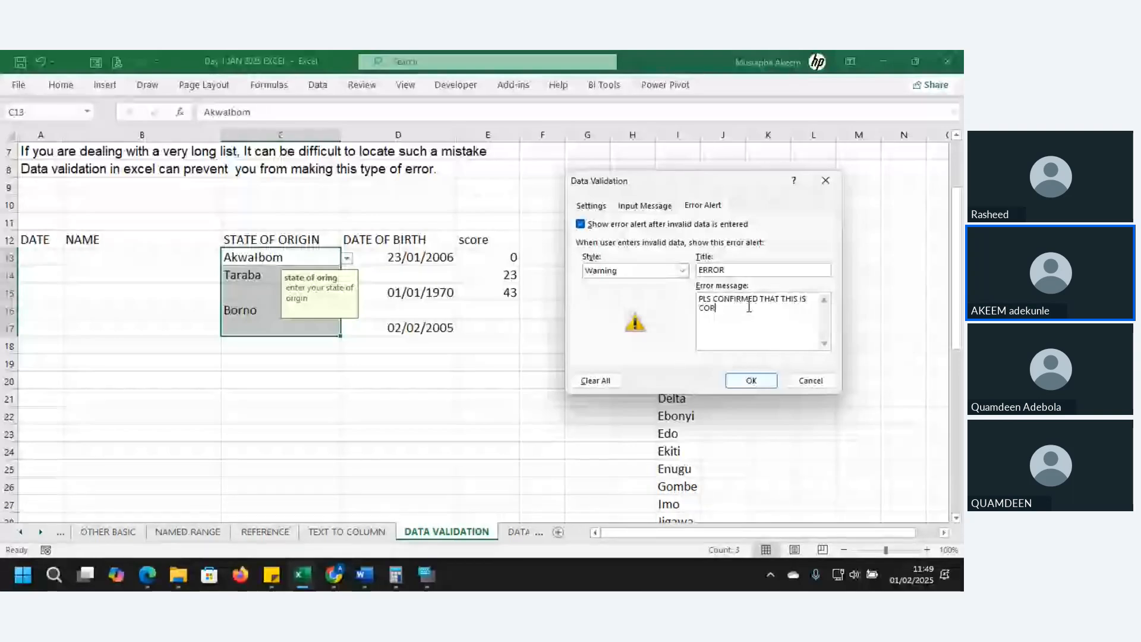
type("R")
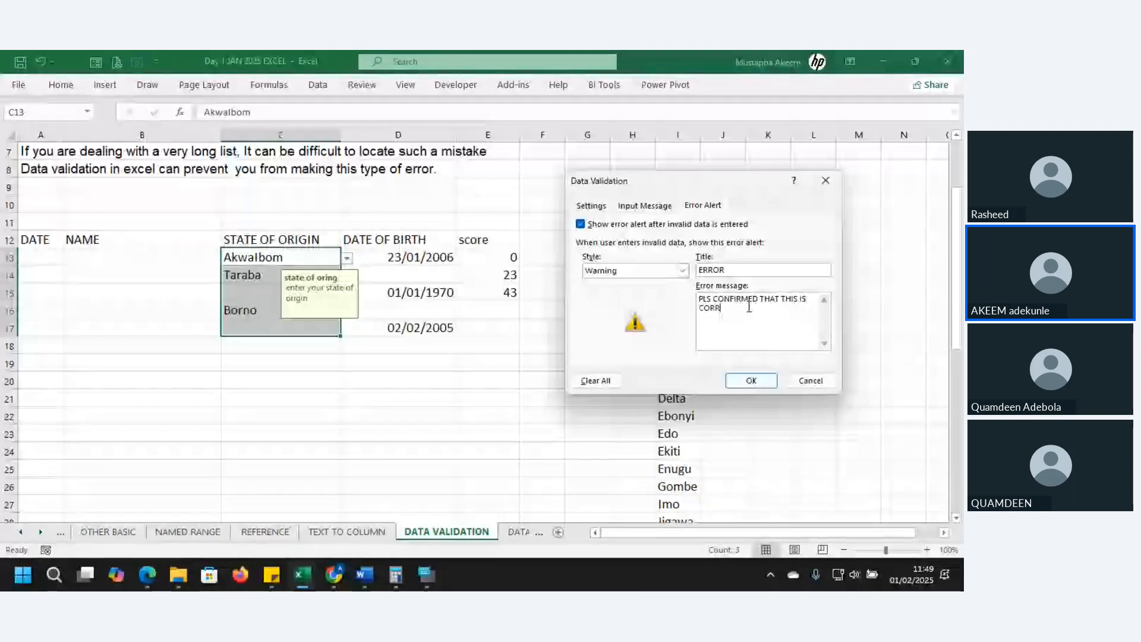
type("ECT")
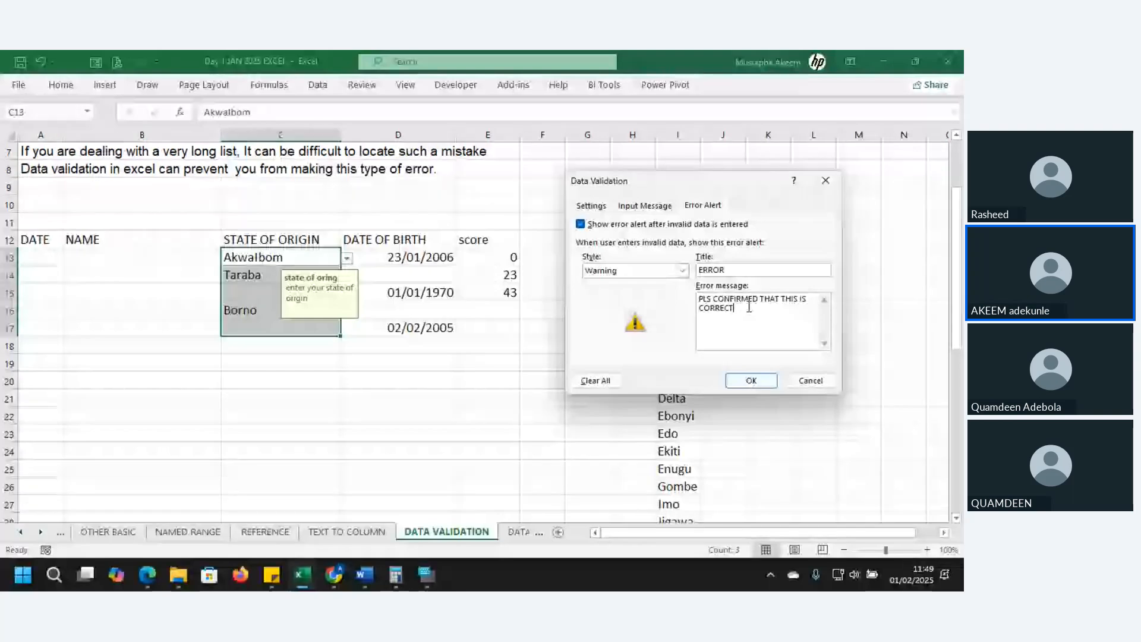
left_click(752, 381)
Enter the unlisted value DELTT in State of Origin cell C15 to test the warning alert.
left_click(294, 275)
left_click(291, 255)
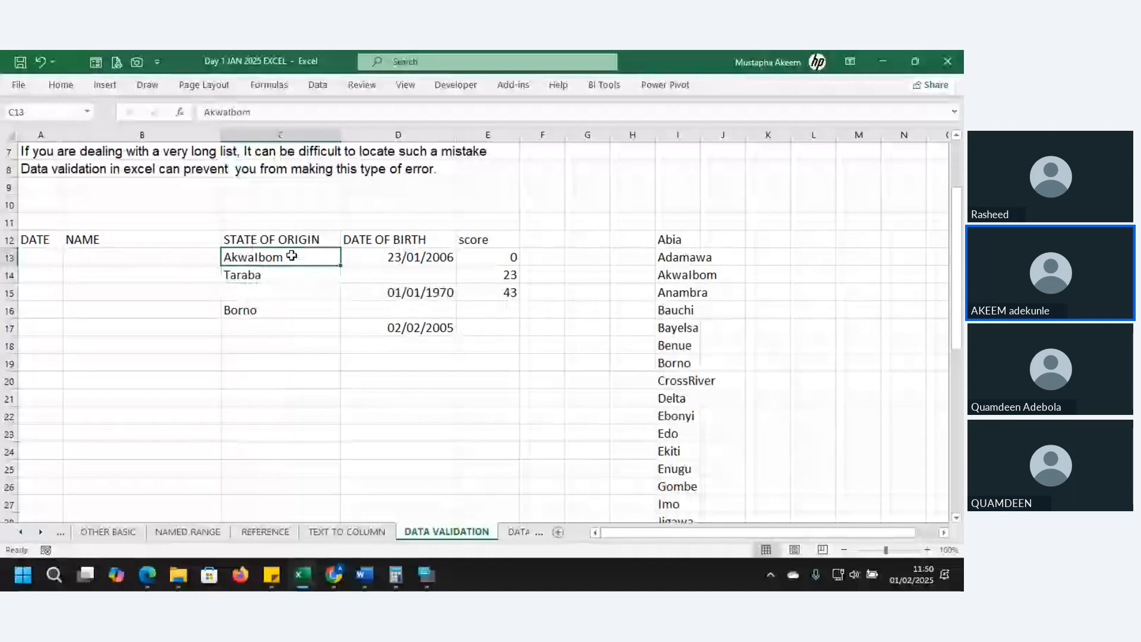
left_click(289, 295)
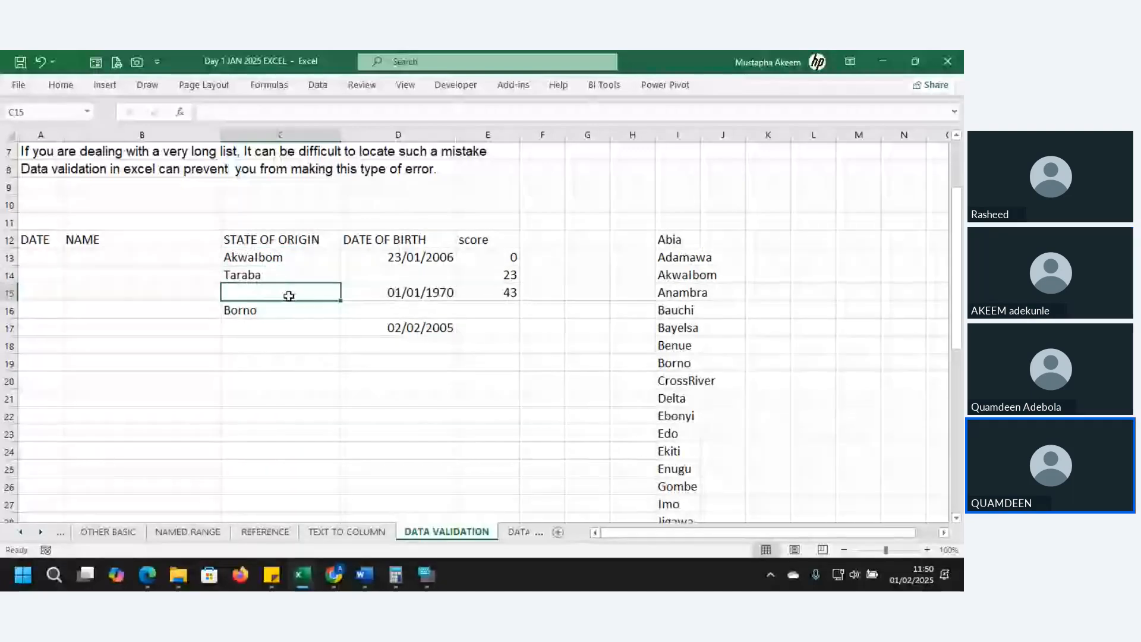
type("DELTT")
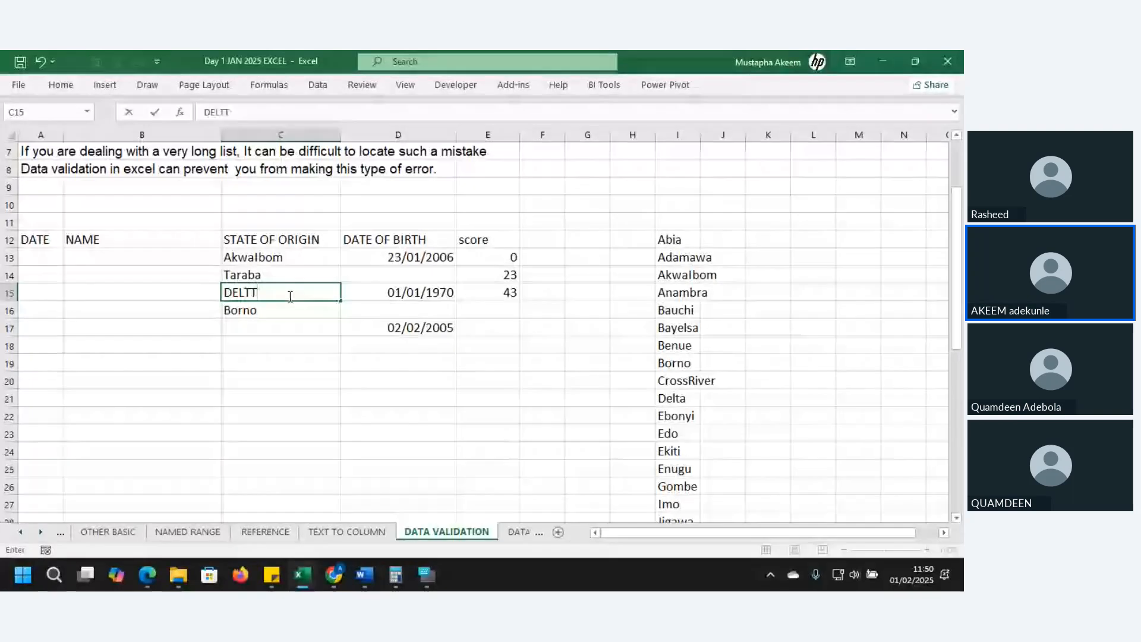
key("Return")
left_click(277, 296)
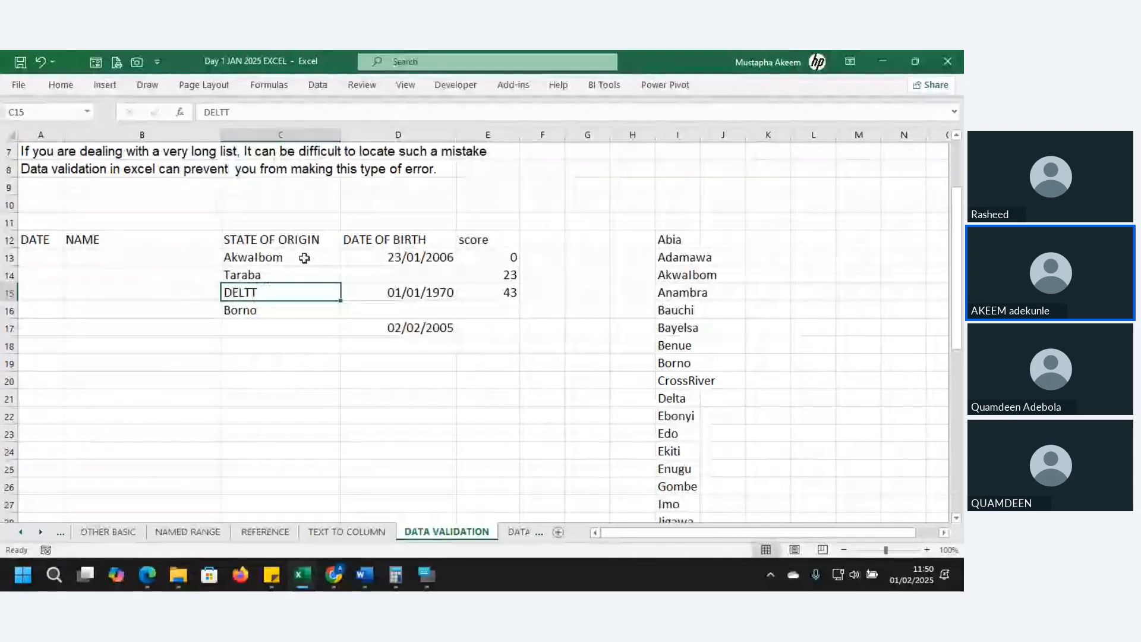
Delete the test entry from State of Origin cell C15.
left_click(304, 257)
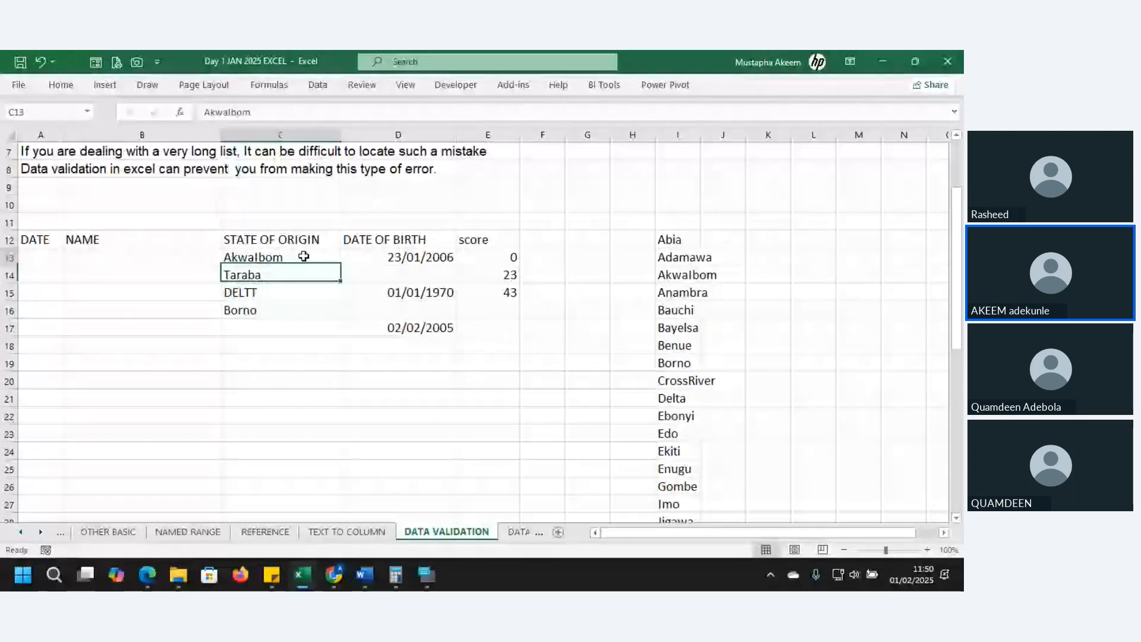
left_click_drag(304, 257, 297, 346)
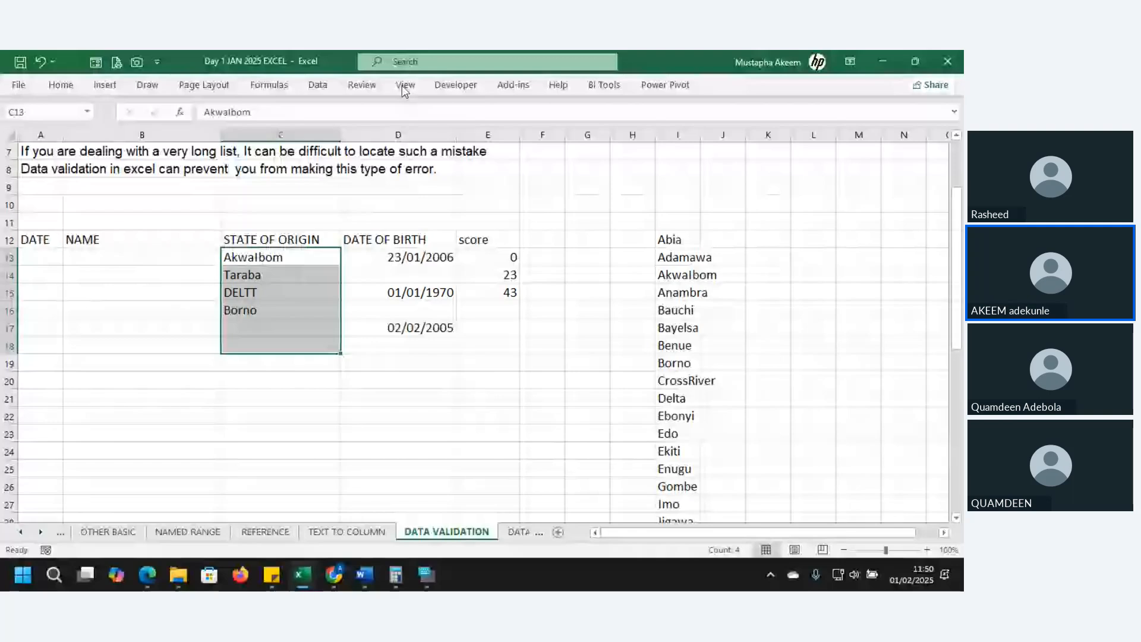
left_click(289, 287)
key("Delete")
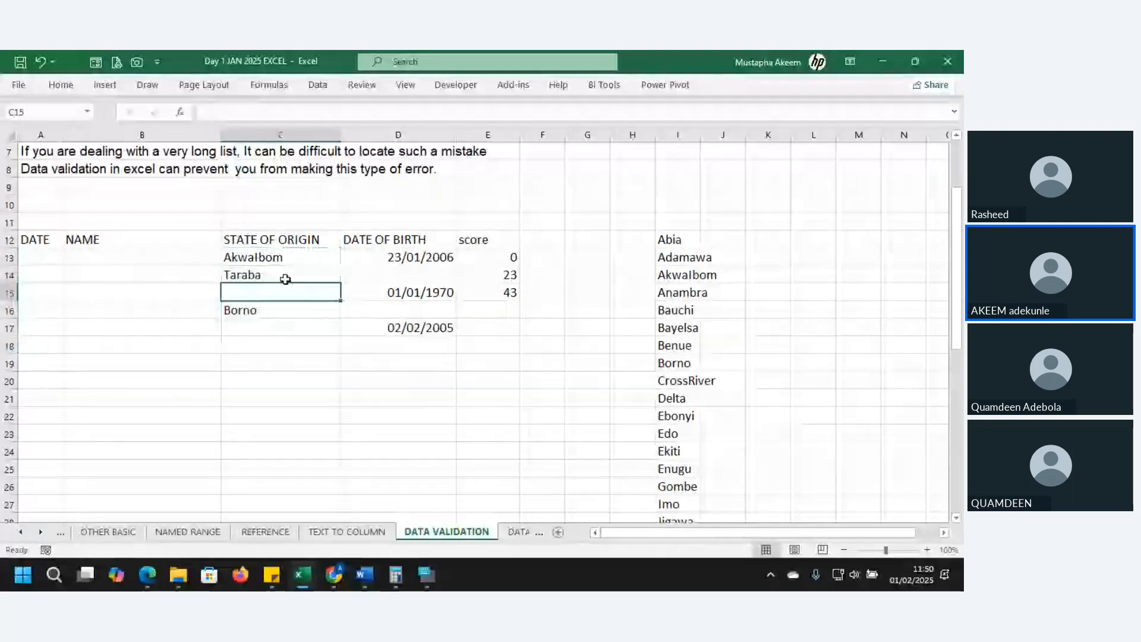
Clear the existing data validation on State of Origin cells C13:C19 and allow only List values.
left_click_drag(285, 257, 291, 363)
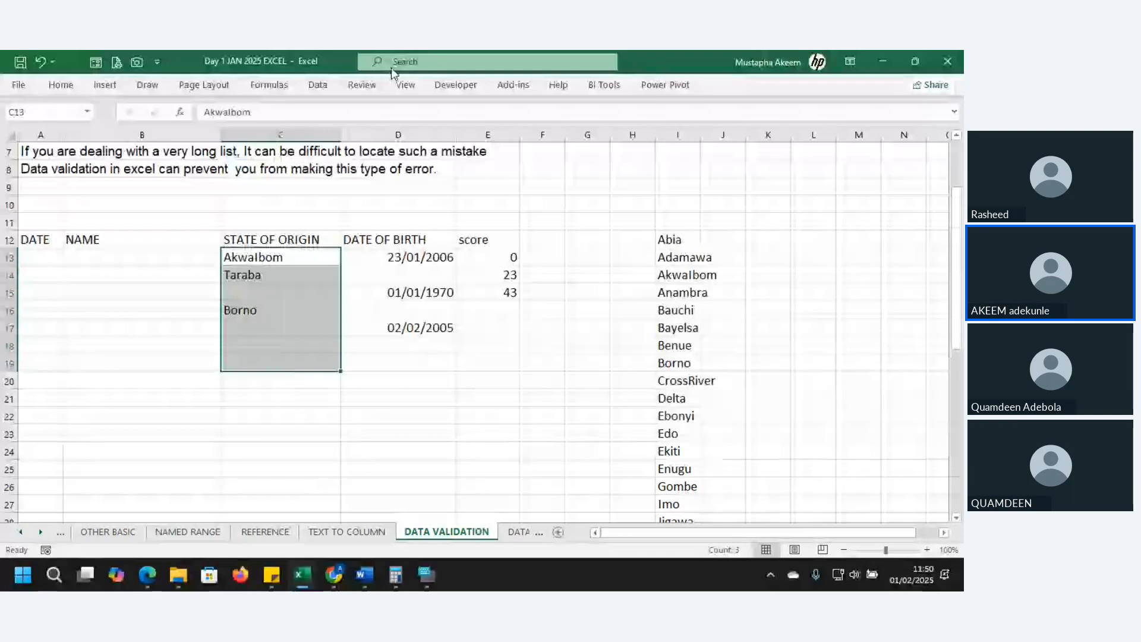
left_click(330, 87)
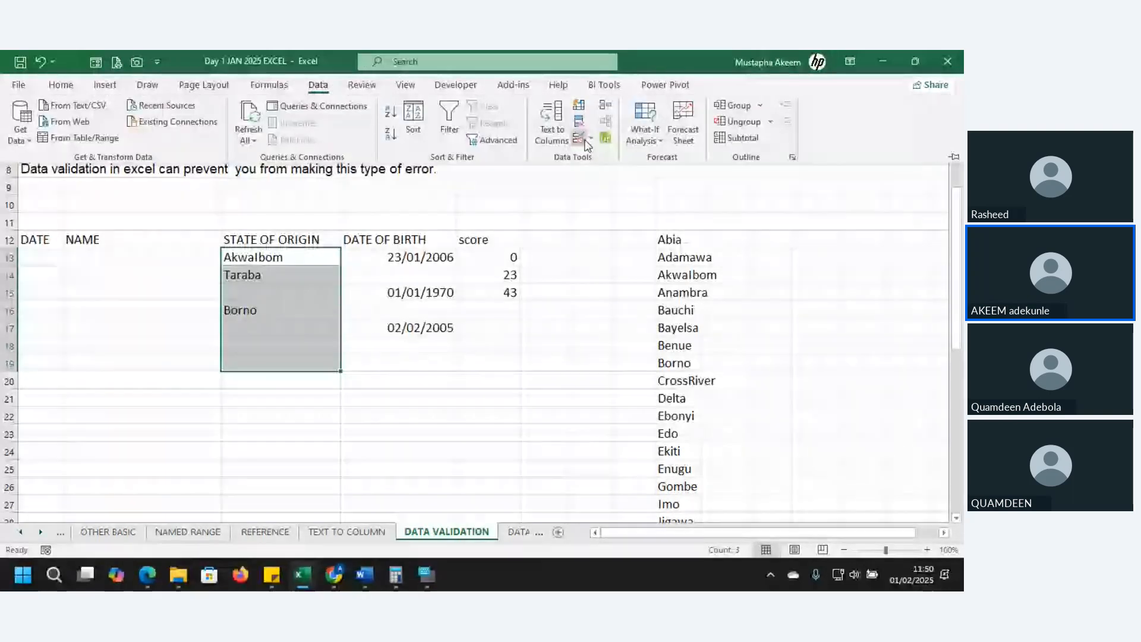
left_click(585, 141)
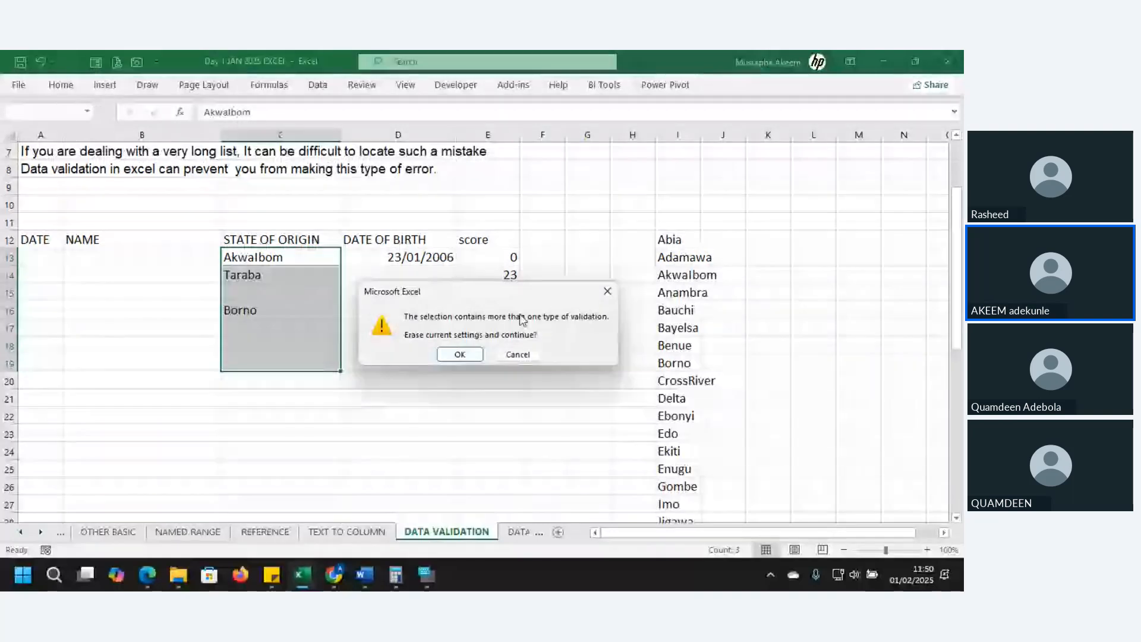
left_click(462, 354)
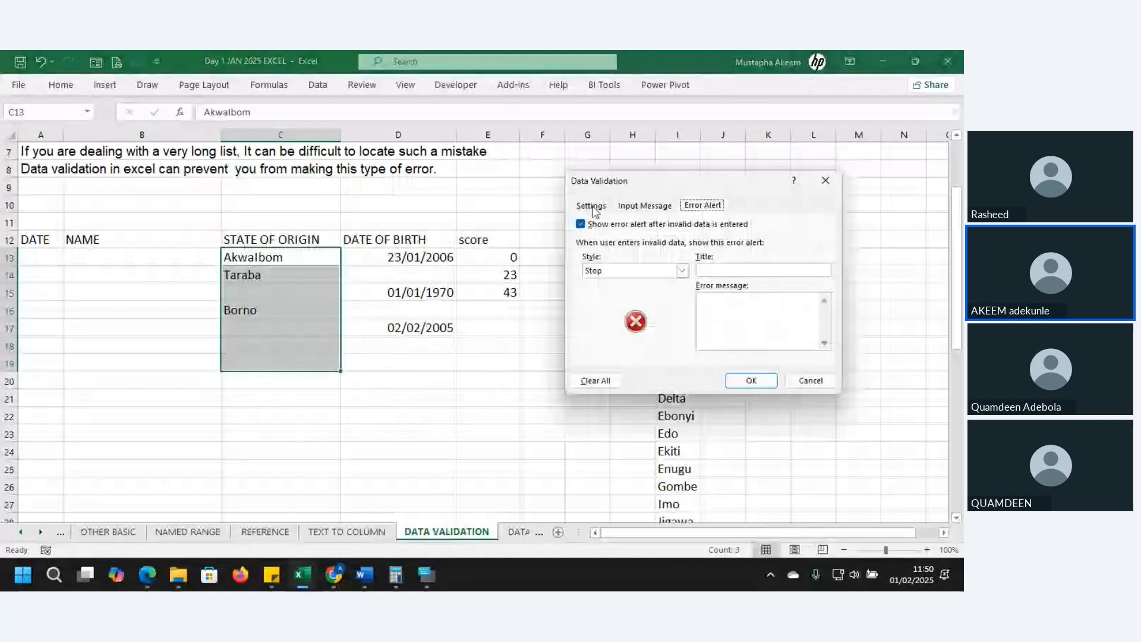
left_click(593, 206)
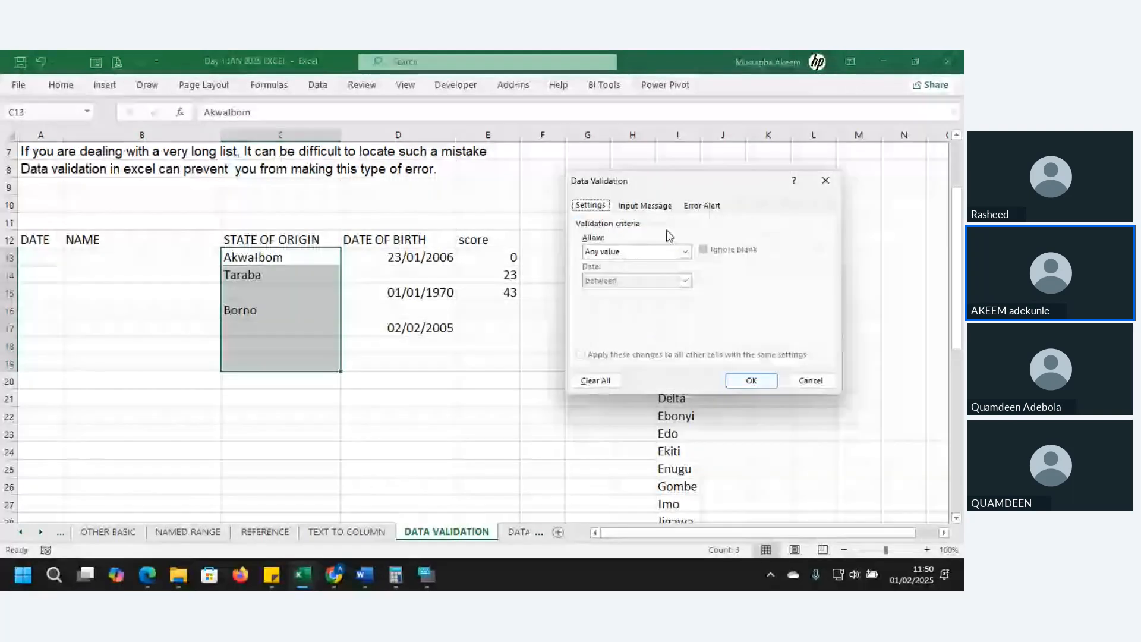
left_click(656, 251)
left_click(630, 291)
Set the list source to the state names in =$I$12:$I$48.
left_click_drag(689, 186, 463, 147)
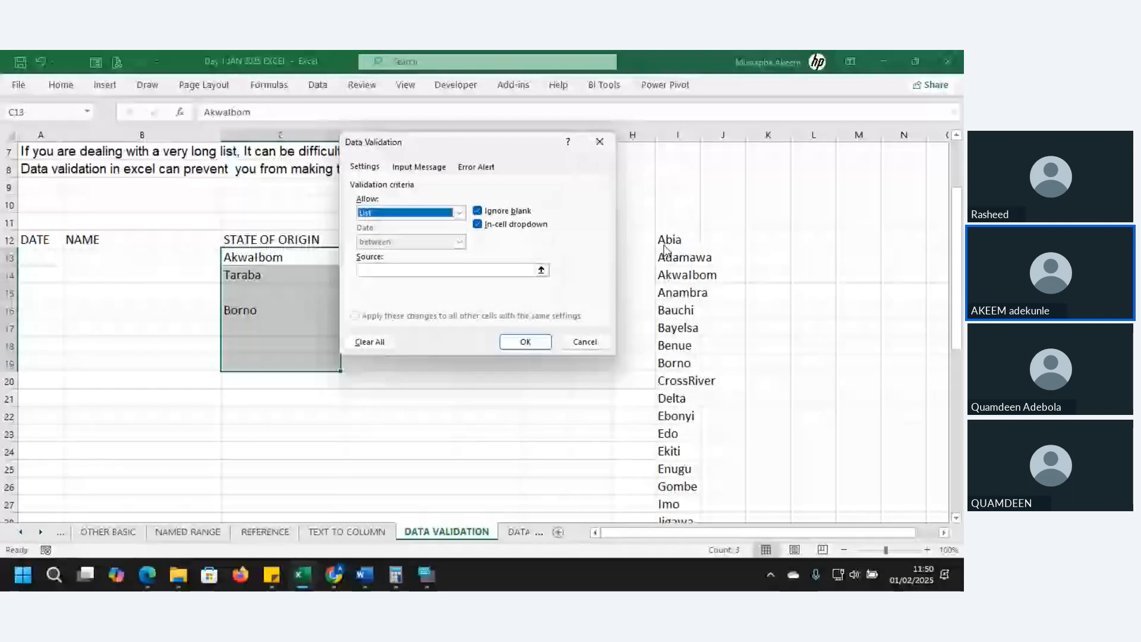
left_click(481, 269)
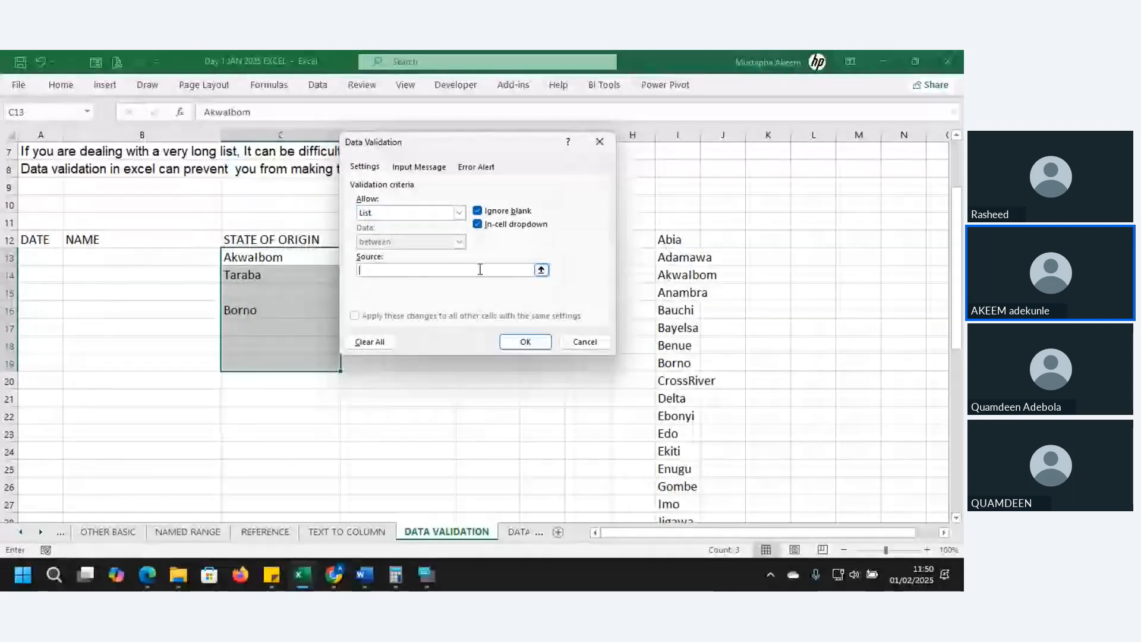
left_click_drag(672, 240, 685, 468)
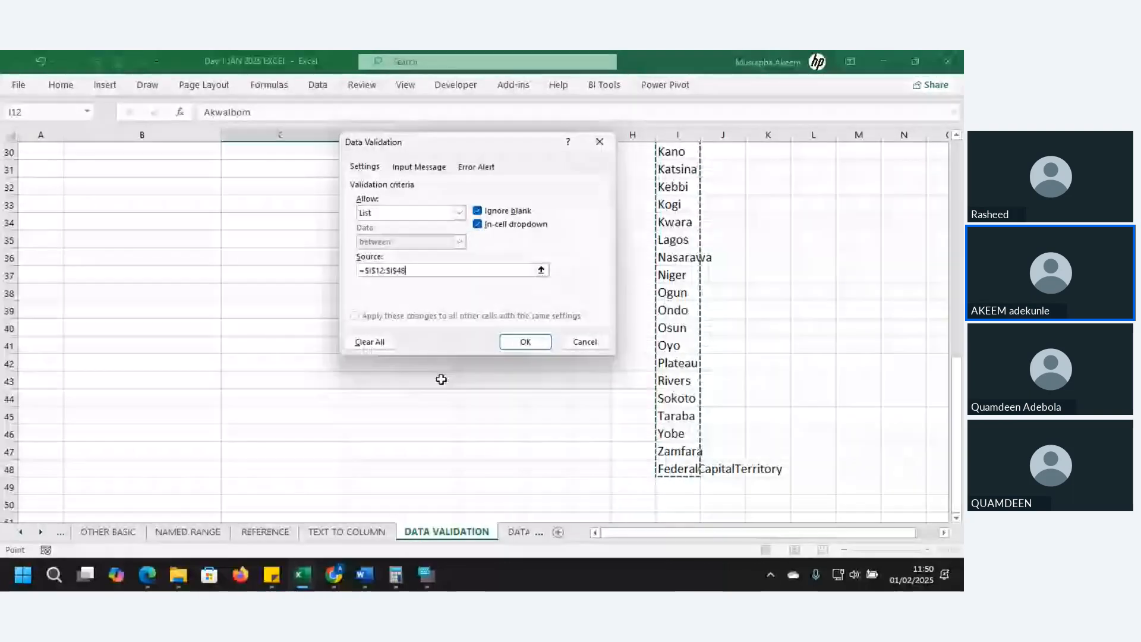
Title the error alert ERROR for the State of Origin validation.
left_click(478, 167)
left_click(502, 232)
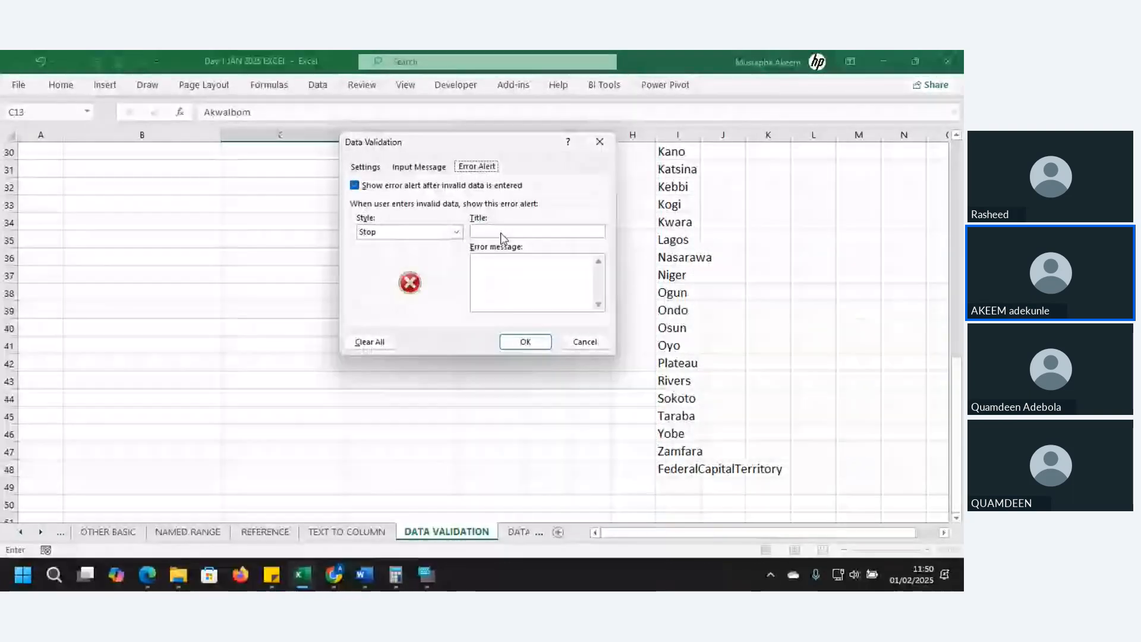
type("ERR")
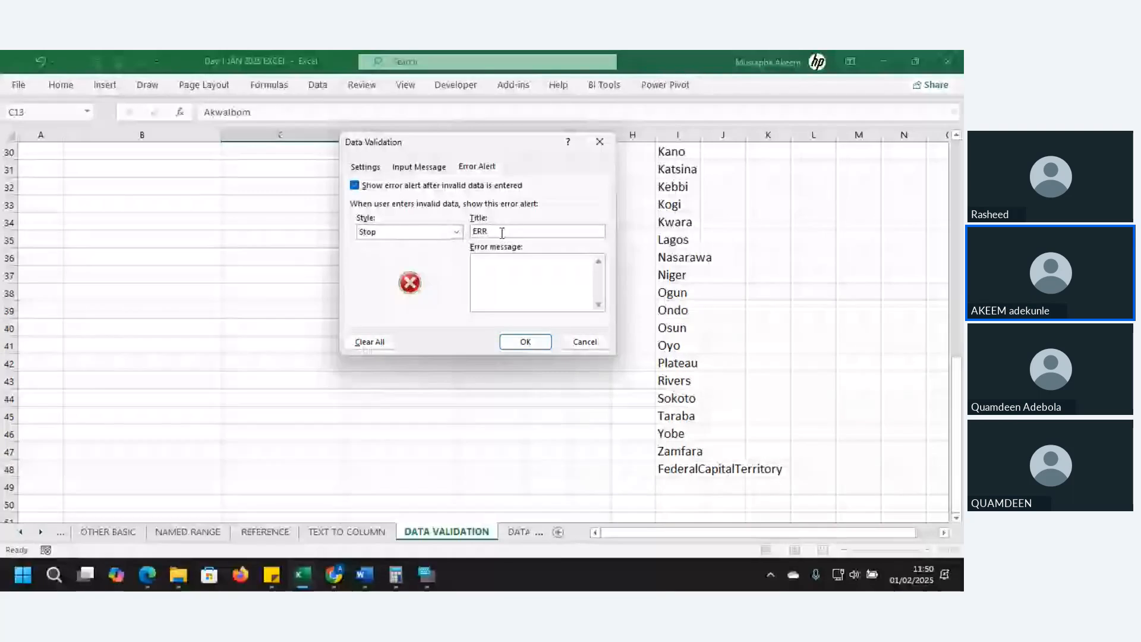
type("OR")
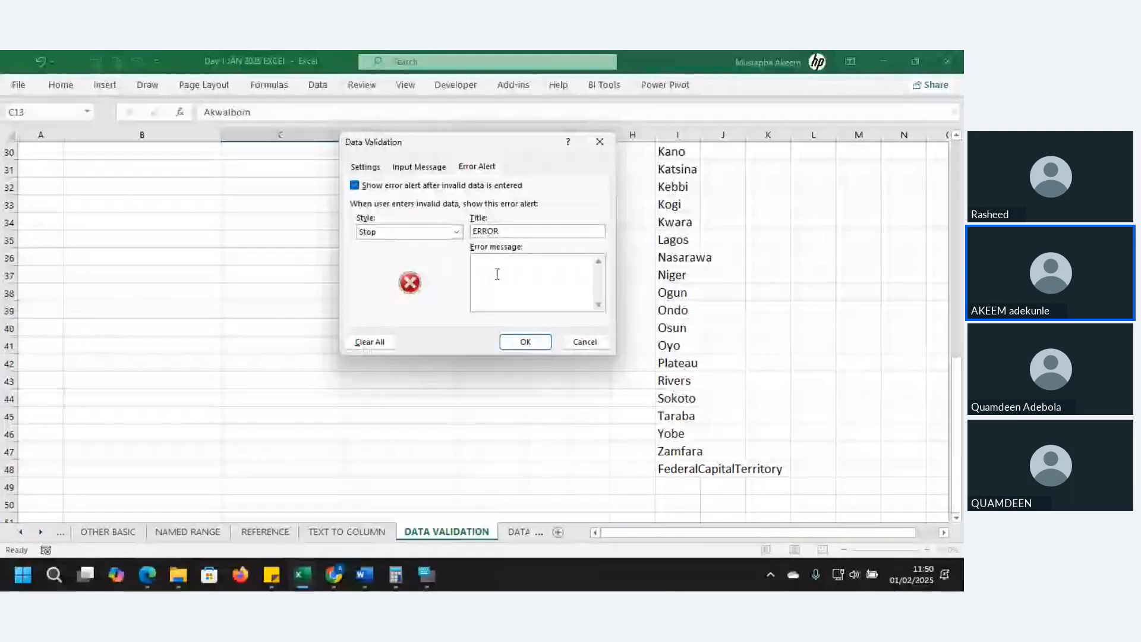
Set the alert style to Warning with the message "PLS CONFIRM BEFORE CONTINUEING" and apply the validation.
left_click(497, 274)
type("PLS C")
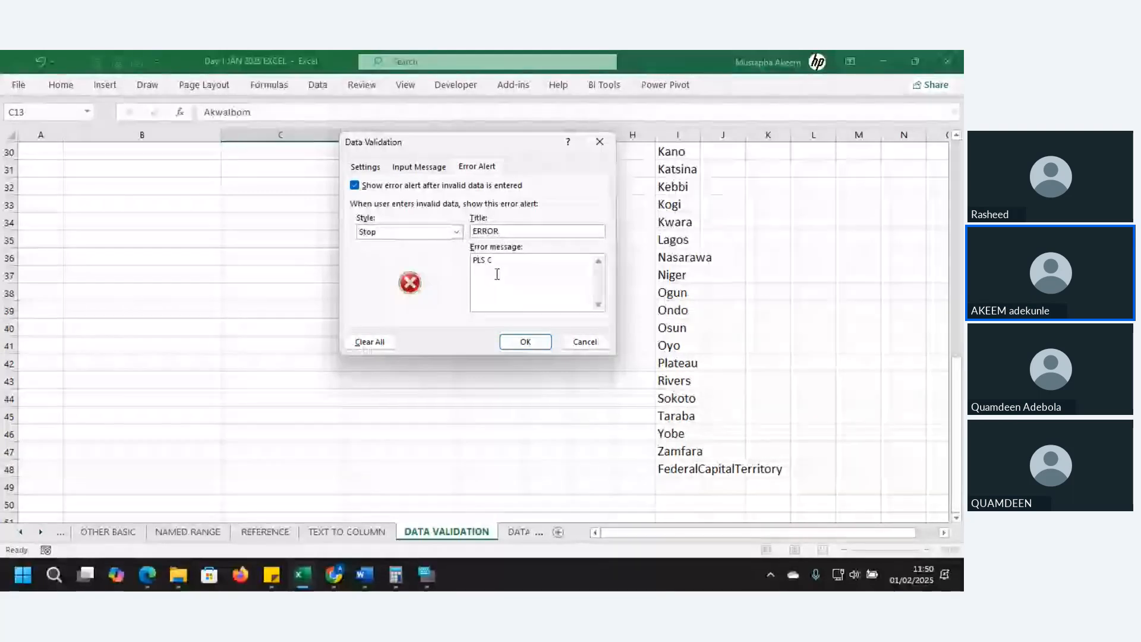
type("ON")
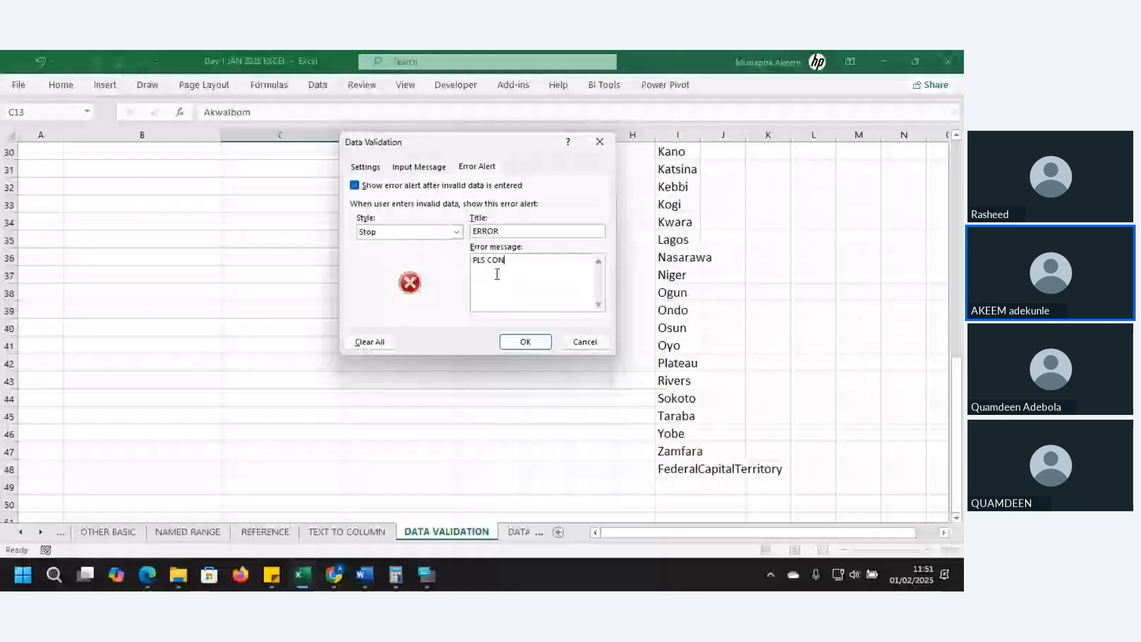
type("FIR")
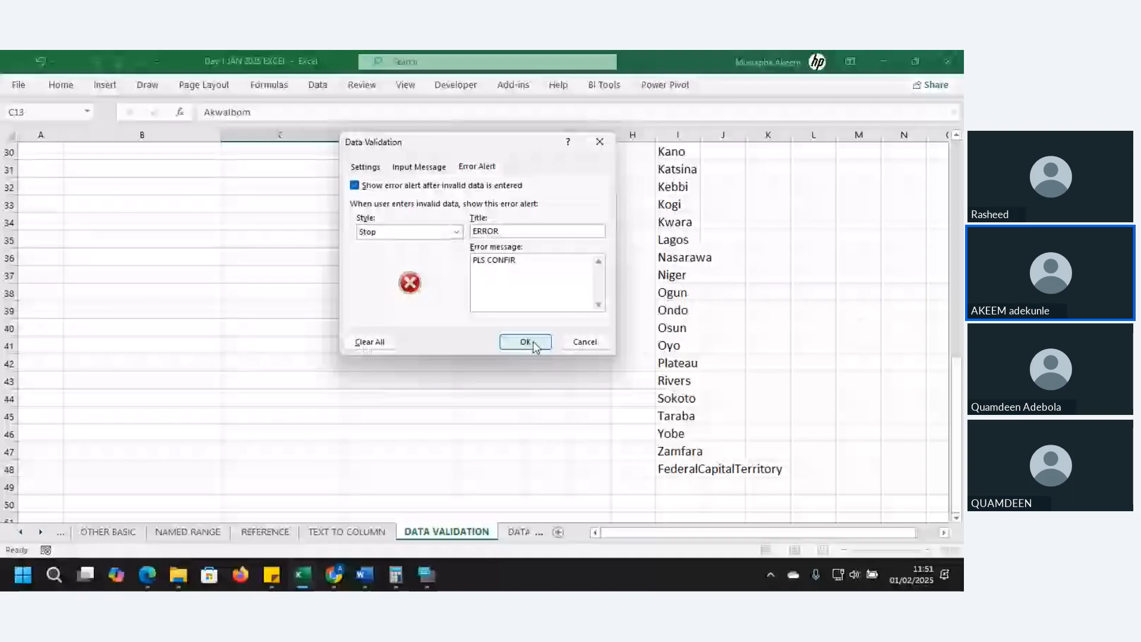
left_click(456, 232)
left_click(375, 249)
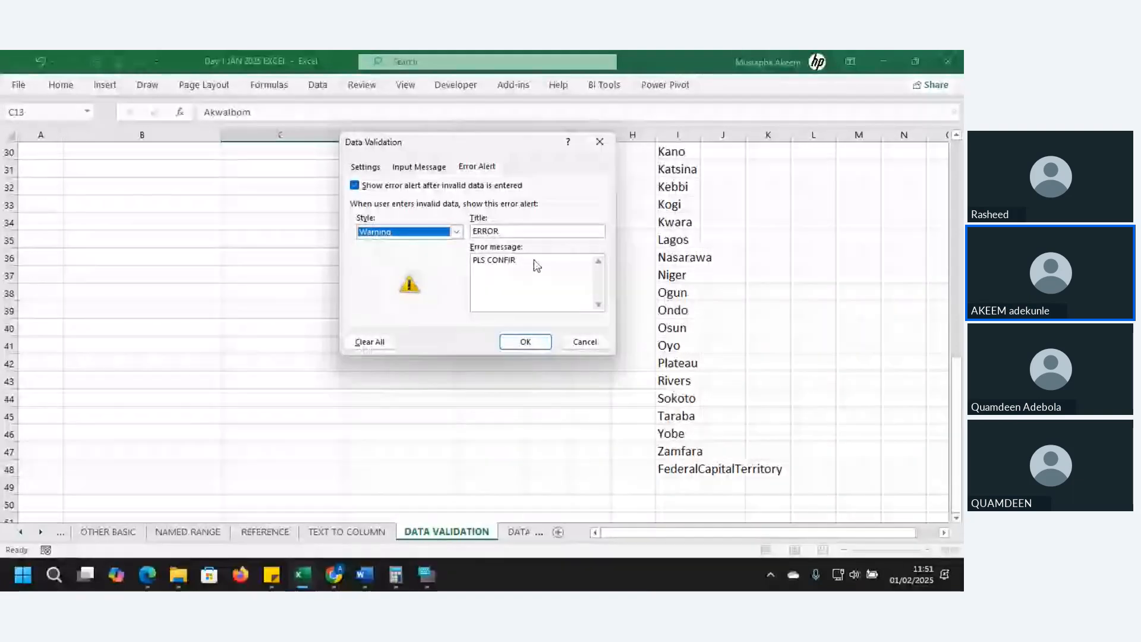
left_click(536, 262)
type("M BE")
type("LO")
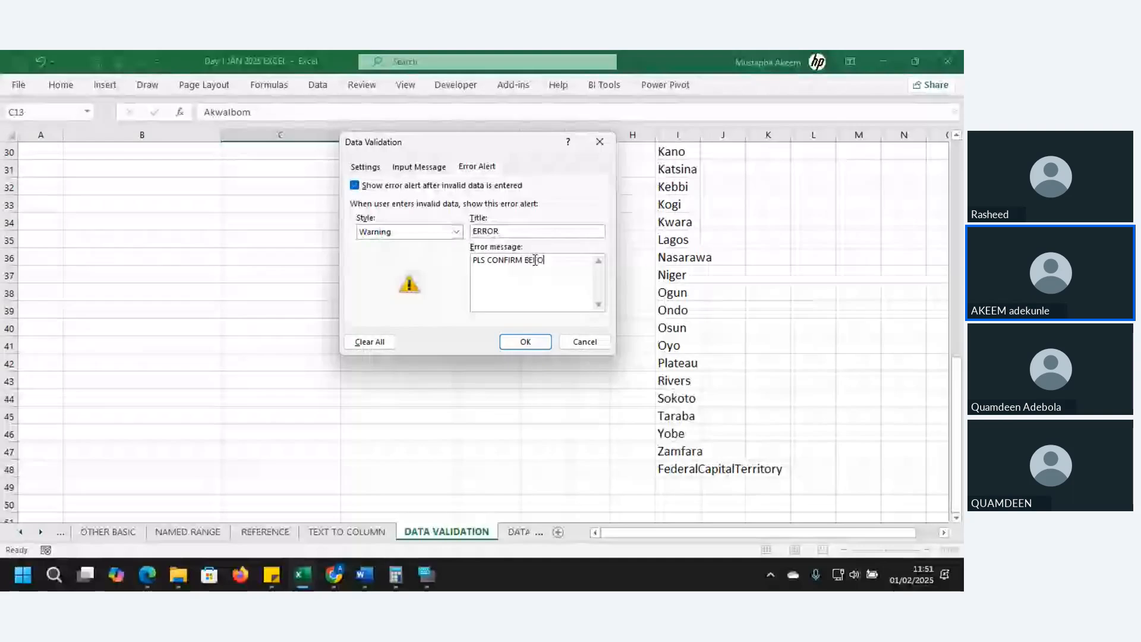
type("RE CONTIN")
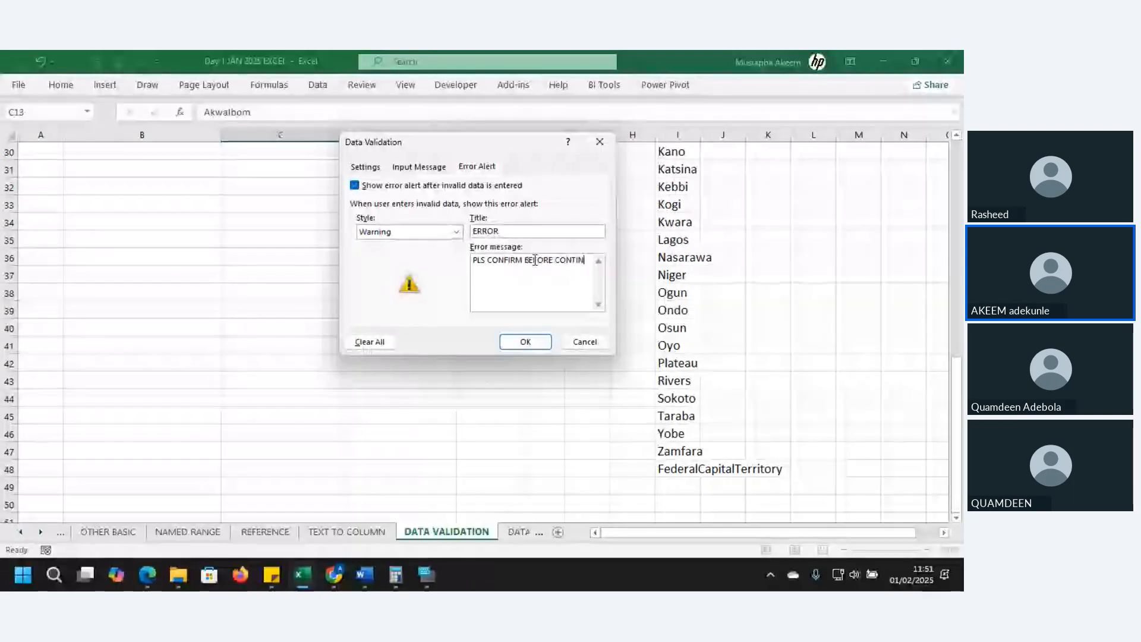
type("UE")
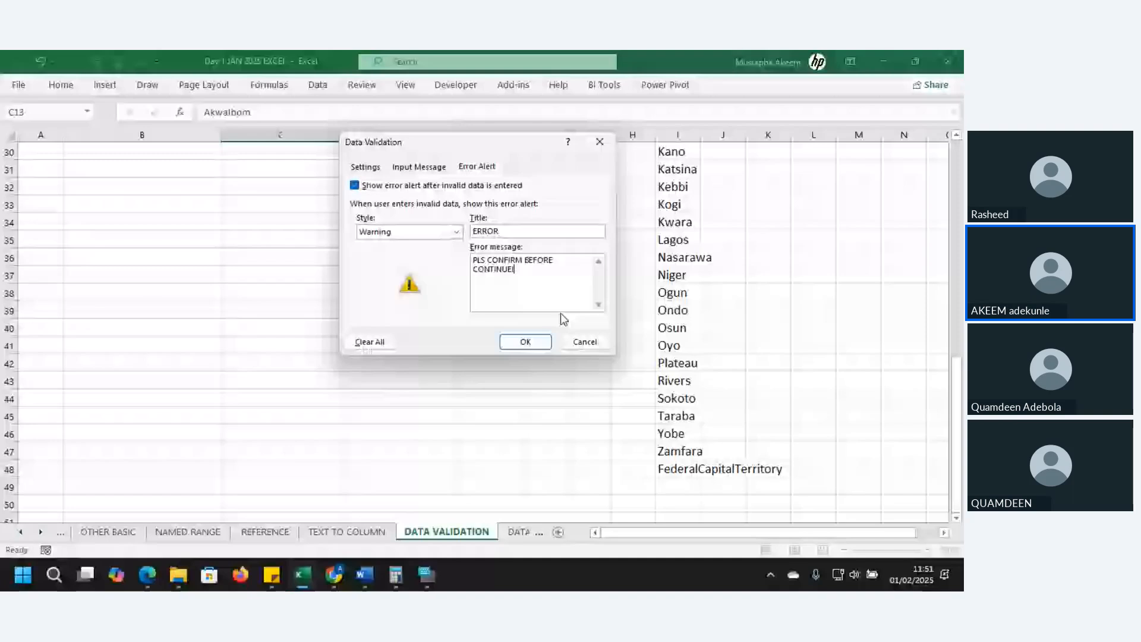
type("ING")
left_click(538, 345)
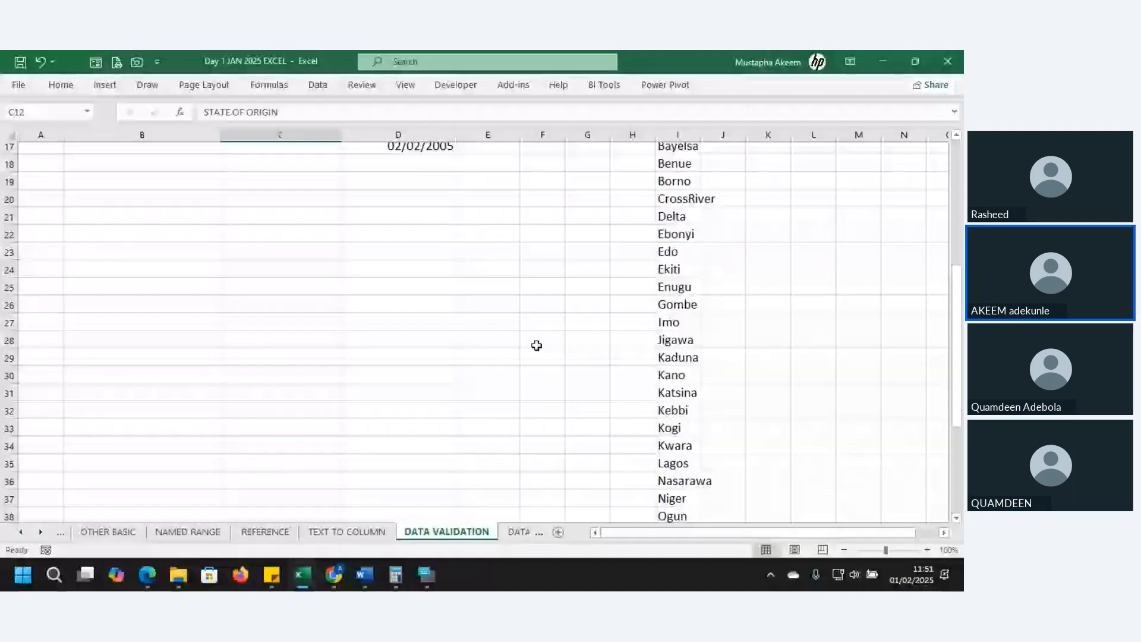
Choose Benue from the dropdown list in State of Origin cell C13.
key("Up")
key("Up")
key("Up")
key("Up")
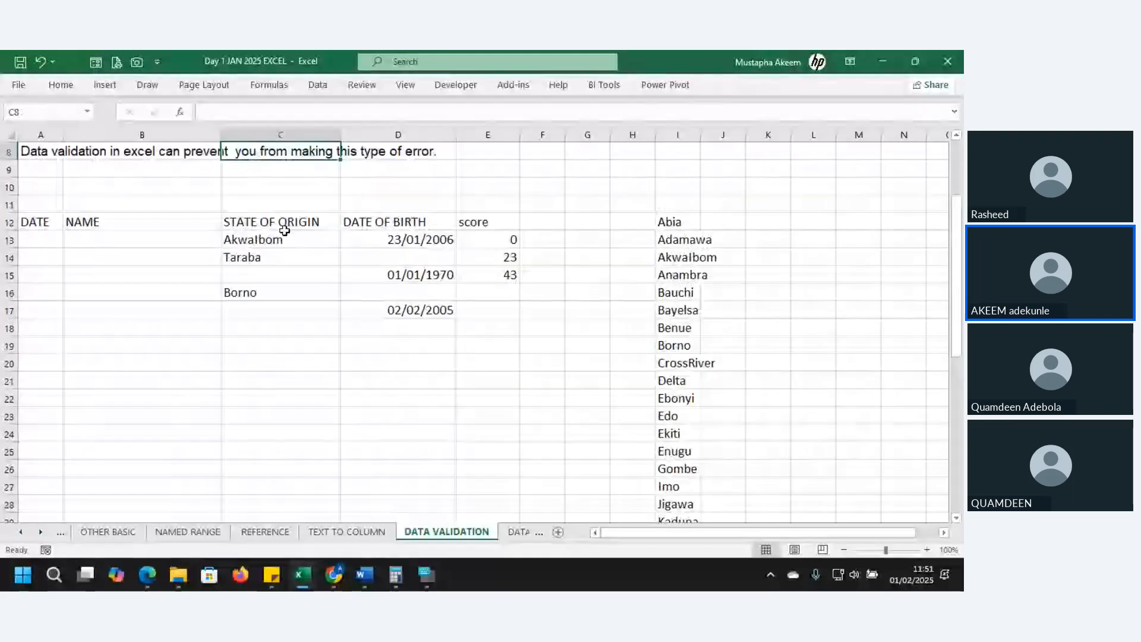
left_click(315, 239)
left_click(346, 241)
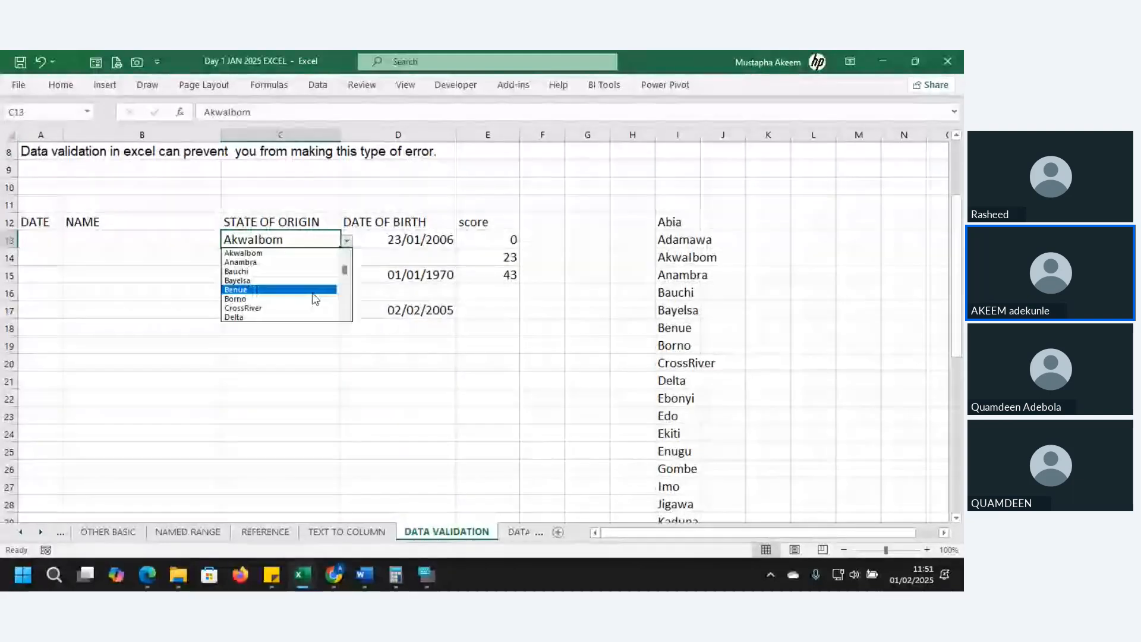
left_click(297, 289)
Enter the unlisted value DELTT in State of Origin cell C15 and accept it despite the warning.
left_click(263, 277)
type("DE")
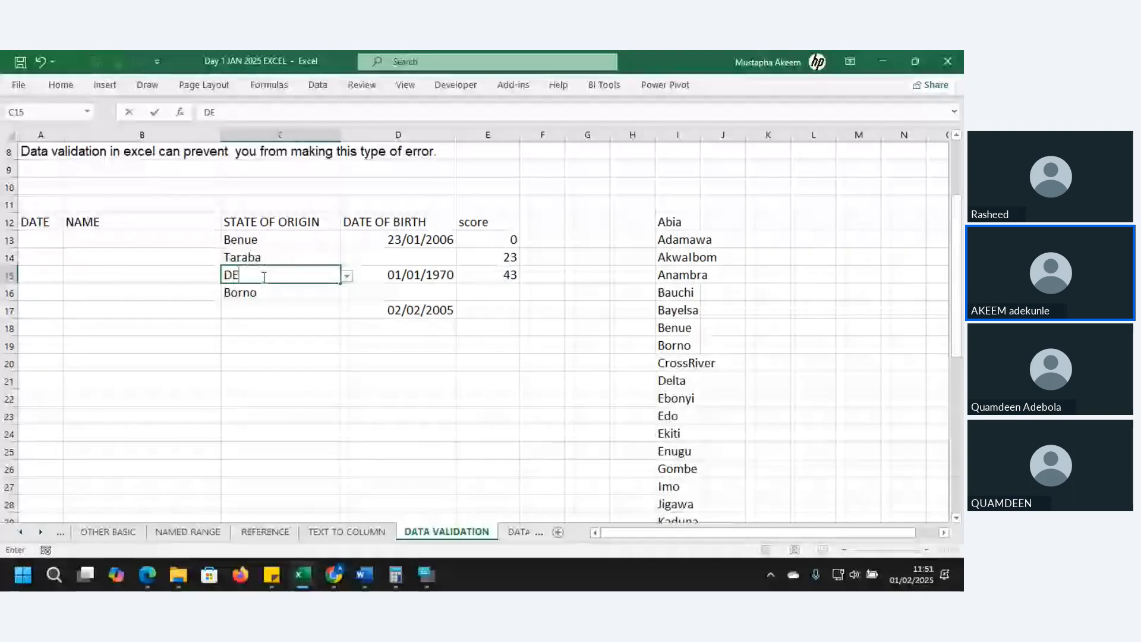
type("LTT")
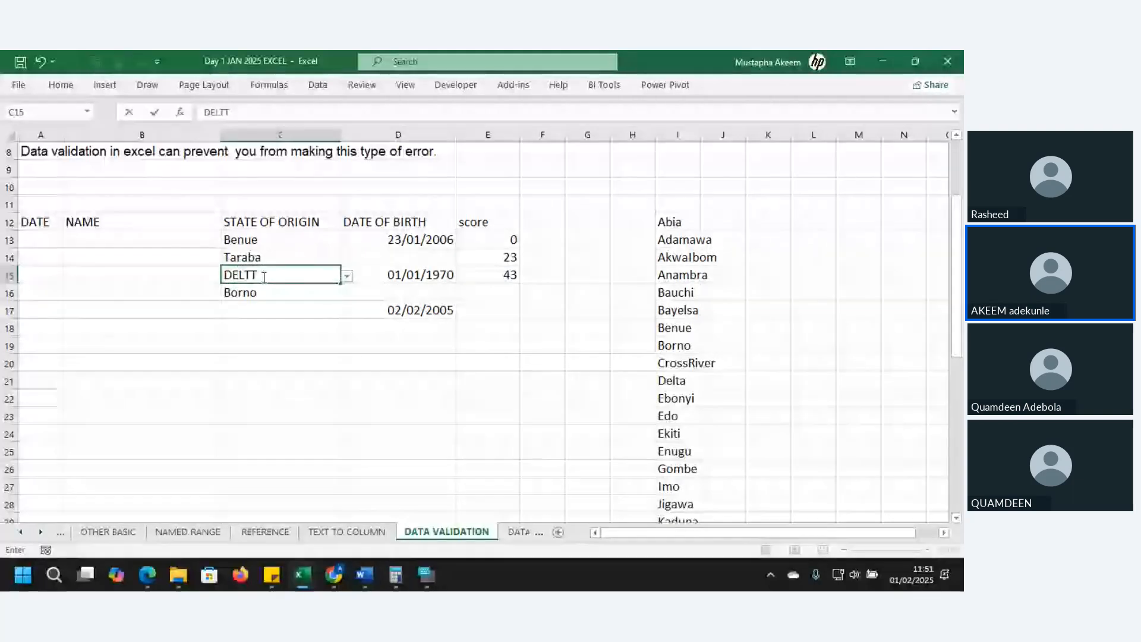
key("Return")
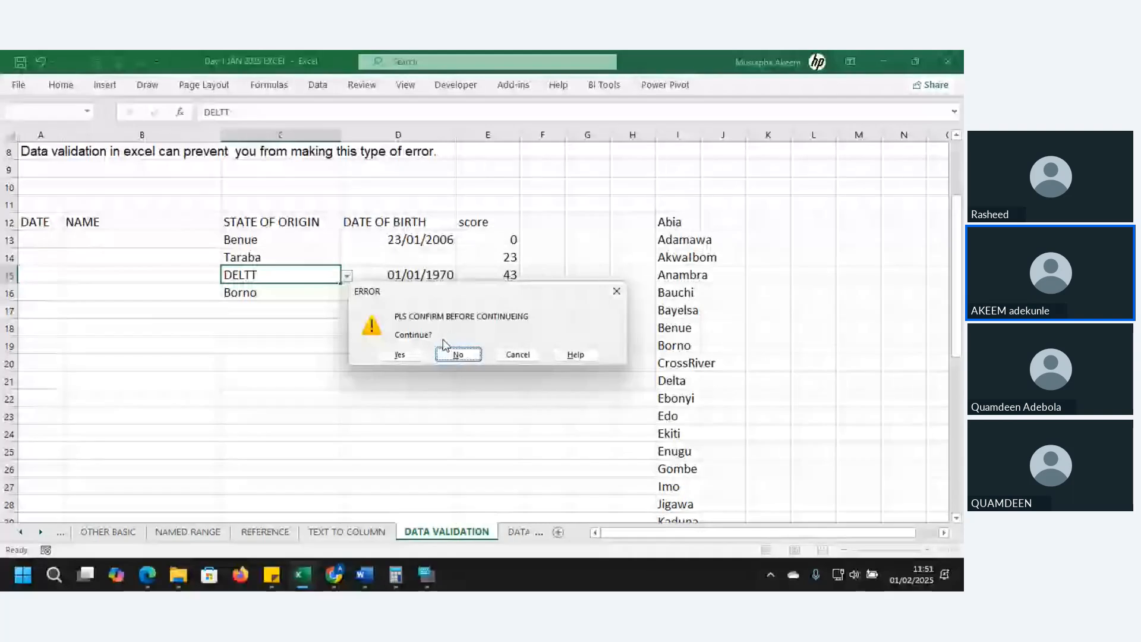
left_click(404, 355)
left_click(300, 269)
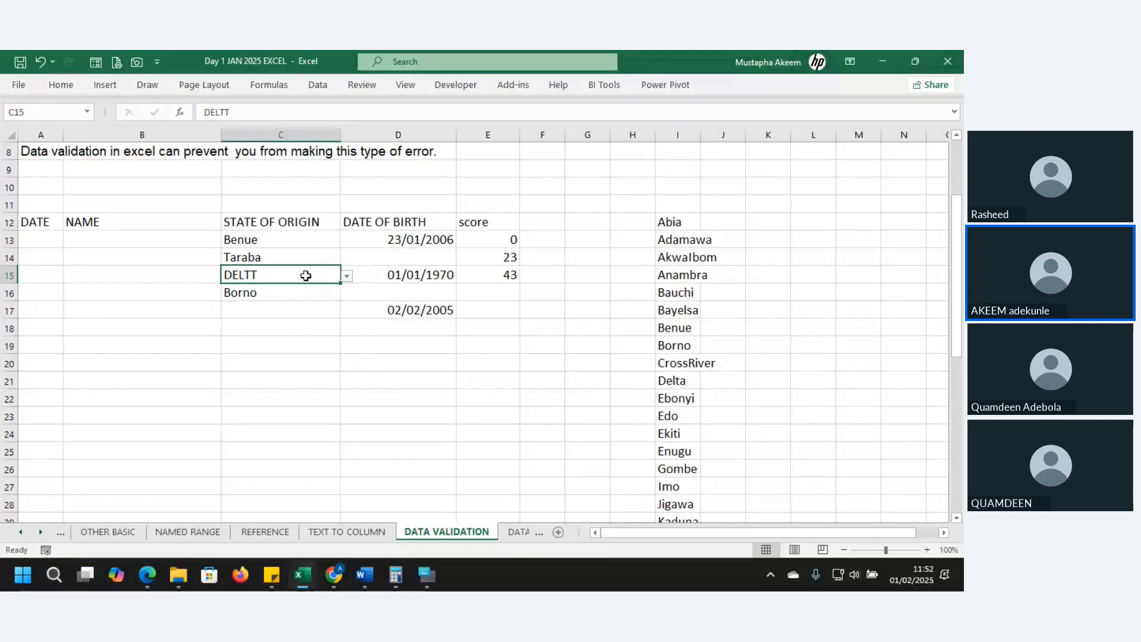
left_click(388, 242)
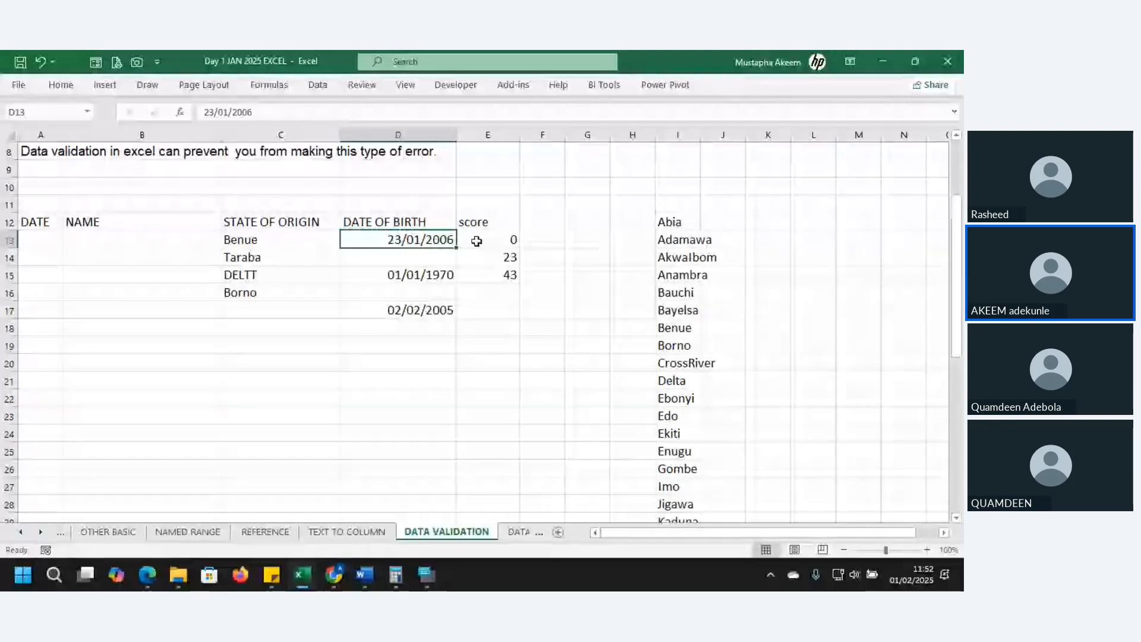
Switch to the DATA STRUCTURING sheet and go up to its first row.
left_click(41, 533)
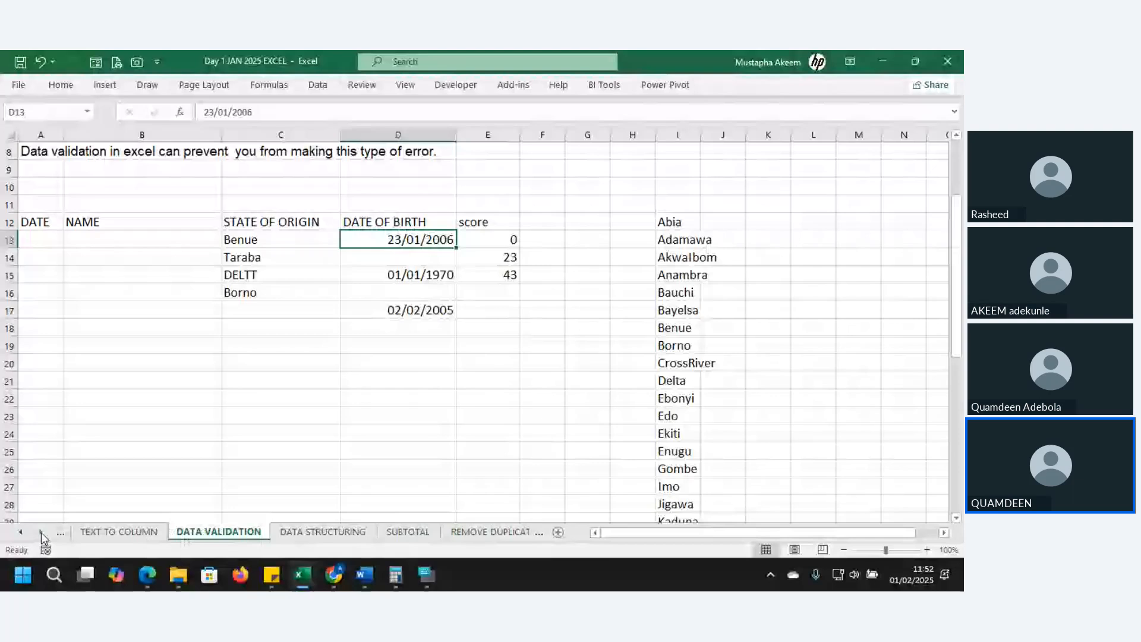
left_click(41, 533)
left_click(41, 533)
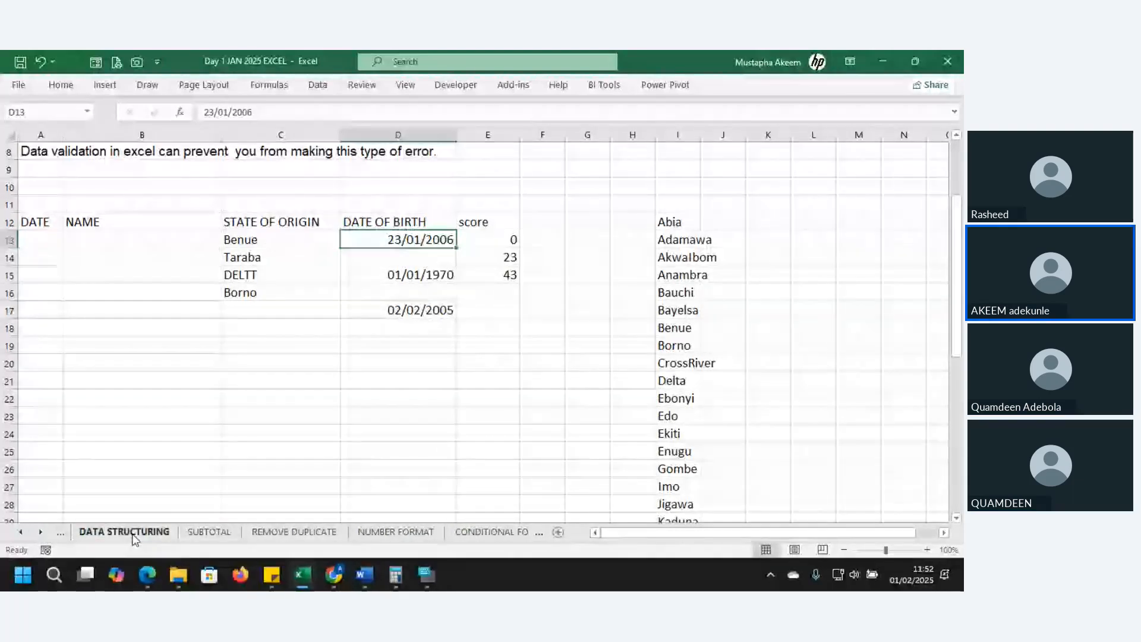
left_click(132, 534)
left_click(178, 392)
key("Up")
key("Up")
key("Up")
key("Up")
key("Up")
key("Up")
key("Up")
key("Up")
key("Up")
key("Up")
key("Up")
key("Up")
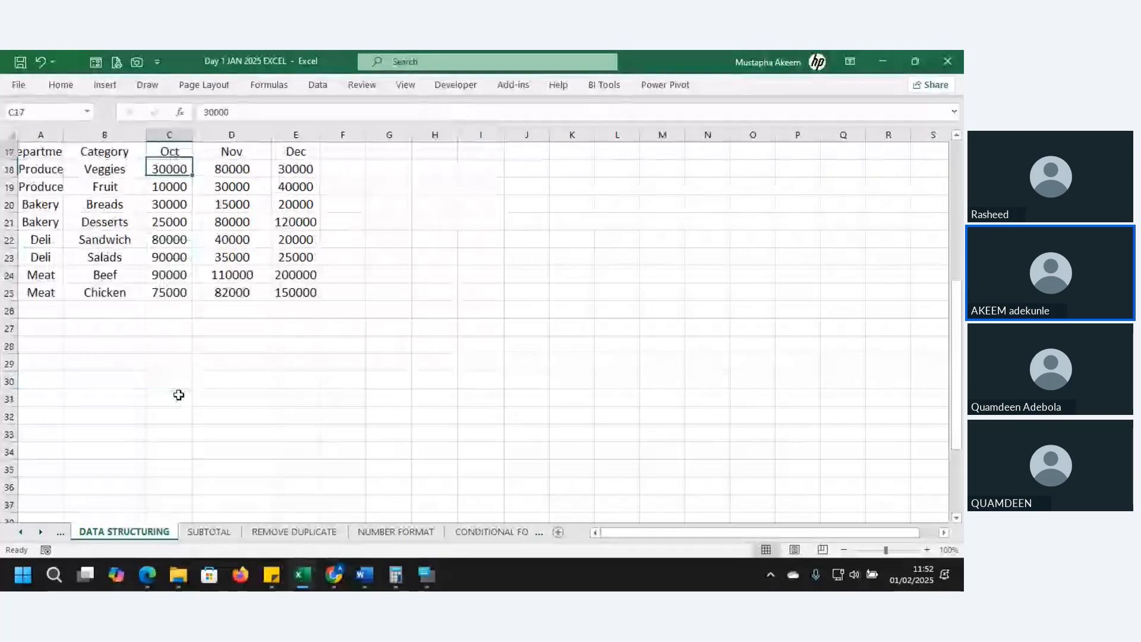
key("Up")
key("Up")
key("Up")
key("Up")
key("Up")
key("Up")
key("Up")
key("Up")
key("Up")
key("Up")
key("Up")
key("Up")
key("Up")
key("Up")
key("Up")
key("Up")
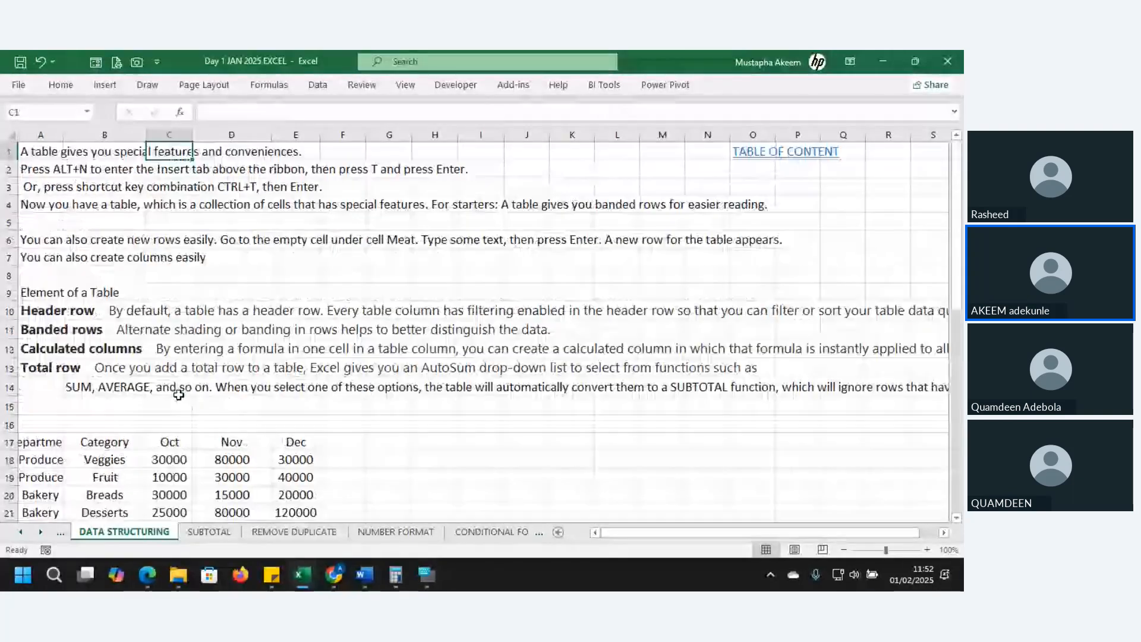
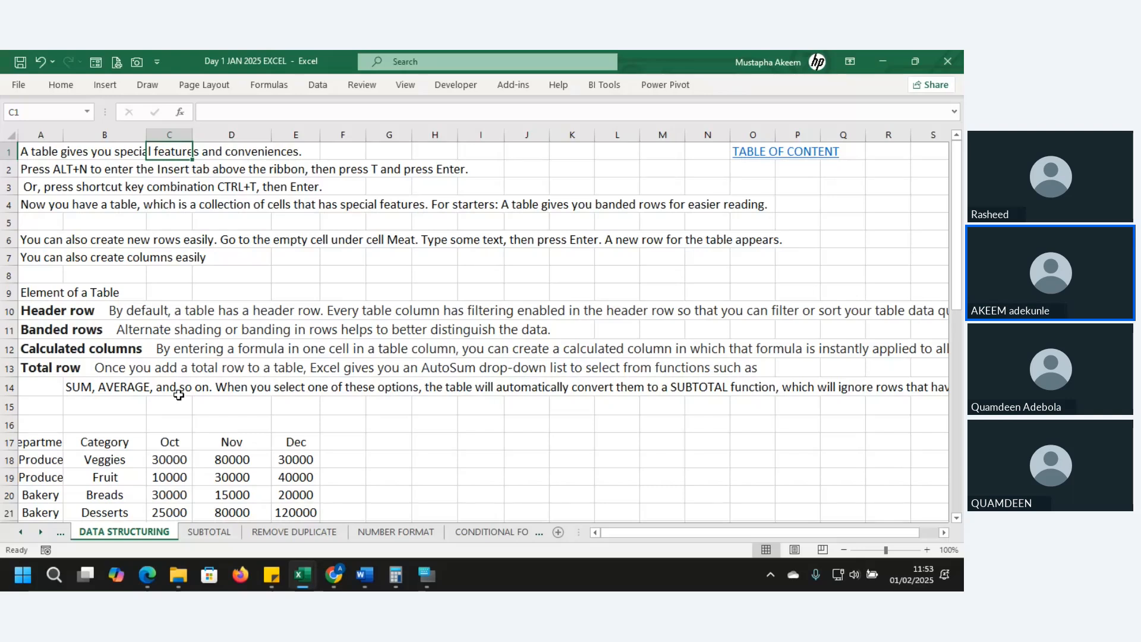
left_click(37, 443)
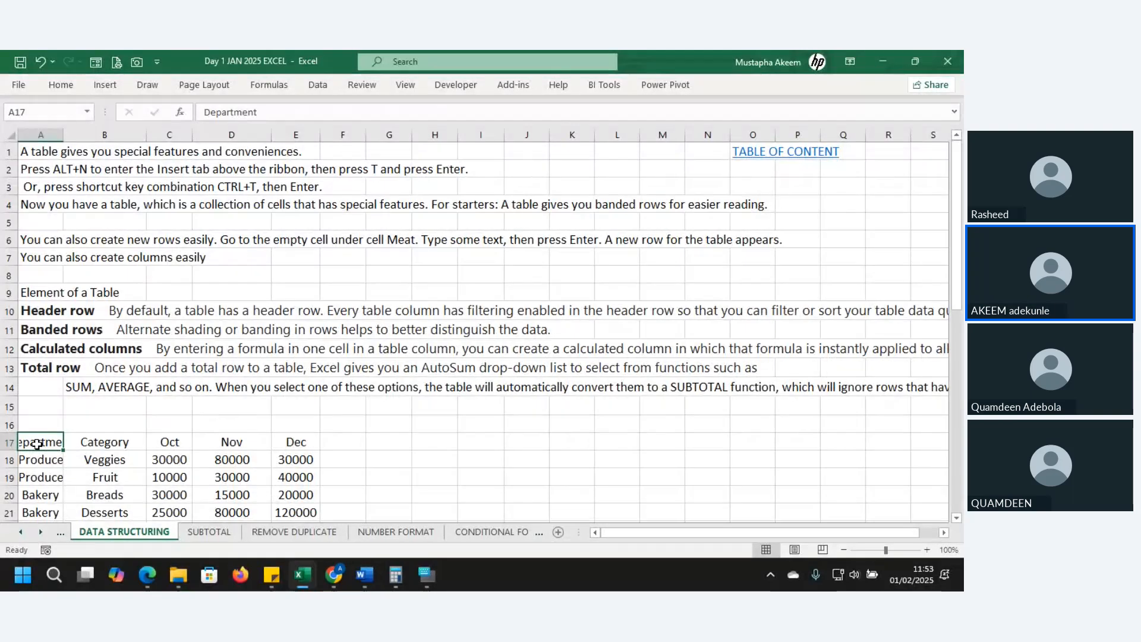
key("alt+Tab")
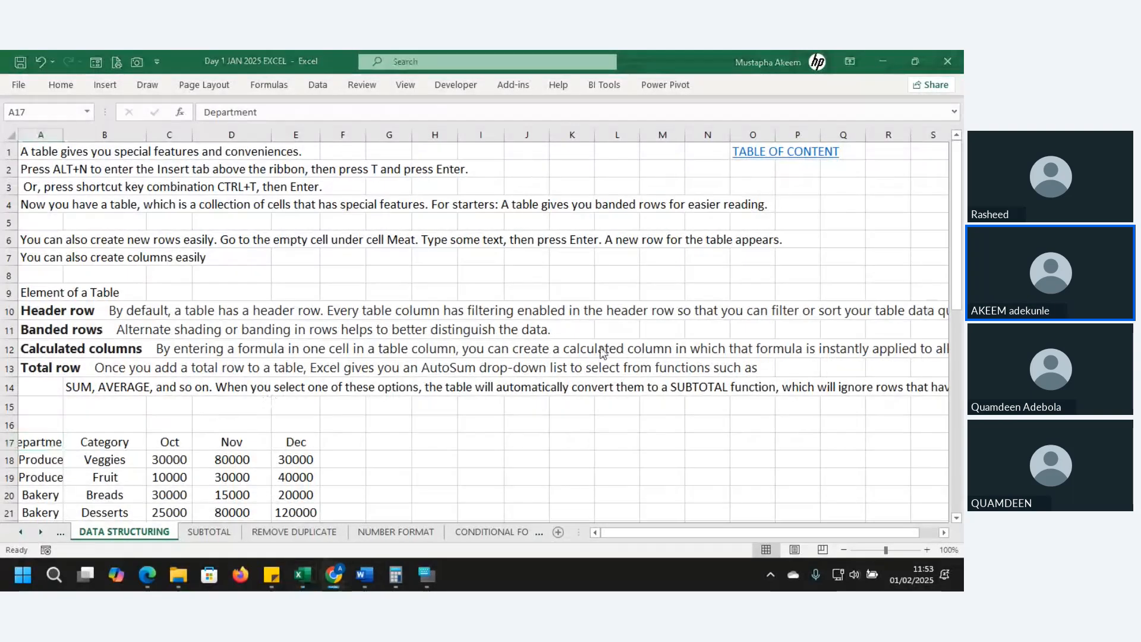
left_click(39, 442)
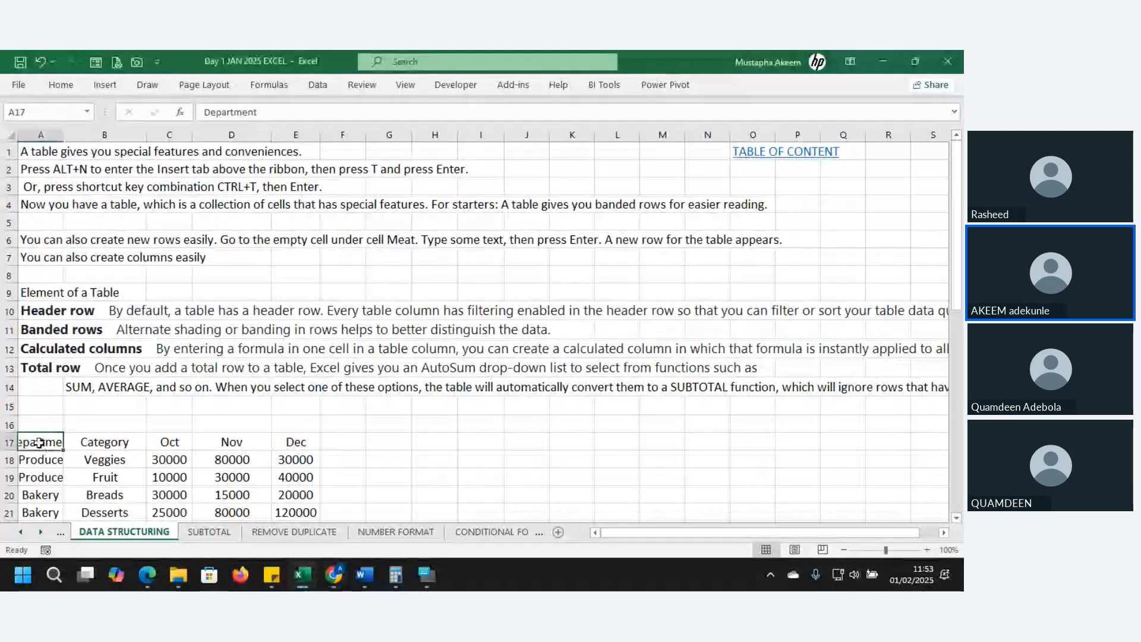
left_click(60, 461)
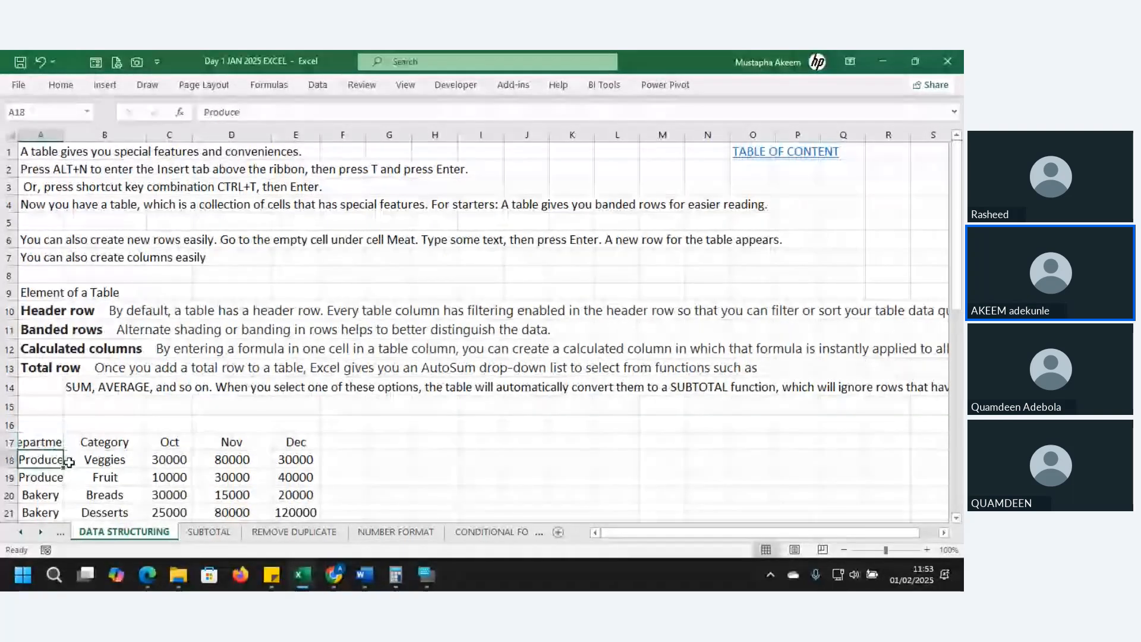
left_click(78, 468)
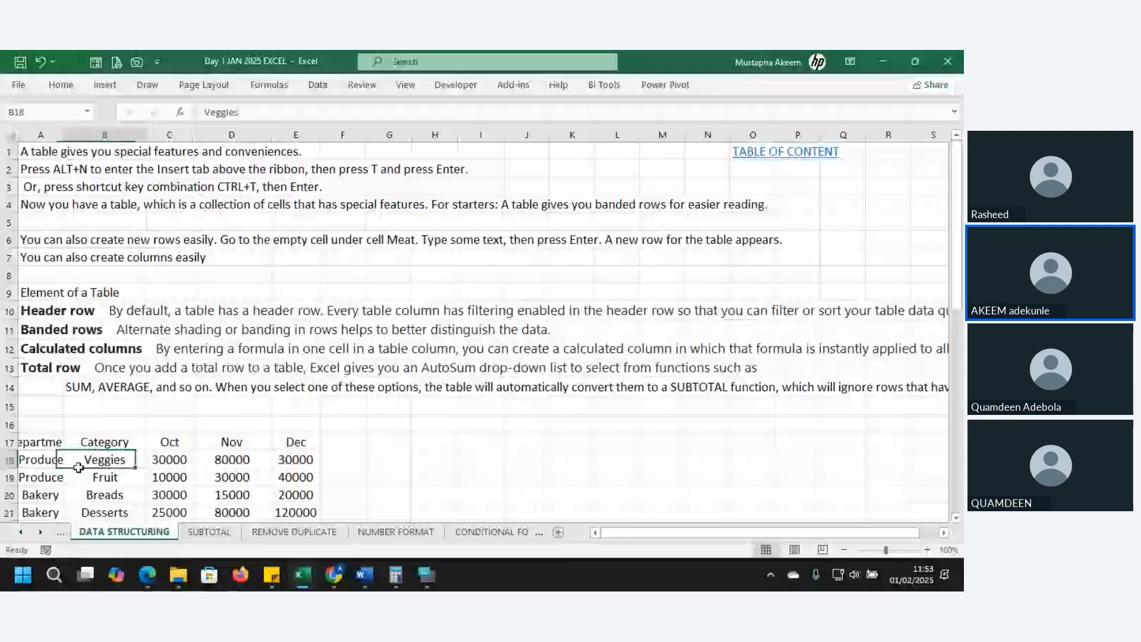
key("ctrl+t")
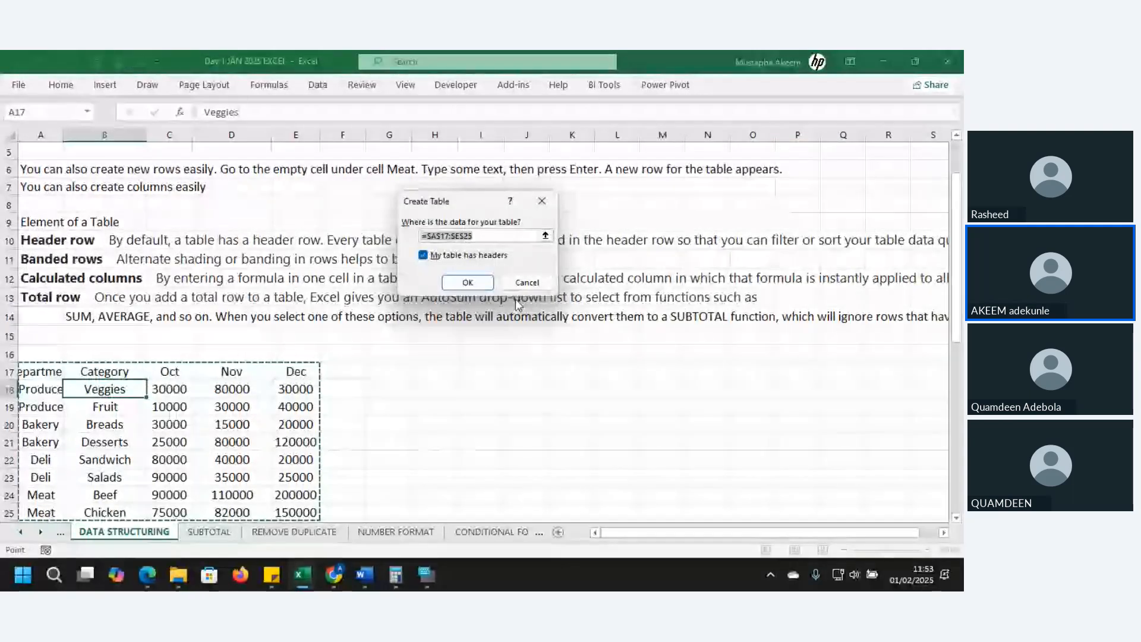
key("Escape")
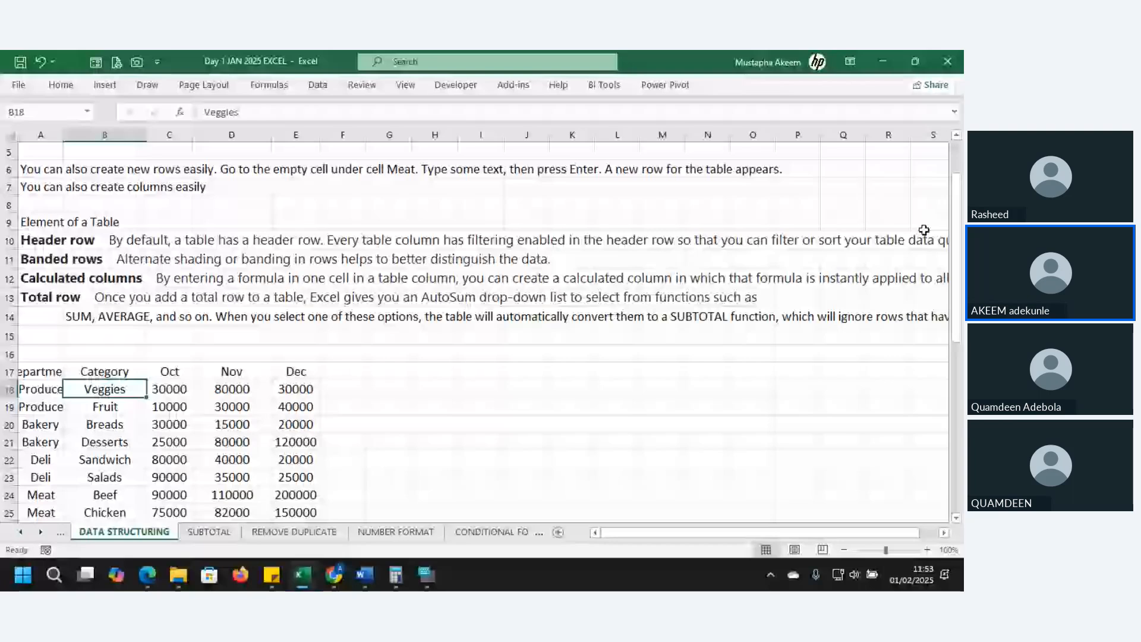
Convert the department sales data in A17:E25 into a table, using row 17 as the headers.
scroll(924, 230, "down", 2)
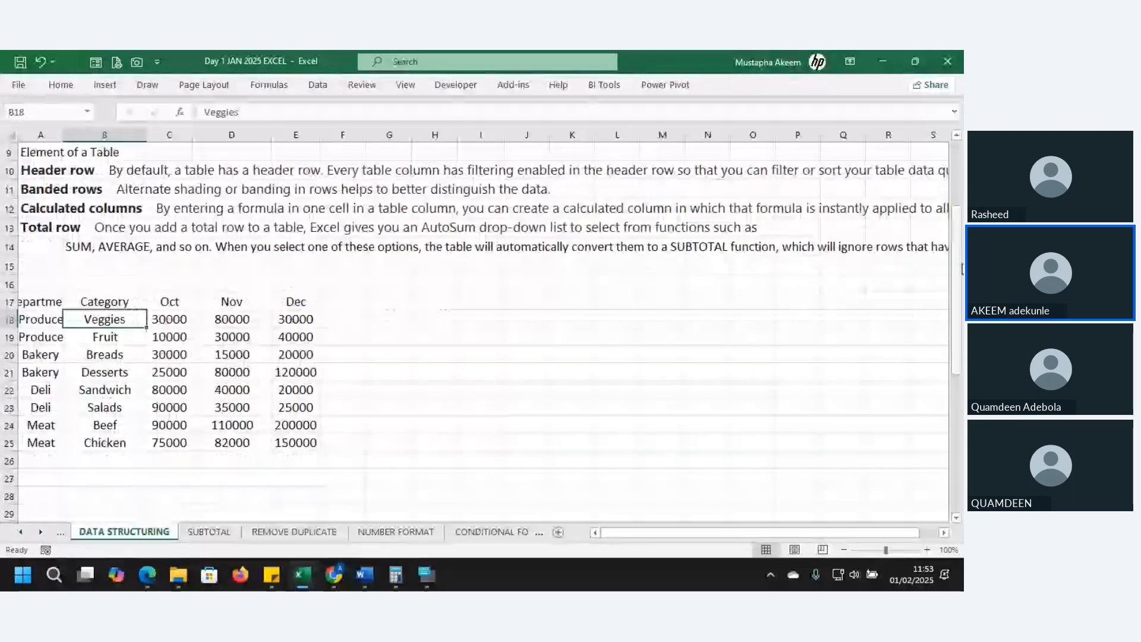
left_click(170, 371)
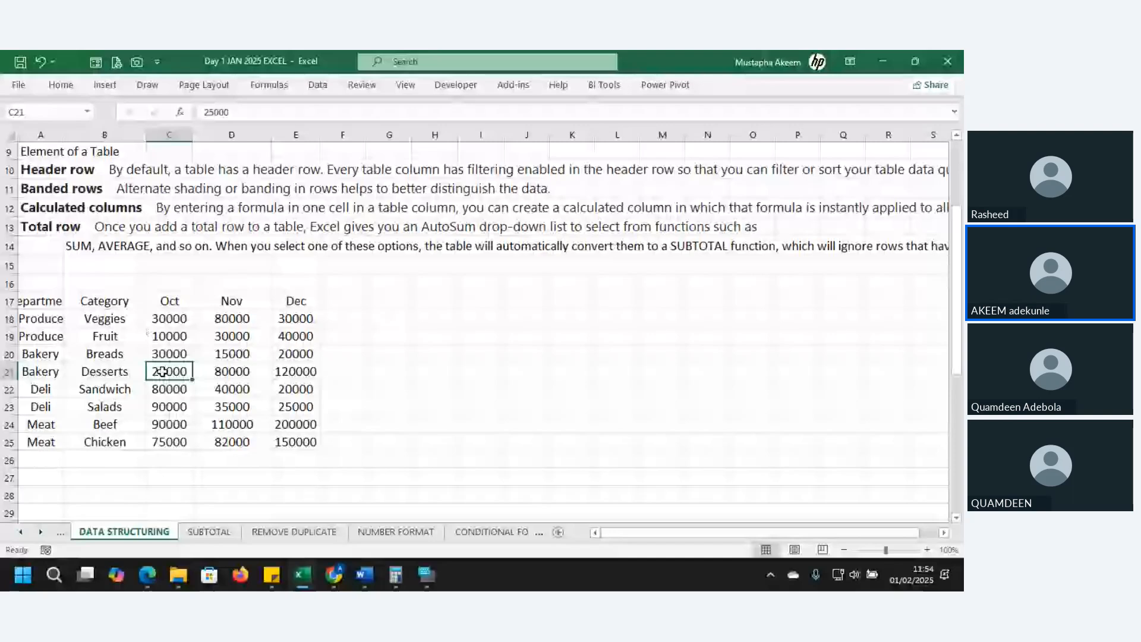
key("ctrl+t")
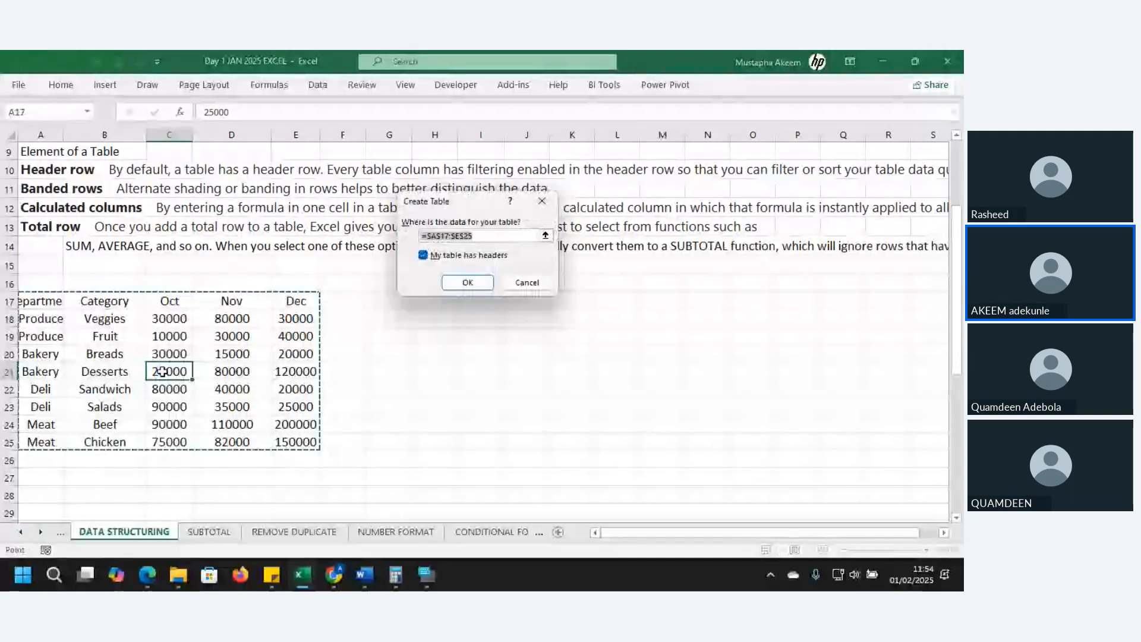
left_click(424, 256)
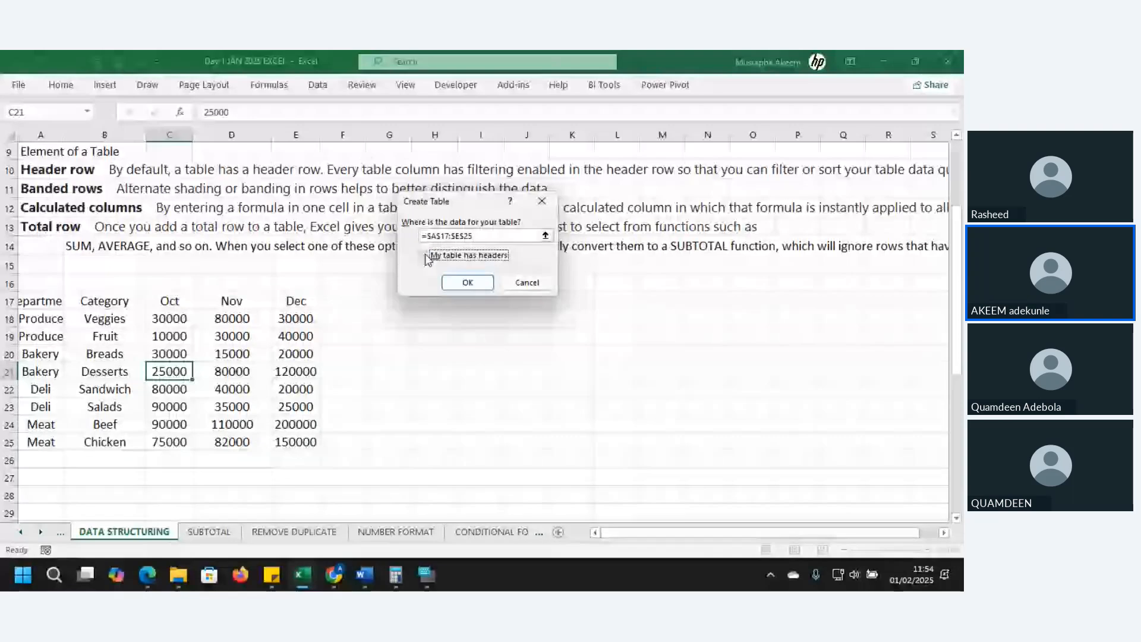
left_click(468, 283)
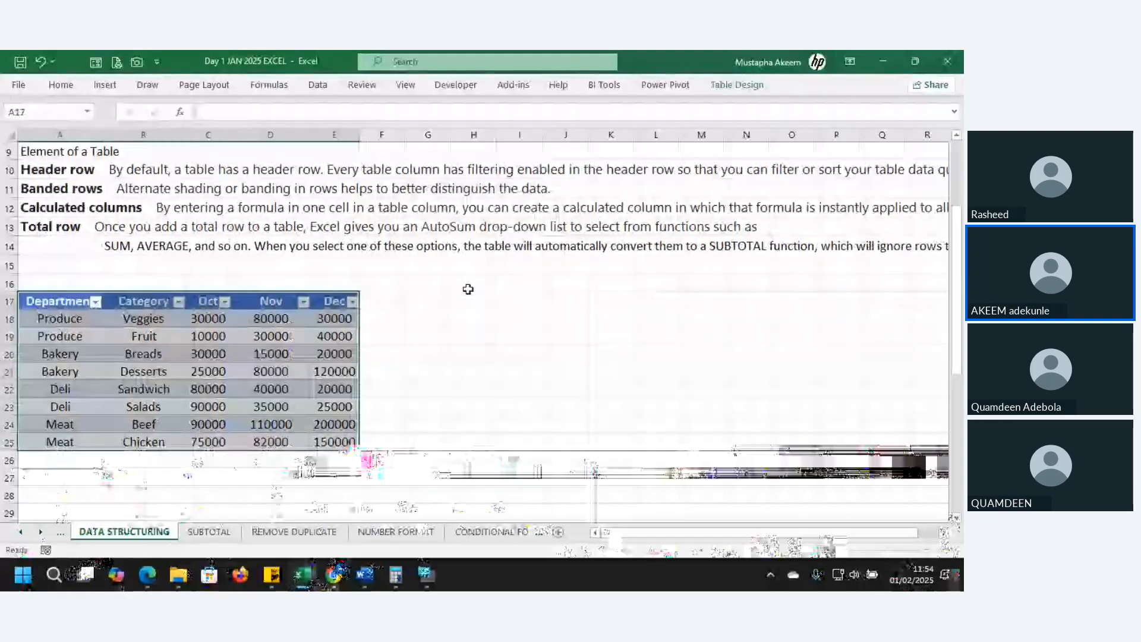
left_click(91, 372)
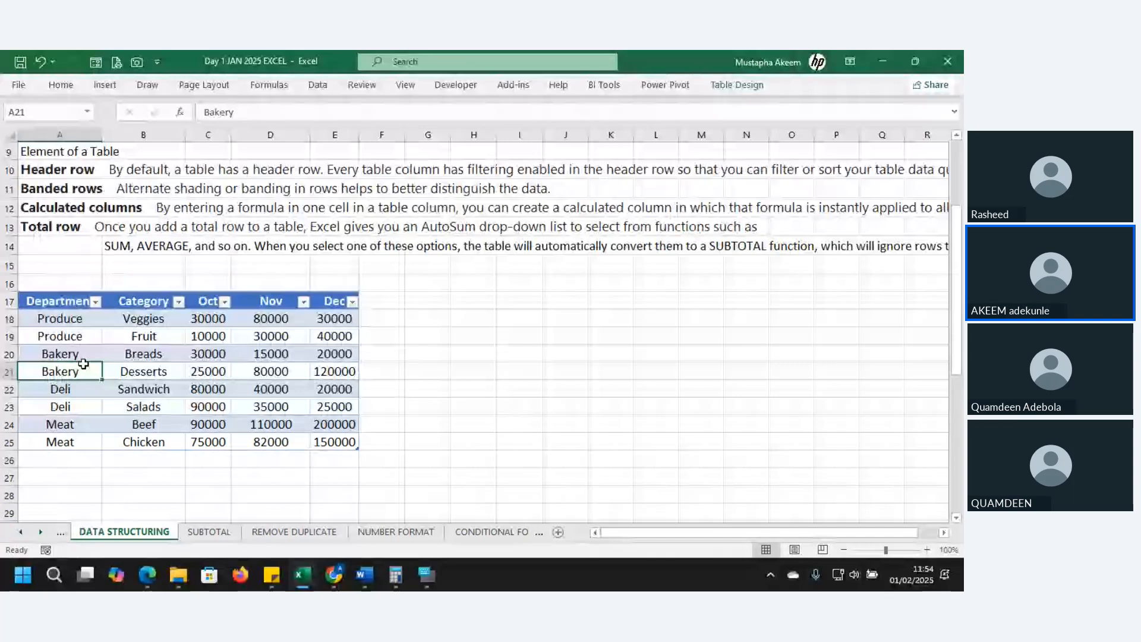
left_click(136, 356)
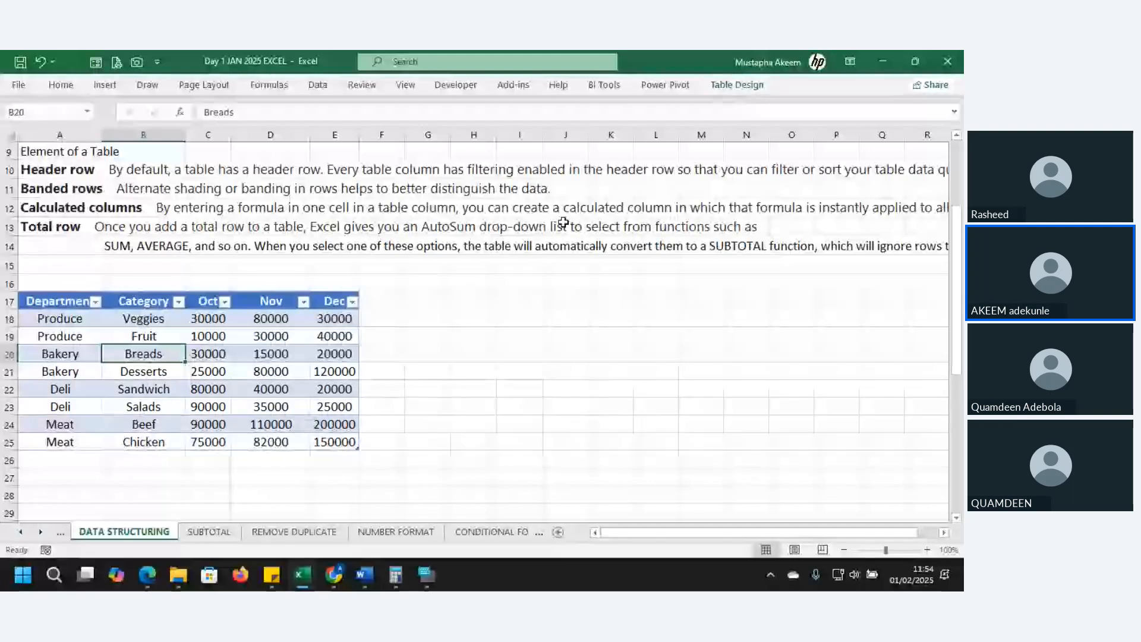
left_click(428, 336)
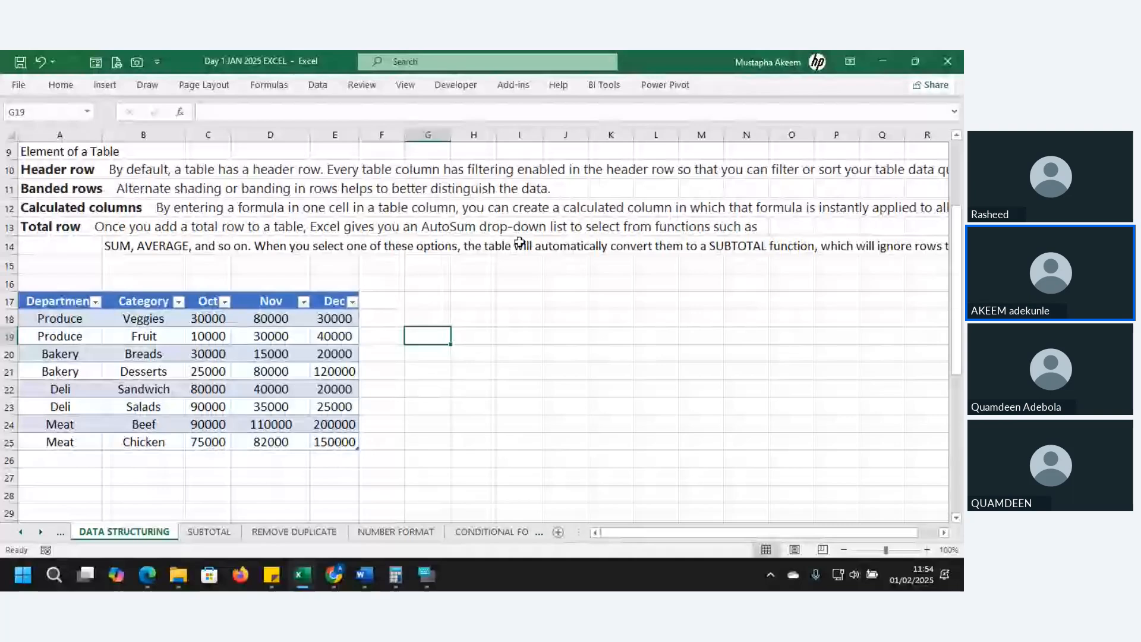
left_click(271, 355)
left_click(473, 336)
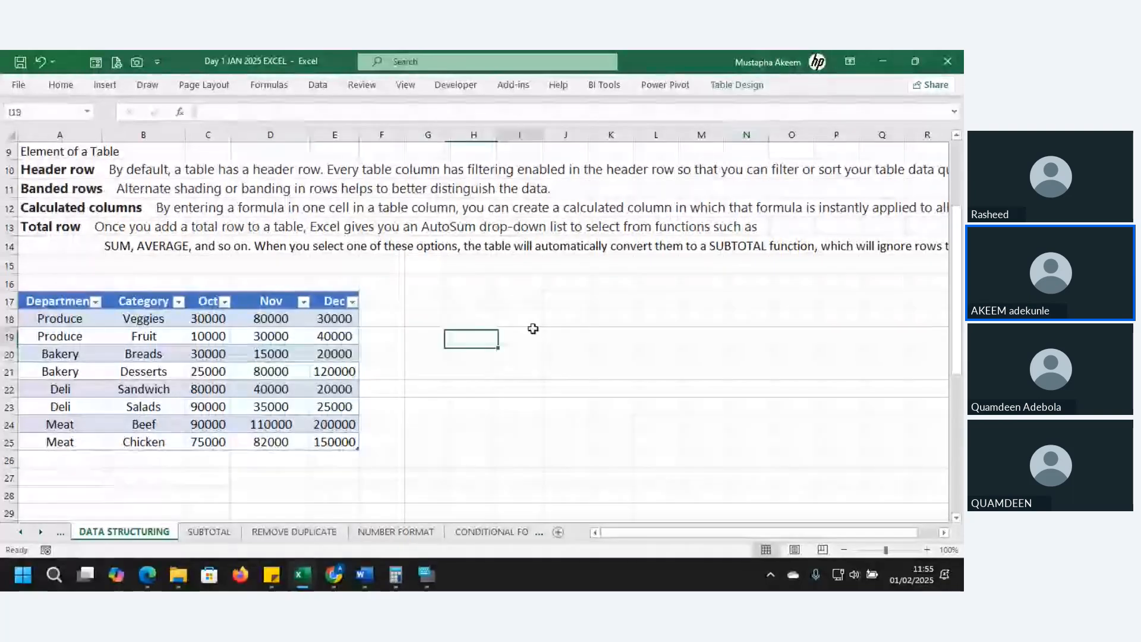
left_click(529, 335)
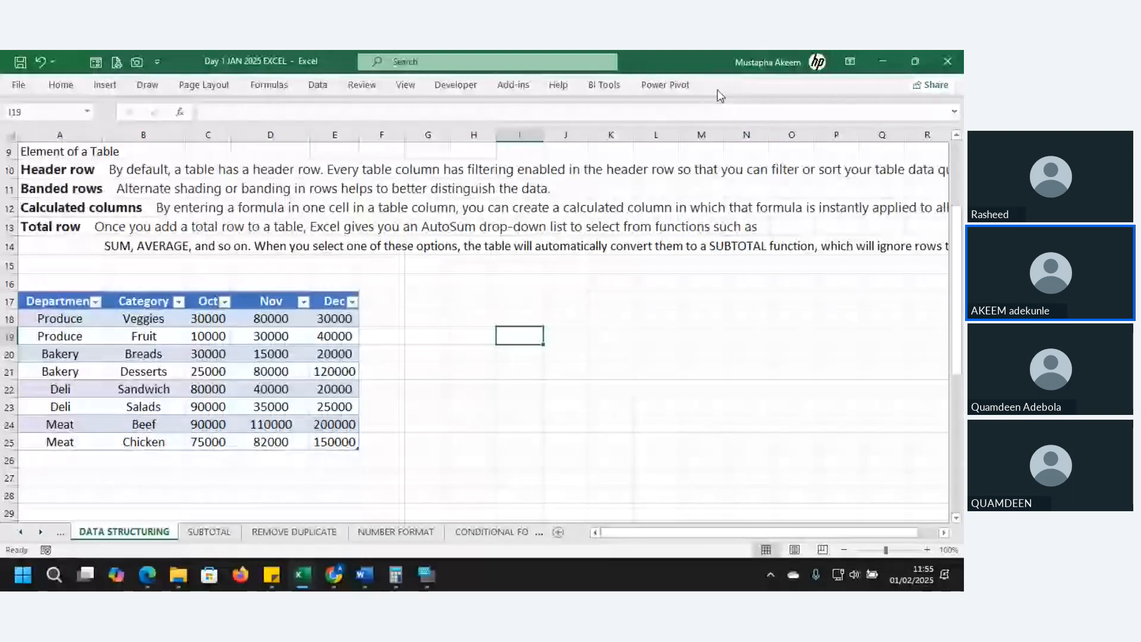
Rename the department sales table as GroceryTable.
left_click(286, 354)
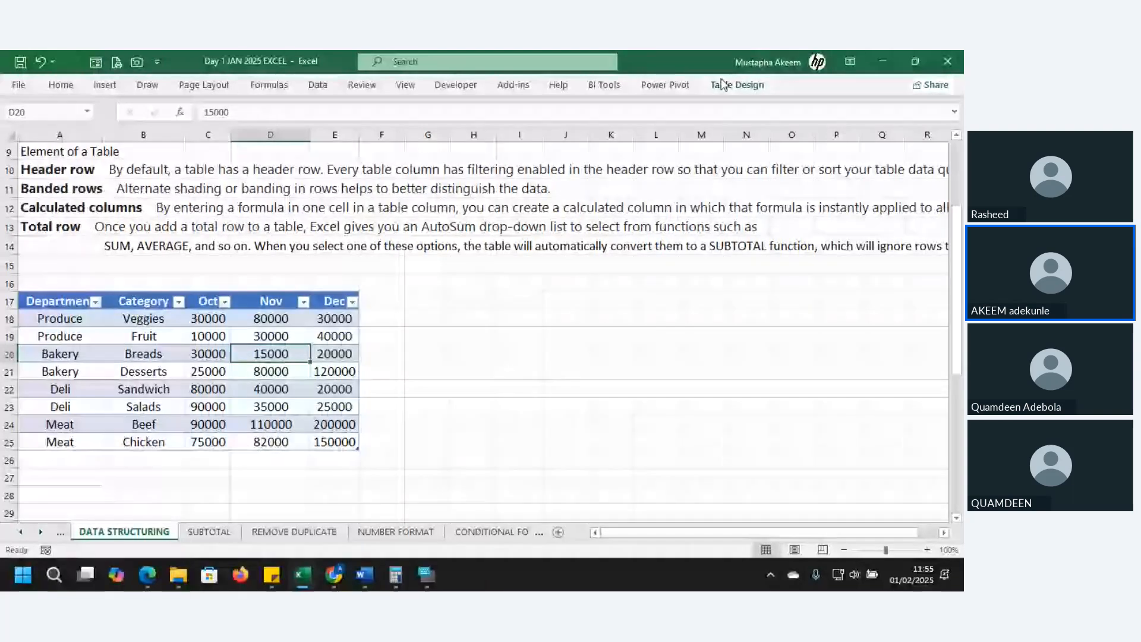
left_click(723, 84)
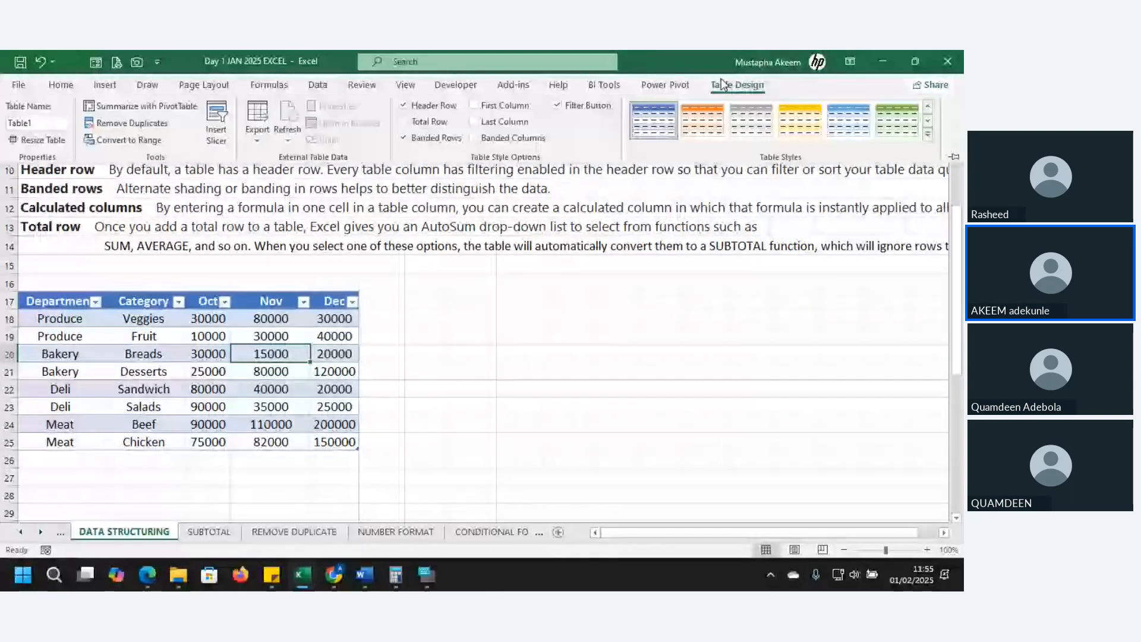
left_click(40, 123)
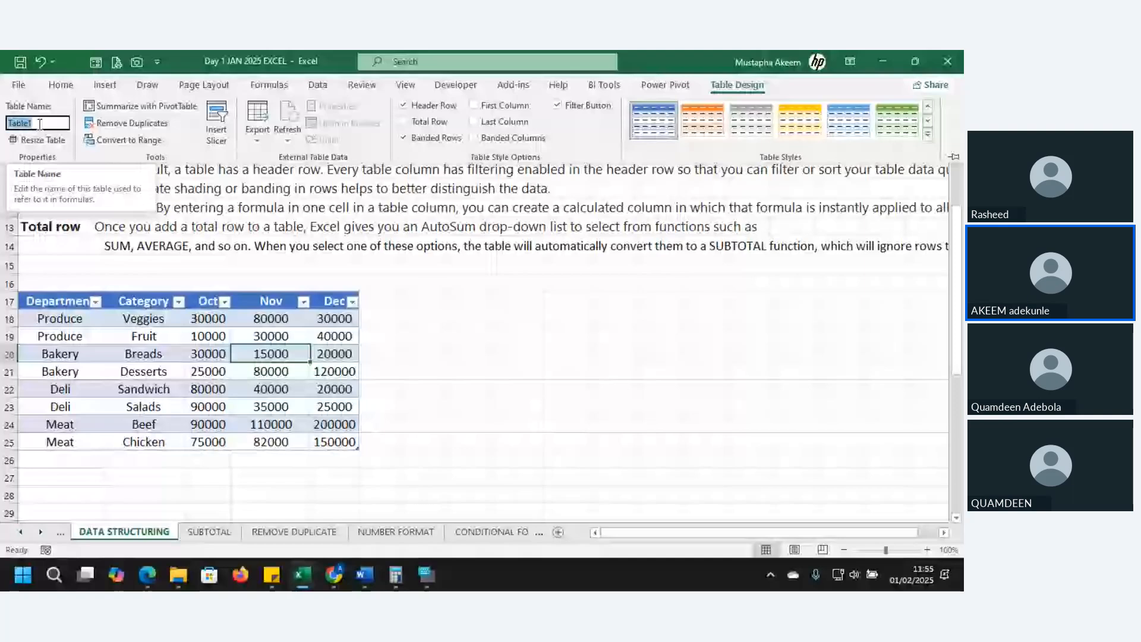
type("gR")
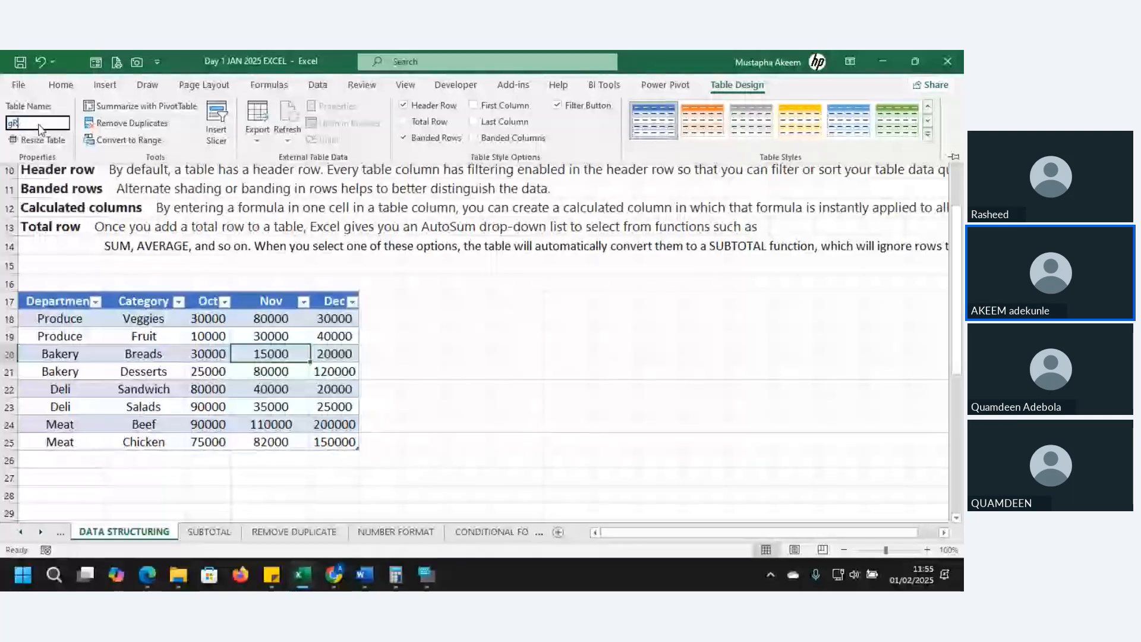
key("BackSpace")
key("BackSpace")
type("Groce")
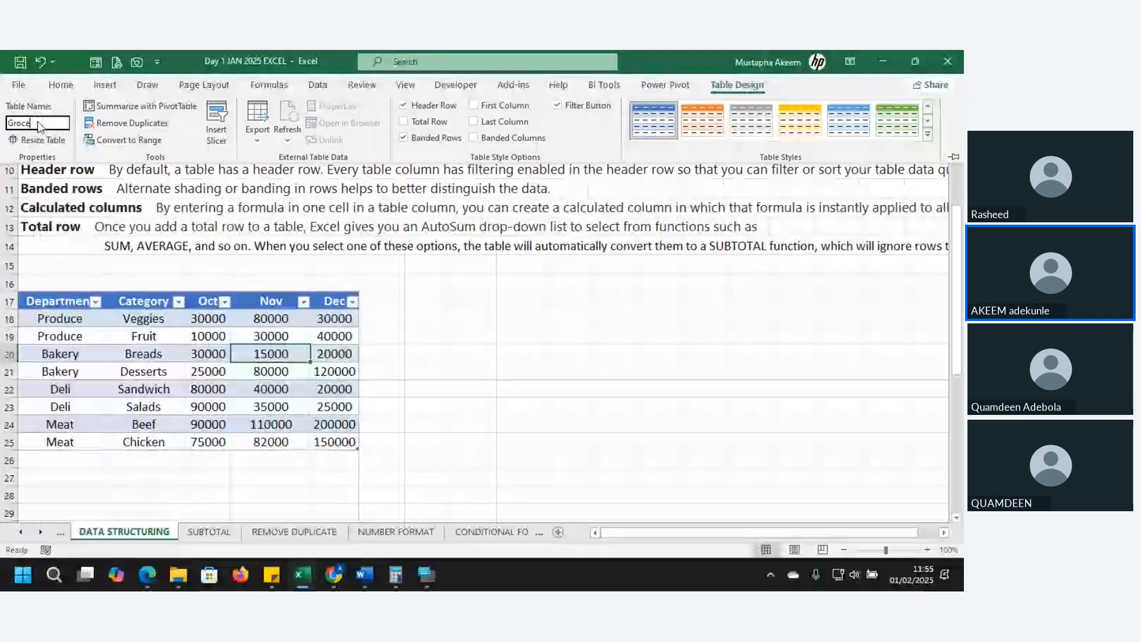
type("ry")
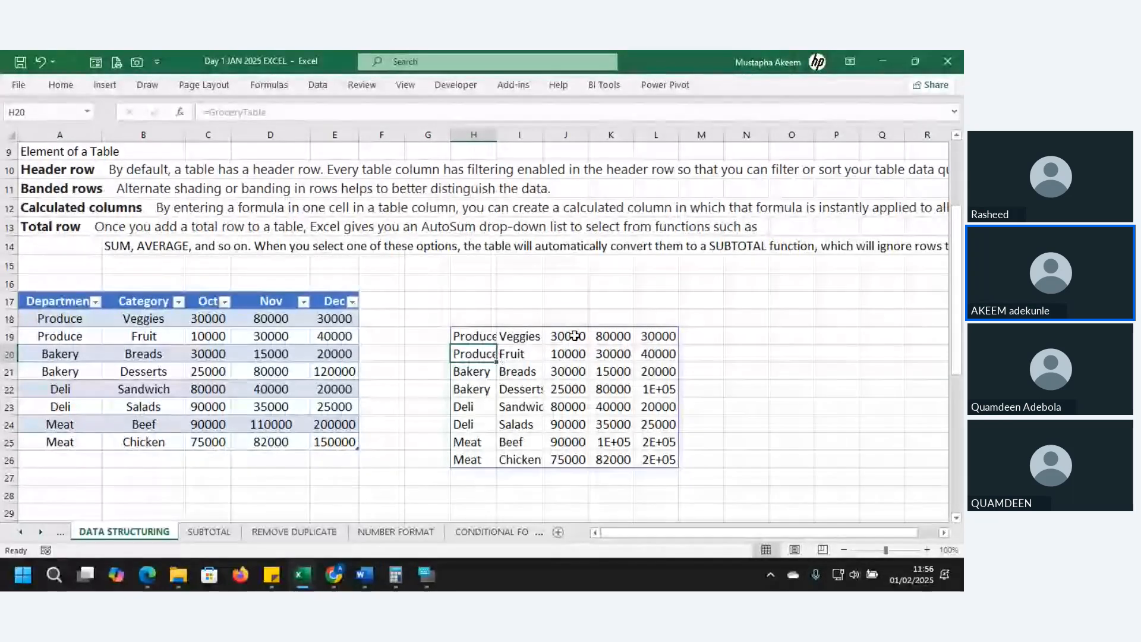
Change the formula in H19 to =GroceryTable[Category] so it returns only the Category column.
left_click(487, 340)
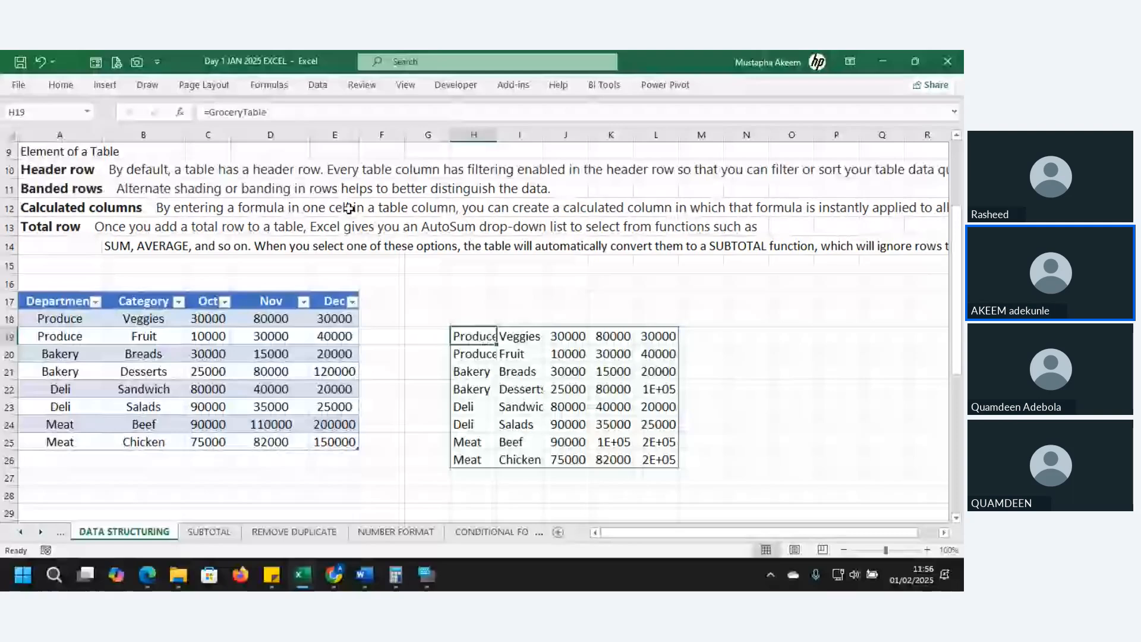
left_click(294, 113)
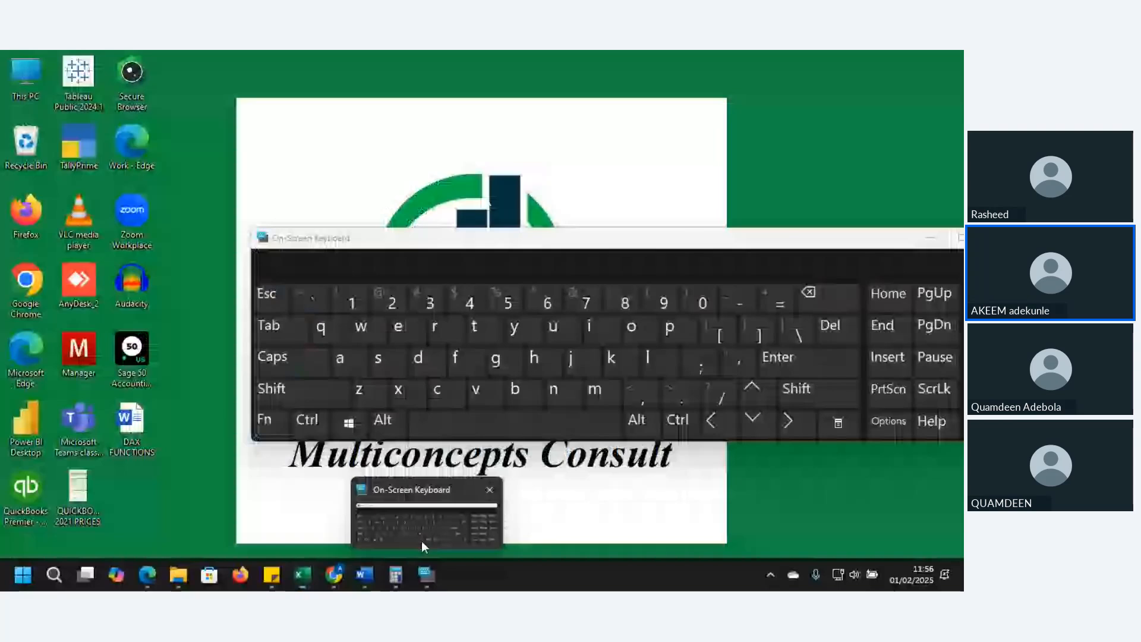
left_click(423, 541)
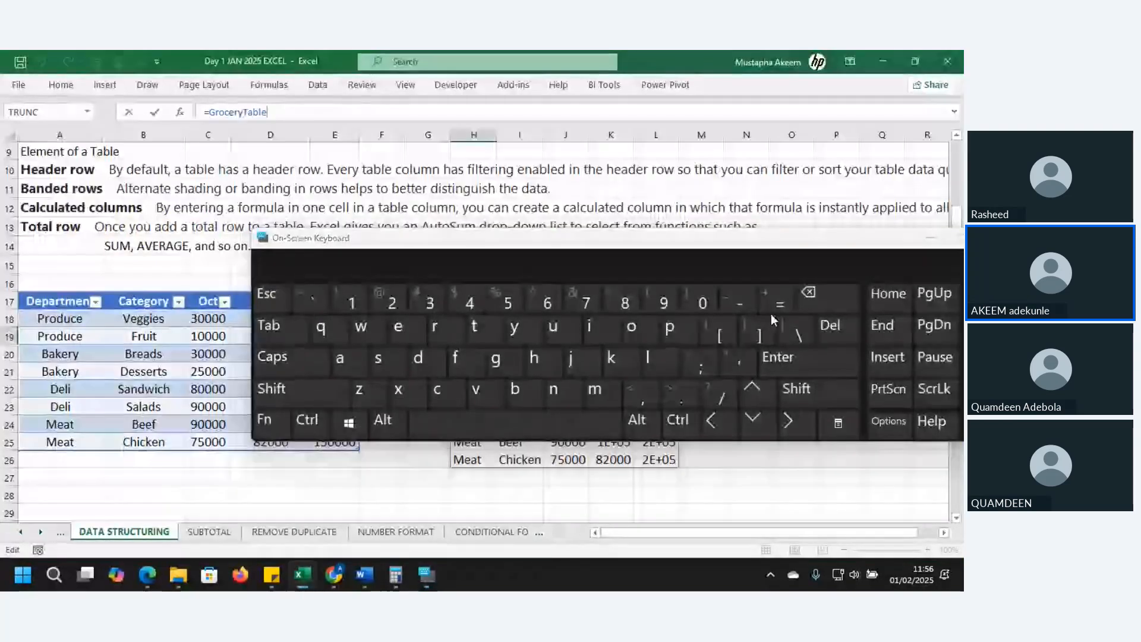
left_click(723, 341)
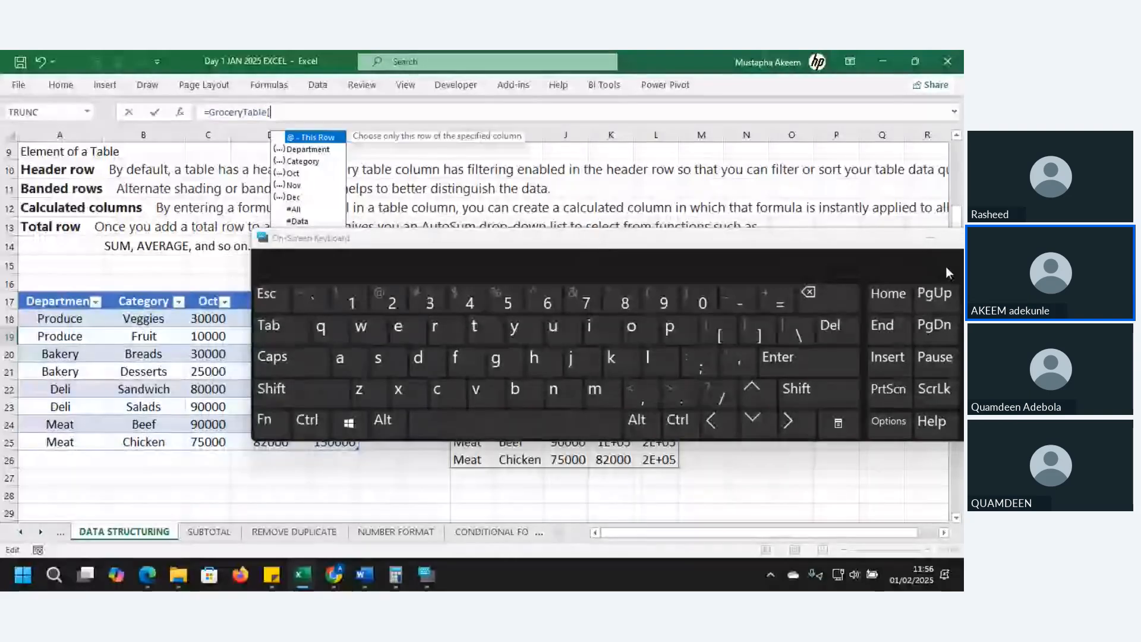
left_click(929, 239)
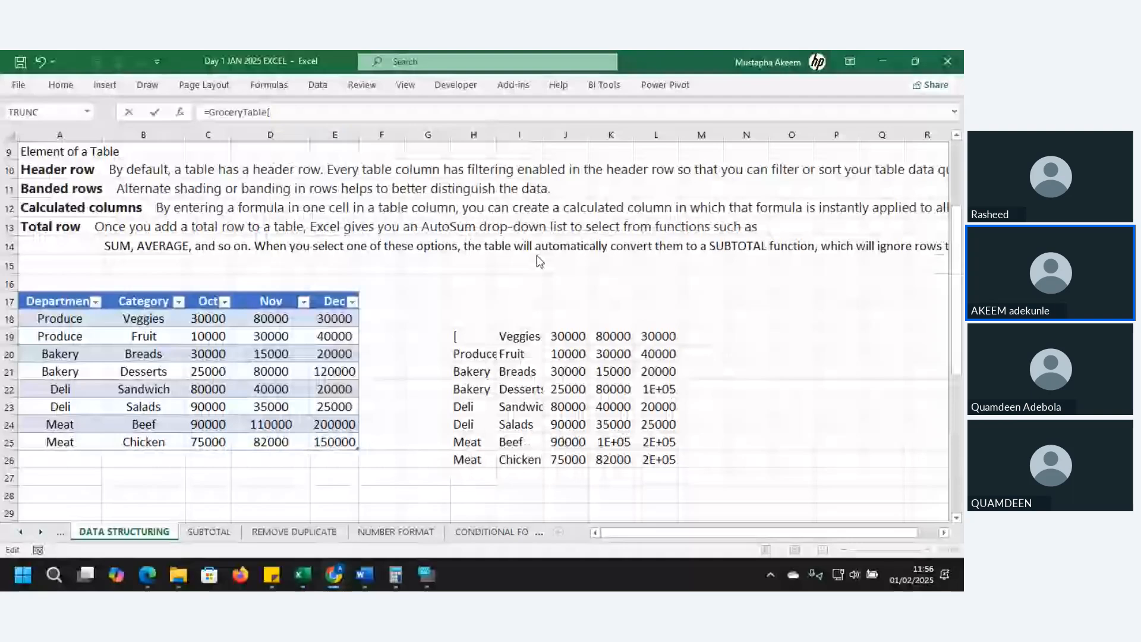
left_click(324, 113)
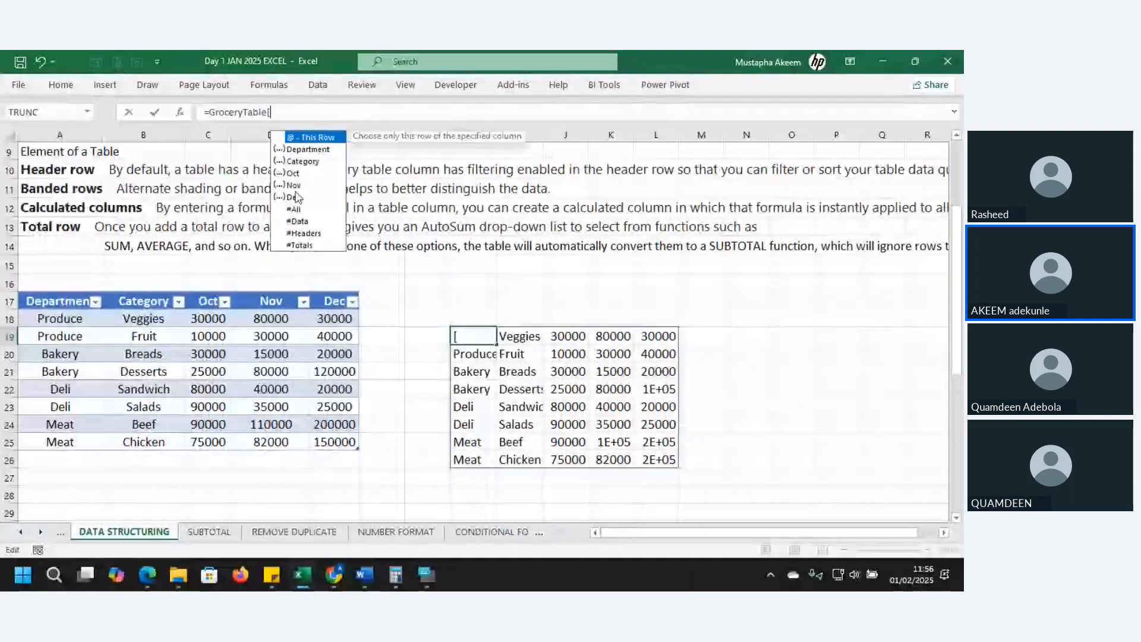
left_click(297, 174)
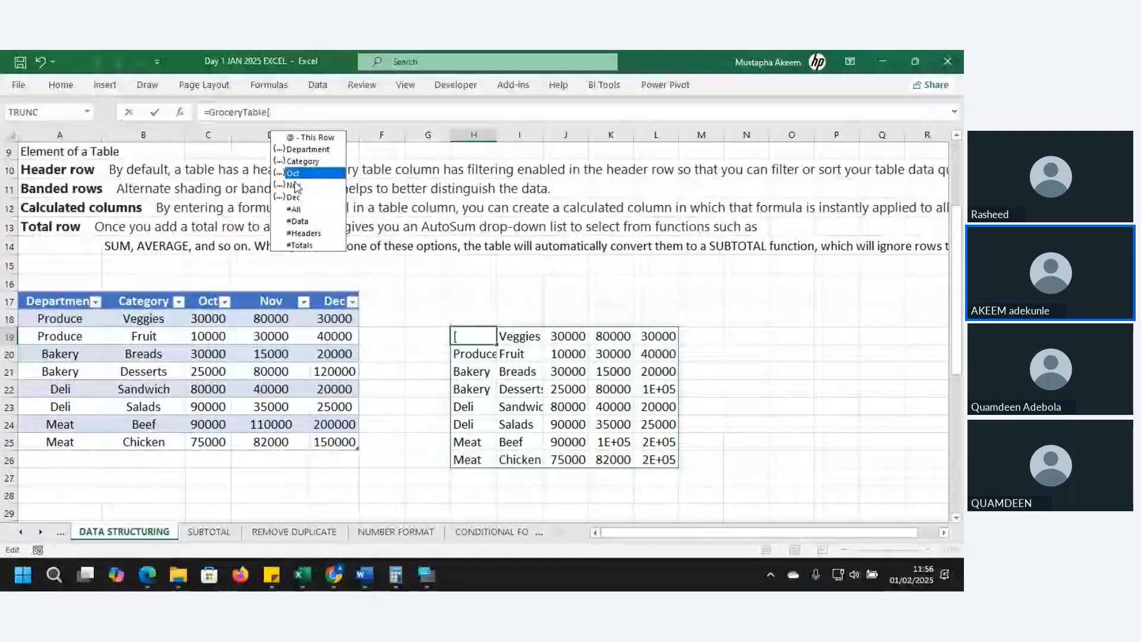
left_click(305, 161)
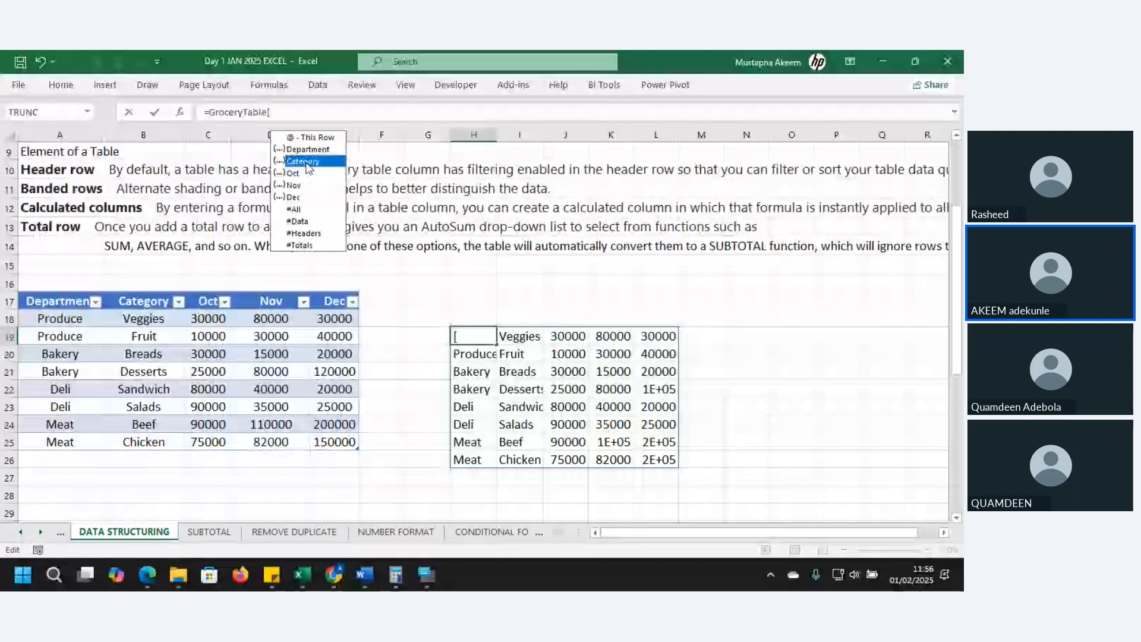
double_click(305, 161)
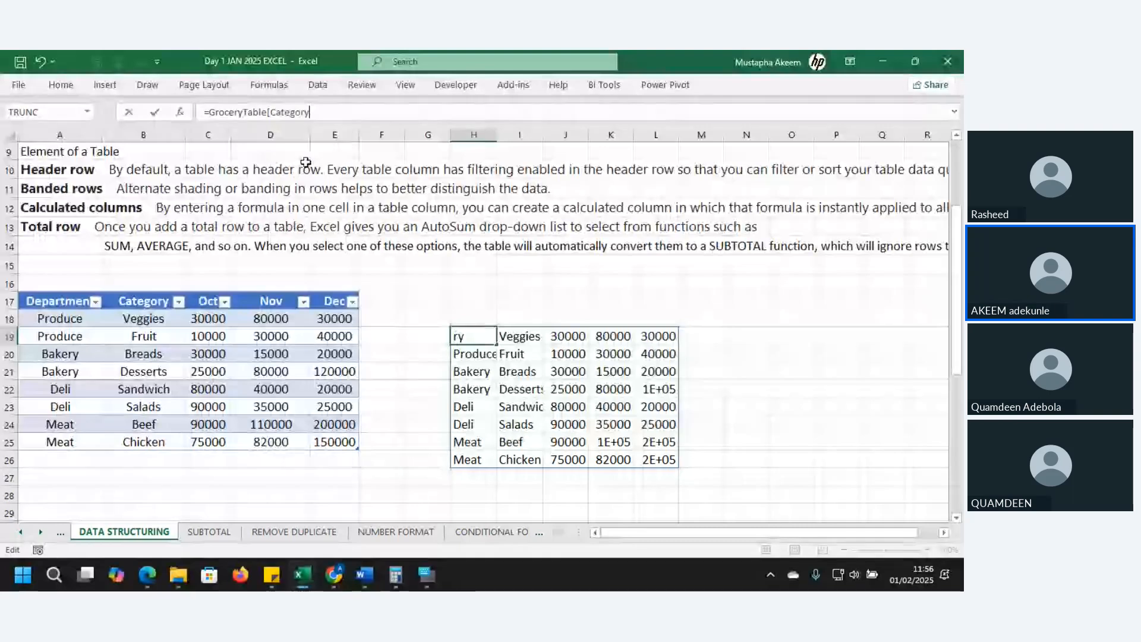
type("]")
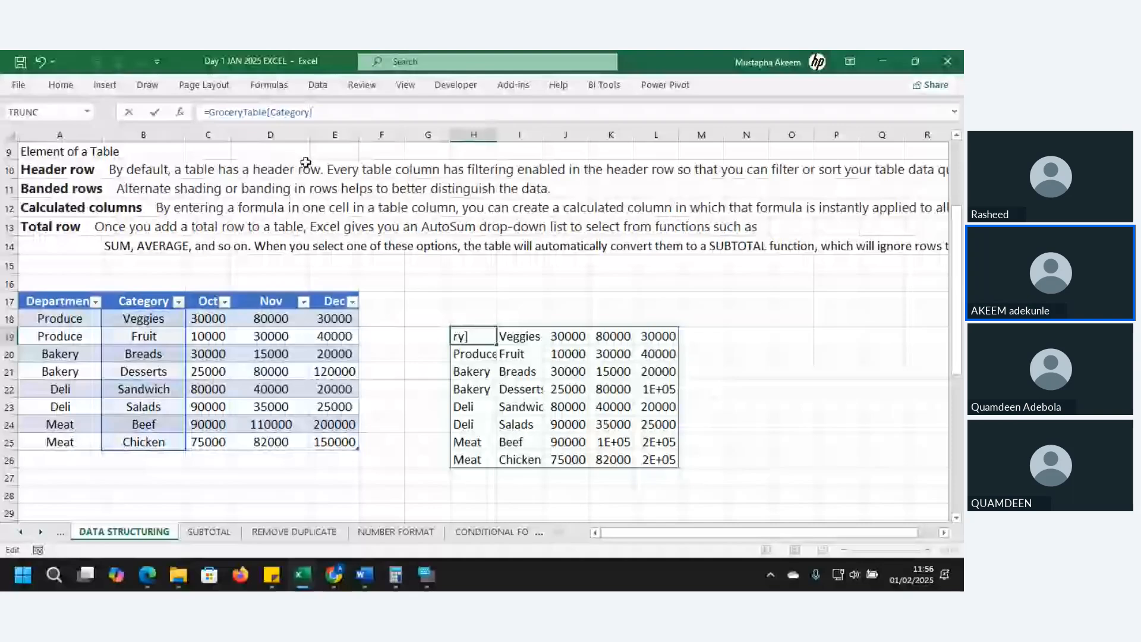
key("Return")
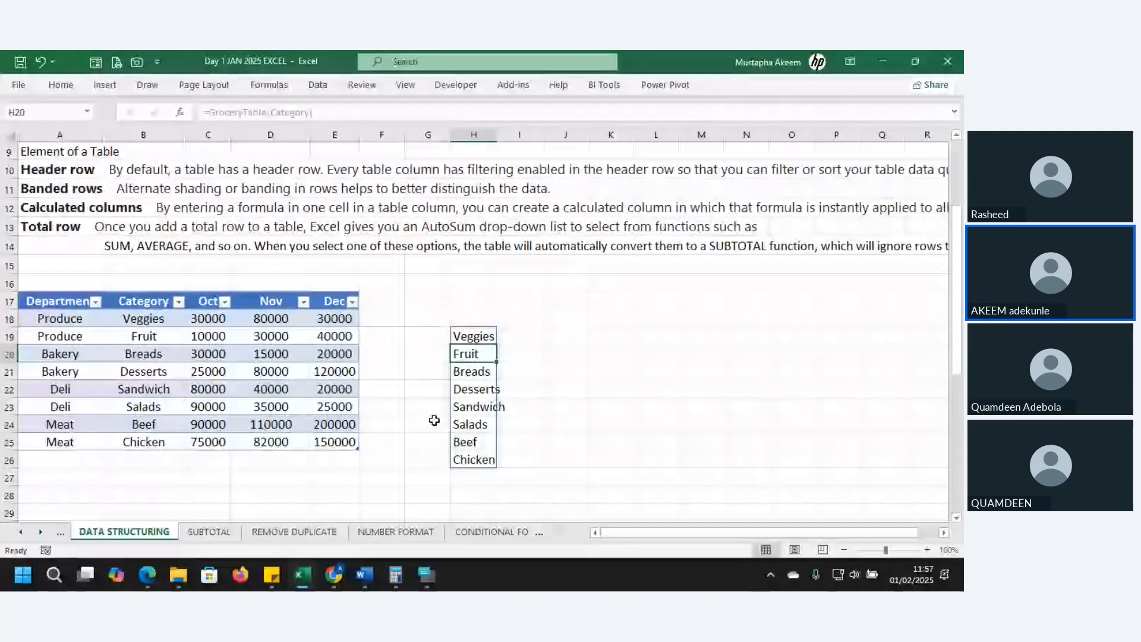
Insert a slicer for the Department column of GroceryTable and place it directly beside the table.
left_click(527, 336)
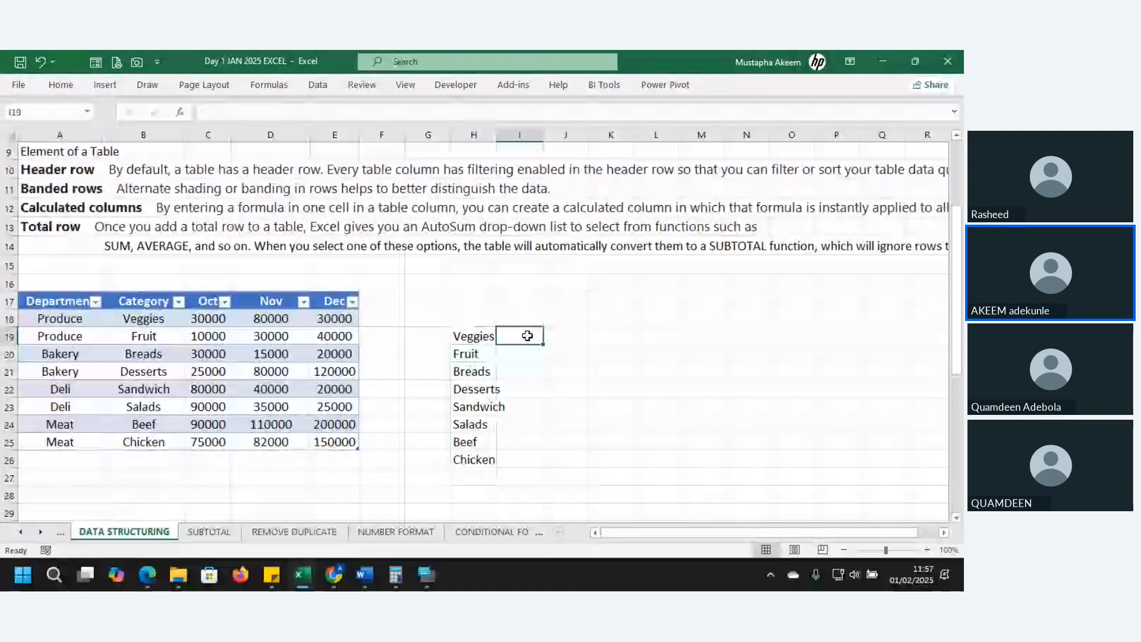
left_click(312, 355)
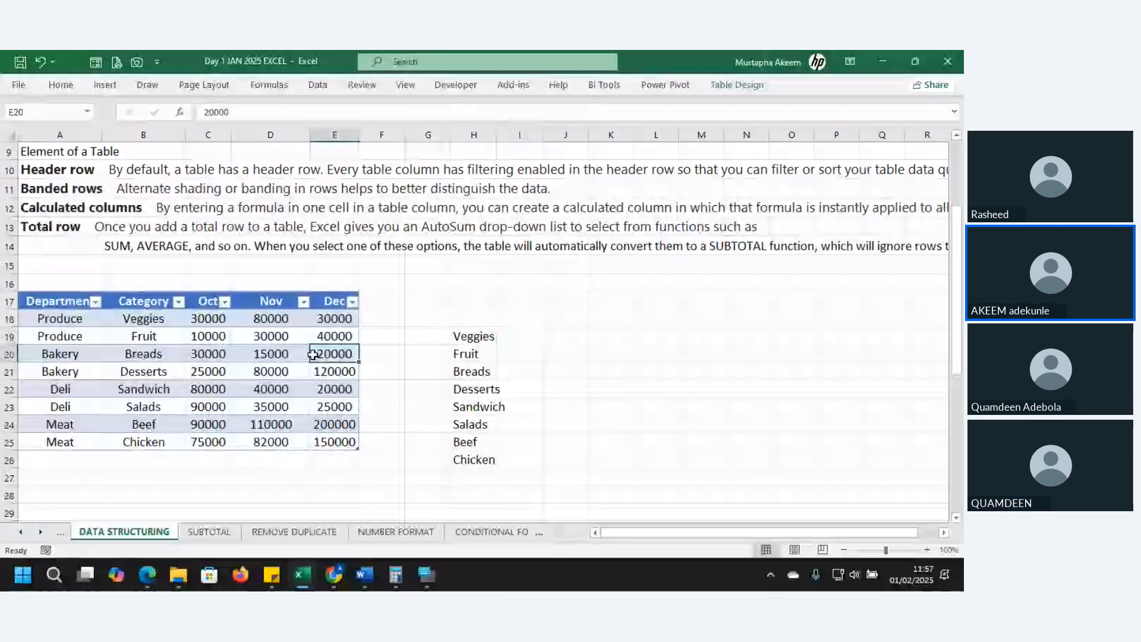
left_click(737, 84)
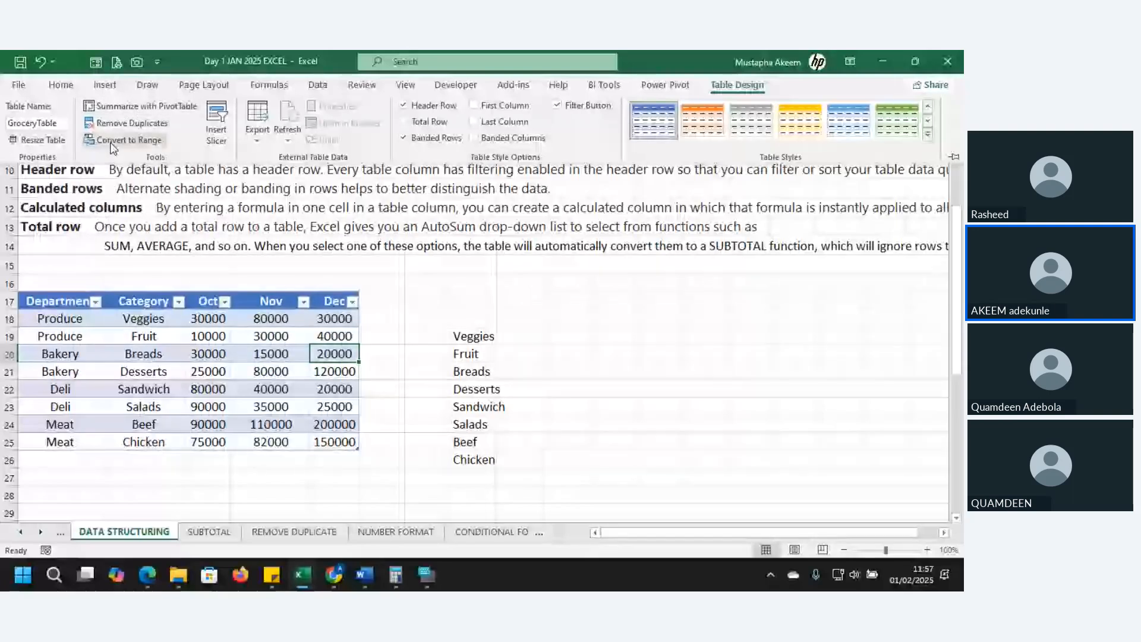
left_click(143, 319)
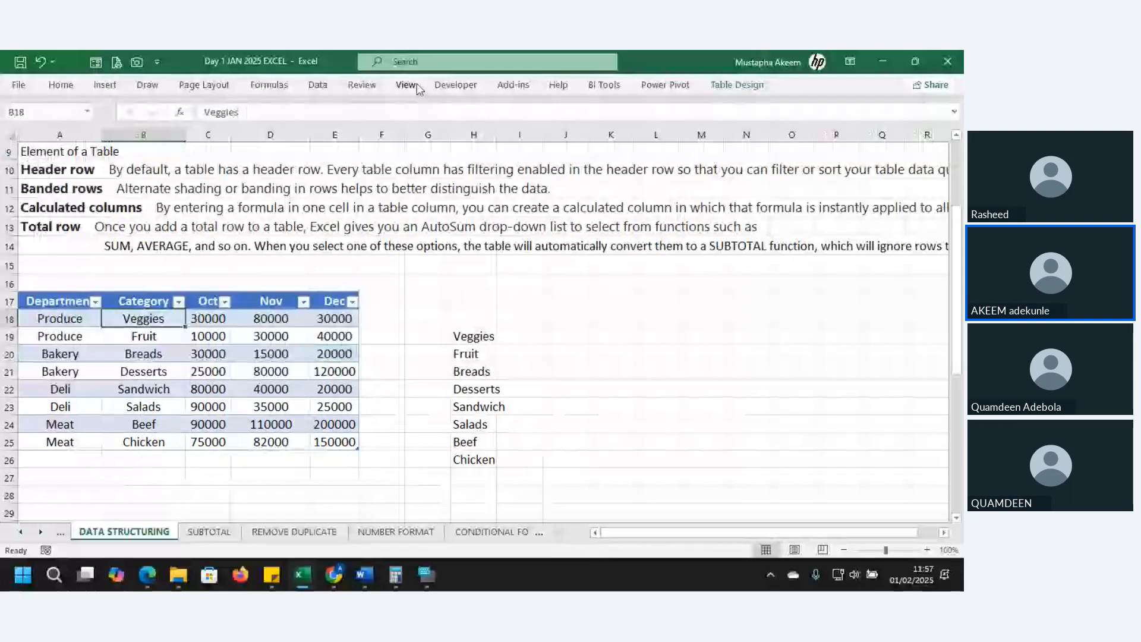
left_click(735, 87)
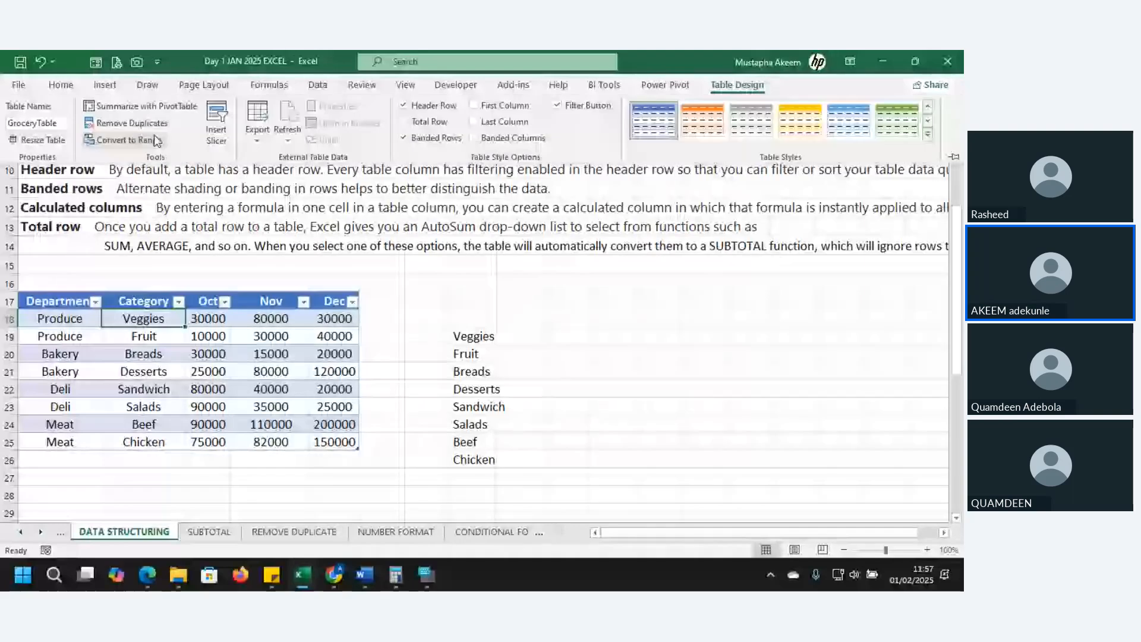
left_click(218, 124)
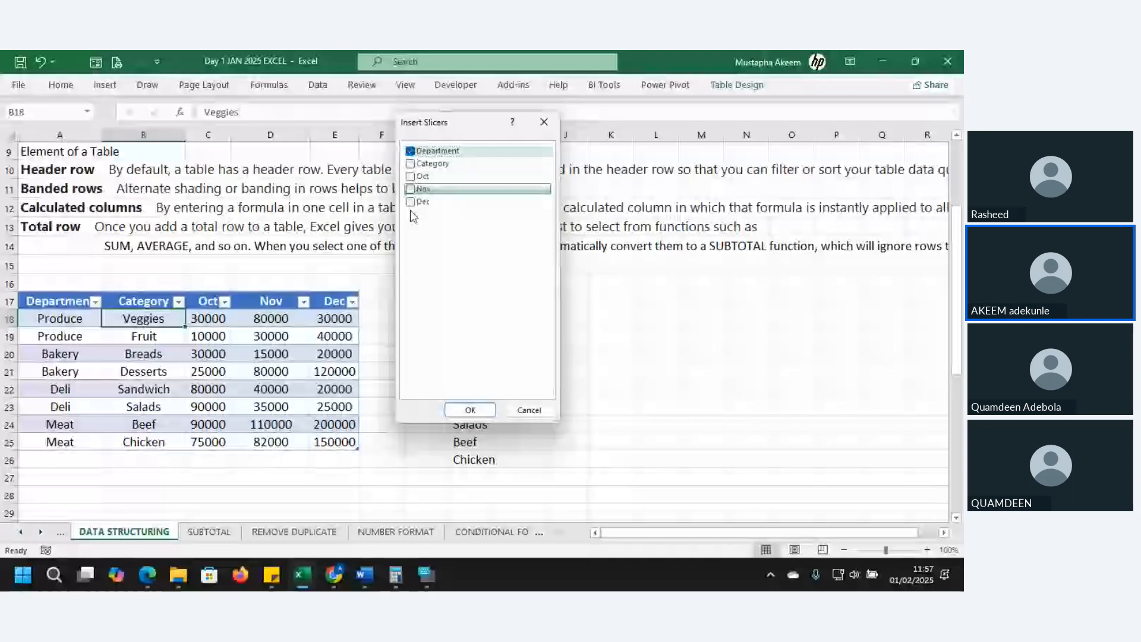
key("Return")
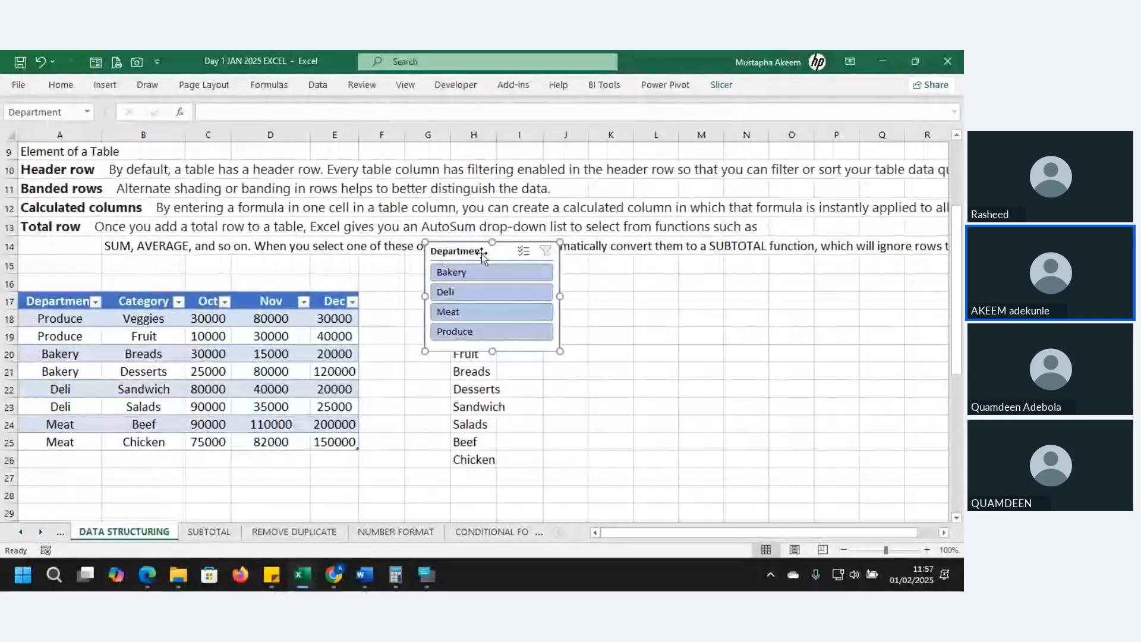
left_click_drag(482, 253, 427, 279)
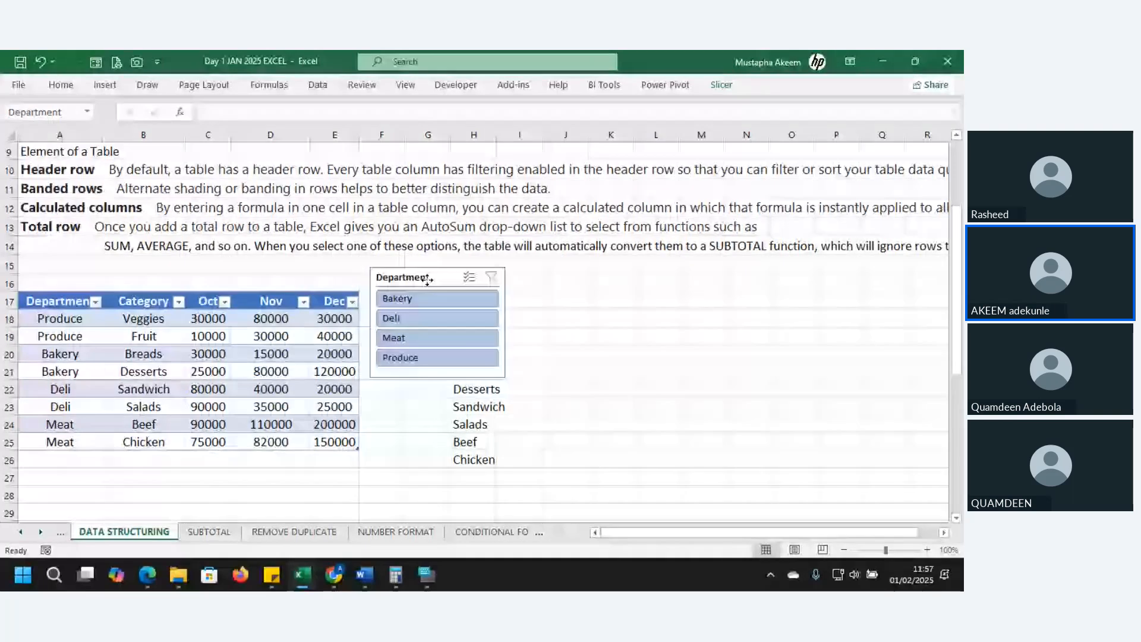
Filter the table with the Department slicer by Bakery, Deli, Meat, Produce and Bakery again, and clear the filter.
left_click(413, 304)
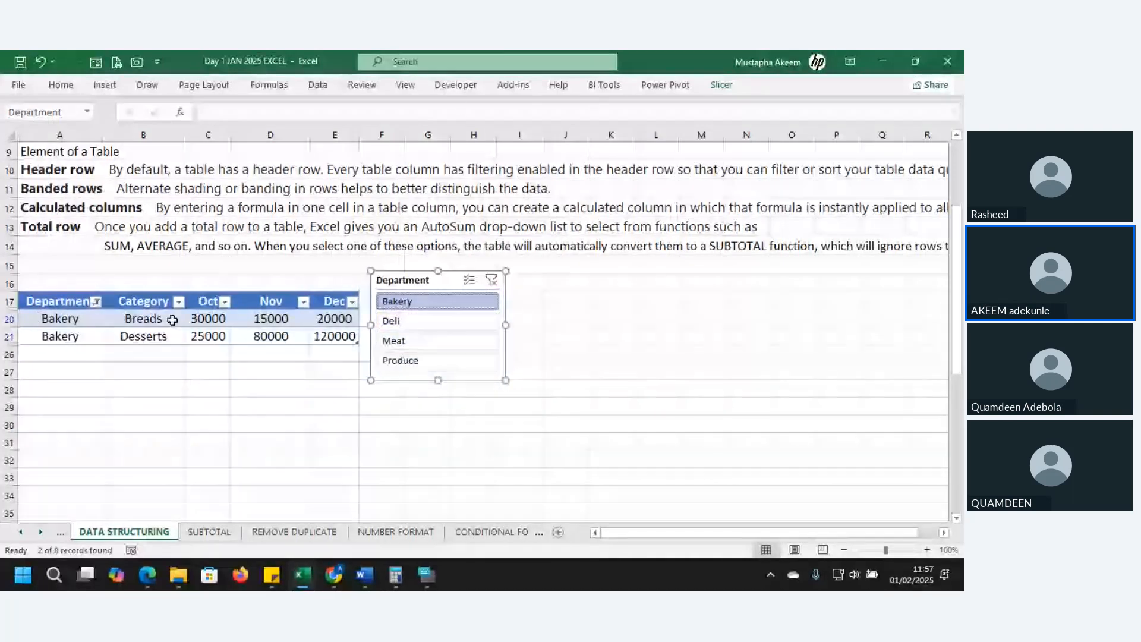
left_click(405, 321)
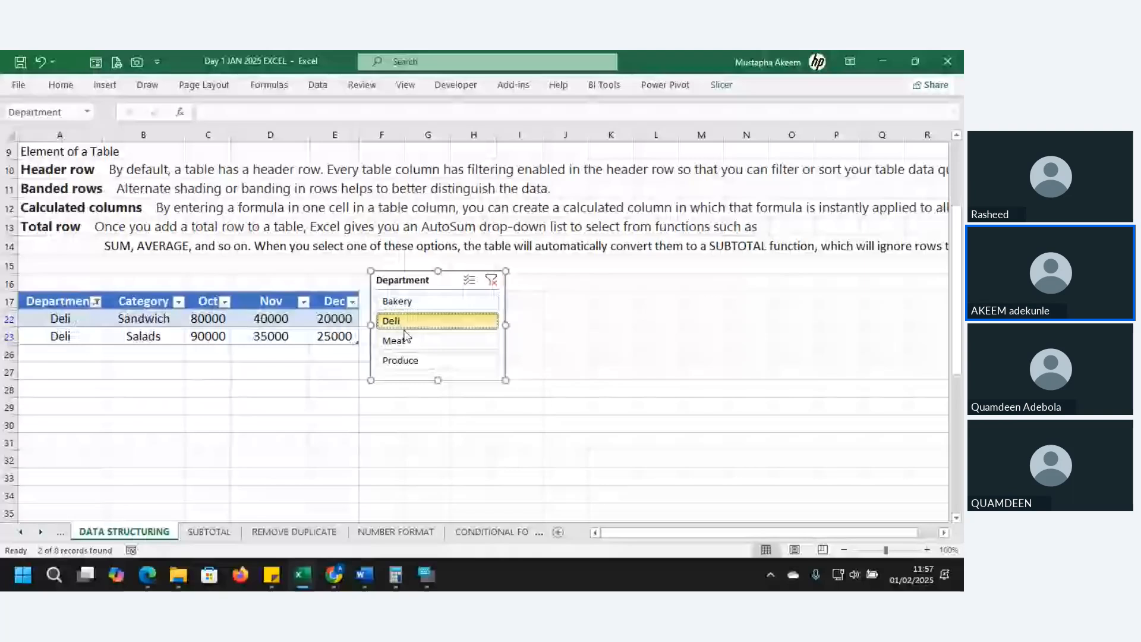
left_click(404, 340)
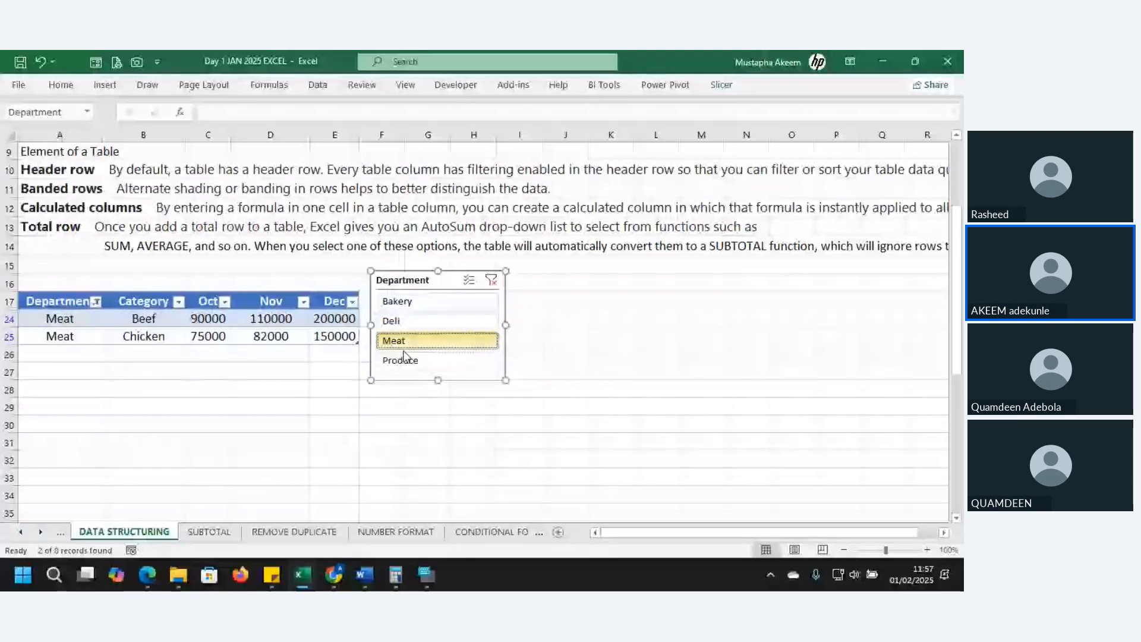
left_click(410, 361)
left_click(428, 301)
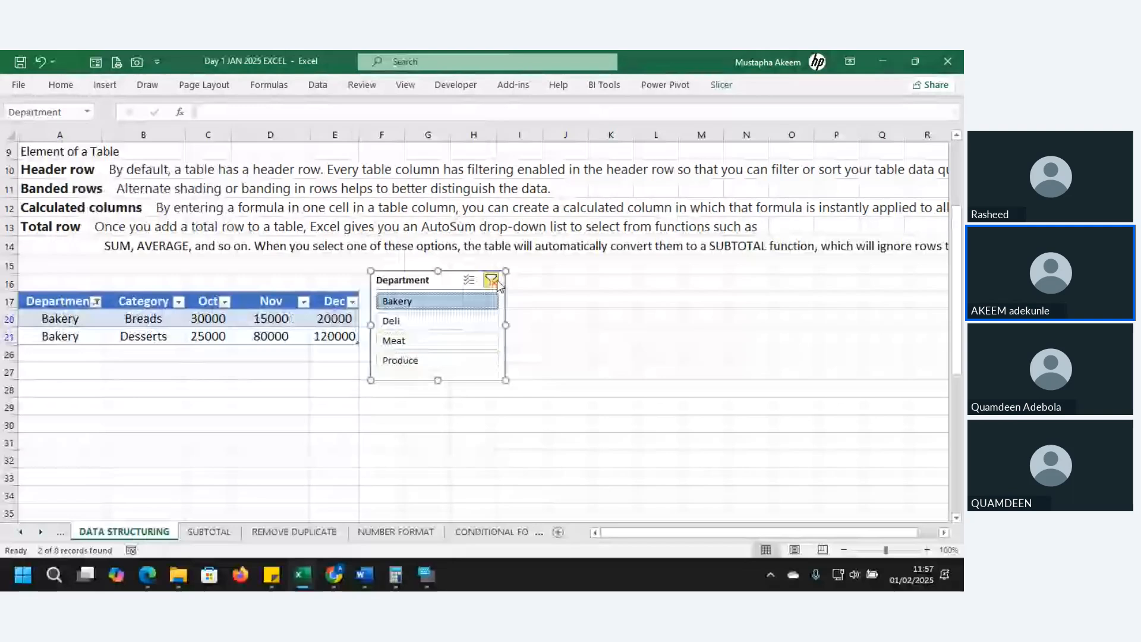
left_click(492, 280)
Move the Department slicer farther from the table, with its upper edge near row 17 in column G.
left_click_drag(443, 272, 493, 291)
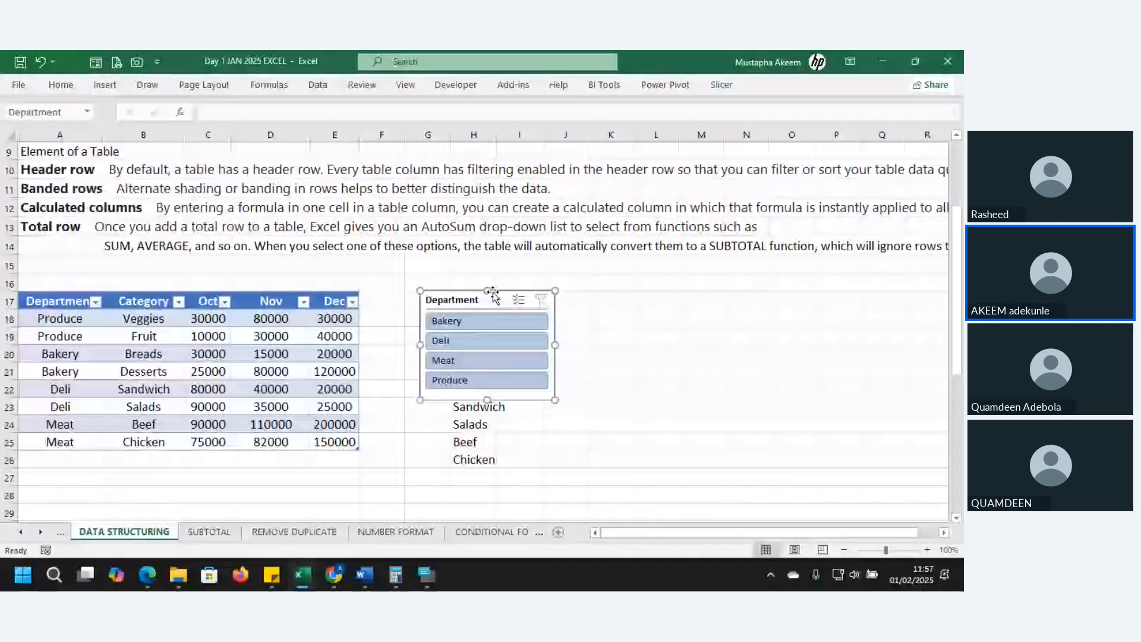
Filter the table with the Department slicer by Bakery, Deli, Meat and Produce in turn, and clear the filter.
left_click(485, 321)
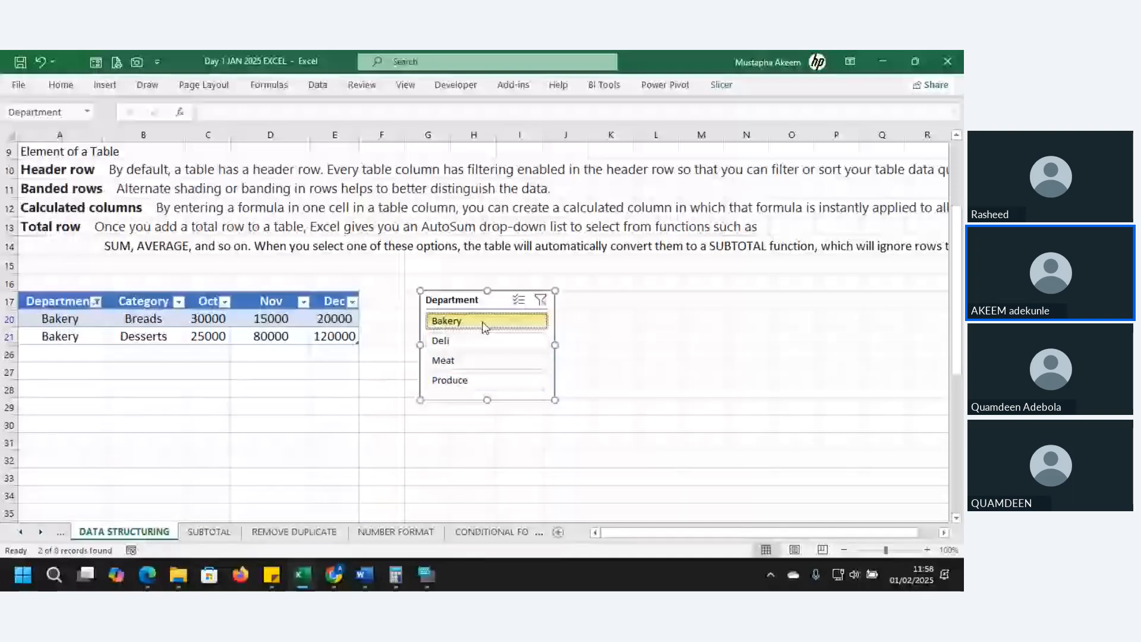
left_click(480, 341)
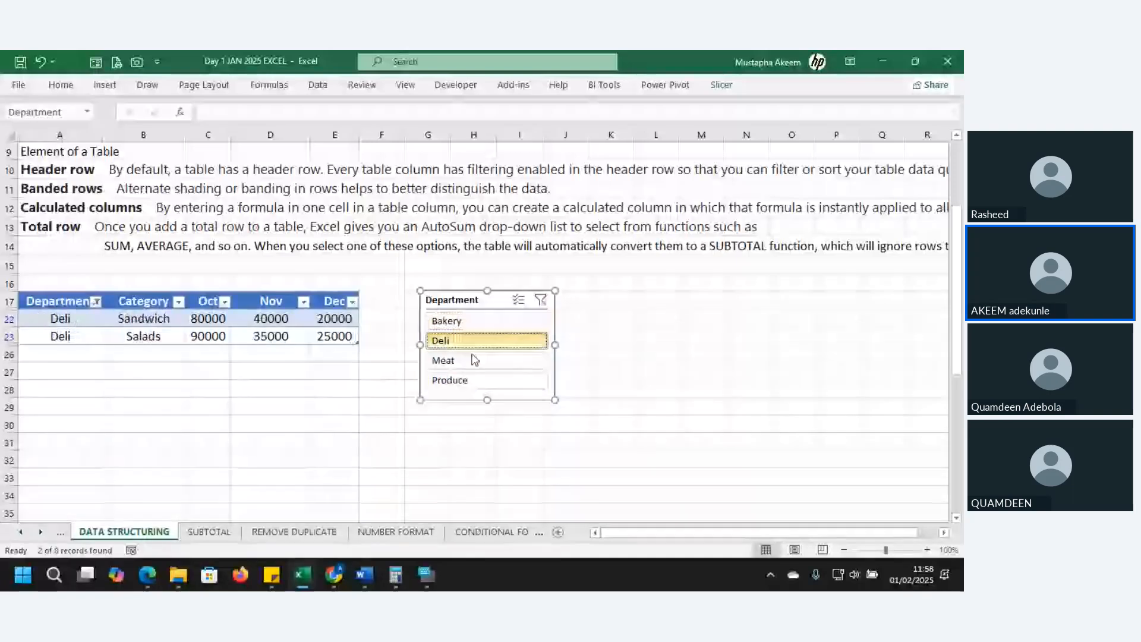
left_click(476, 360)
left_click(470, 380)
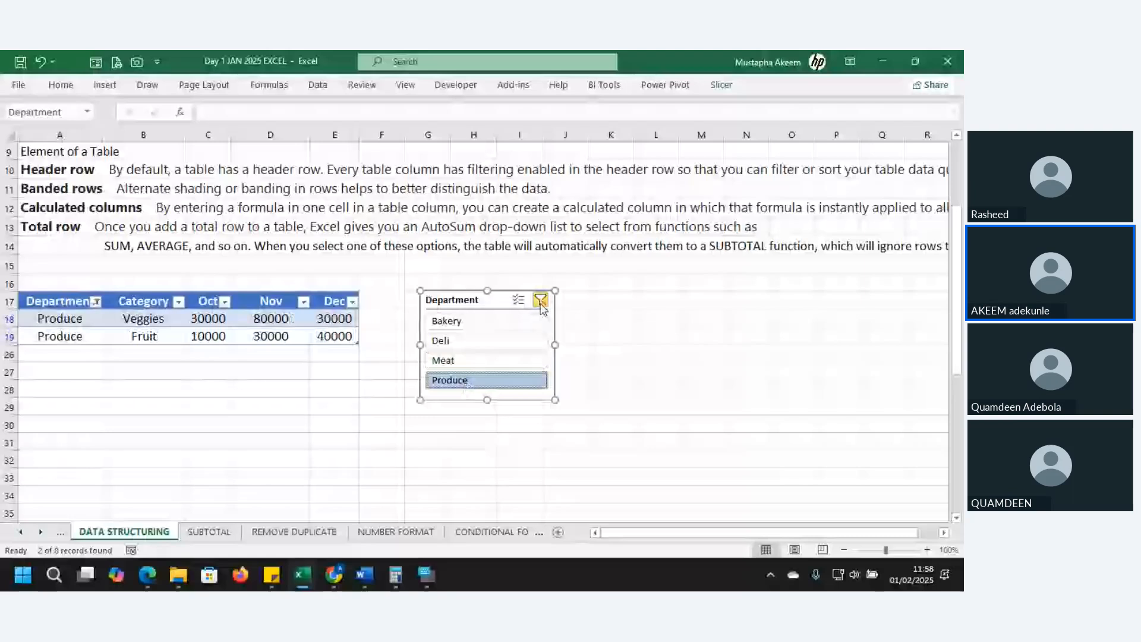
left_click(541, 300)
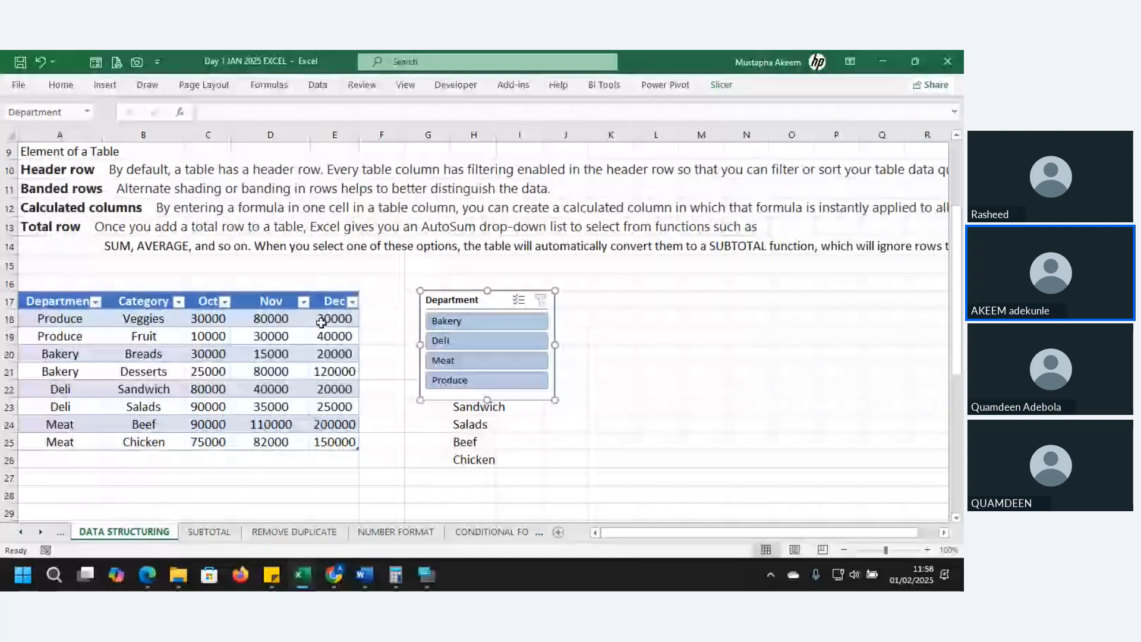
Try GroceryTable's style options by toggling Header Row, First Column and Filter Button, returning each to its original setting.
left_click(338, 316)
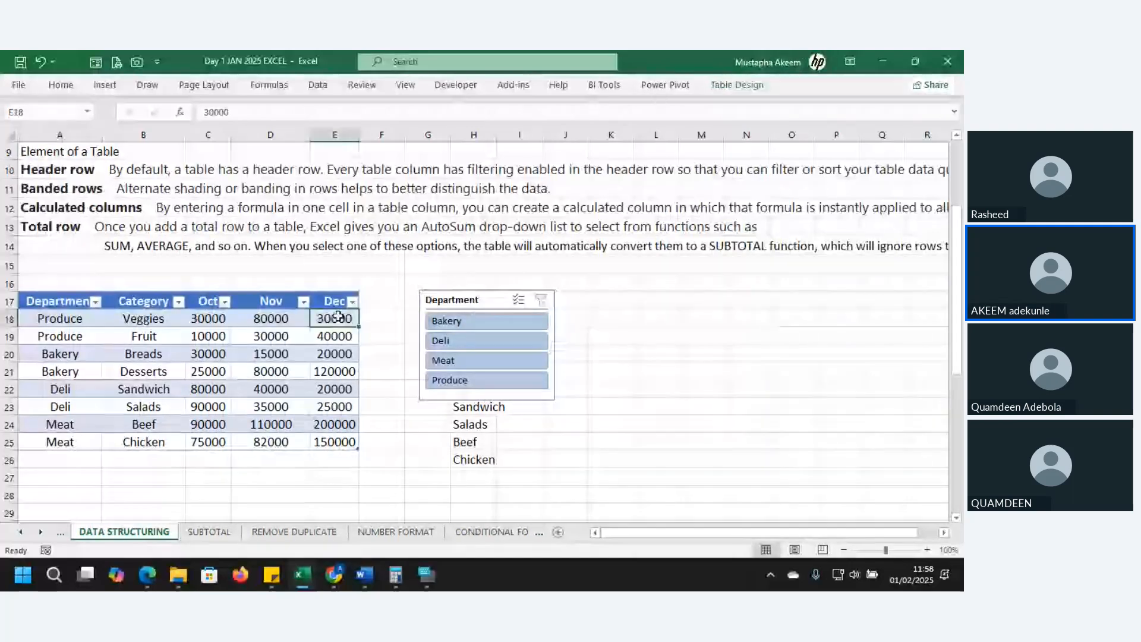
left_click(737, 84)
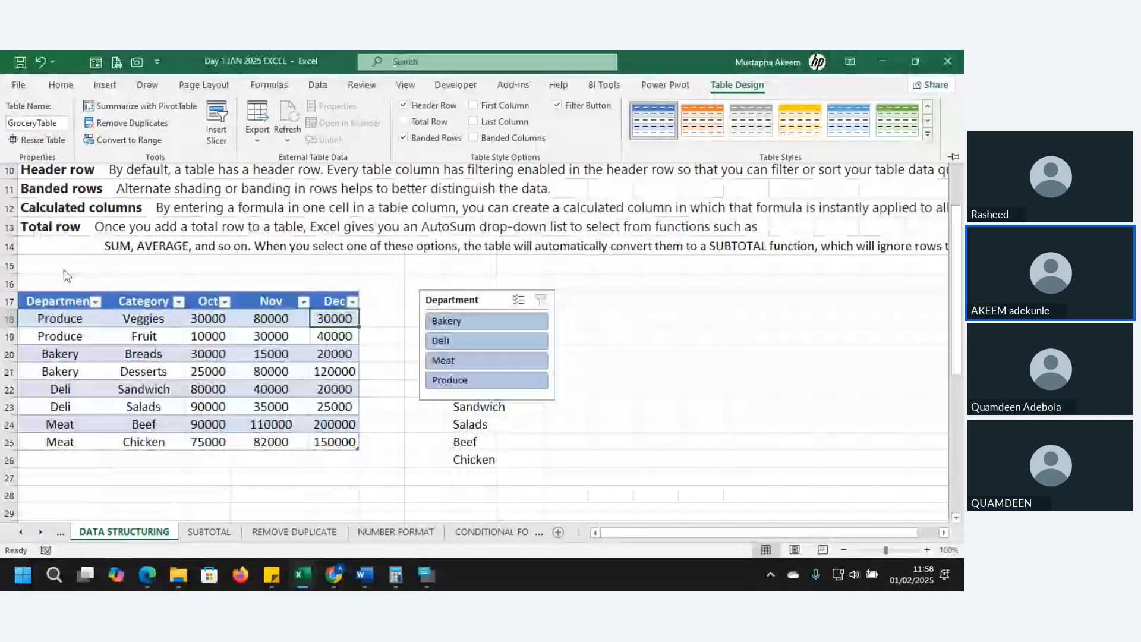
left_click(404, 106)
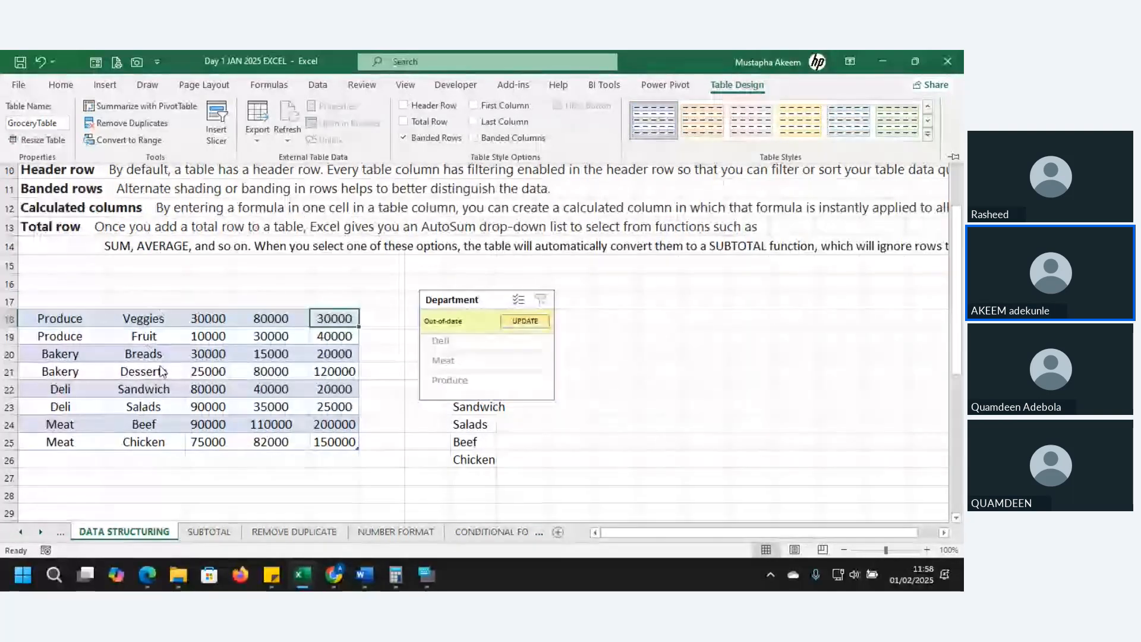
left_click(474, 105)
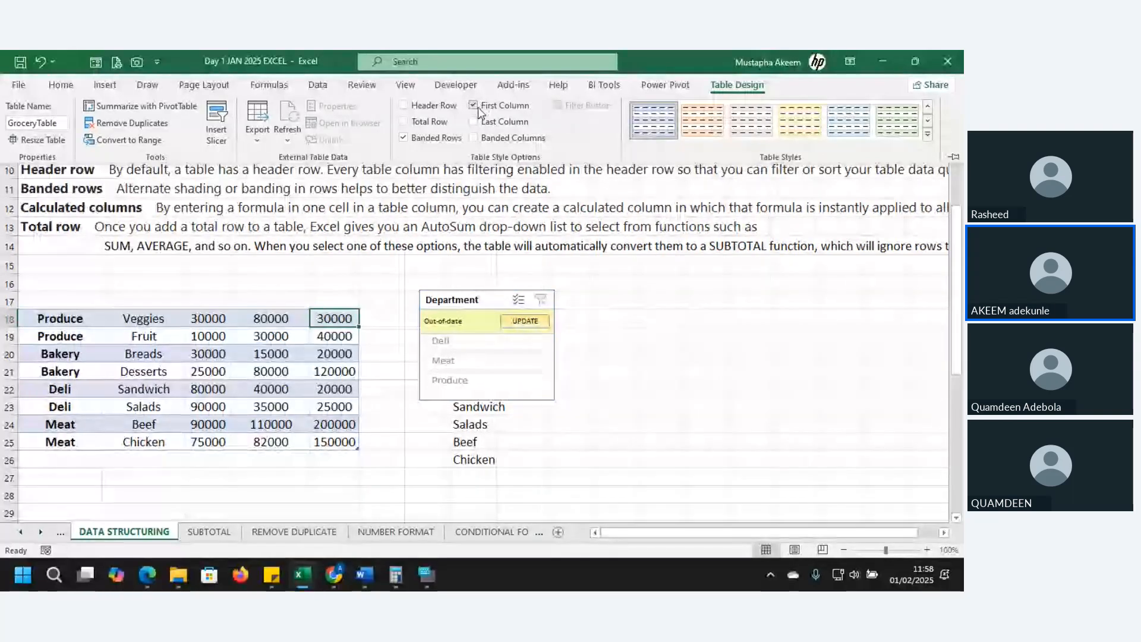
left_click(479, 109)
left_click(407, 107)
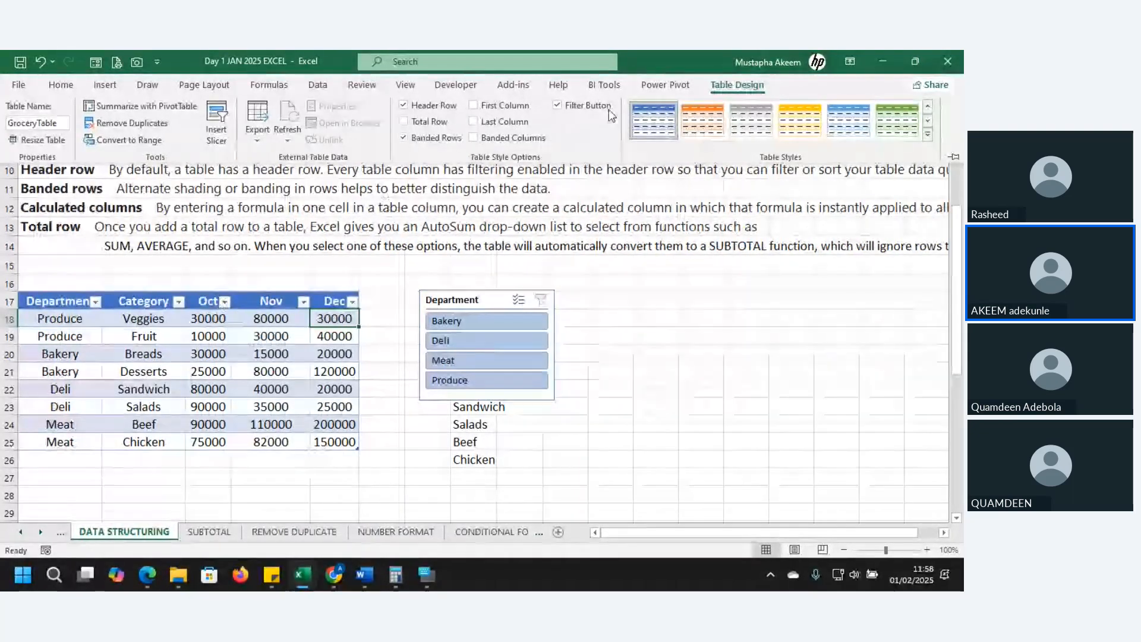
left_click(558, 107)
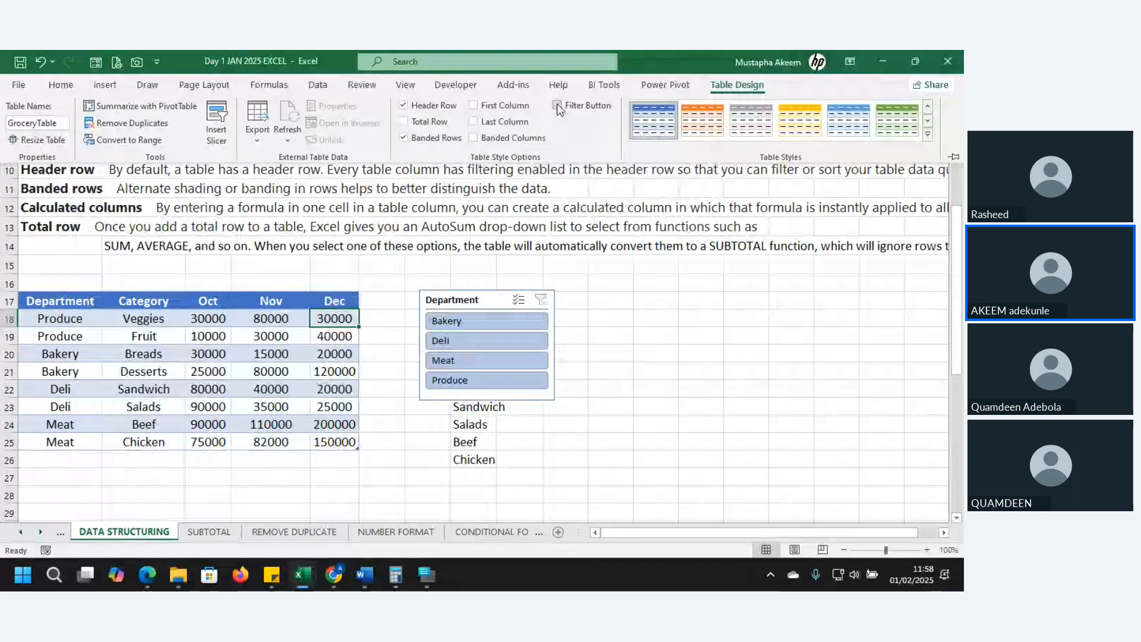
left_click(558, 106)
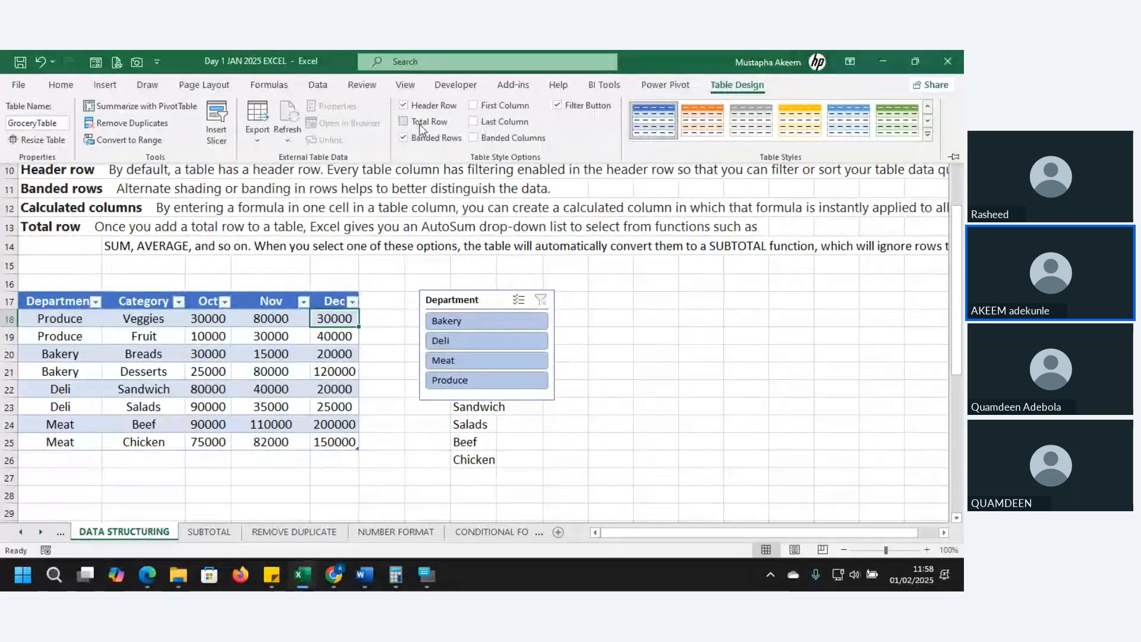
Add a total row to GroceryTable and set the Nov column's total to Sum.
left_click(404, 121)
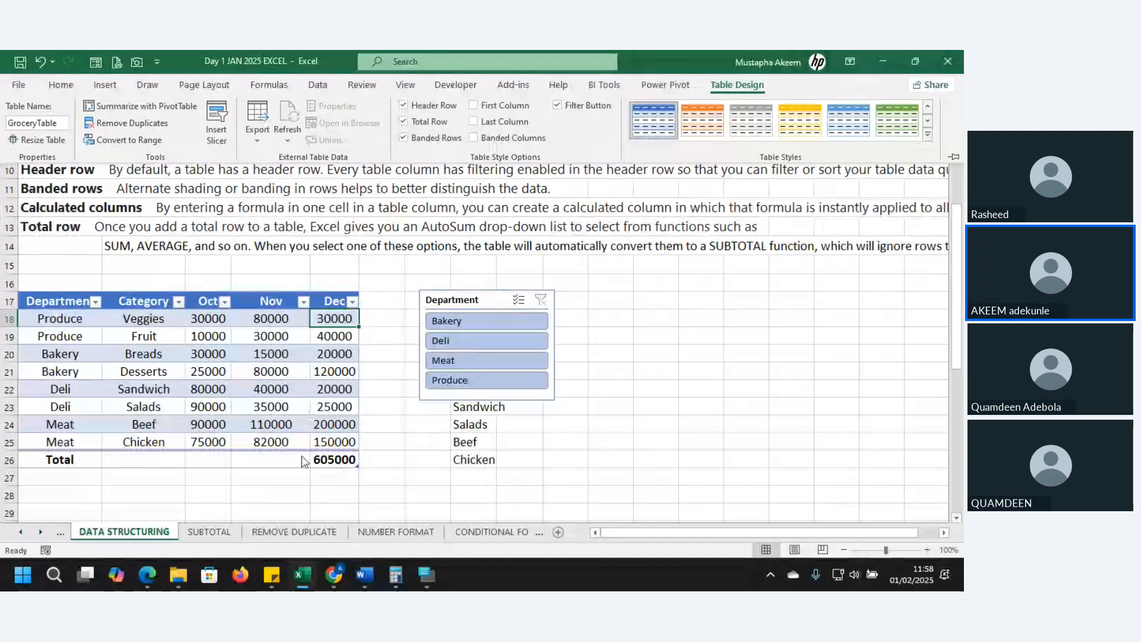
key("ctrl+F1")
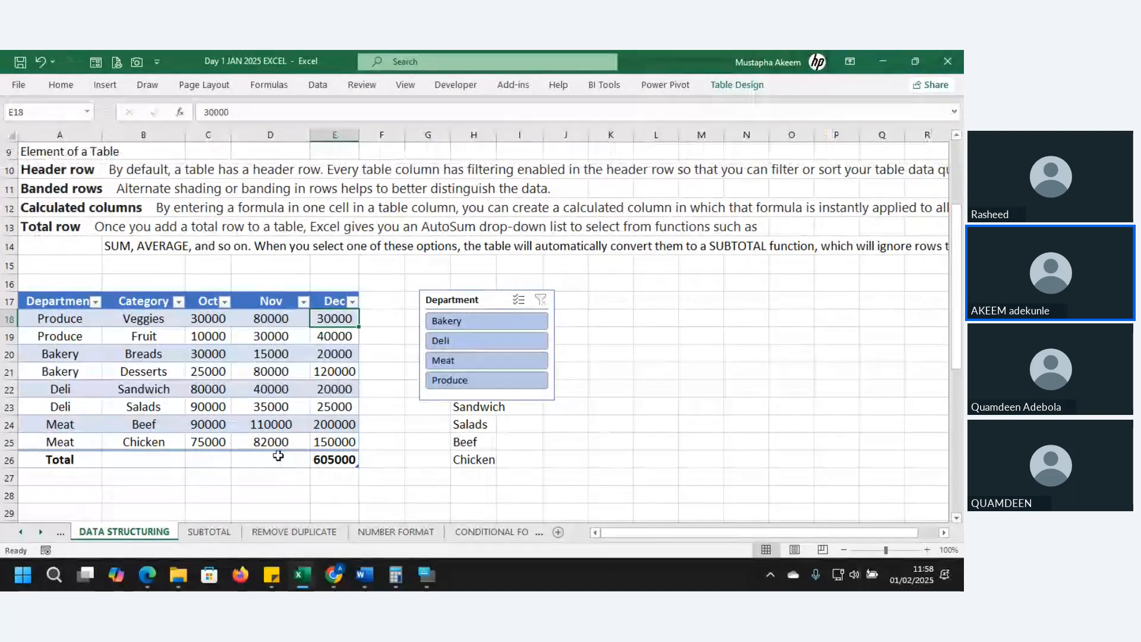
left_click(278, 456)
left_click(317, 462)
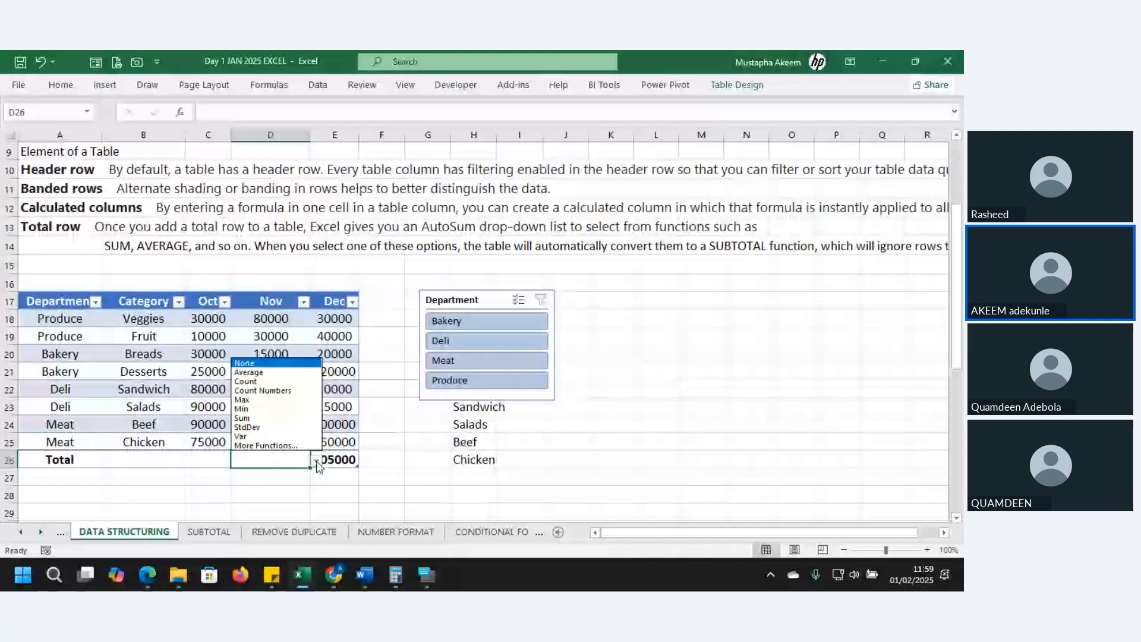
left_click(253, 419)
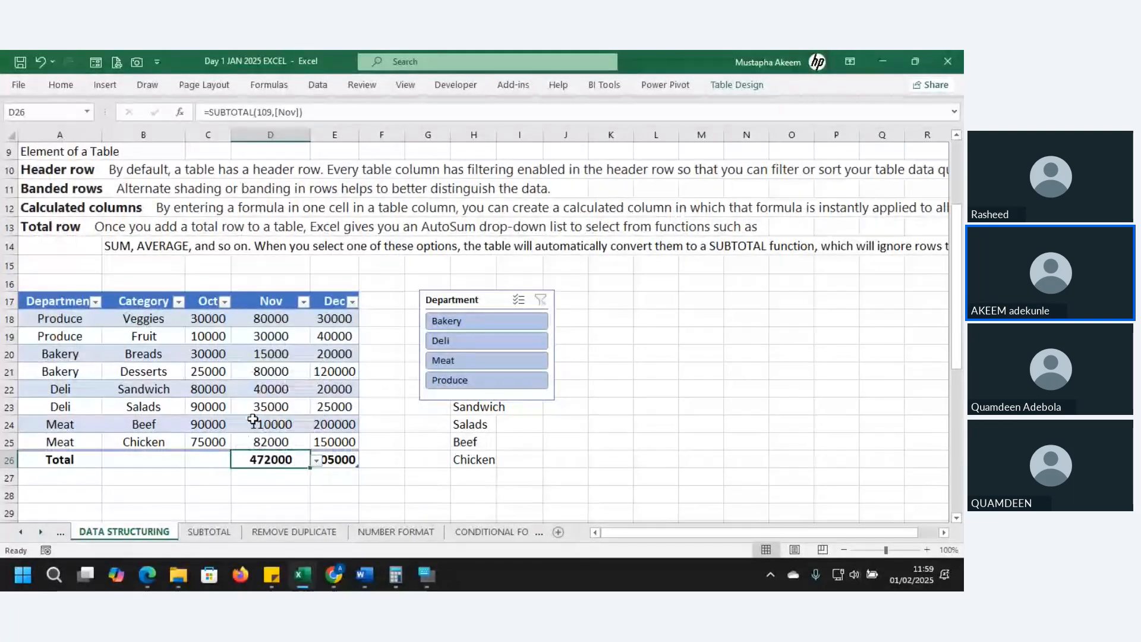
Set the Oct column's total to Sum and widen column C so the full figure fits.
left_click(221, 461)
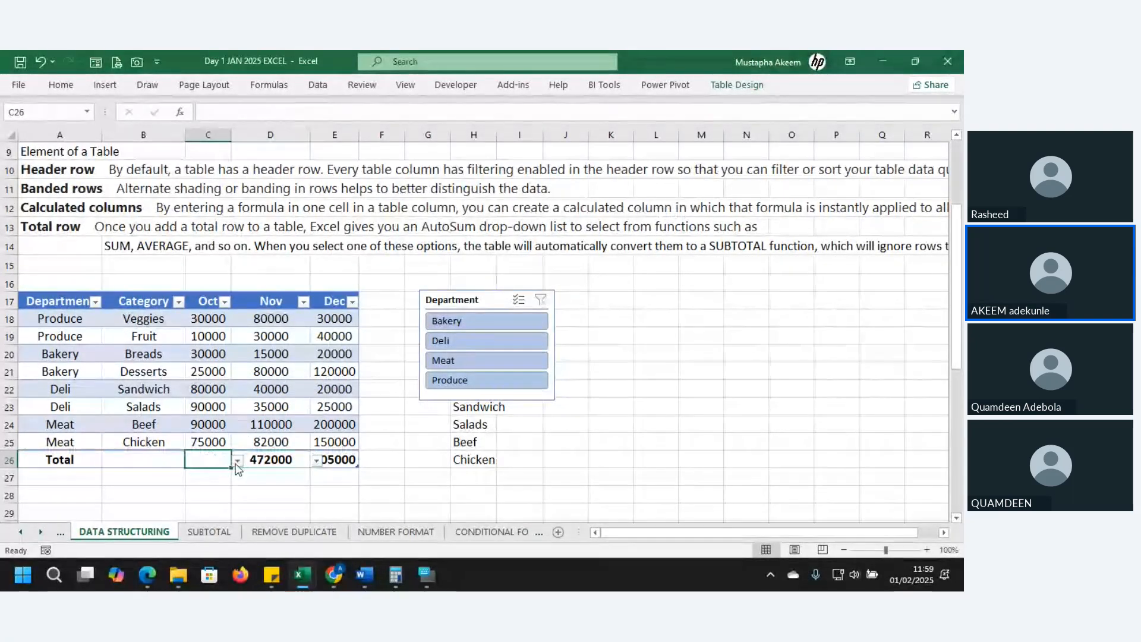
left_click(237, 462)
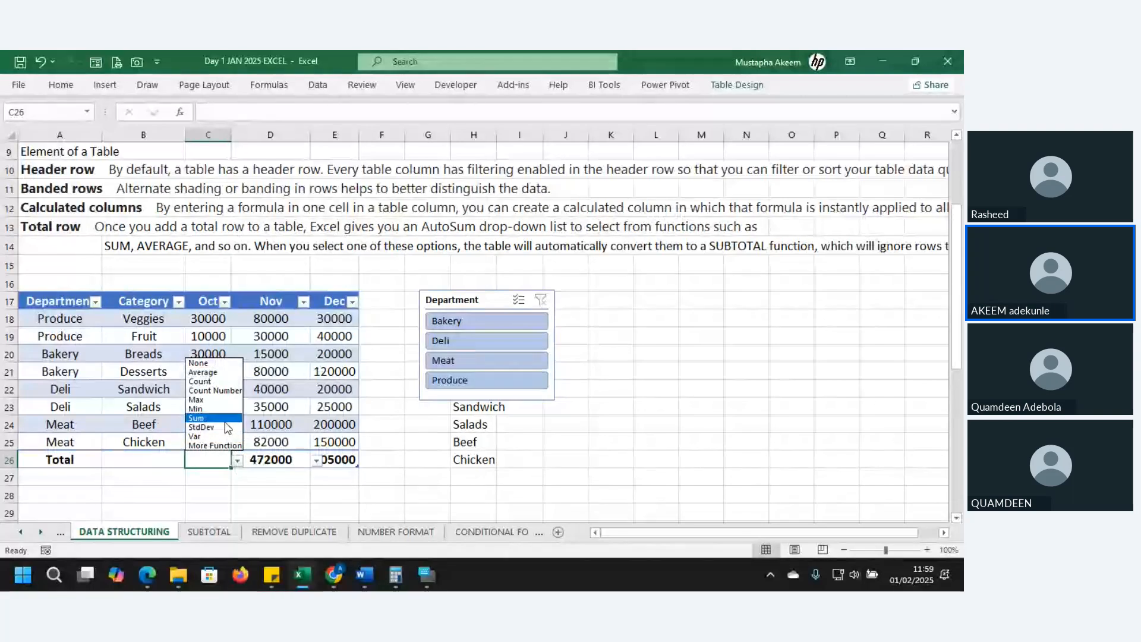
left_click(225, 419)
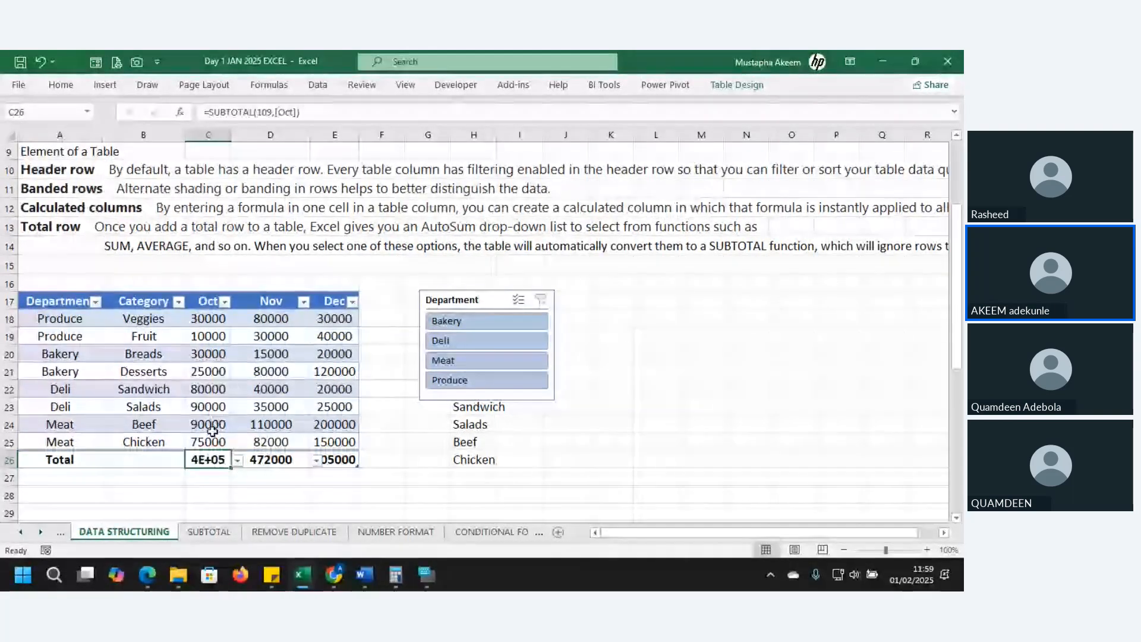
left_click_drag(231, 139, 249, 139)
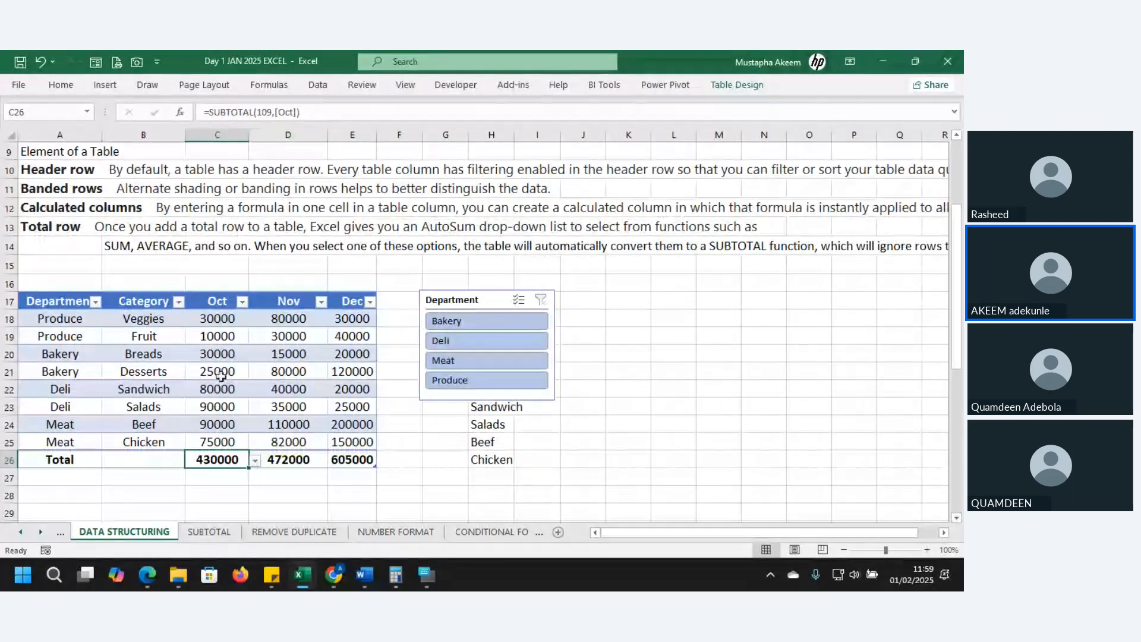
Replace the Total label in A26 with the Average function for the Department column.
left_click(47, 456)
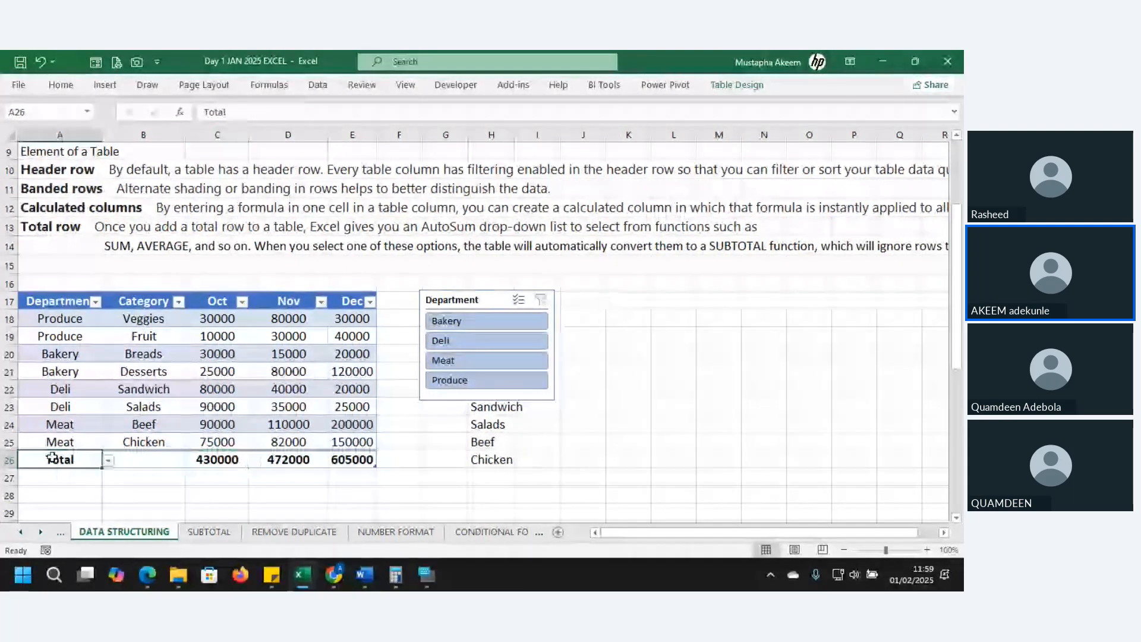
left_click(109, 460)
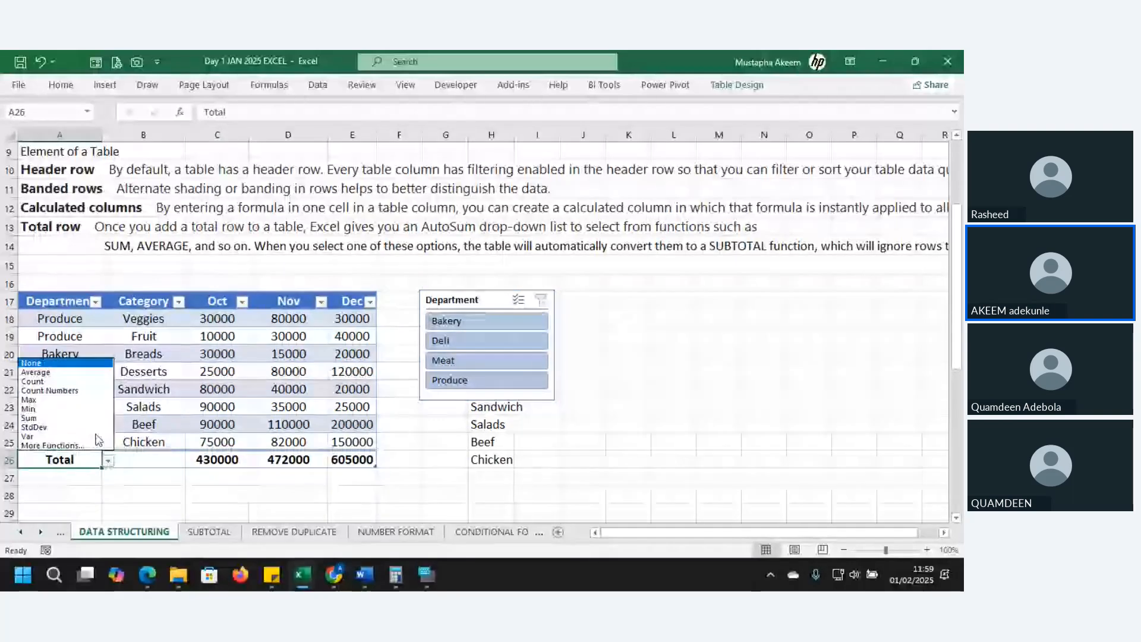
left_click(64, 372)
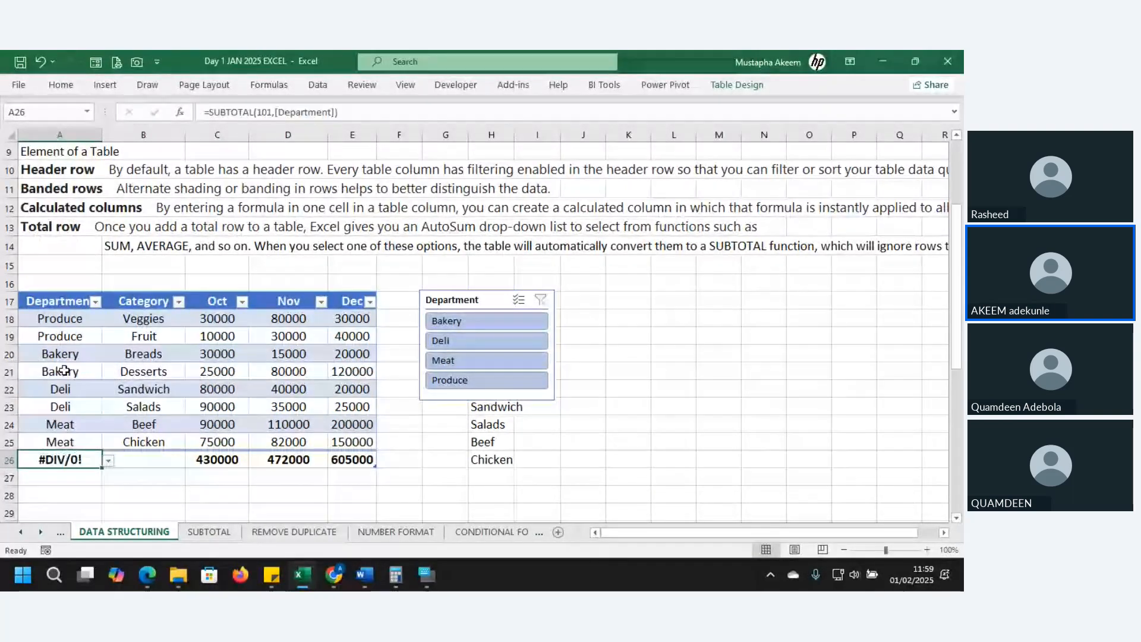
left_click(109, 461)
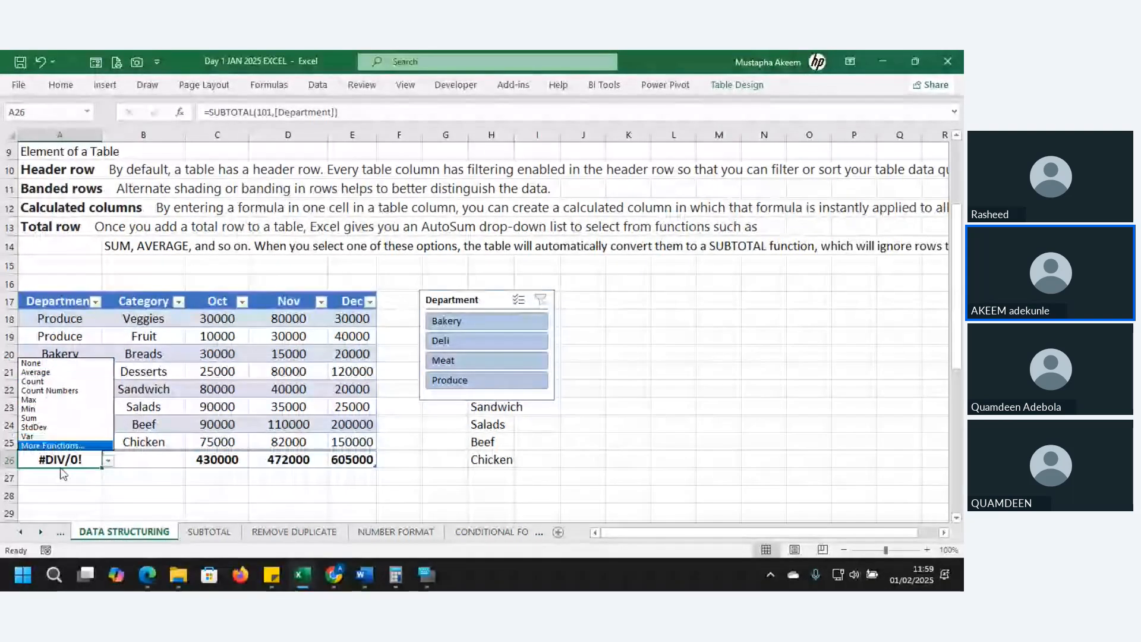
key("Escape")
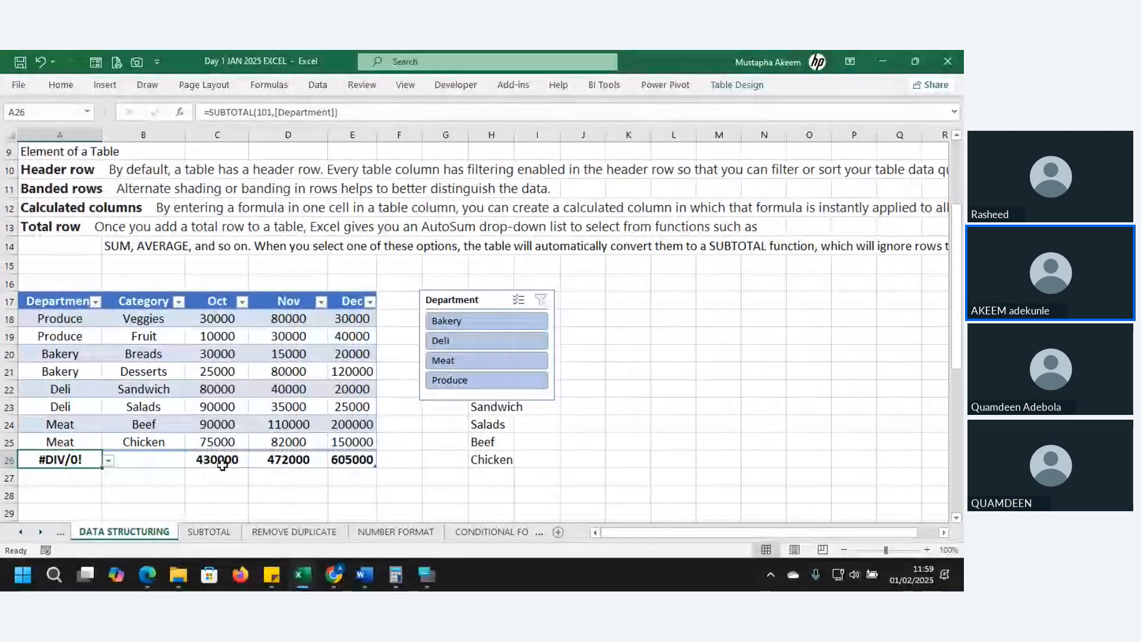
Change the total row functions of the Oct, Nov and Dec columns to Average.
left_click(222, 465)
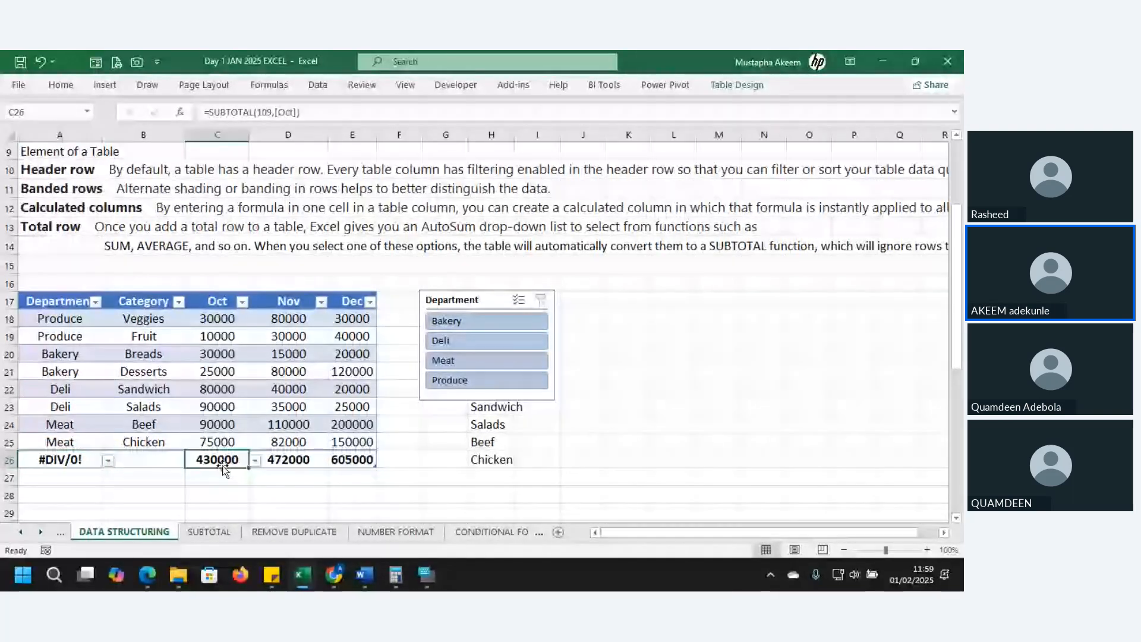
left_click(253, 460)
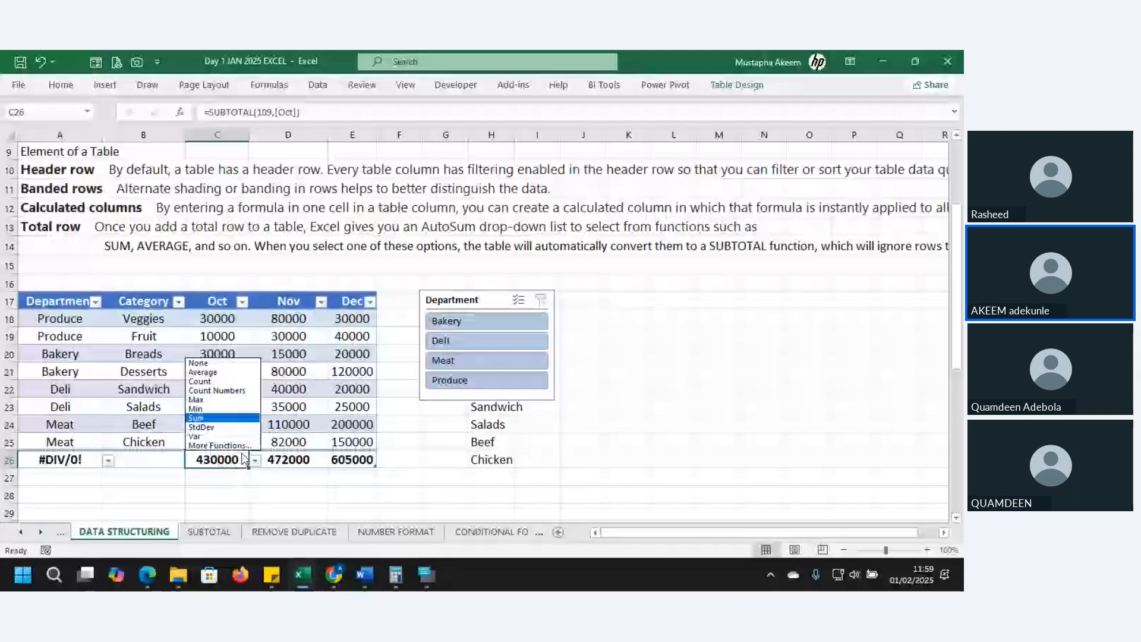
left_click(203, 372)
left_click(283, 460)
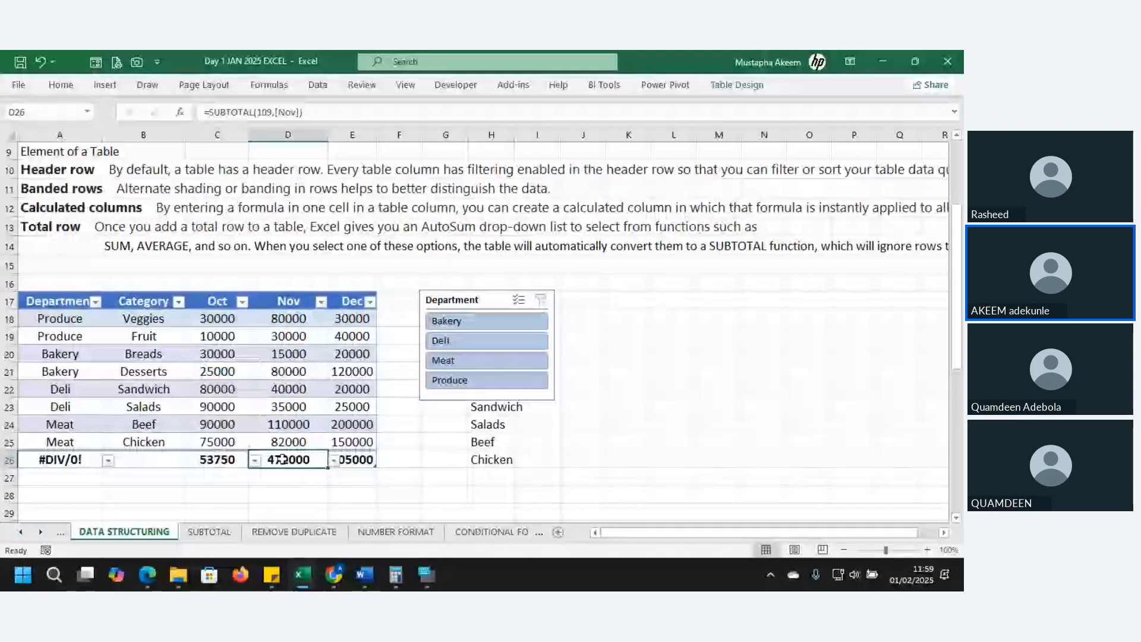
left_click(255, 460)
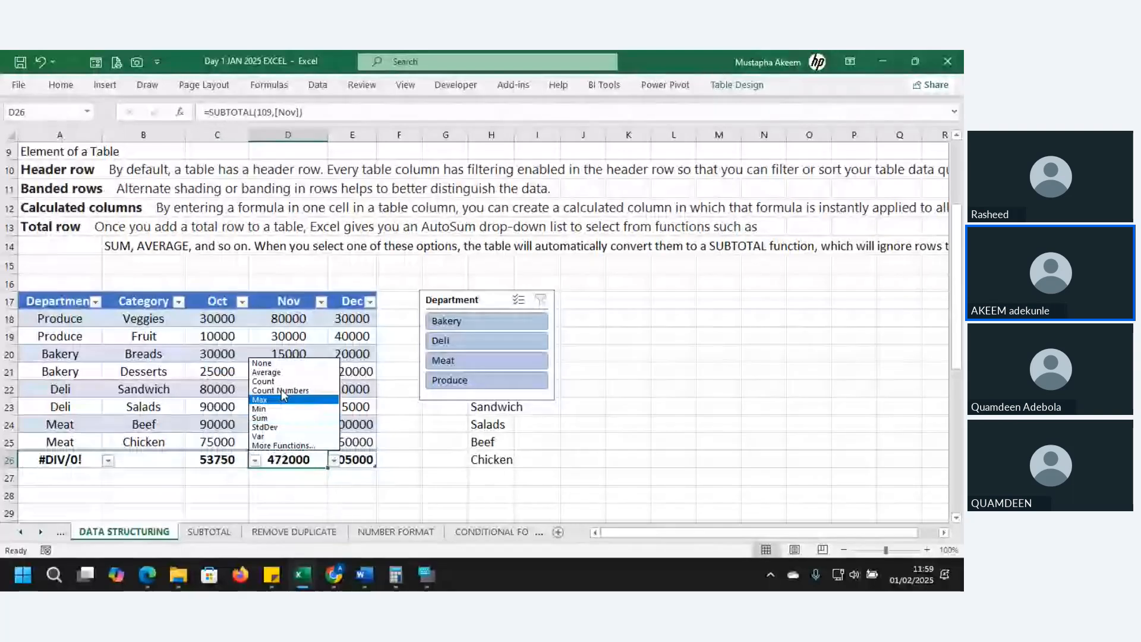
left_click(266, 373)
left_click(369, 462)
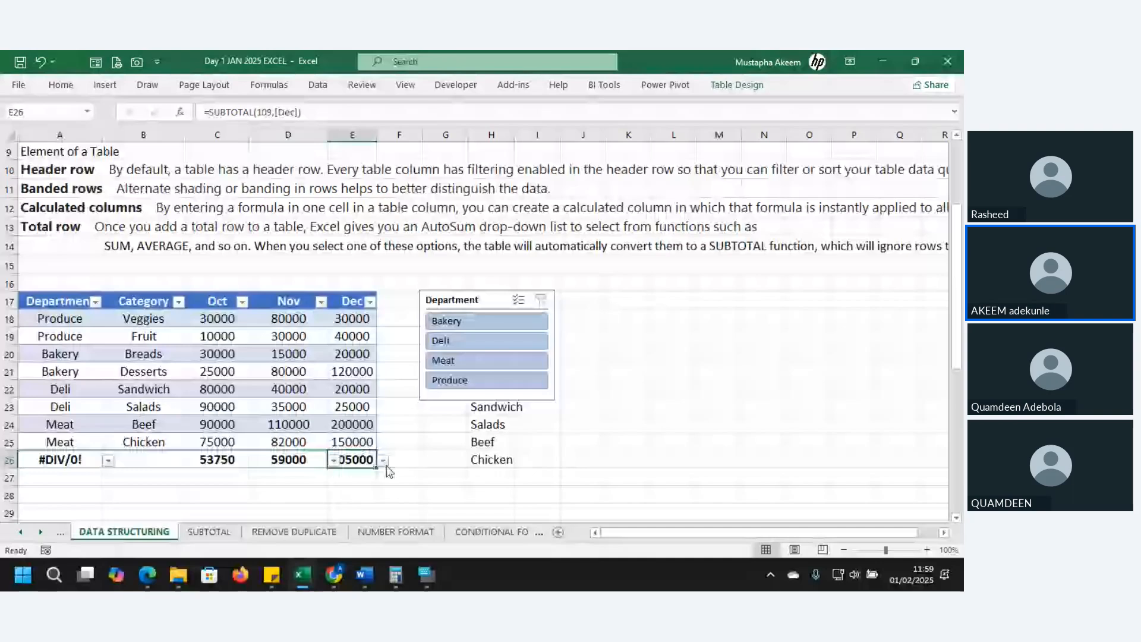
left_click(383, 460)
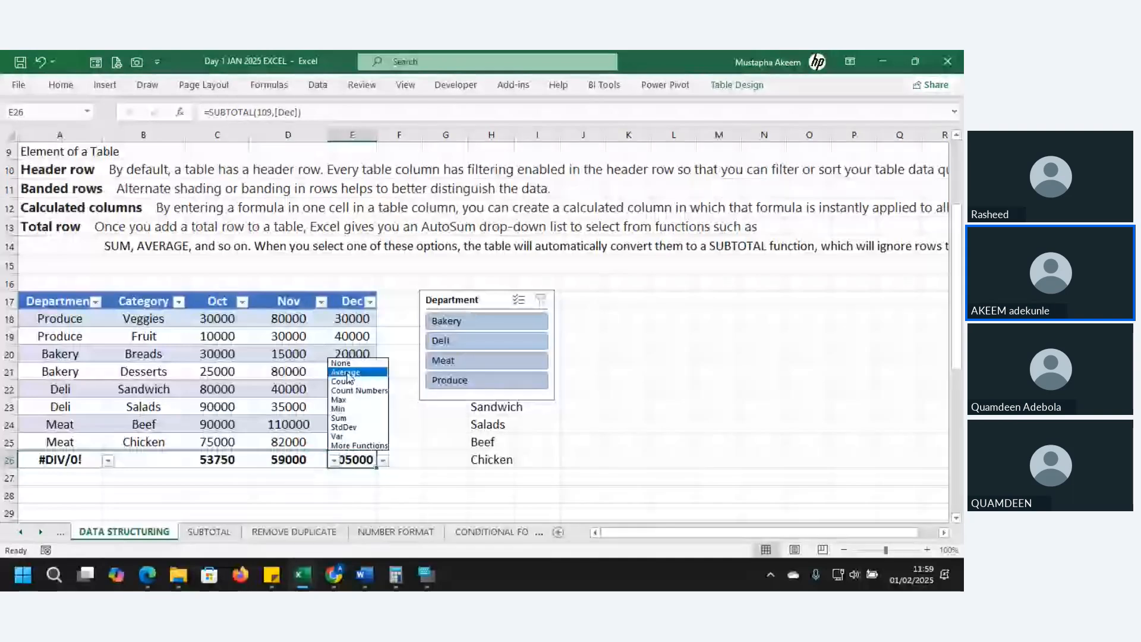
left_click(362, 373)
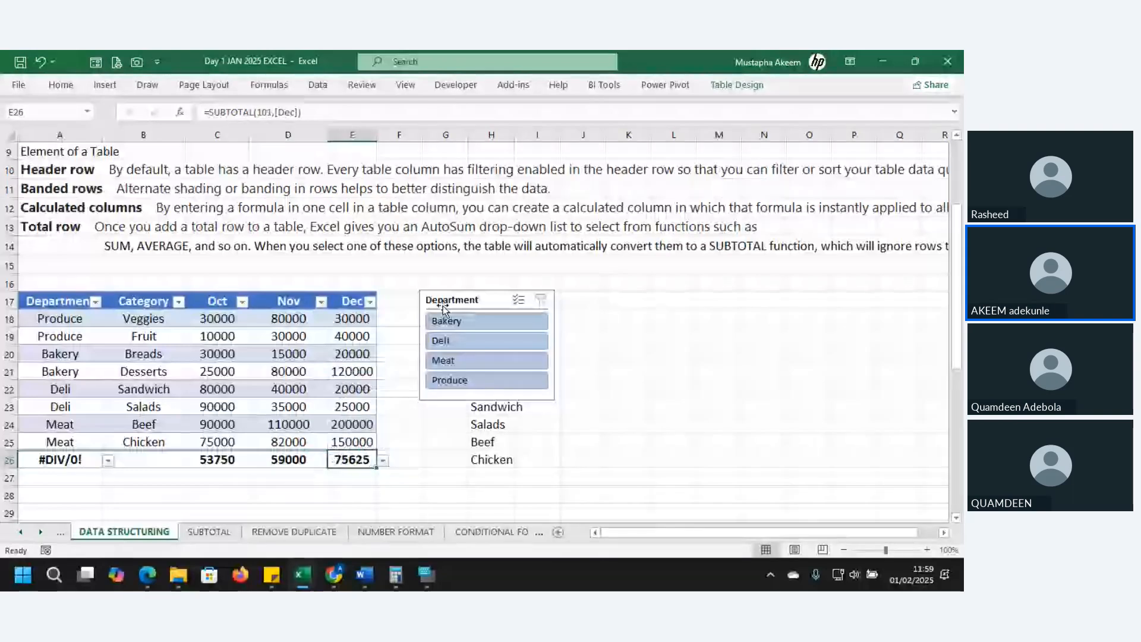
Delete the Department slicer and clear the category list in H18:H27.
left_click(443, 305)
key("Delete")
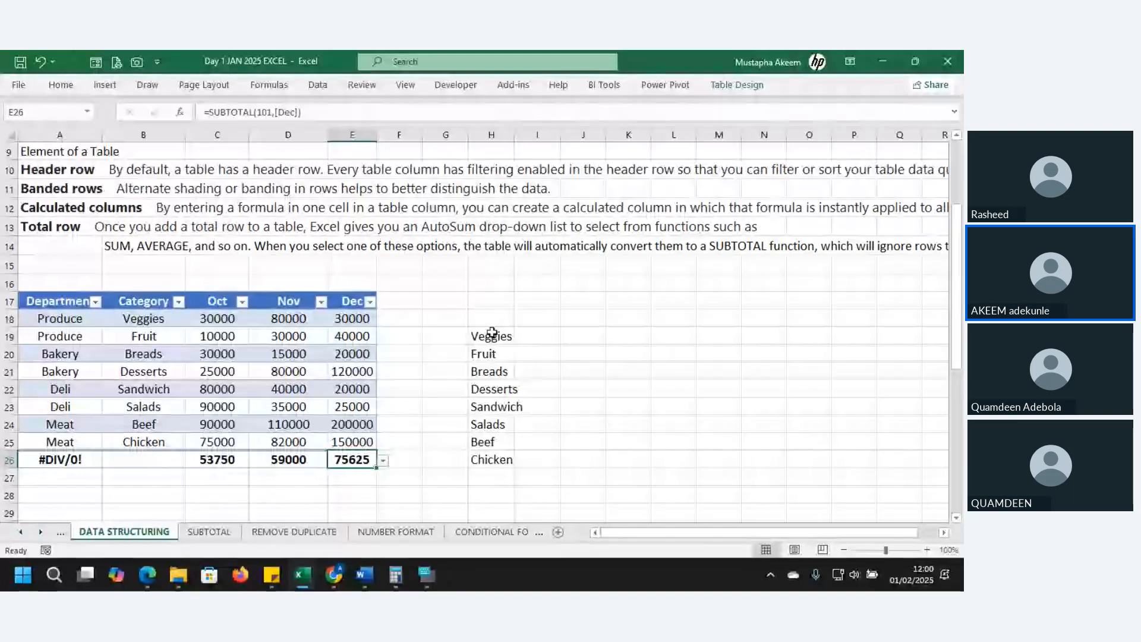
left_click_drag(491, 319, 491, 477)
key("Delete")
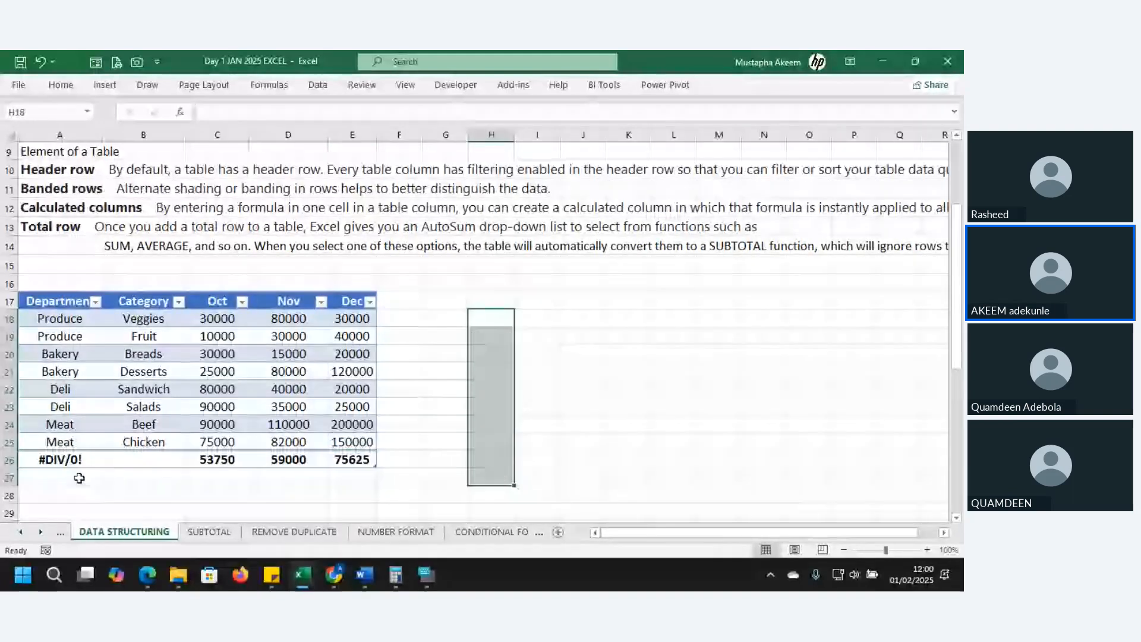
Extend the table with two new columns headed jan and feb after the Dec column, in F17 and G17.
left_click(405, 300)
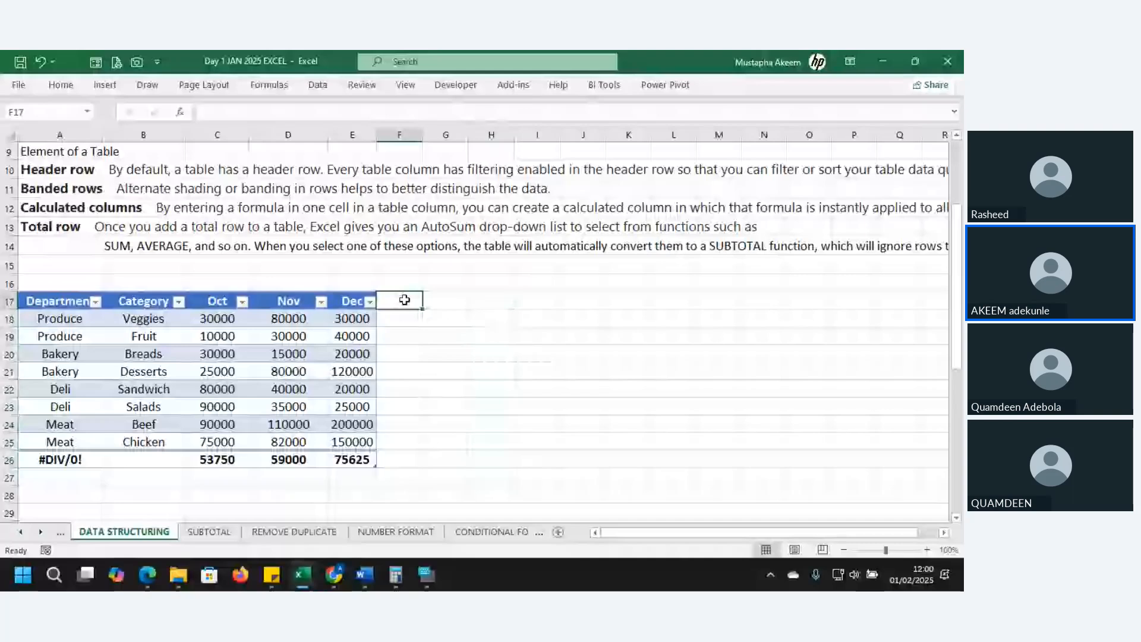
type("jan")
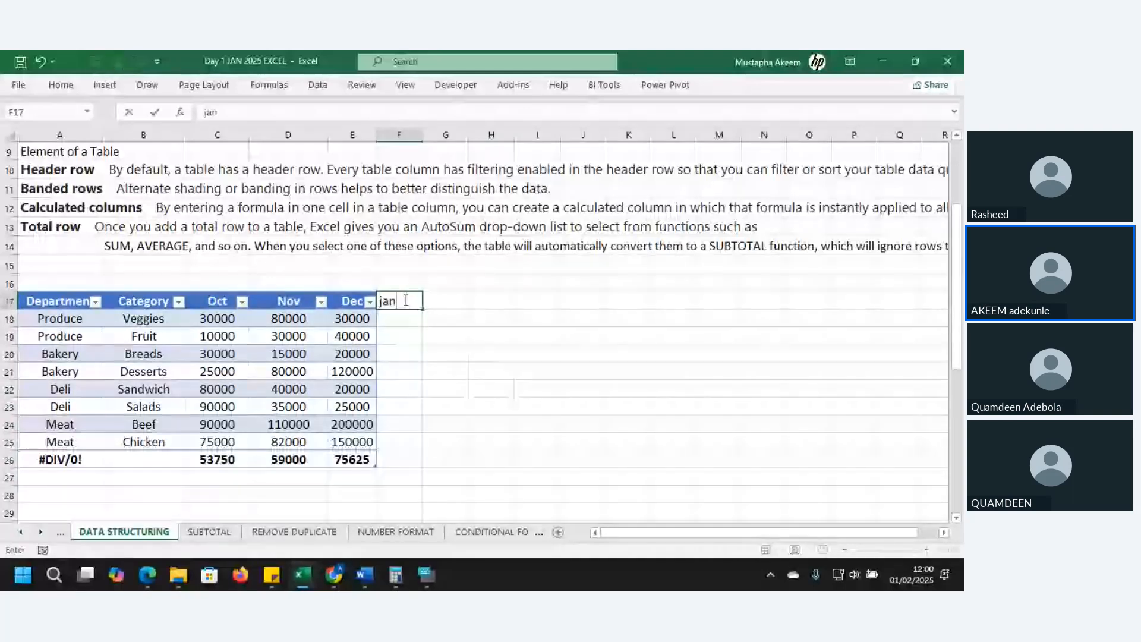
key("Return")
left_click(439, 289)
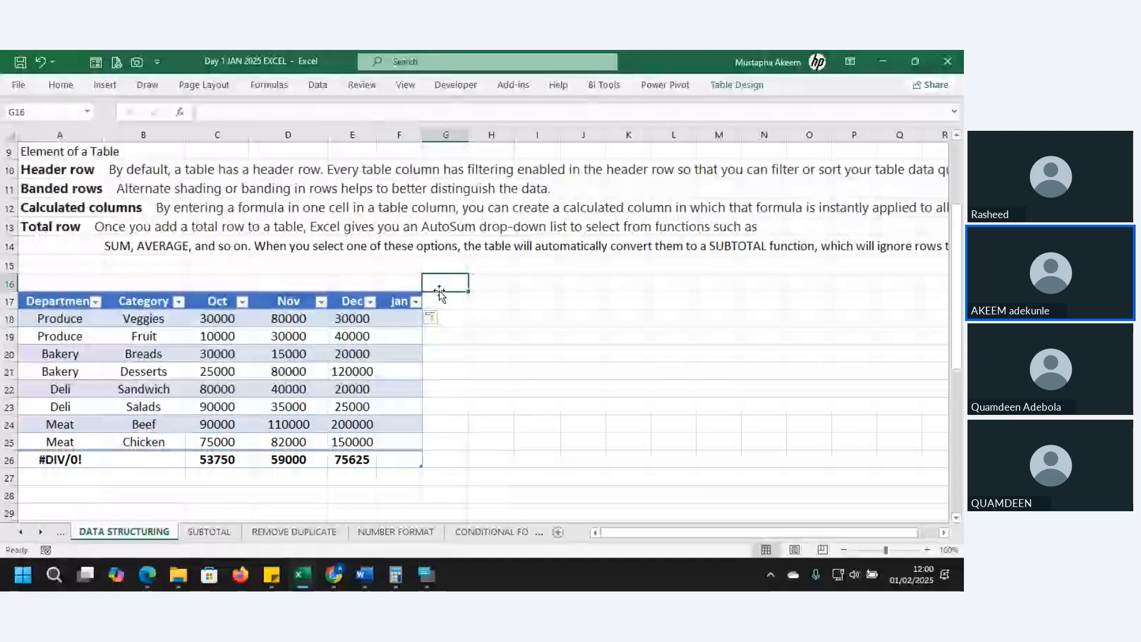
type("feb")
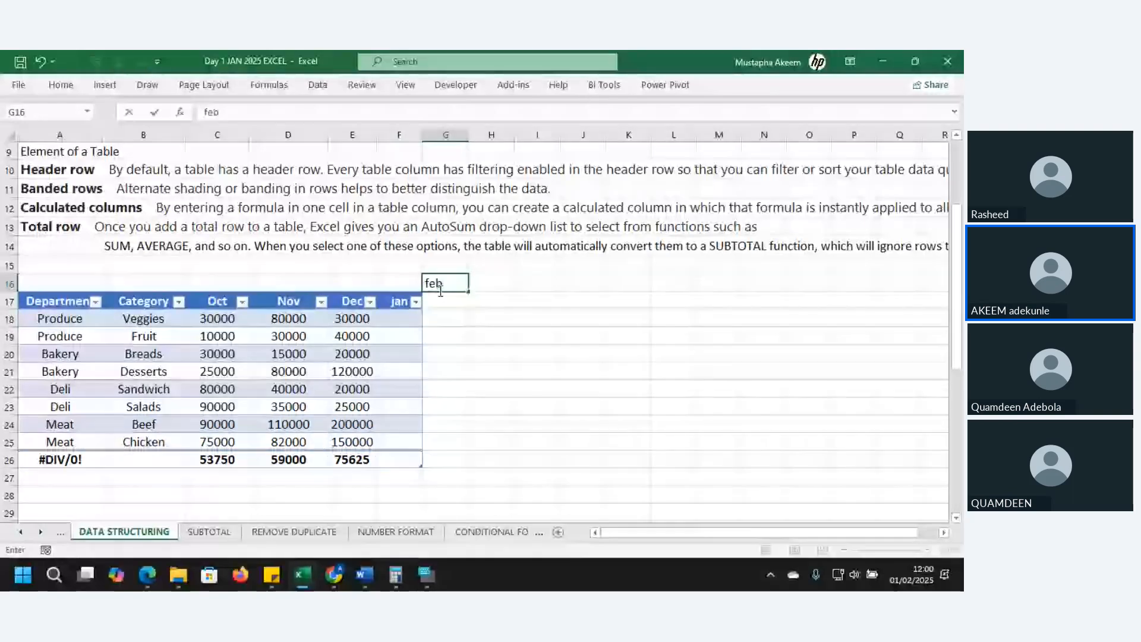
key("BackSpace")
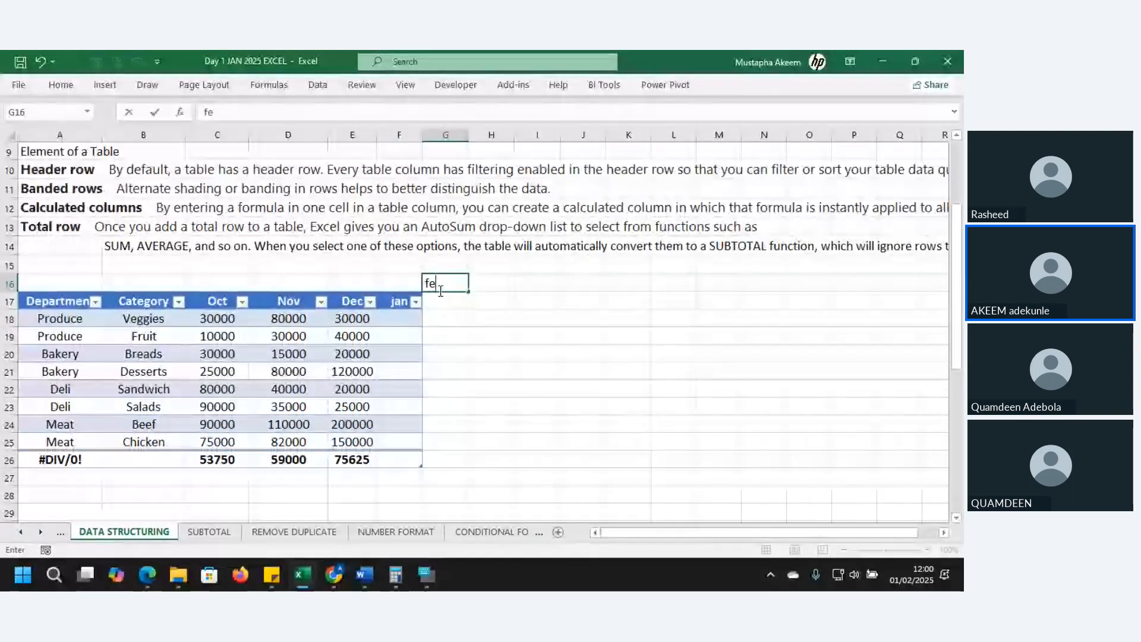
key("Escape")
left_click(441, 297)
type("feb")
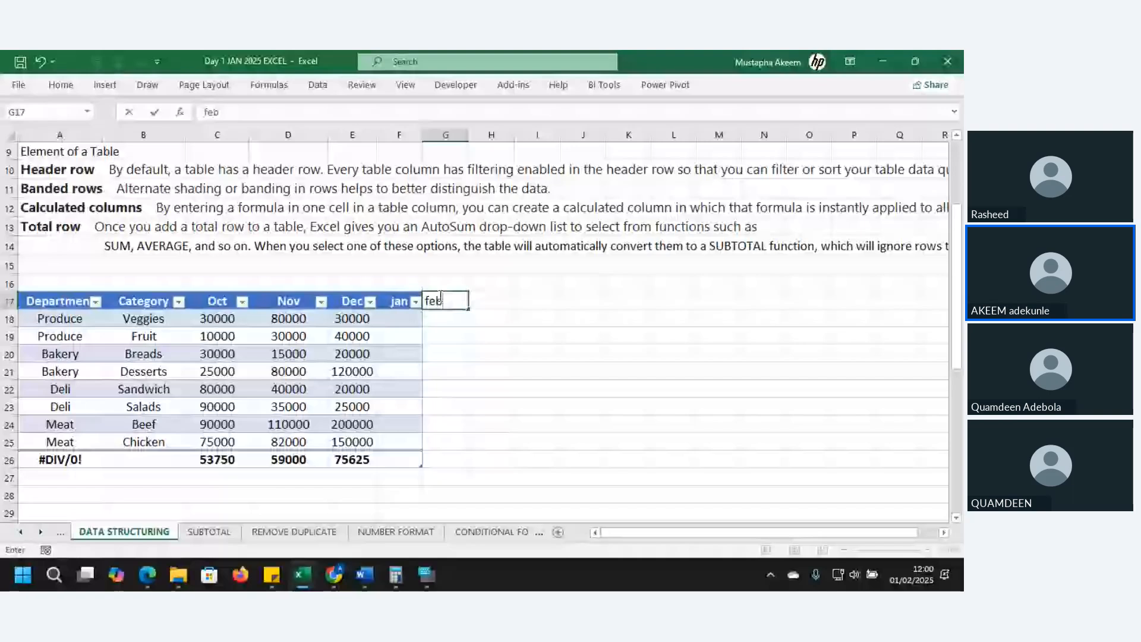
key("Return")
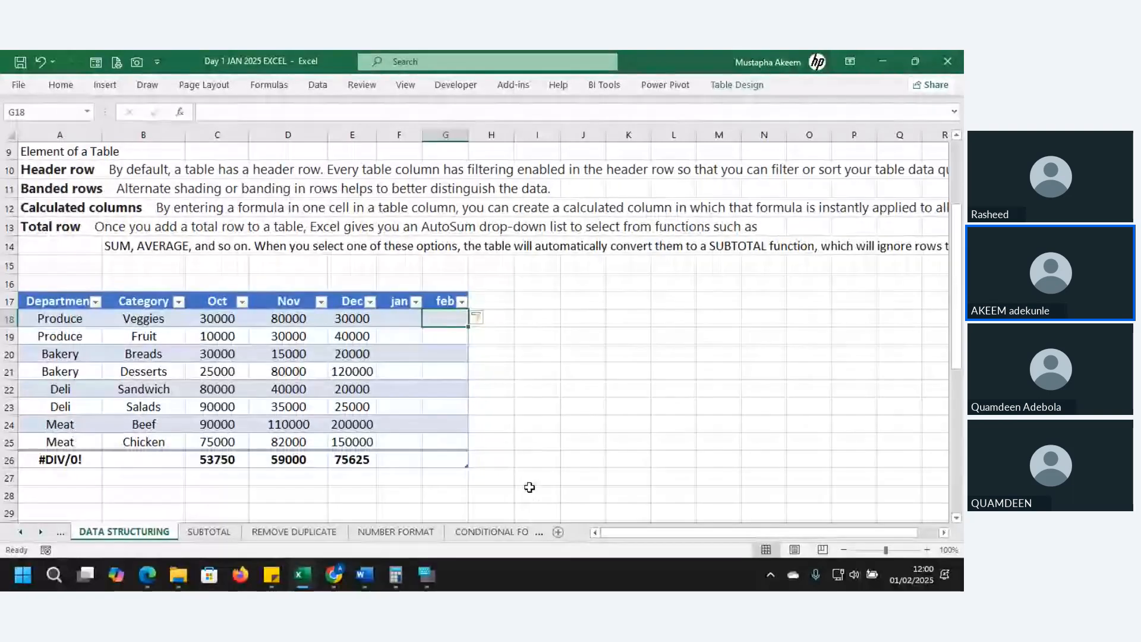
Remove the total row from the department sales table.
left_click(48, 459)
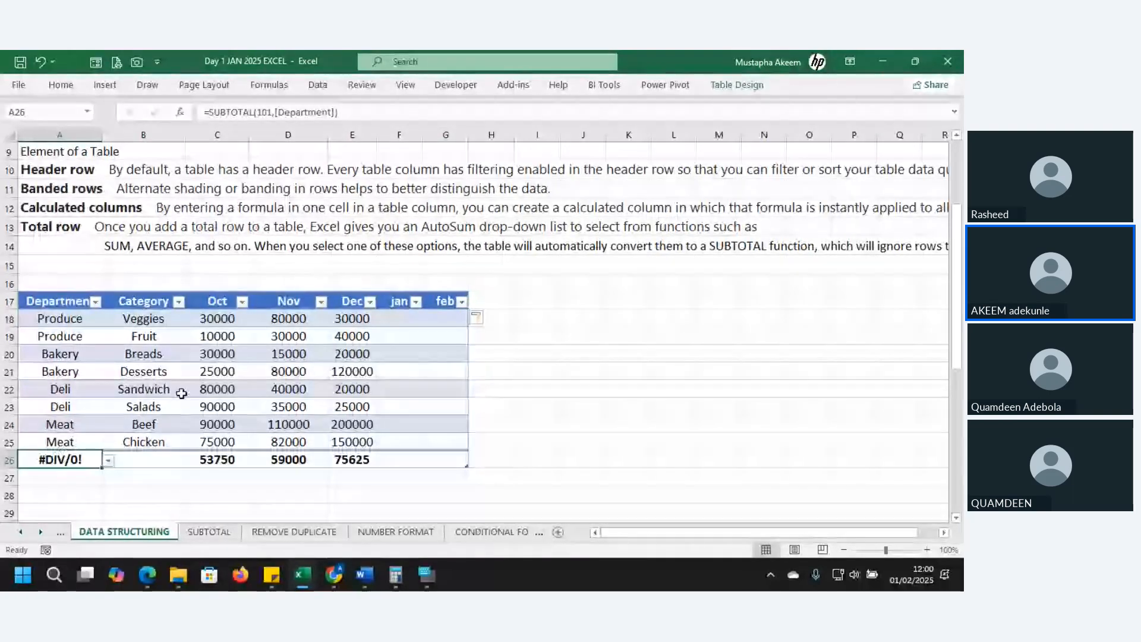
left_click(706, 84)
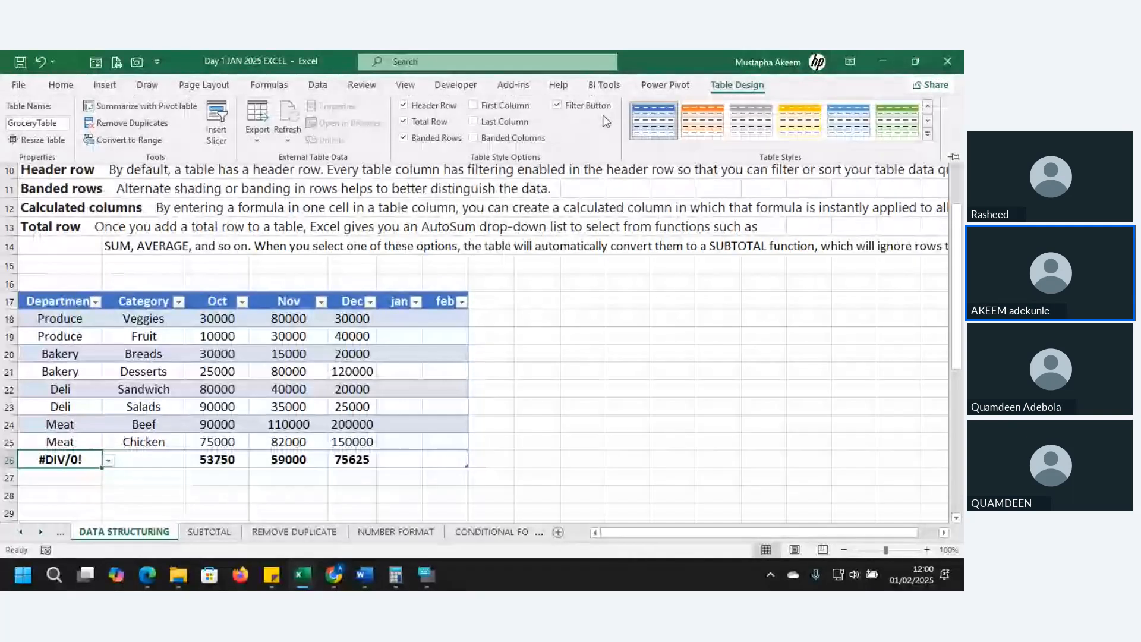
left_click(404, 121)
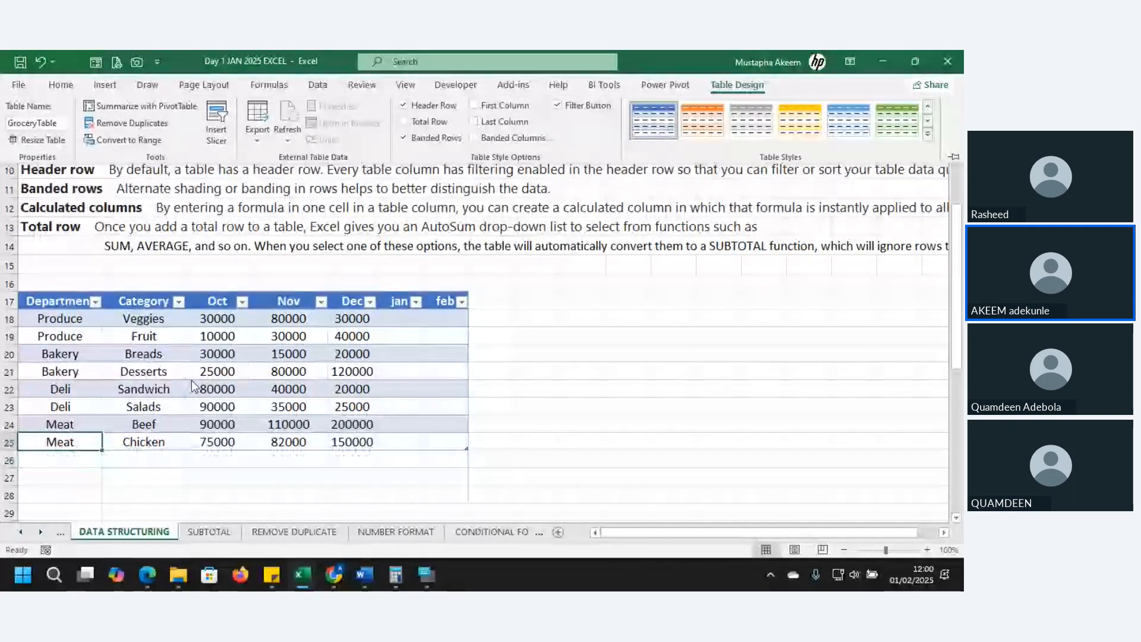
Add three rows directly beneath the table with the departments Produce, deli and fish in A26:A28.
left_click(64, 461)
type("produce")
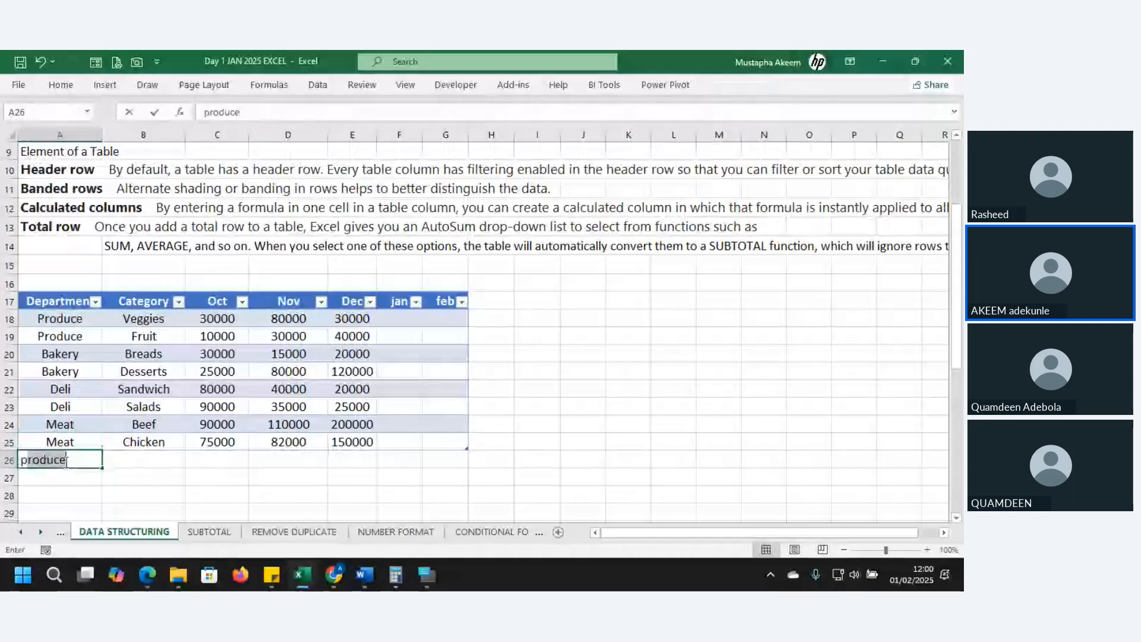
key("Tab")
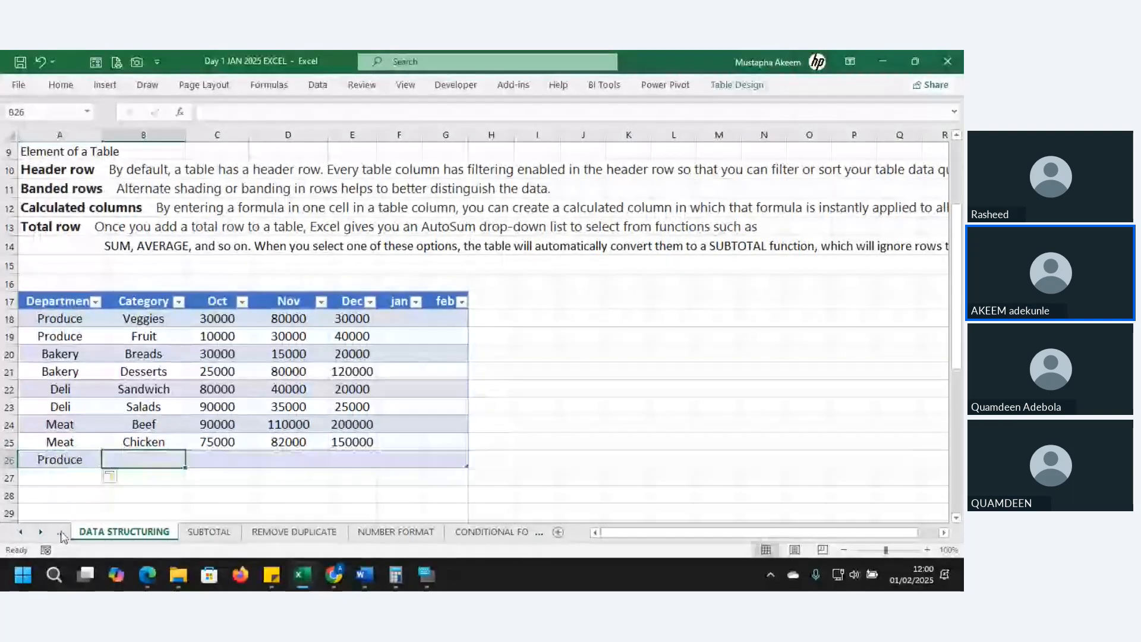
left_click(57, 477)
type("deli")
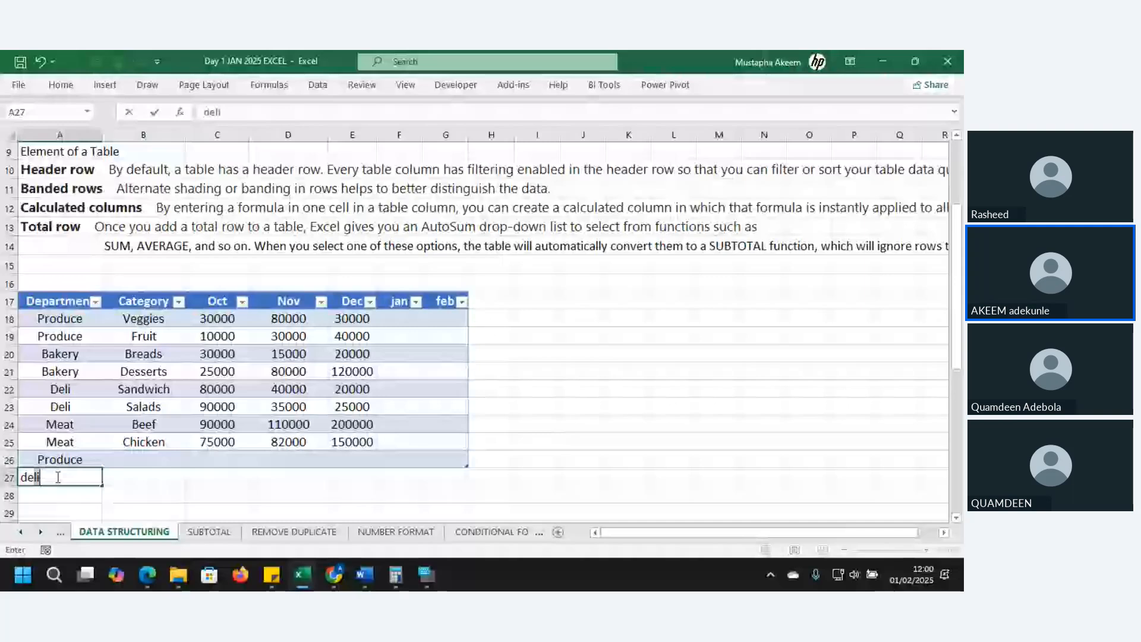
key("Return")
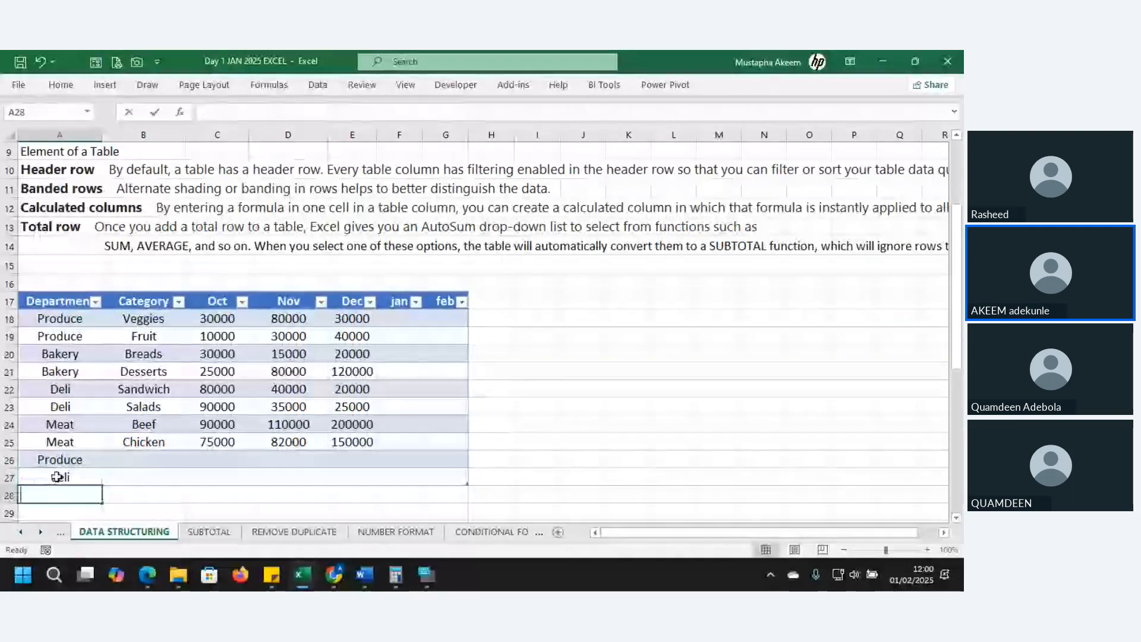
type("f")
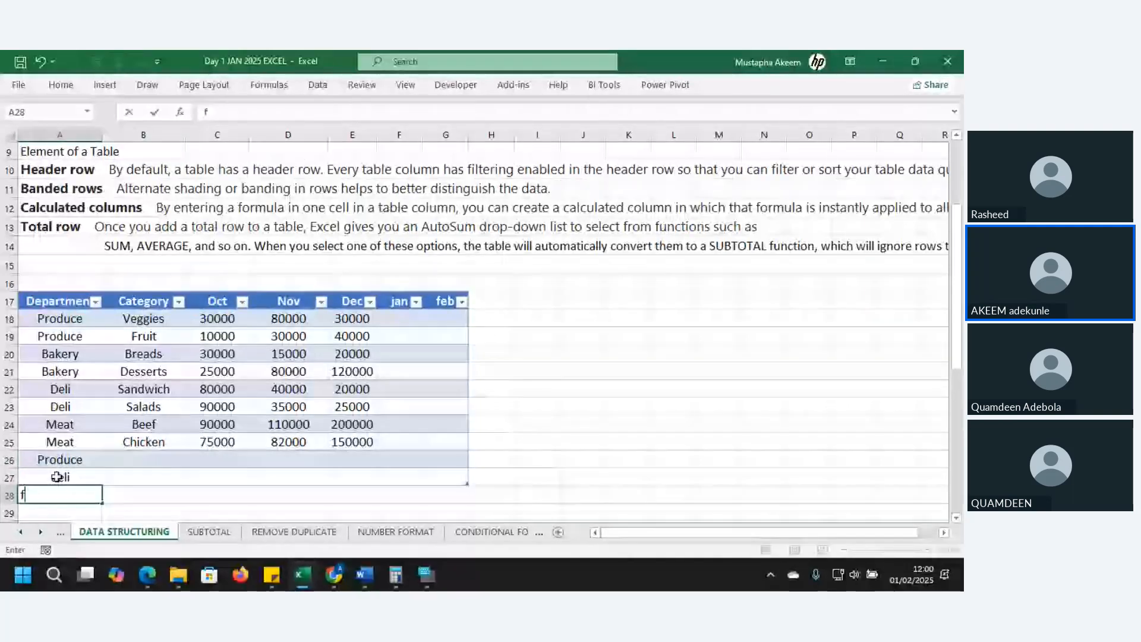
type("ish")
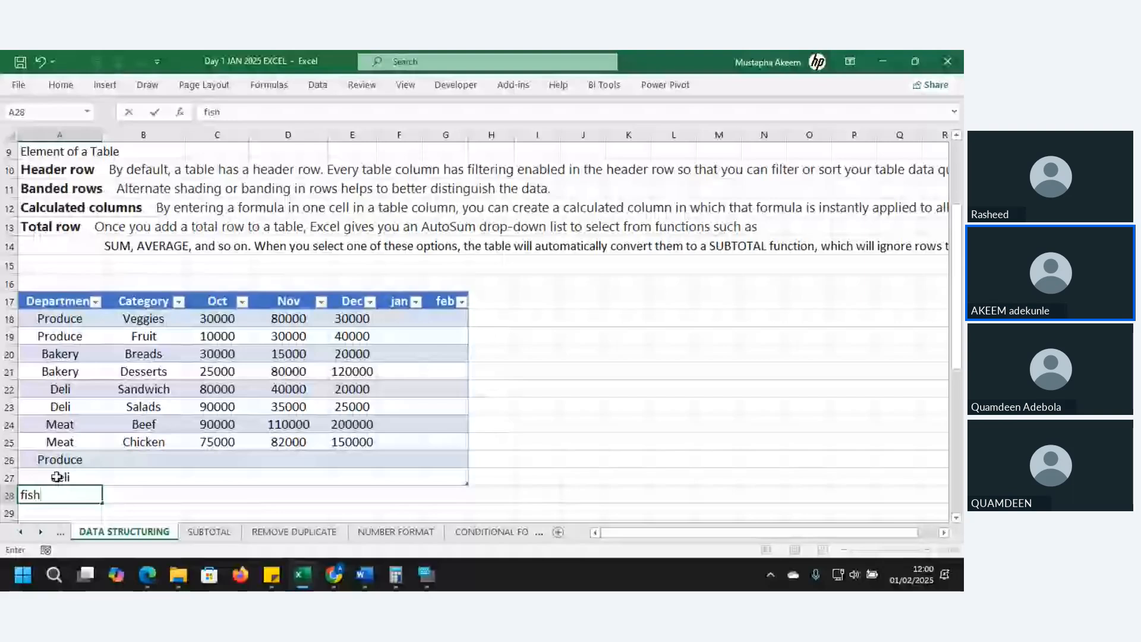
key("Return")
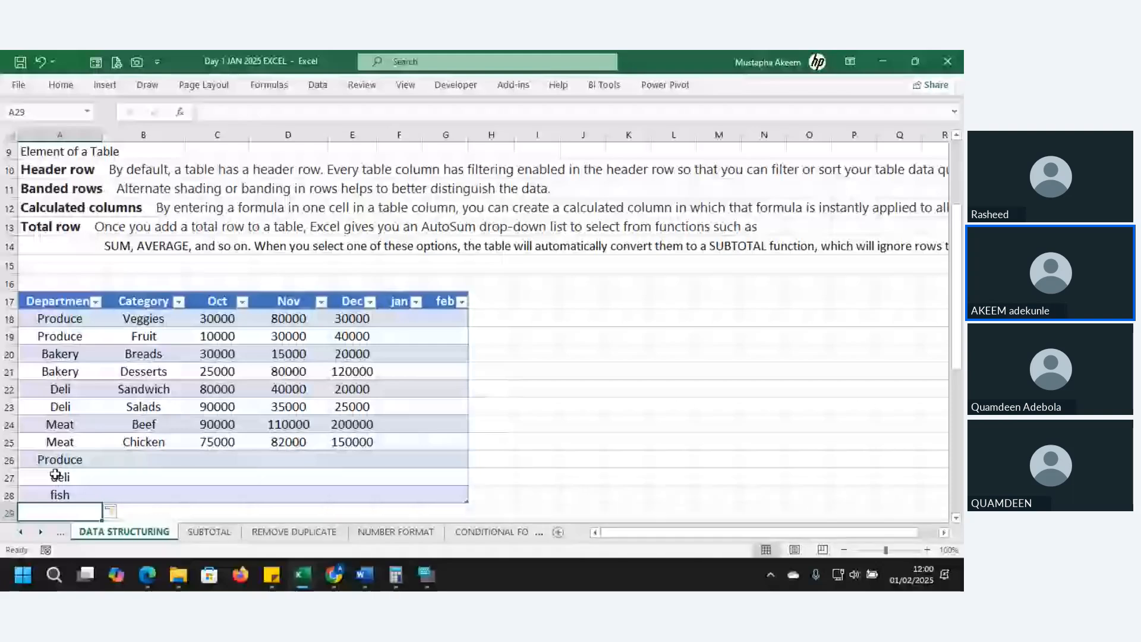
Begin a formula in the empty cell K21 beside the table.
left_click(662, 85)
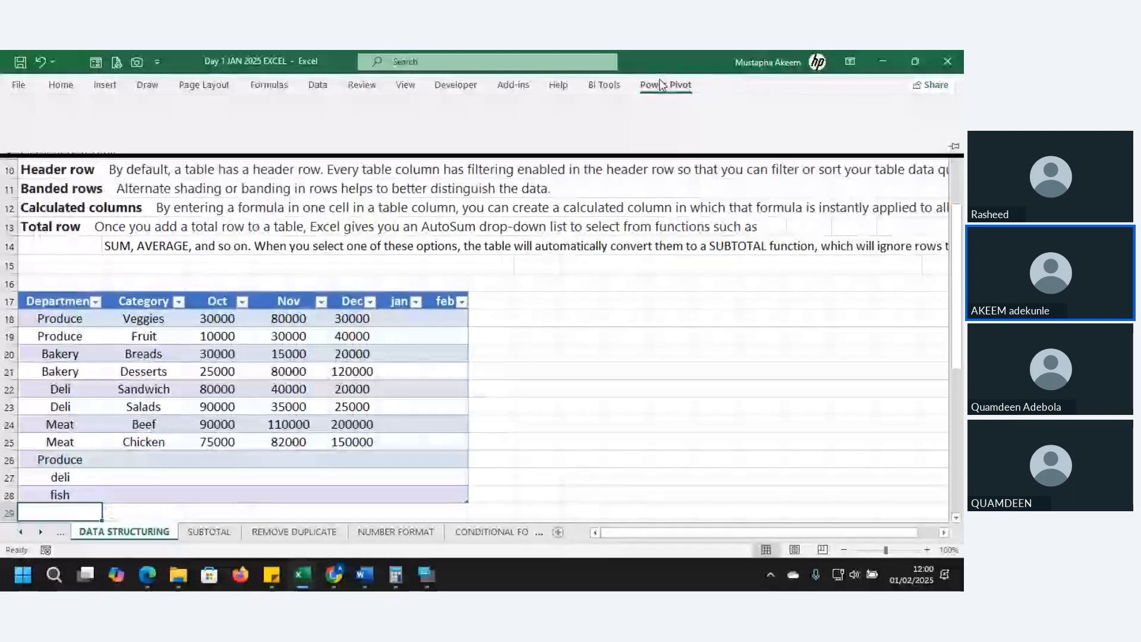
left_click(621, 376)
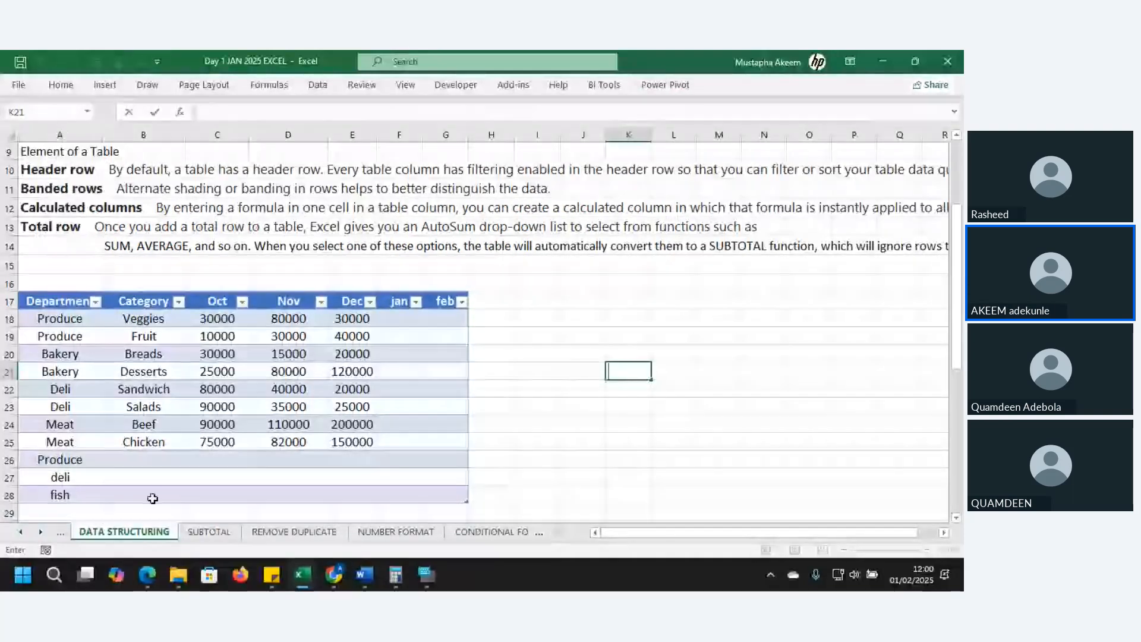
type("=")
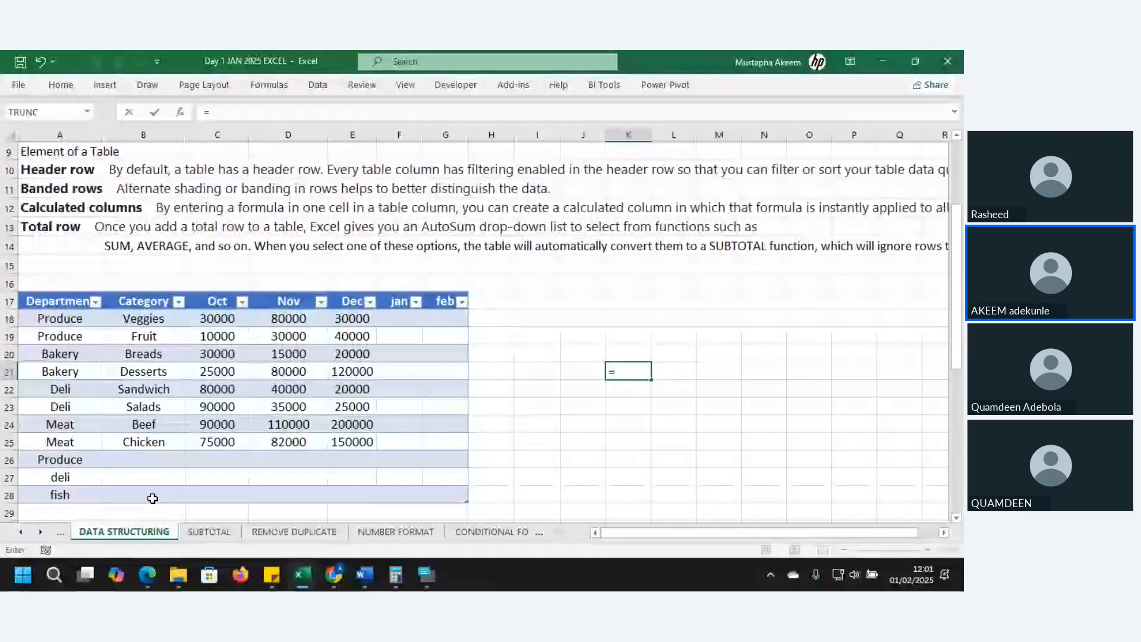
type("tota")
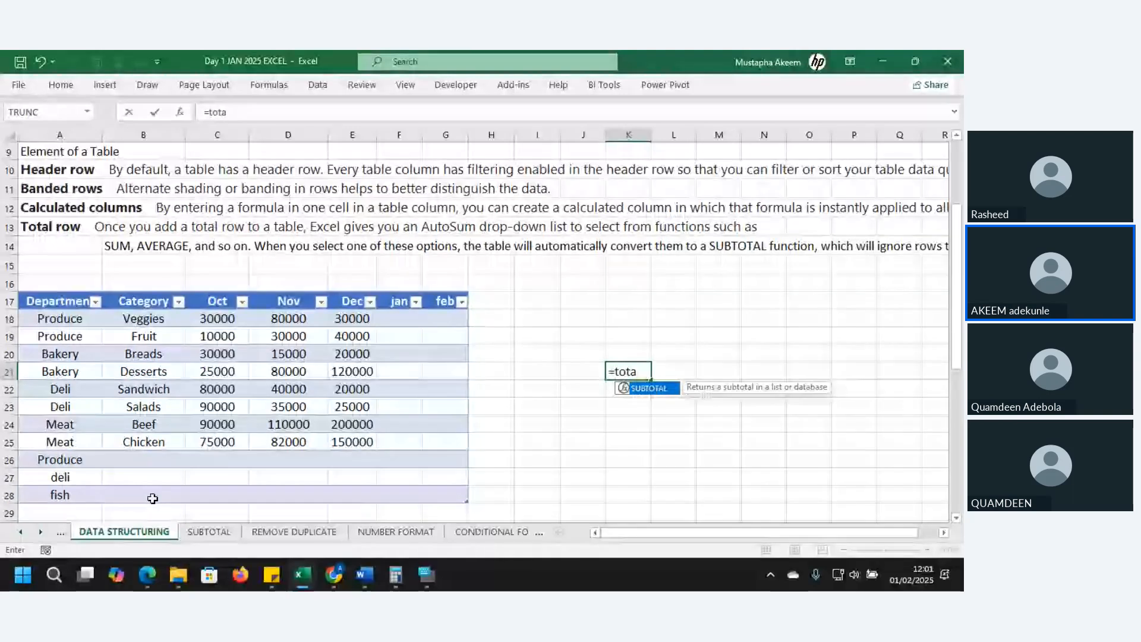
key("Tab")
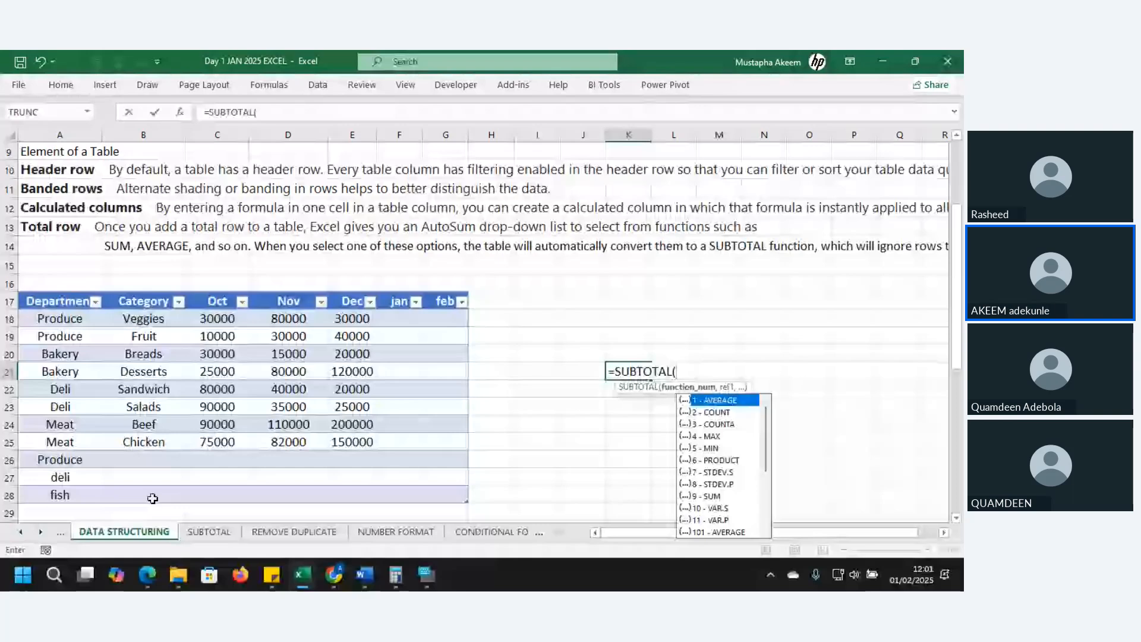
key("BackSpace")
key("BackSpace")
key("BackSpace")
key("BackSpace")
key("BackSpace")
key("BackSpace")
key("BackSpace")
key("BackSpace")
key("BackSpace")
Complete the K21 formula as =SUM(GroceryTable[Dec]) to sum the table's Dec column by structured reference.
type("Sum")
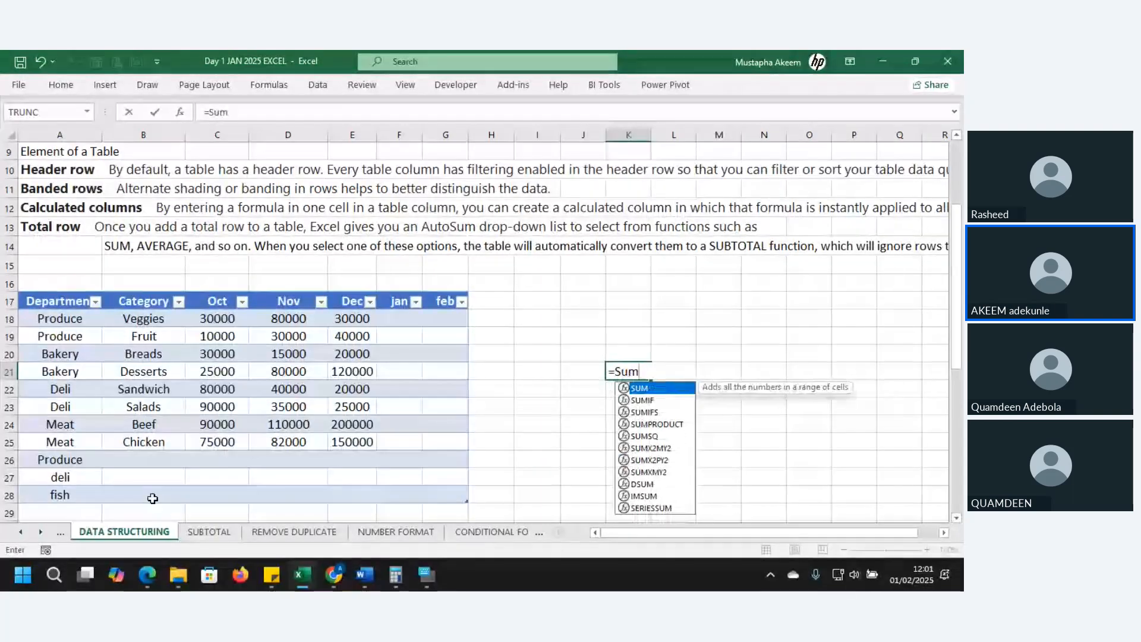
key("Tab")
type("go")
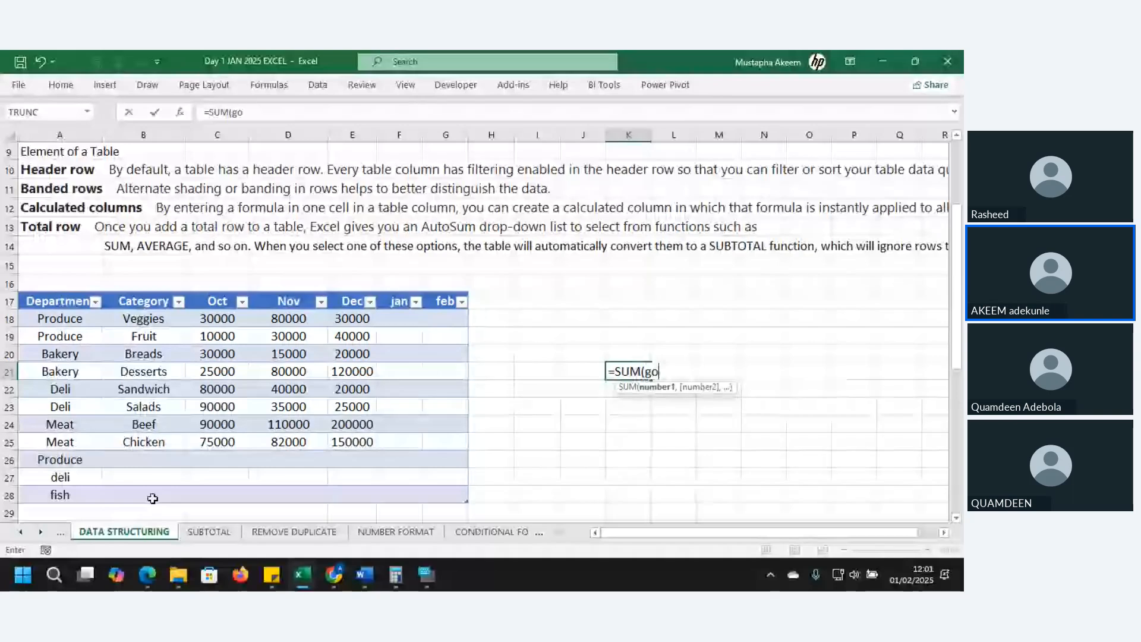
key("BackSpace")
type("r")
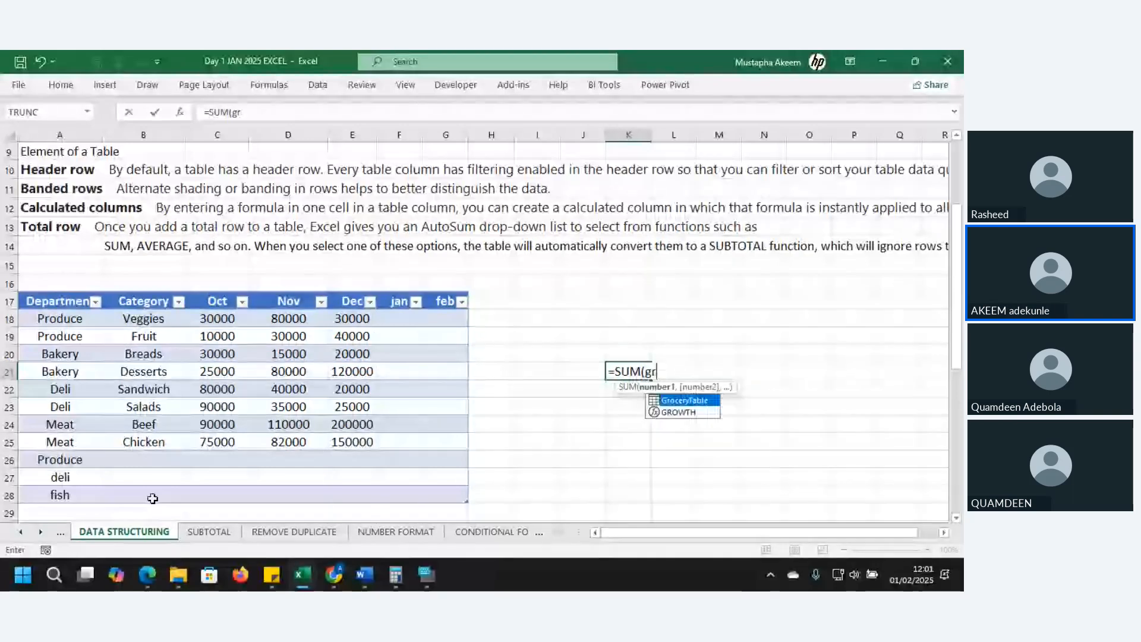
key("Tab")
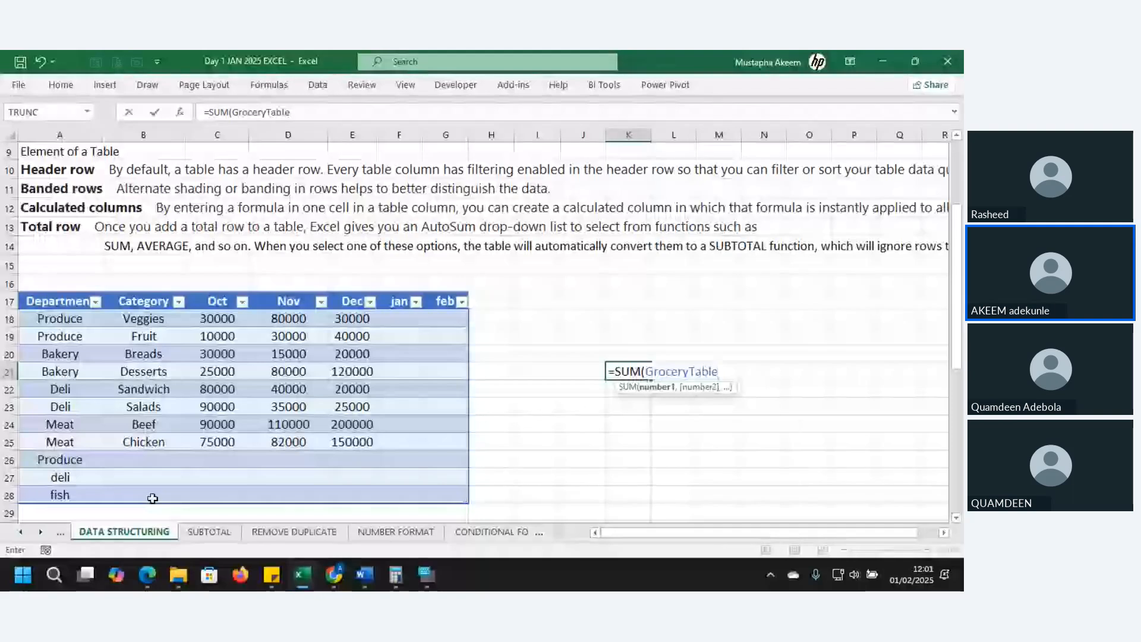
type("[")
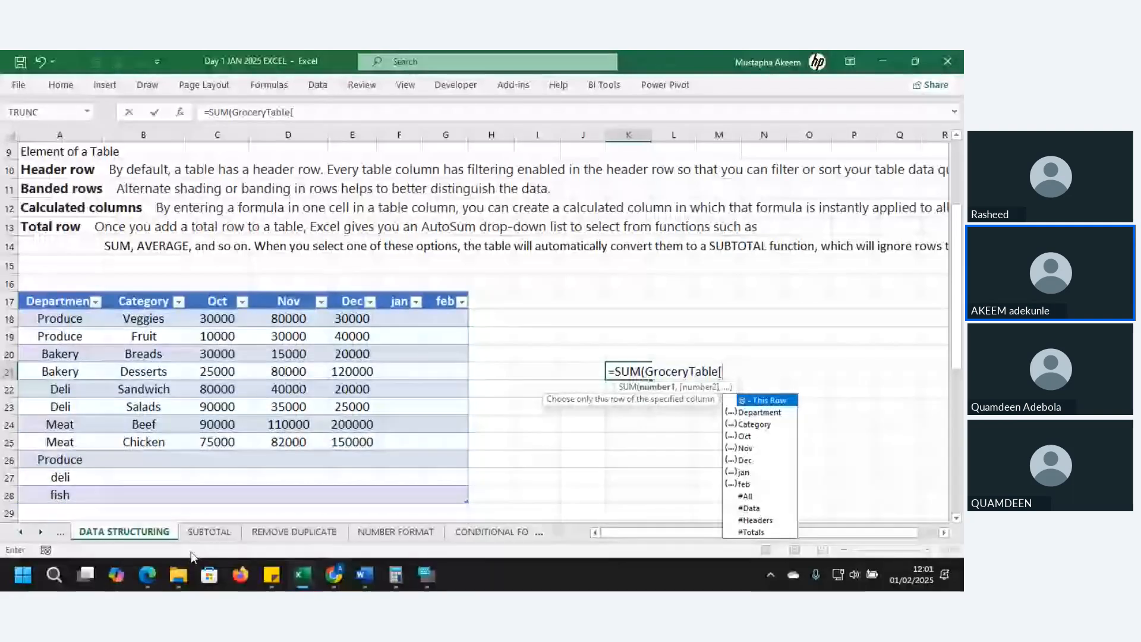
double_click(745, 461)
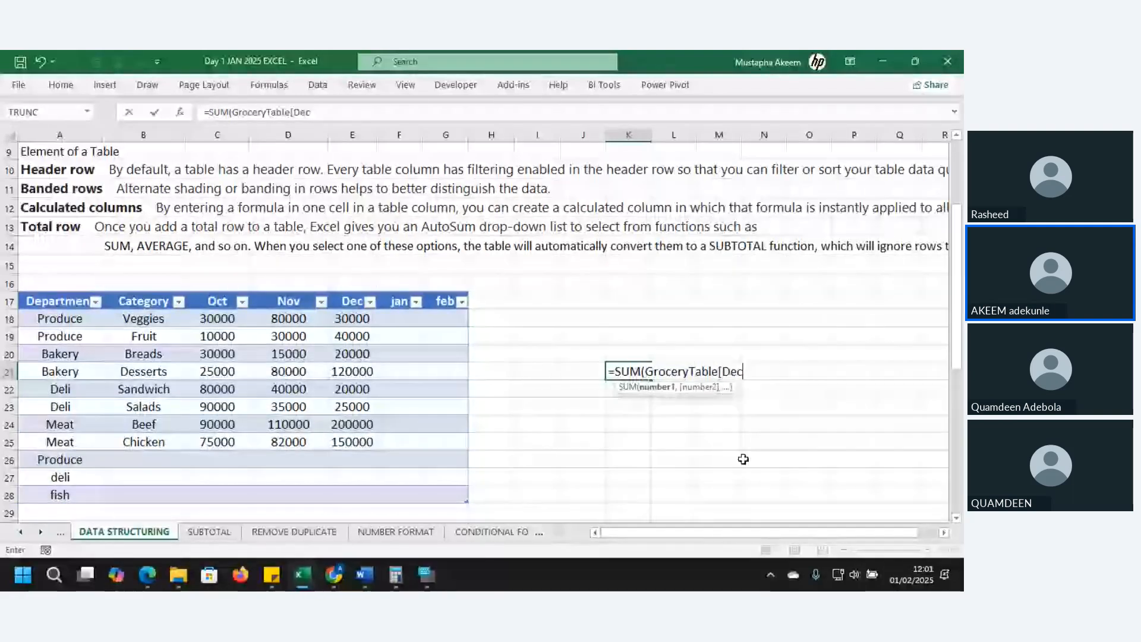
type("])")
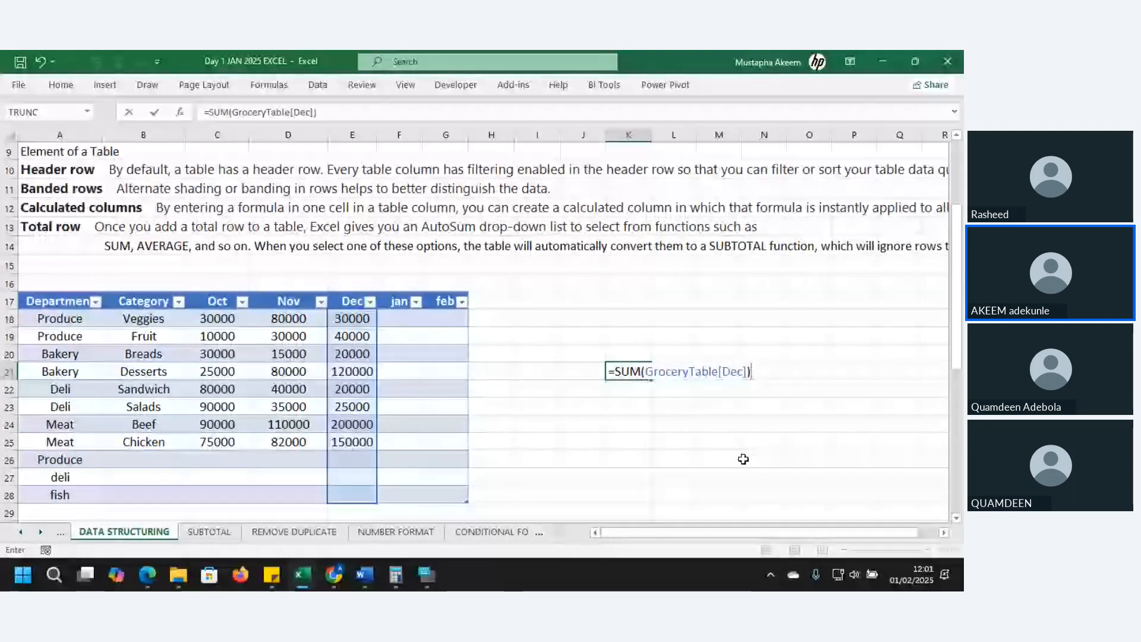
key("Return")
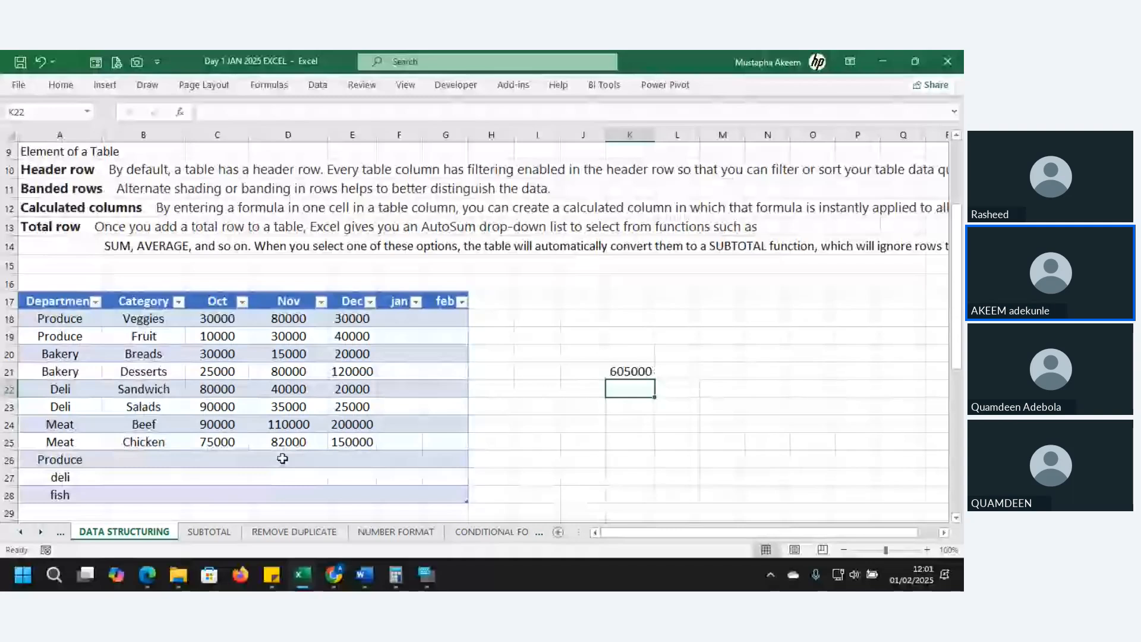
Enter 766609 as the Dec value of the Produce row in E26 and widen column K to fit the full sum.
left_click(628, 371)
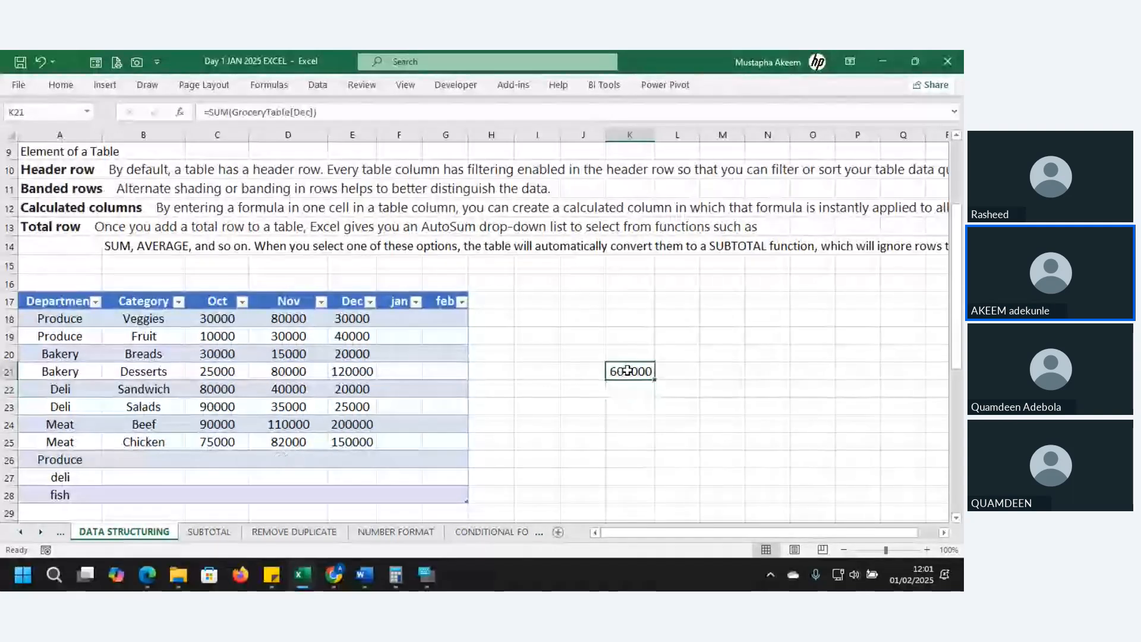
double_click(358, 455)
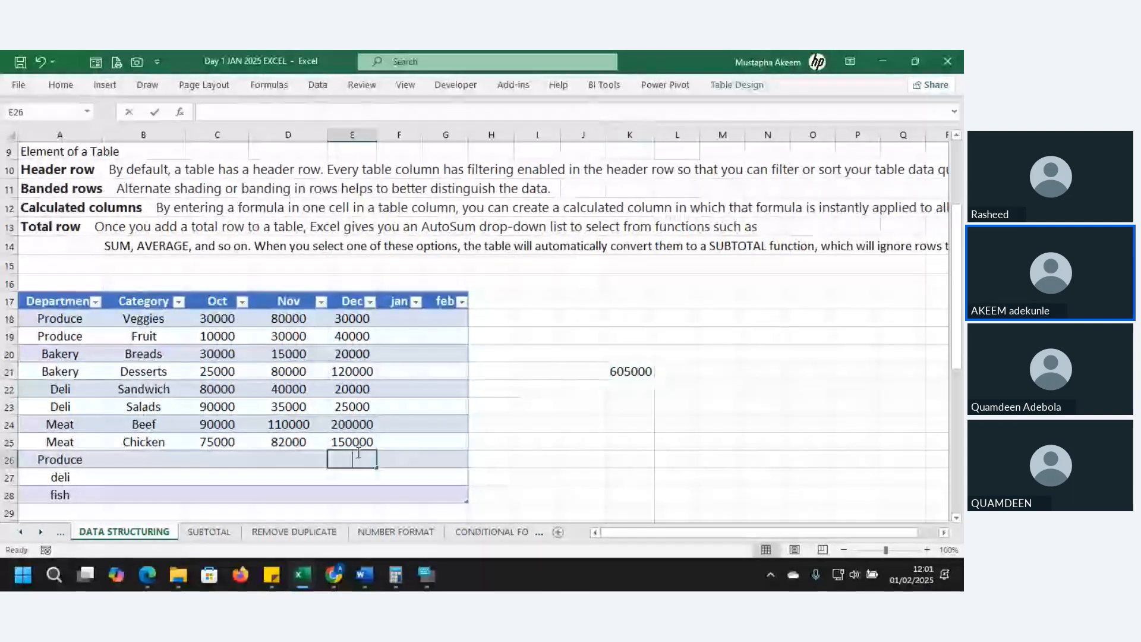
type("76660")
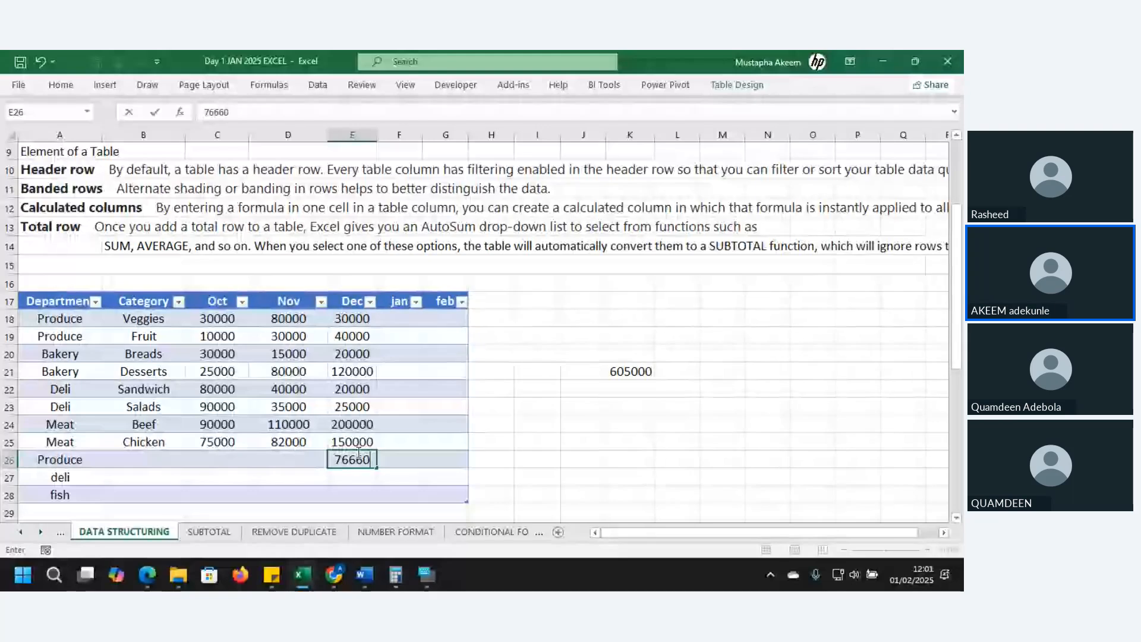
type("9")
key("Return")
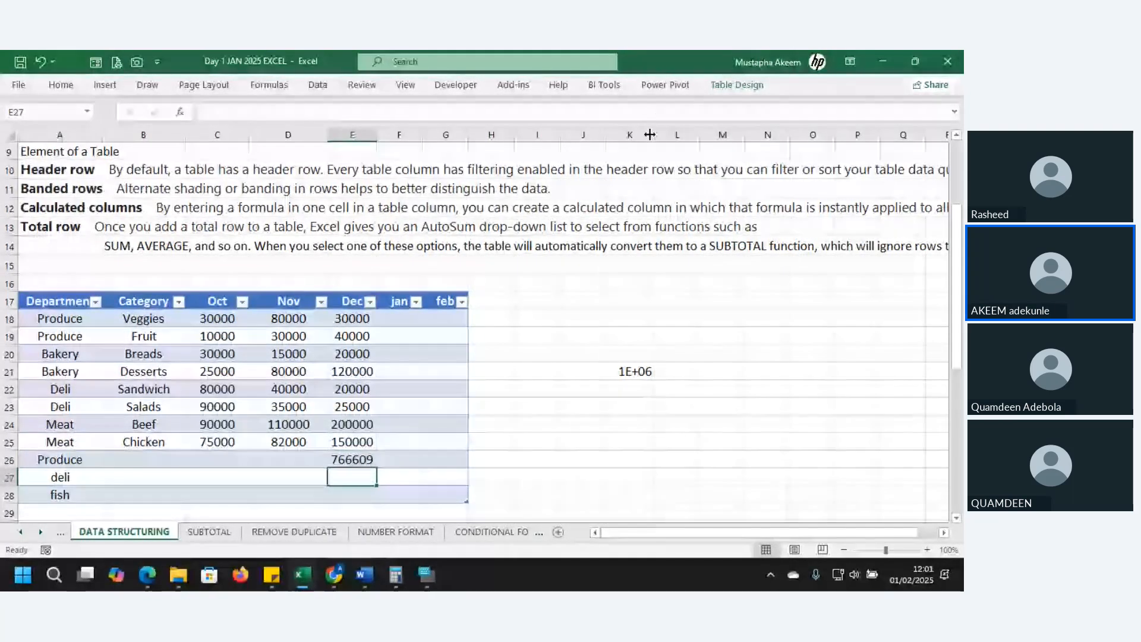
left_click_drag(654, 135, 696, 135)
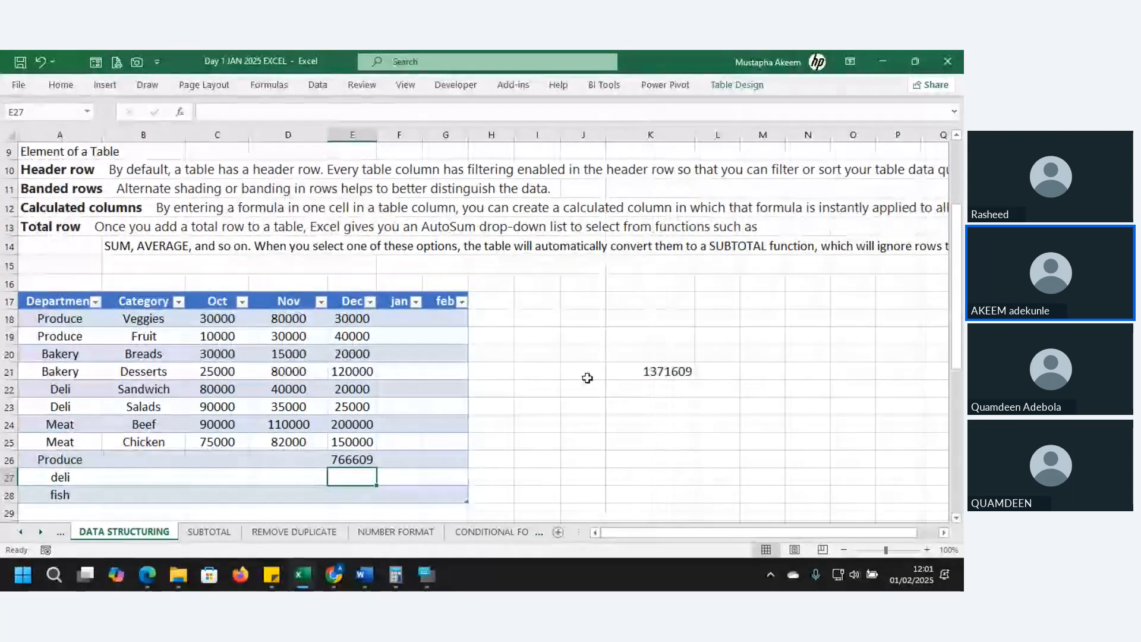
Add three rows beneath the table with the Dec values 890000, 764444 and 654442 in E29:E31.
left_click(677, 370)
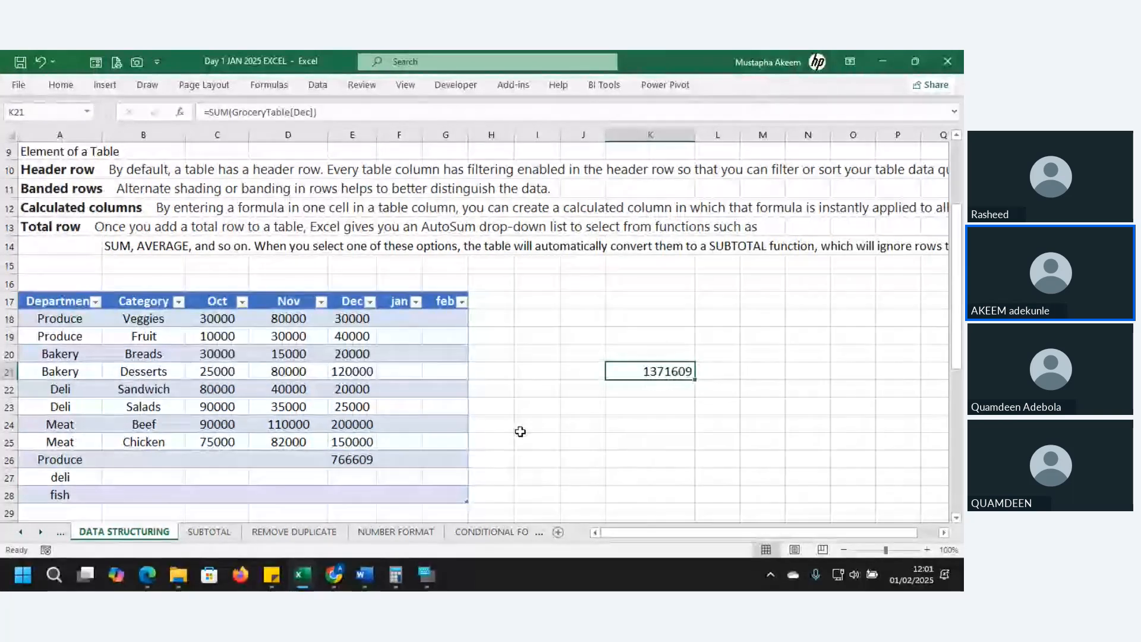
left_click(335, 469)
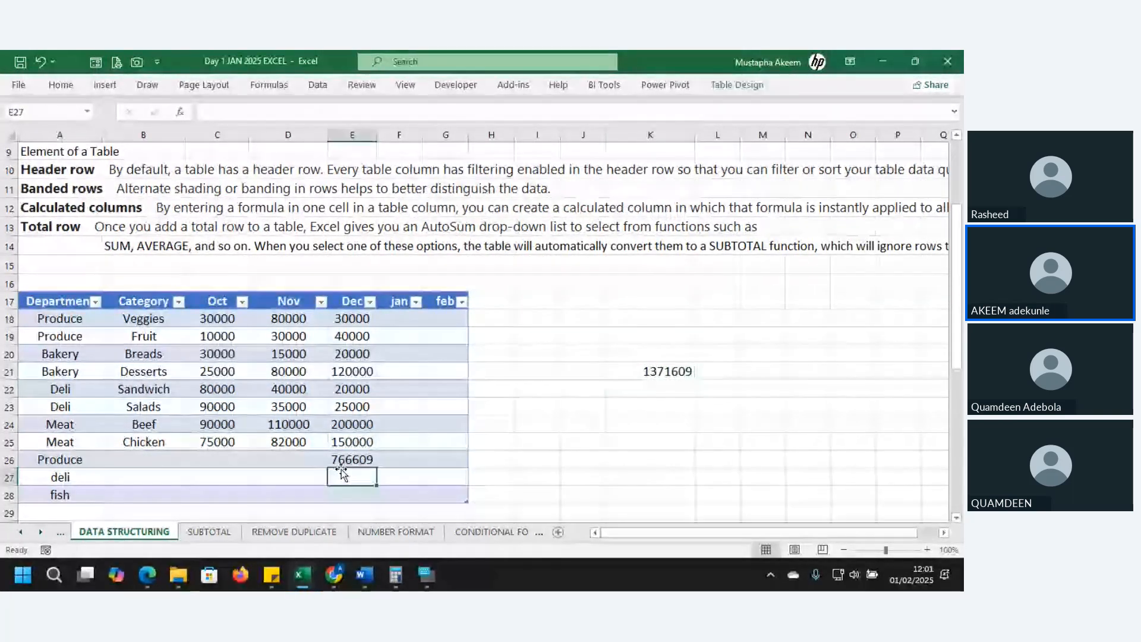
scroll(337, 469, "down", 2)
left_click(341, 469)
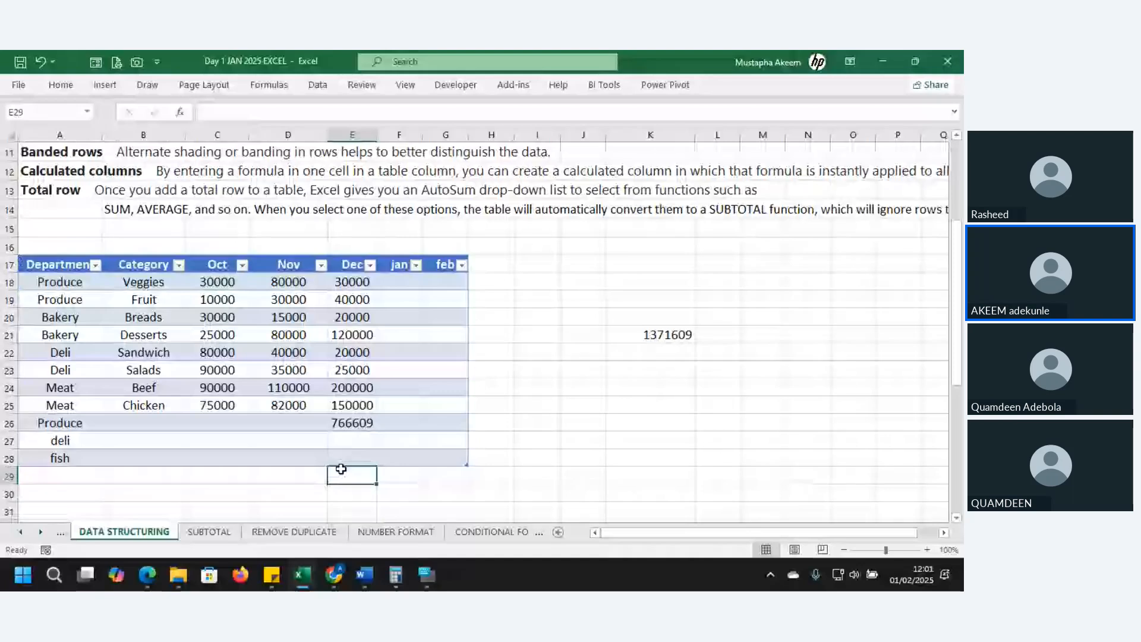
type("890000")
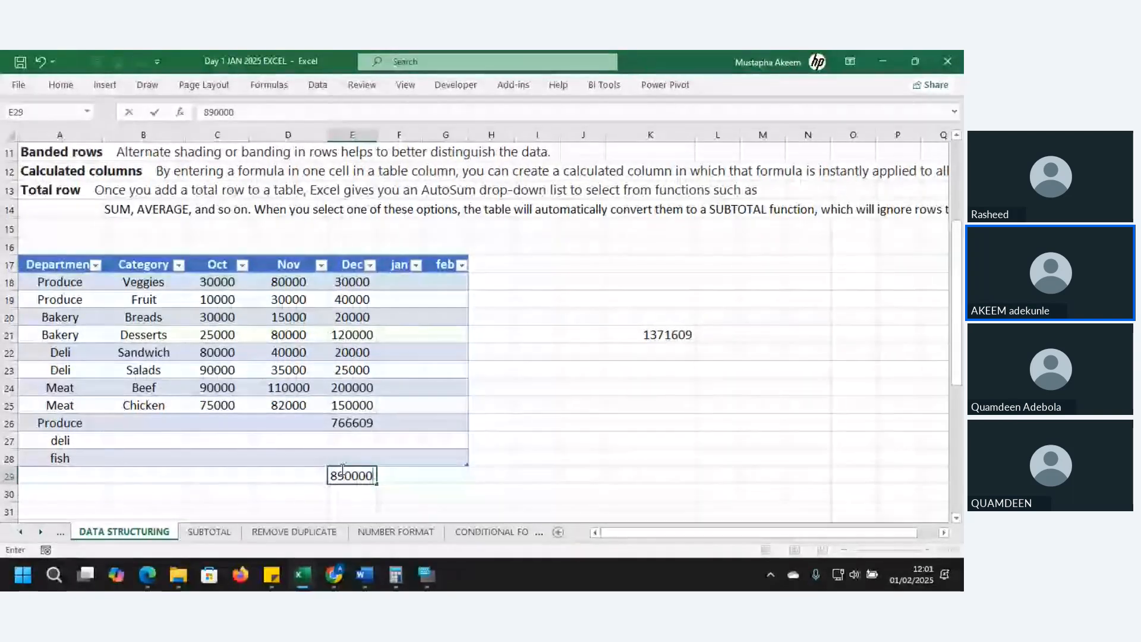
key("Return")
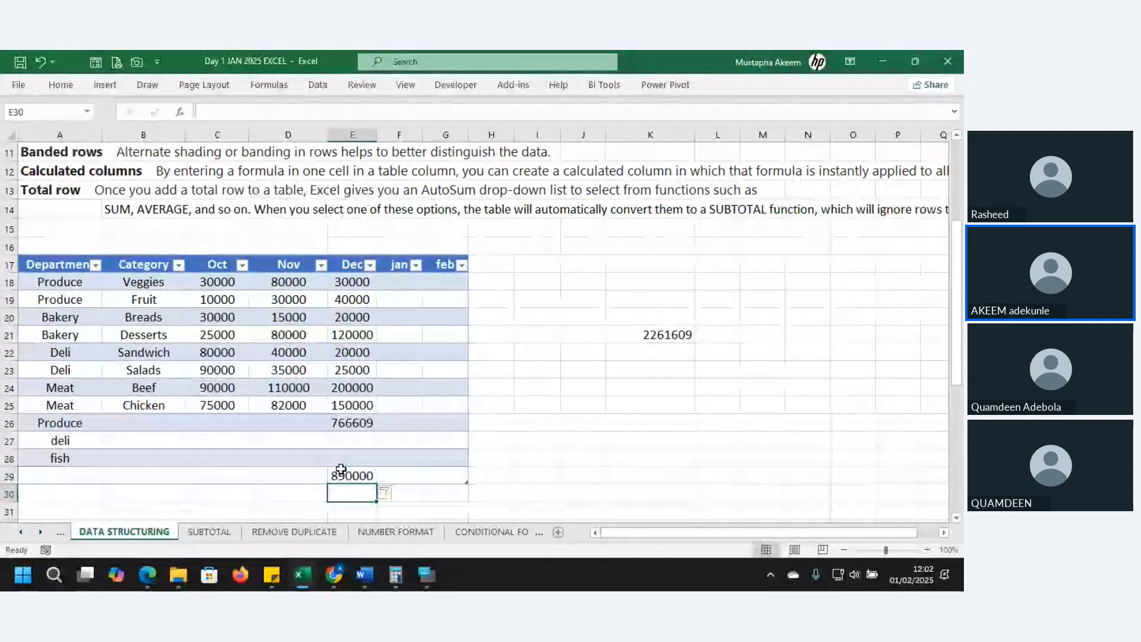
type("764444")
key("Return")
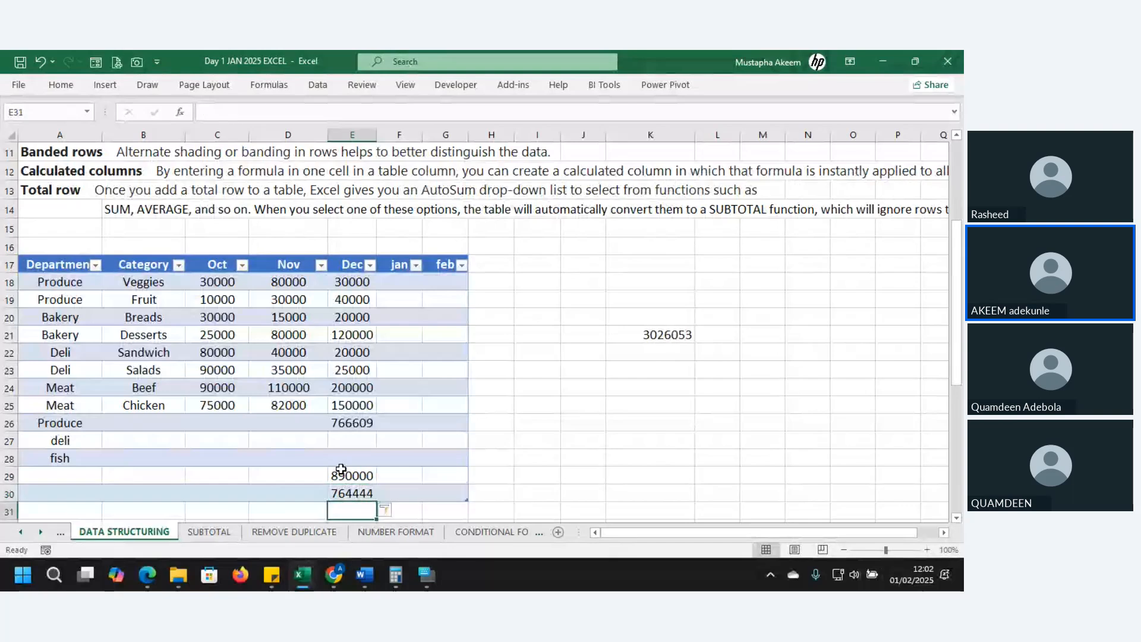
type("654")
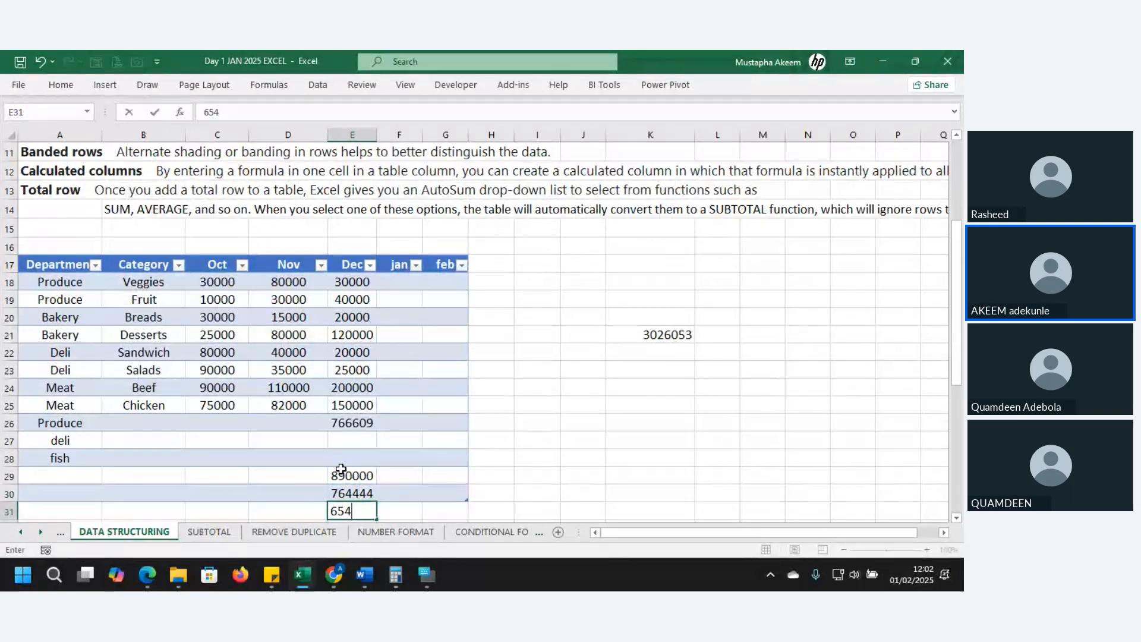
type("4420")
key("BackSpace")
key("Return")
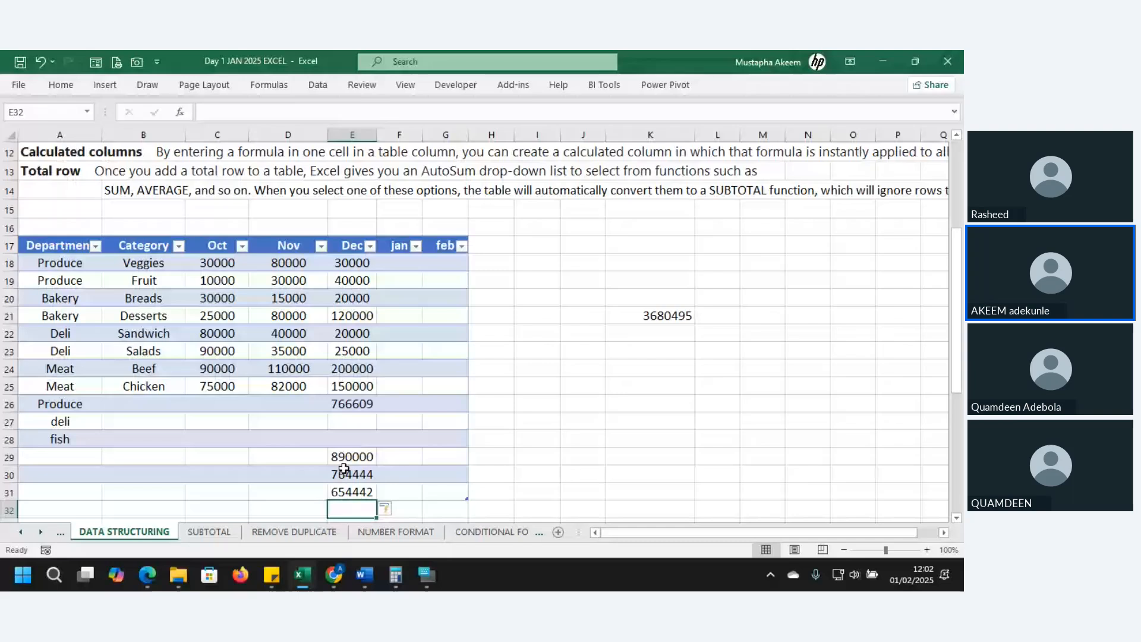
left_click(350, 474)
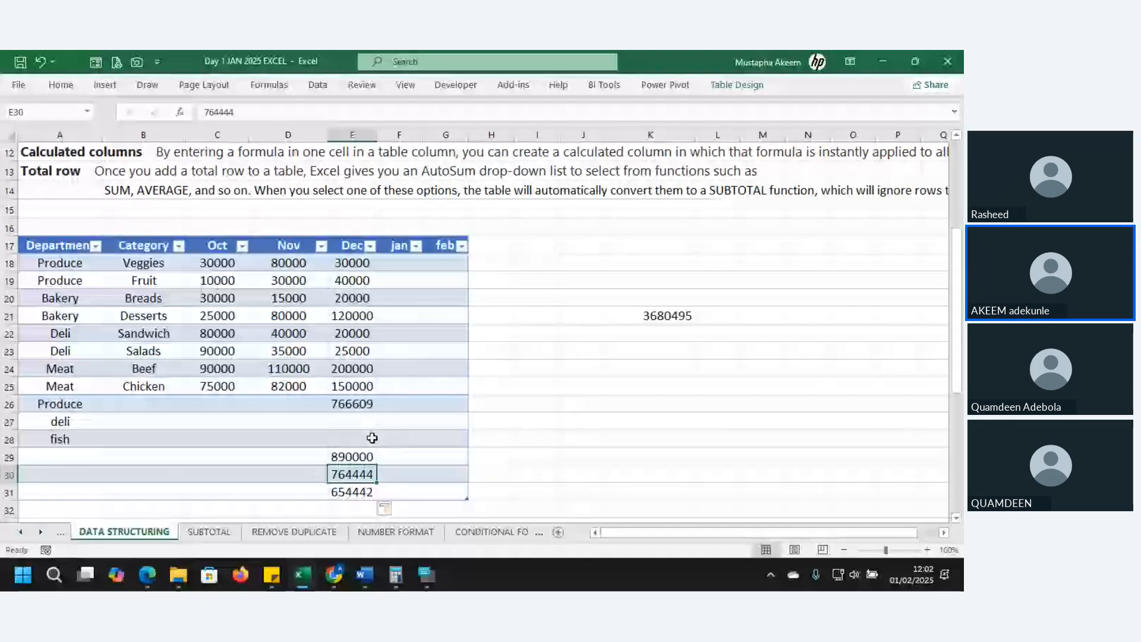
Switch to the SUBTOTAL sheet and examine how the entries in the Salesman column are ordered and grouped.
left_click(210, 532)
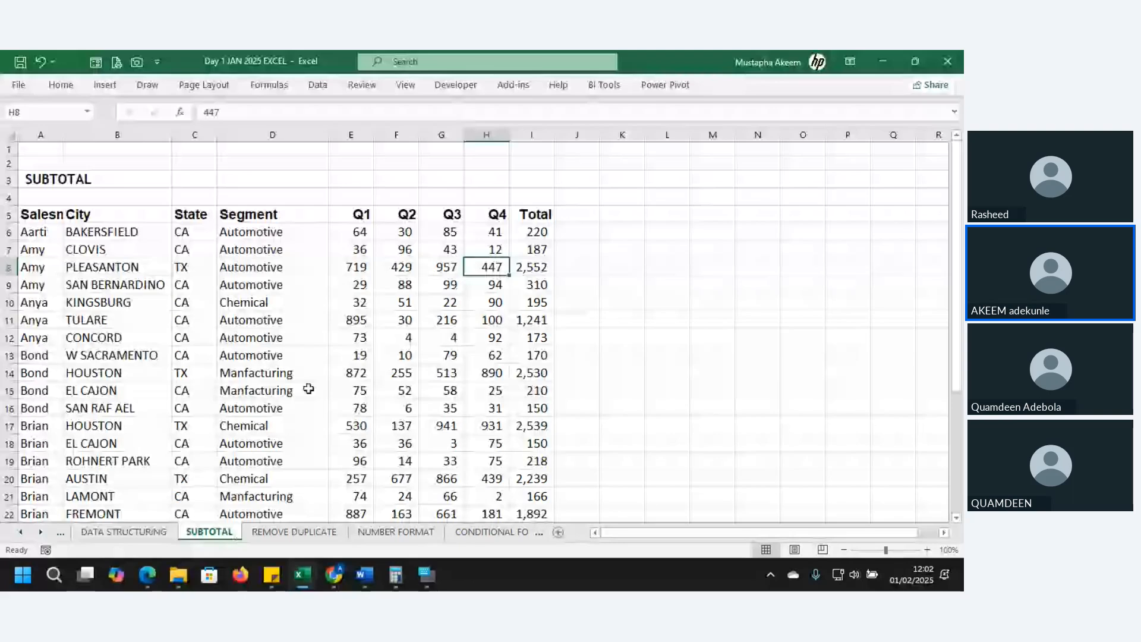
left_click(285, 377)
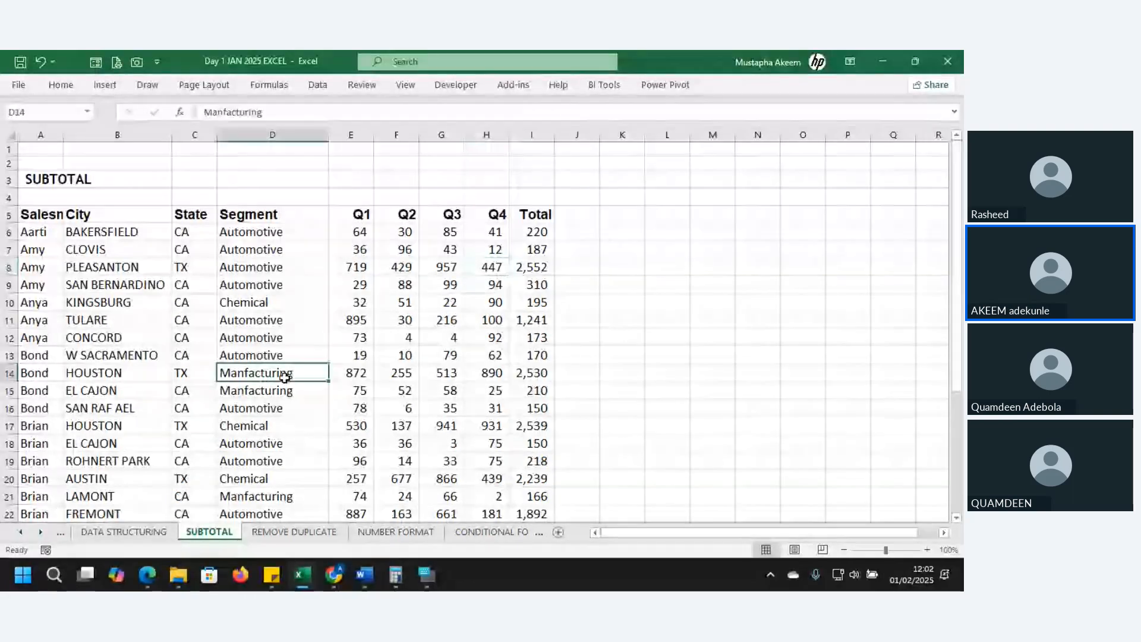
key("Left")
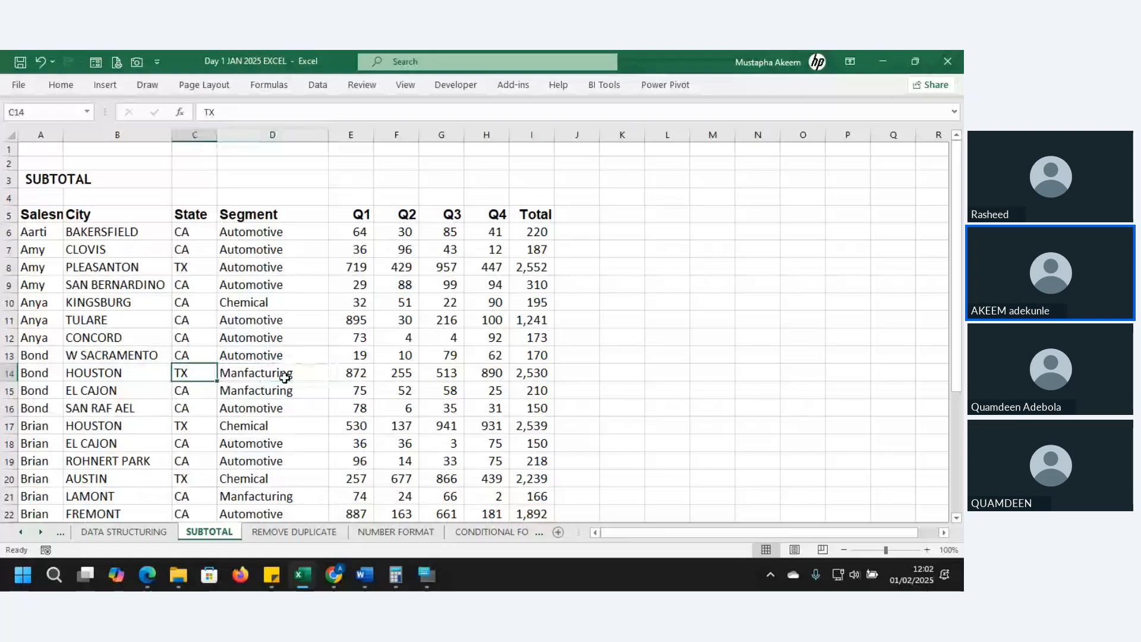
key("Left")
key("Left")
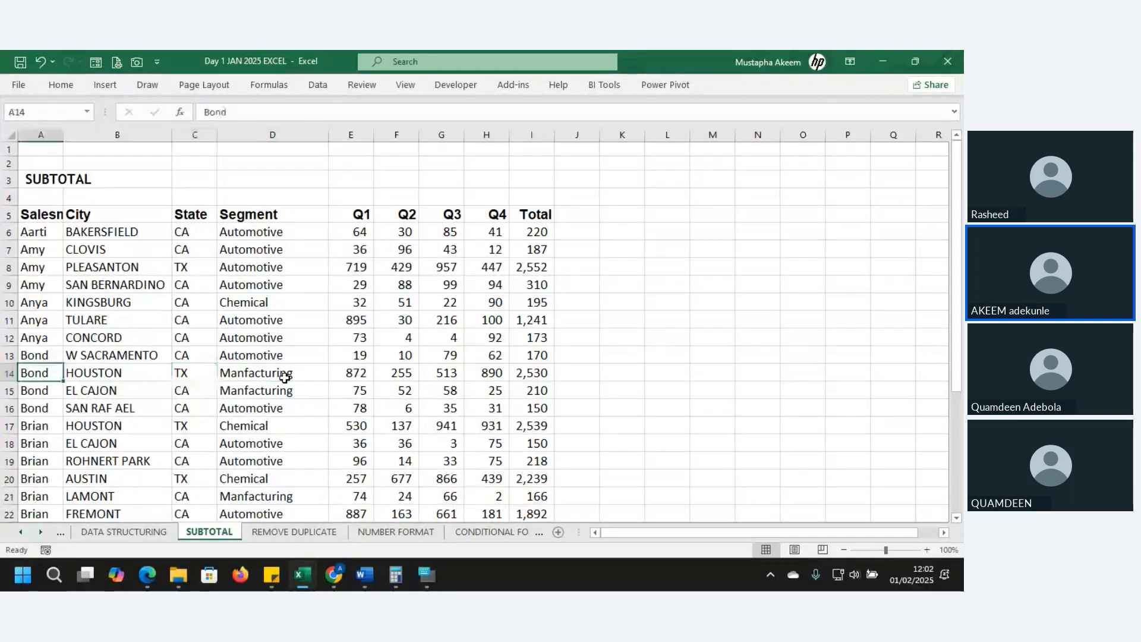
key("Down")
key("Down")
key("Down")
key("Down")
key("Down")
key("Down")
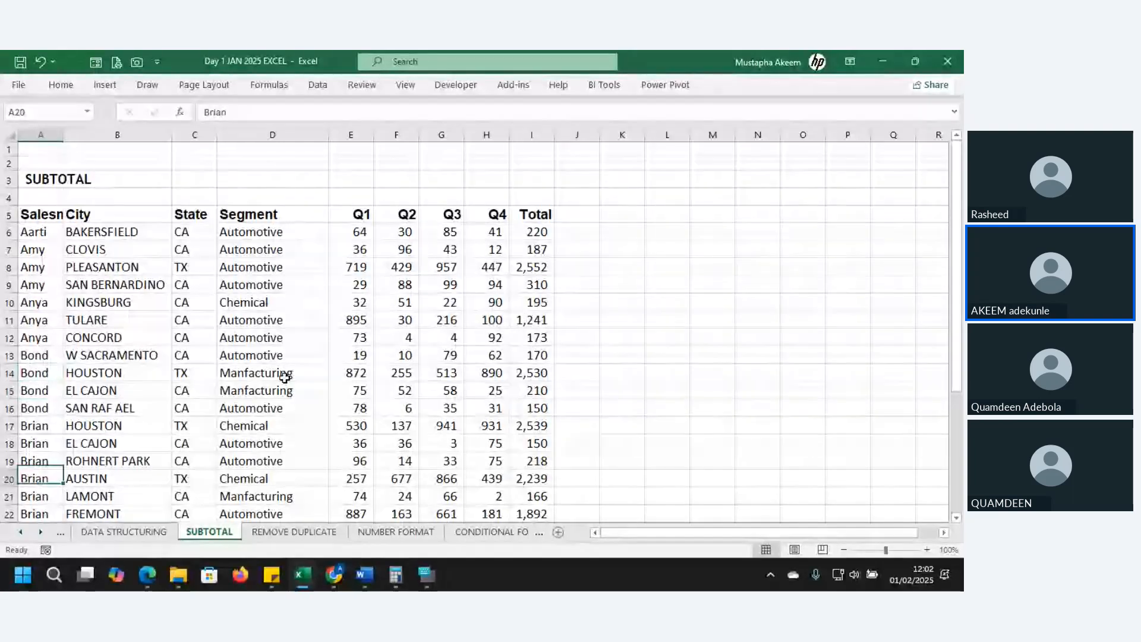
key("Down")
key("Down")
key("Down")
key("Down")
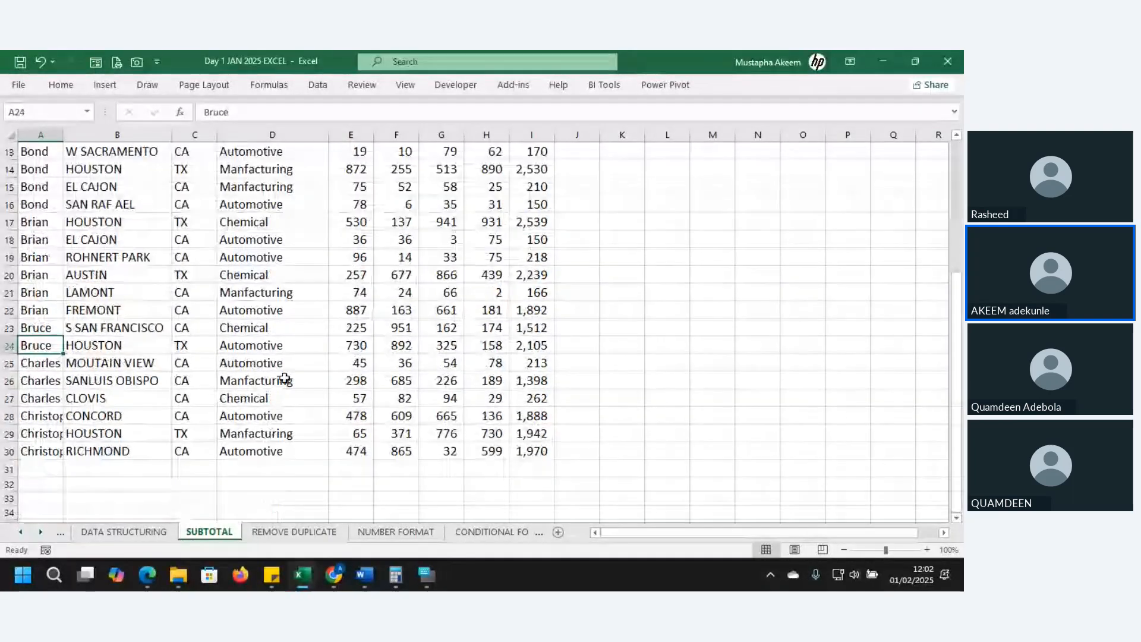
key("Up")
key("Up")
key("Up")
key("Up")
key("Up")
key("Up")
key("Up")
key("Up")
key("Up")
key("Up")
key("Up")
key("Up")
key("Up")
key("Up")
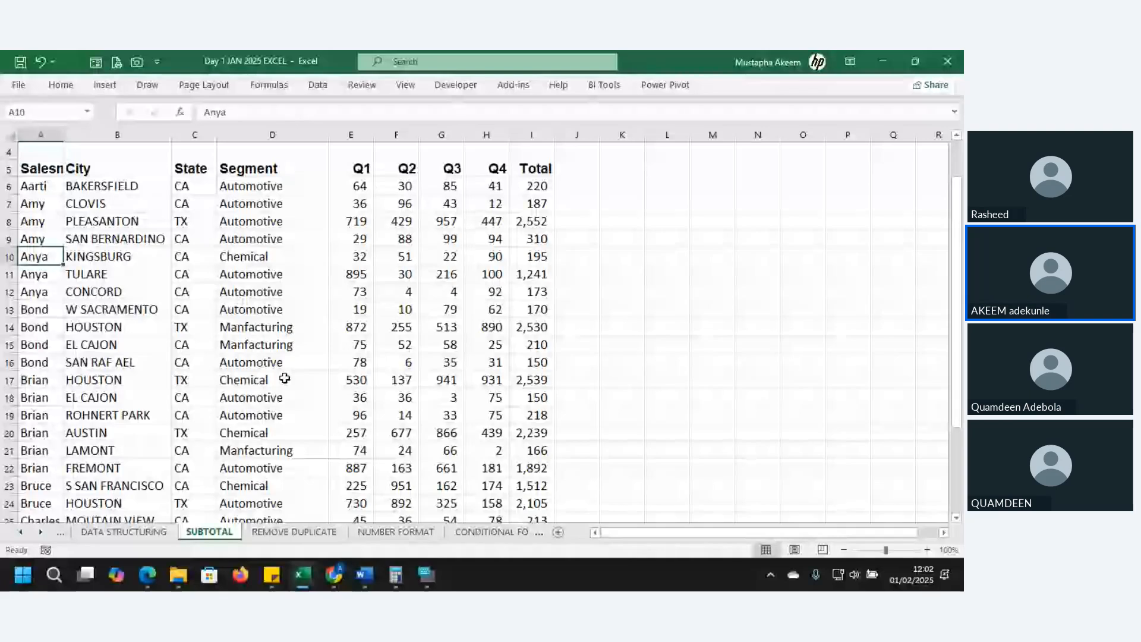
key("Down")
key("Down")
key("Down")
key("Down")
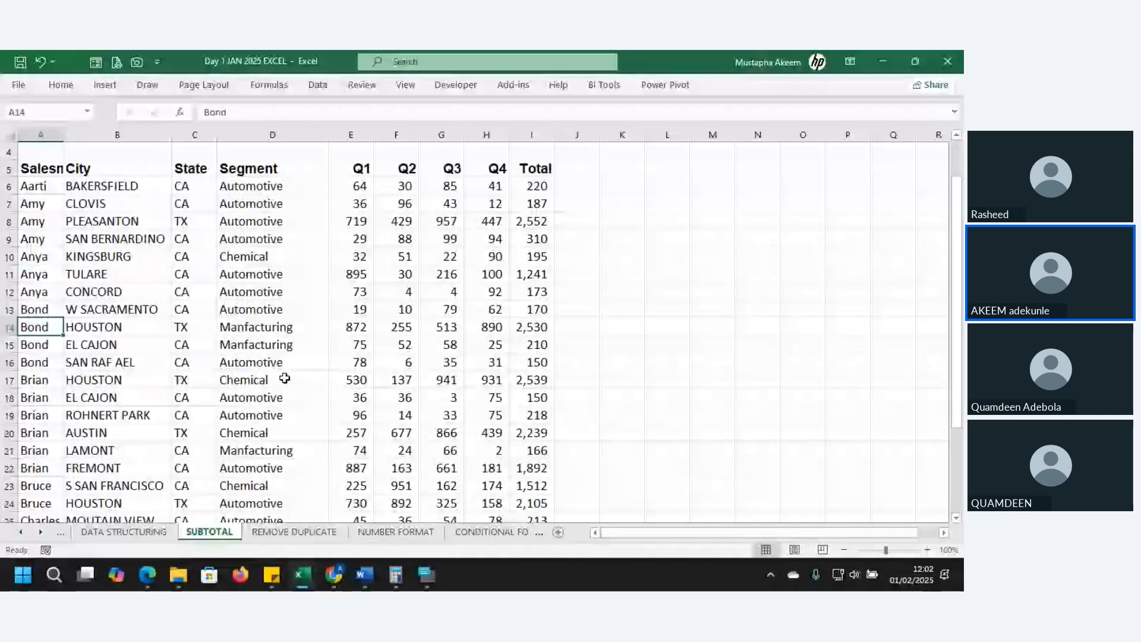
key("Down")
key("Down")
key("Down")
key("Down")
key("Down")
key("Down")
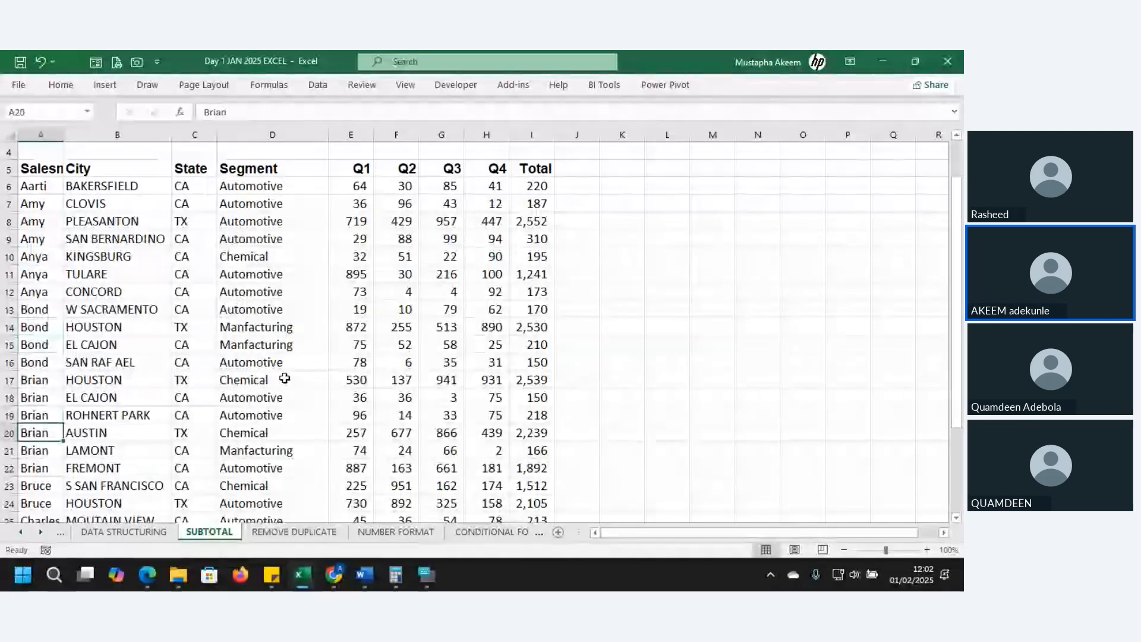
Widen column A to fit the full Salesman header and locate the Subtotal command.
left_click_drag(64, 135, 100, 138)
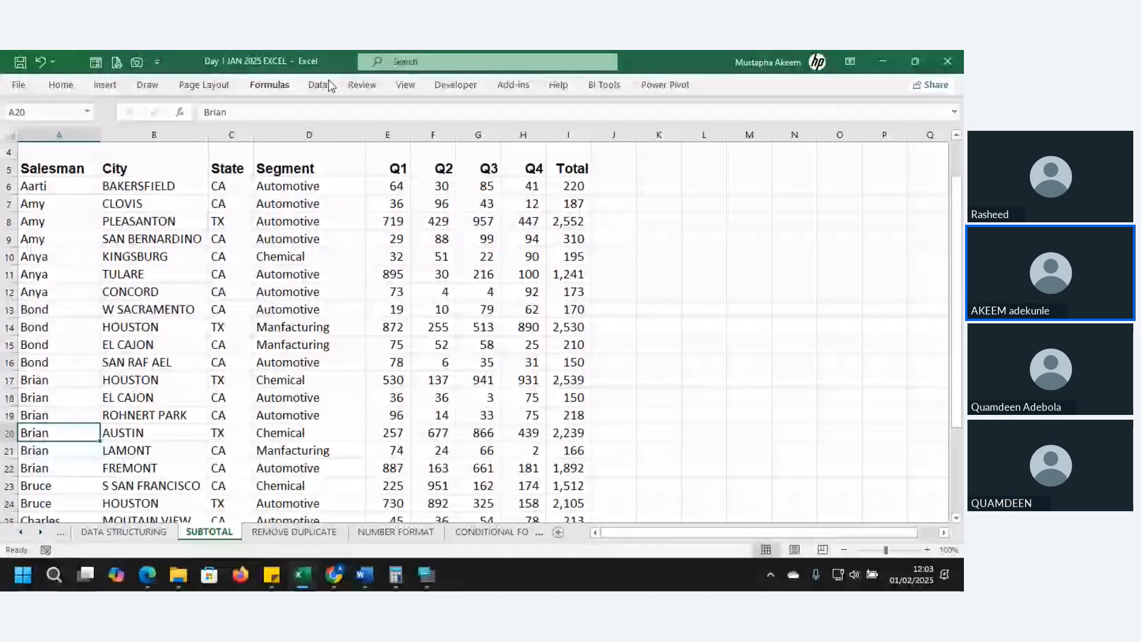
left_click(269, 85)
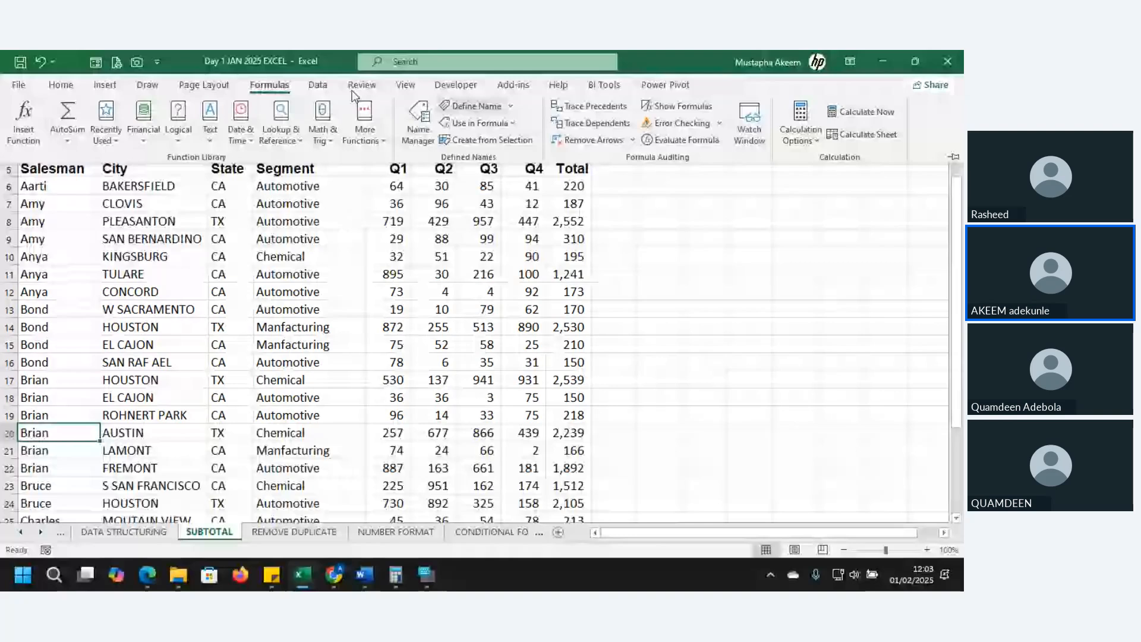
left_click(315, 85)
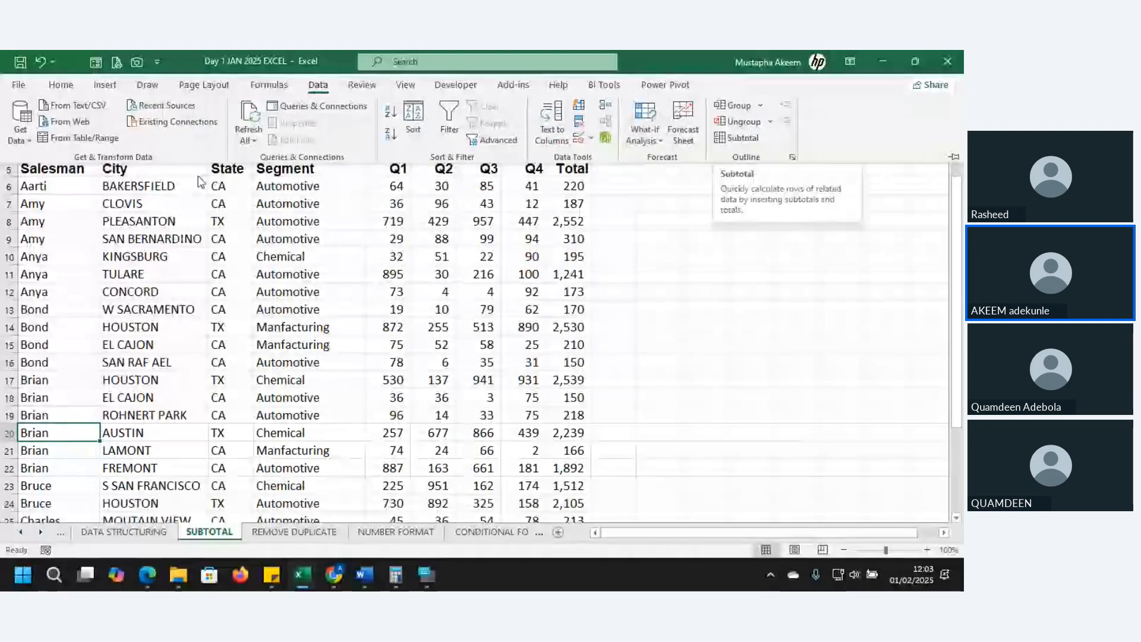
left_click(23, 187)
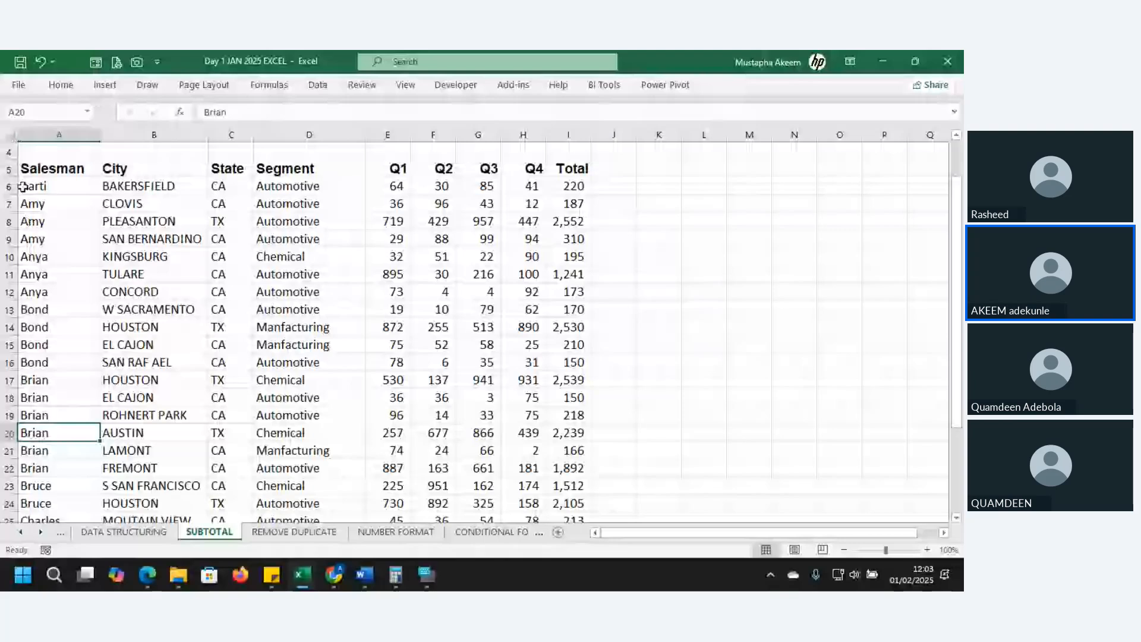
left_click(54, 186)
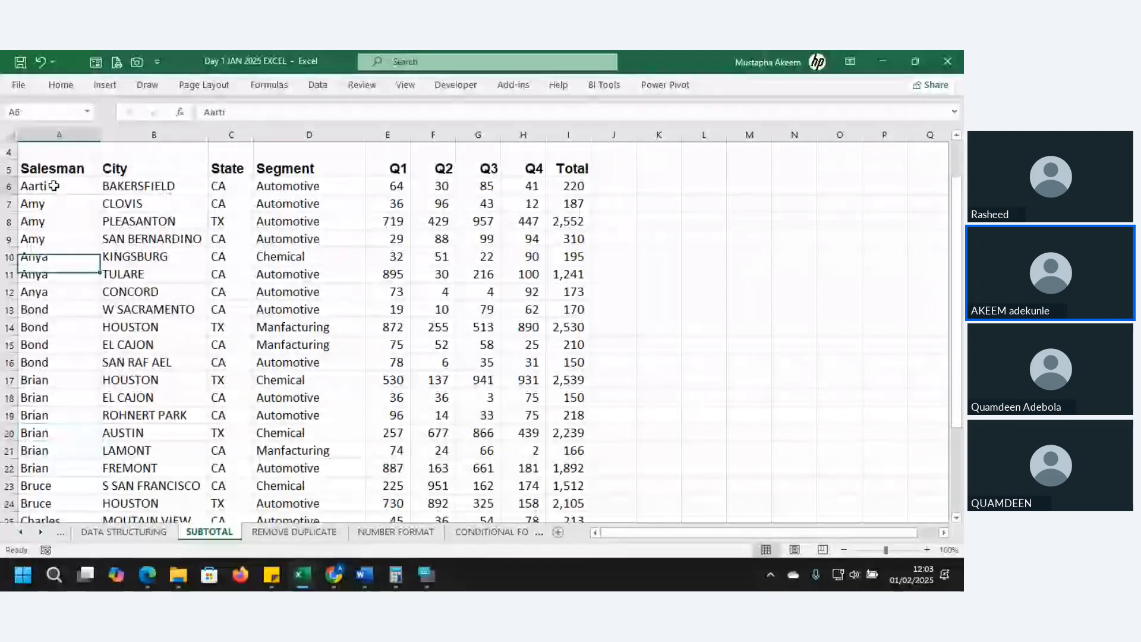
left_click_drag(55, 186, 487, 185)
left_click(65, 172)
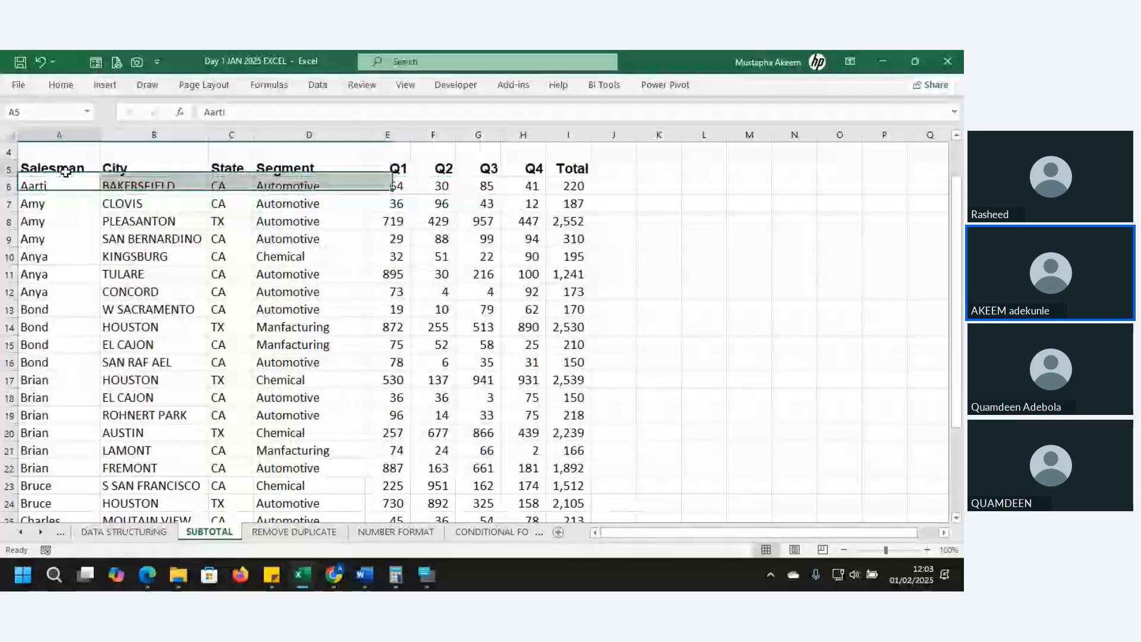
left_click_drag(66, 172, 487, 256)
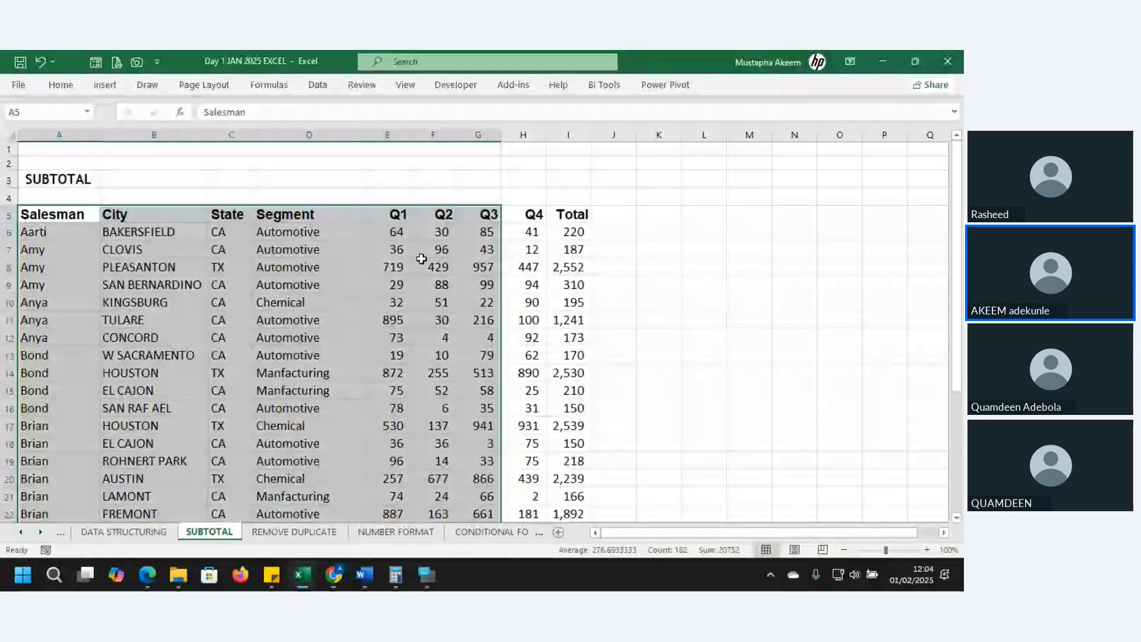
left_click(261, 264)
left_click_drag(74, 215, 333, 356)
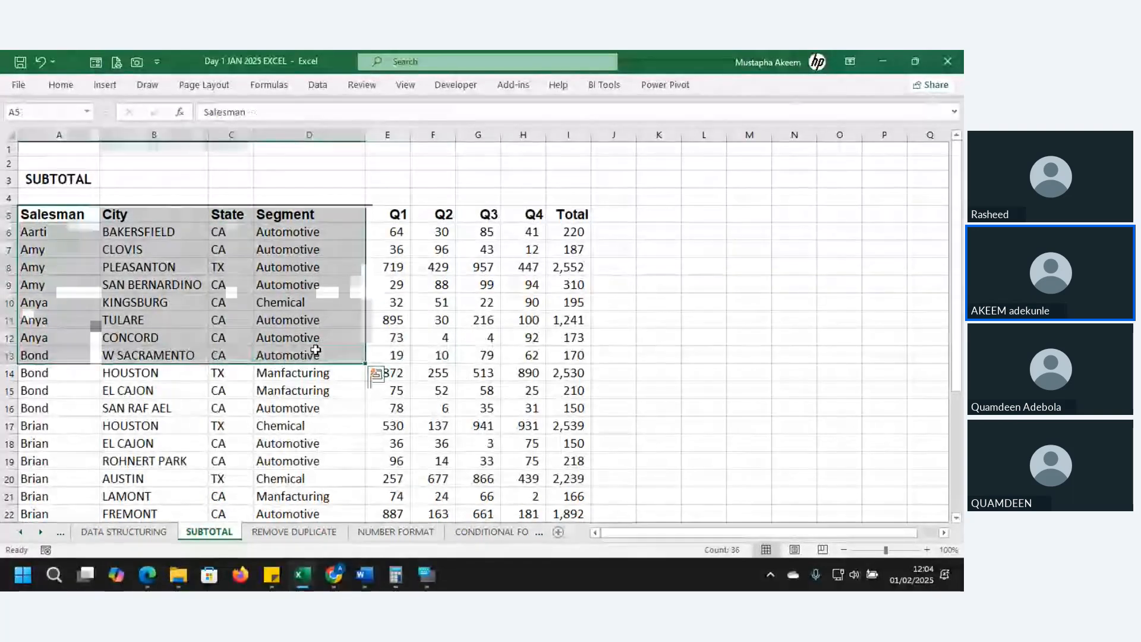
Select the entire sales data range including its headers and open the Subtotal settings for it.
left_click(315, 351)
key("ctrl+a")
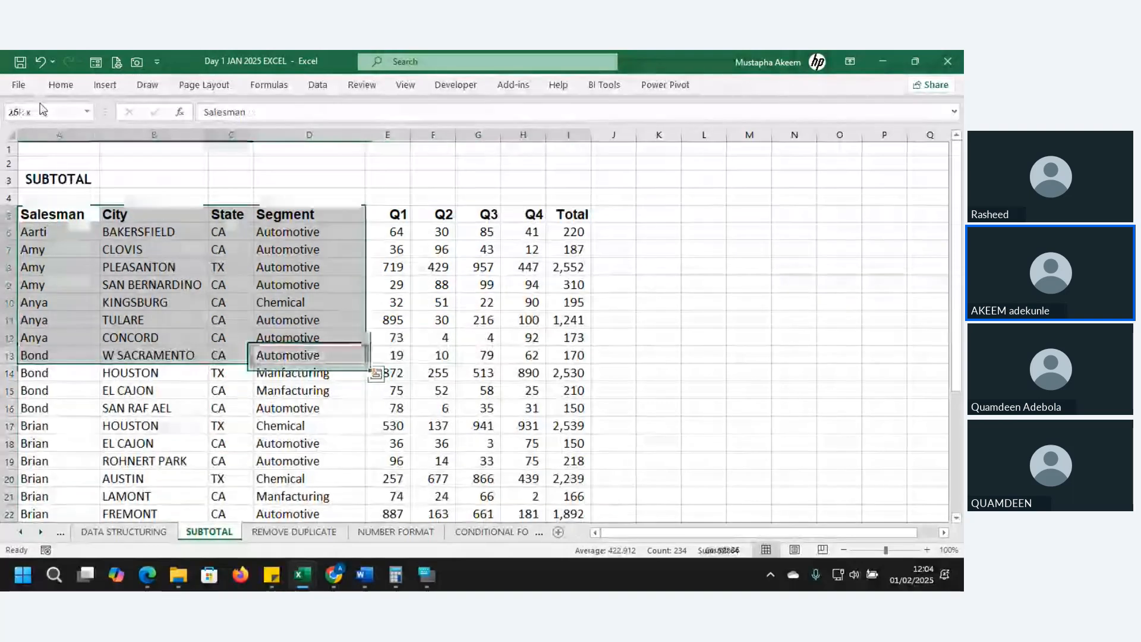
left_click(318, 84)
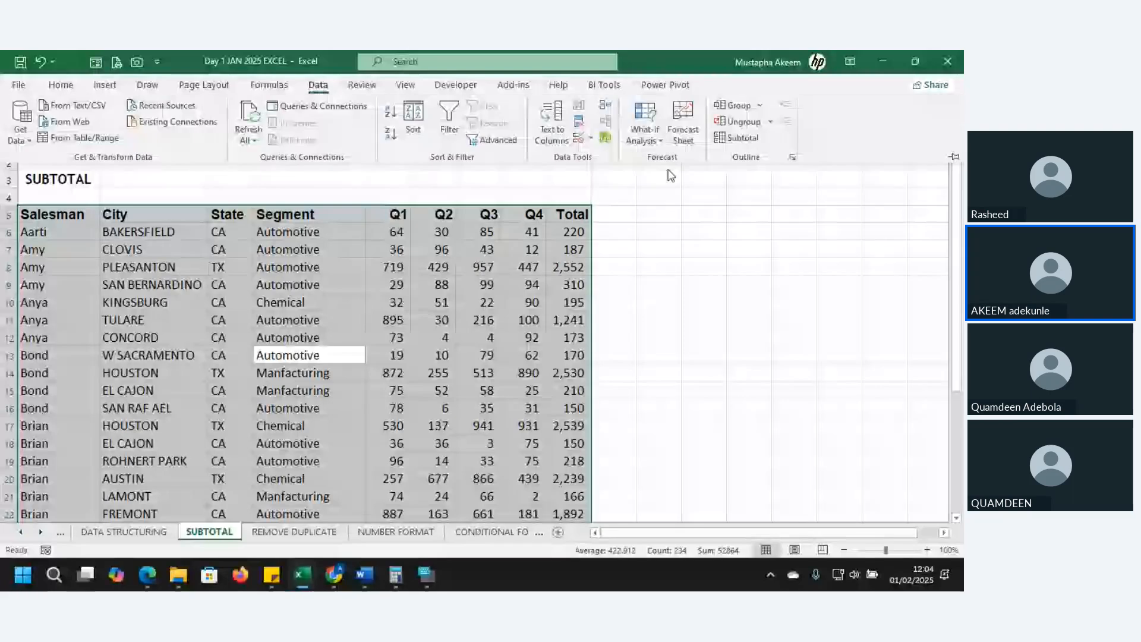
left_click(740, 140)
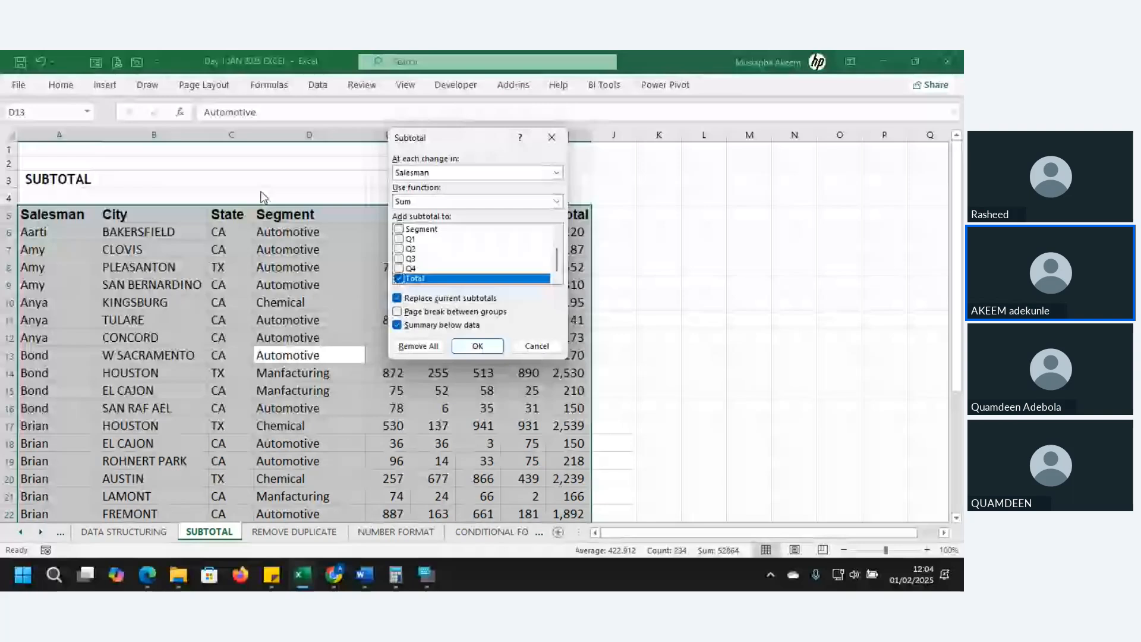
Set the subtotal to group at each change in Salesman and use the Sum function.
left_click(474, 173)
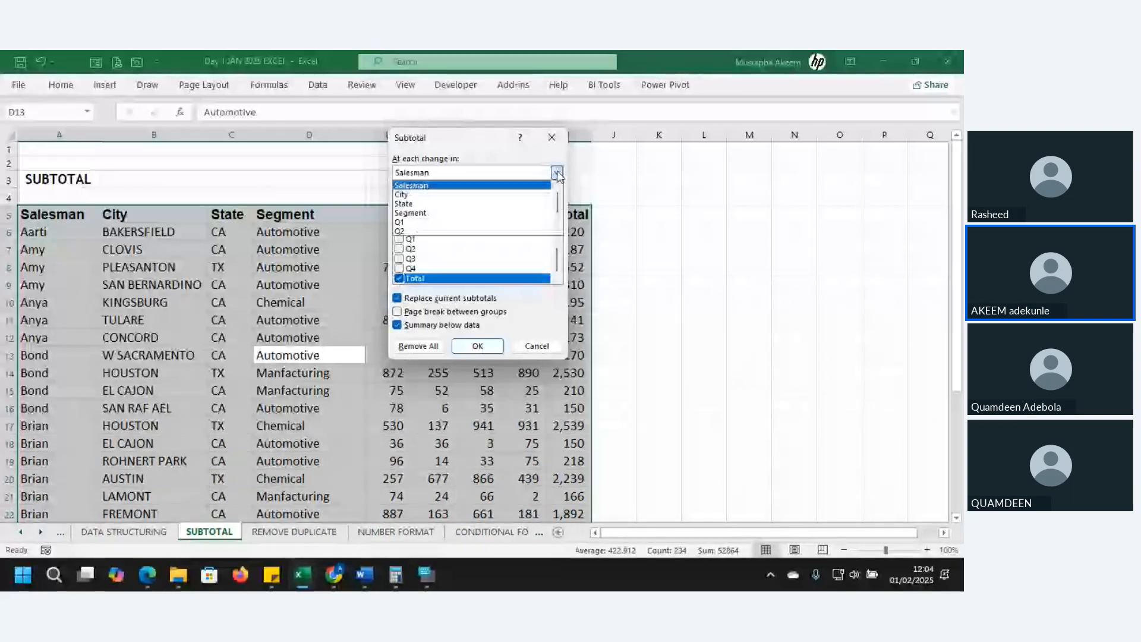
left_click(474, 185)
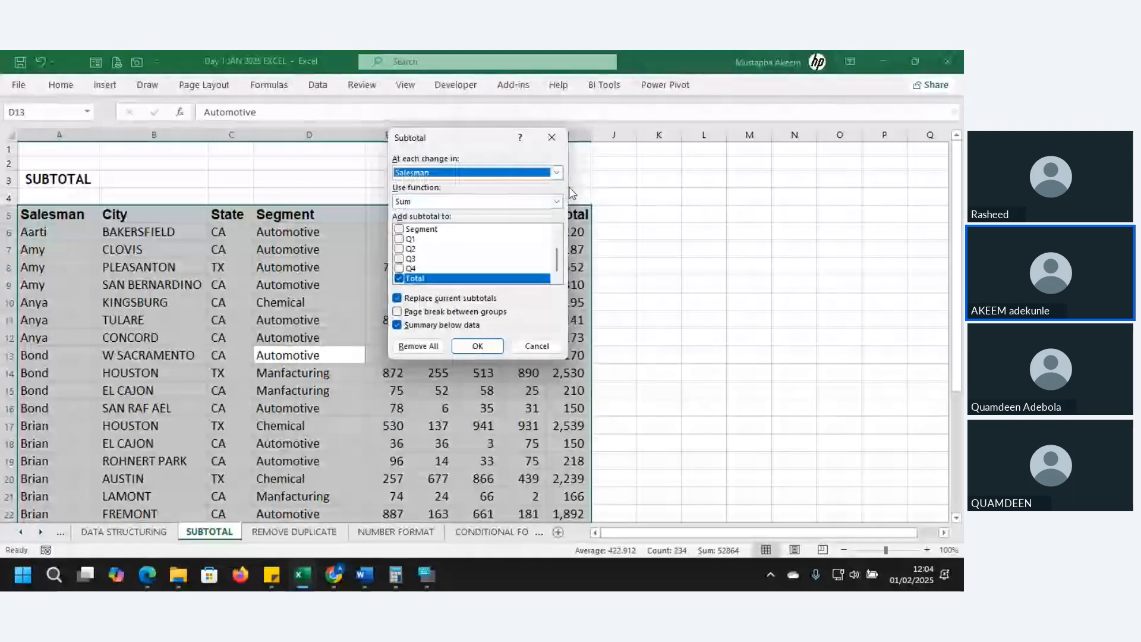
left_click(557, 173)
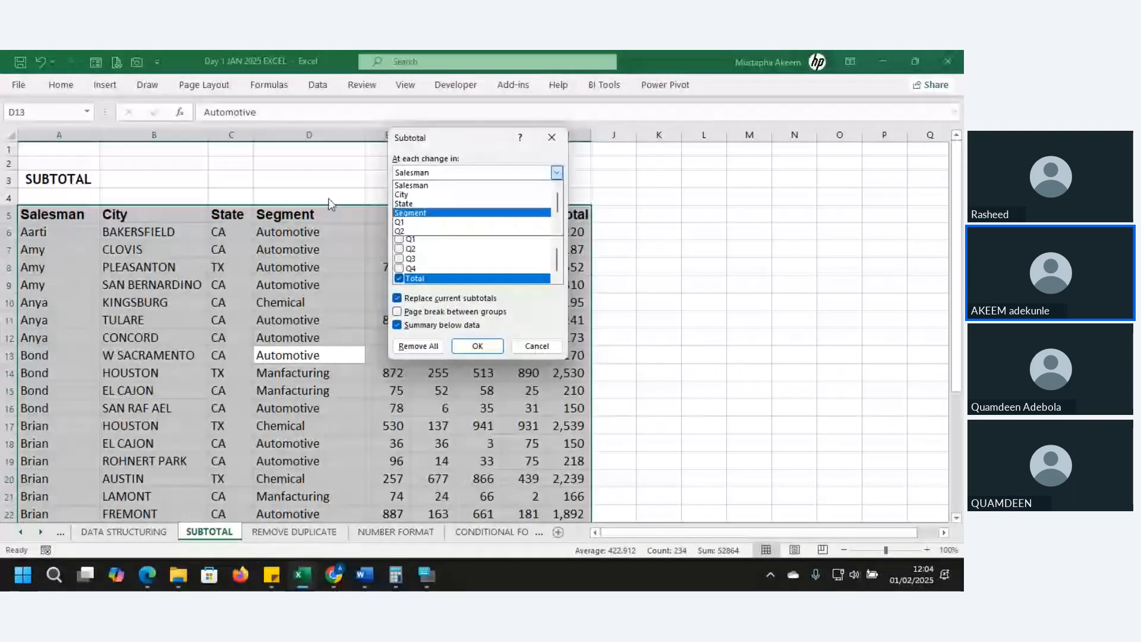
left_click(380, 145)
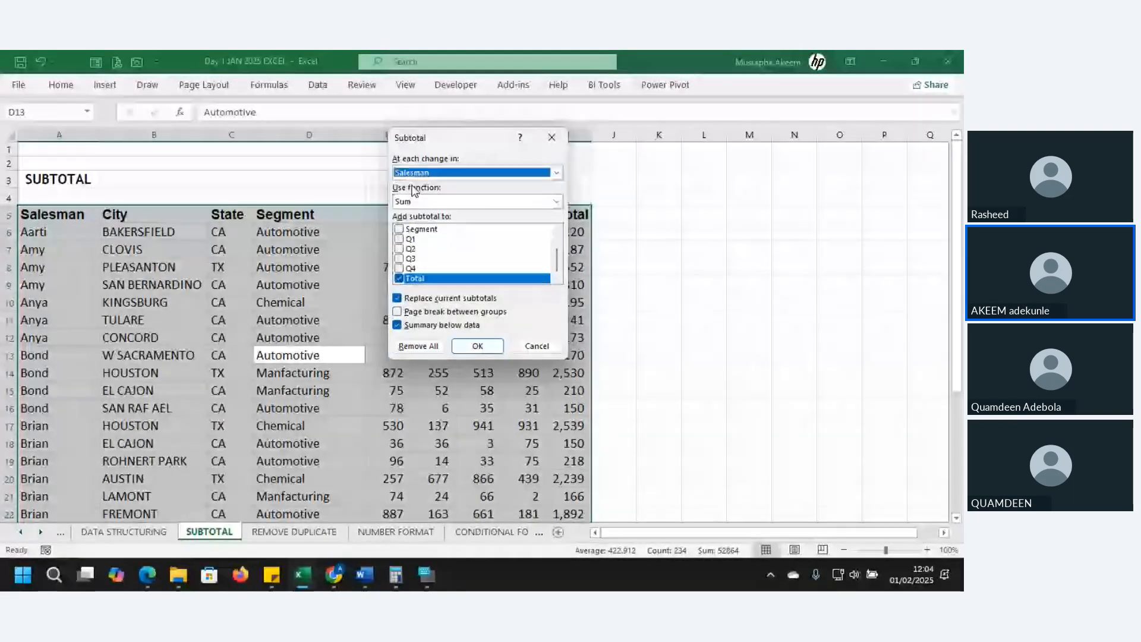
left_click(557, 202)
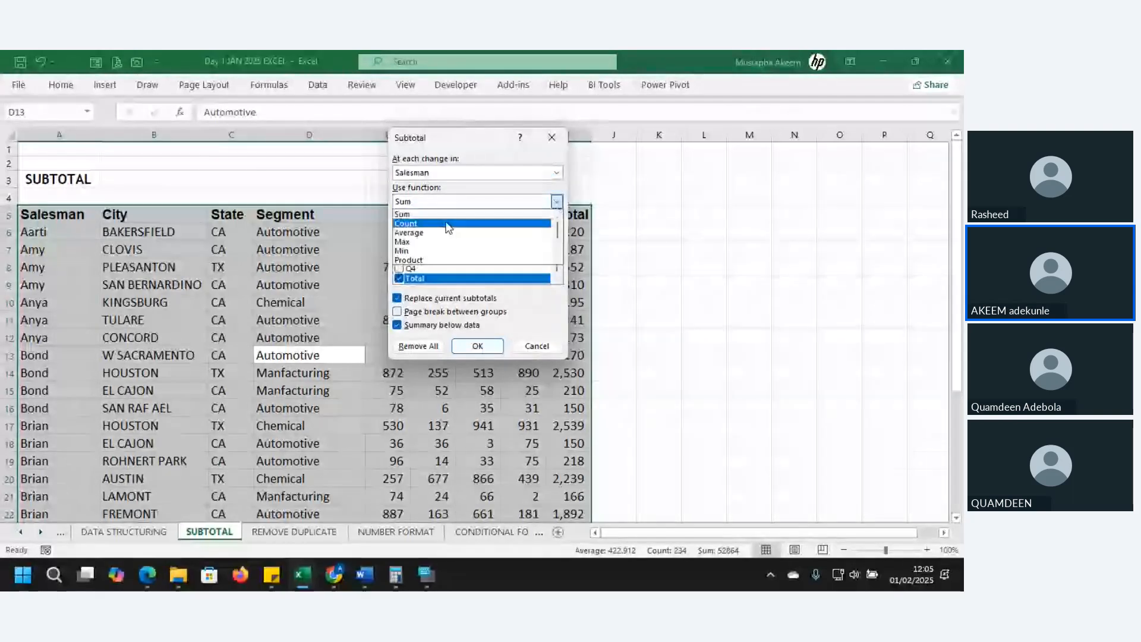
left_click(419, 214)
Include Q1, Q2, Q3 and Q4 alongside Total in the subtotalled columns and apply the subtotals.
left_click(399, 239)
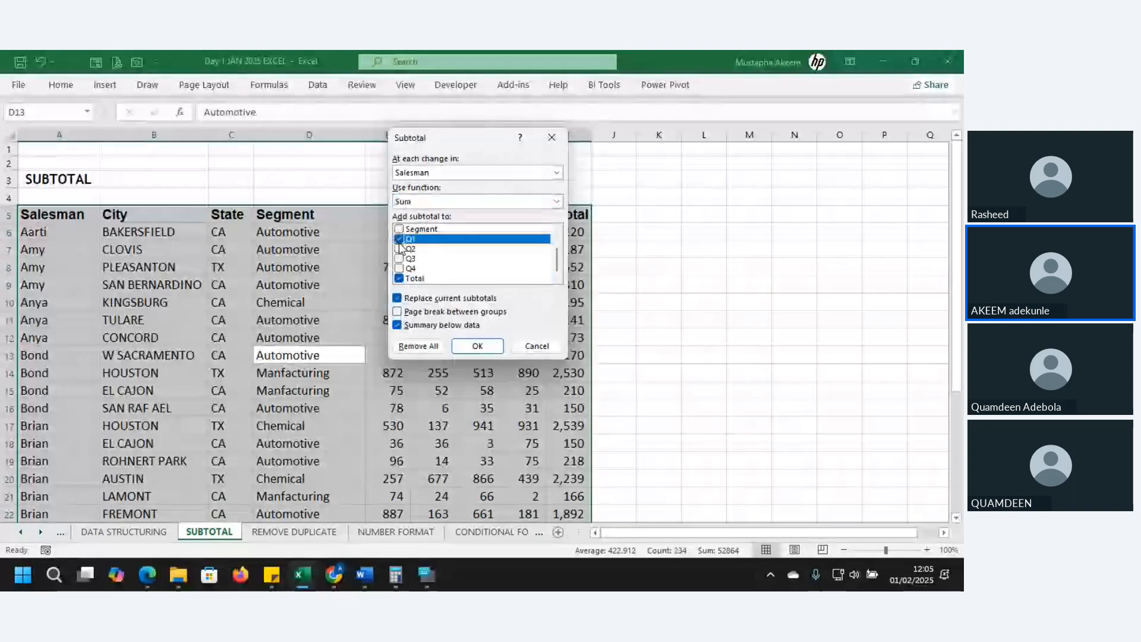
left_click(399, 248)
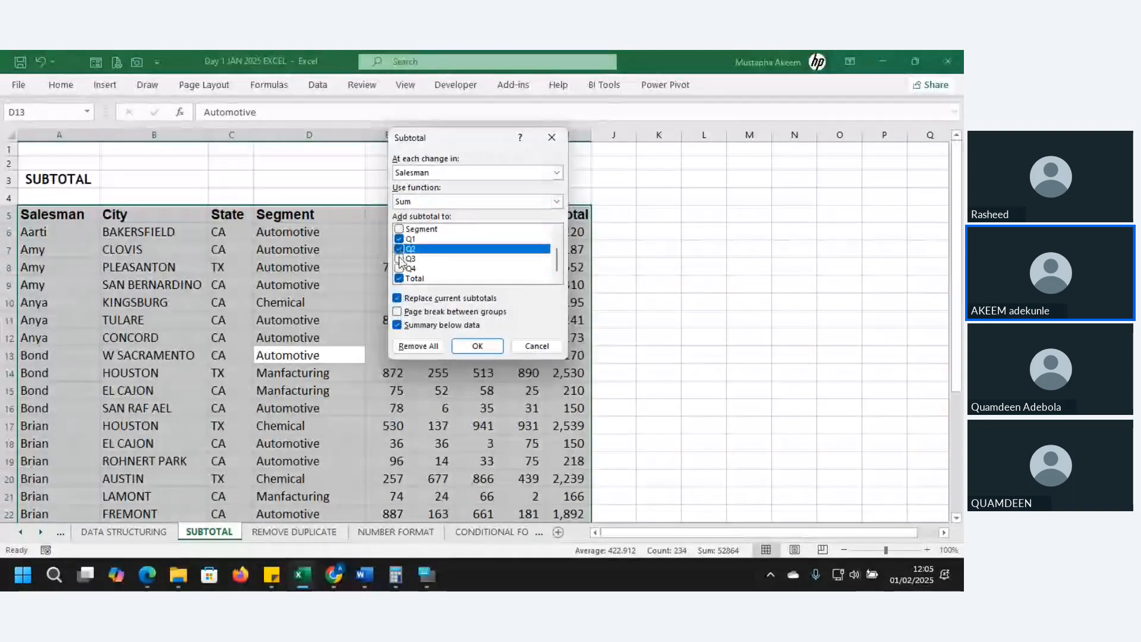
left_click(399, 259)
left_click(398, 268)
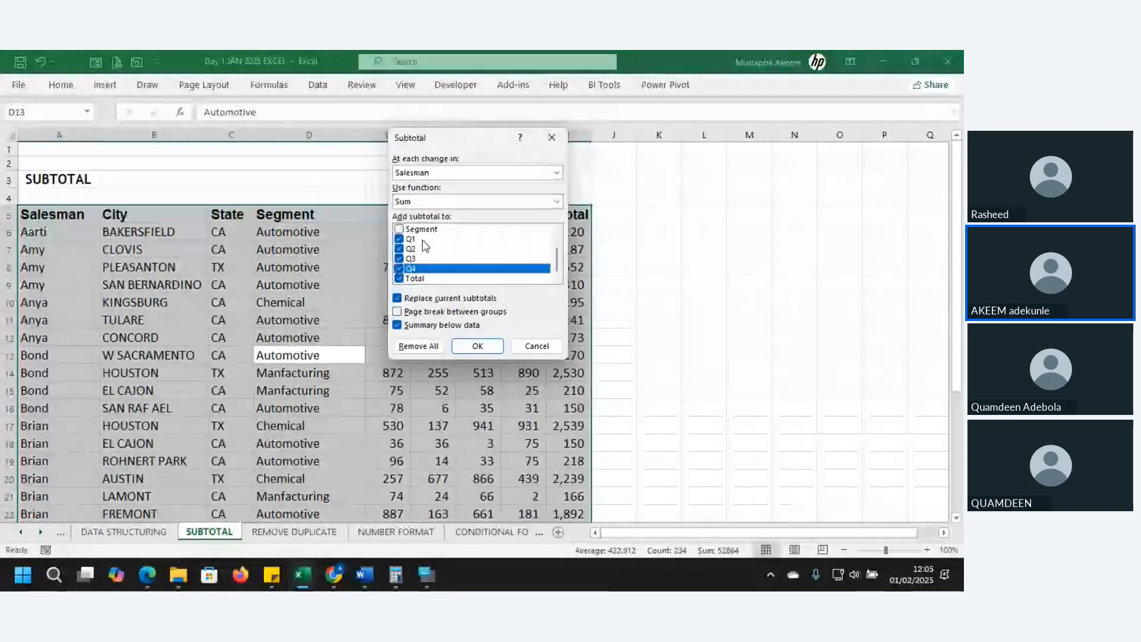
left_click(478, 349)
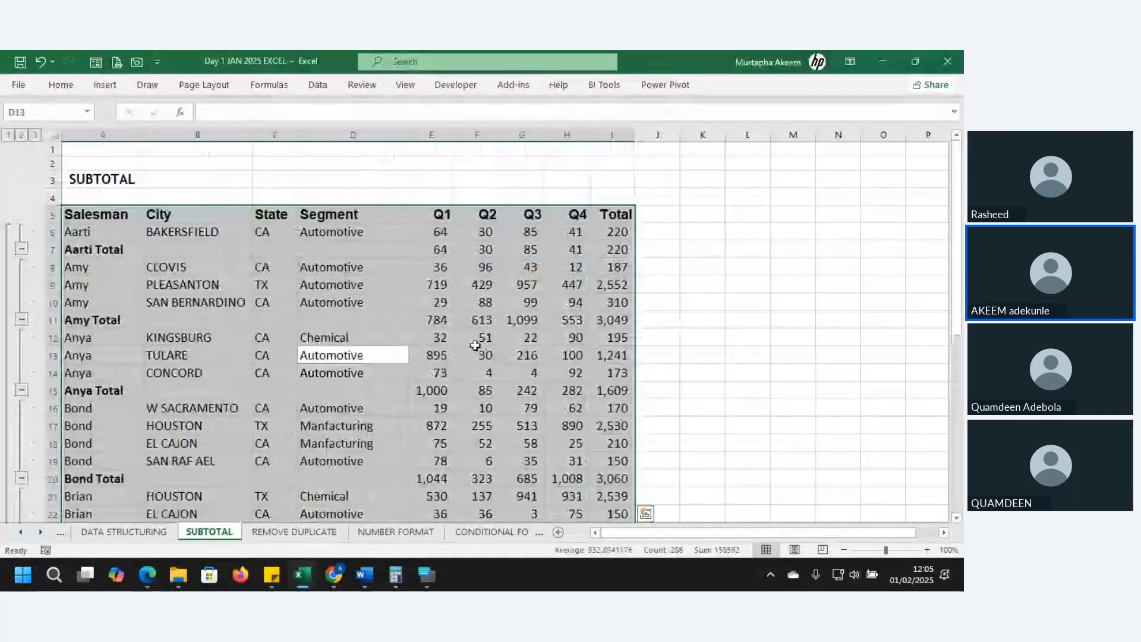
Collapse the detail rows of every salesman group so that only the subtotal rows and the grand total are shown.
left_click(428, 273)
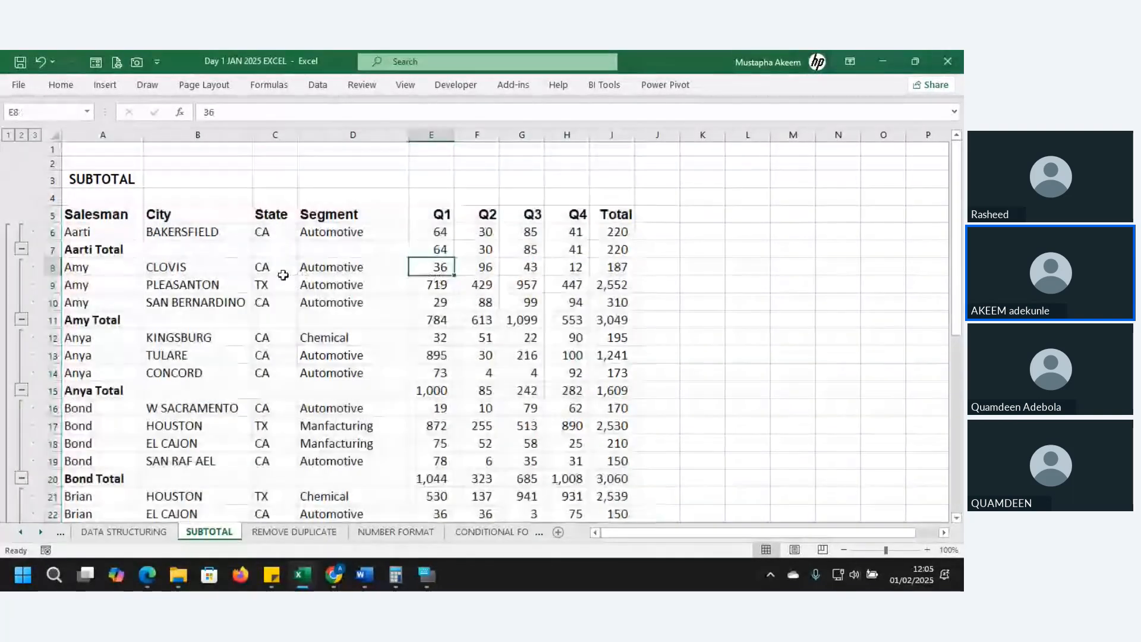
left_click(21, 250)
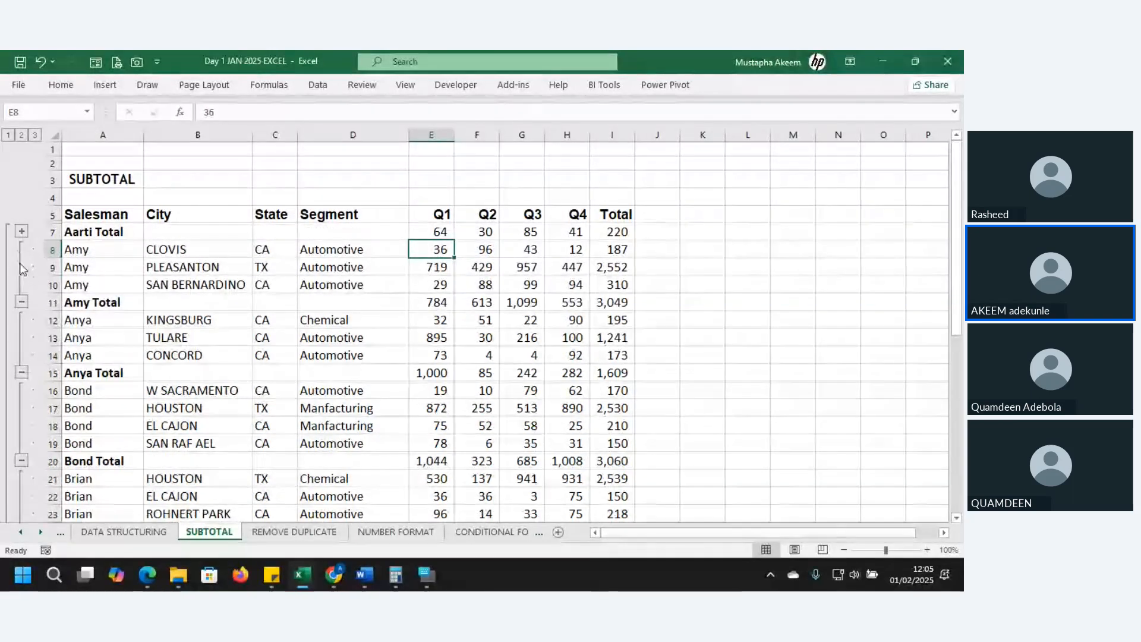
left_click(21, 303)
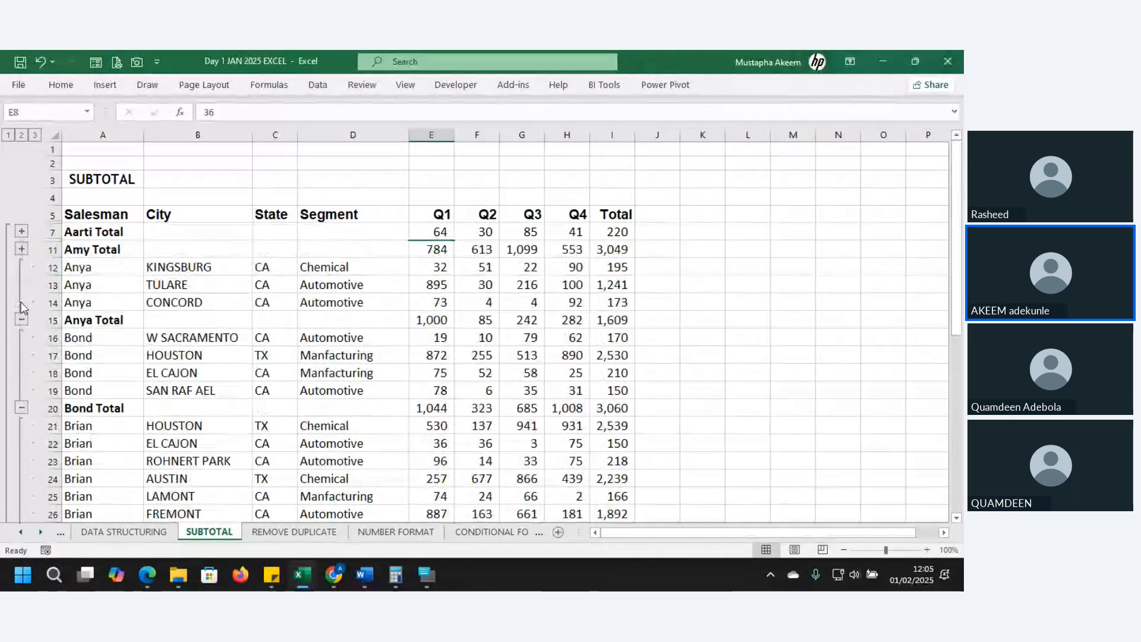
left_click(22, 321)
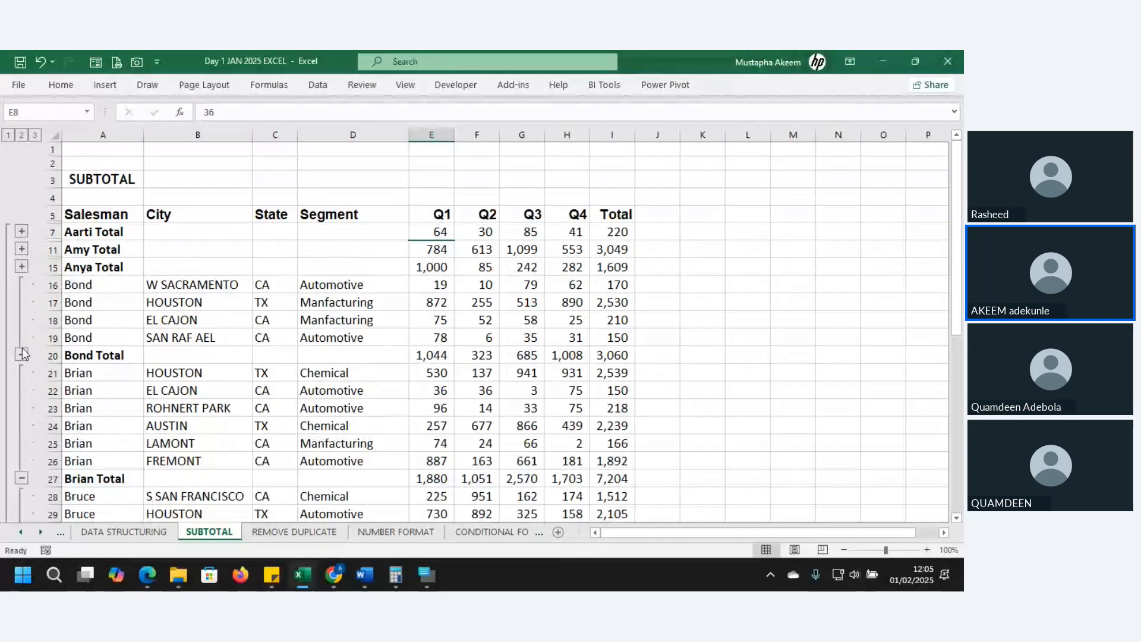
left_click(21, 357)
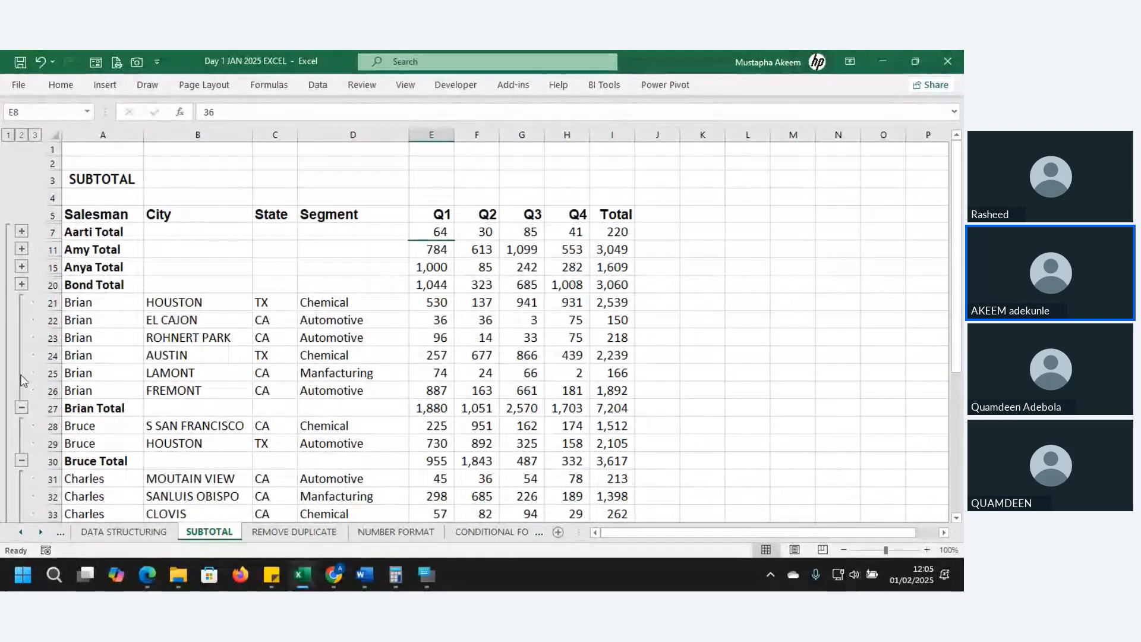
left_click(21, 408)
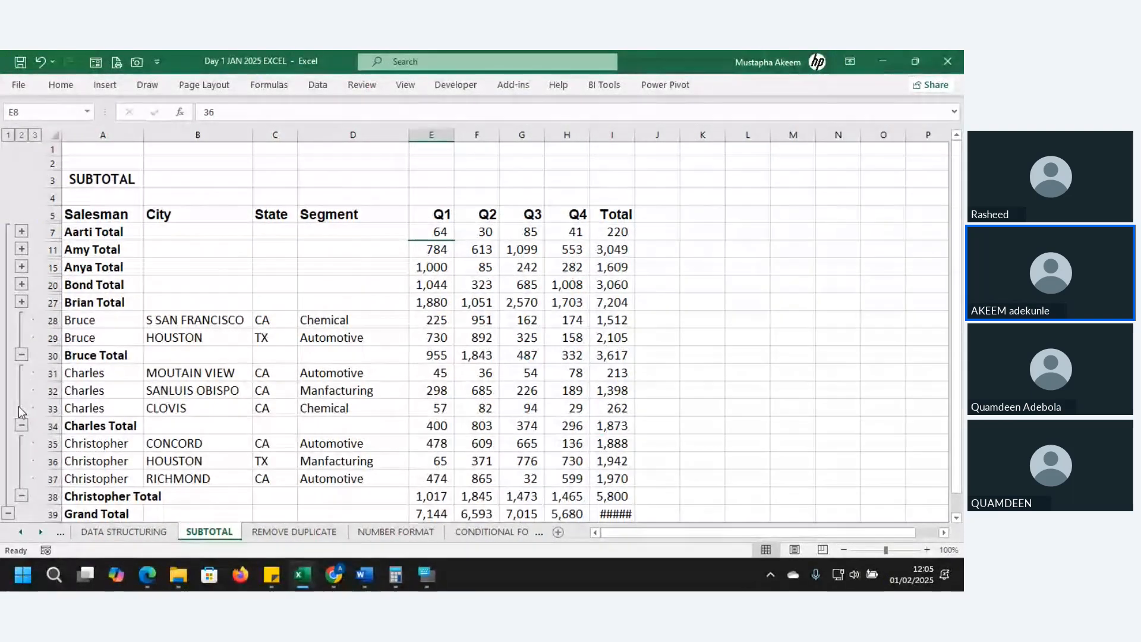
left_click(22, 355)
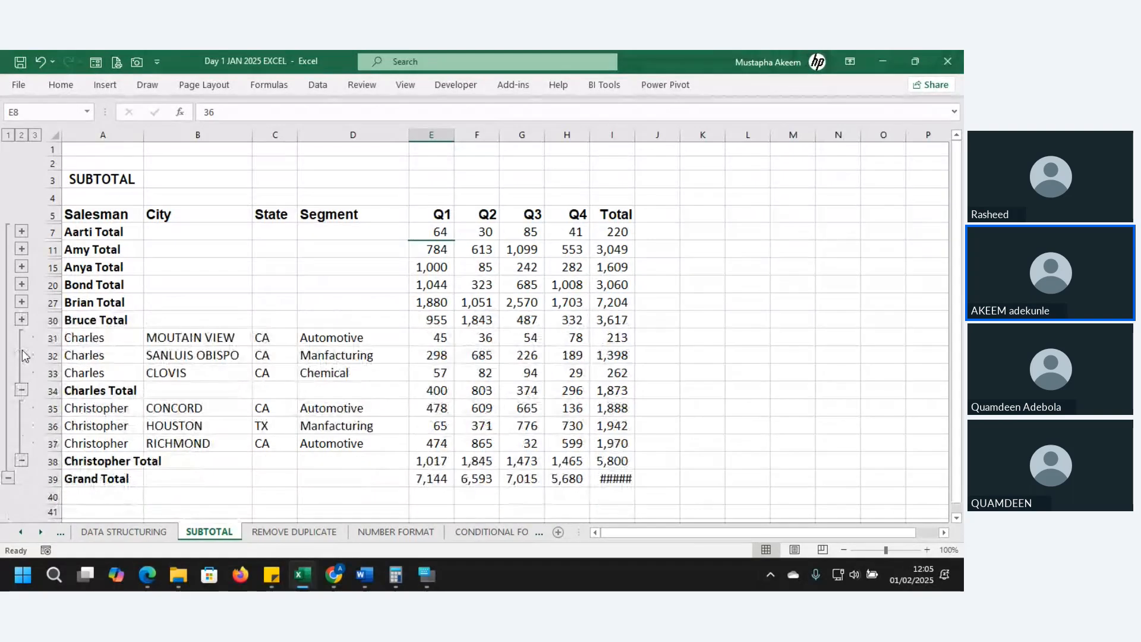
left_click(21, 390)
left_click(22, 408)
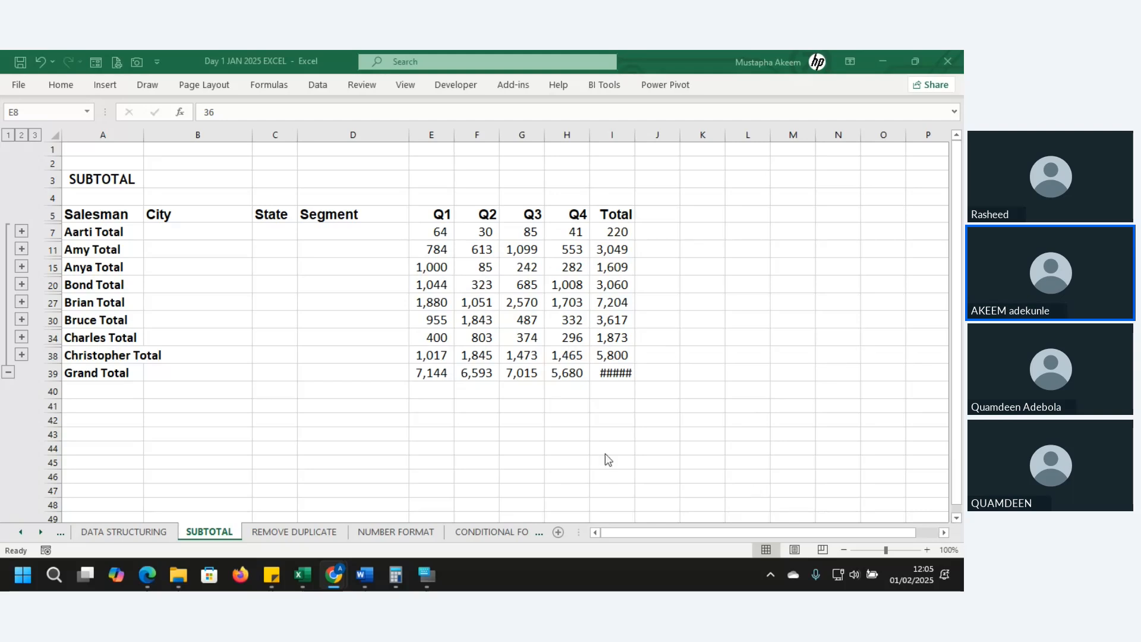
Select the whole subtotalled sales range and remove all of its subtotals.
left_click(110, 339)
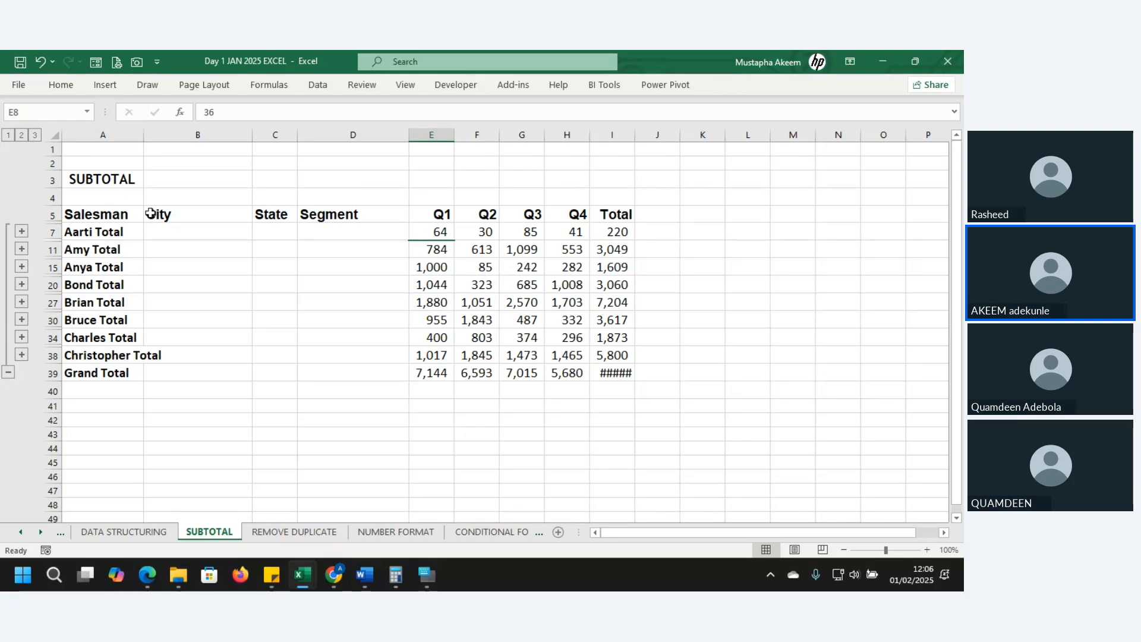
left_click(122, 280)
key("ctrl+a")
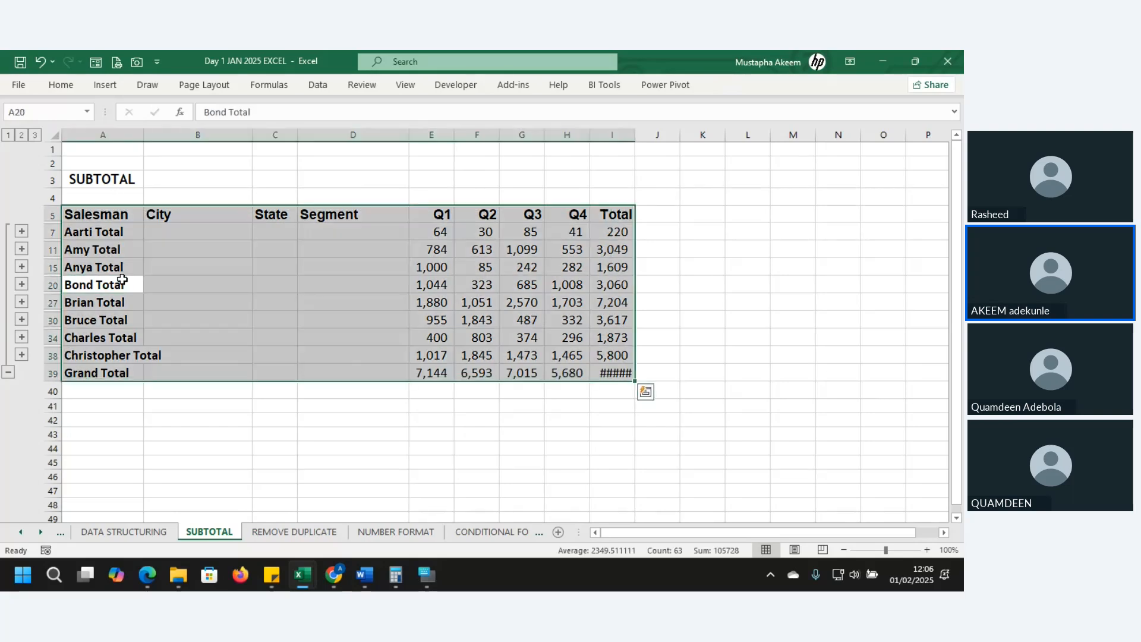
left_click(319, 84)
left_click(744, 138)
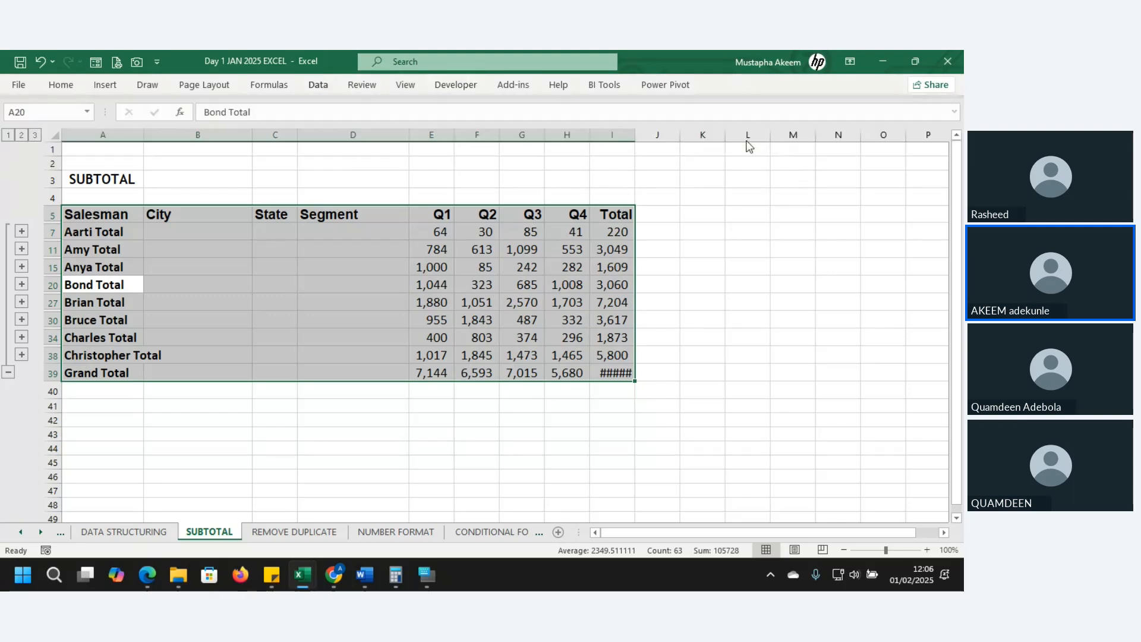
left_click(416, 347)
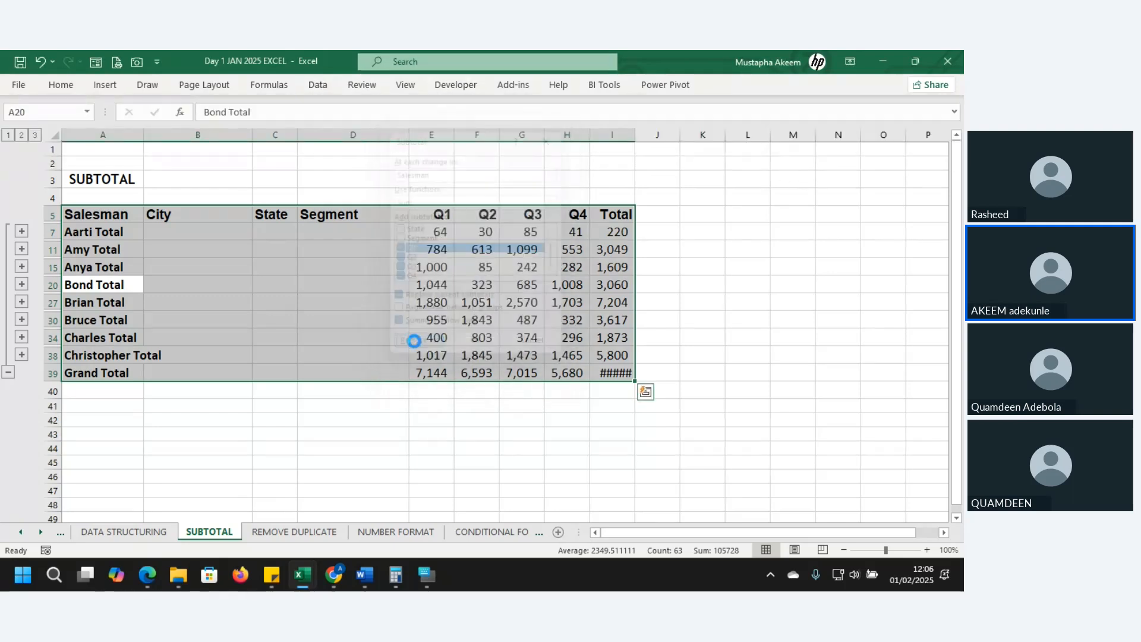
Sort the sales data by the Segment column in ascending order, A to Z.
left_click(319, 288)
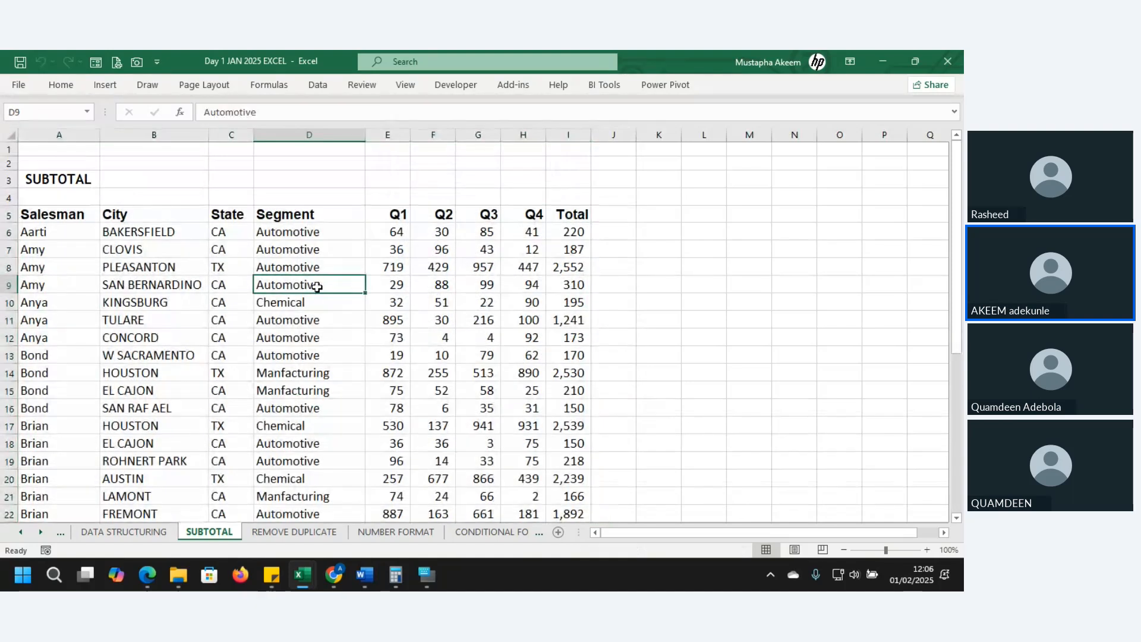
left_click(305, 233)
right_click(306, 233)
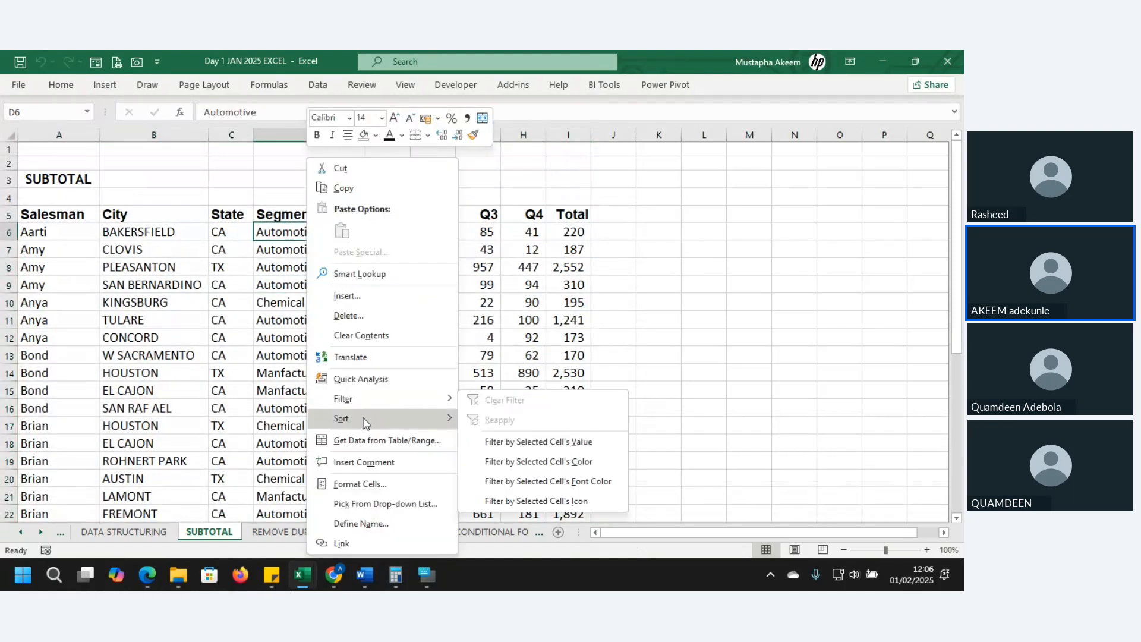
mouse_move(361, 416)
left_click(527, 426)
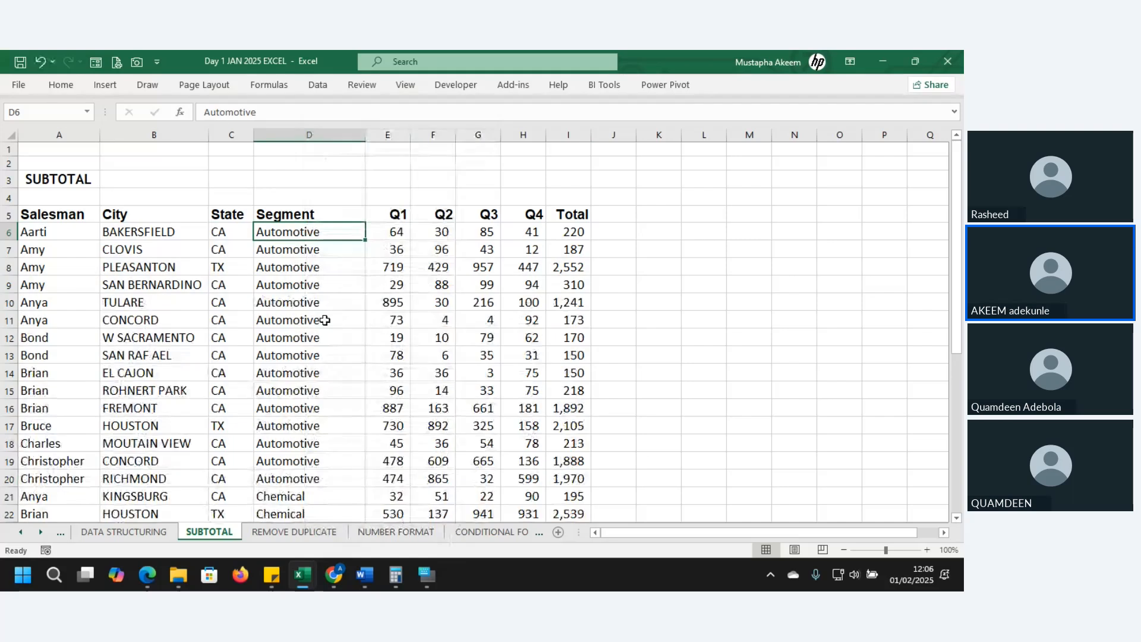
Select the entire sorted sales data and set its subtotal to group at each change in Segment.
left_click(309, 288)
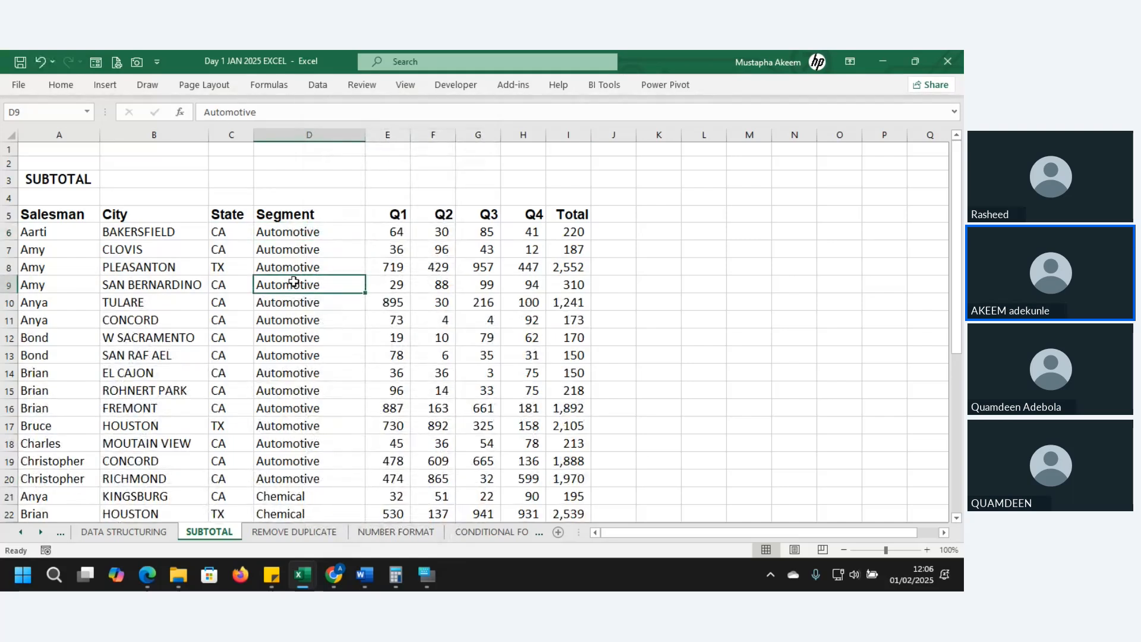
key("ctrl+a")
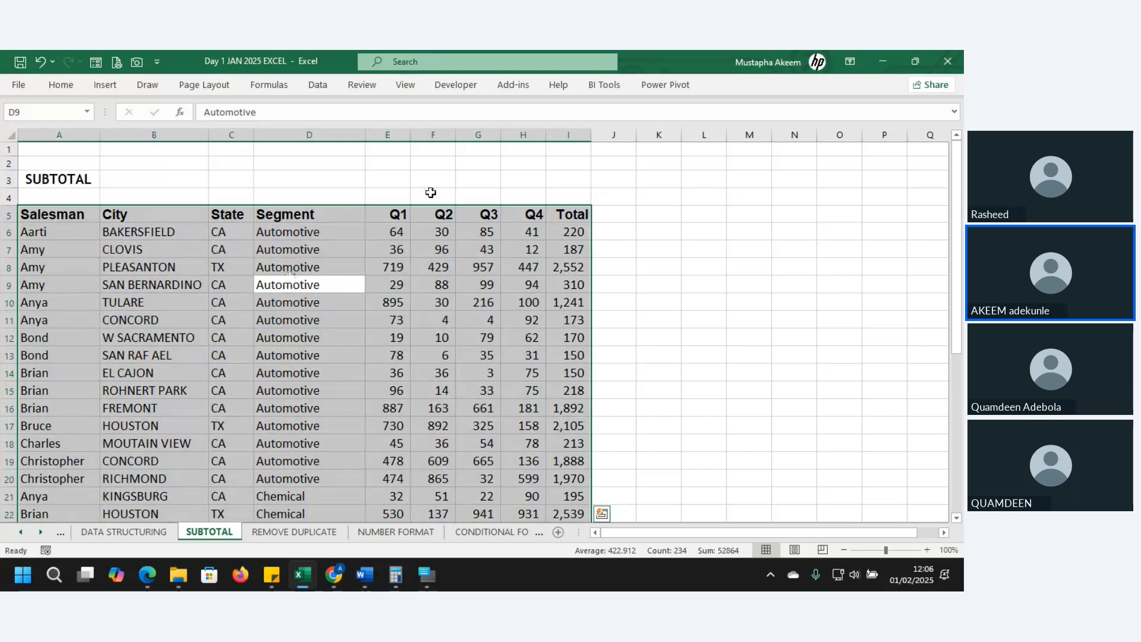
left_click(320, 85)
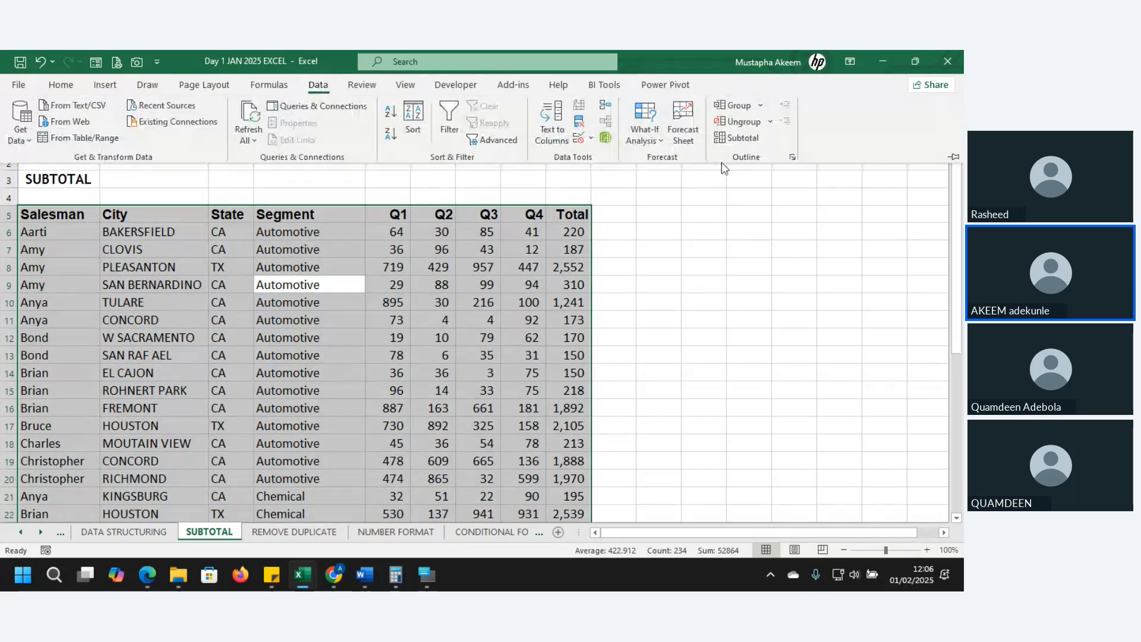
left_click(737, 142)
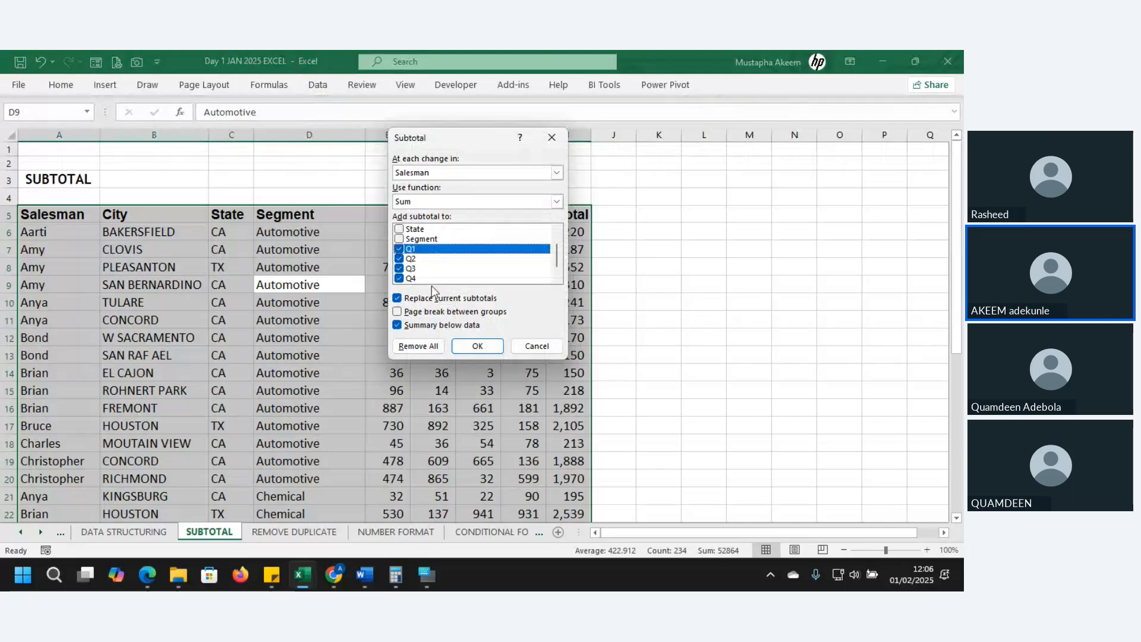
left_click(557, 173)
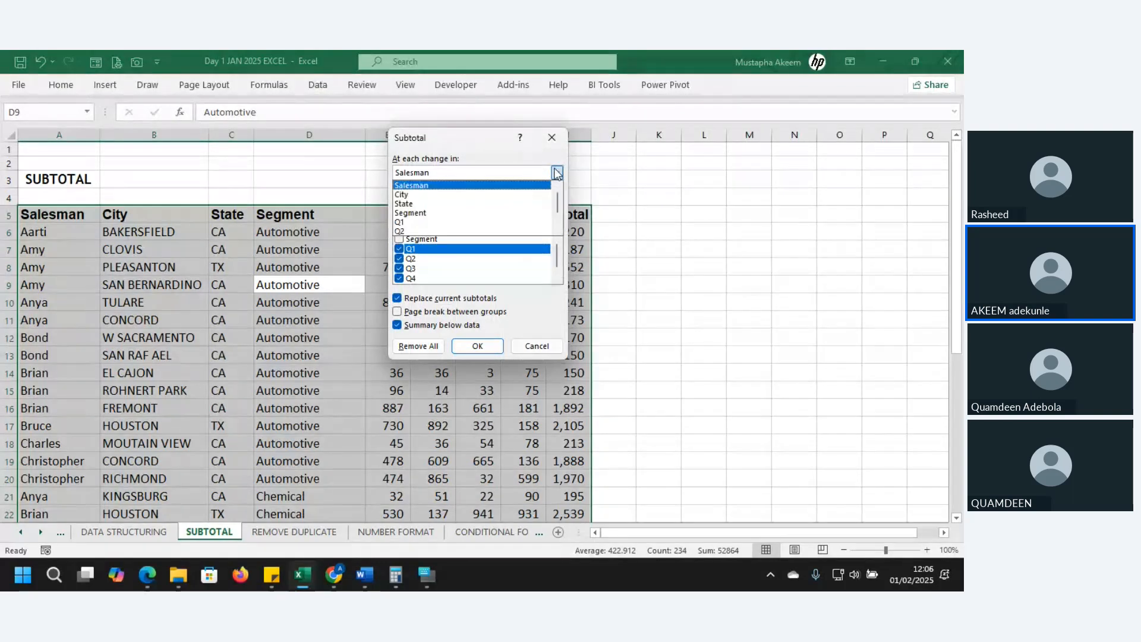
left_click(447, 213)
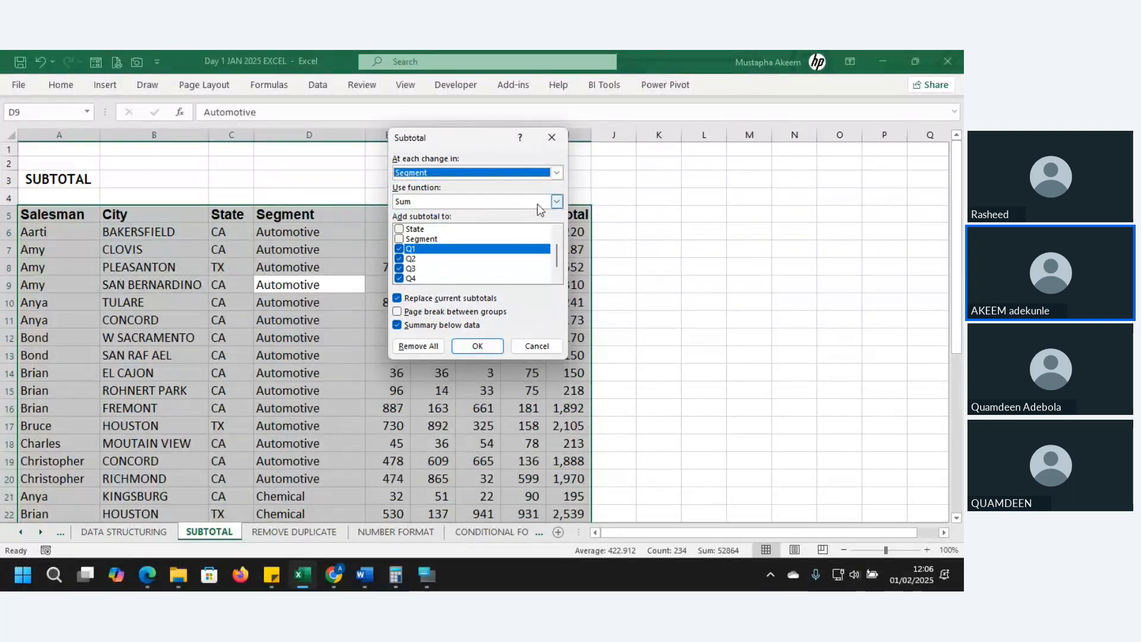
Use the Average function for the Q1 to Q4 and Total columns and apply the segment subtotals.
left_click(556, 201)
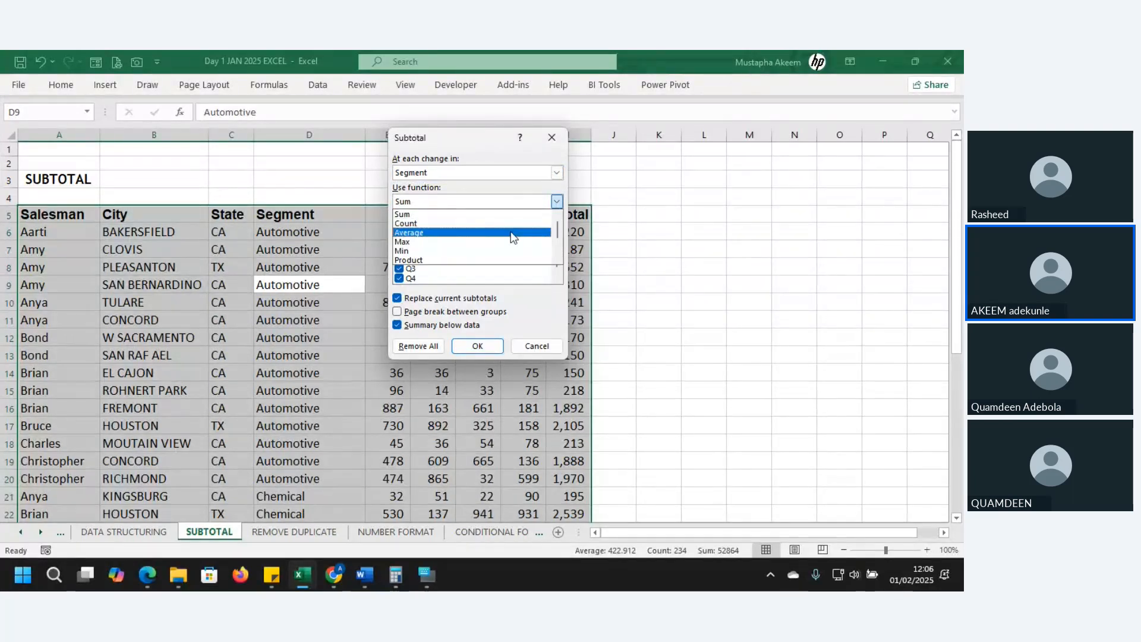
left_click(513, 232)
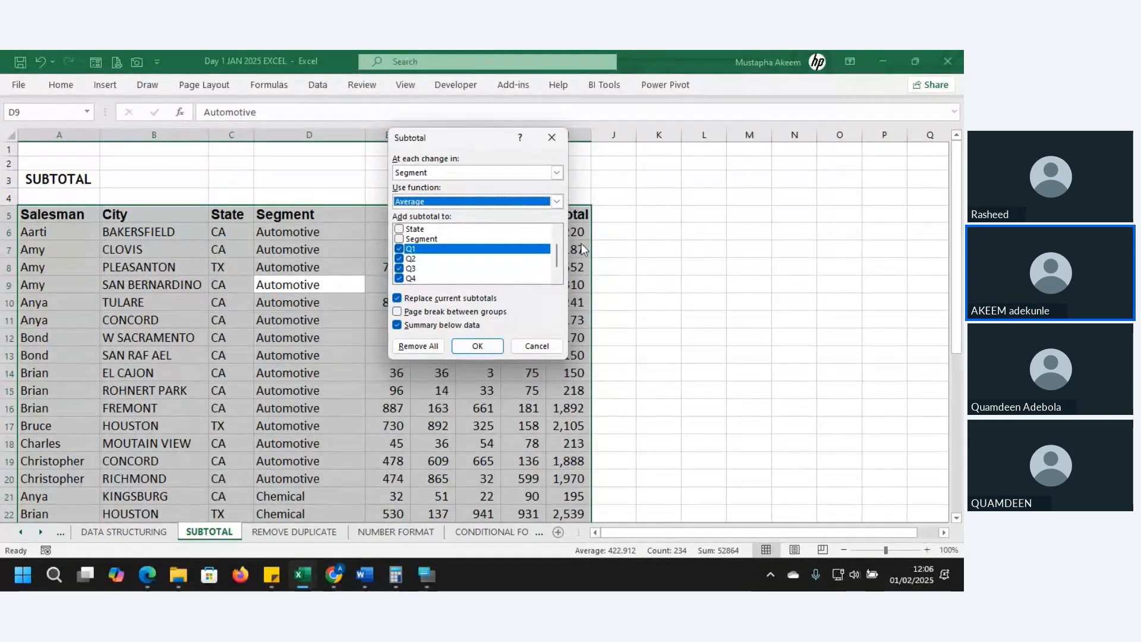
left_click(557, 278)
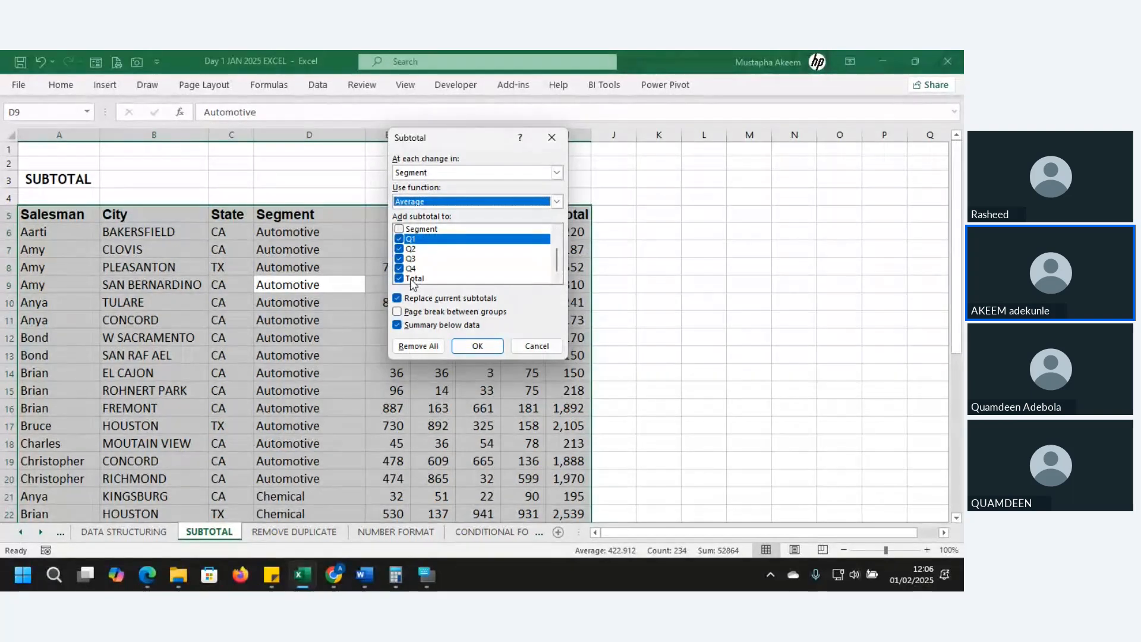
left_click(479, 346)
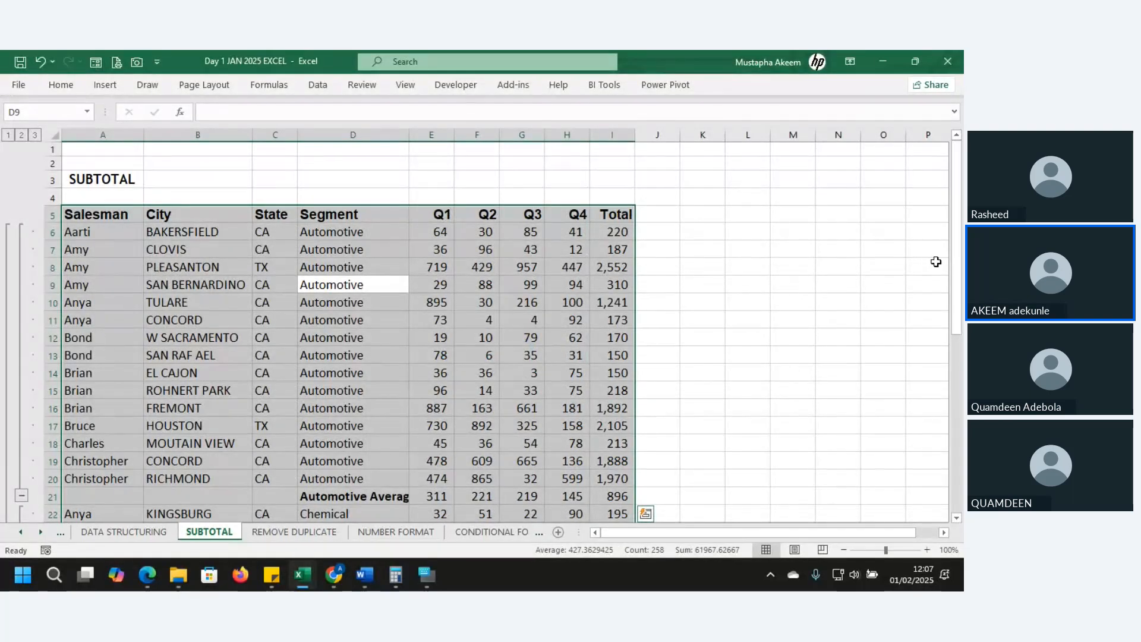
left_click_drag(955, 260, 956, 387)
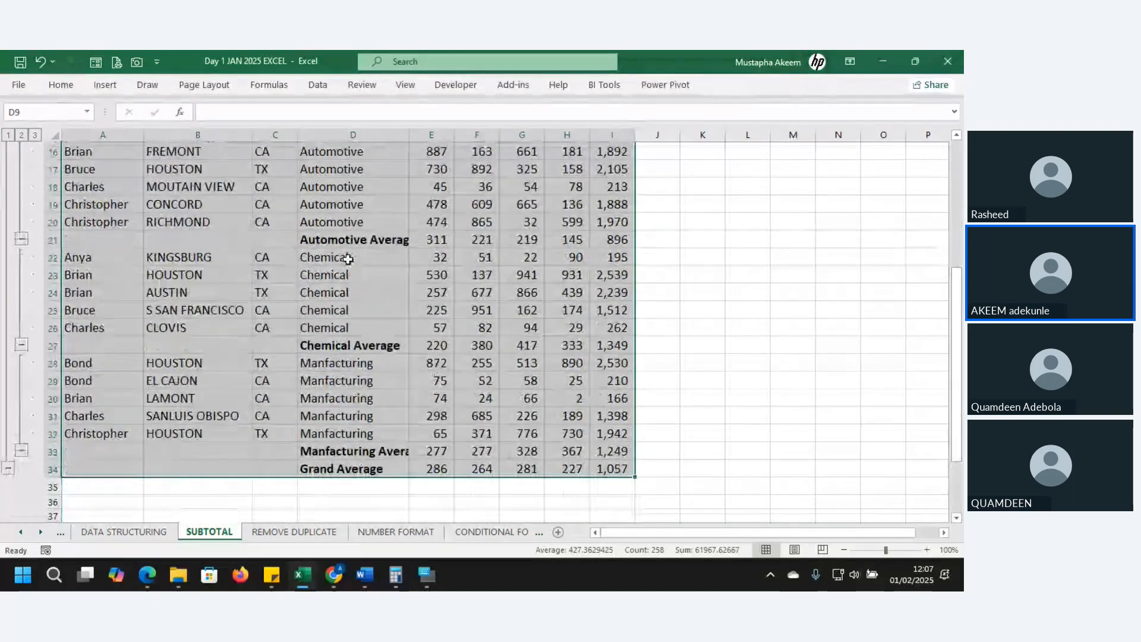
Examine the segment and grand average rows, switching the outline between the grand average only, the segment averages and full detail.
left_click(346, 241)
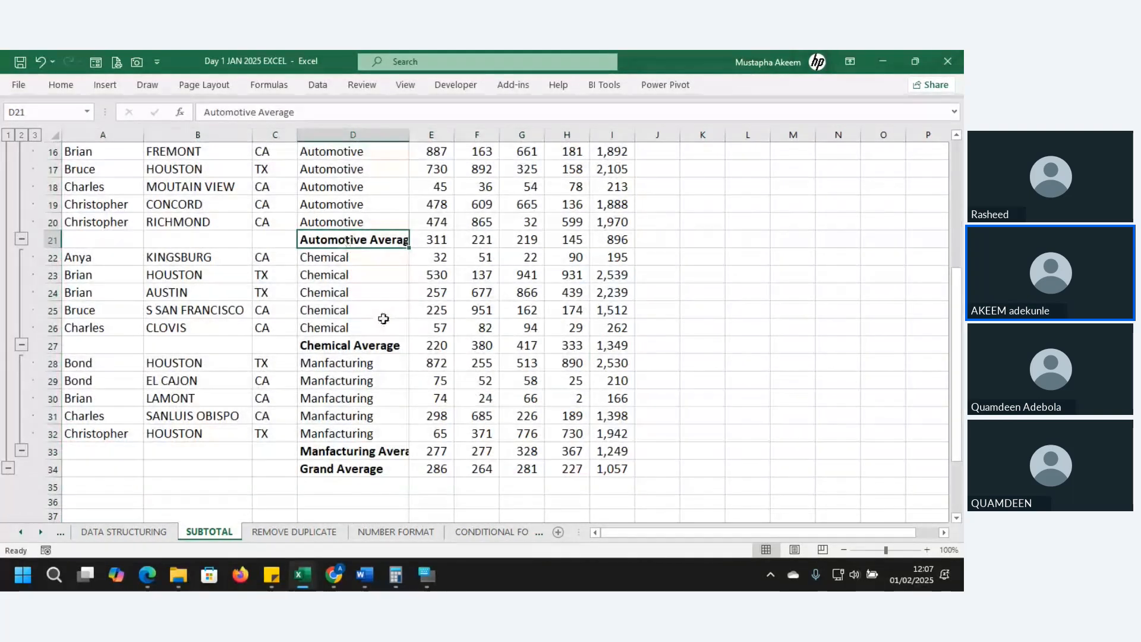
left_click(369, 345)
left_click(335, 474)
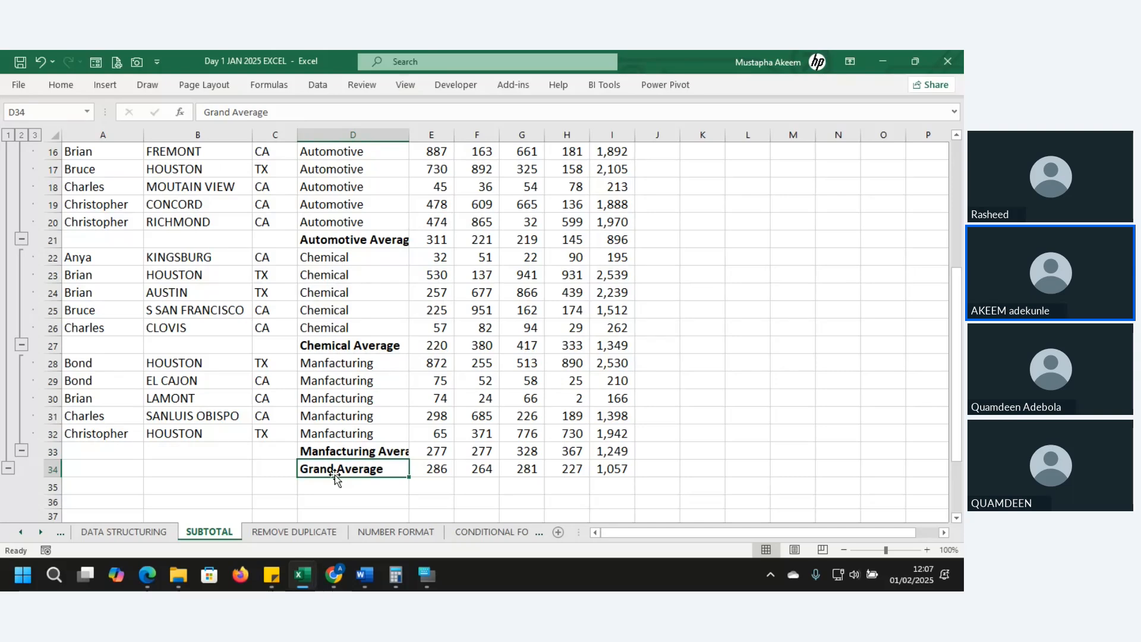
left_click(21, 135)
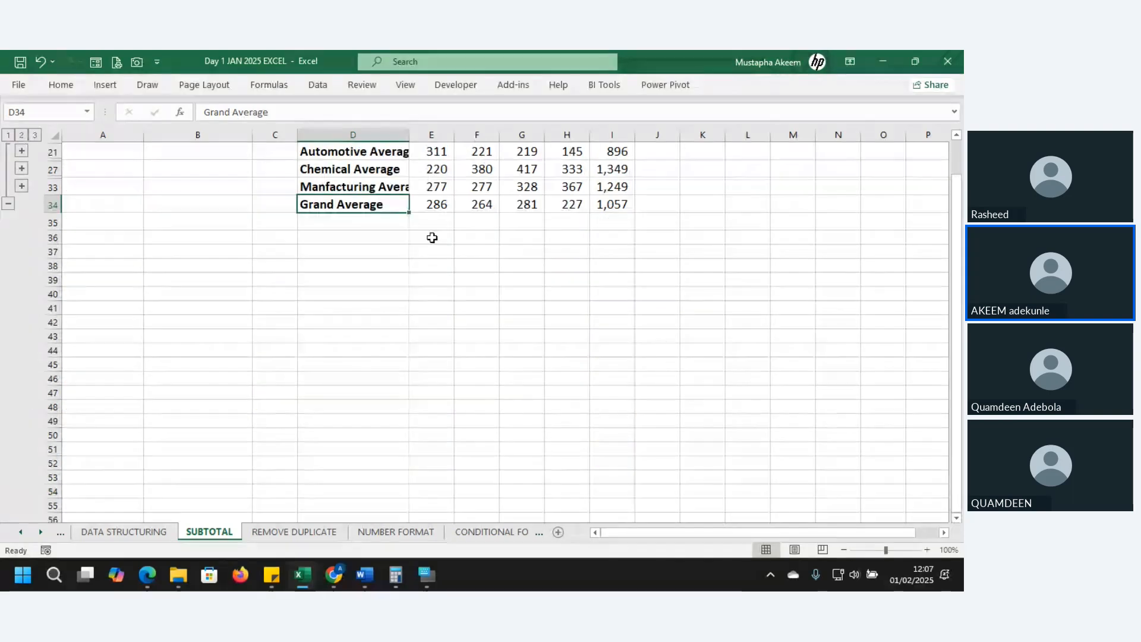
left_click(31, 135)
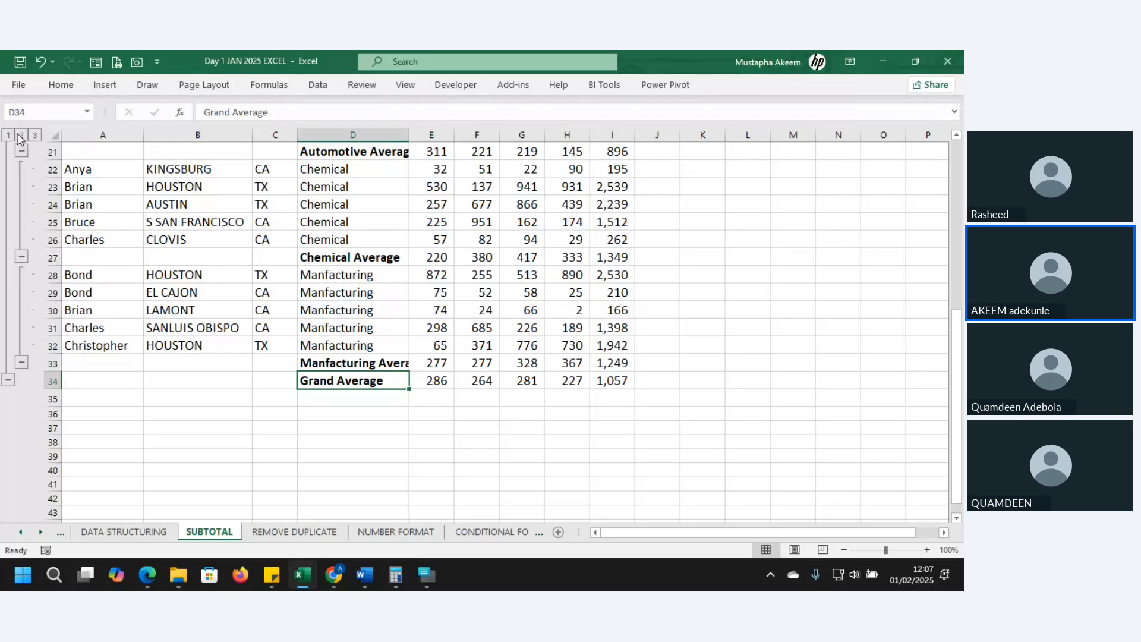
left_click(20, 135)
left_click(9, 135)
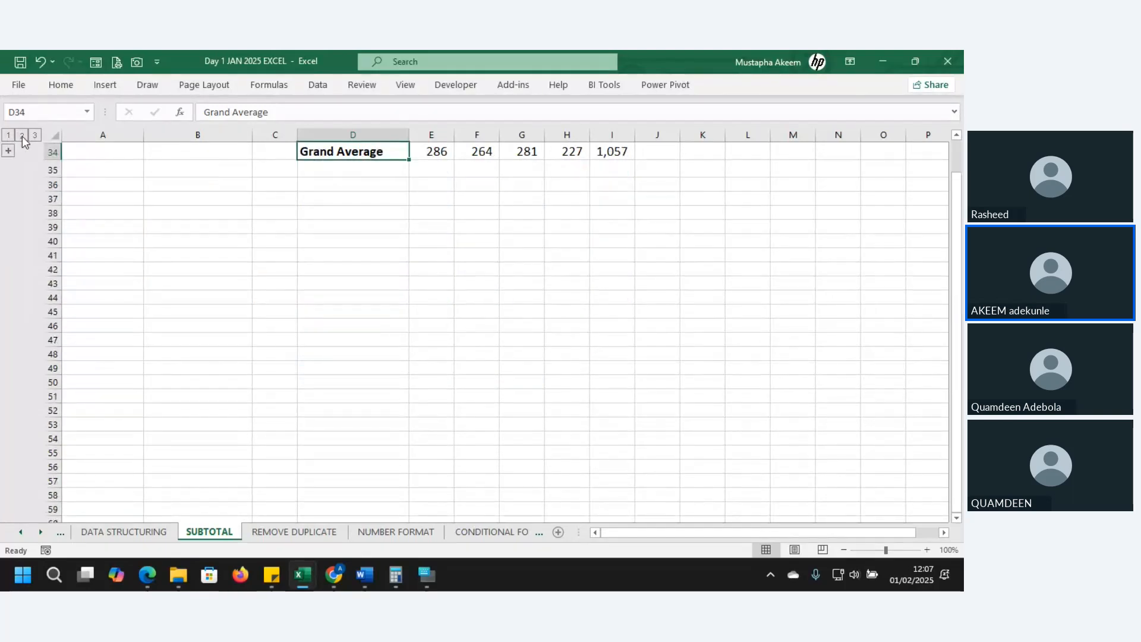
left_click(34, 137)
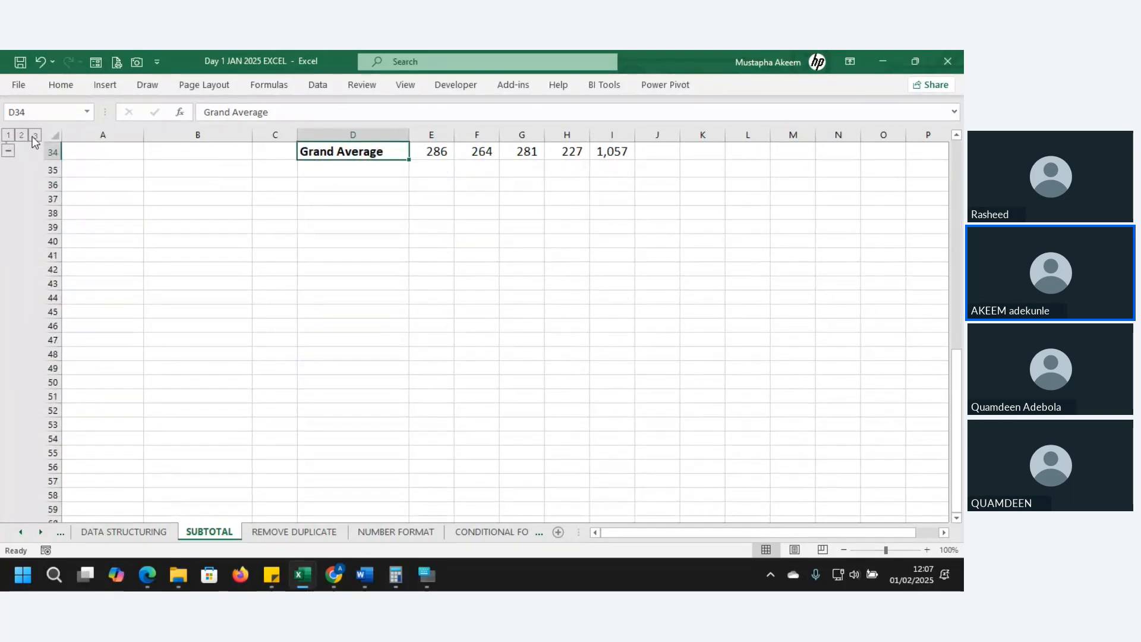
left_click(8, 135)
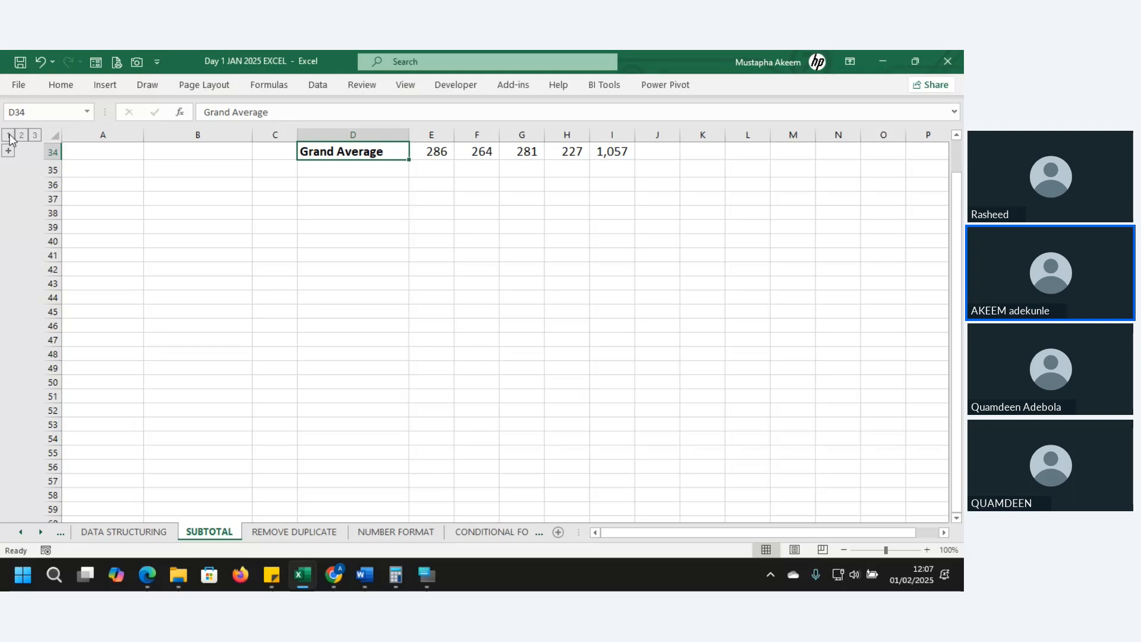
left_click(8, 151)
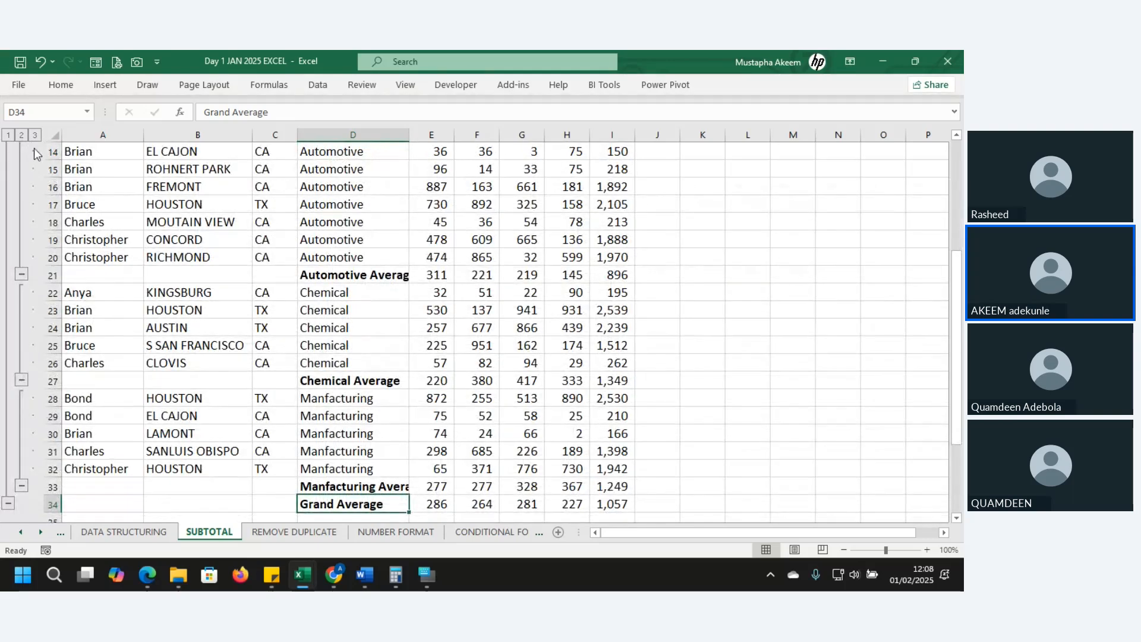
Collapse the outline to the segment and grand averages and select the Automotive Average cell.
left_click(21, 135)
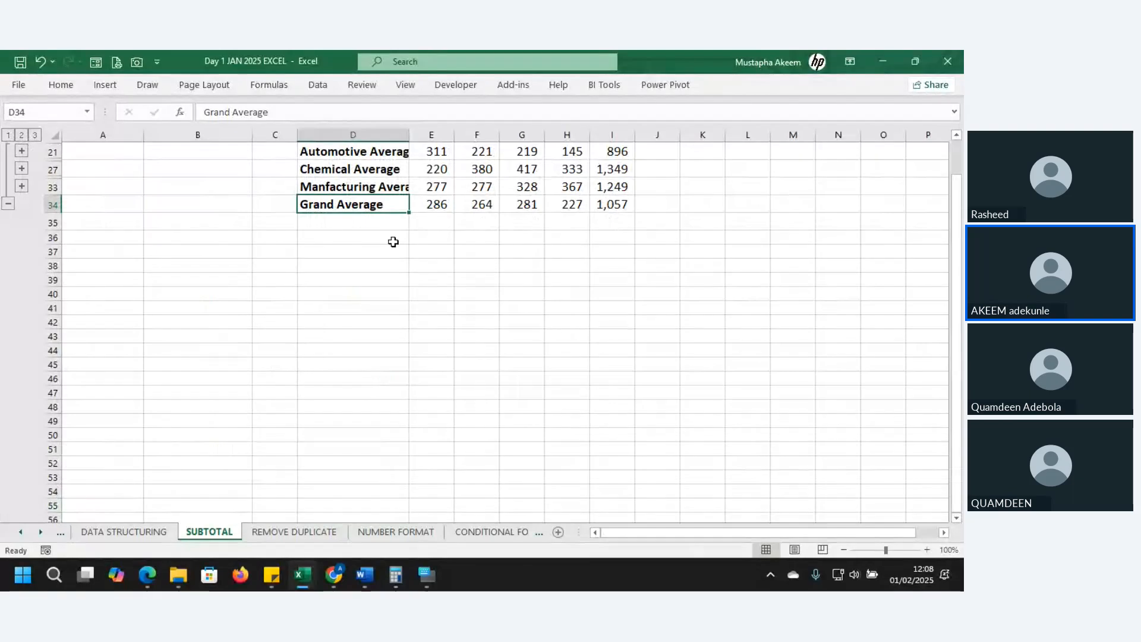
key("Up")
key("Up")
key("Up")
key("Up")
key("Up")
key("Up")
key("Up")
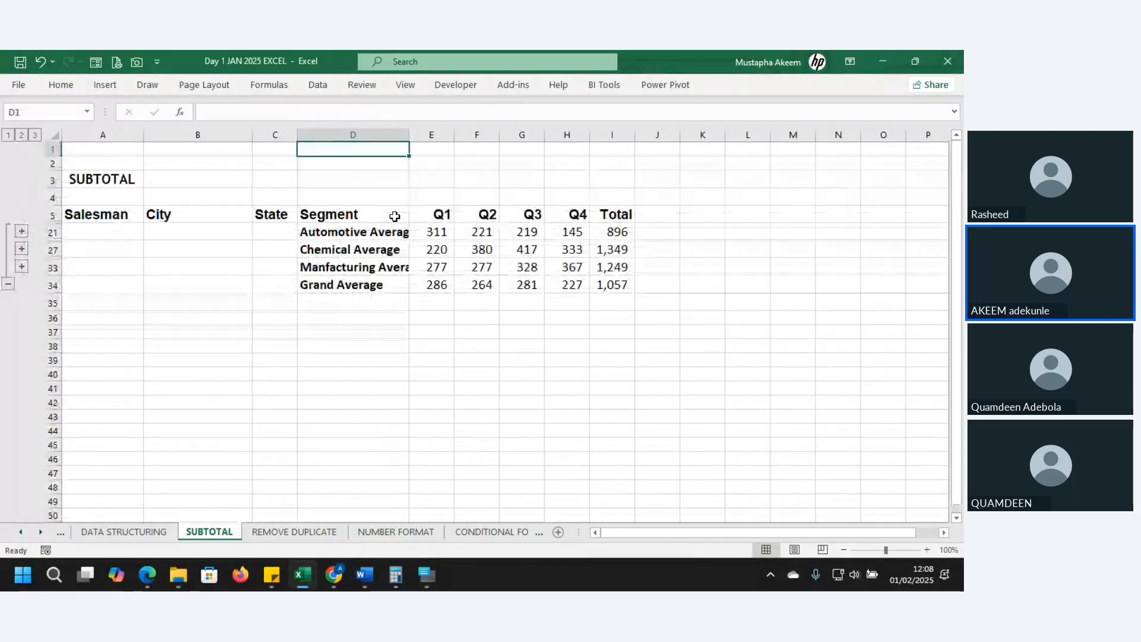
key("Down")
key("Down")
key("Down")
key("Down")
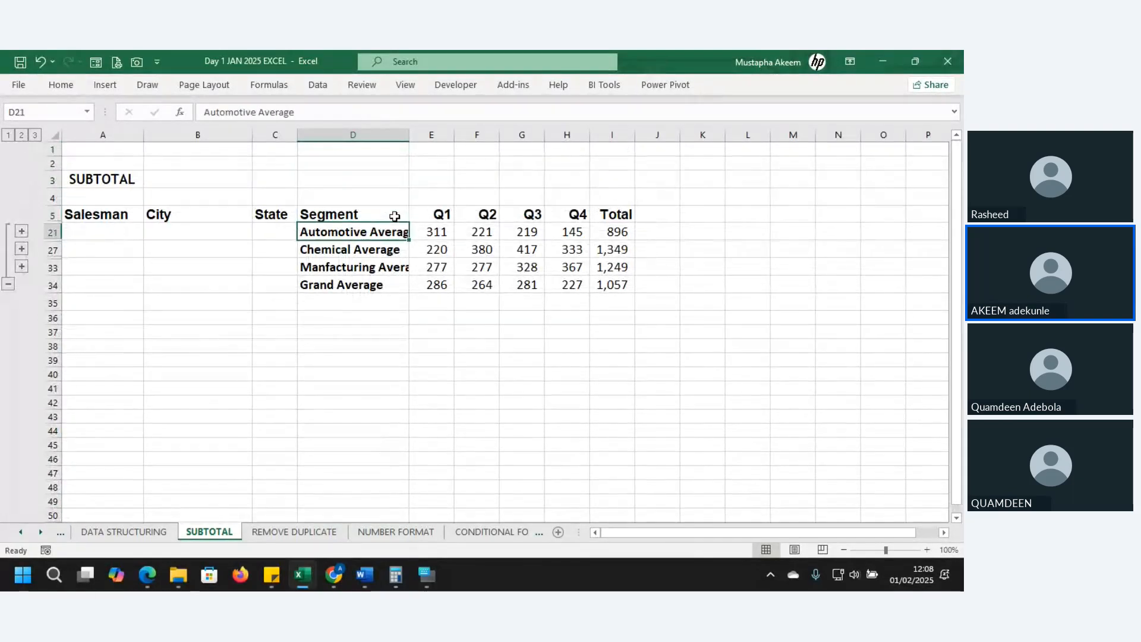
Copy the whole collapsed average summary with its headers and paste it at cell A45.
key("ctrl+a")
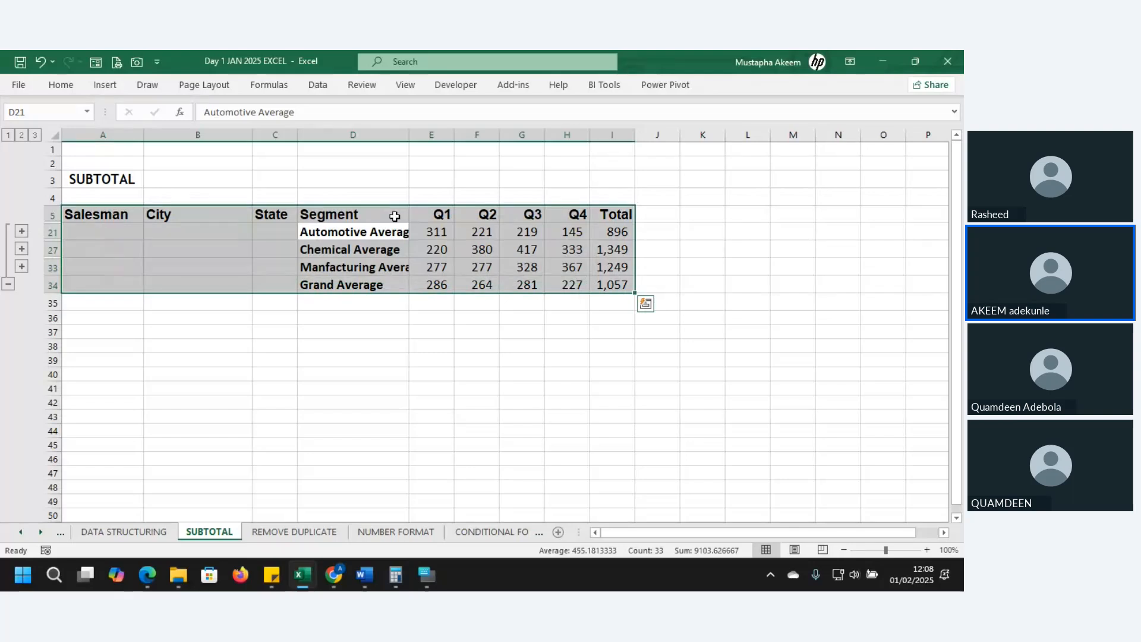
key("ctrl+c")
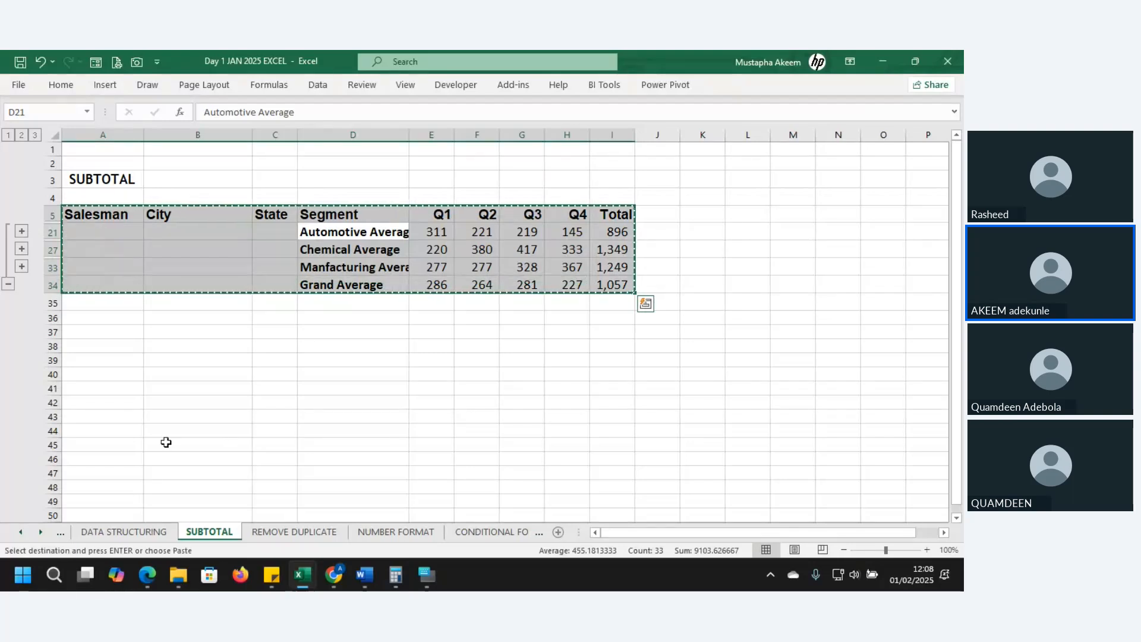
left_click(89, 440)
key("ctrl+v")
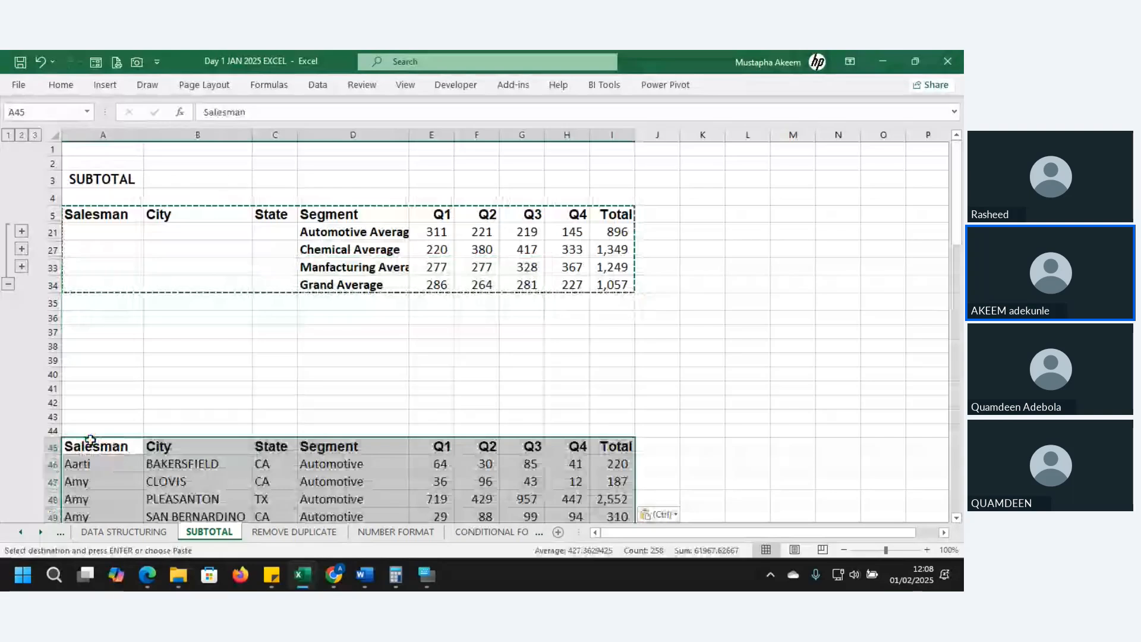
Look through the rows pasted from A45 downward and undo the paste.
left_click(192, 464)
key("Down")
key("Down")
key("Down")
key("Down")
key("Down")
key("Down")
key("Down")
key("Down")
key("Down")
key("Down")
key("Down")
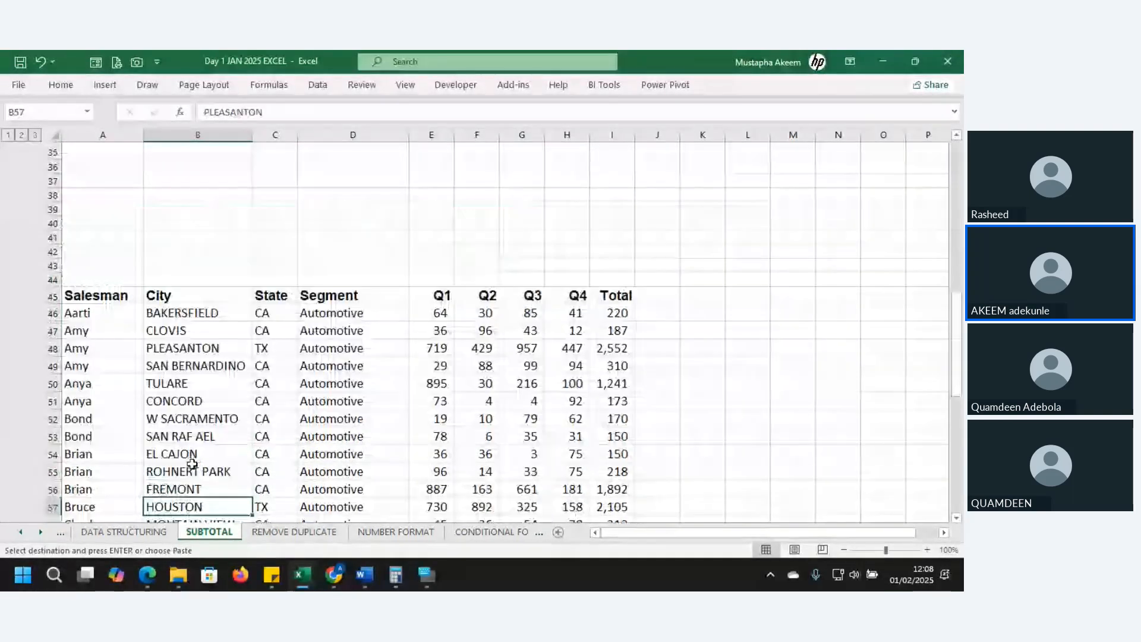
key("Down")
key("Up")
key("Up")
key("Up")
key("Up")
key("Up")
key("Up")
key("Up")
key("Up")
key("Up")
key("Up")
key("Up")
key("Up")
key("Up")
key("Up")
key("Up")
key("Up")
key("Up")
key("Up")
key("Up")
key("Up")
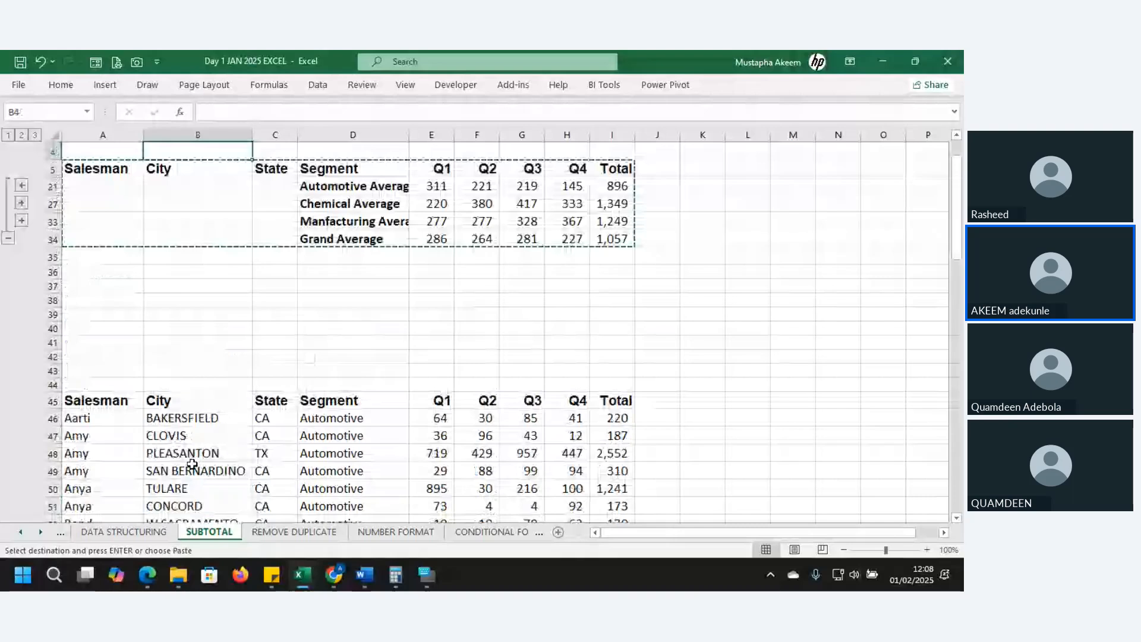
key("ctrl+z")
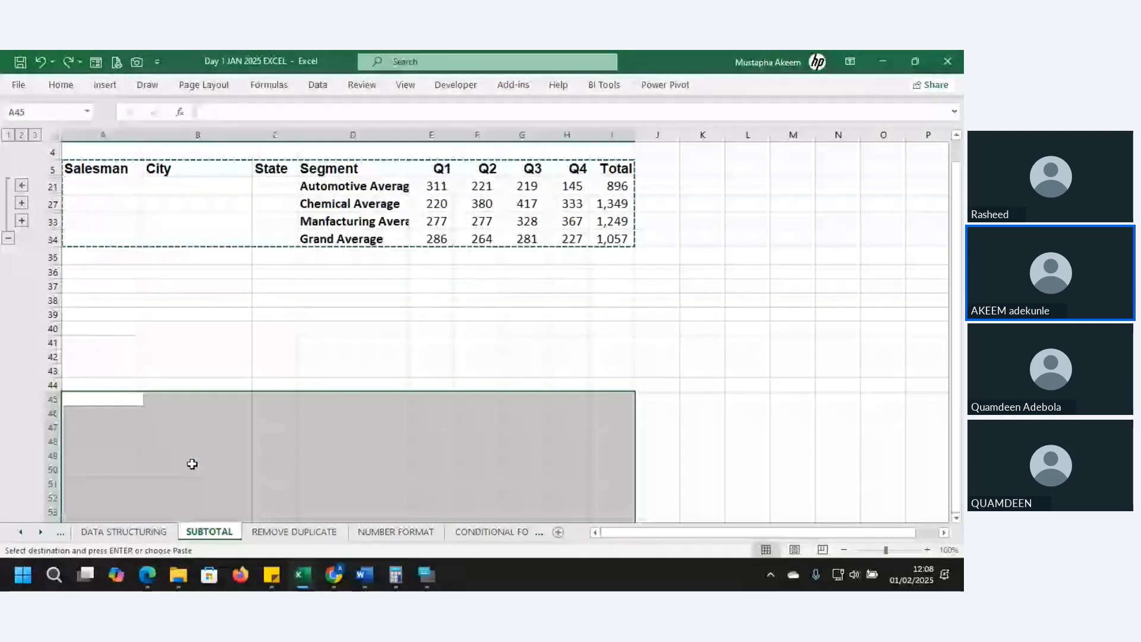
left_click(192, 464)
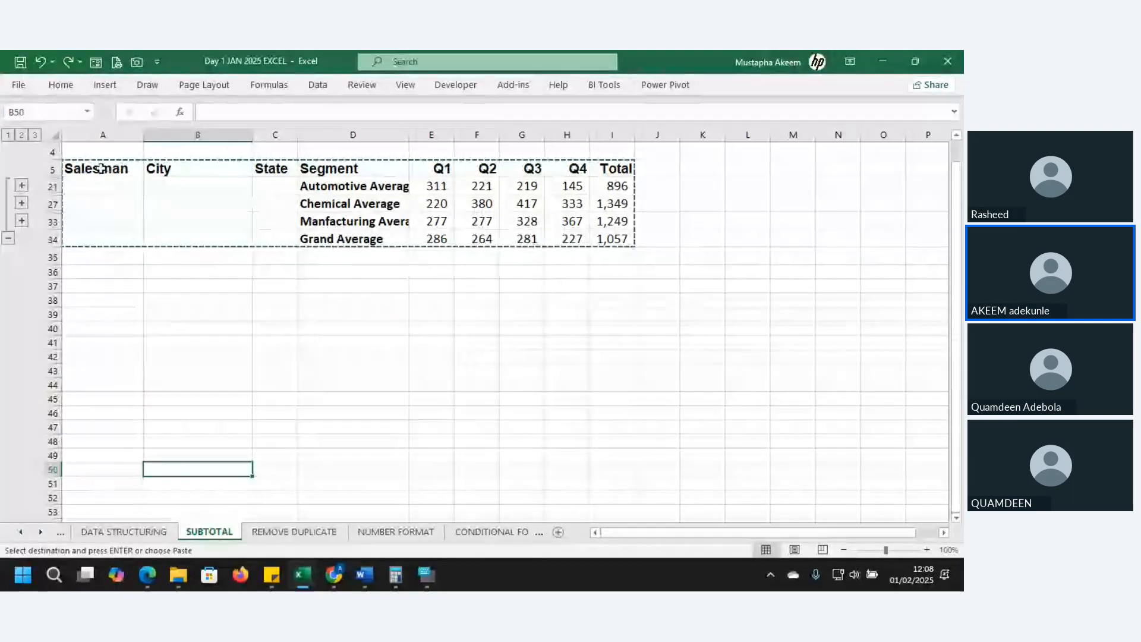
Try Go To Special with Visible cells only while just one cell of the collapsed summary is selected.
left_click(138, 208)
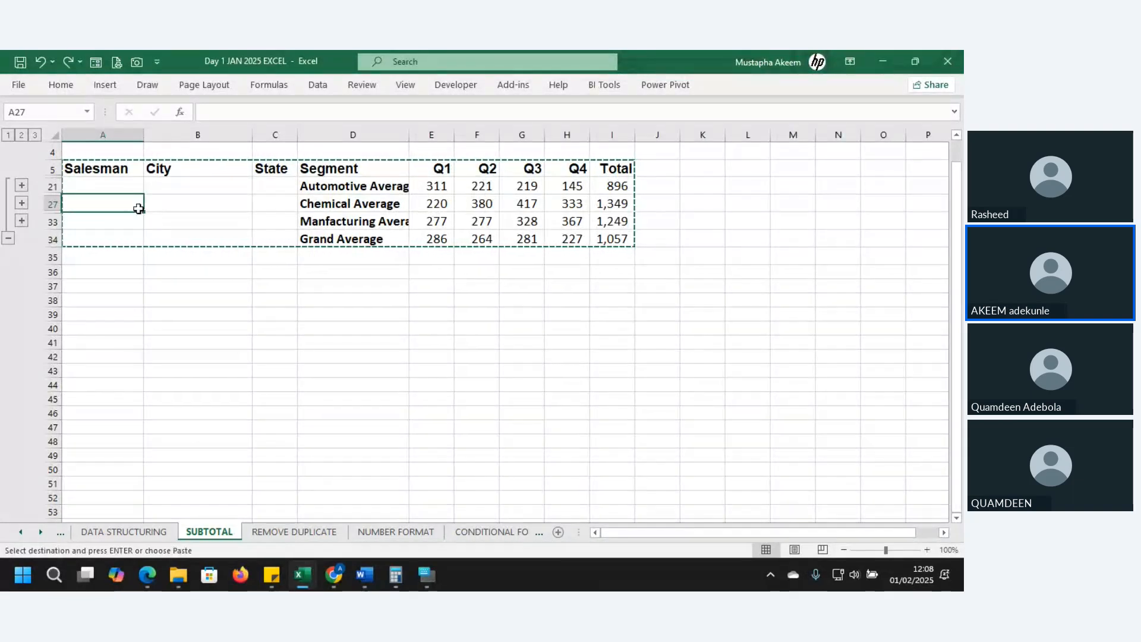
key("F5")
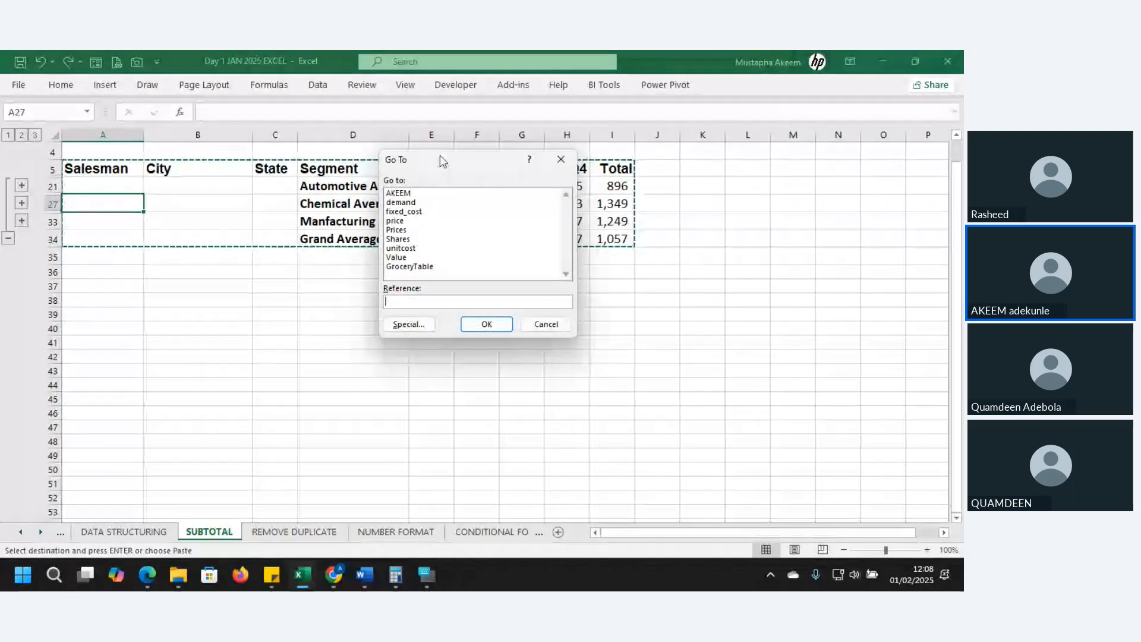
left_click_drag(440, 160, 654, 232)
left_click(620, 395)
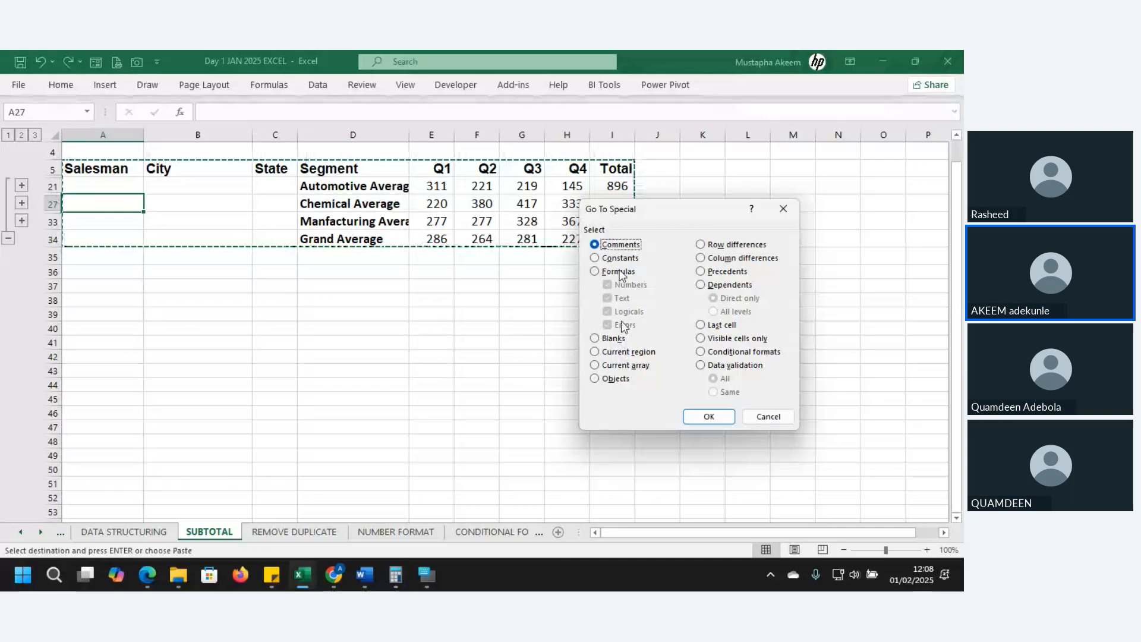
left_click(701, 339)
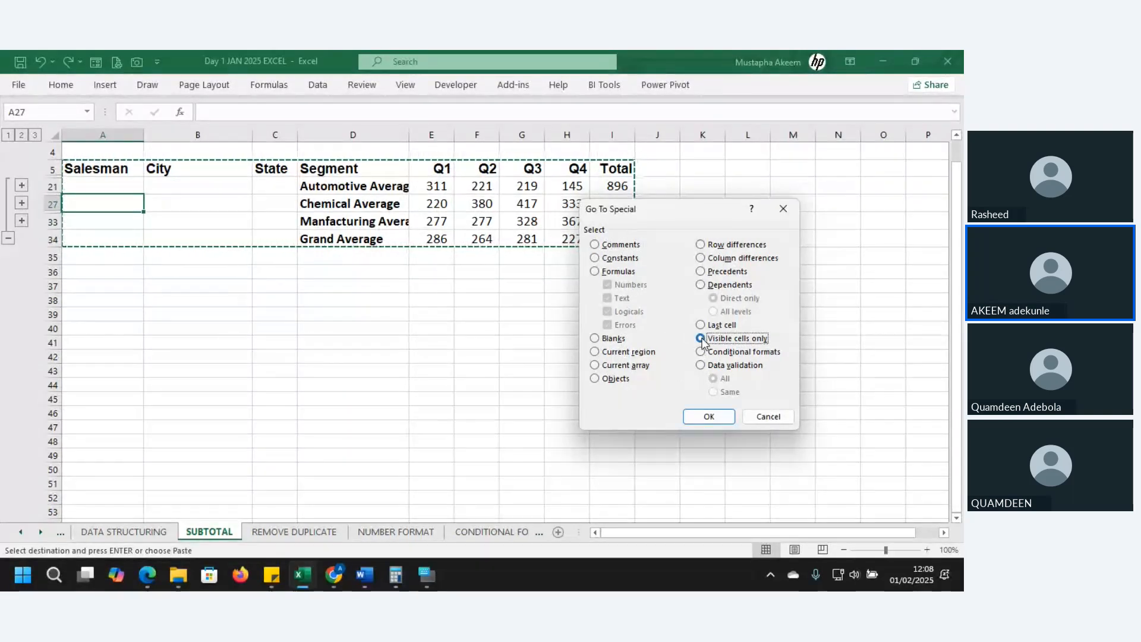
left_click(708, 419)
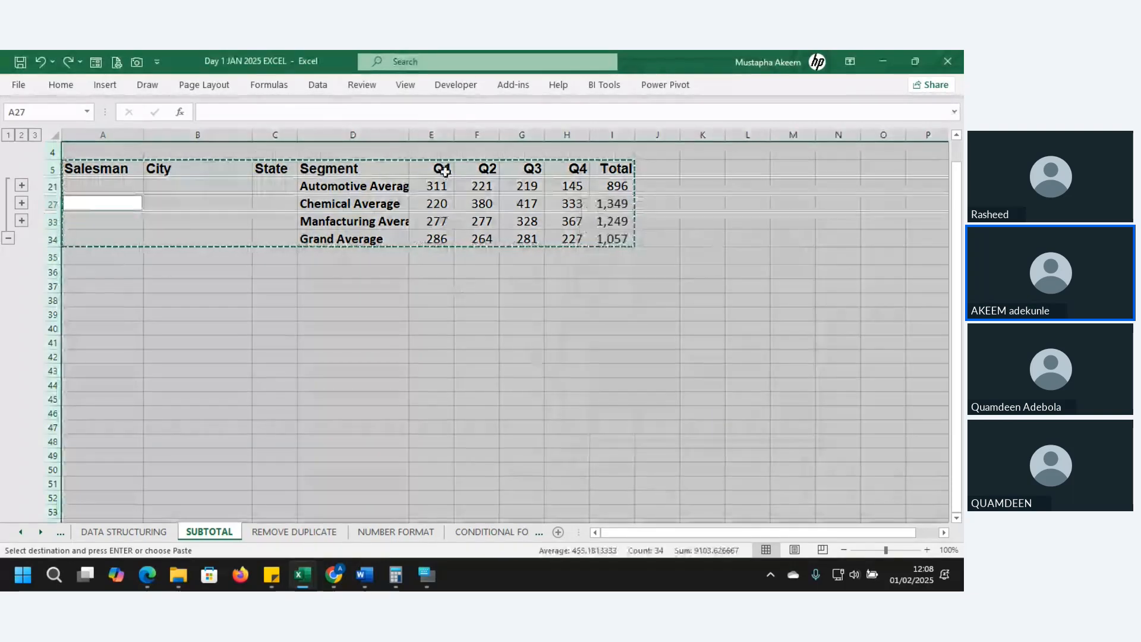
Select the collapsed summary from the Salesman header to the grand average total and restrict the selection to visible cells only.
left_click_drag(112, 161, 615, 240)
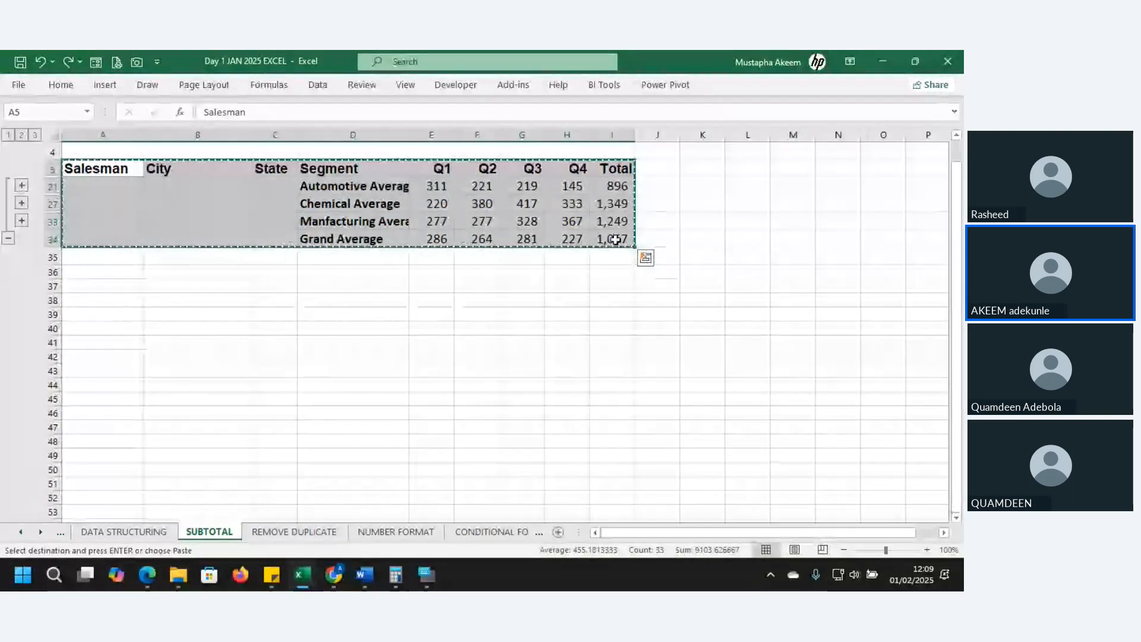
key("F5")
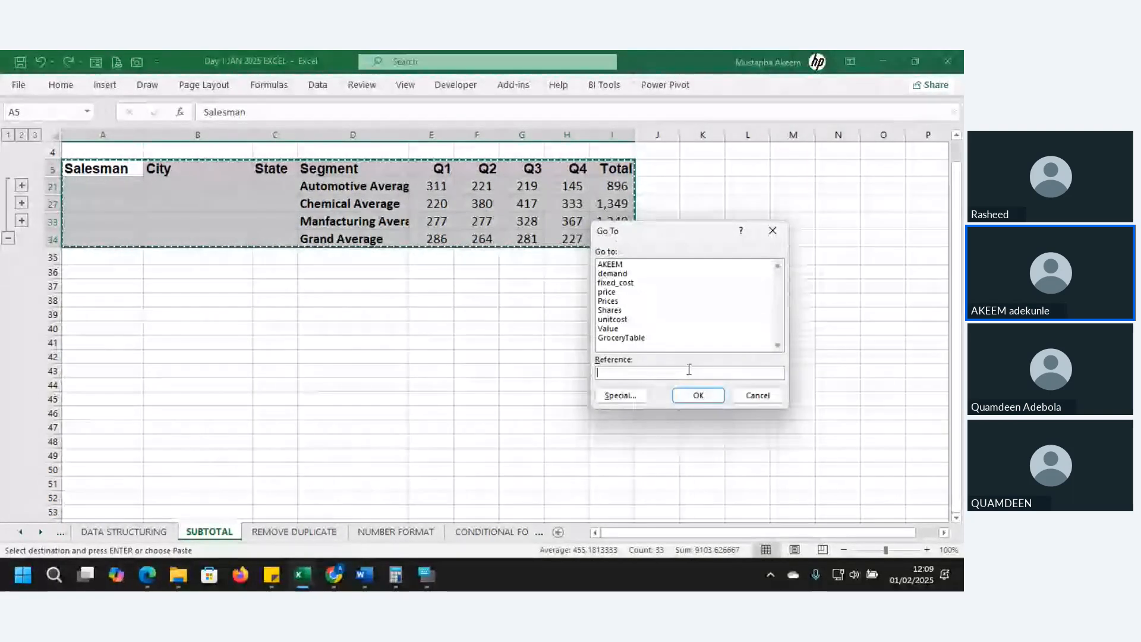
left_click(628, 399)
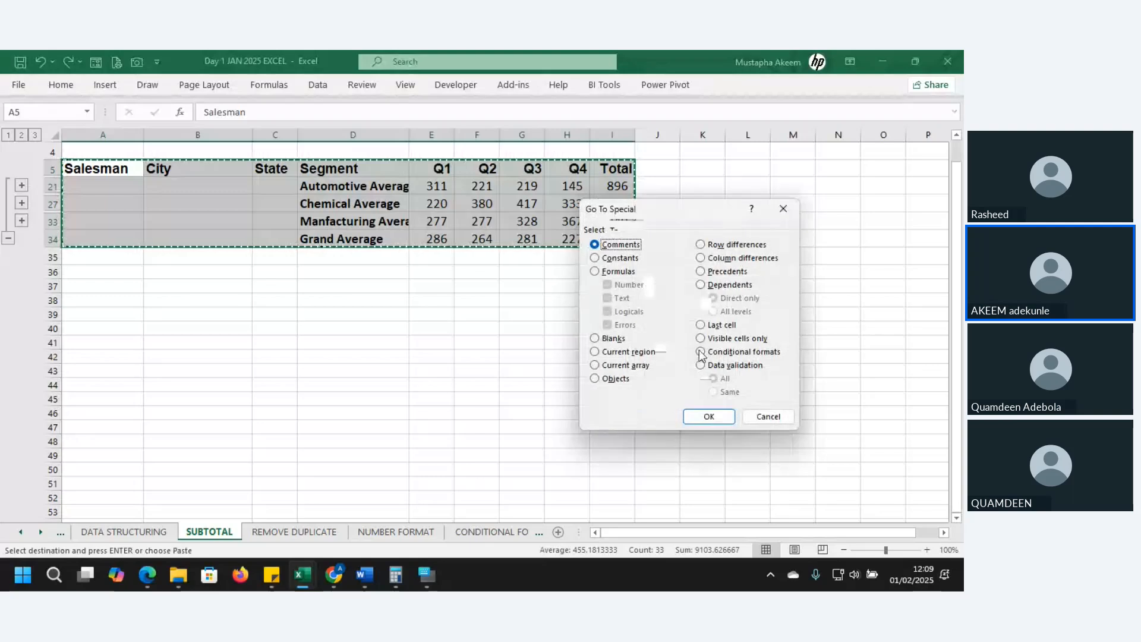
left_click(701, 339)
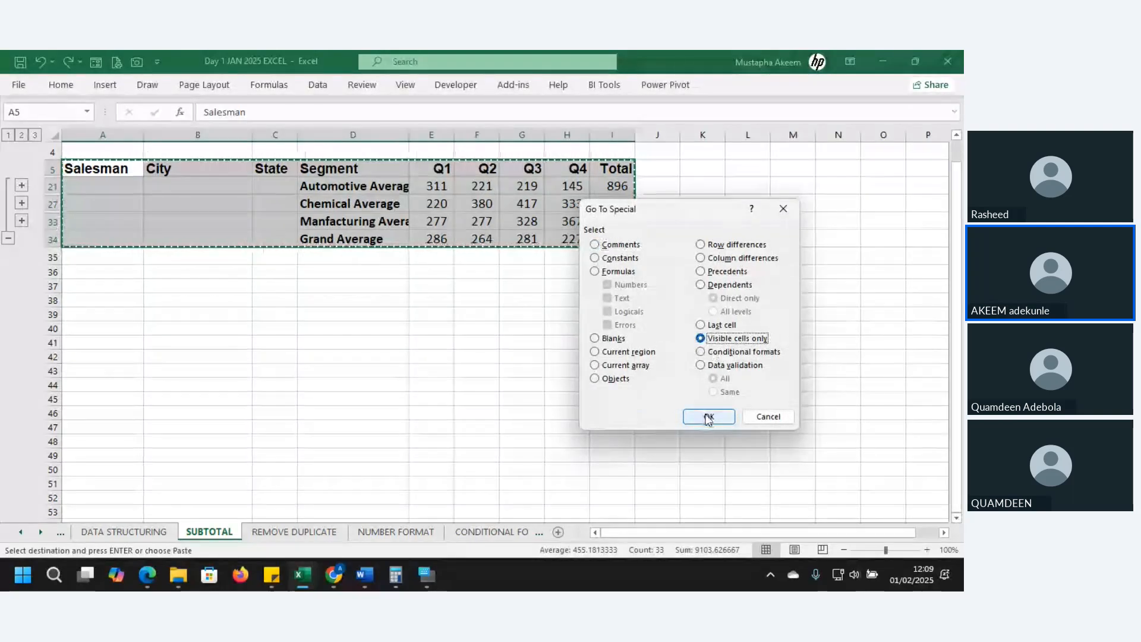
left_click(709, 417)
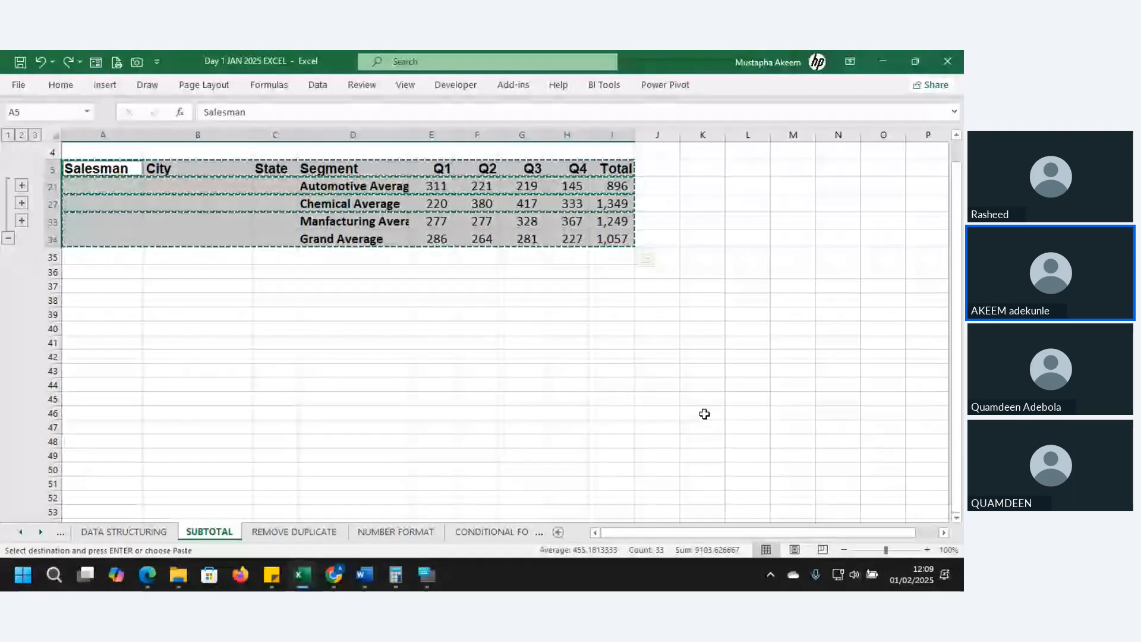
Copy the visible summary cells and paste them at cell A40.
key("ctrl+c")
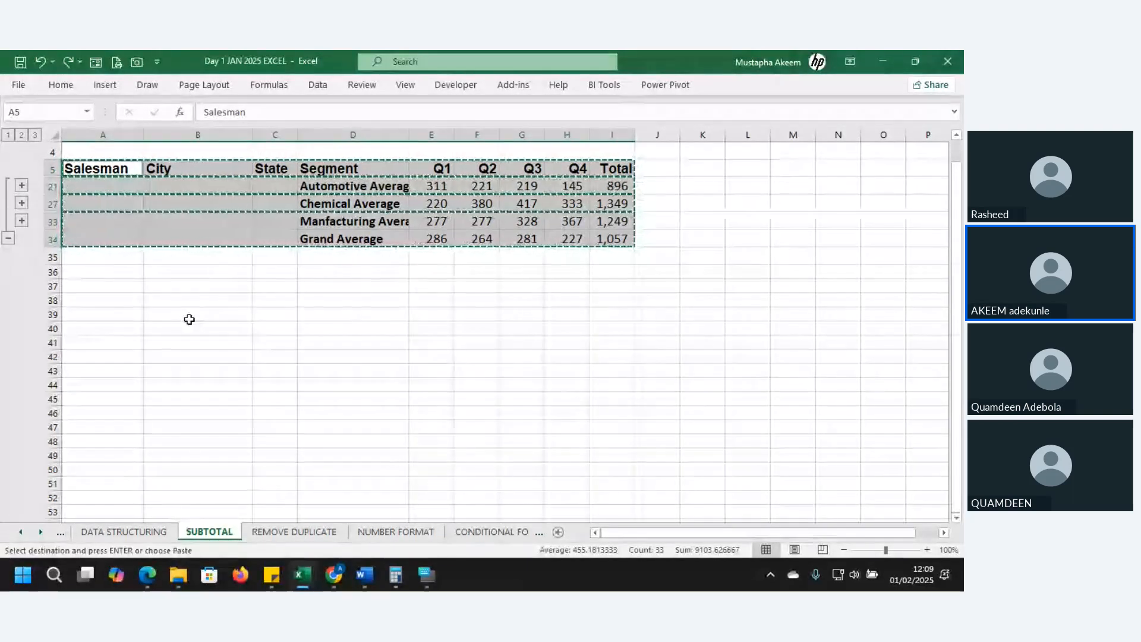
left_click(81, 330)
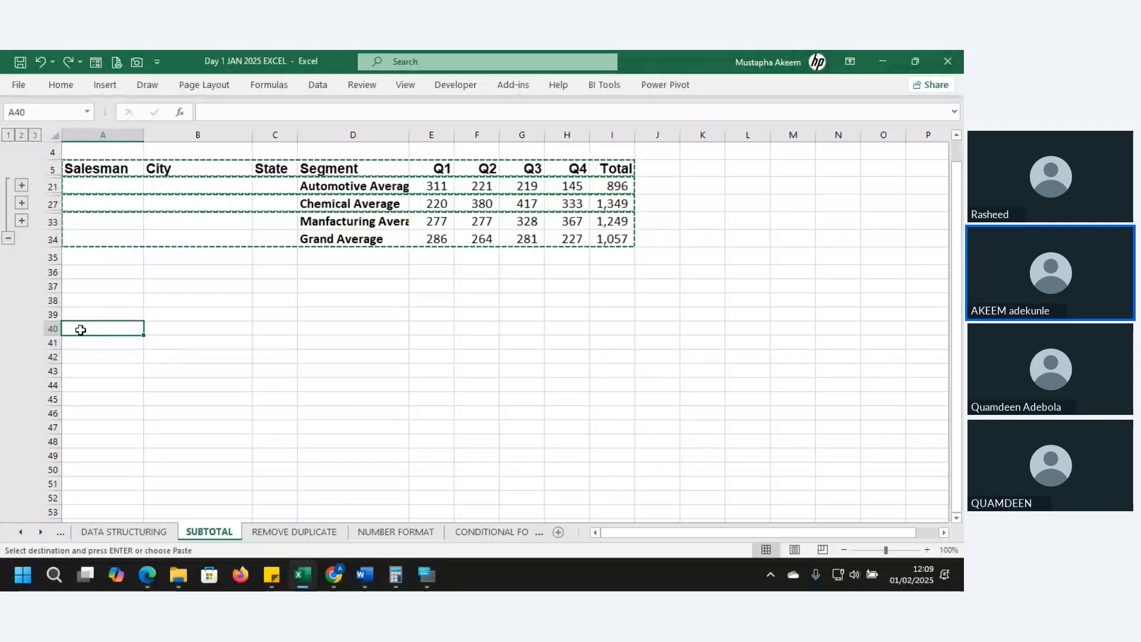
key("ctrl+v")
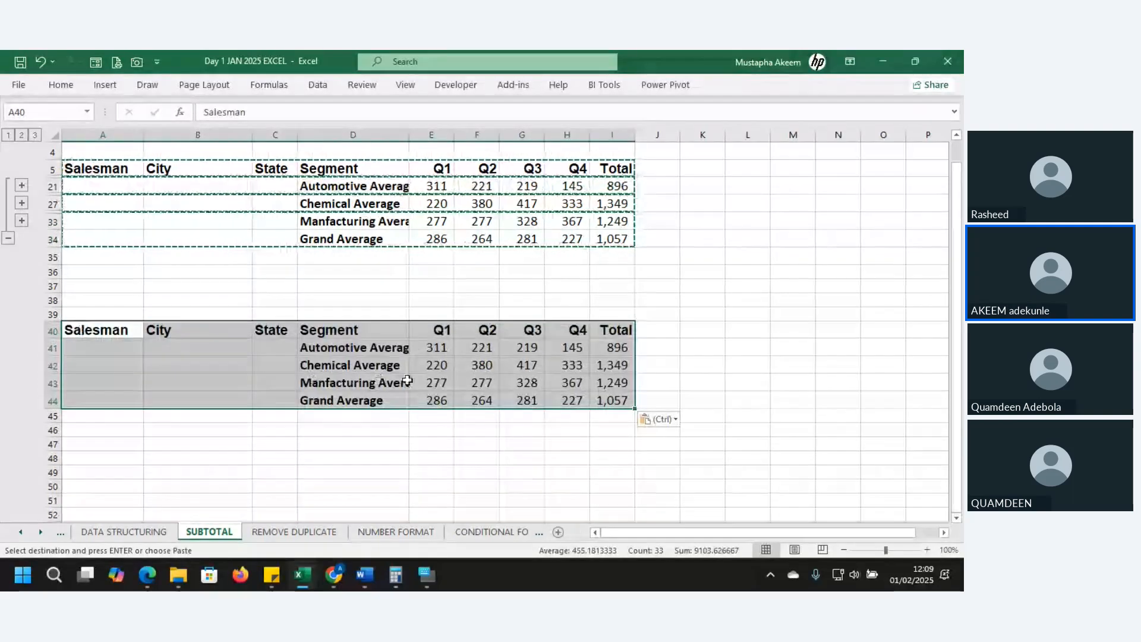
Check the pasted segment averages and clear the Salesman, City and State headings from the pasted copy.
left_click(407, 381)
left_click_drag(483, 328, 614, 400)
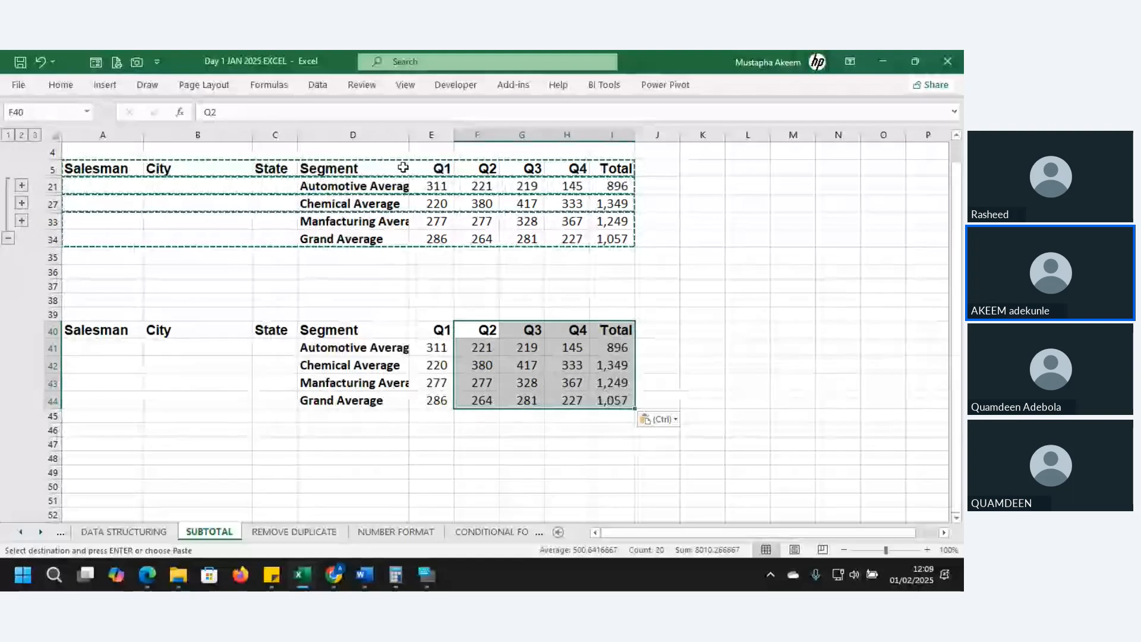
left_click_drag(340, 330, 609, 400)
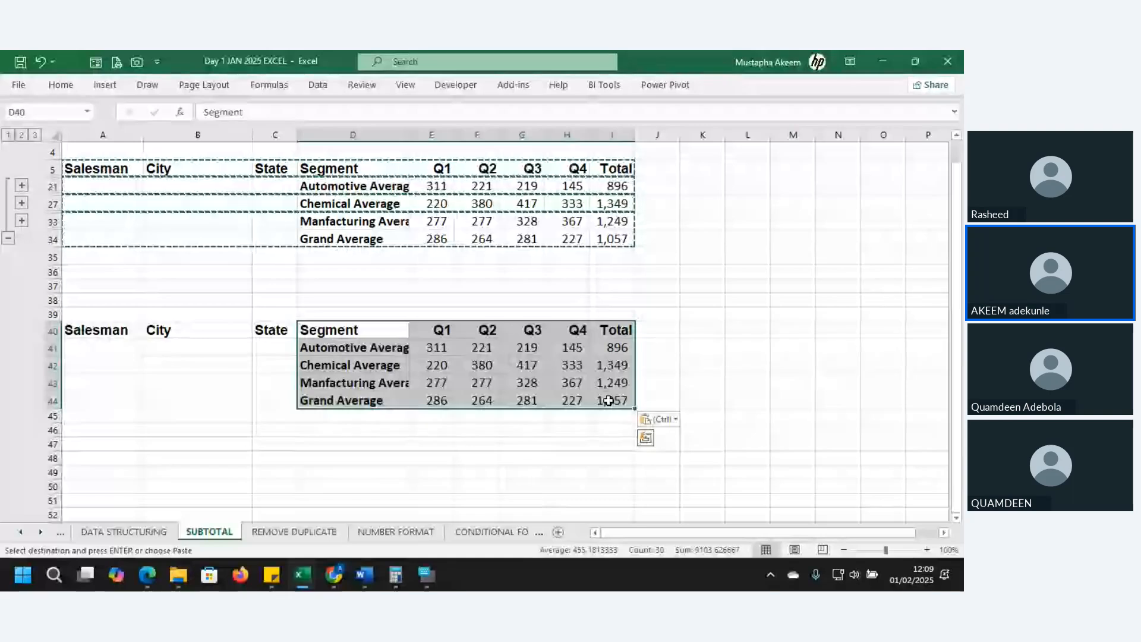
left_click_drag(119, 332, 266, 340)
key("Delete")
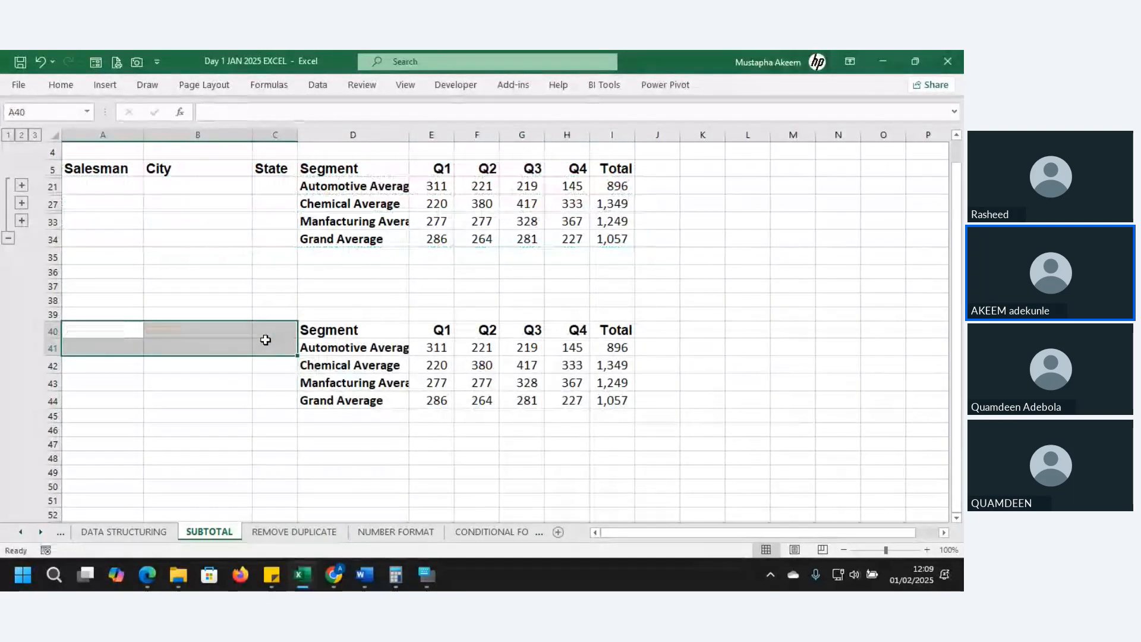
left_click(580, 404)
left_click(341, 346)
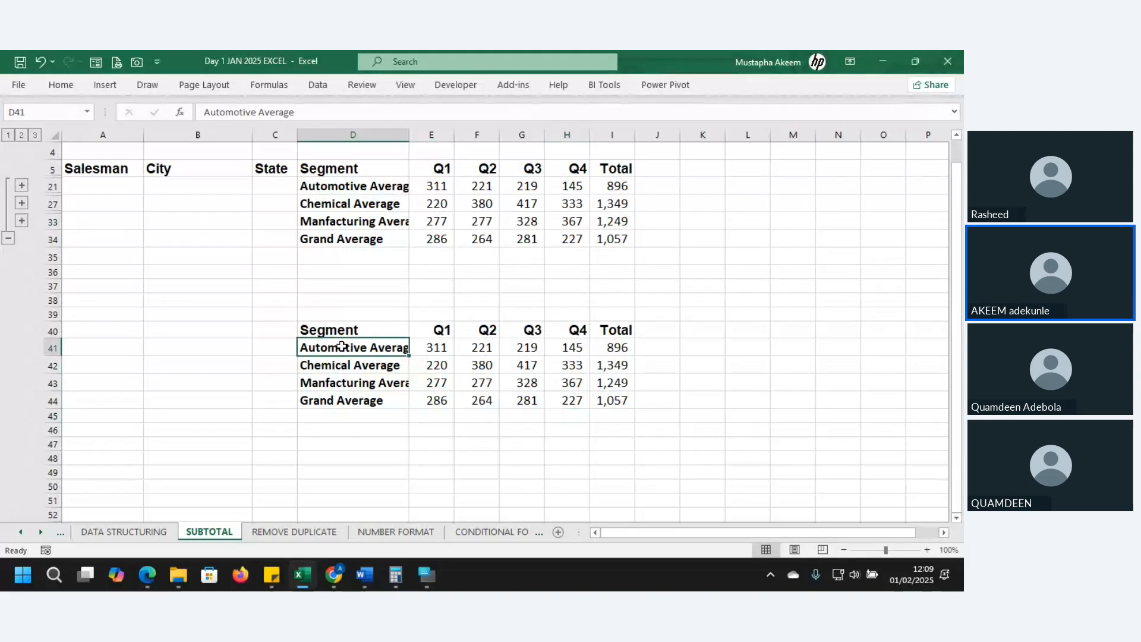
Open the REMOVE DUPLICATE worksheet, bring the last sheet names into view and switch to the Chrome window.
left_click(277, 533)
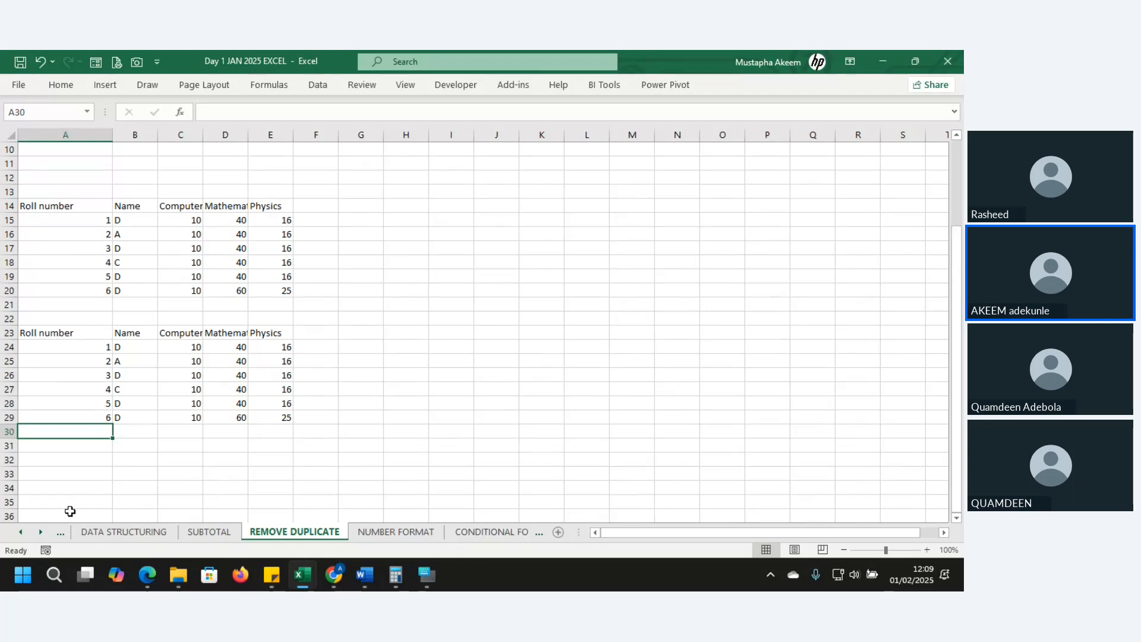
left_click(41, 534)
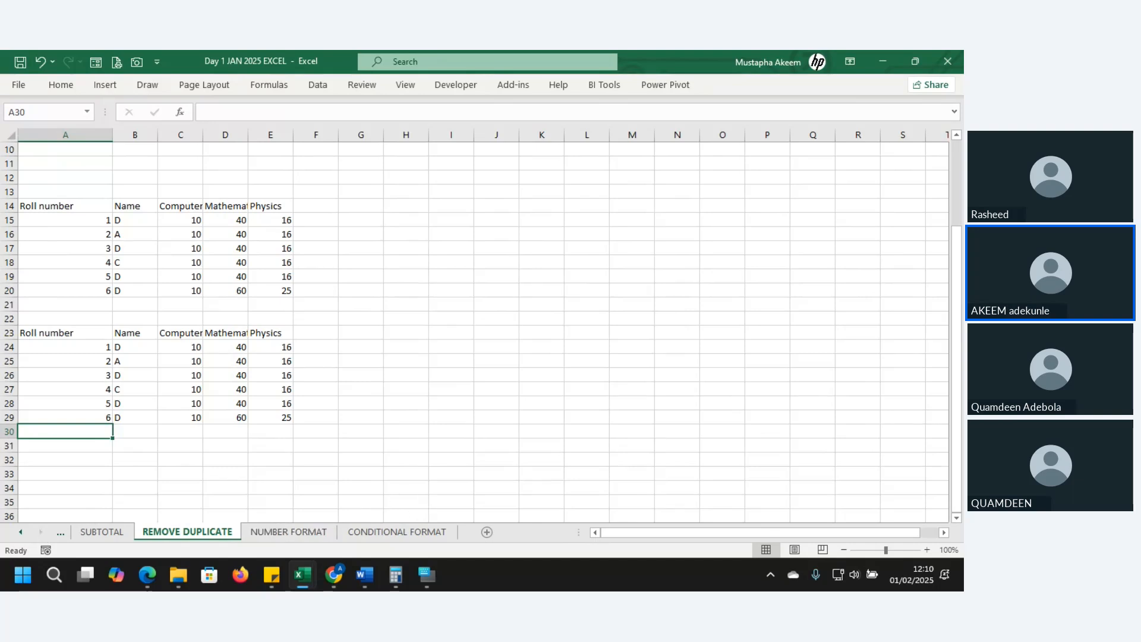
key("alt+Tab")
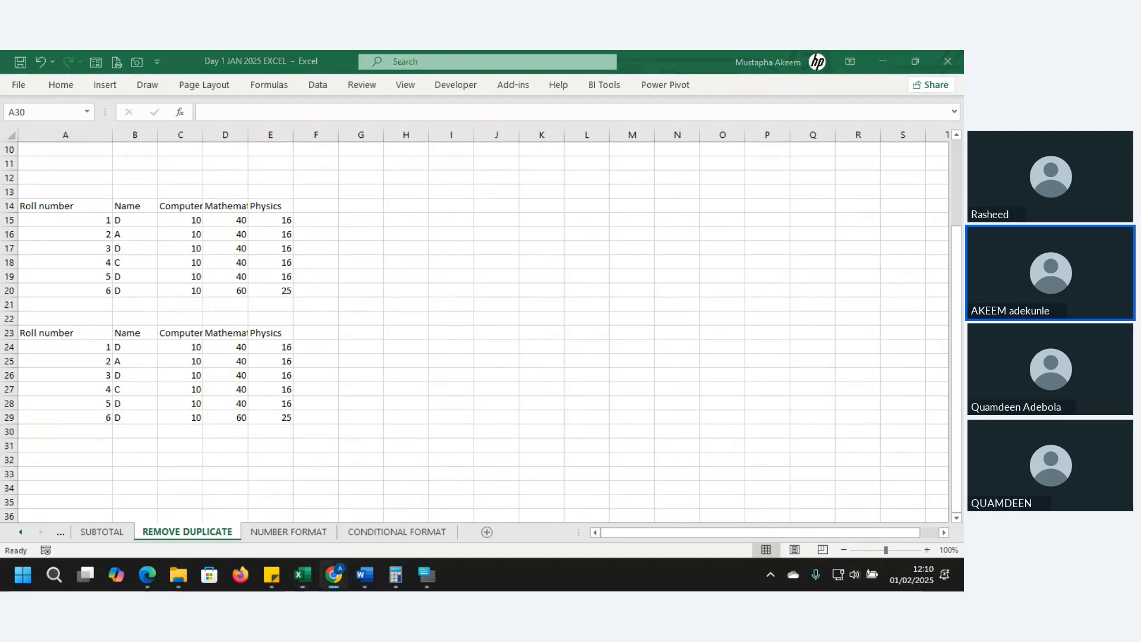